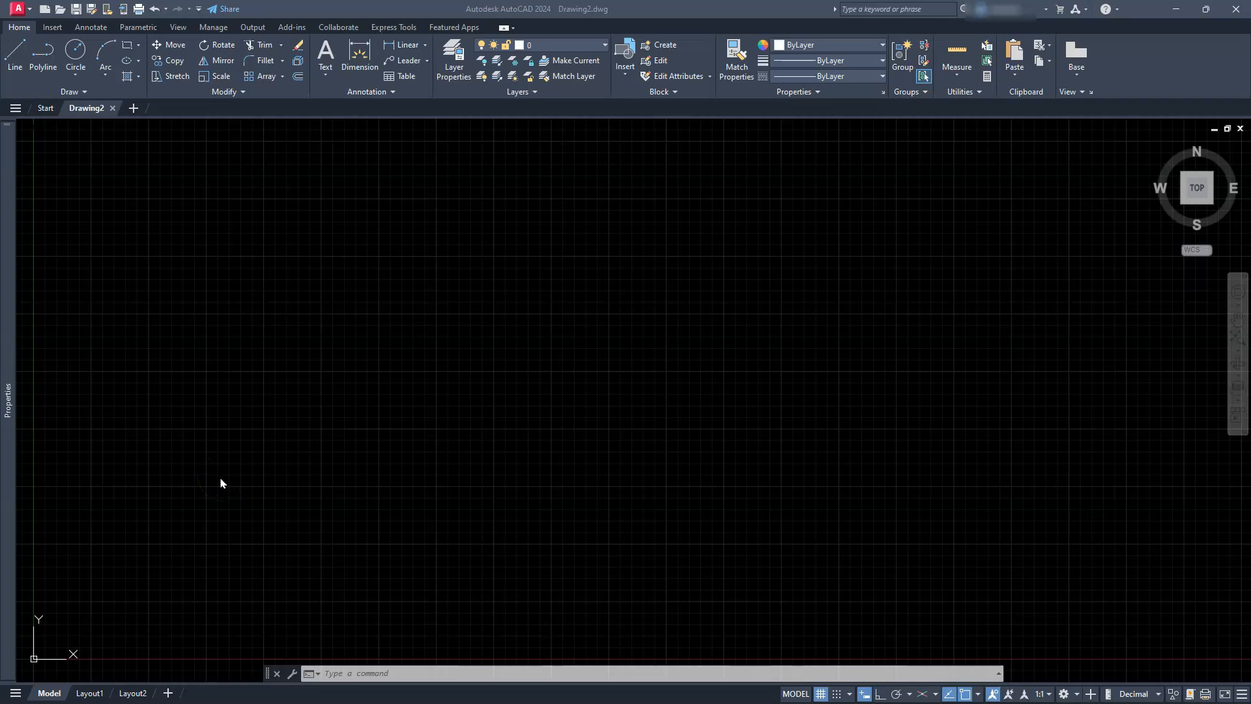
Turn the grid display off and Ortho mode on, and review the enabled object snaps.
left_click(828, 614)
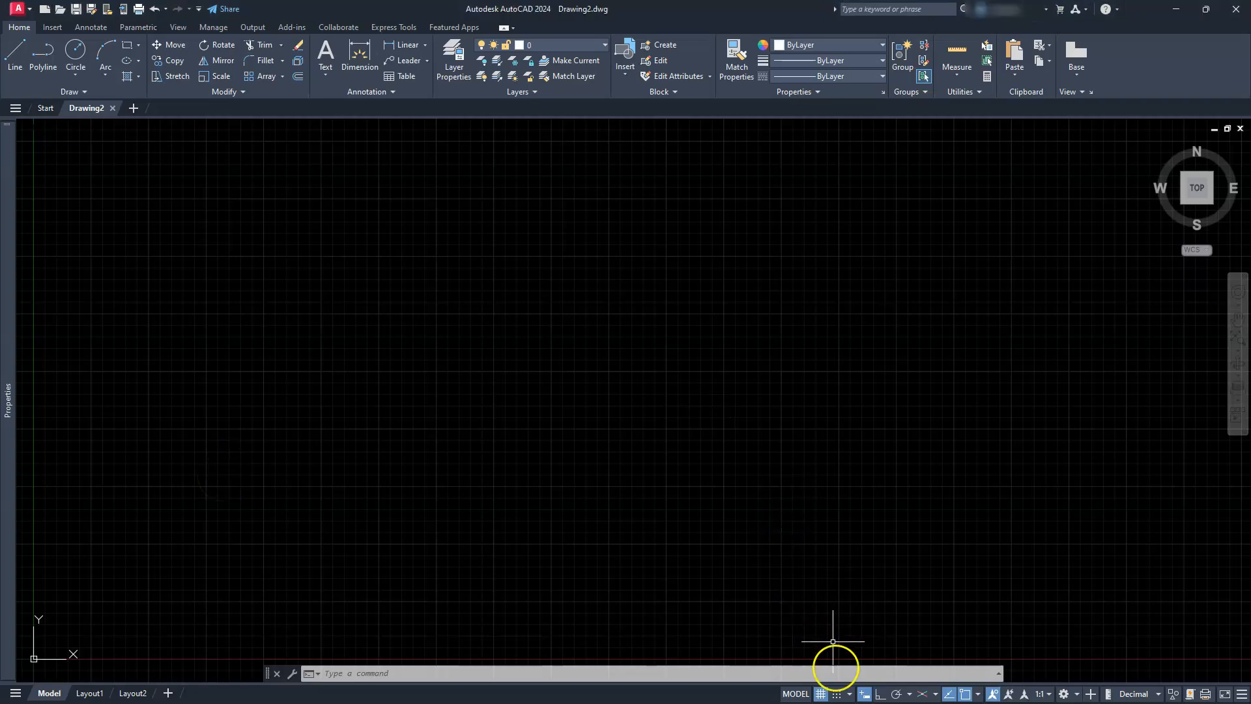
left_click(820, 695)
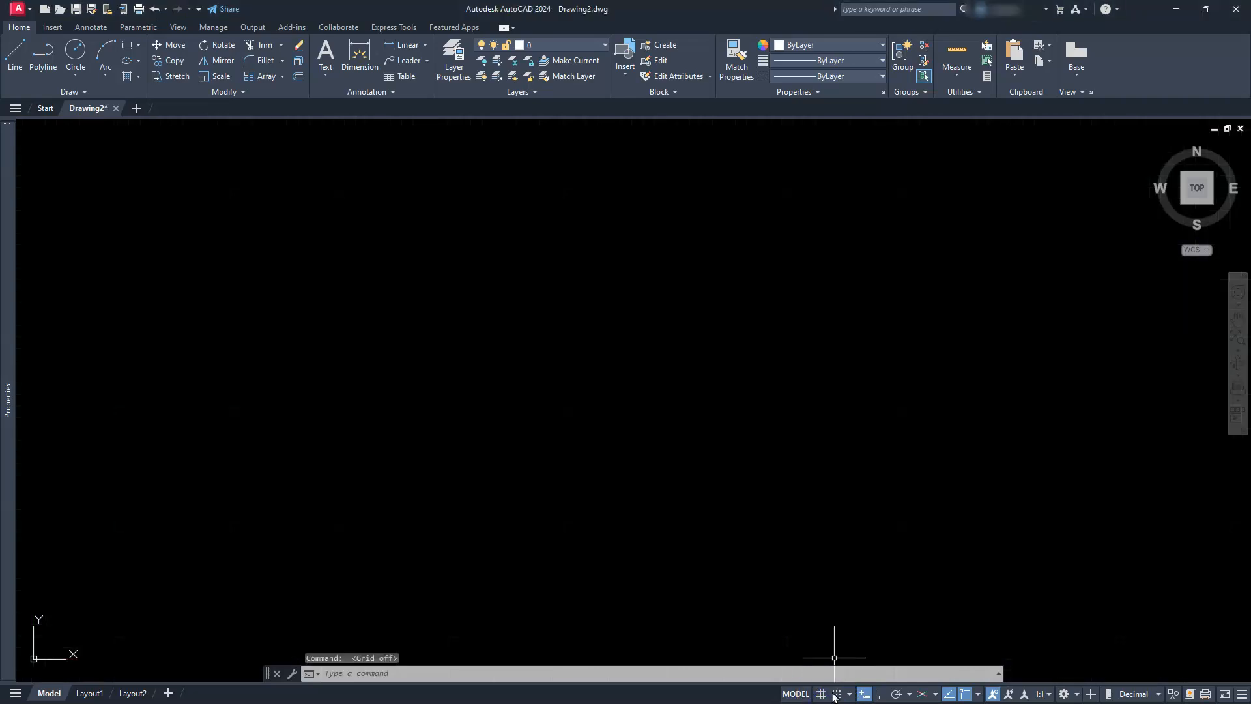
left_click(879, 695)
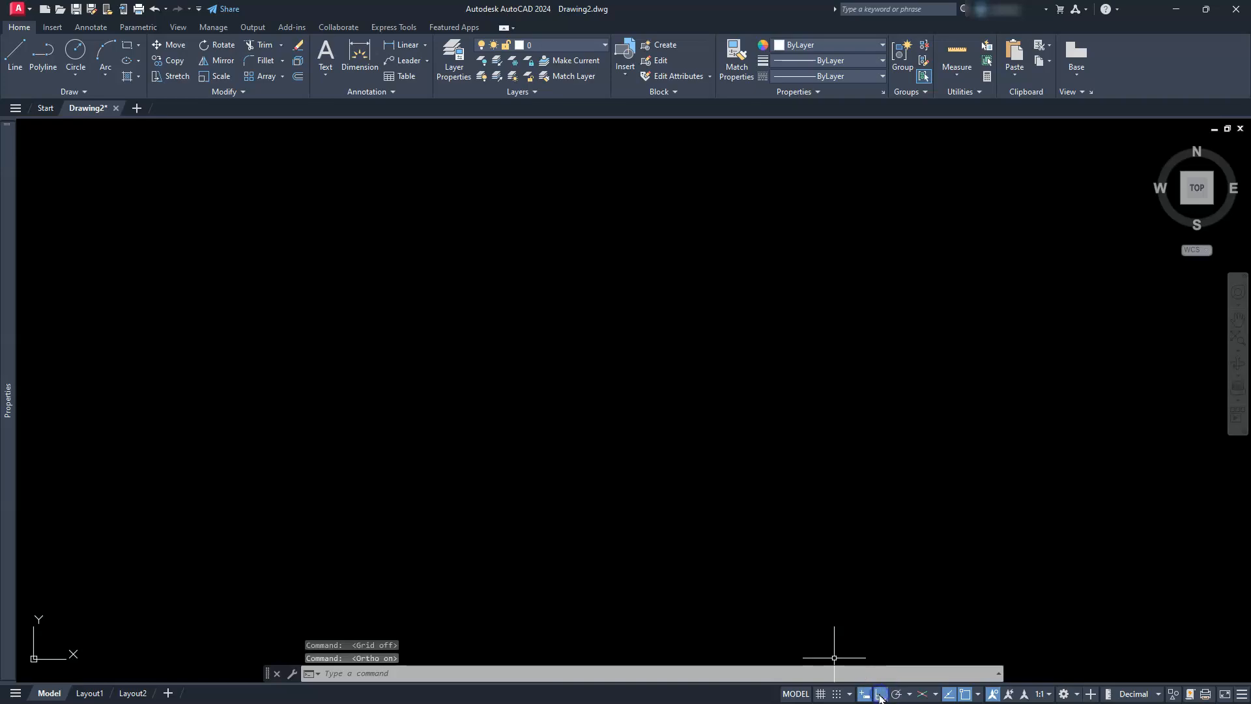
left_click(976, 696)
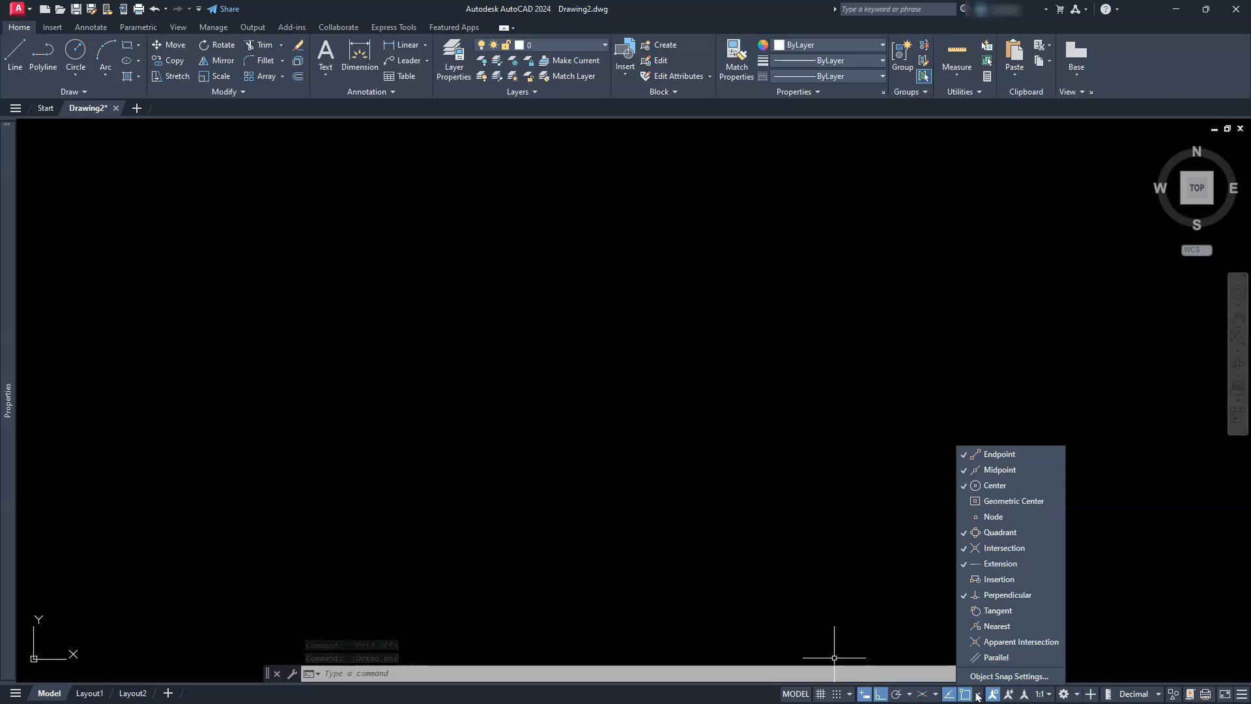
left_click(871, 445)
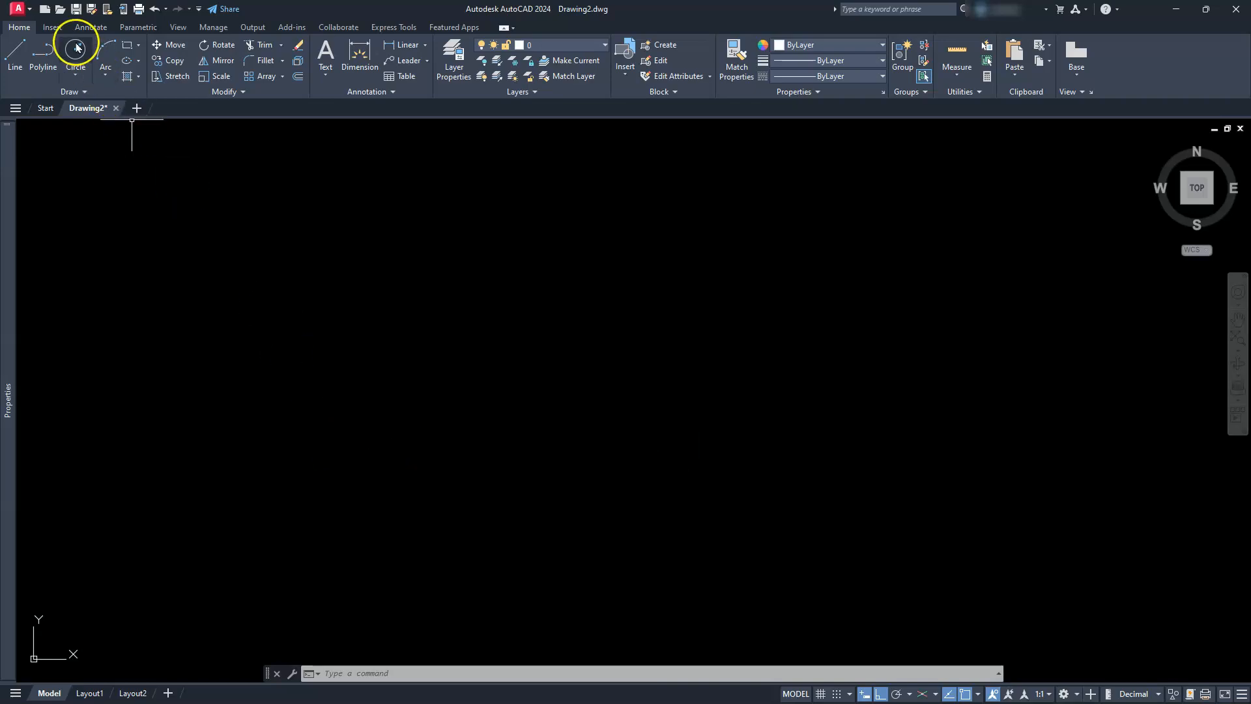
Draw a circle of diameter 15 centred on the origin (0,0).
left_click(76, 77)
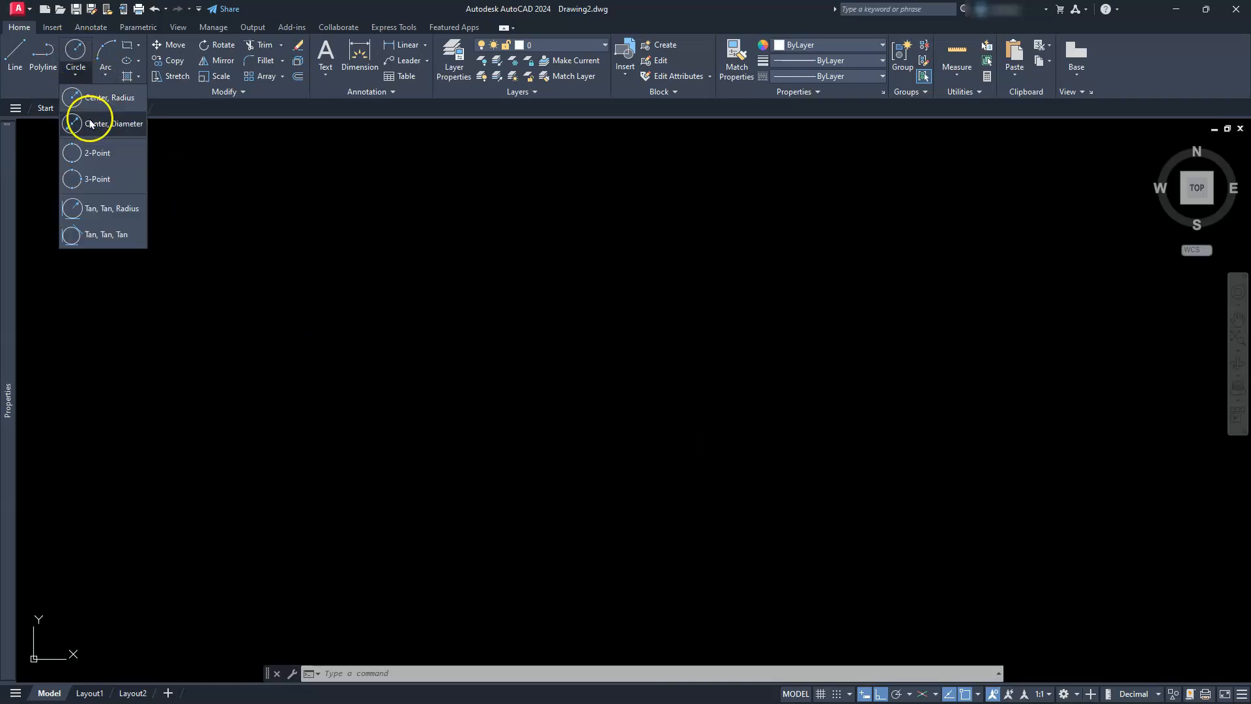
left_click(91, 125)
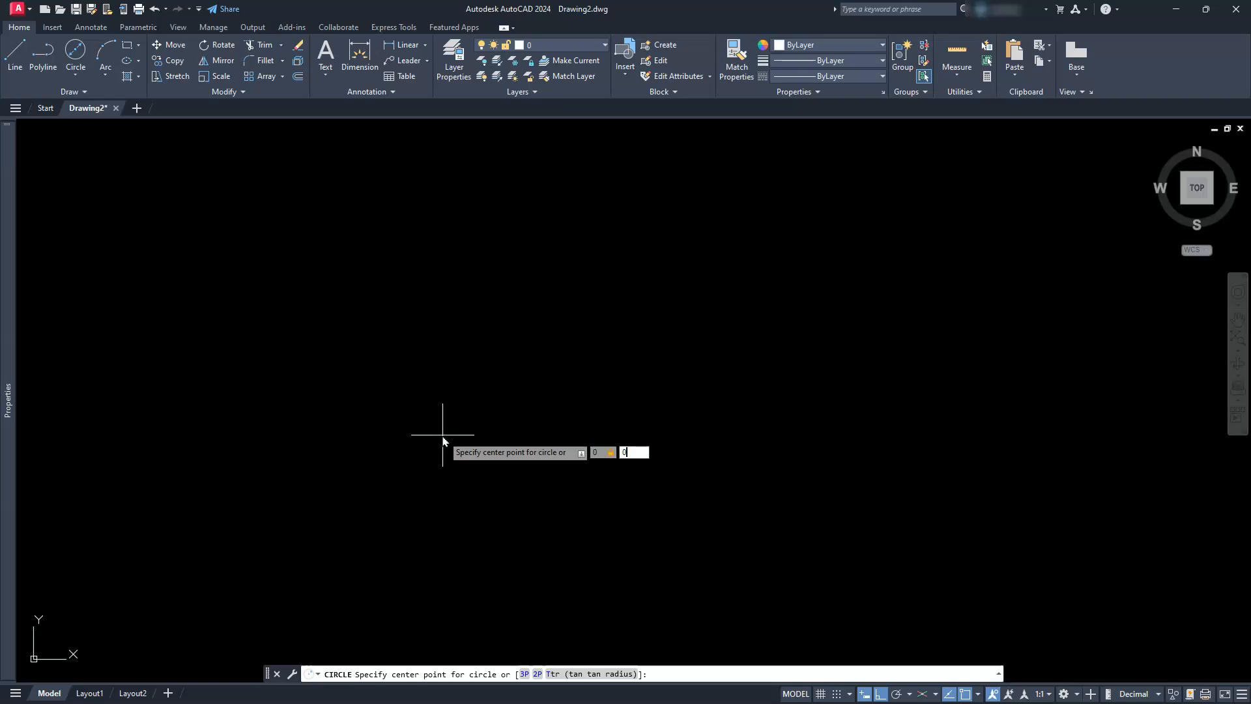
key("Return")
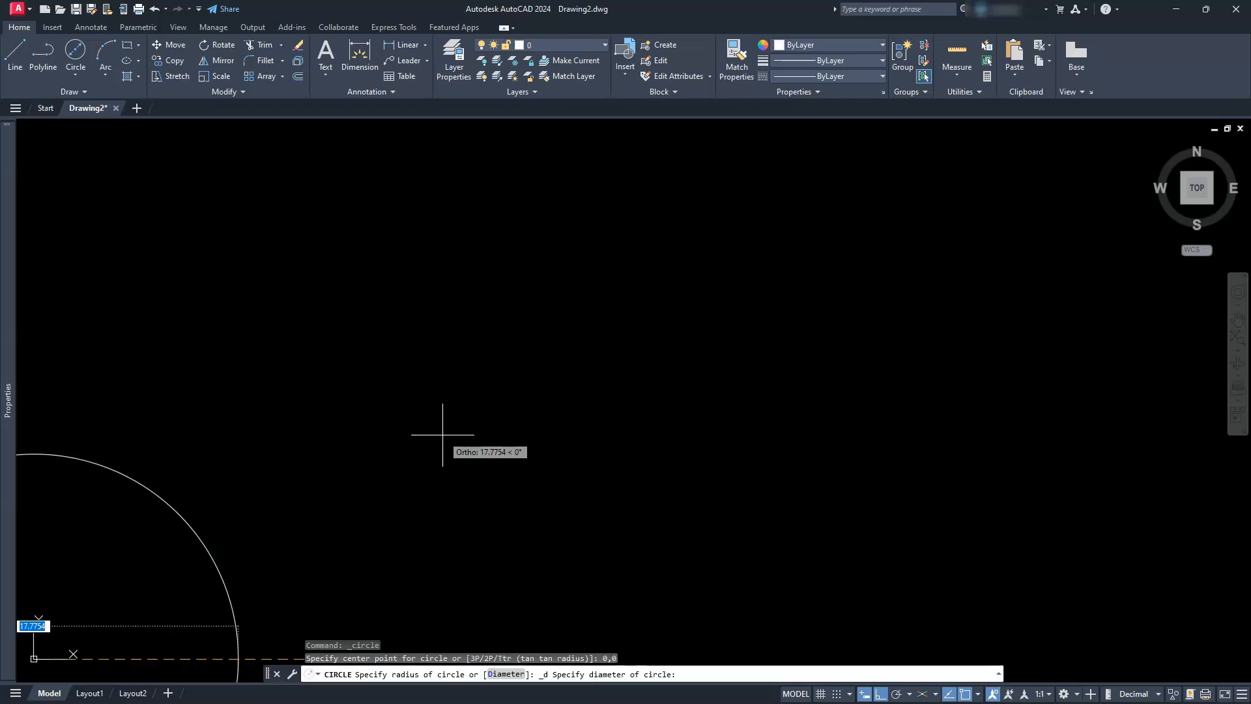
type("15")
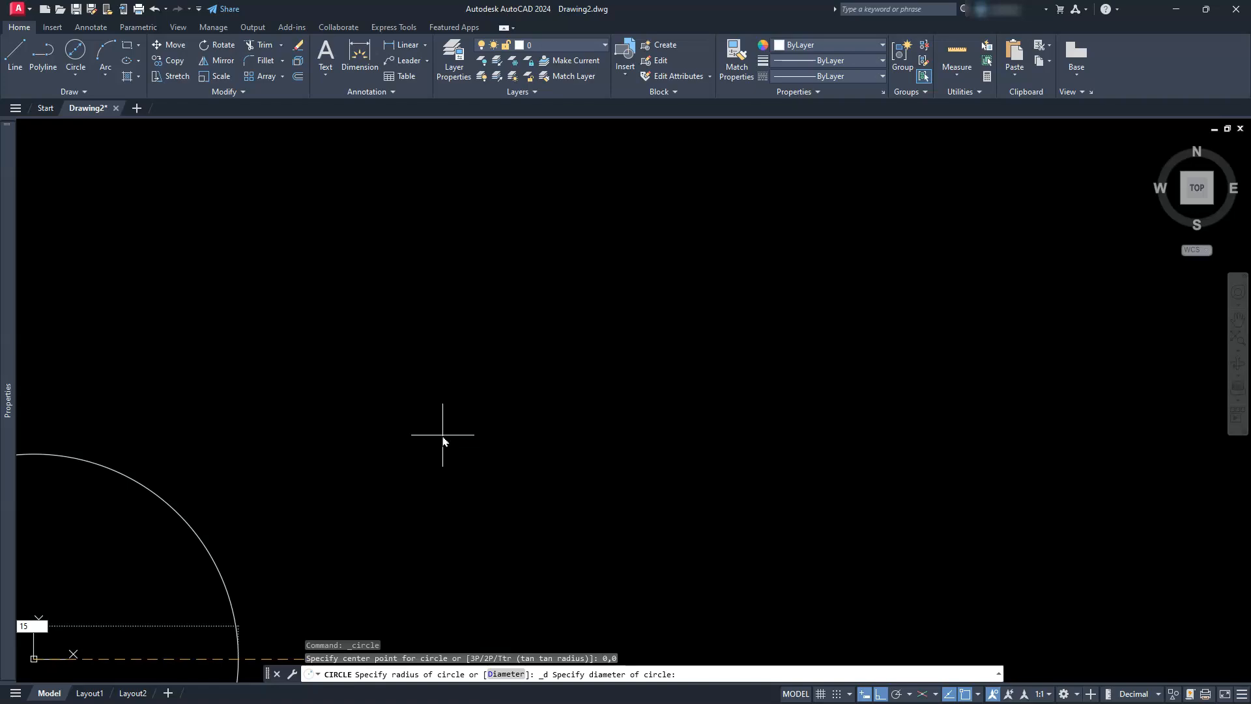
key("Return")
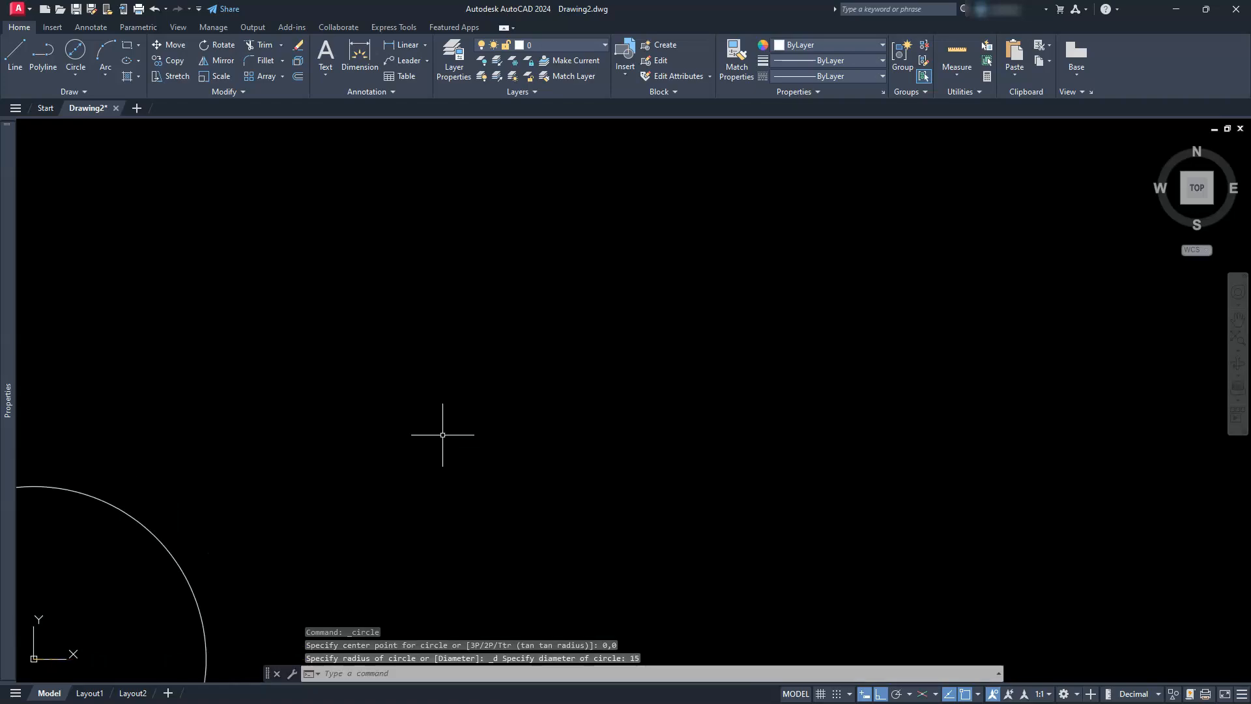
left_click(1237, 337)
scroll(648, 410, "down", 5)
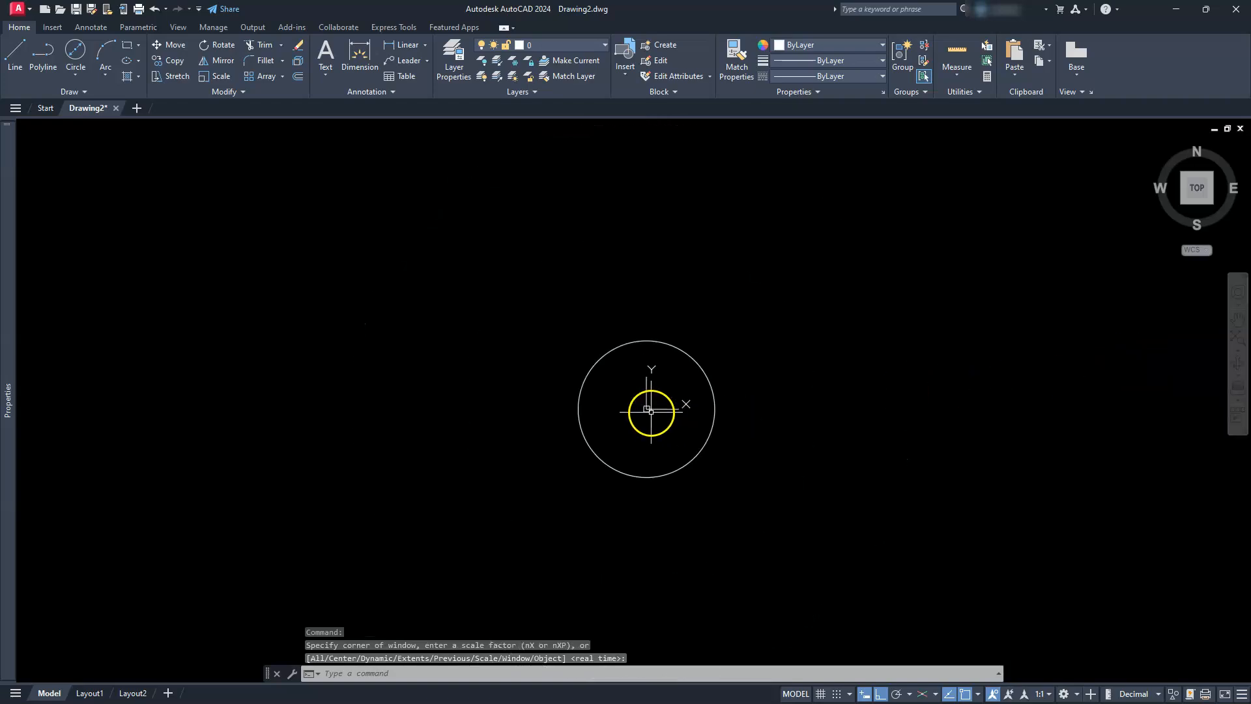
Draw a concentric circle of radius 15 centred at 0,0 around the first circle.
left_click(74, 75)
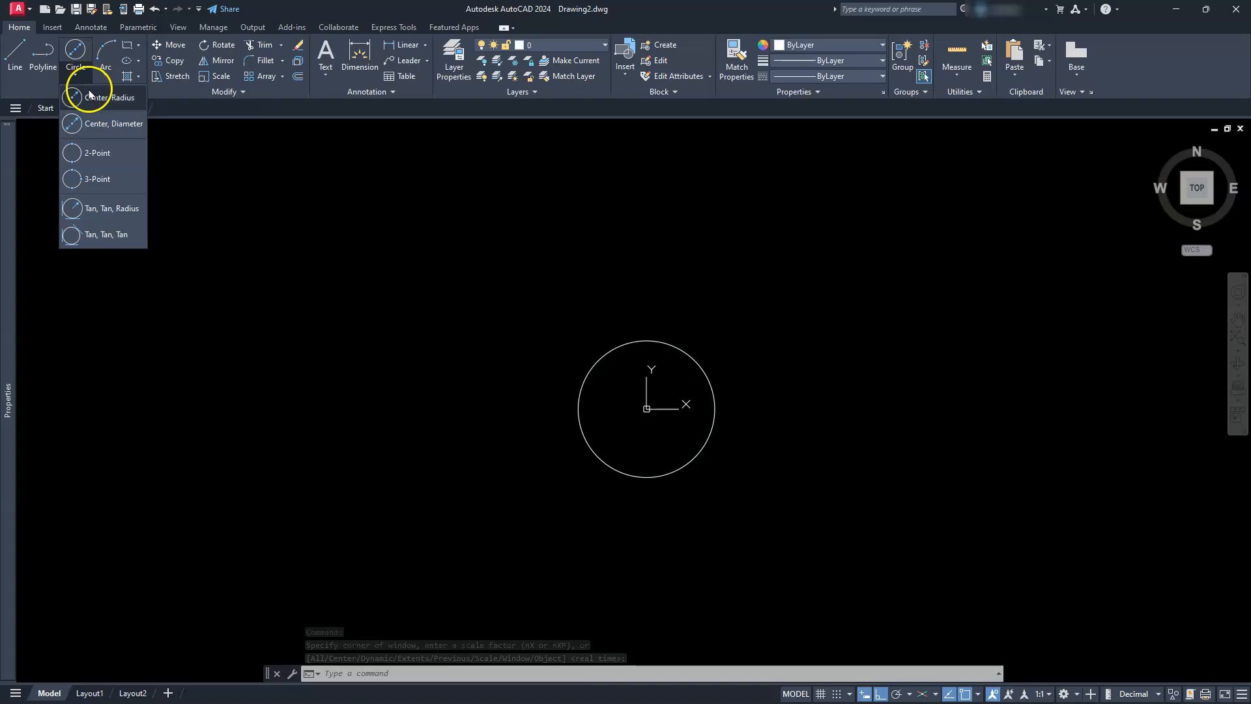
left_click(90, 96)
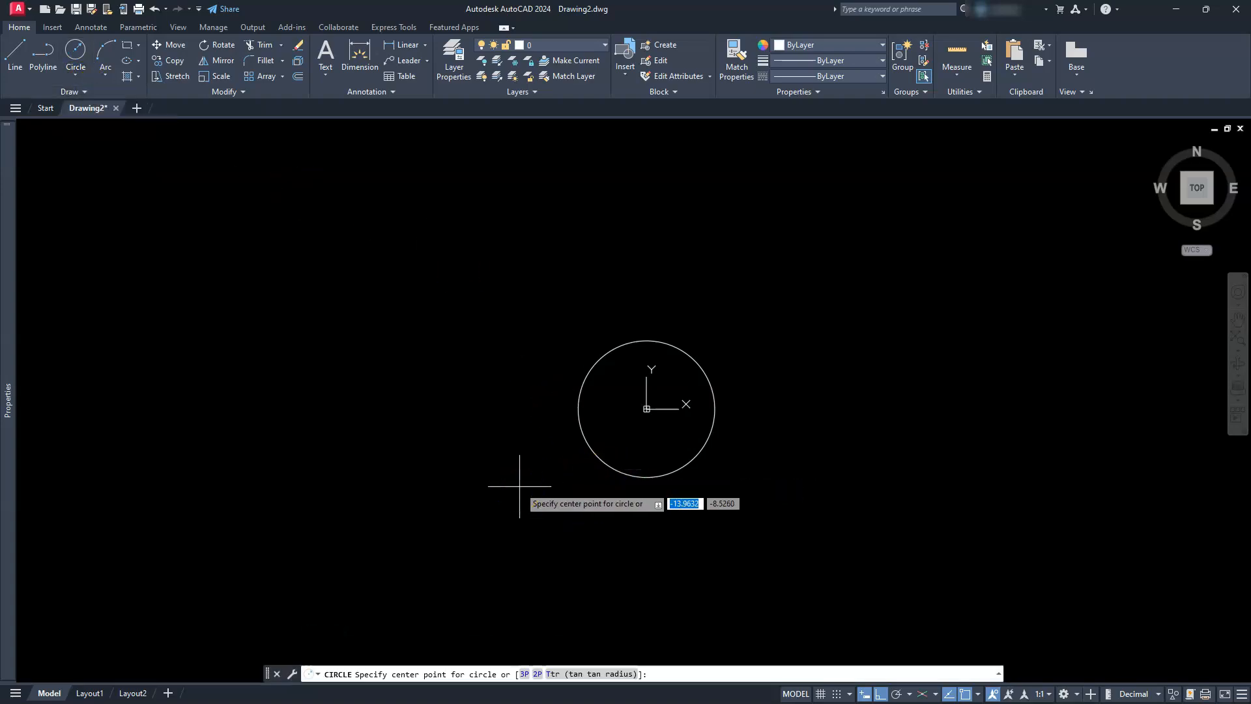
type("0,")
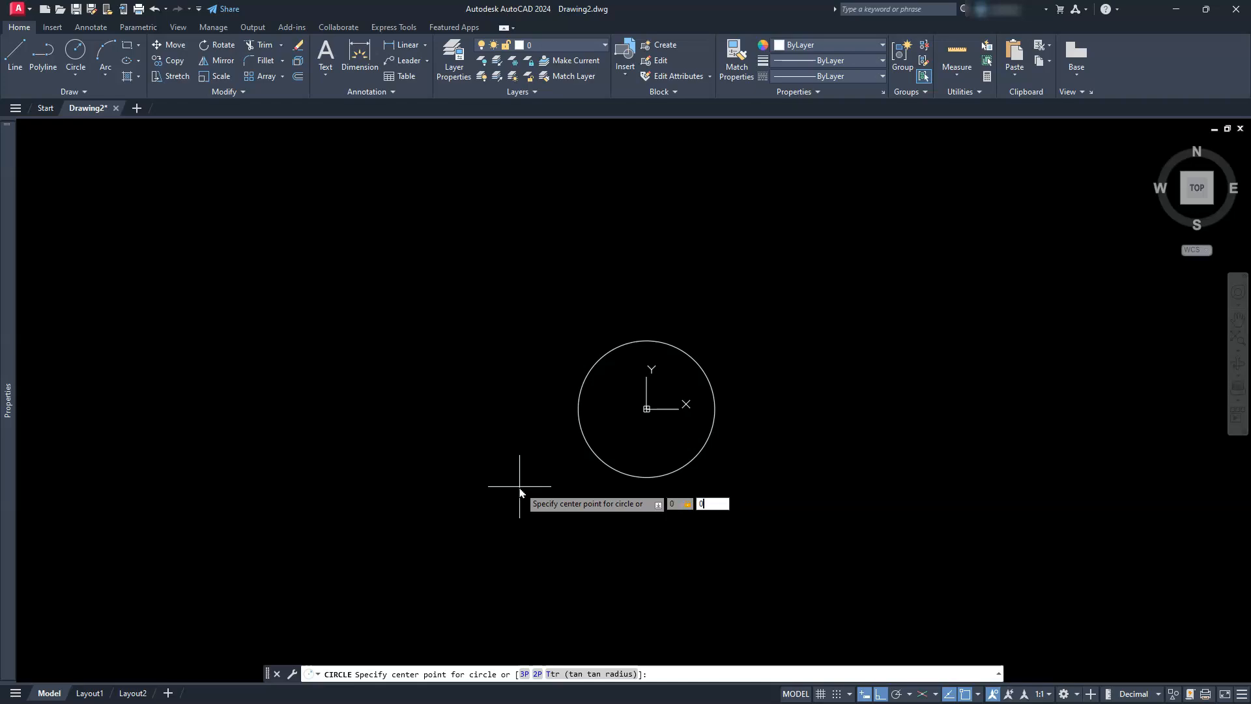
key("Return")
type("1")
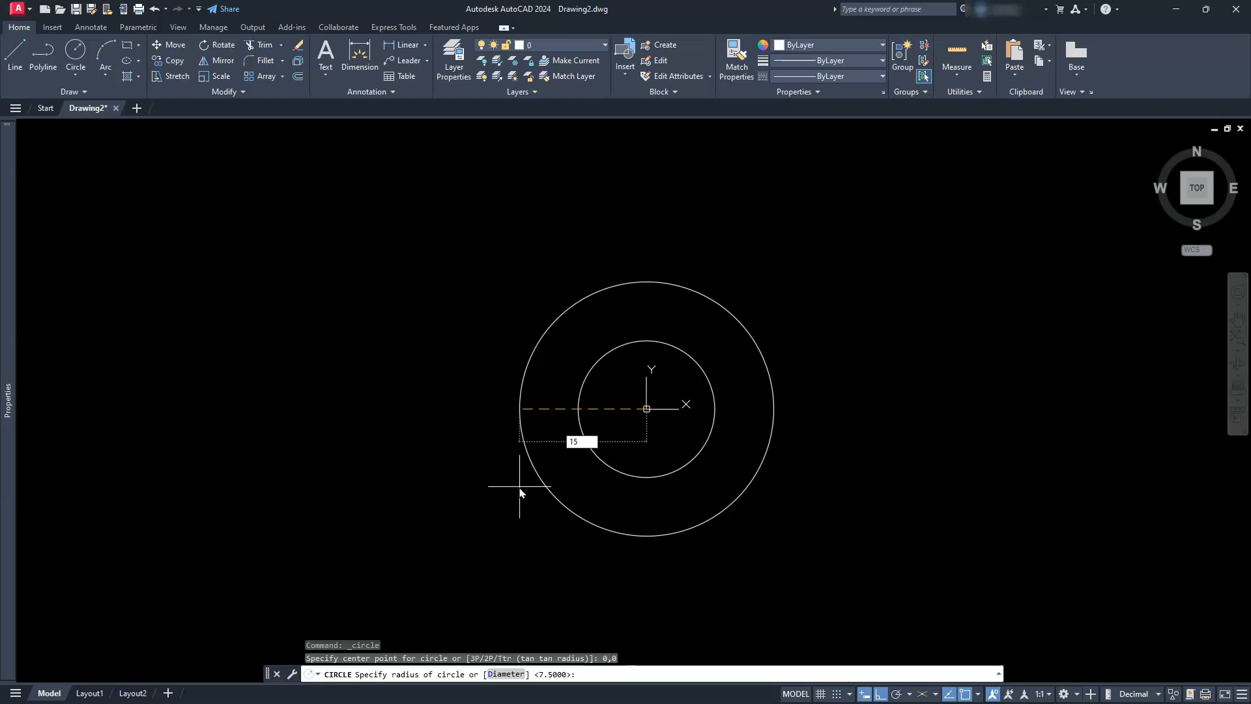
type("5")
key("Return")
Copy both concentric circles 120 units horizontally to the right.
scroll(519, 475, "down", 2)
middle_click_drag(677, 499, 557, 516)
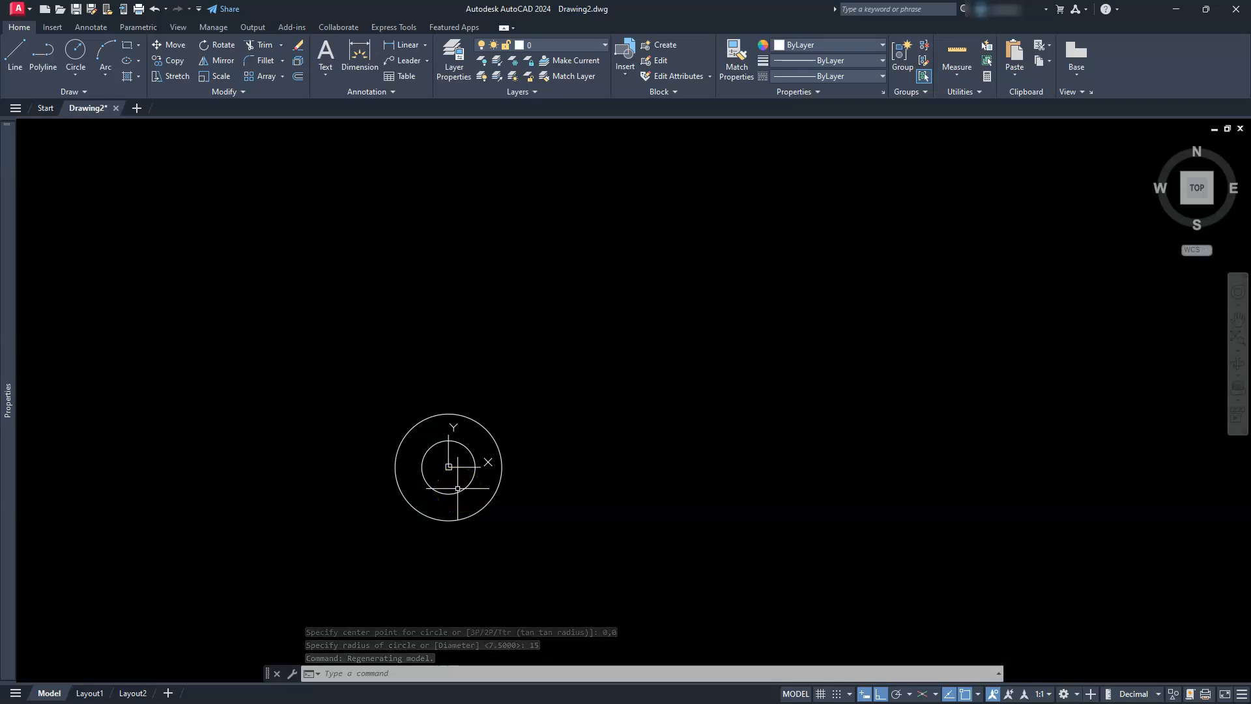
left_click(172, 61)
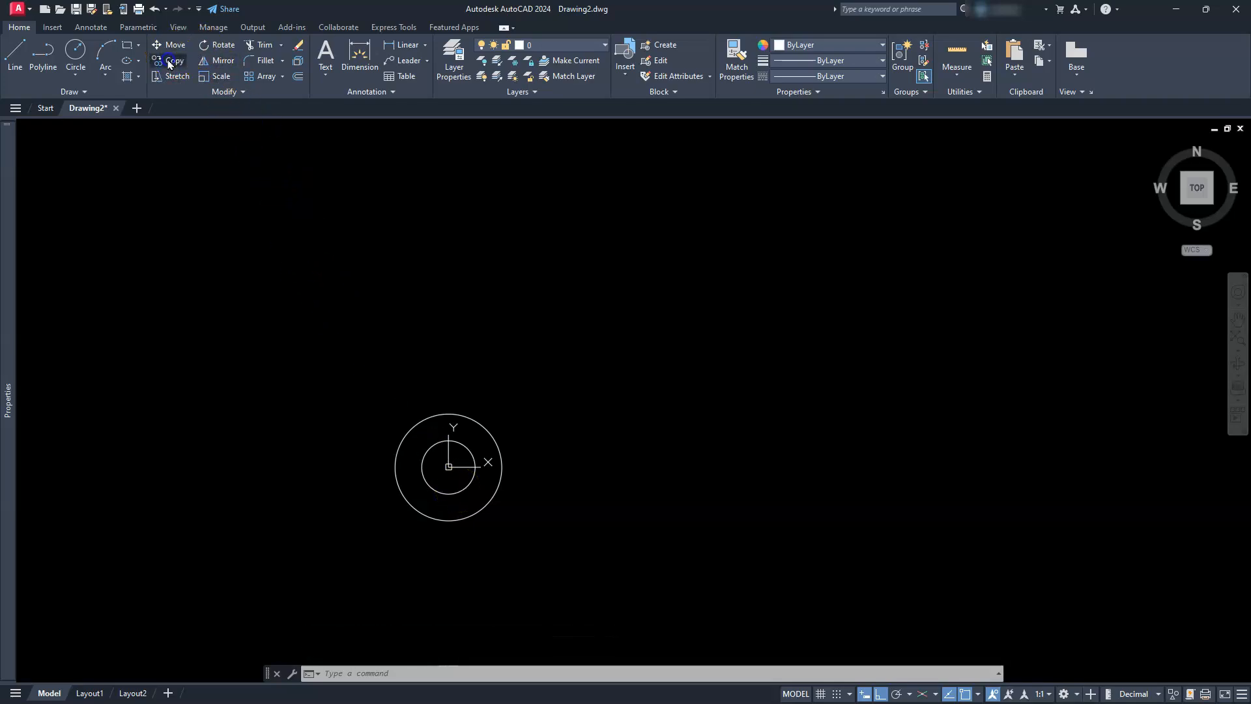
left_click(464, 445)
left_click(475, 418)
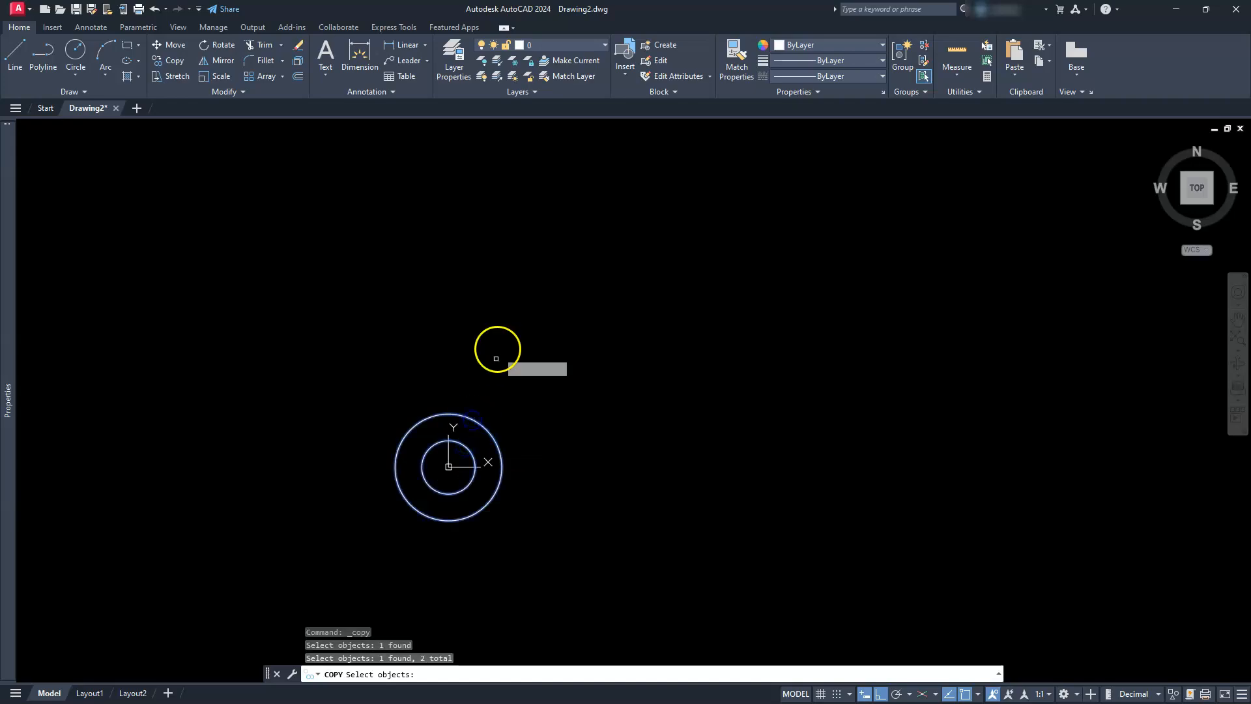
key("Return")
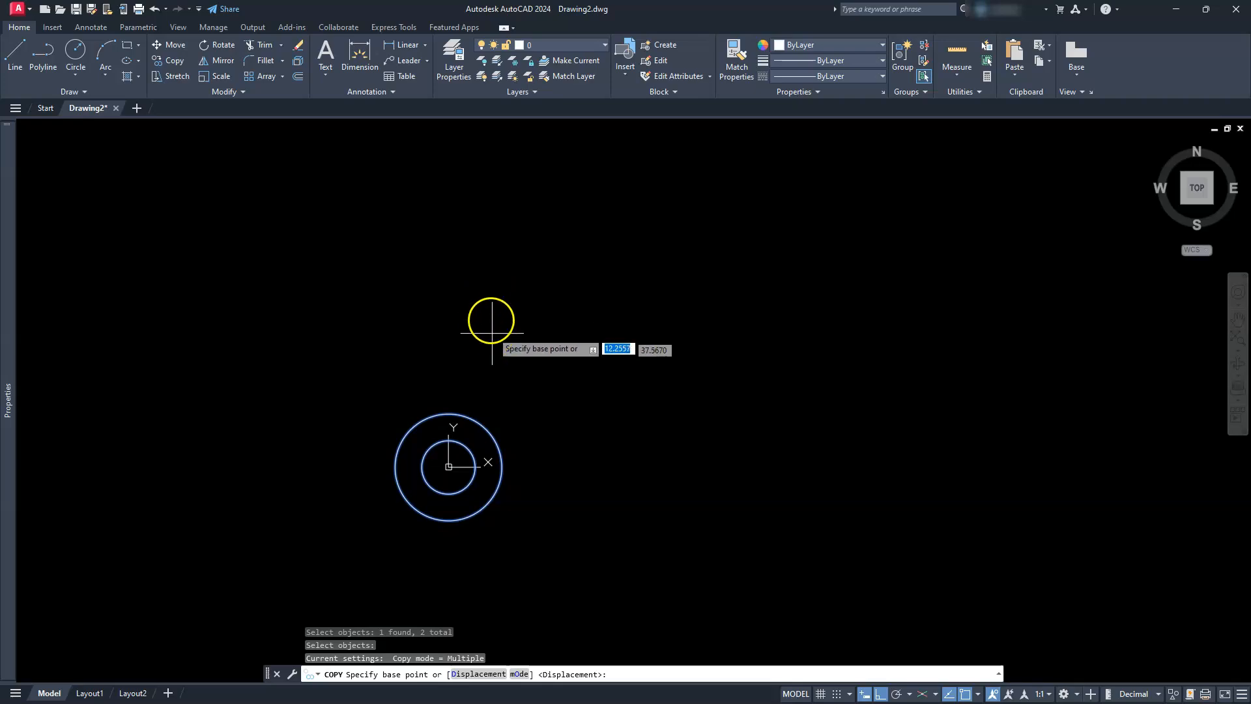
left_click(447, 275)
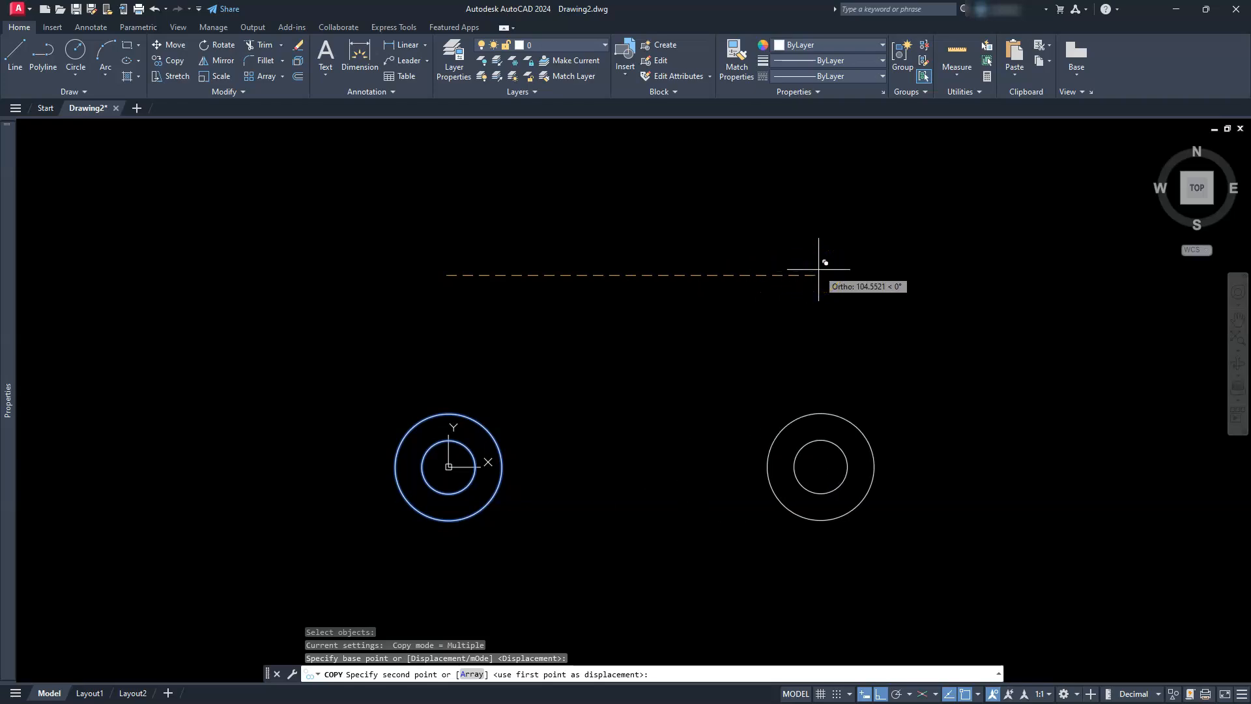
type("120")
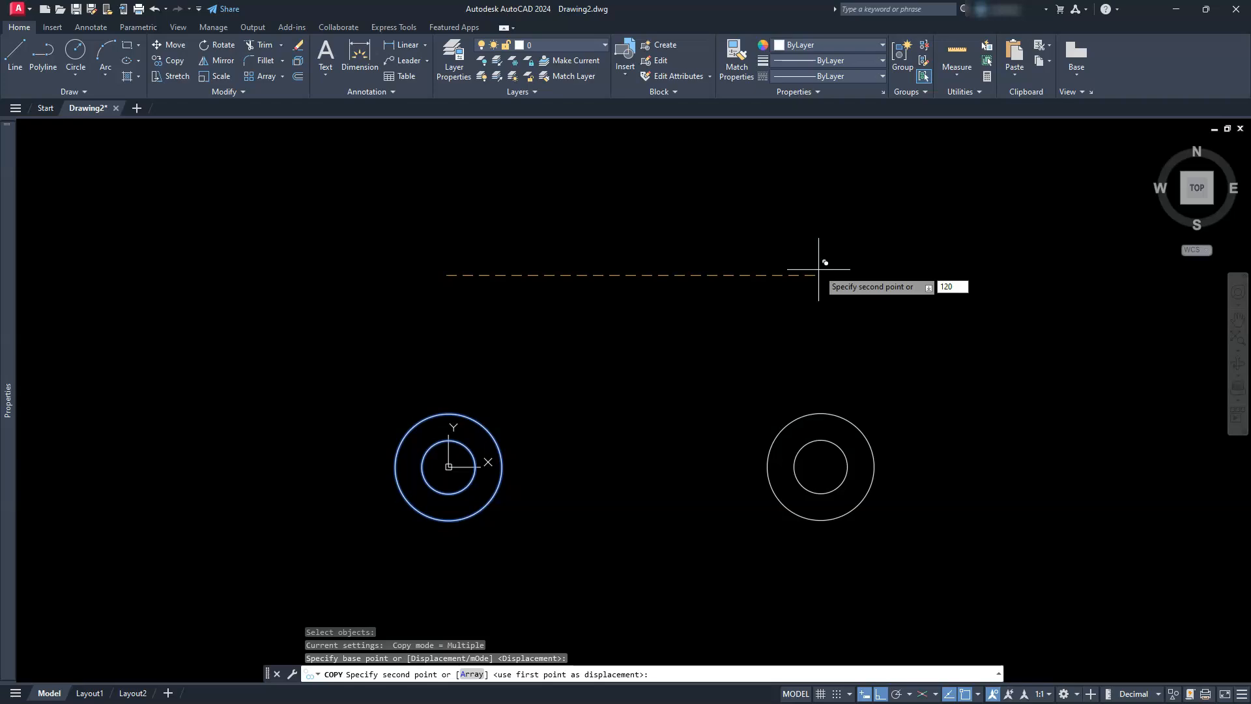
key("Return")
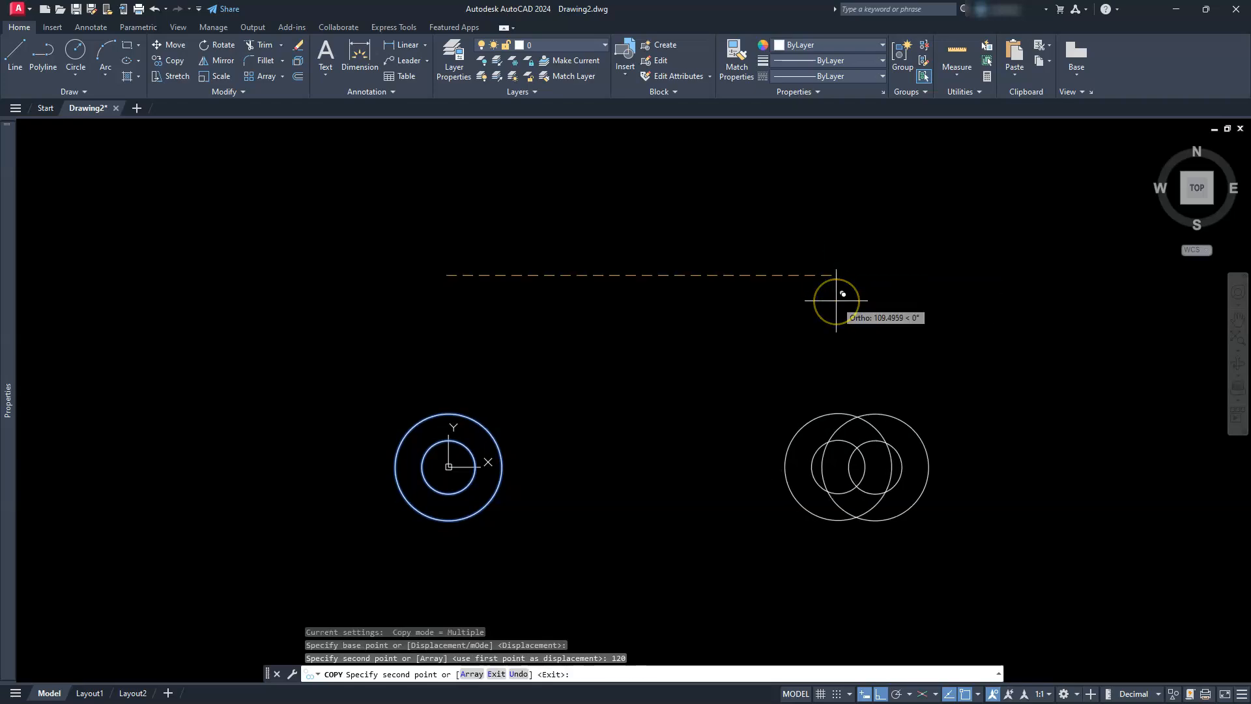
key("Escape")
key("Escape")
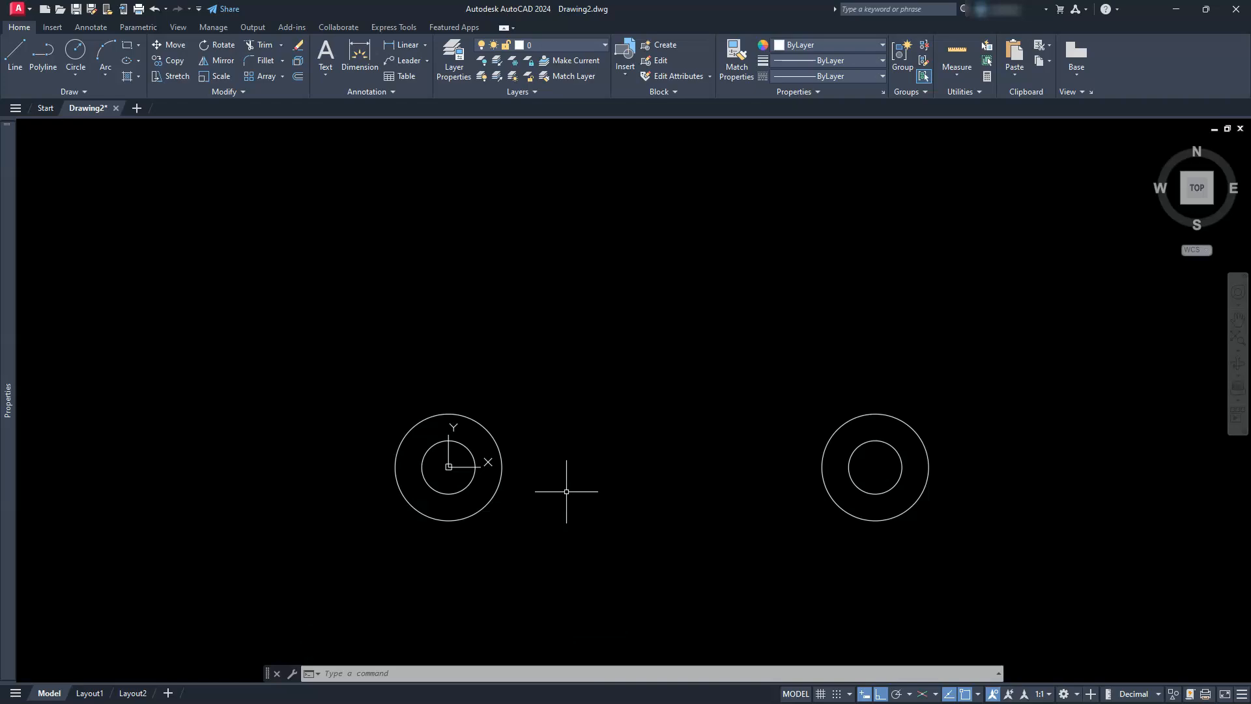
Copy the inner circle at the origin to the right as a linear array of 3 items spaced 40 units apart.
left_click(158, 65)
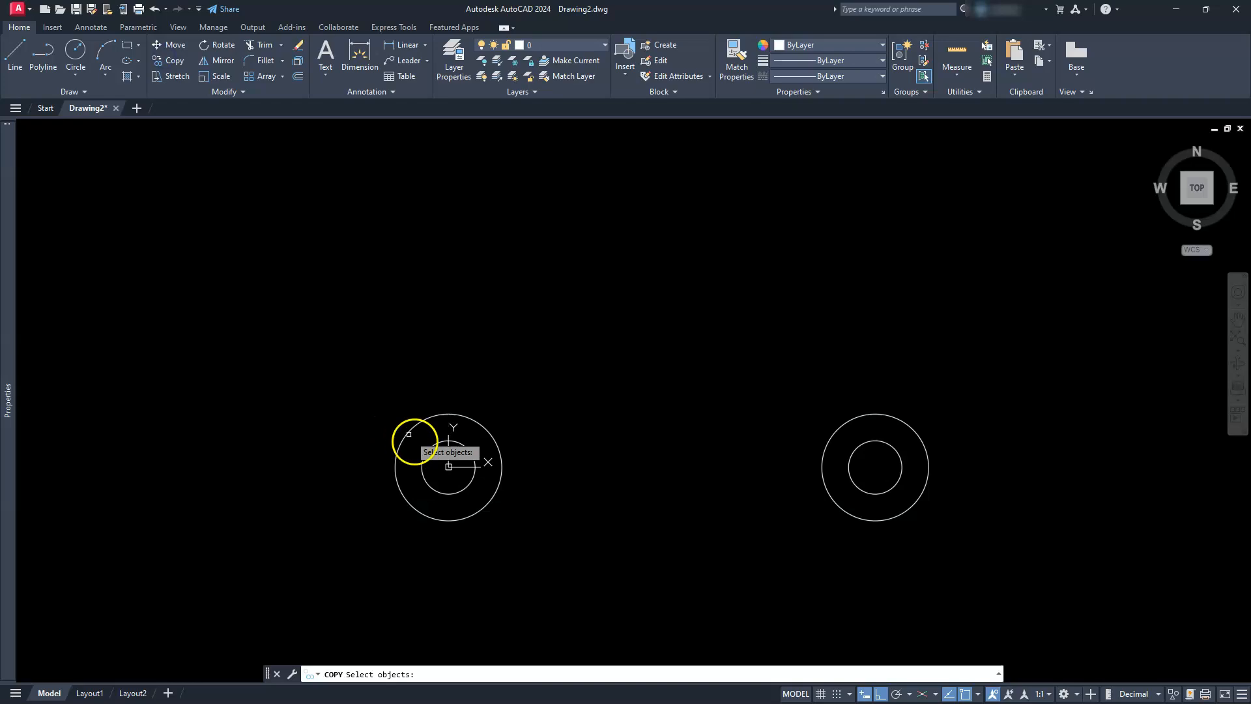
left_click(426, 450)
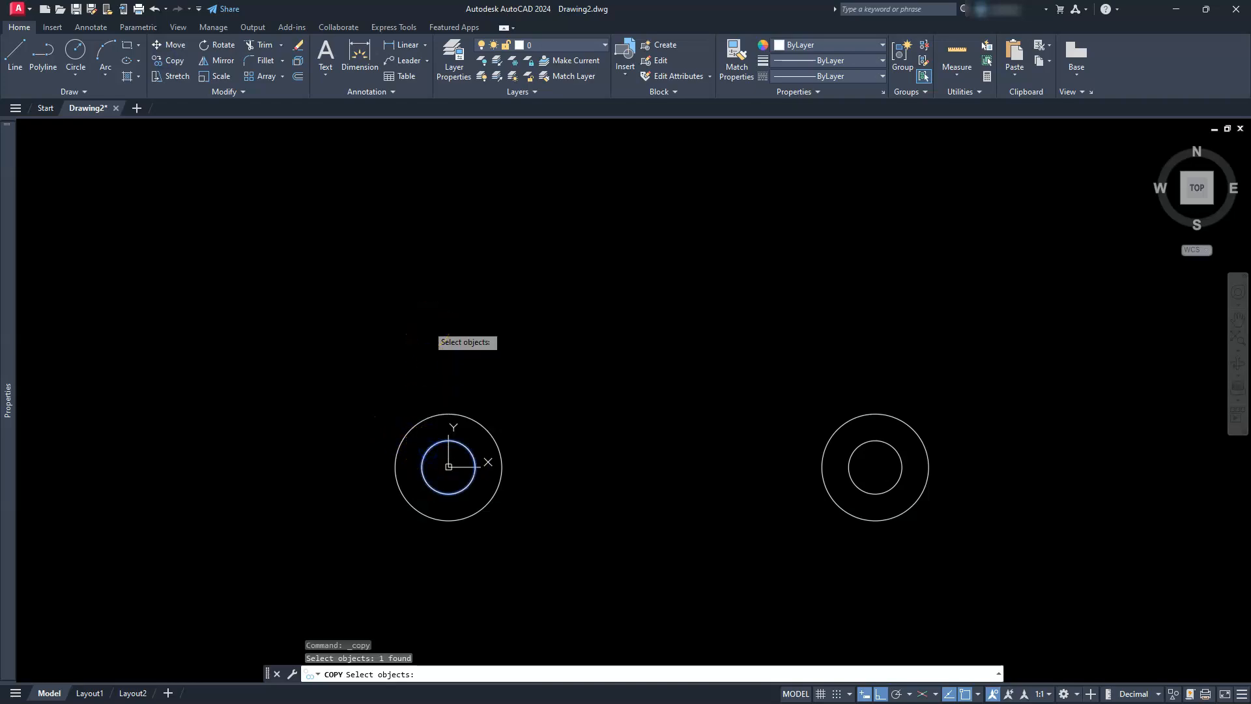
key("Return")
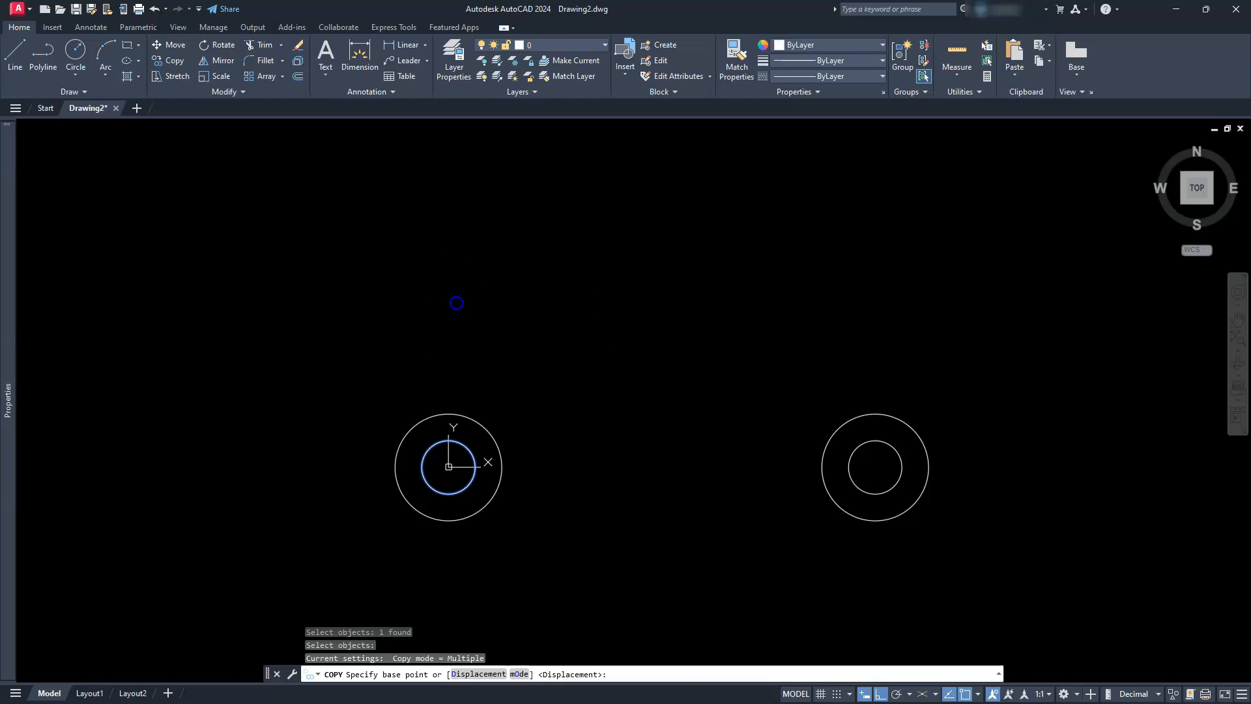
left_click(456, 303)
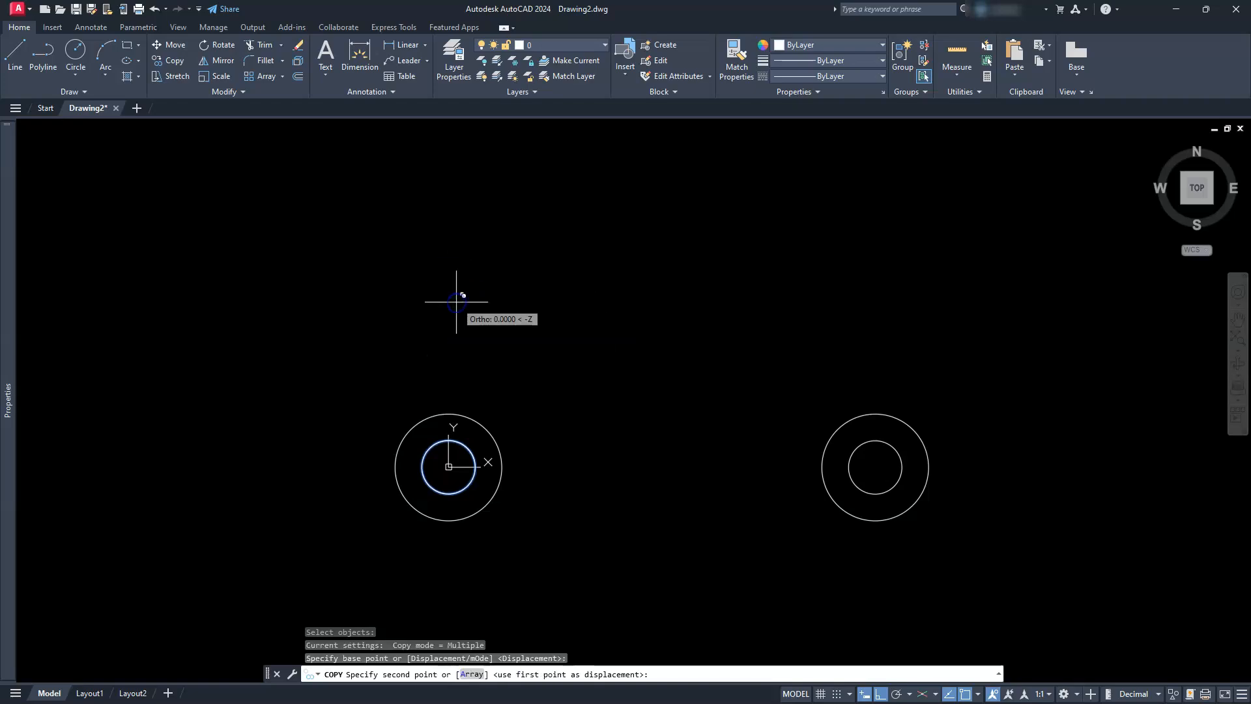
left_click(473, 675)
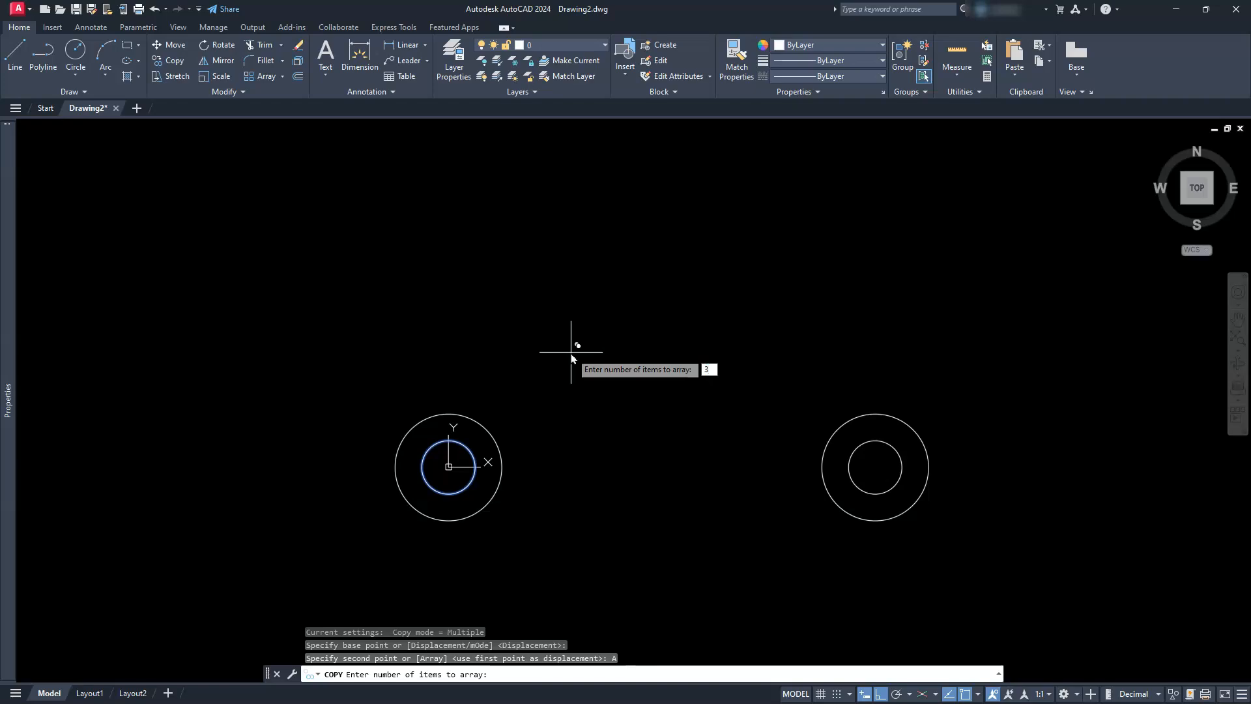
key("Return")
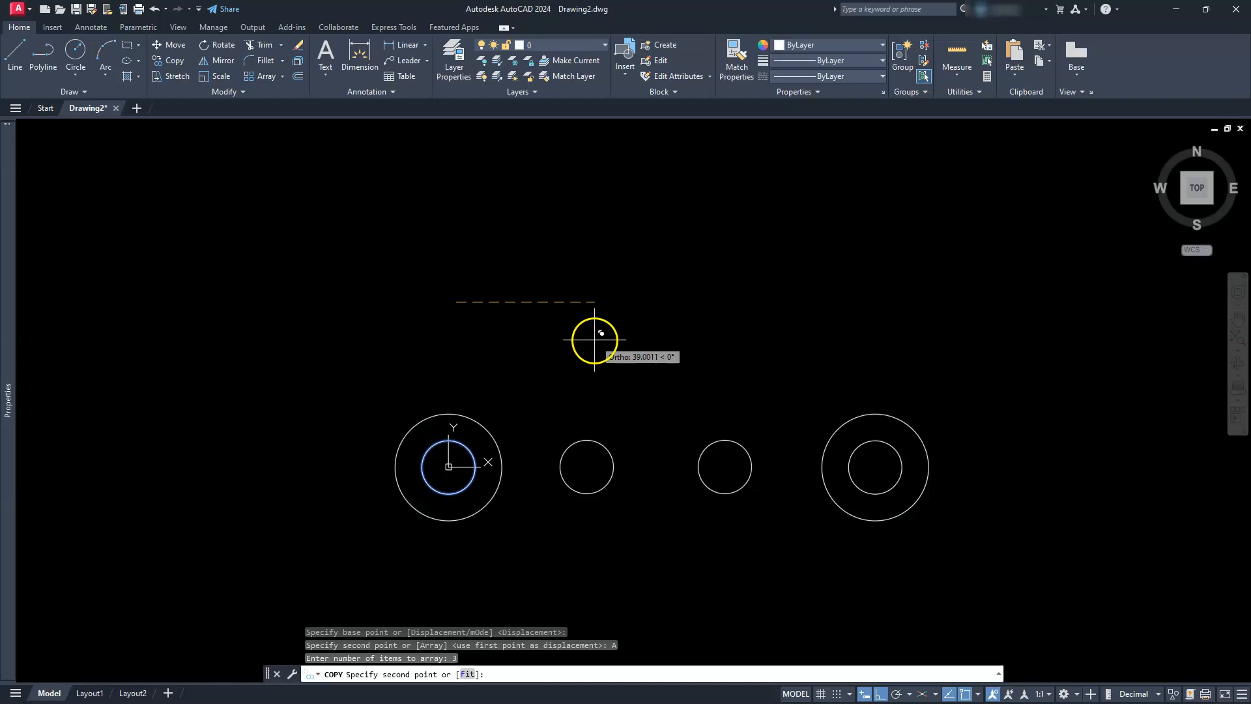
type("40")
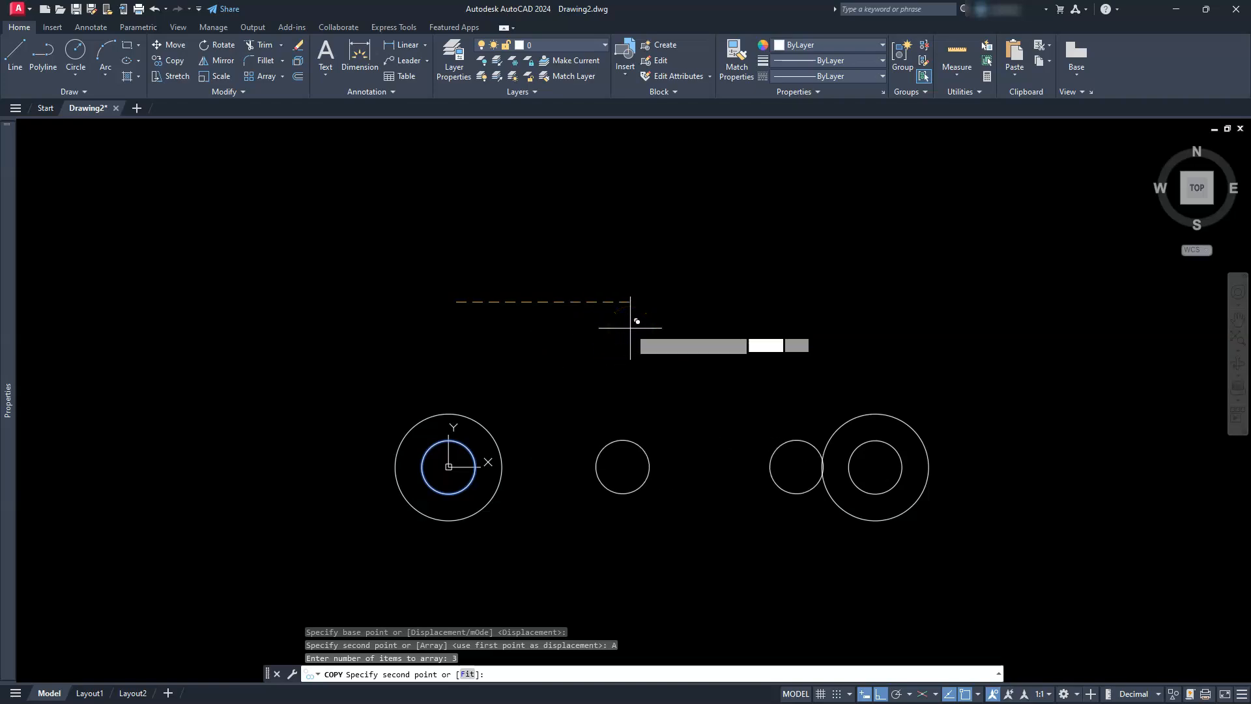
key("Return")
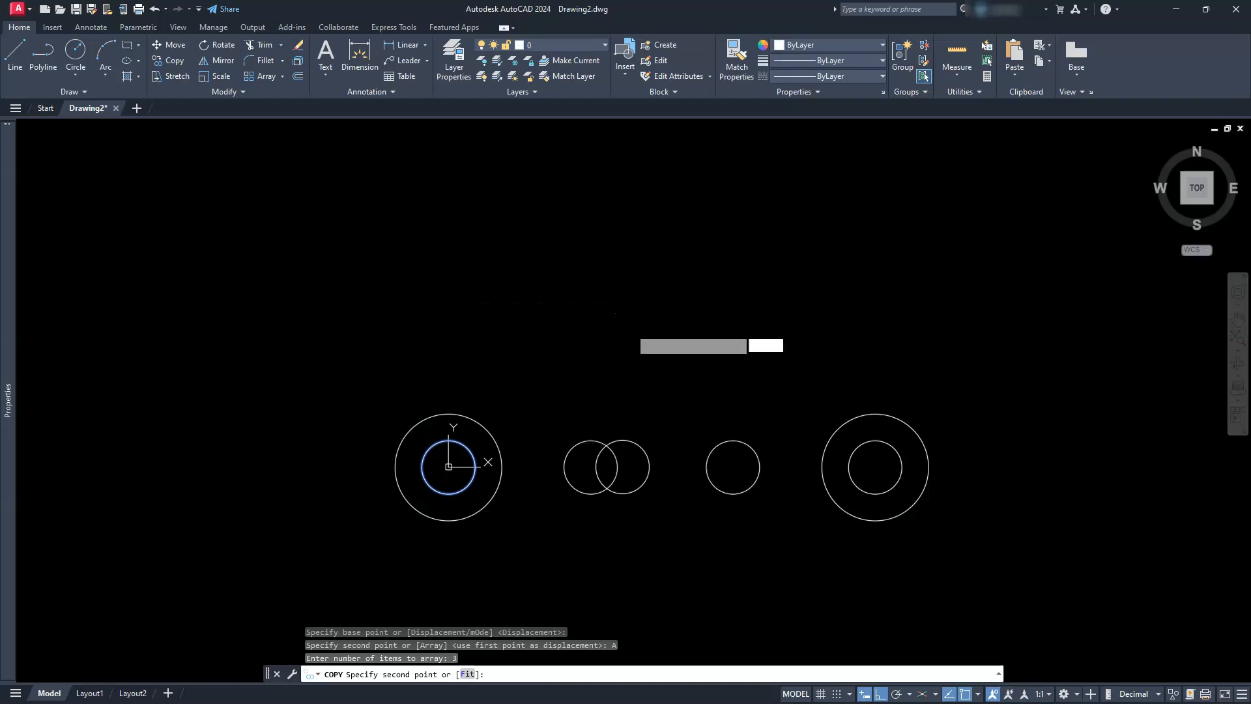
key("Escape")
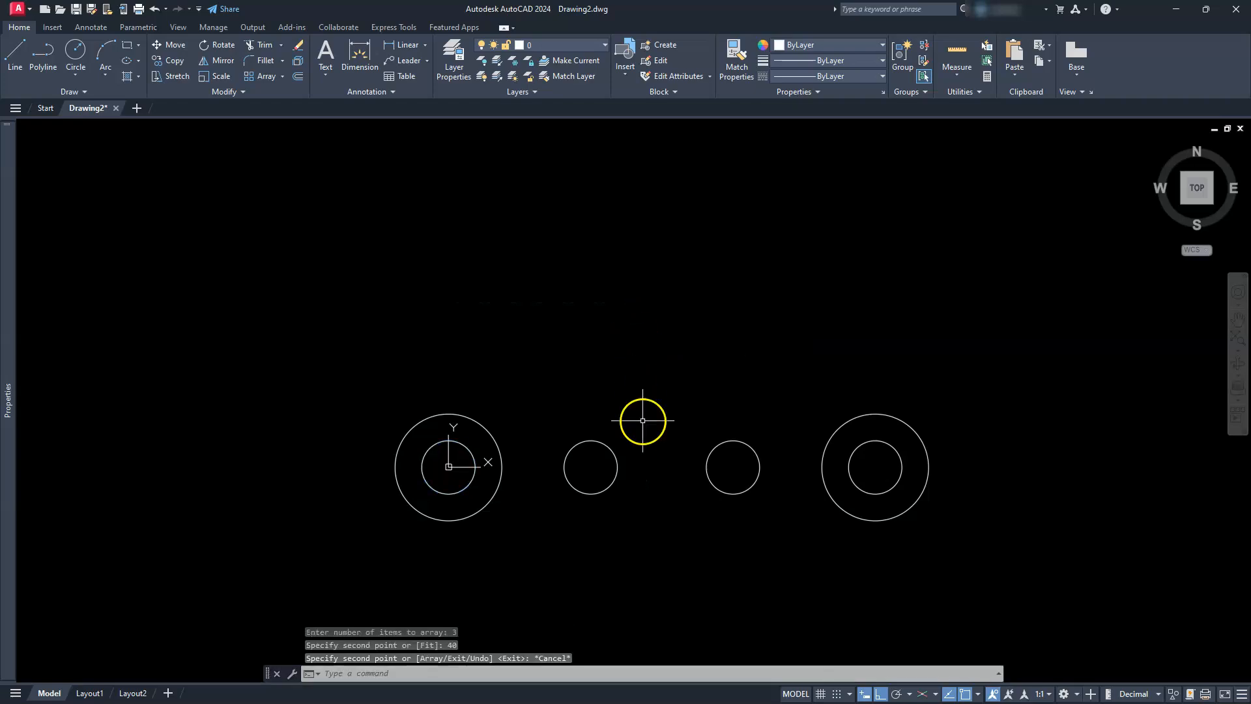
key("Escape")
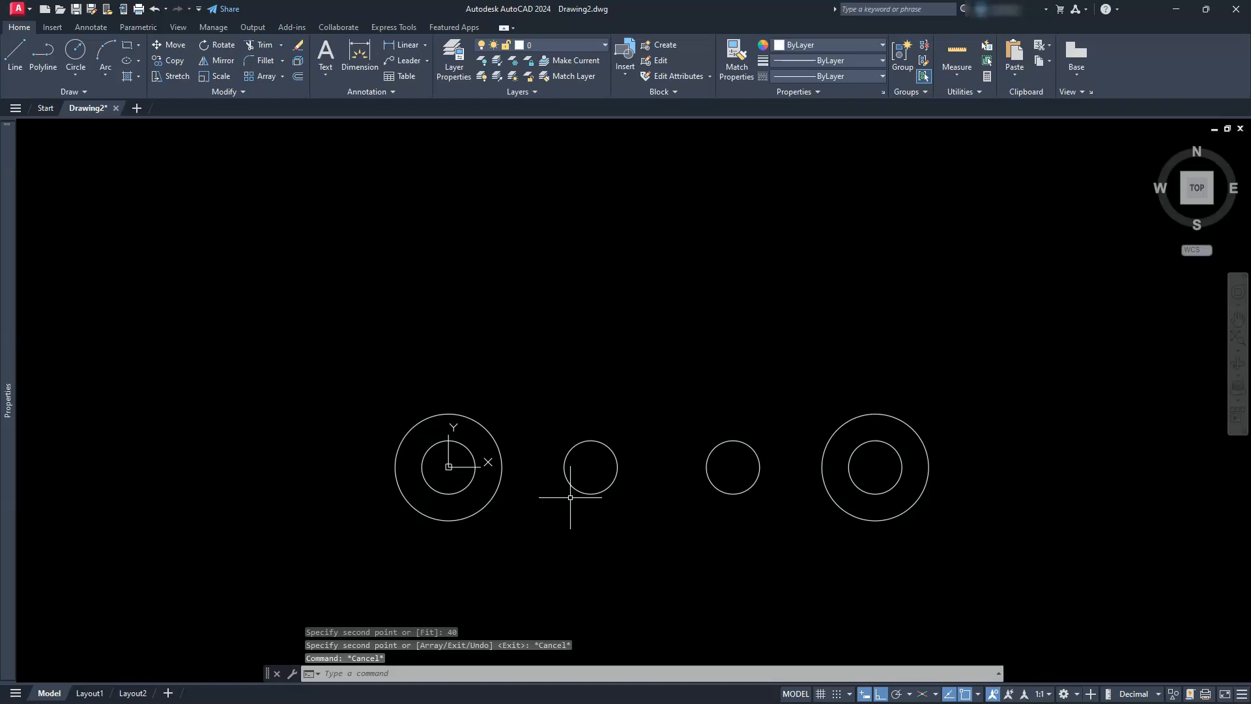
Draw a horizontal line joining the bottom quadrants of the two outer end circles.
type("L")
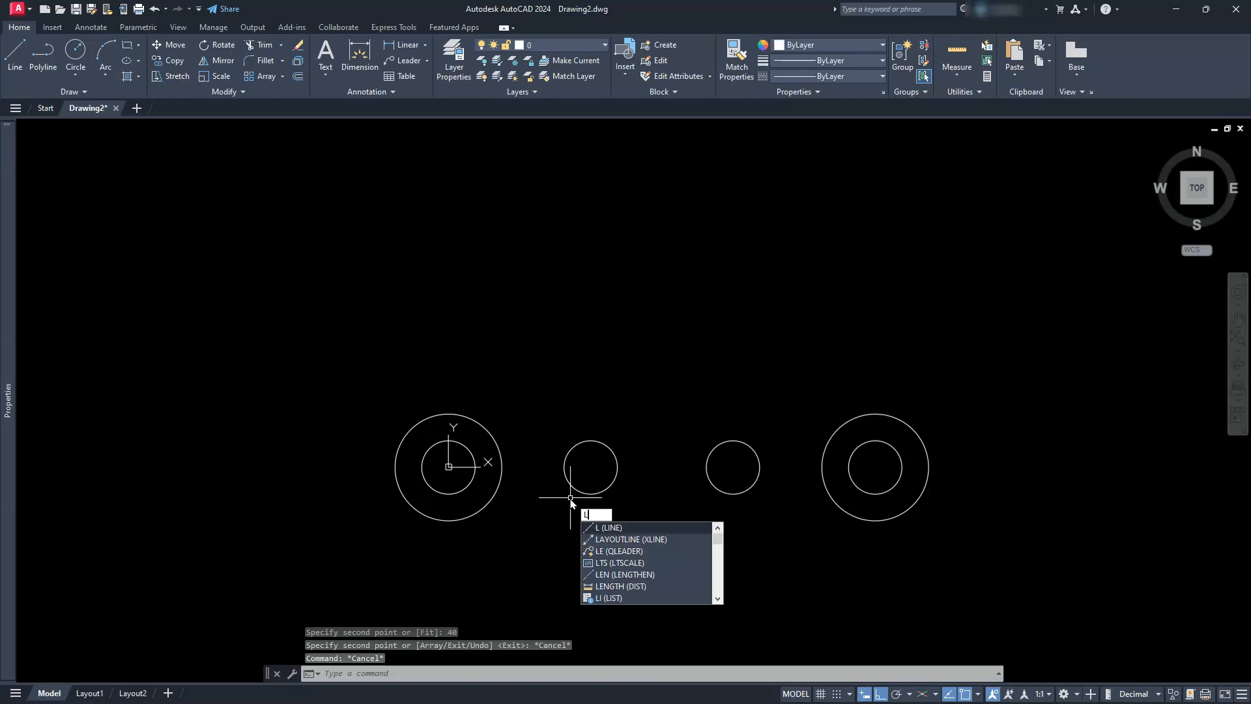
key("Return")
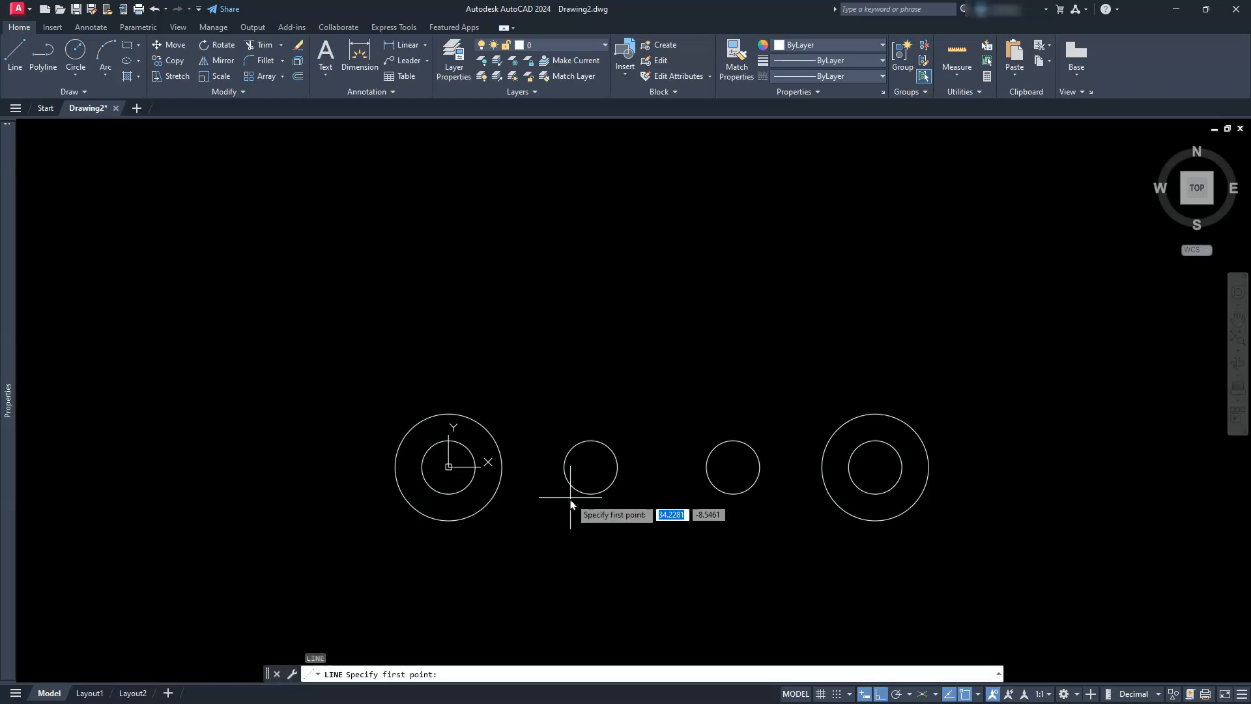
left_click(448, 519)
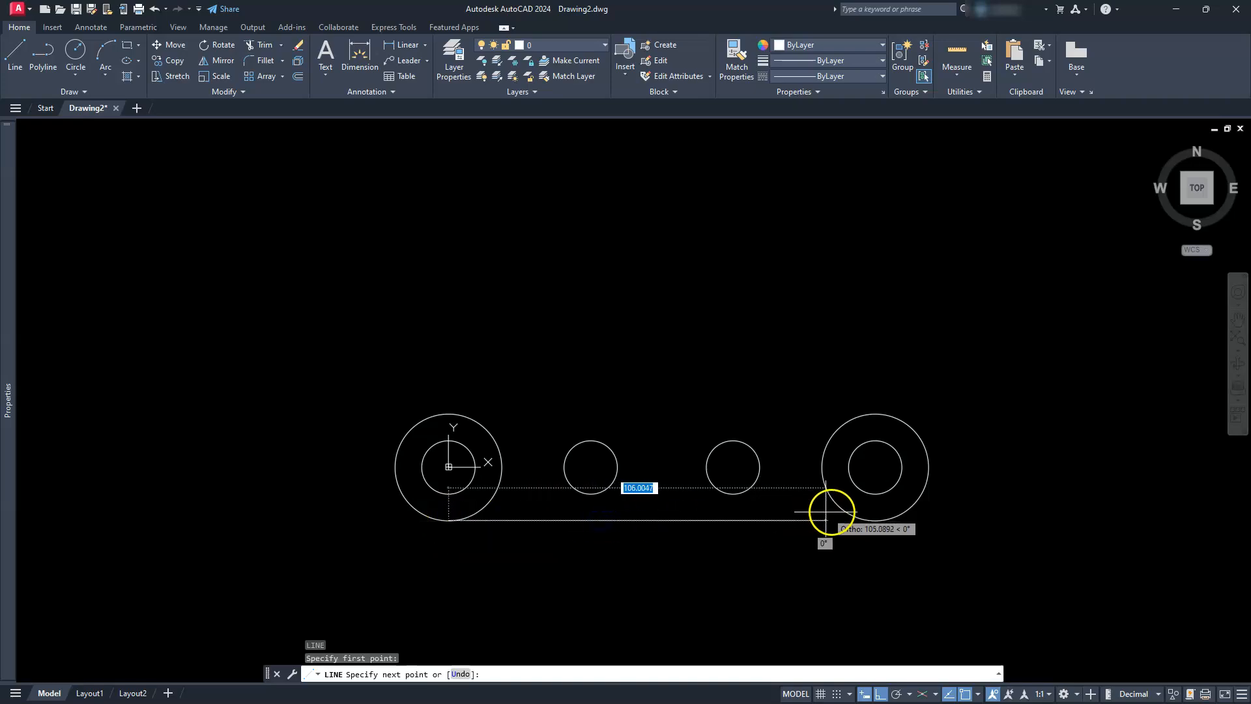
left_click(872, 516)
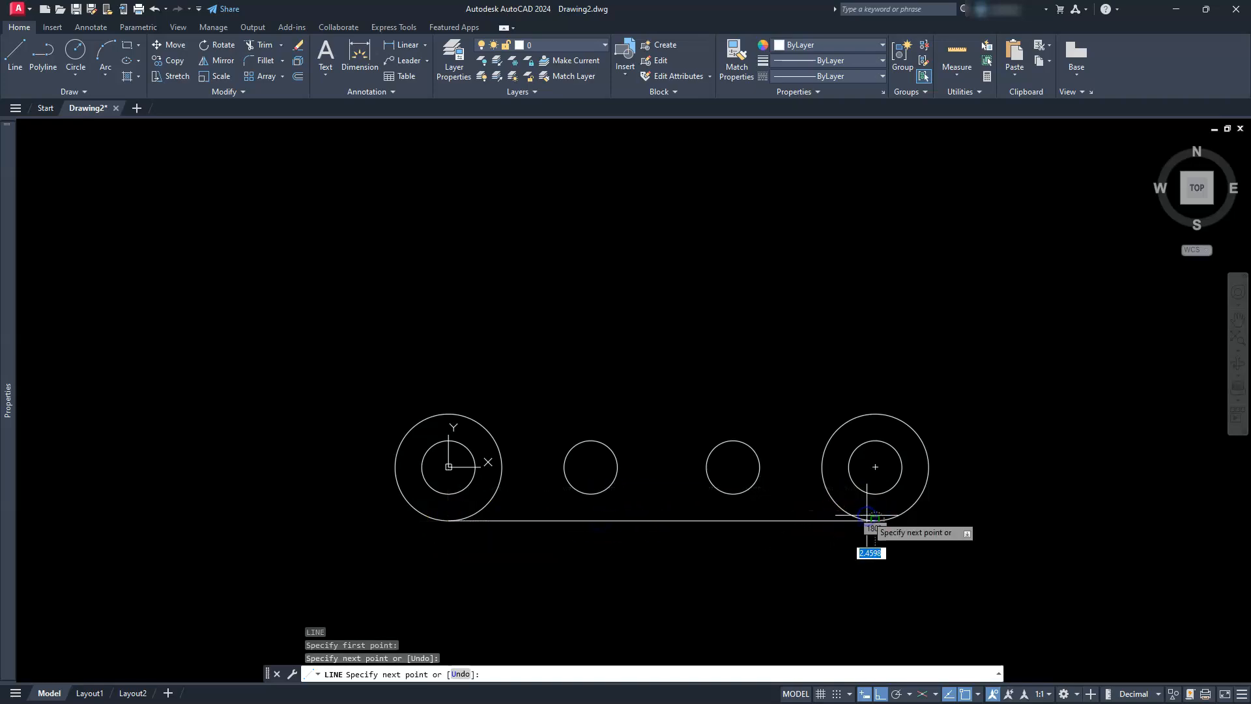
key("Escape")
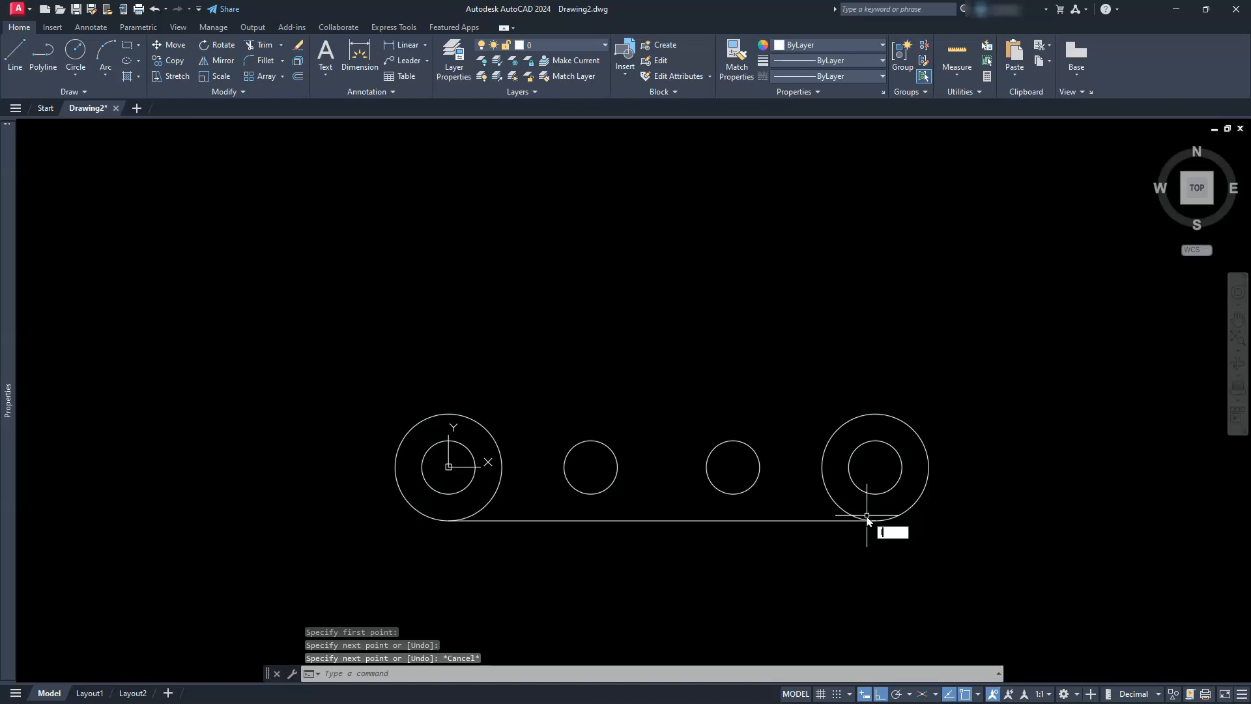
Draw a horizontal line joining the top quadrants of the two outer end circles.
type("L")
key("Return")
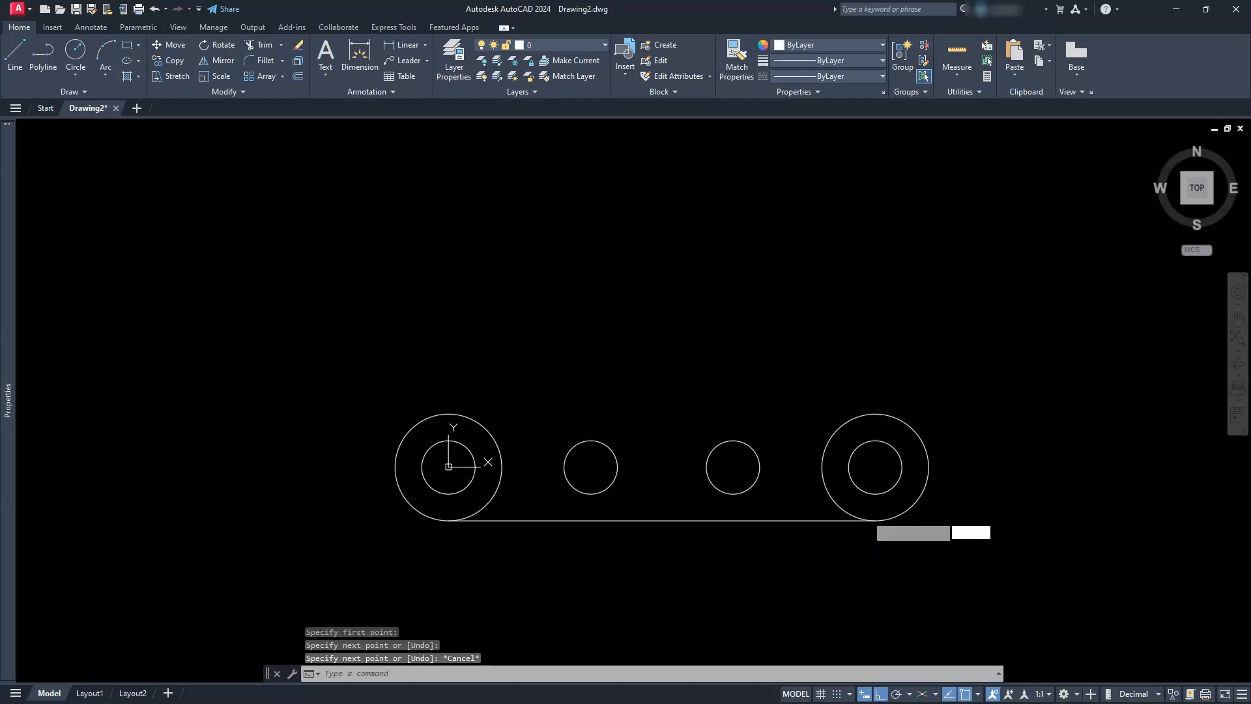
left_click(875, 413)
left_click(449, 413)
key("Escape")
key("Escape")
key("Escape")
key("Escape")
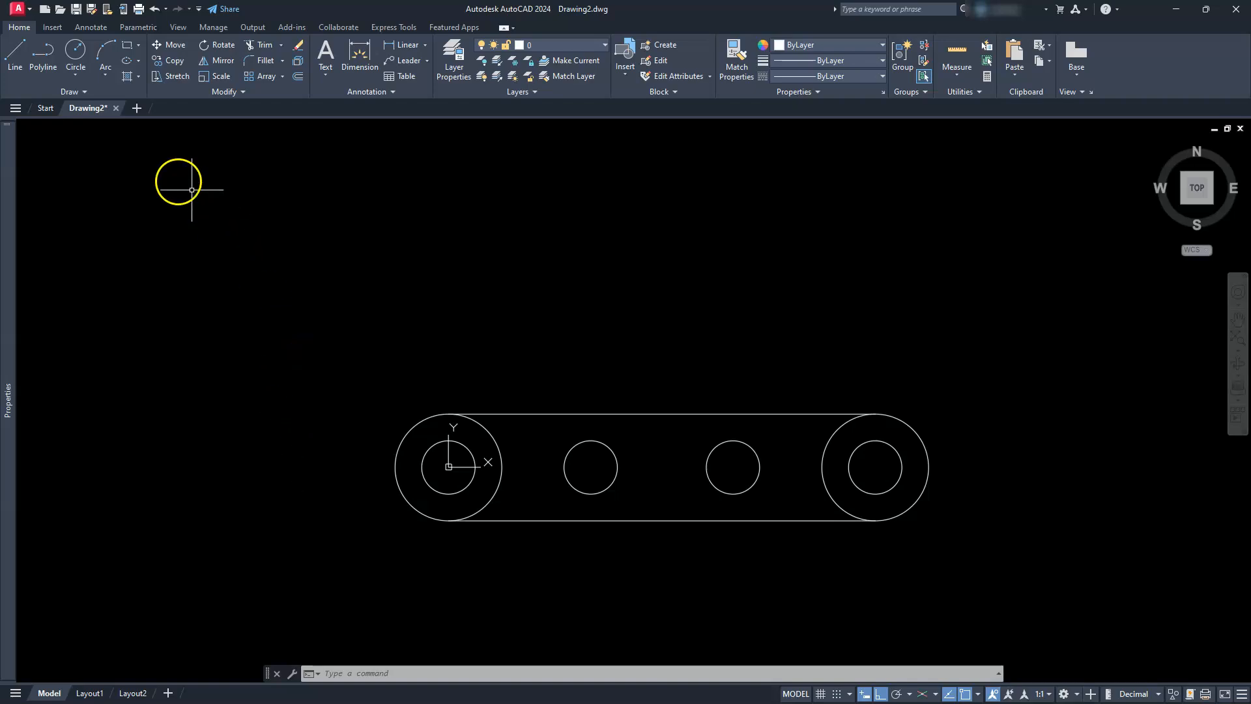
Draw a circle of radius 20 centred at 5,52.5 above the slotted bar.
left_click(70, 73)
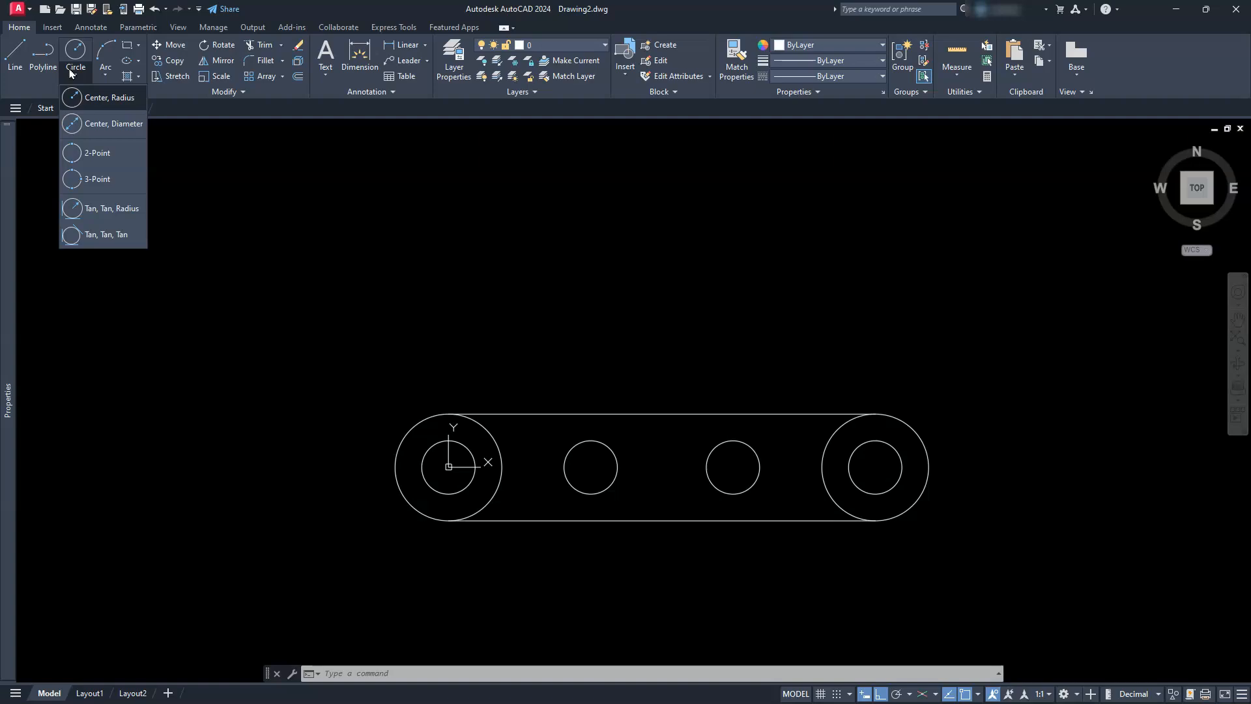
left_click(91, 97)
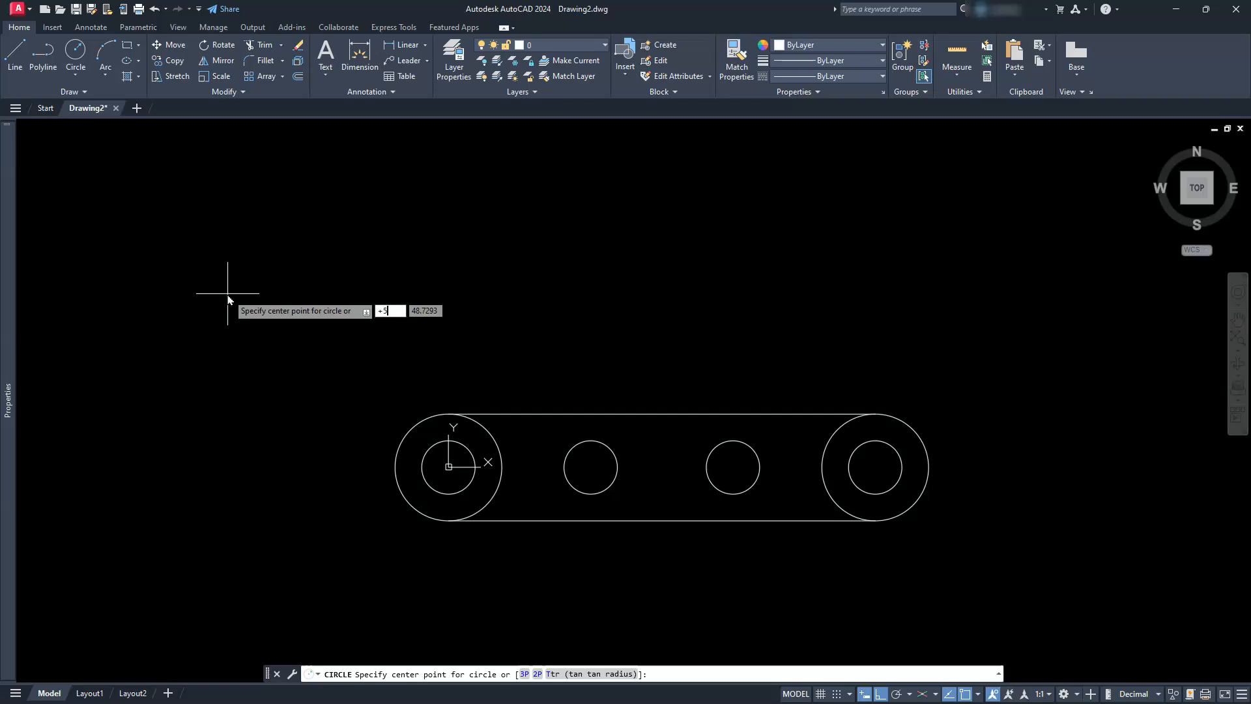
key("Tab")
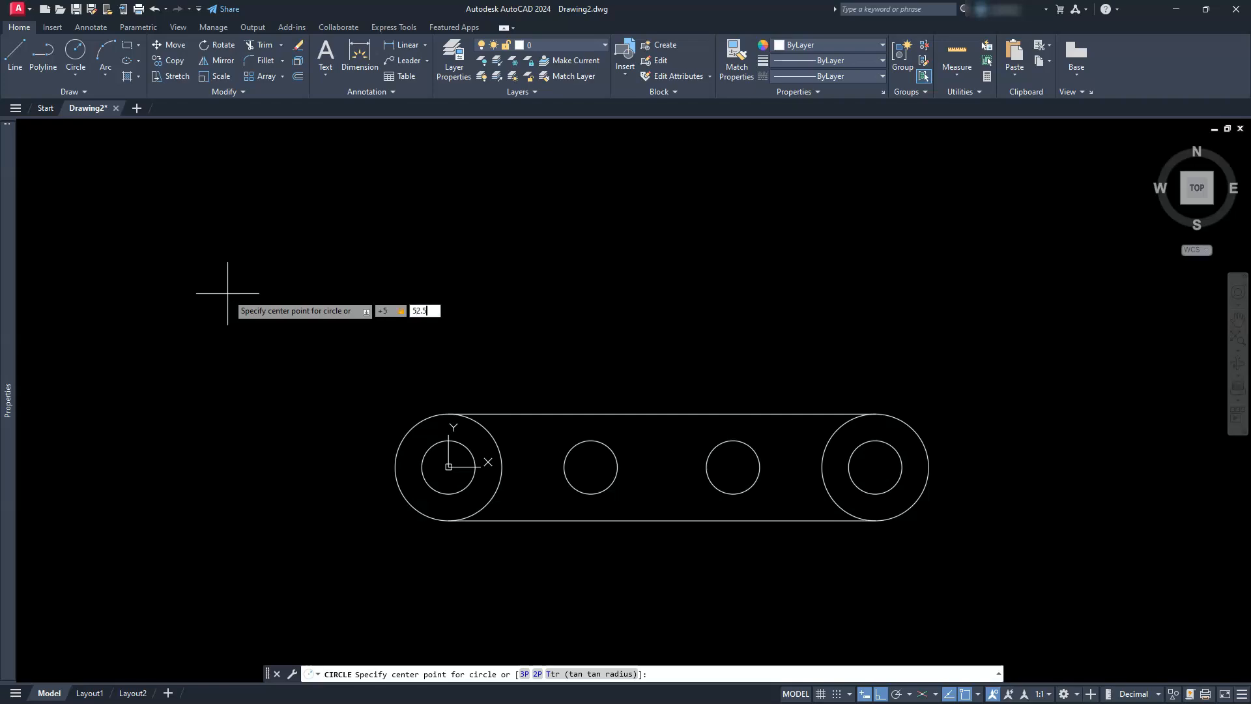
key("Return")
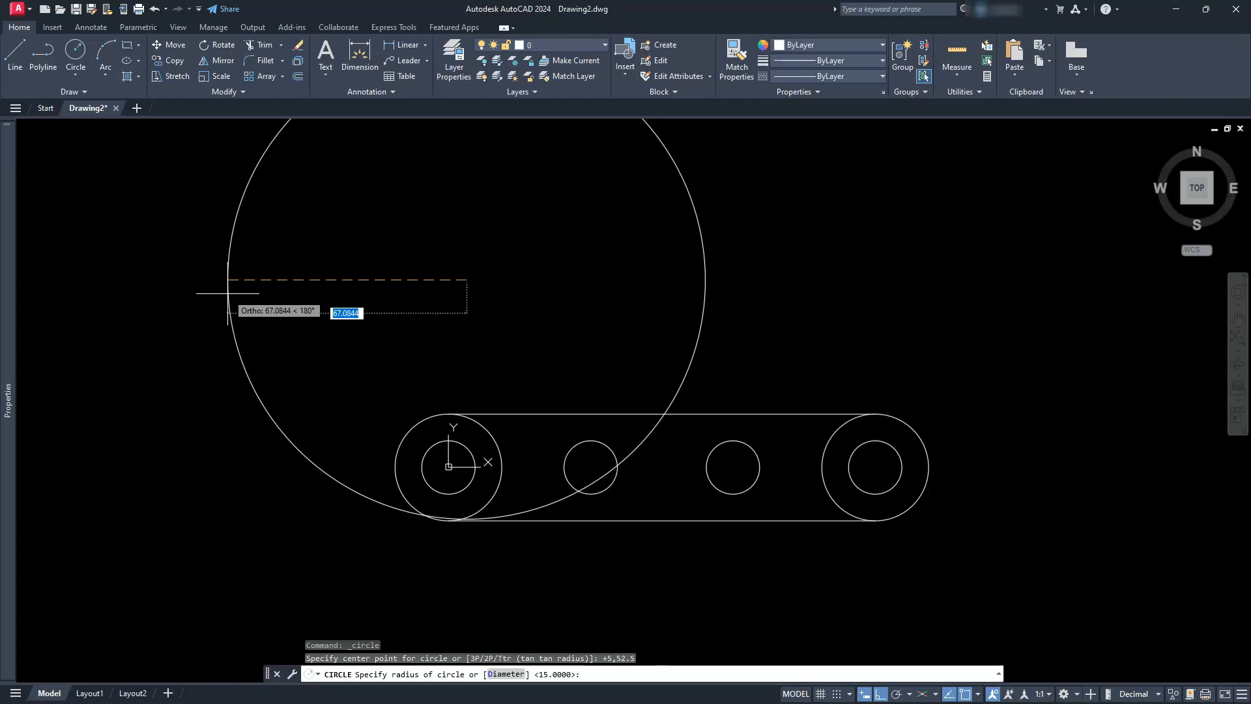
key("BackSpace")
type("20")
key("Return")
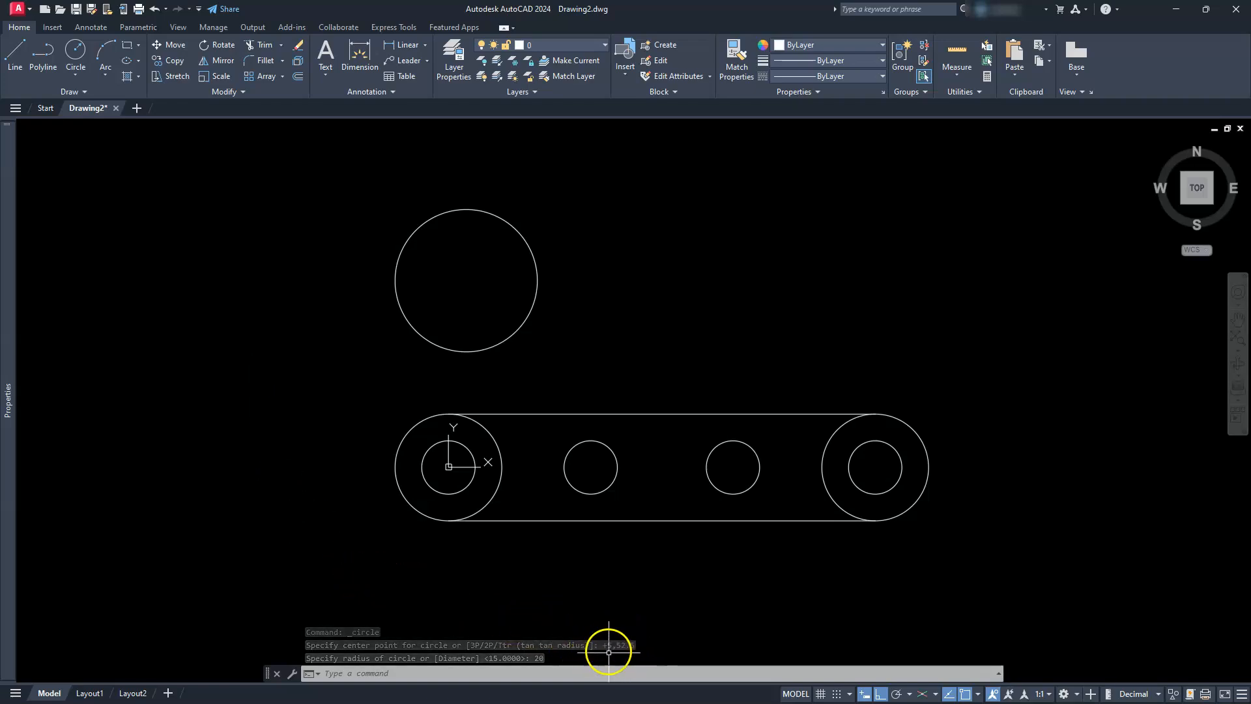
key("Escape")
key("Escape")
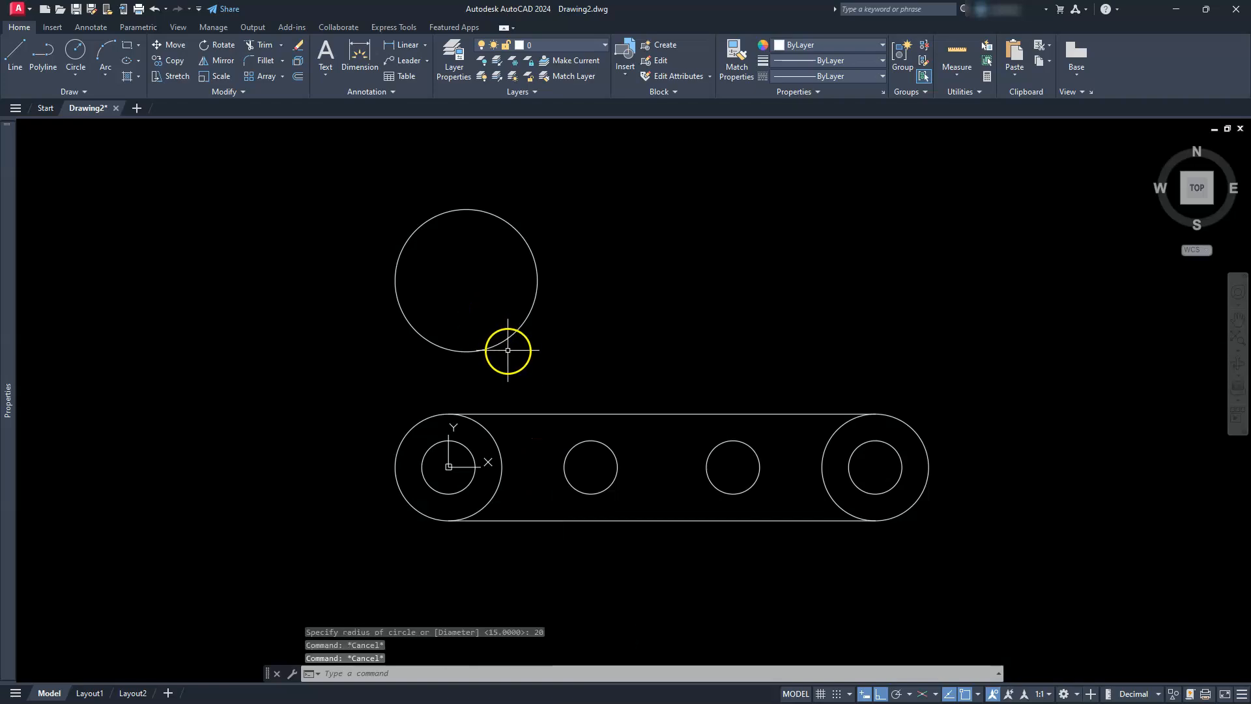
Delete the radius 20 circle centred at 5,52.5.
left_click(507, 350)
left_click(464, 295)
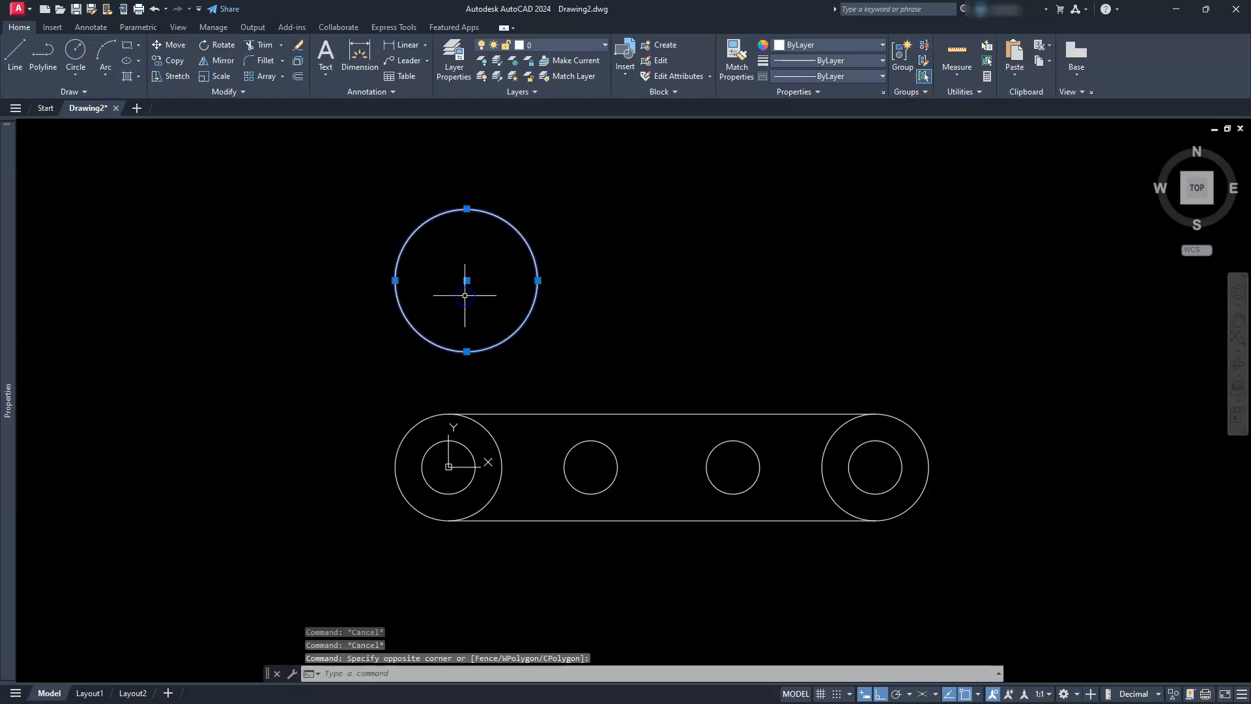
key("Delete")
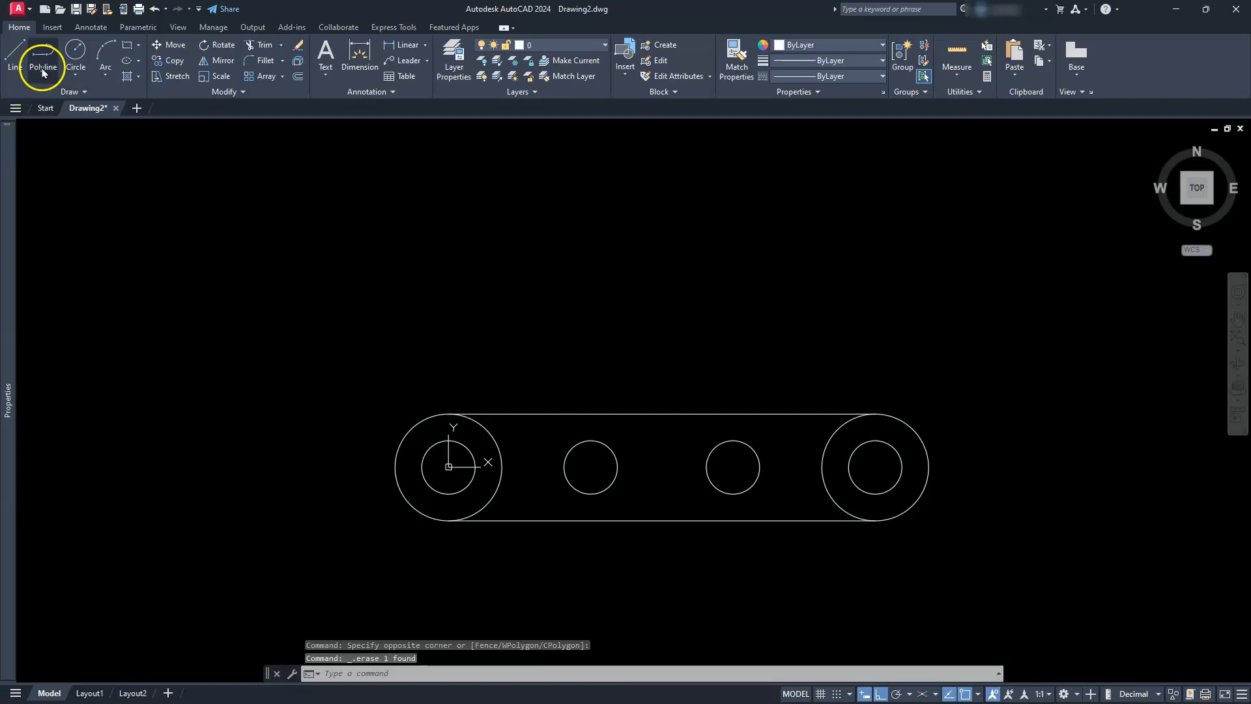
Draw a circle of radius 20 centred at -5,52.5.
left_click(75, 51)
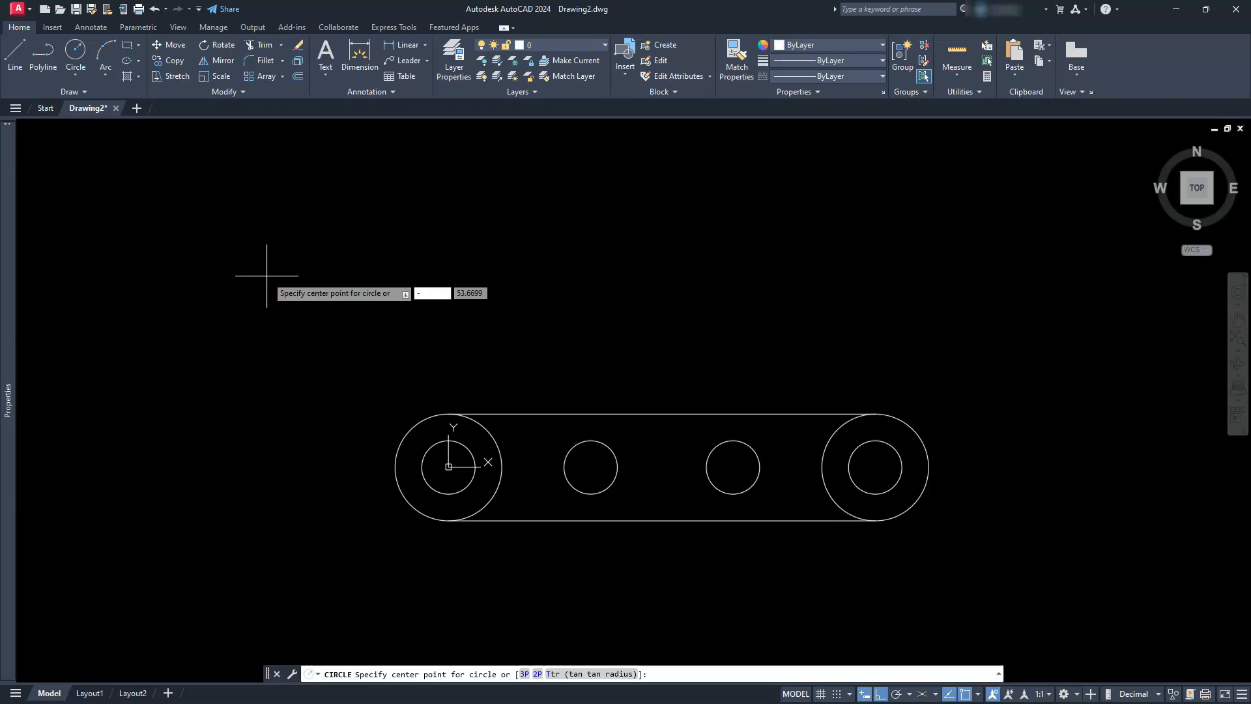
key("Tab")
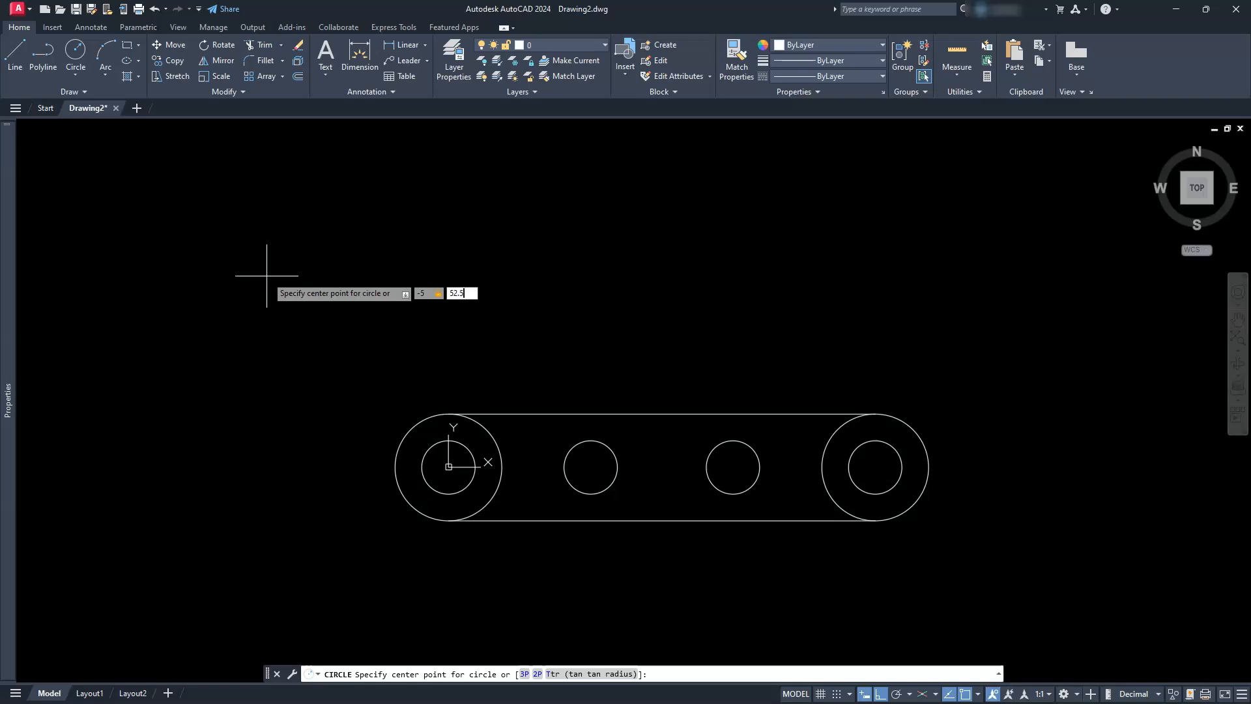
key("Return")
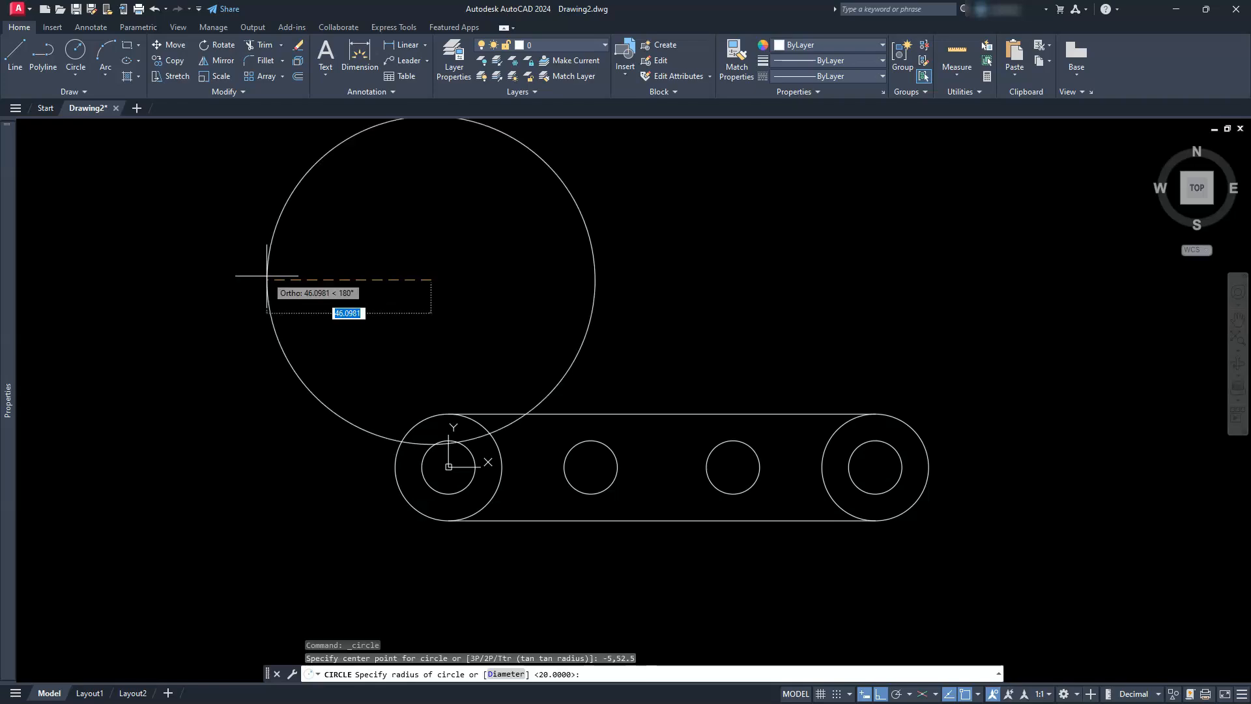
key("Return")
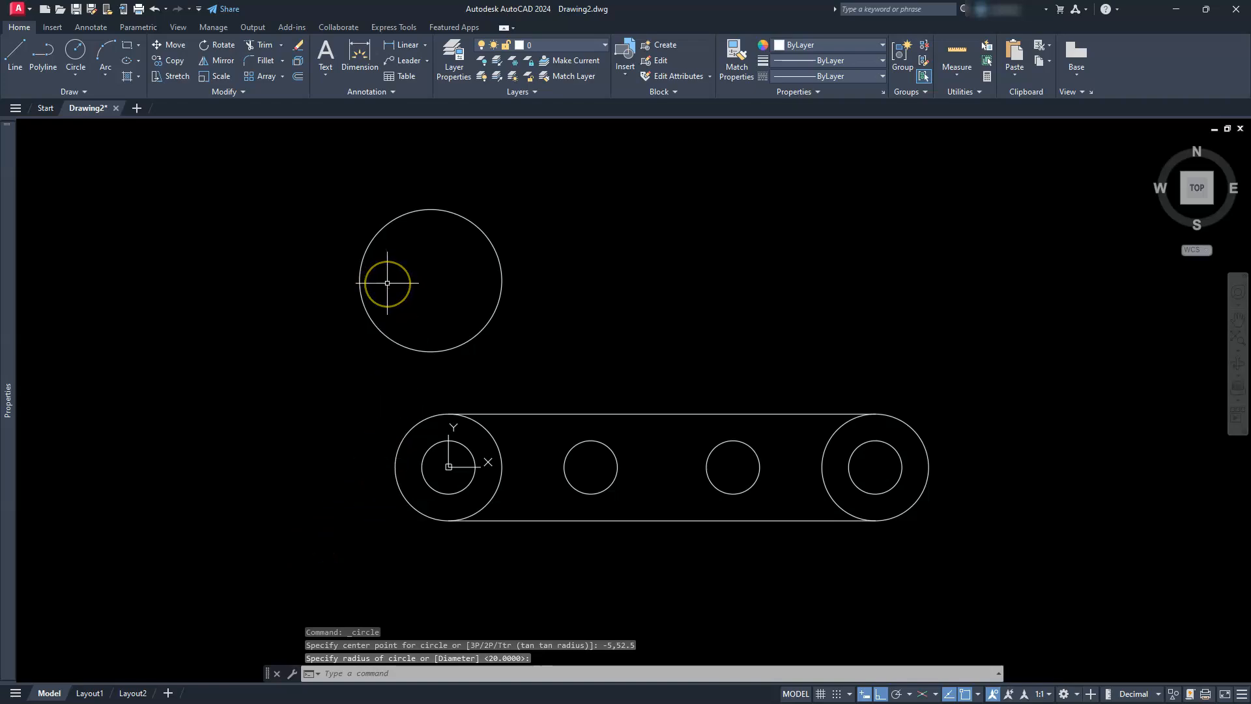
Draw a concentric circle of radius 12.5 inside the radius 20 circle.
left_click(74, 48)
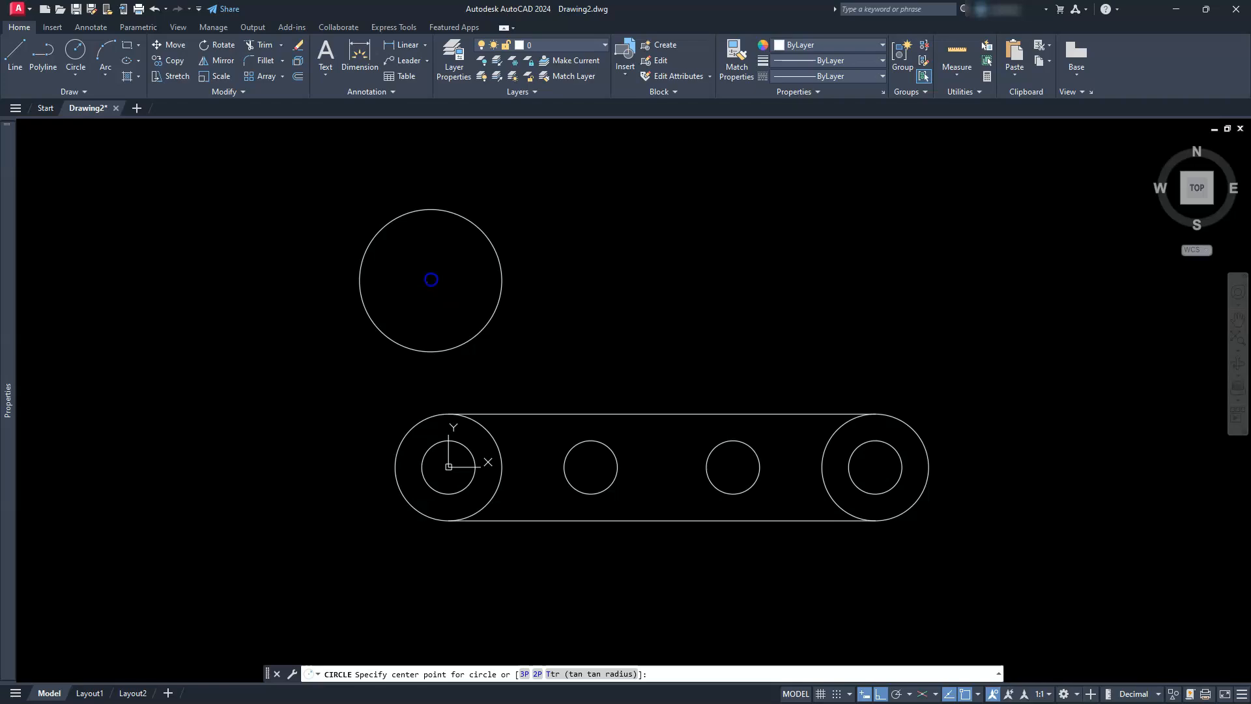
left_click(430, 280)
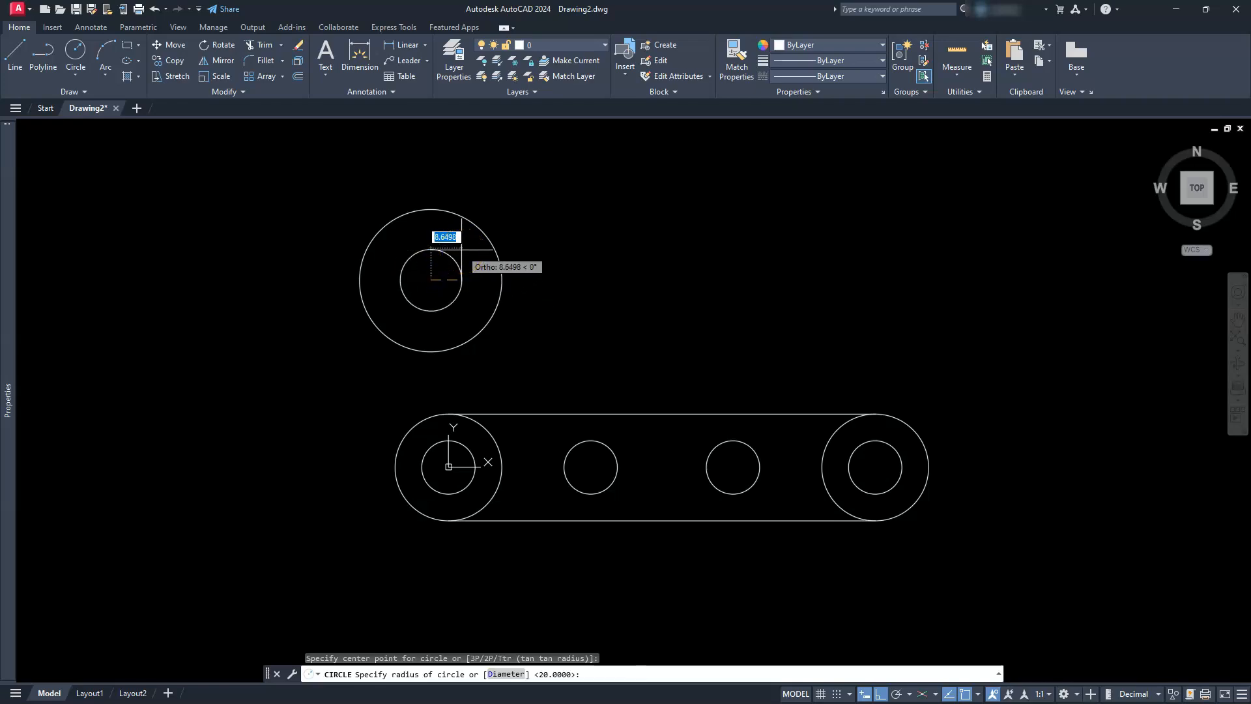
type("12.5")
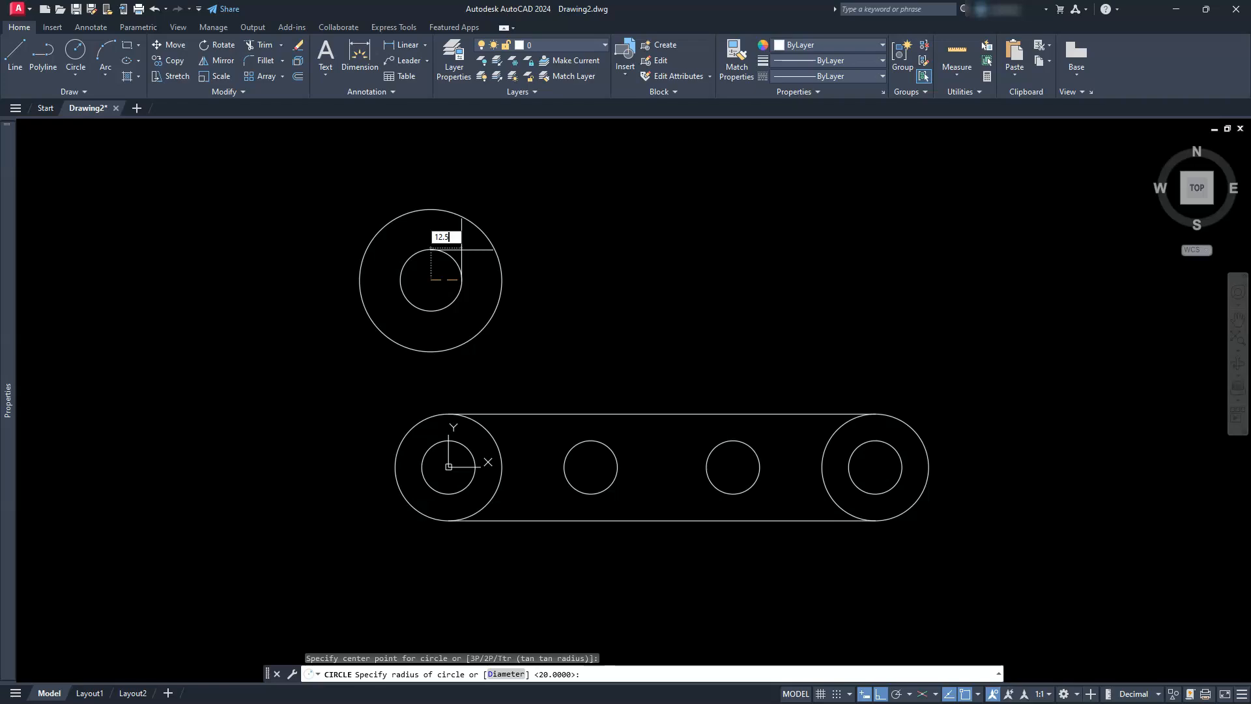
key("Return")
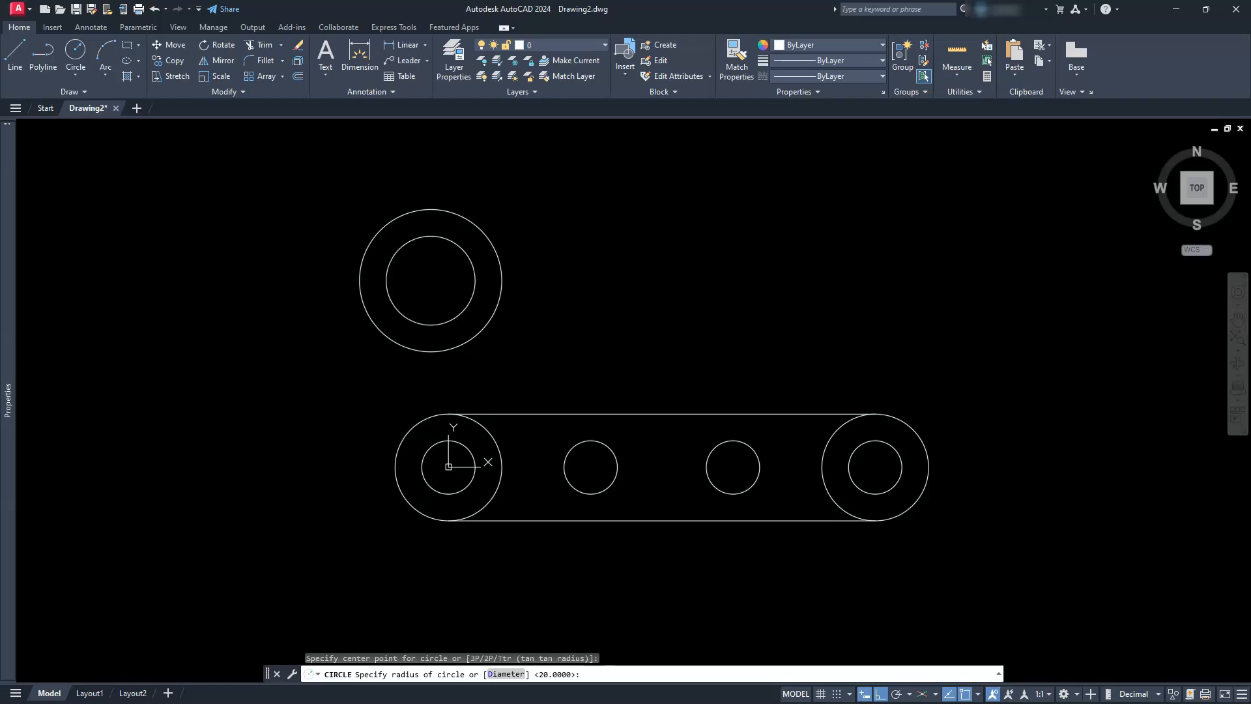
Copy the radius 20 and radius 12.5 circles by a relative offset of 65 units in X and 37.5 units in Y.
middle_click_drag(501, 330, 499, 362)
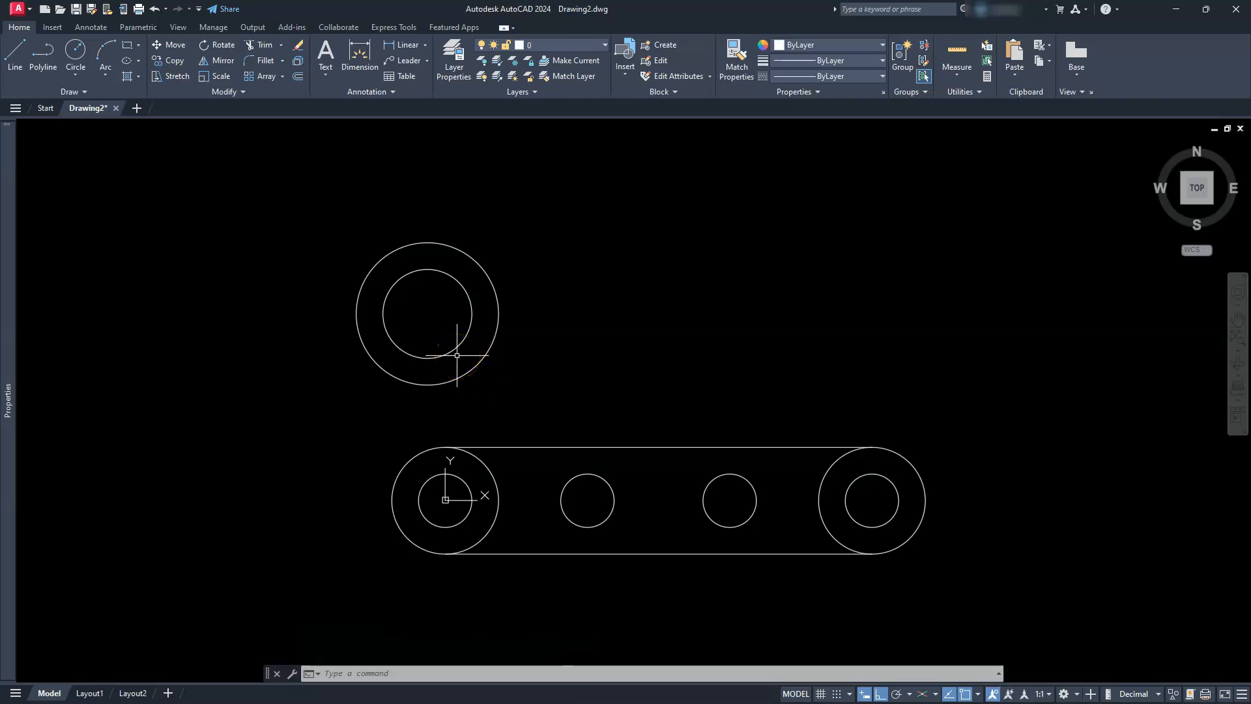
left_click(172, 62)
left_click(536, 233)
left_click(433, 302)
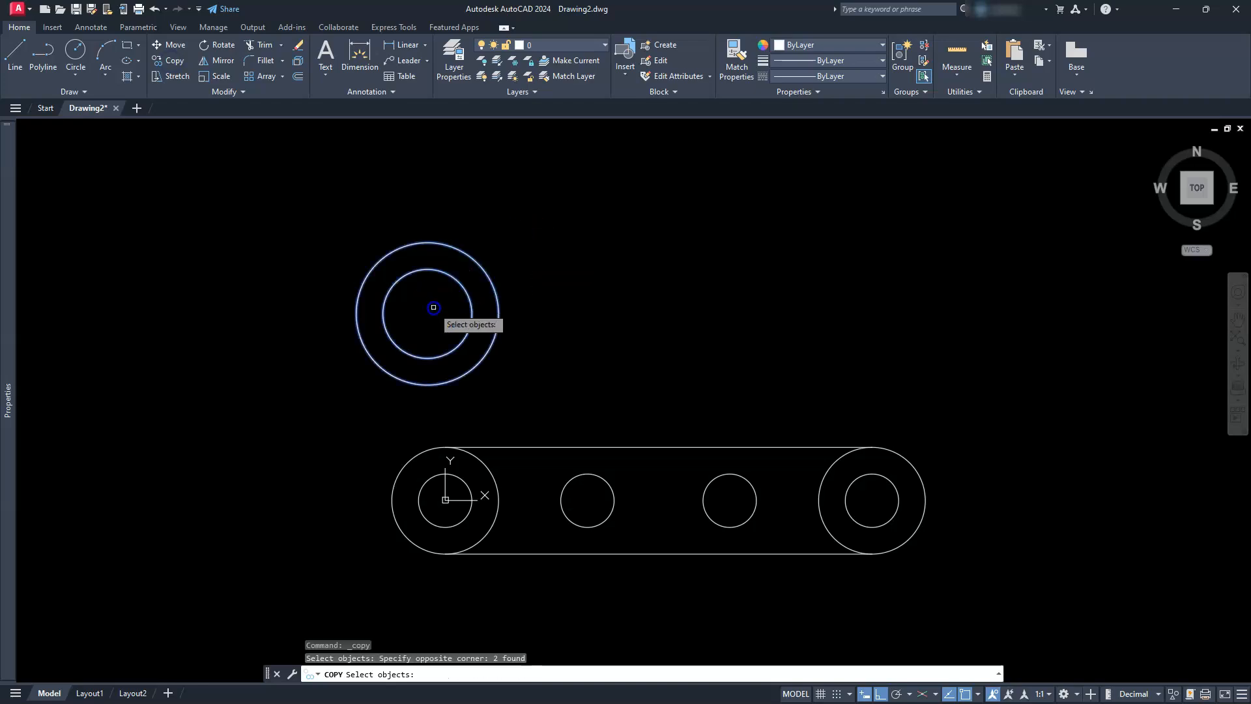
key("Return")
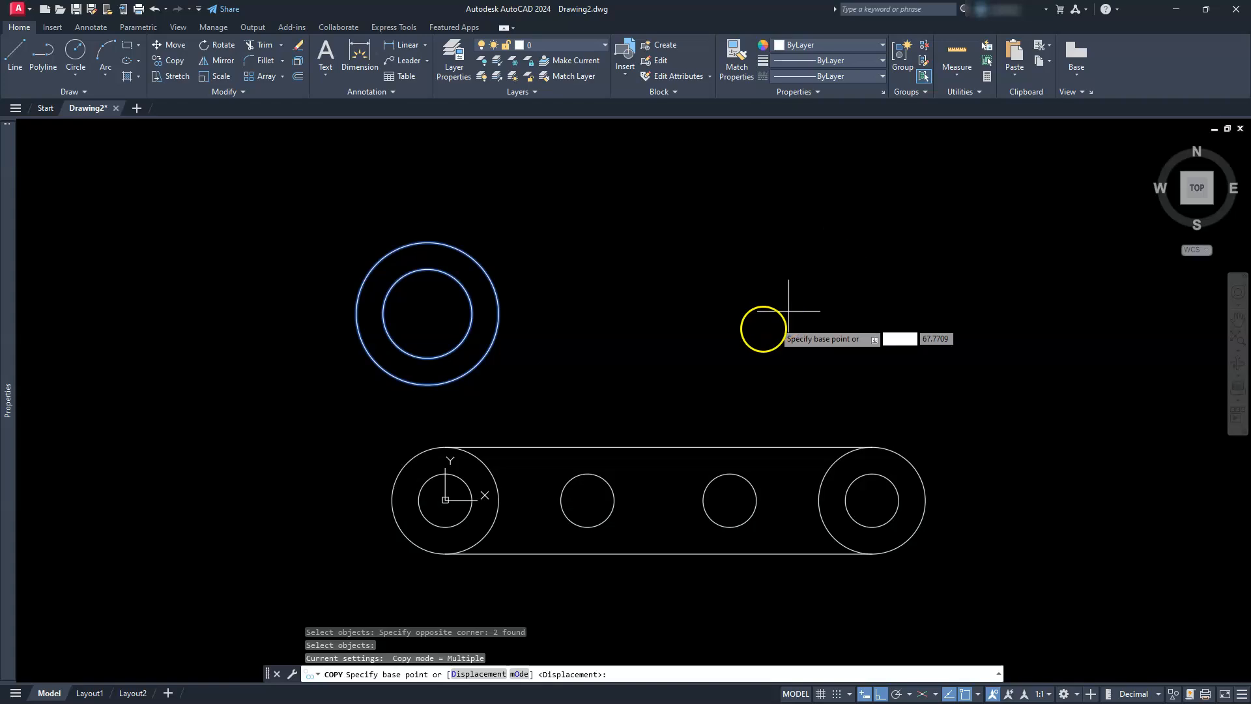
left_click(758, 295)
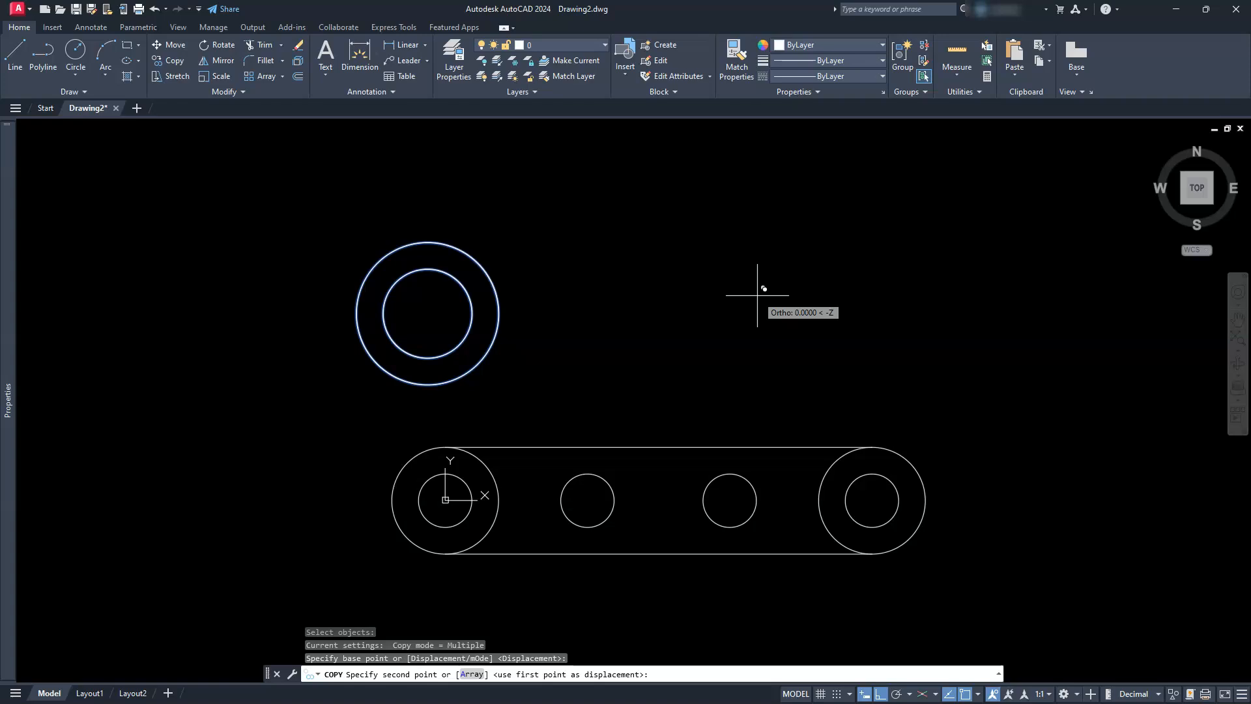
type("85")
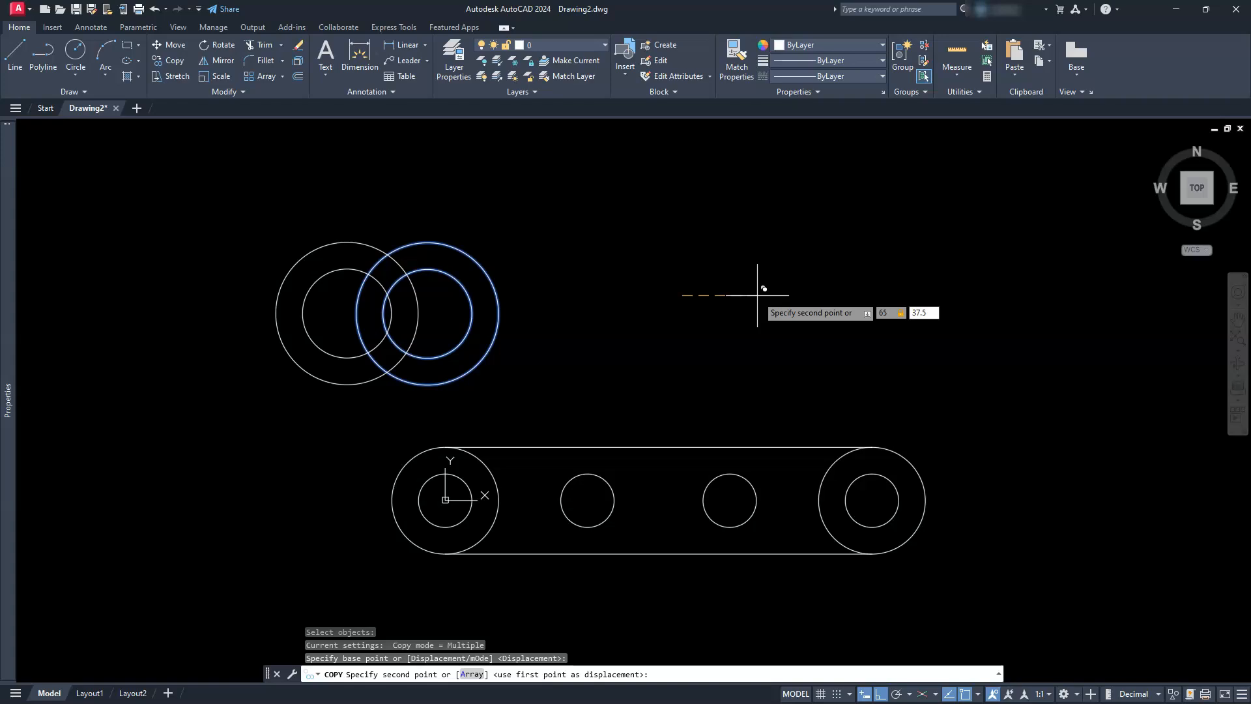
key("Return")
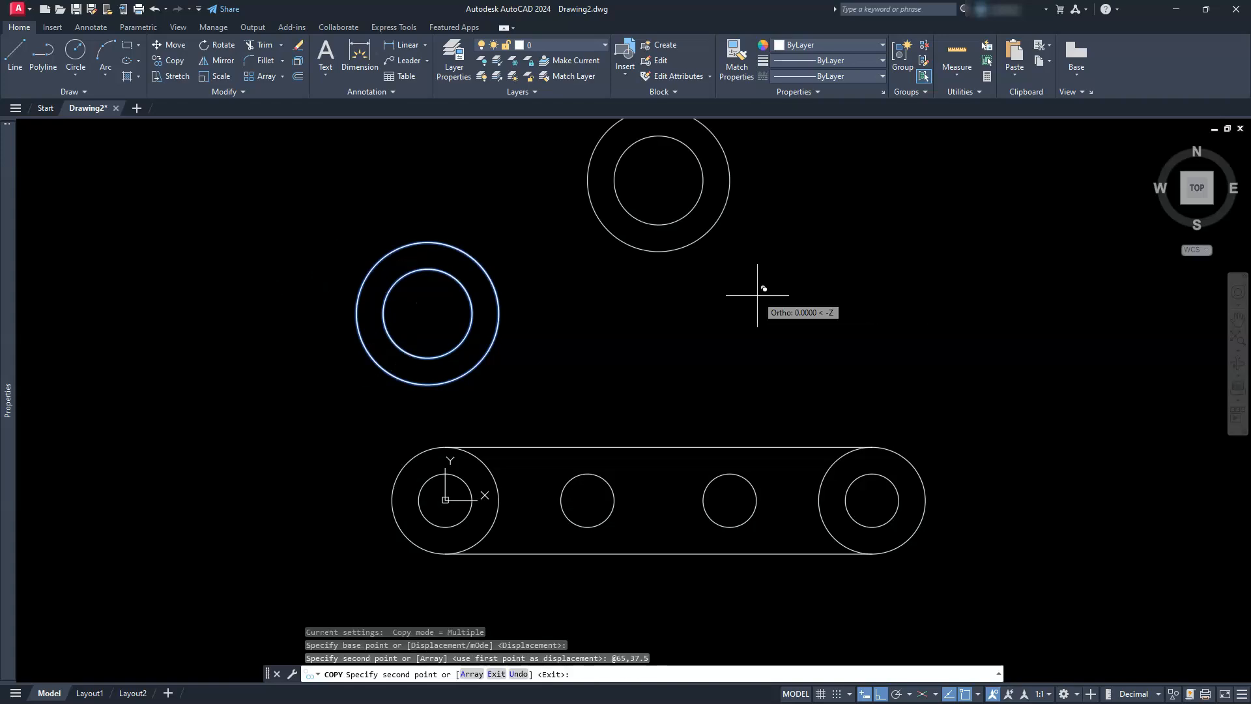
key("Escape")
key("Escape")
key("Escape")
Fillet the two upper radius 20 circles with radius 55, joining their lower sides with an arc.
mouse_move(709, 327)
middle_mouse_down()
mouse_move(690, 326)
mouse_move(679, 383)
middle_mouse_up()
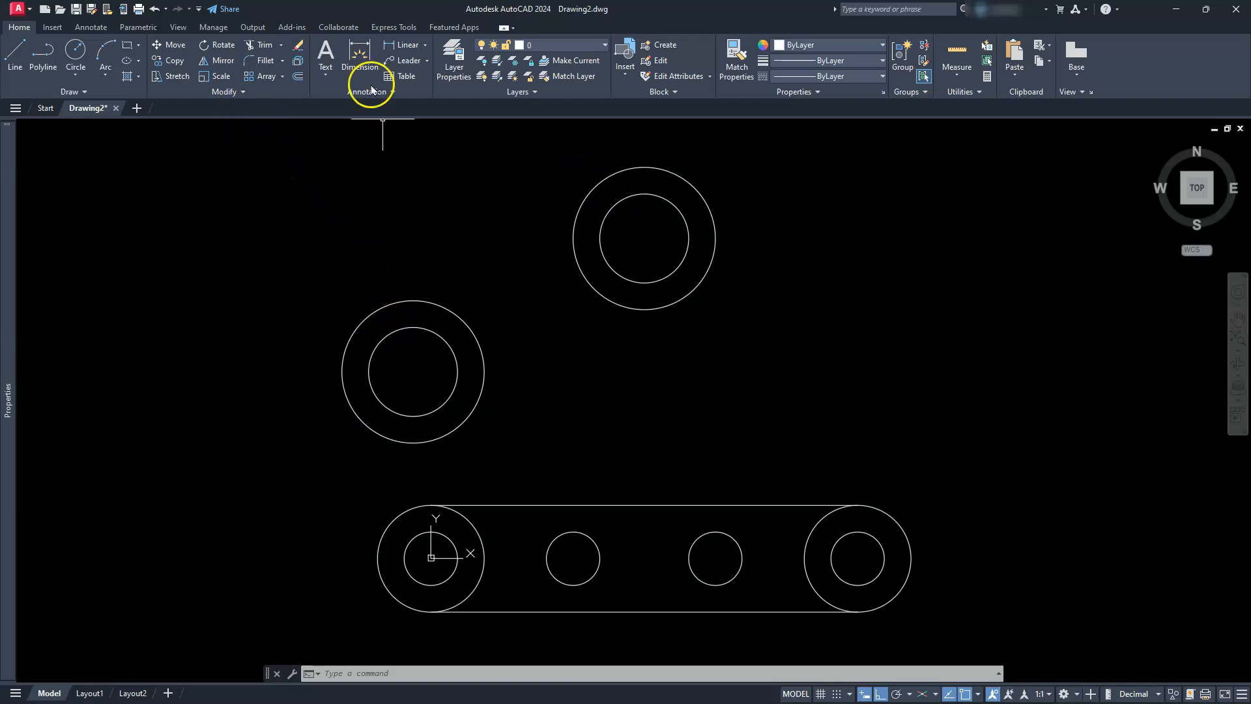
left_click(249, 63)
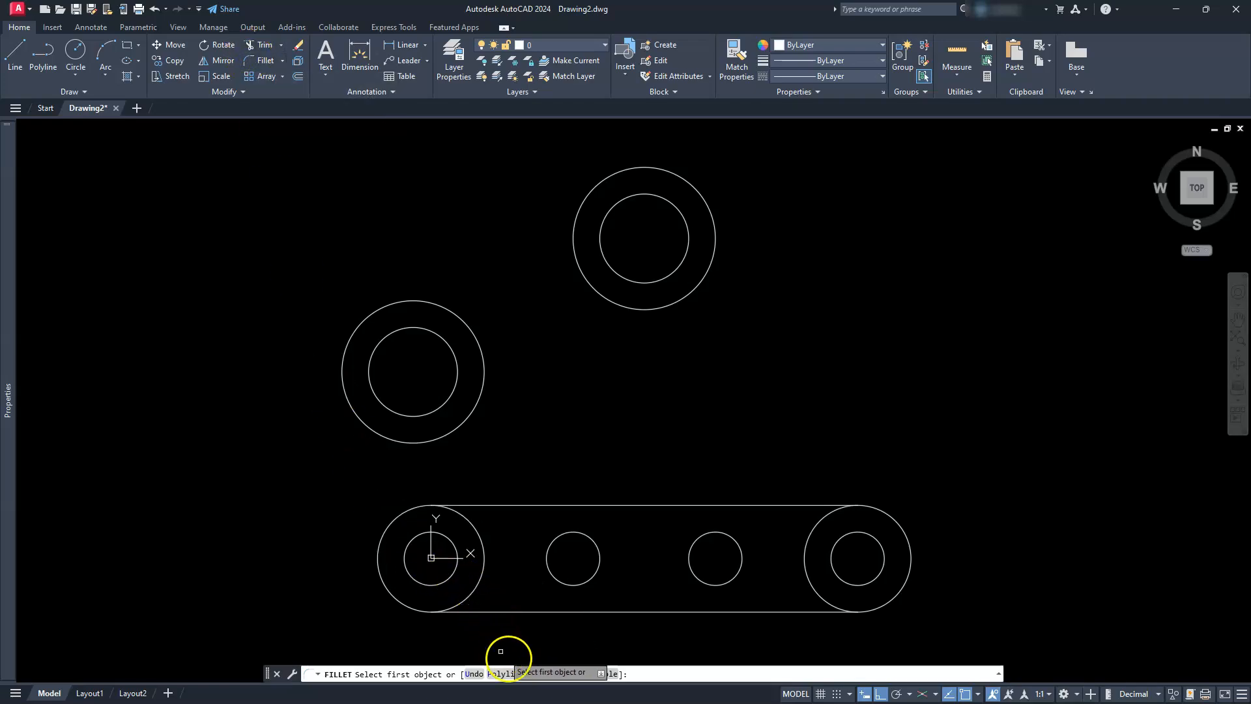
left_click(541, 674)
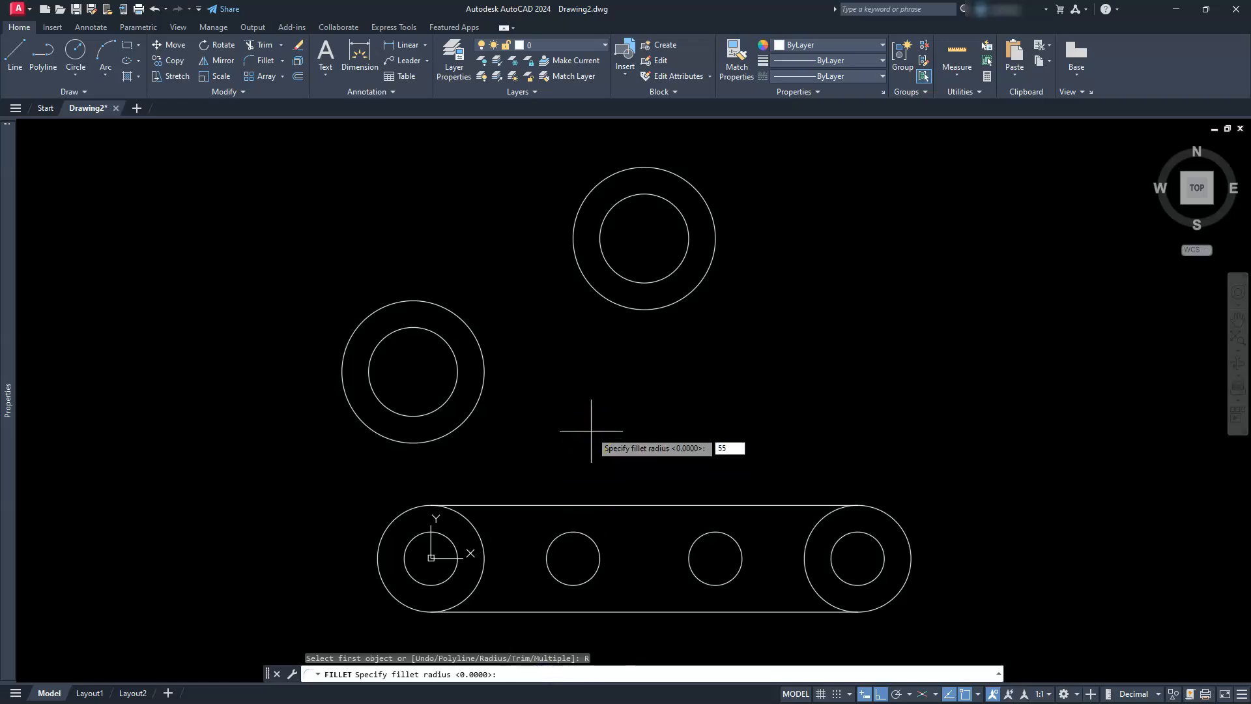
key("Return")
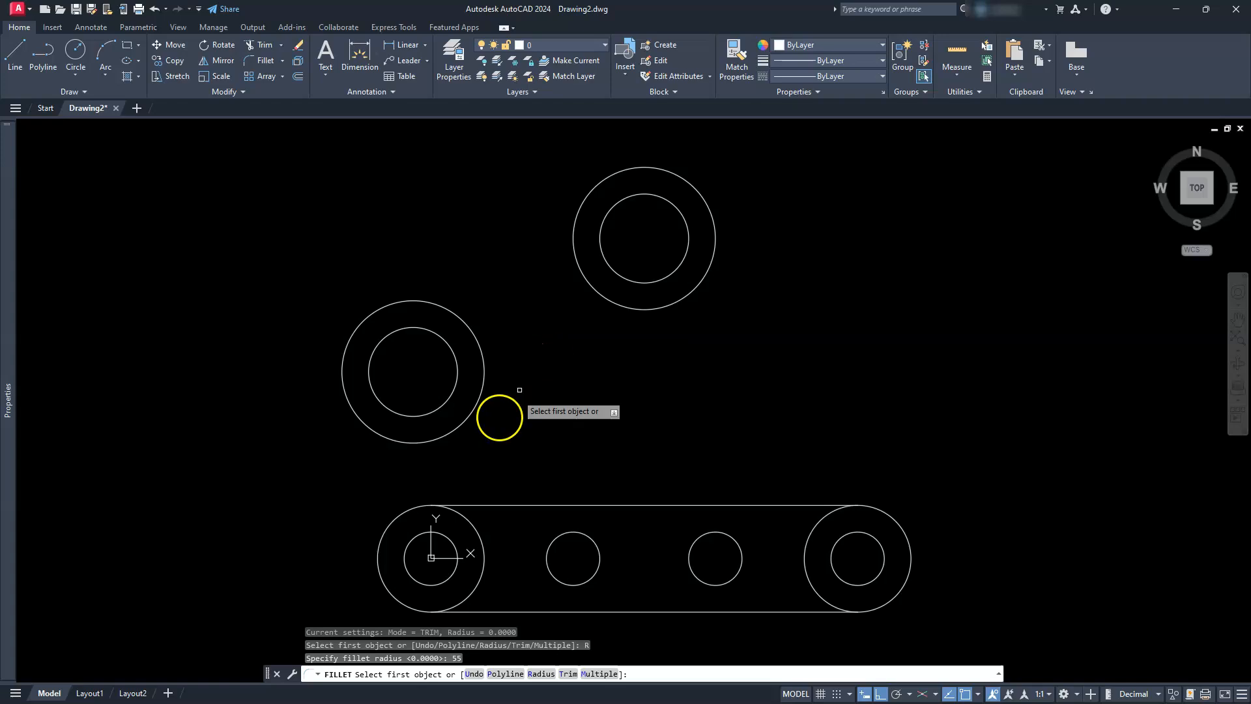
left_click(464, 418)
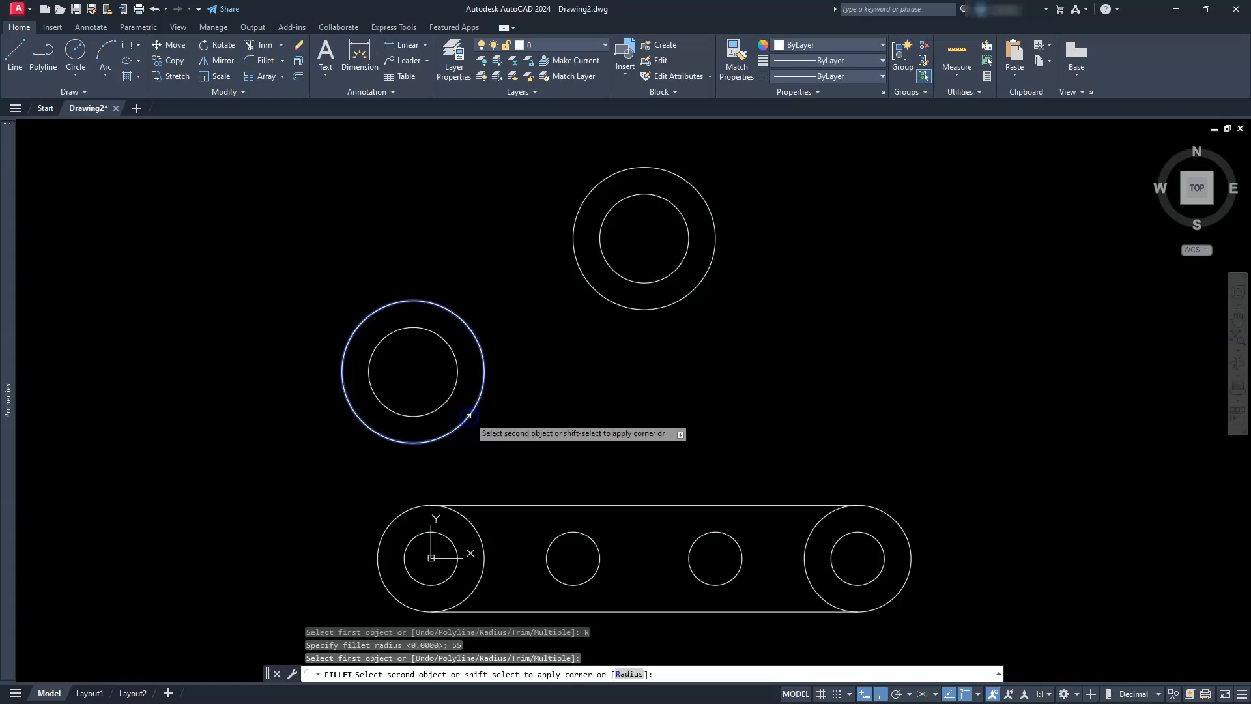
left_click(645, 306)
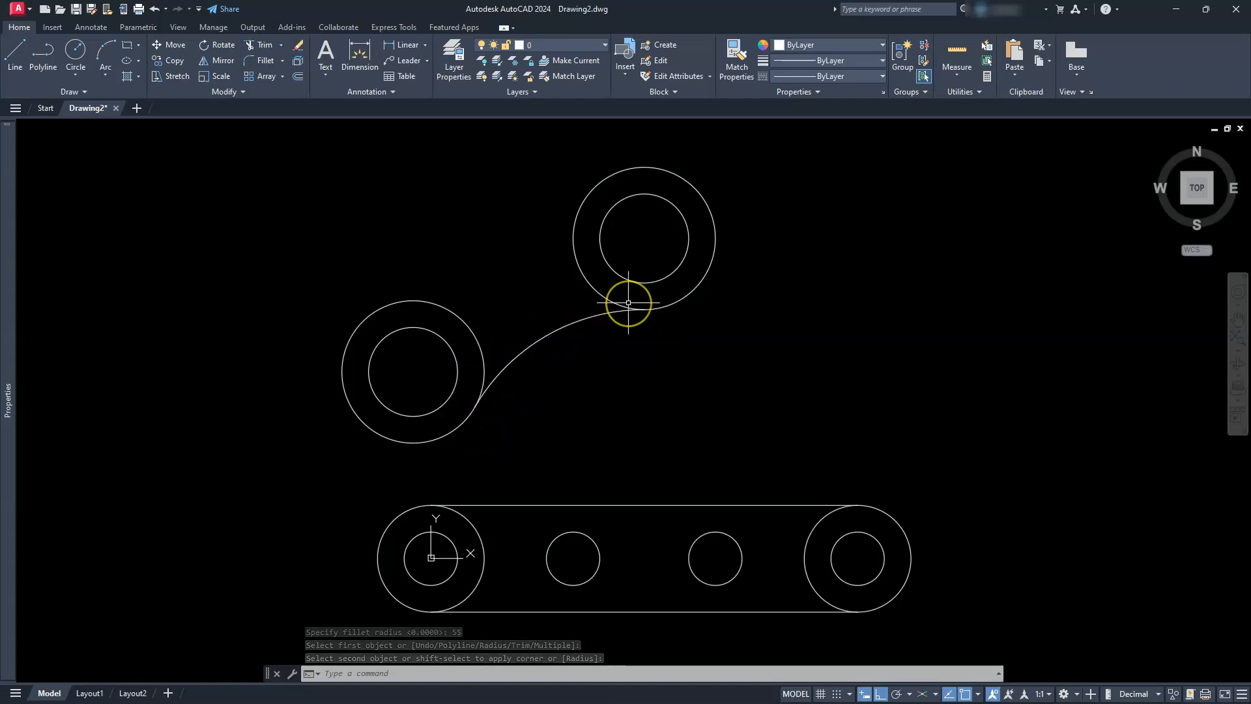
Offset the lower connecting arc inward by the 7.5 gap picked between the upper-right outer and inner circles' lower quadrants.
middle_click_drag(557, 323, 555, 352)
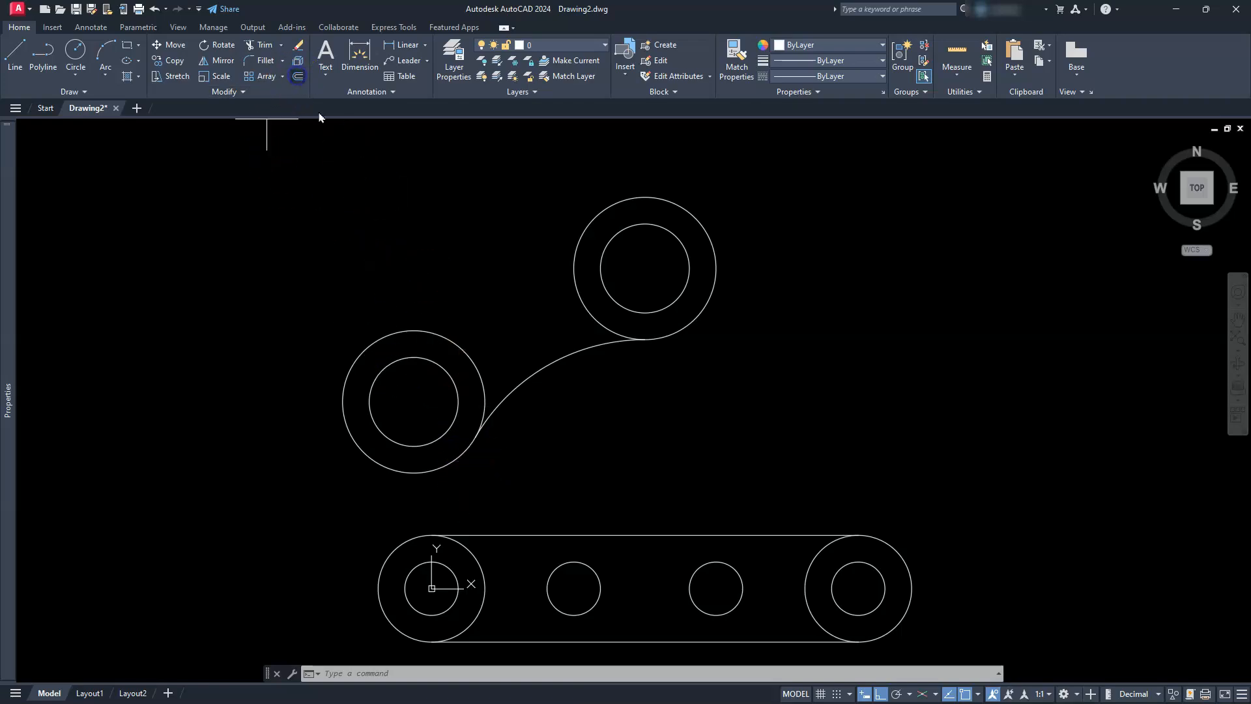
left_click(298, 76)
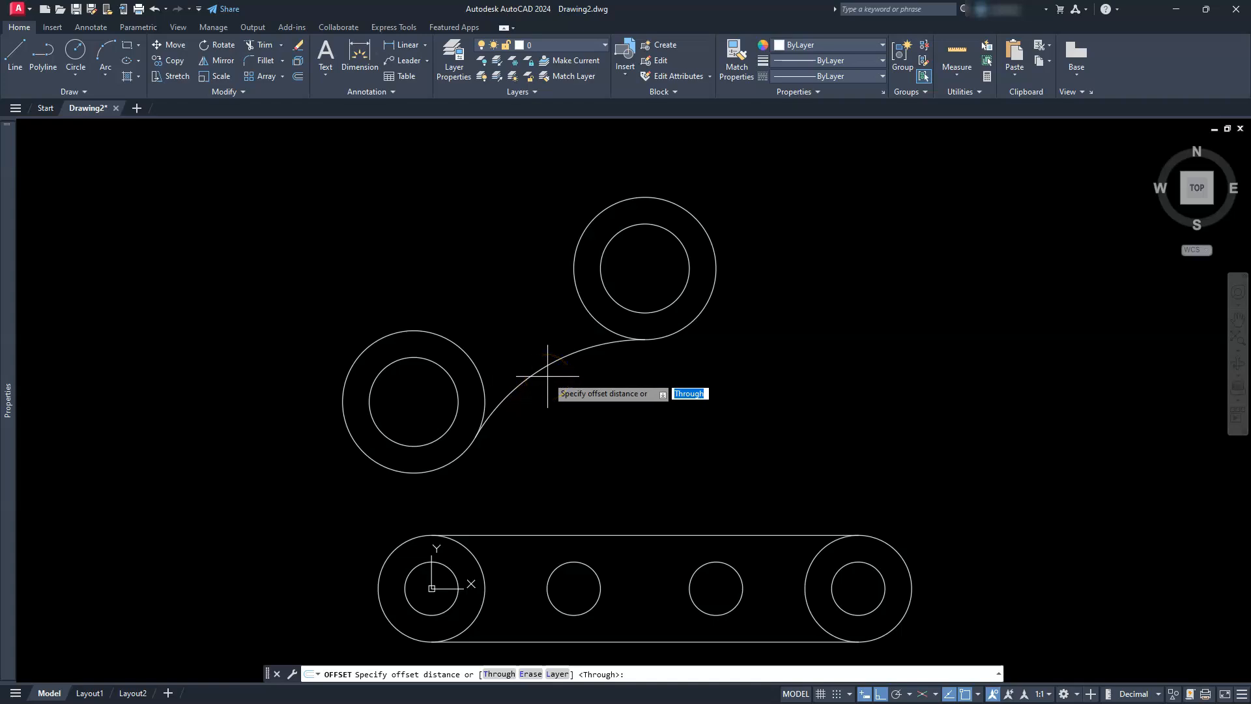
left_click(643, 339)
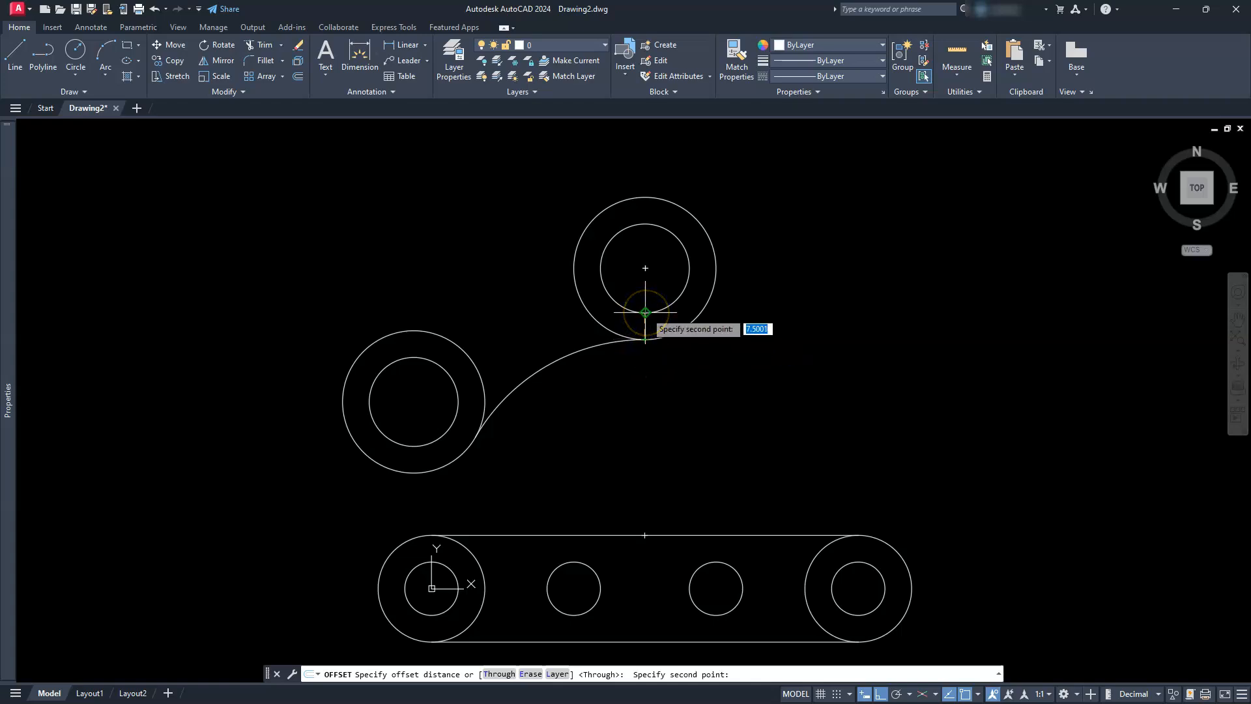
left_click(645, 313)
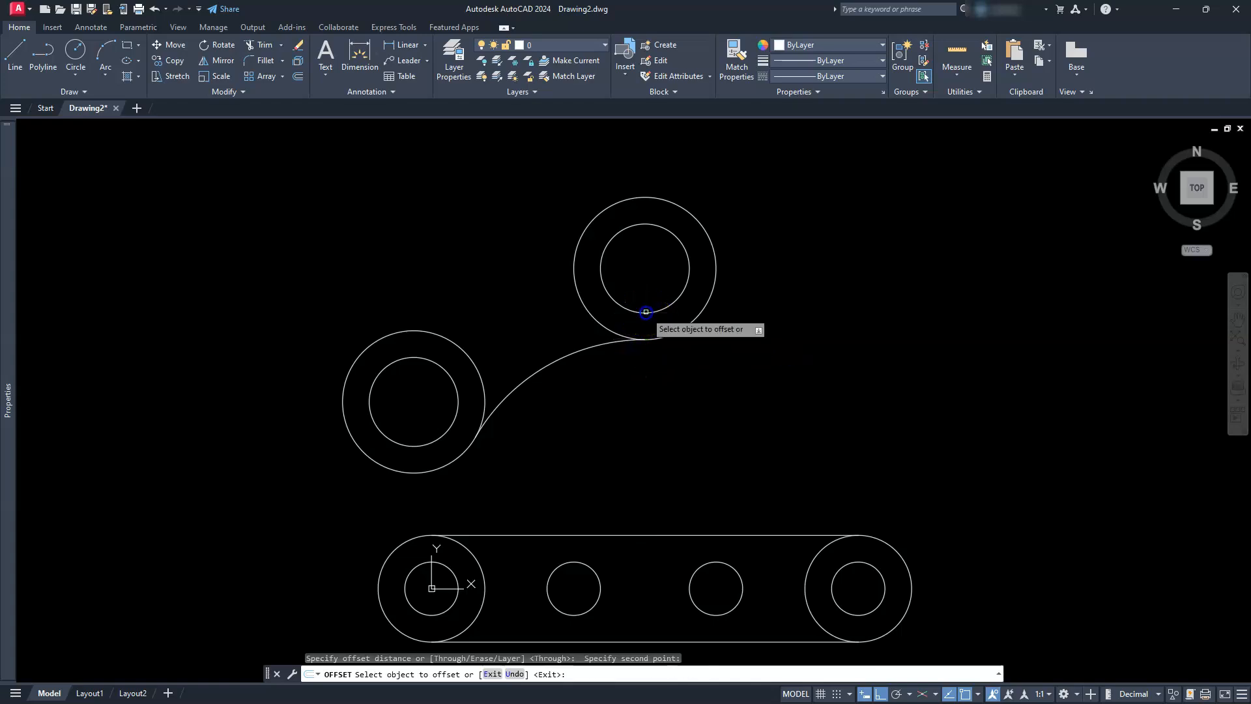
left_click(576, 350)
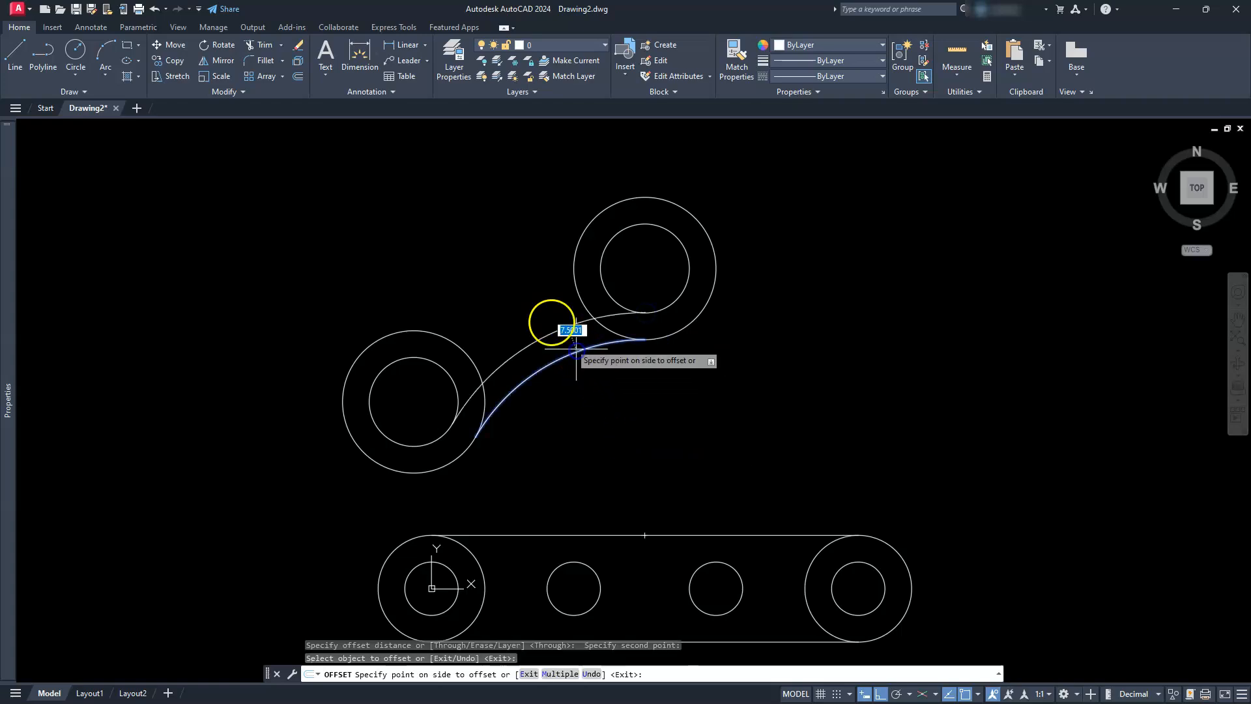
left_click(515, 280)
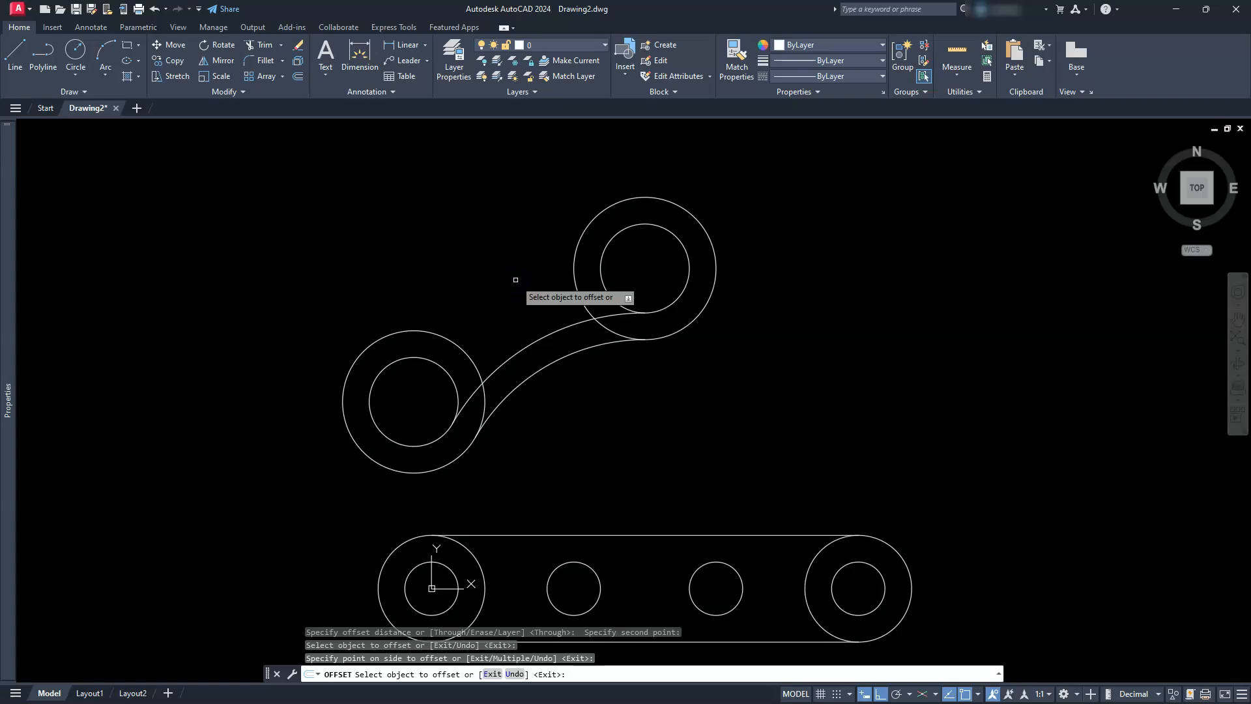
key("Escape")
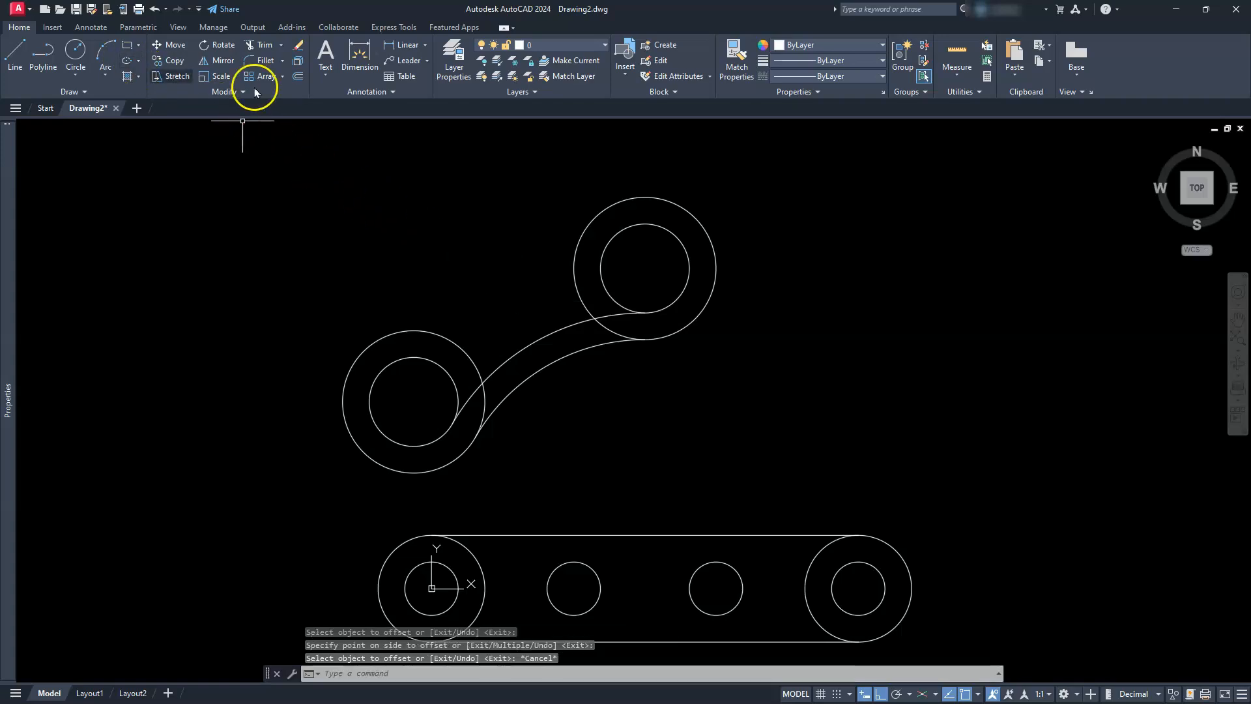
Offset the inner arc upward by 25, the distance picked between the bottom and top of the upper-right inner circle.
left_click(298, 77)
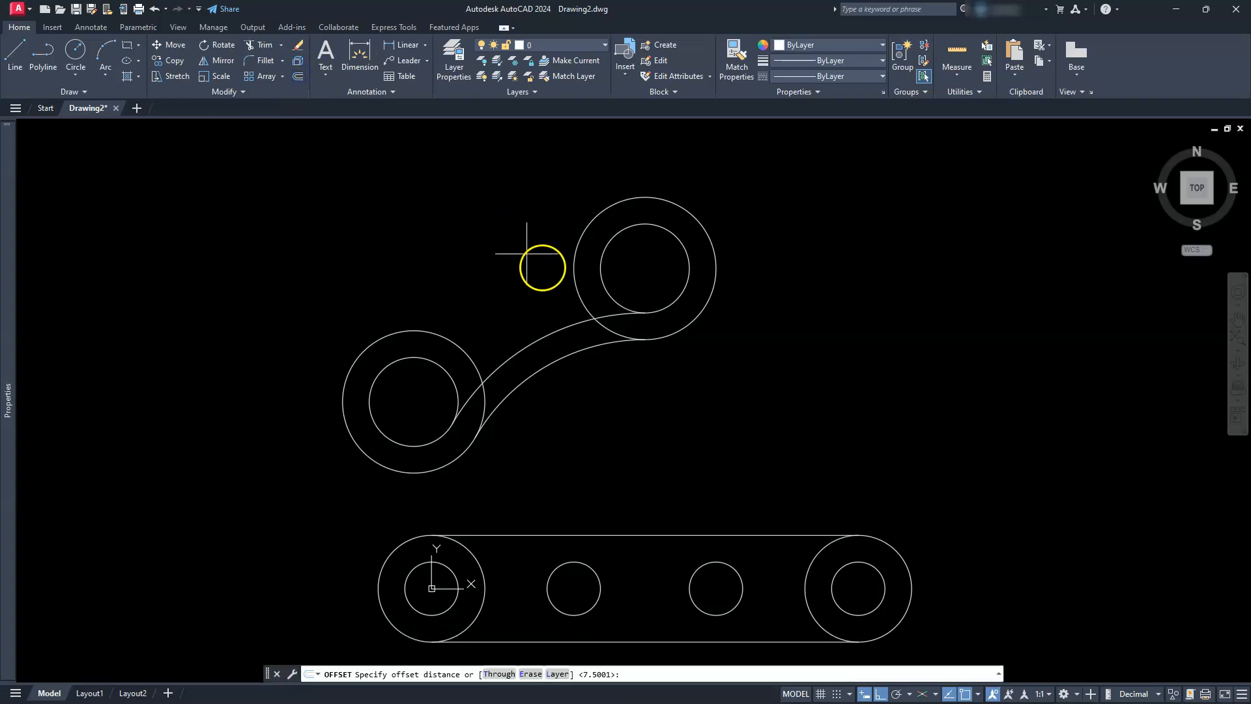
left_click(654, 306)
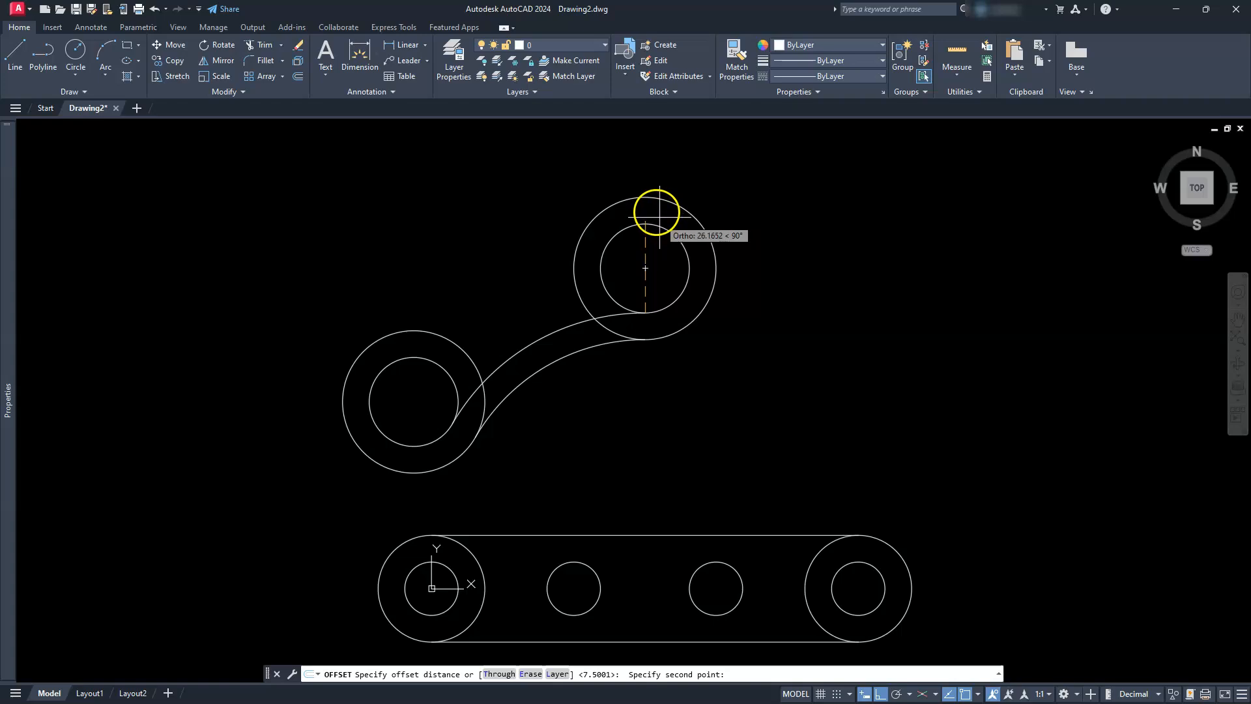
left_click(636, 227)
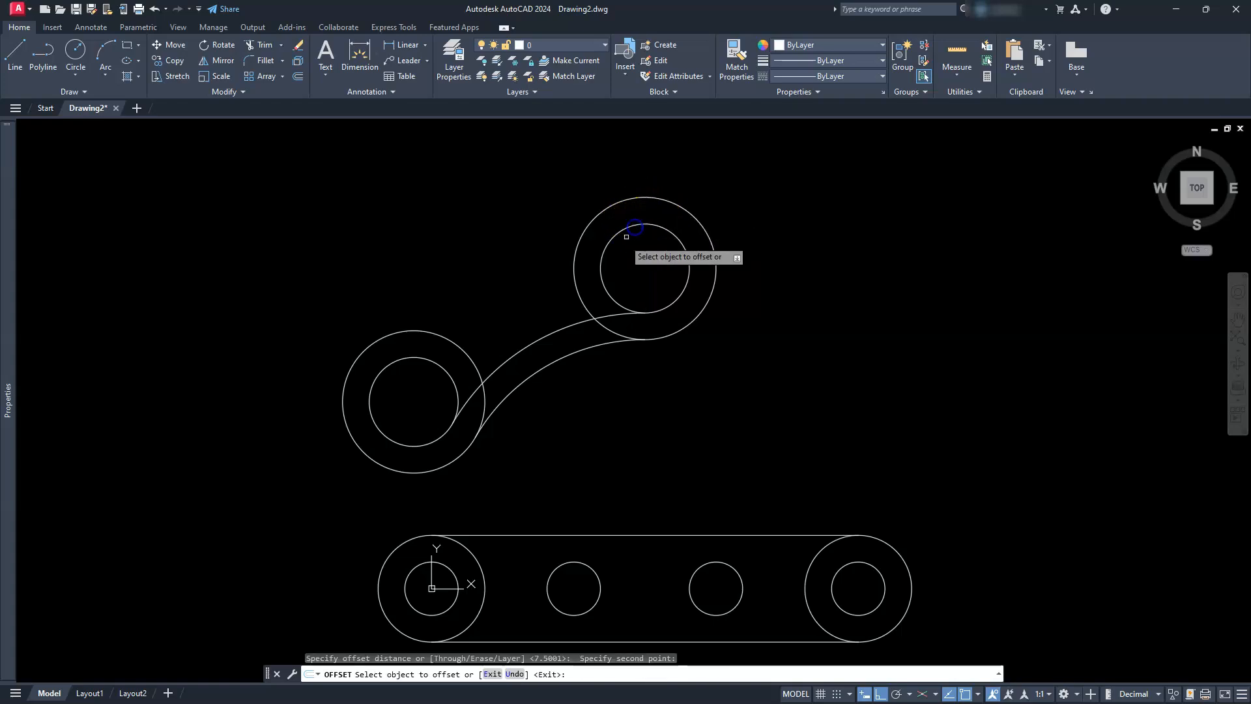
left_click(551, 333)
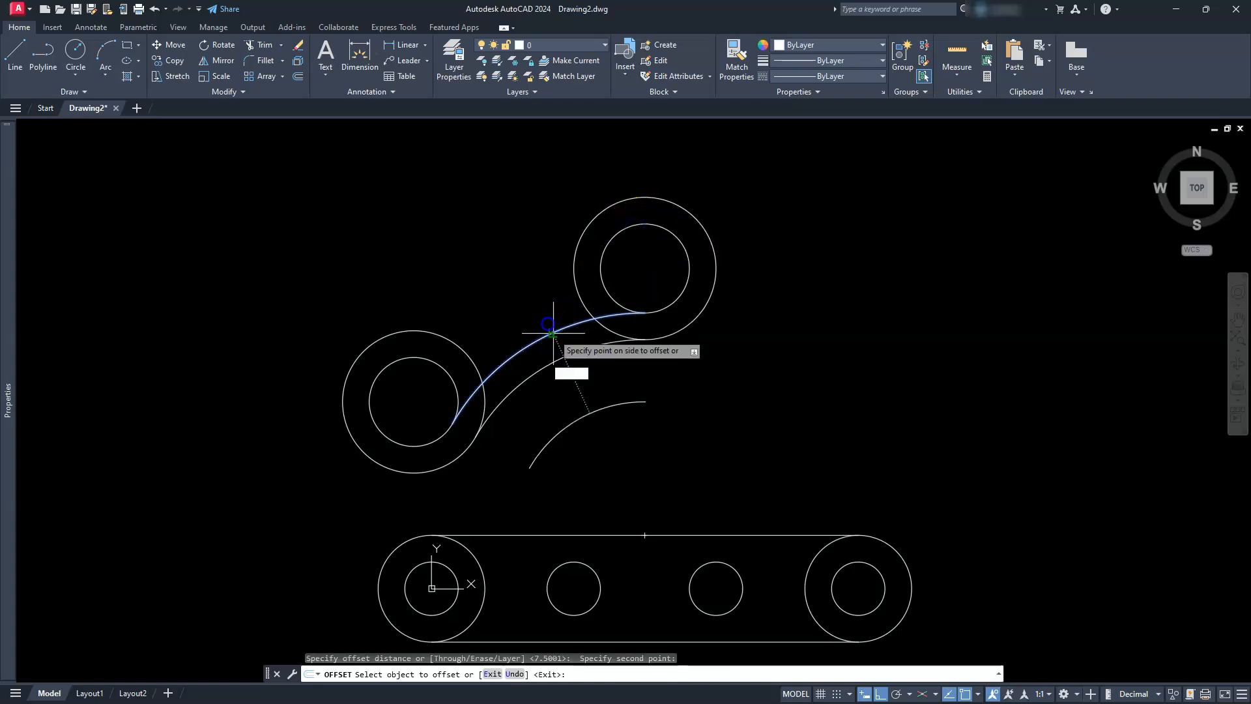
left_click(510, 252)
key("Escape")
key("Escape")
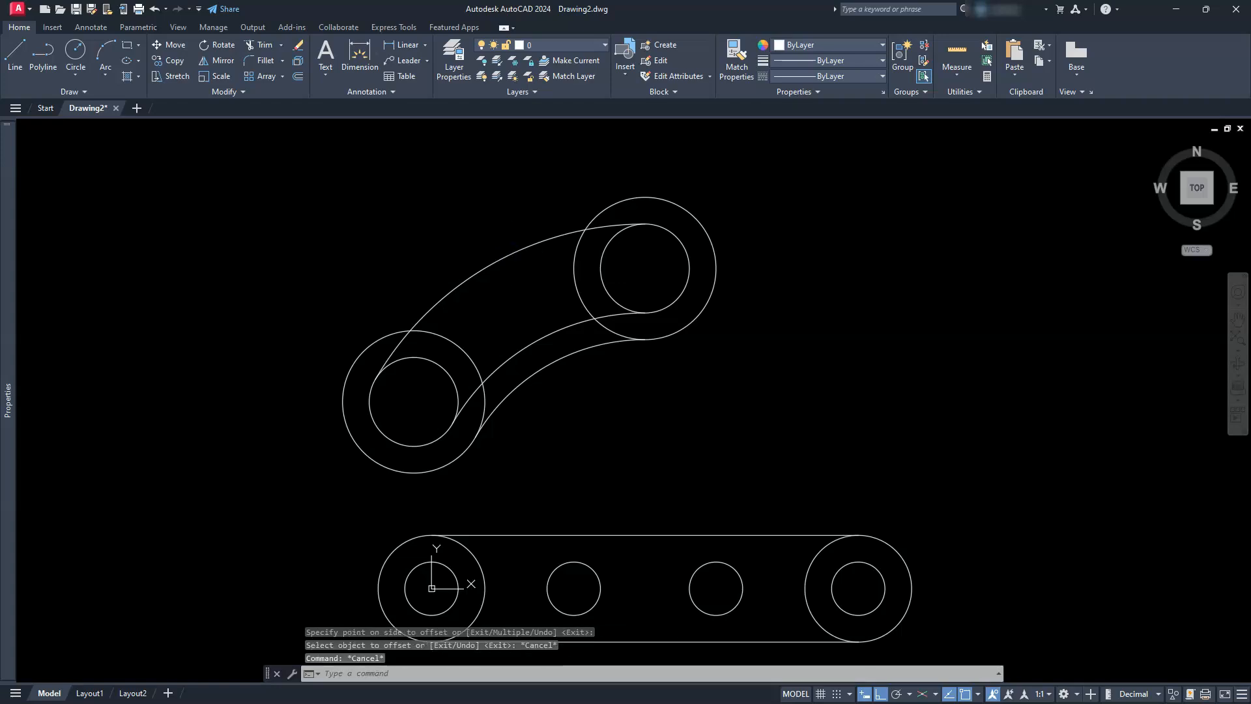
Offset the upper inner arc outward by the 7.5 gap picked between the tops of the upper-right inner and outer circles.
left_click(299, 79)
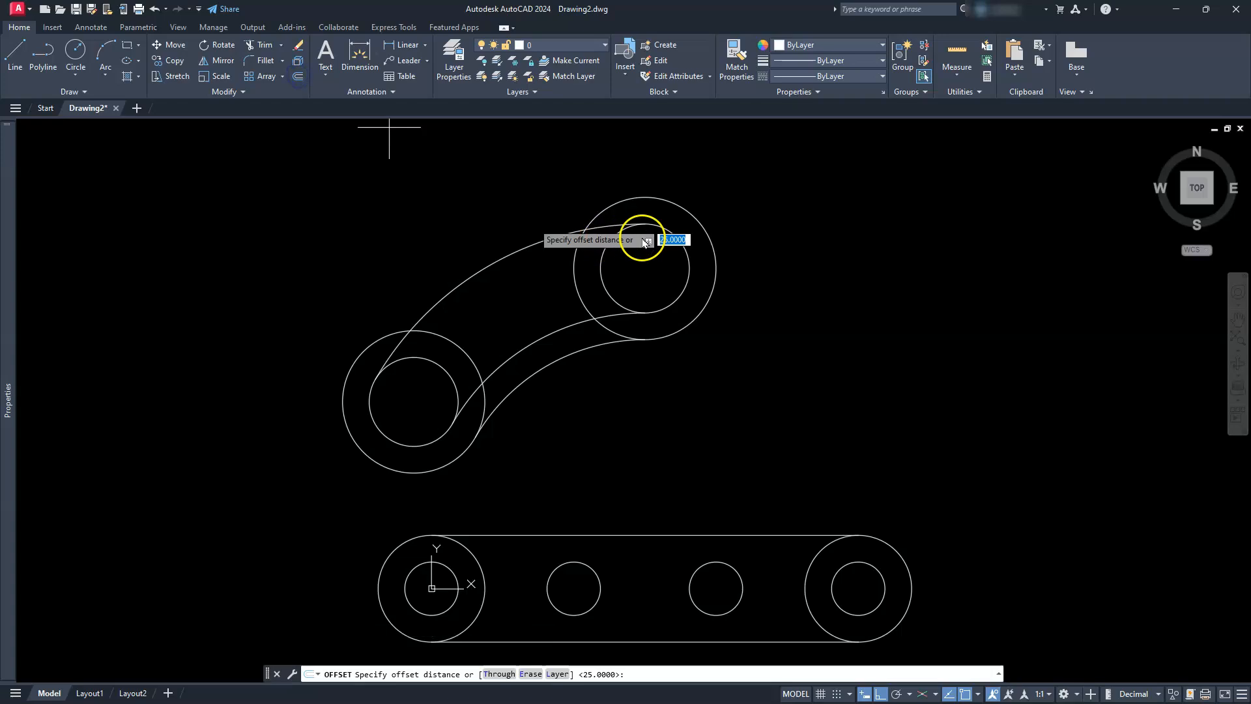
left_click(659, 226)
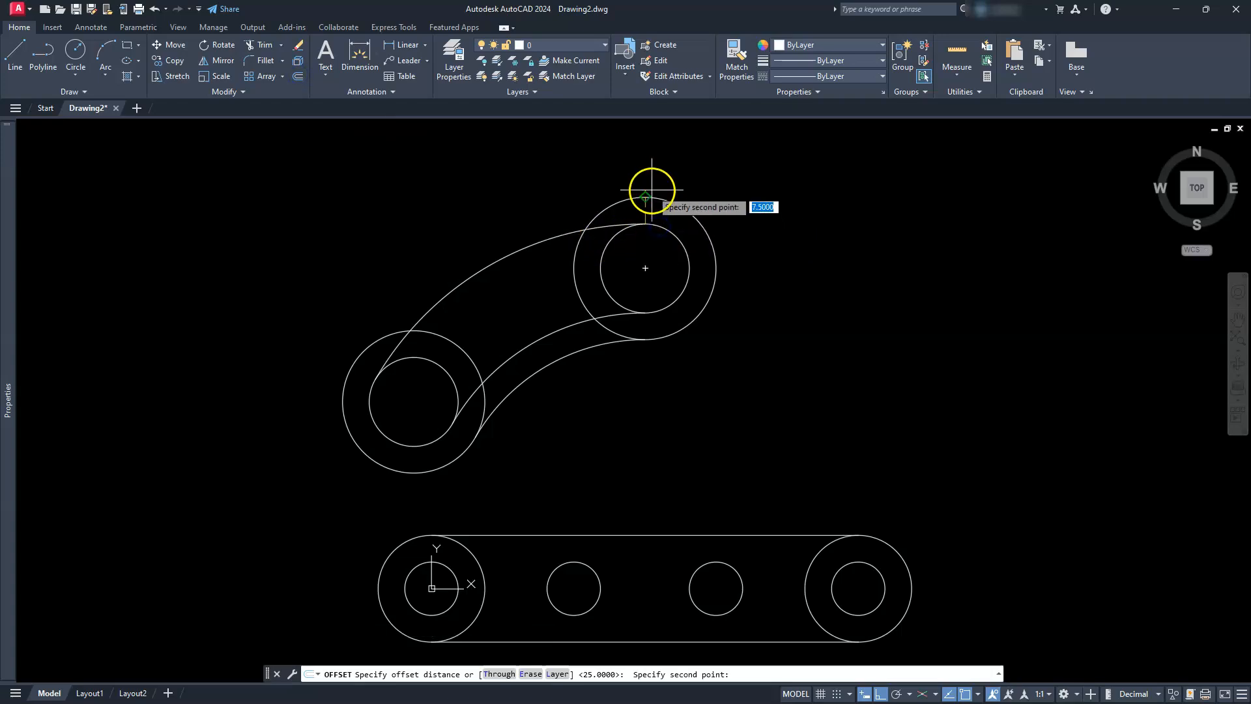
left_click(652, 197)
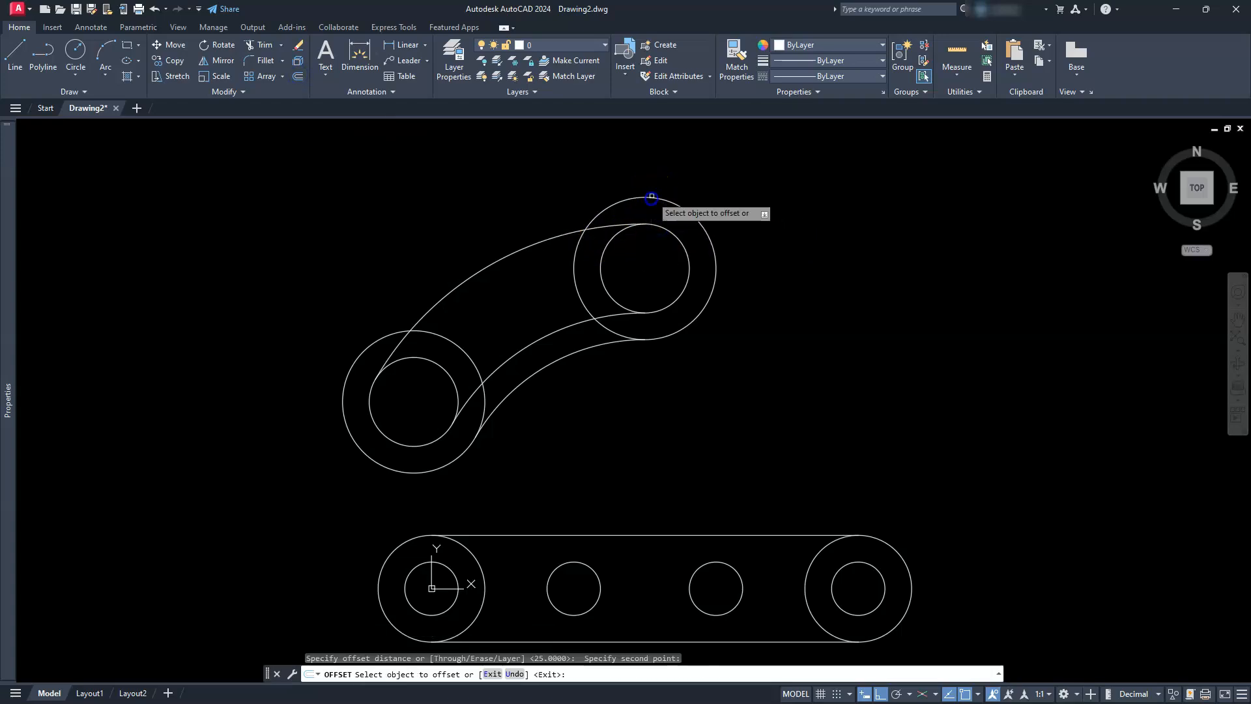
left_click(529, 241)
left_click(504, 173)
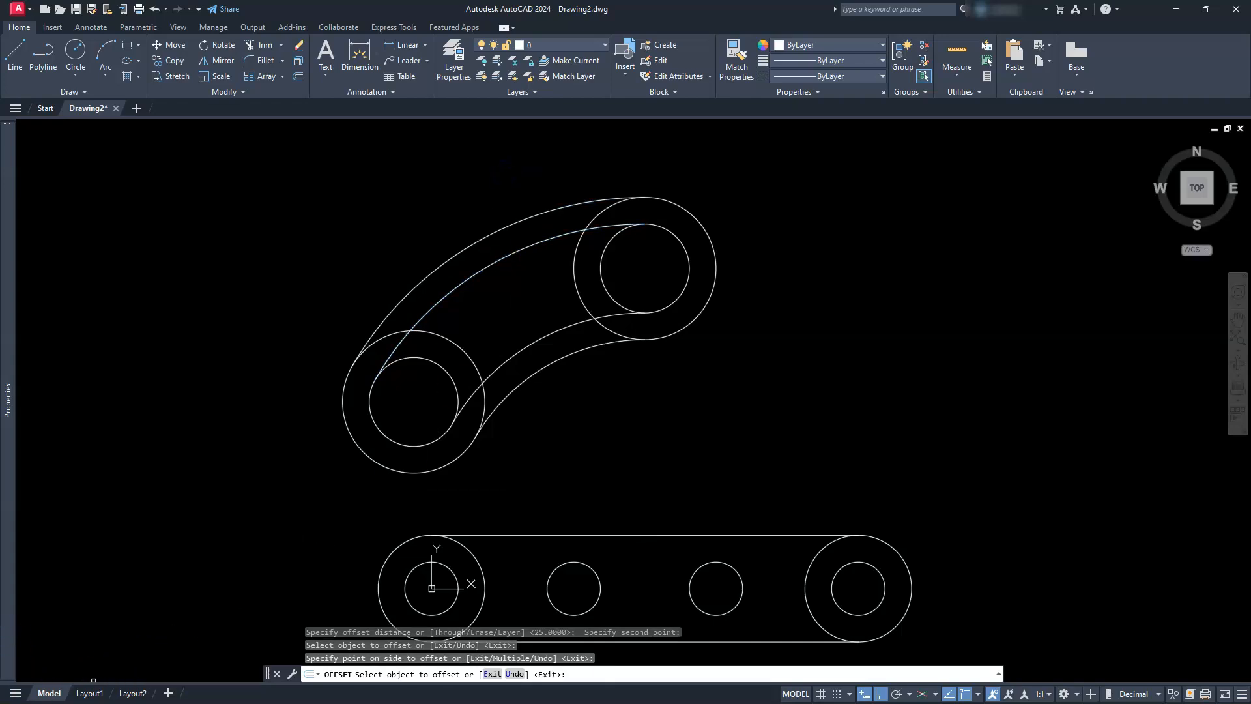
key("Escape")
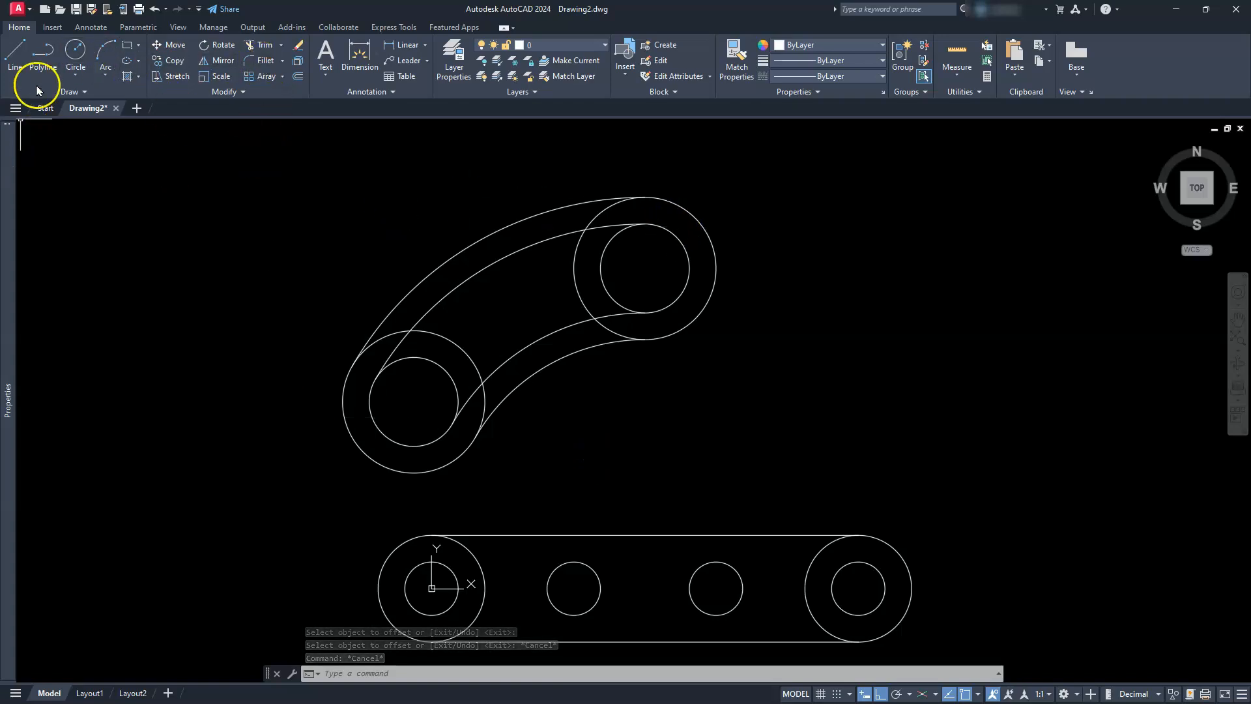
Draw a vertical line from the upper-right outer circle's right quadrant down to the bar's top edge.
left_click(15, 56)
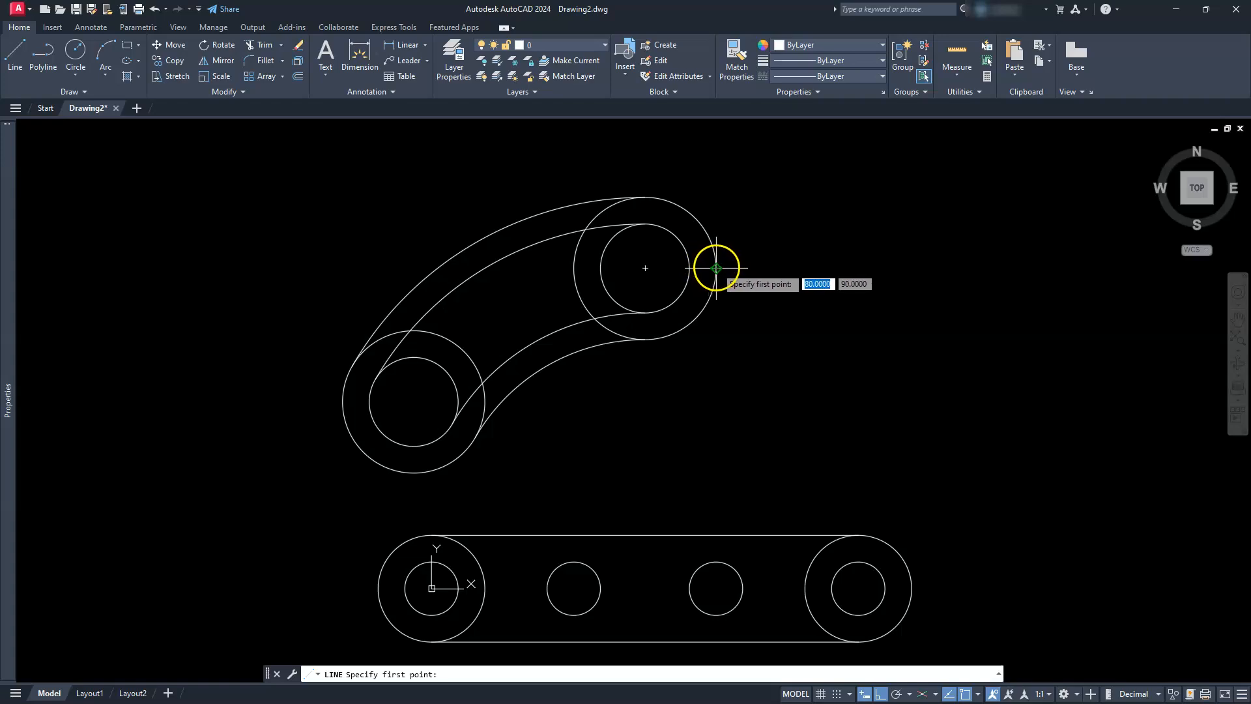
left_click(716, 268)
left_click(721, 537)
key("Escape")
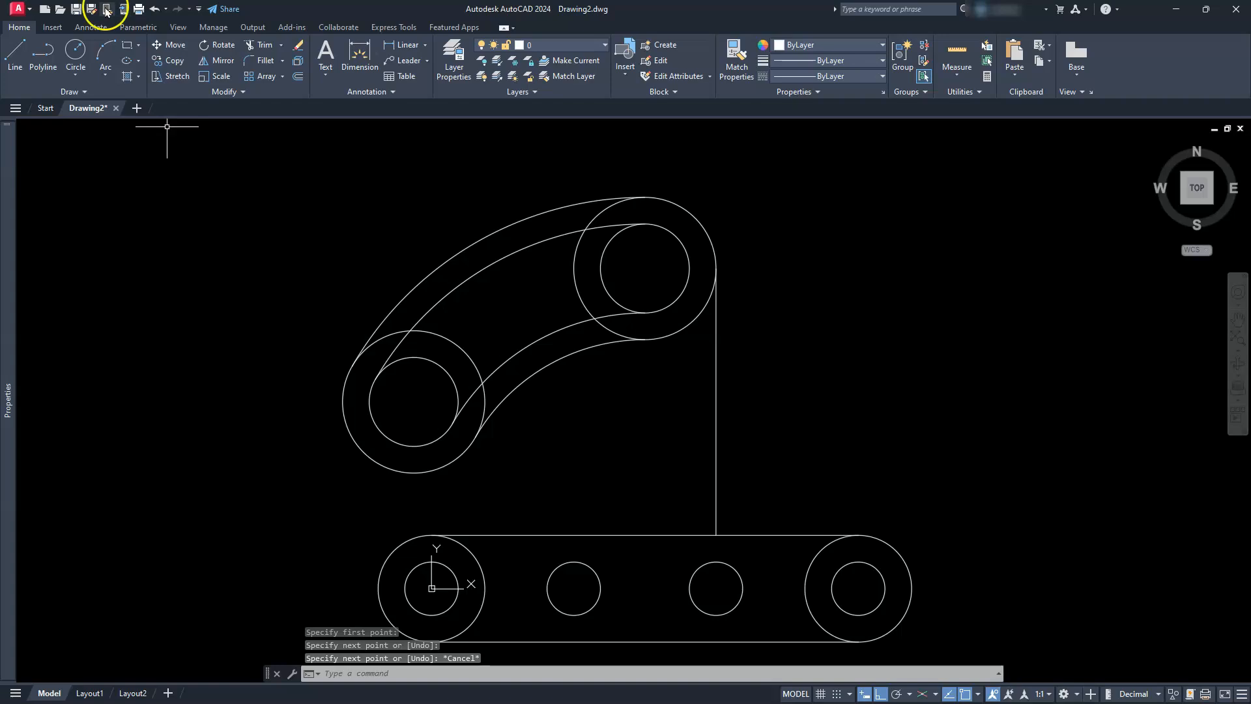
Draw a second vertical line from the upper-right inner circle's right quadrant down to the bar's top edge.
left_click(15, 56)
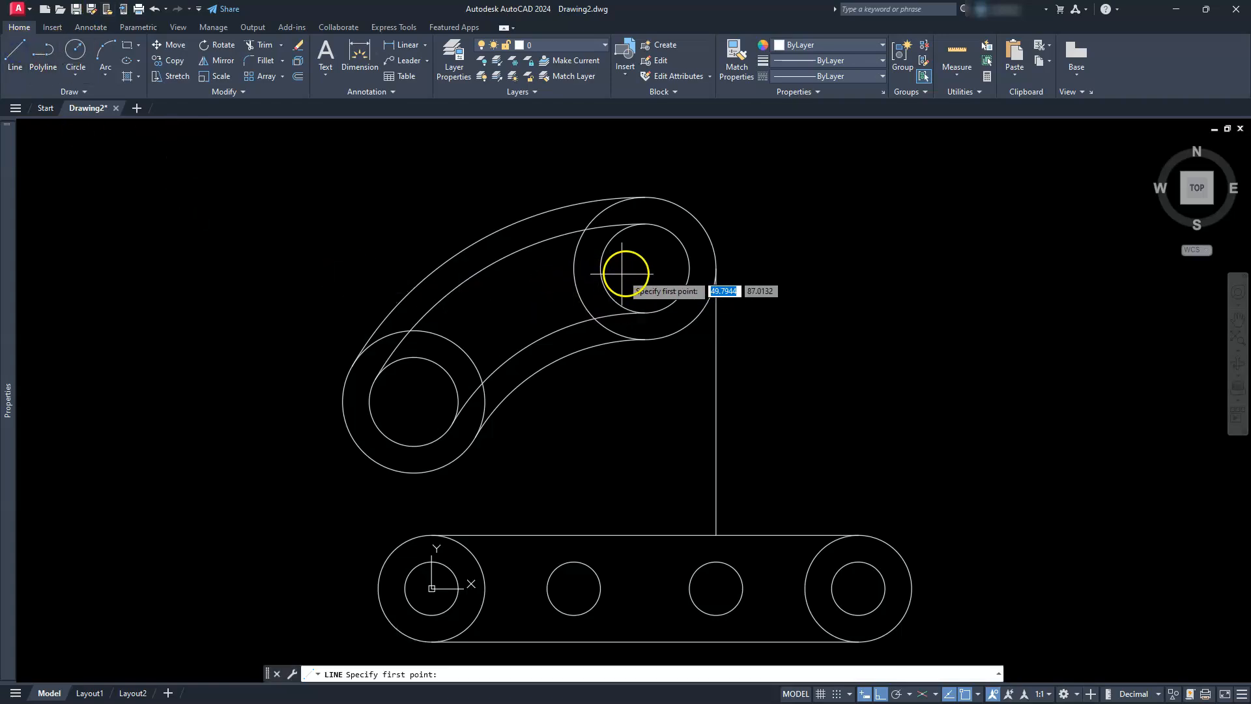
left_click(687, 261)
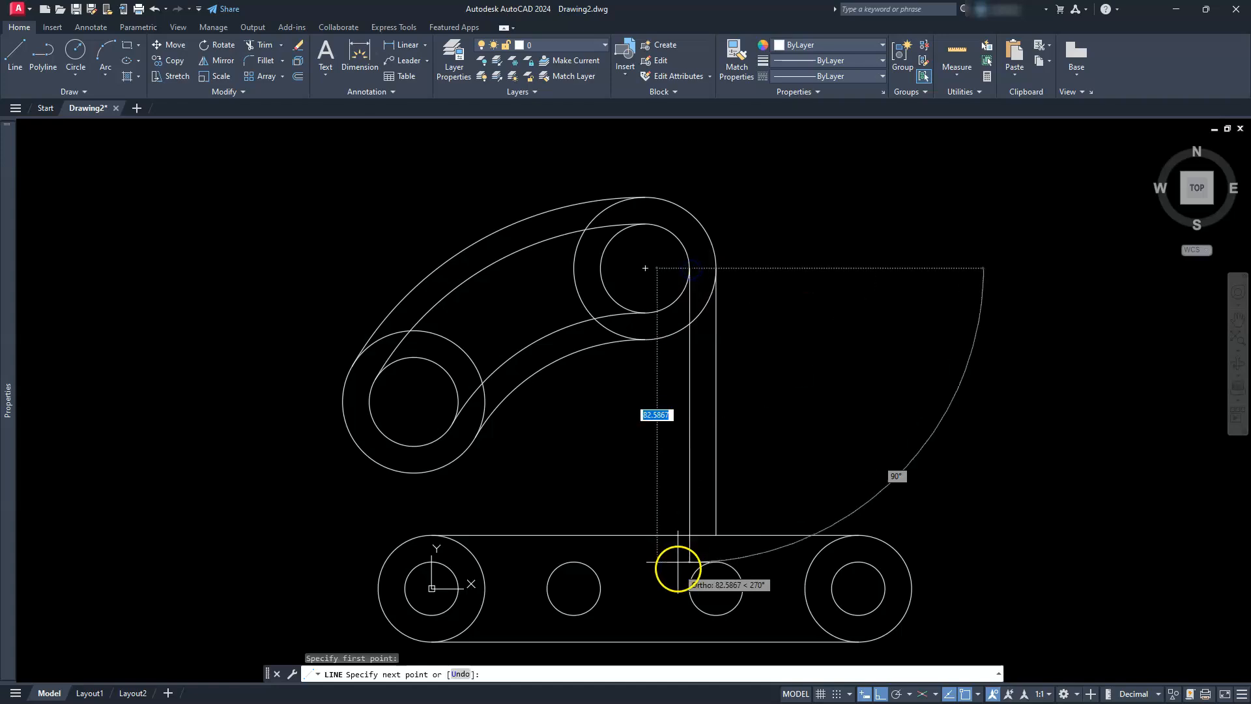
left_click(688, 535)
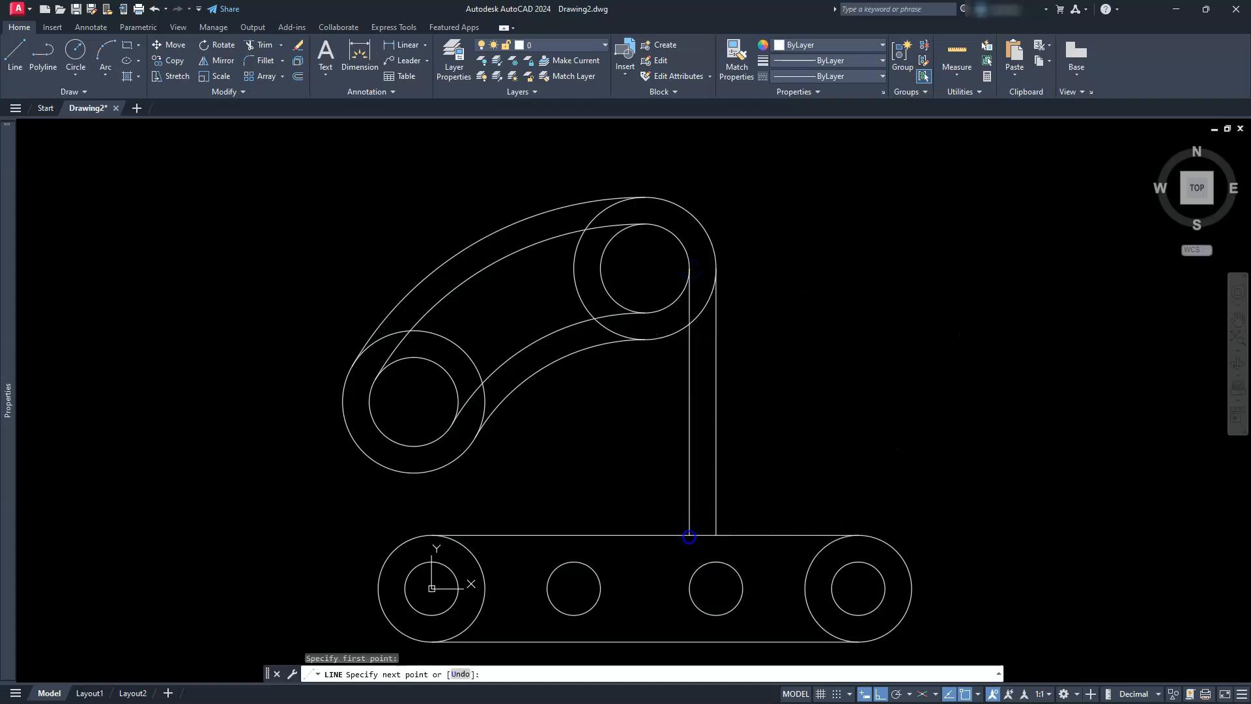
key("Escape")
key("Escape")
key("Escape")
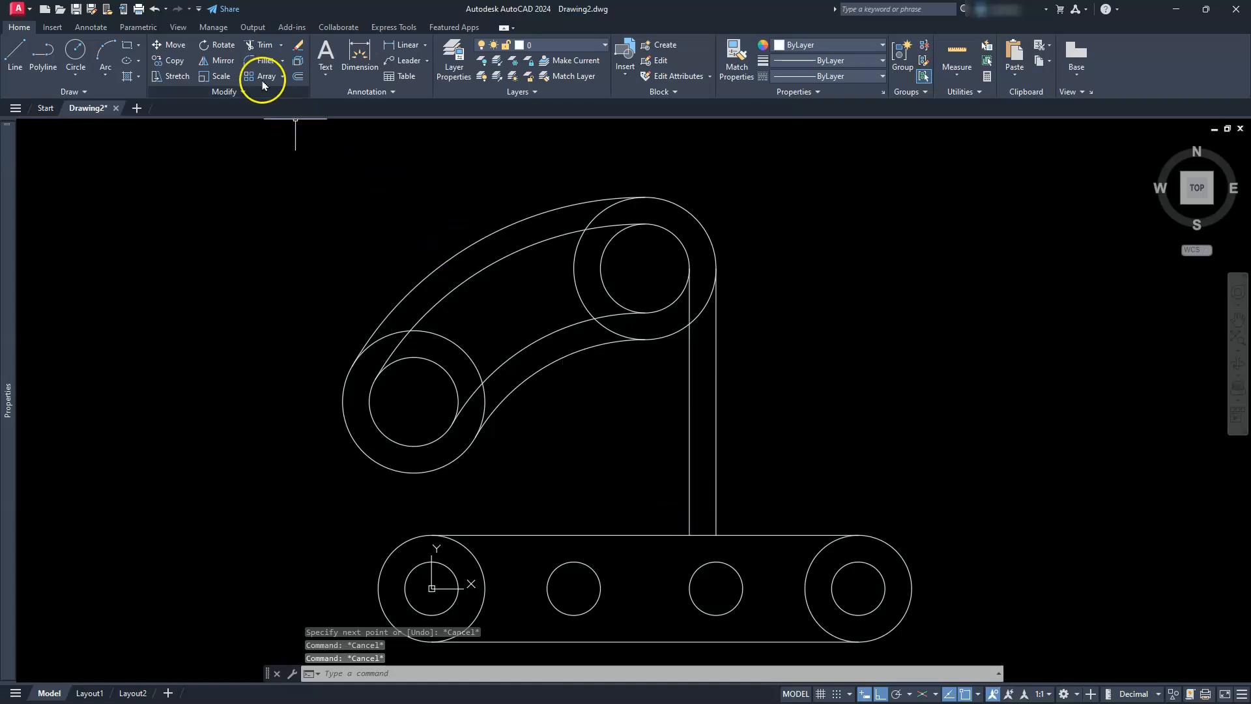
Trim the outer circle portions crossing the curved arm, the bar's inner end-circle halves, and its top edge between the vertical lines.
left_click(262, 45)
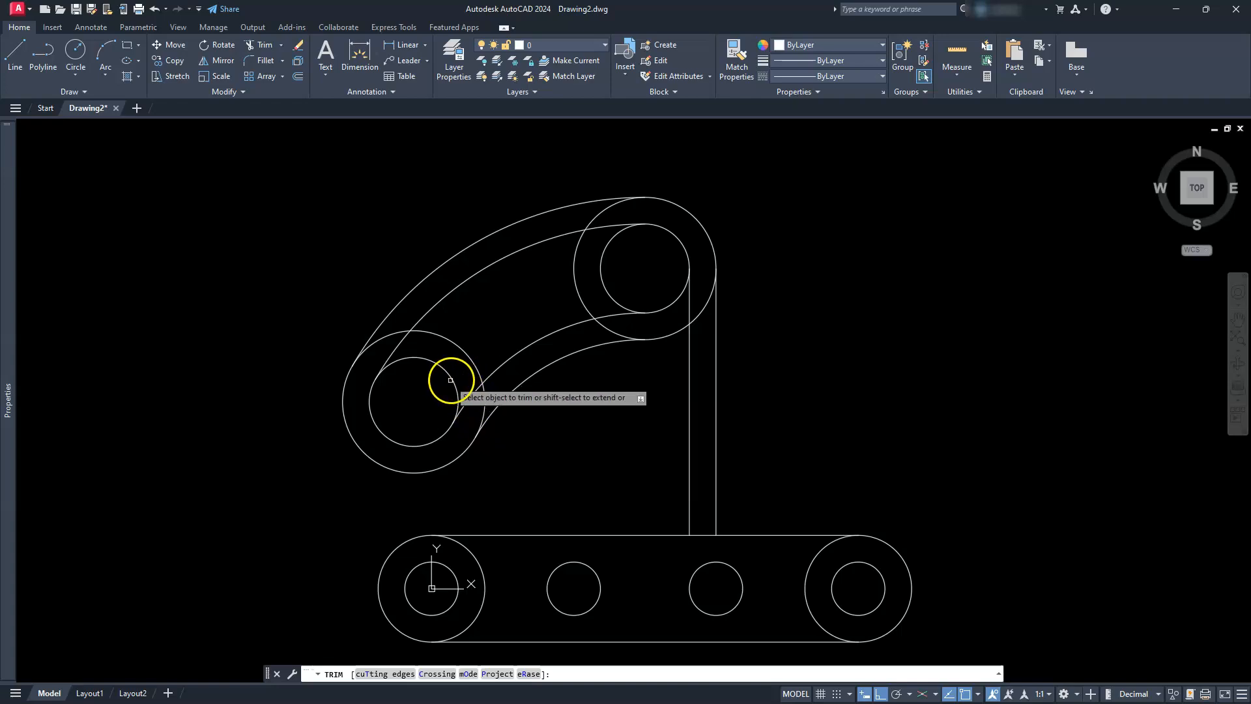
left_click(458, 351)
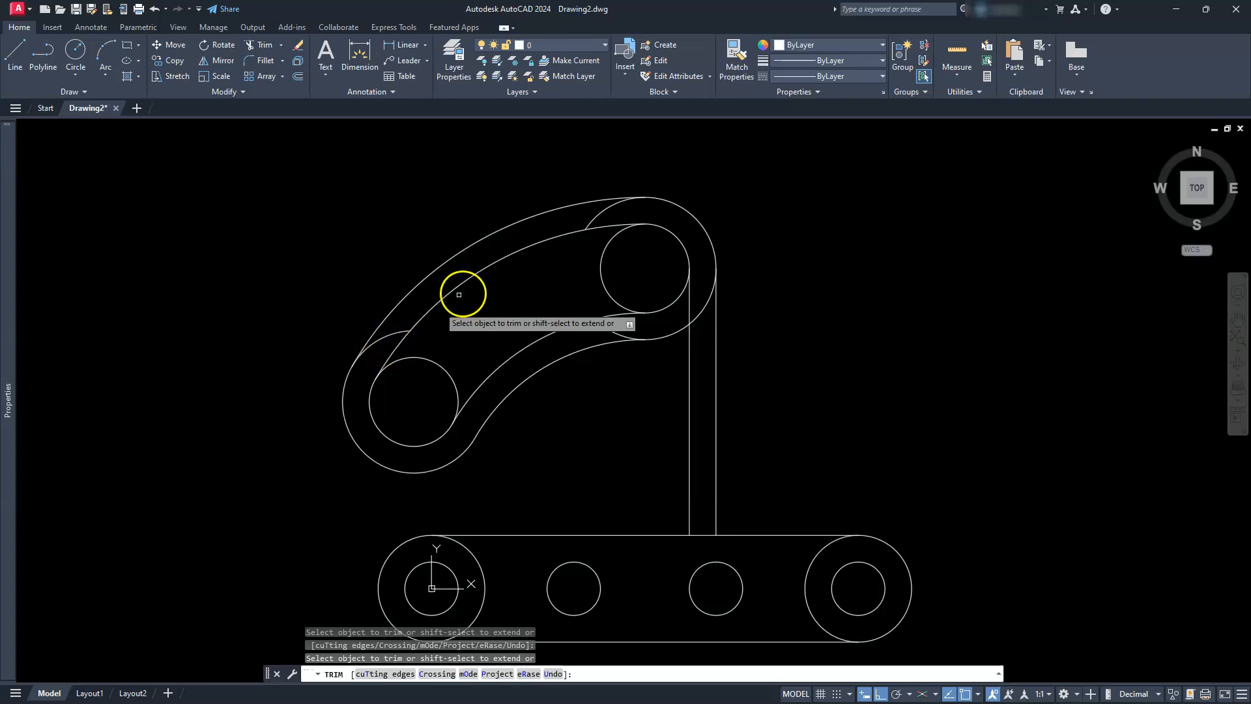
left_click(591, 219)
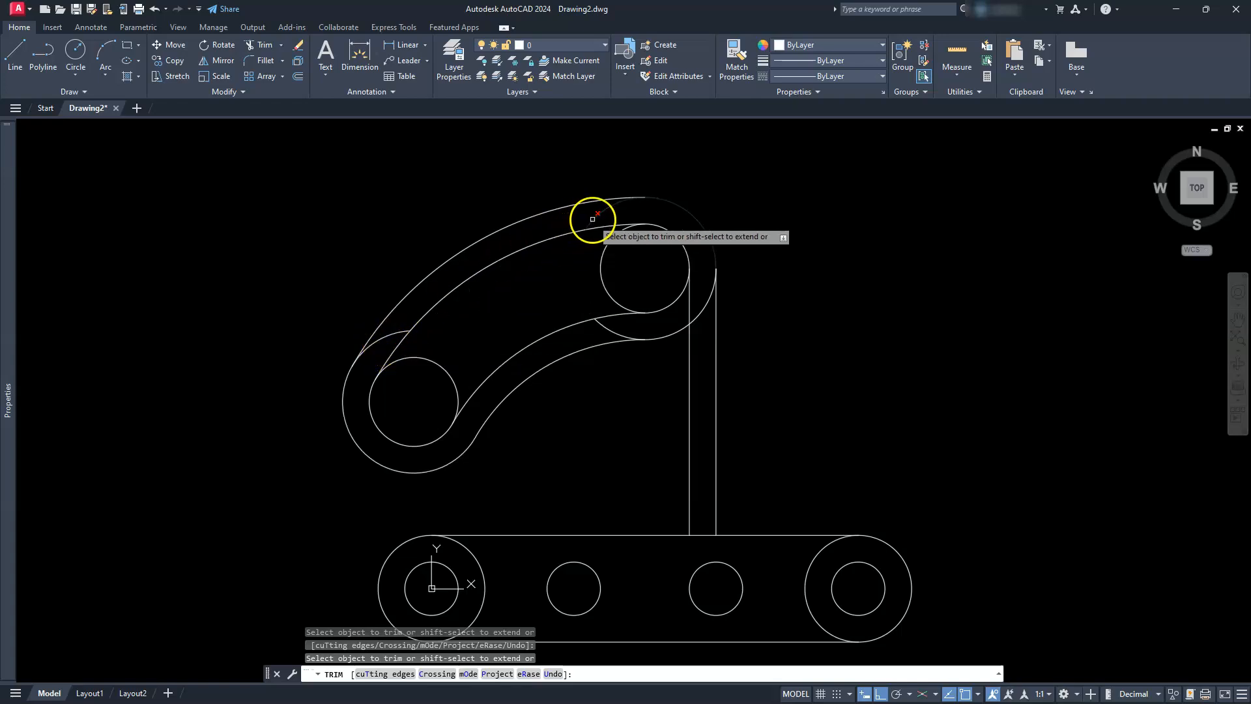
left_click(608, 327)
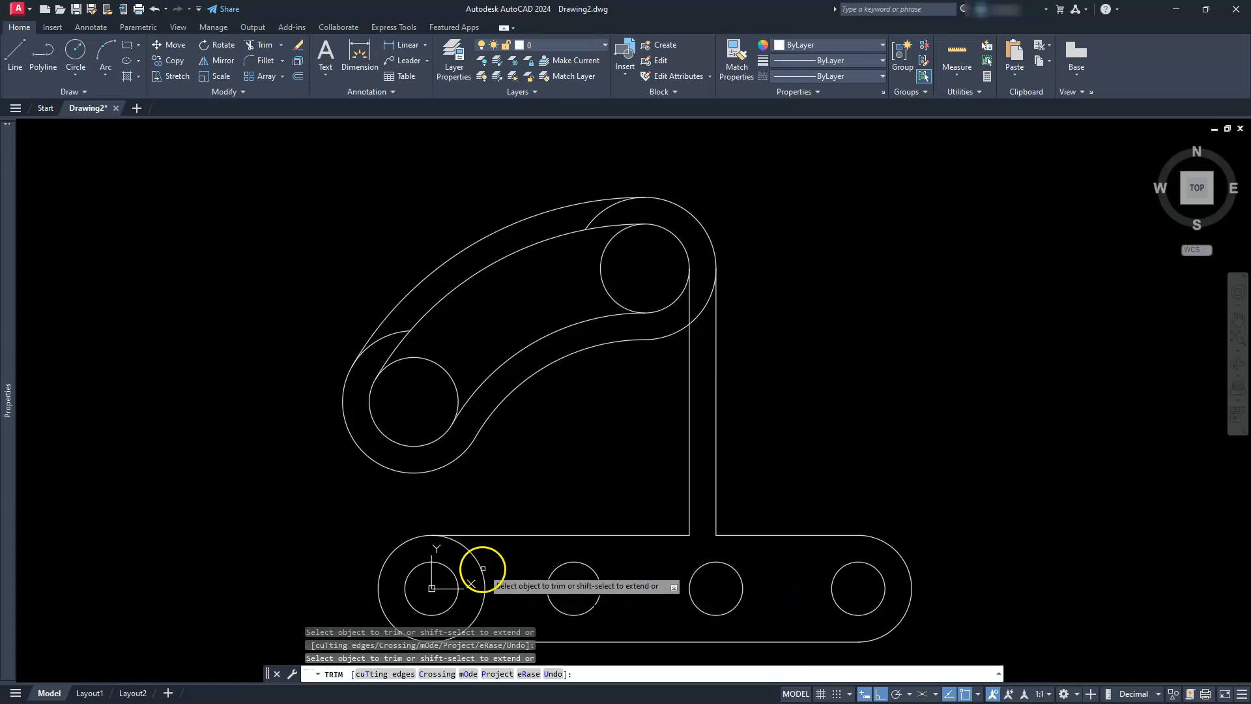
mouse_move(573, 441)
middle_mouse_down()
mouse_move(628, 411)
mouse_move(714, 447)
mouse_move(721, 467)
middle_mouse_up()
key("Escape")
key("Escape")
key("Escape")
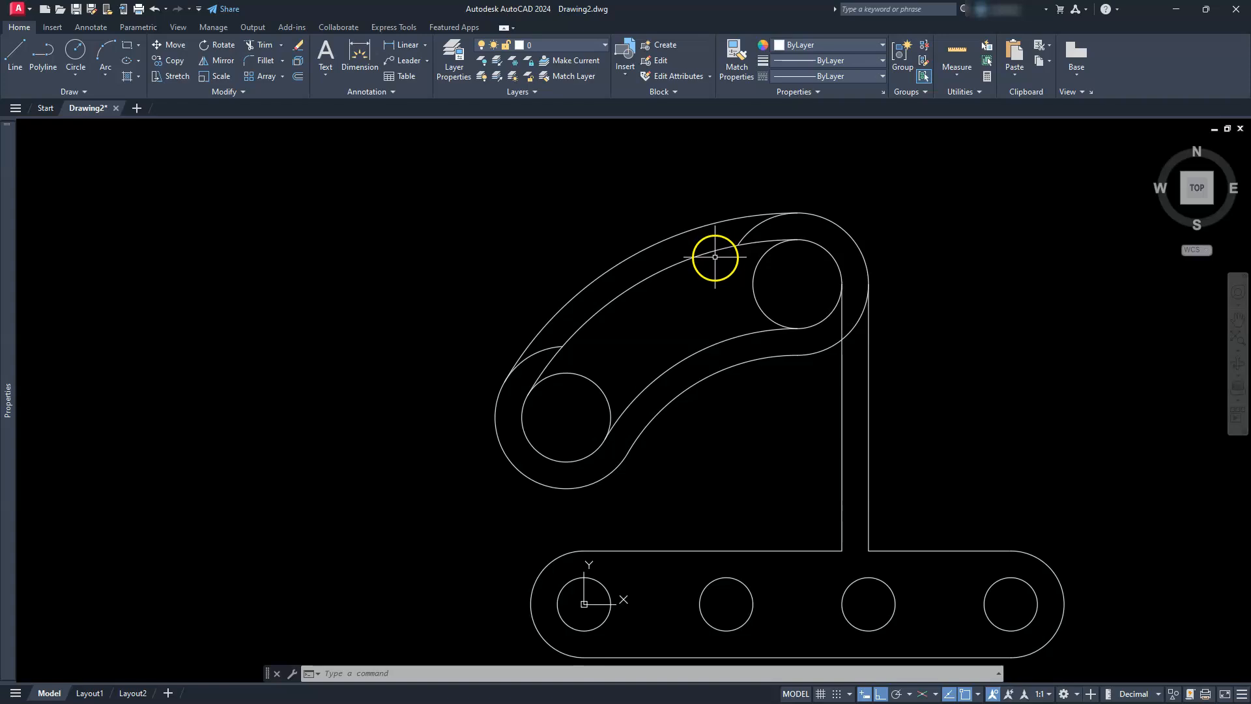
Erase the two inner offset arcs and the radius 12.5 circle at the curved arm's lower-left end.
left_click(698, 241)
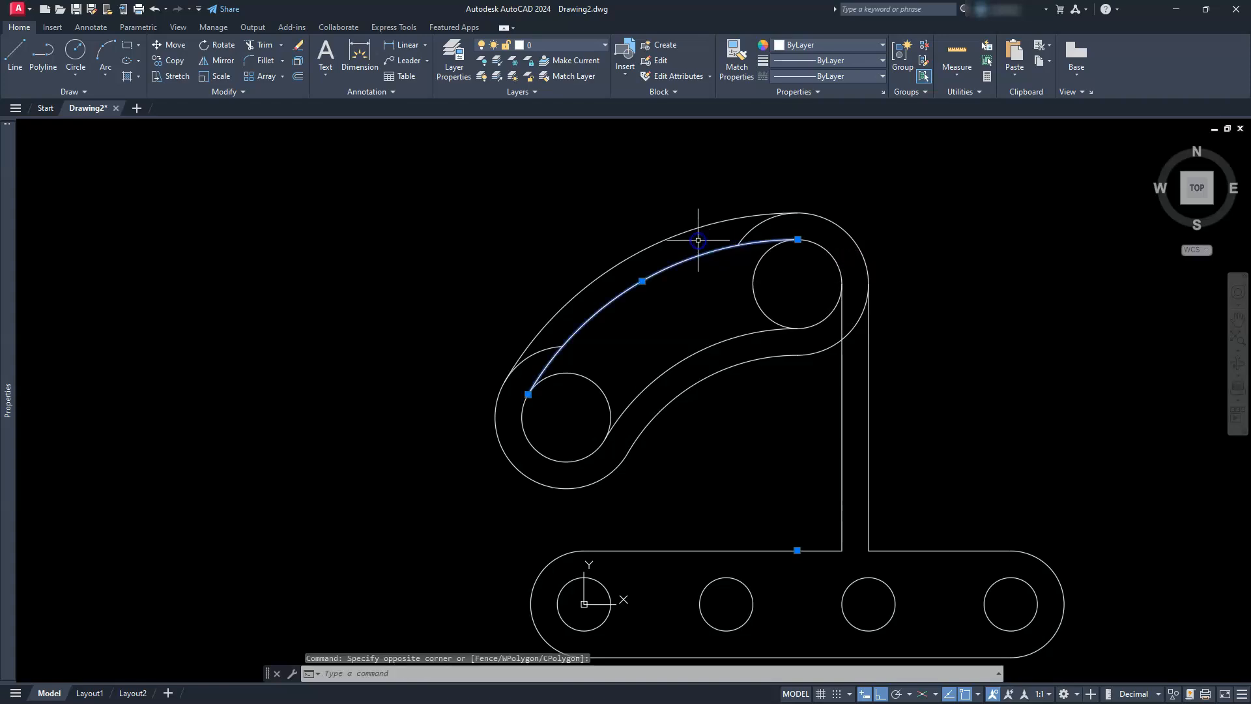
key("Delete")
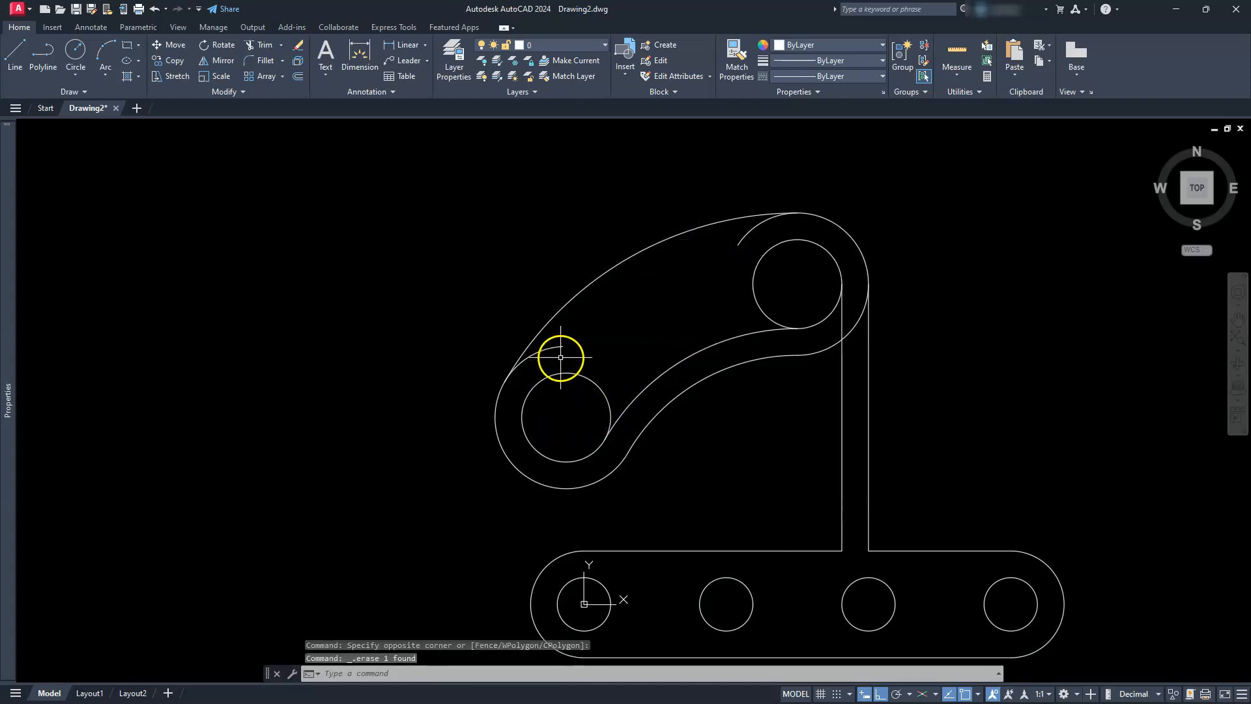
left_click(562, 367)
left_click(533, 401)
key("Delete")
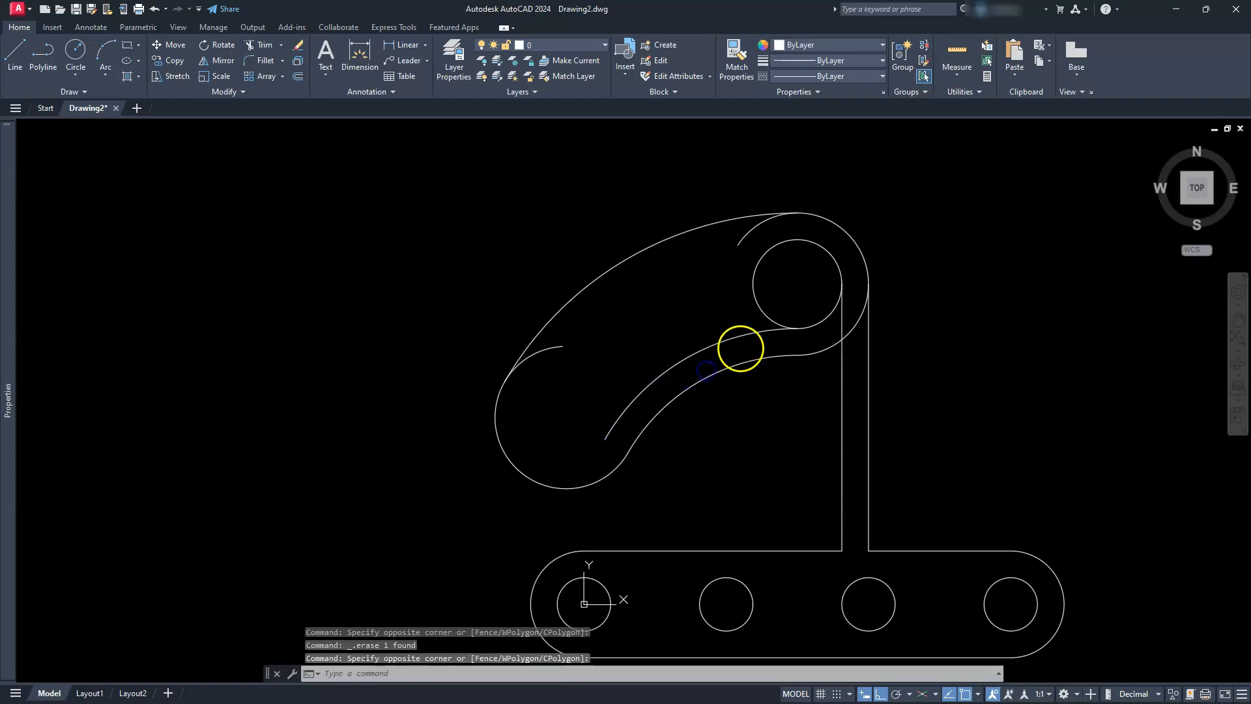
left_click(743, 342)
left_click(724, 306)
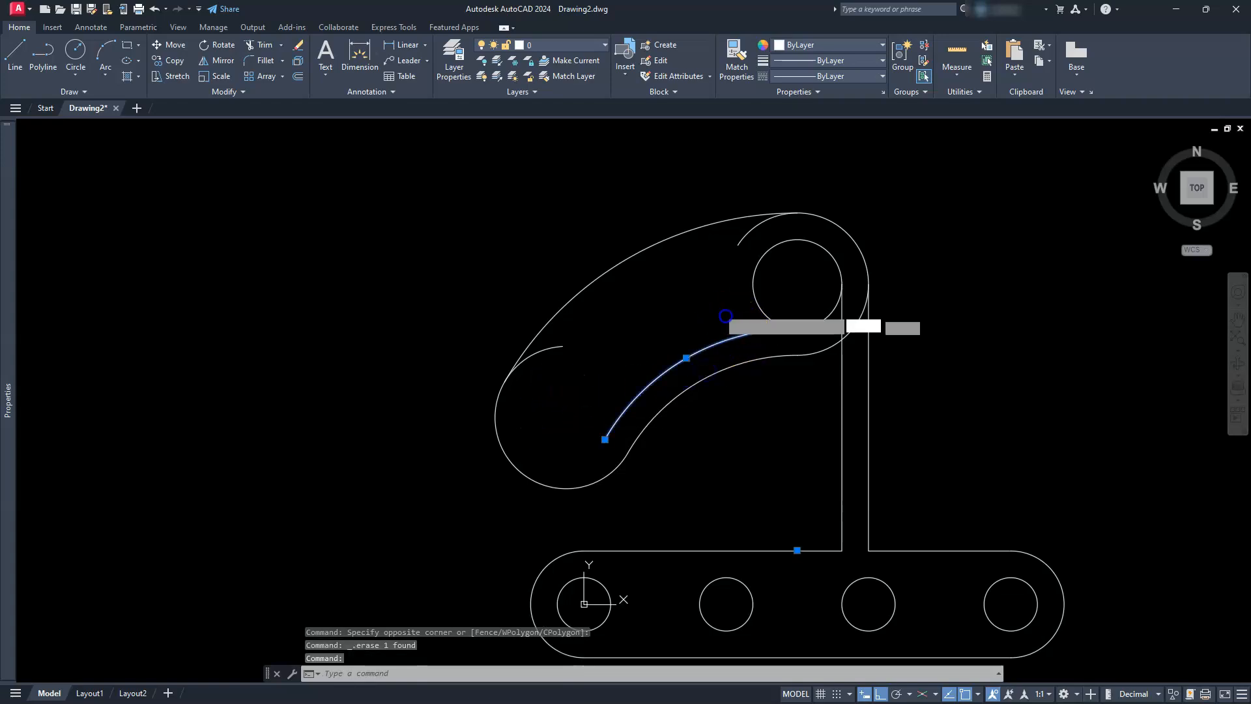
left_click(688, 301)
key("Delete")
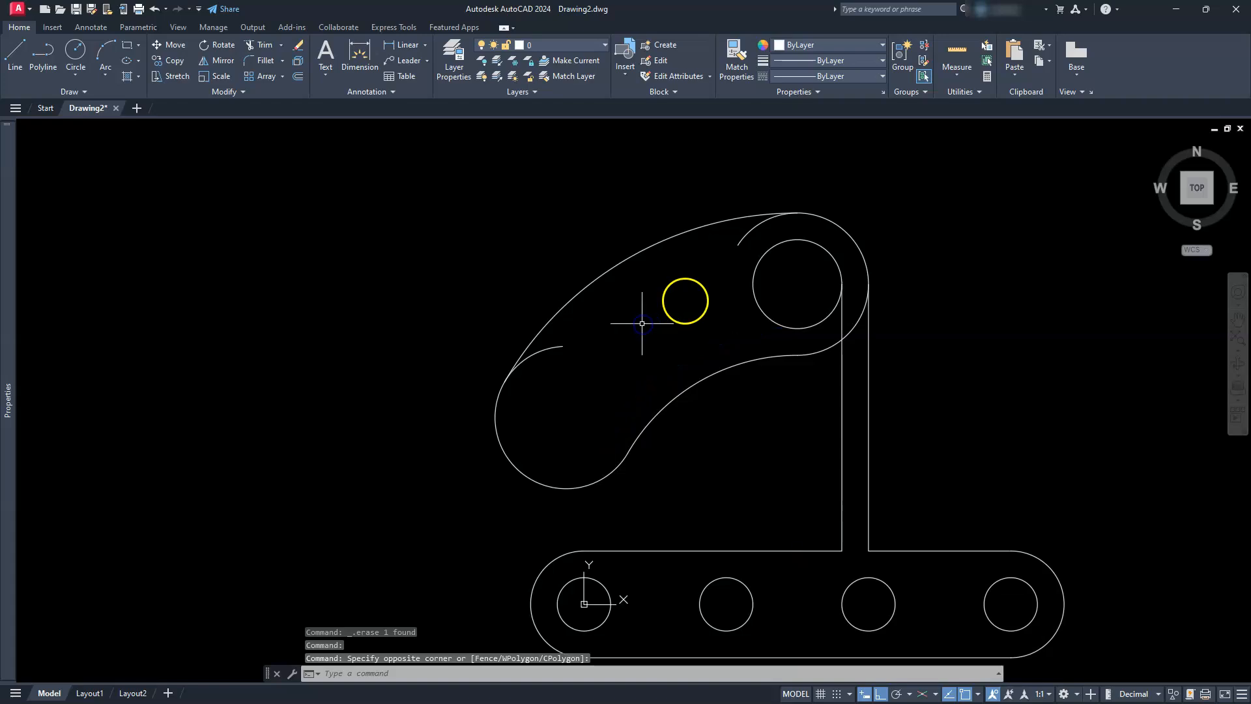
key("Escape")
key("Escape")
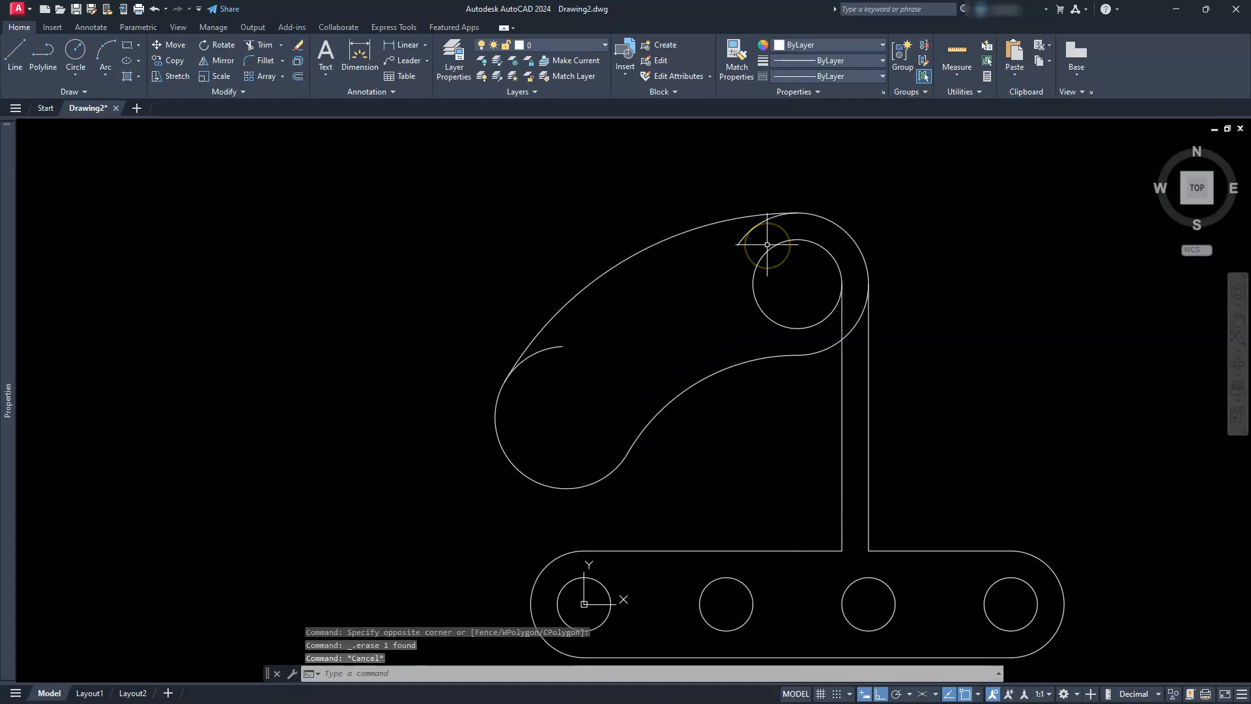
Erase the curved arm's long upper outer arc between its two rounded ends.
left_click(258, 45)
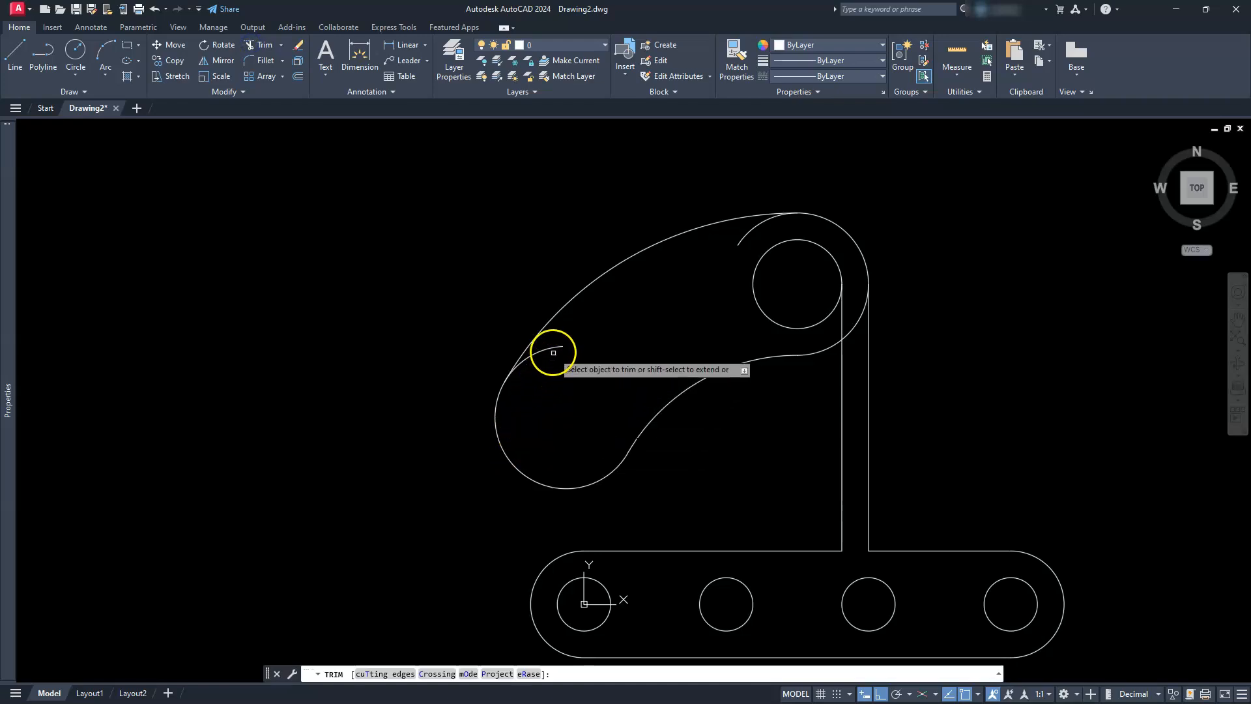
key("Escape")
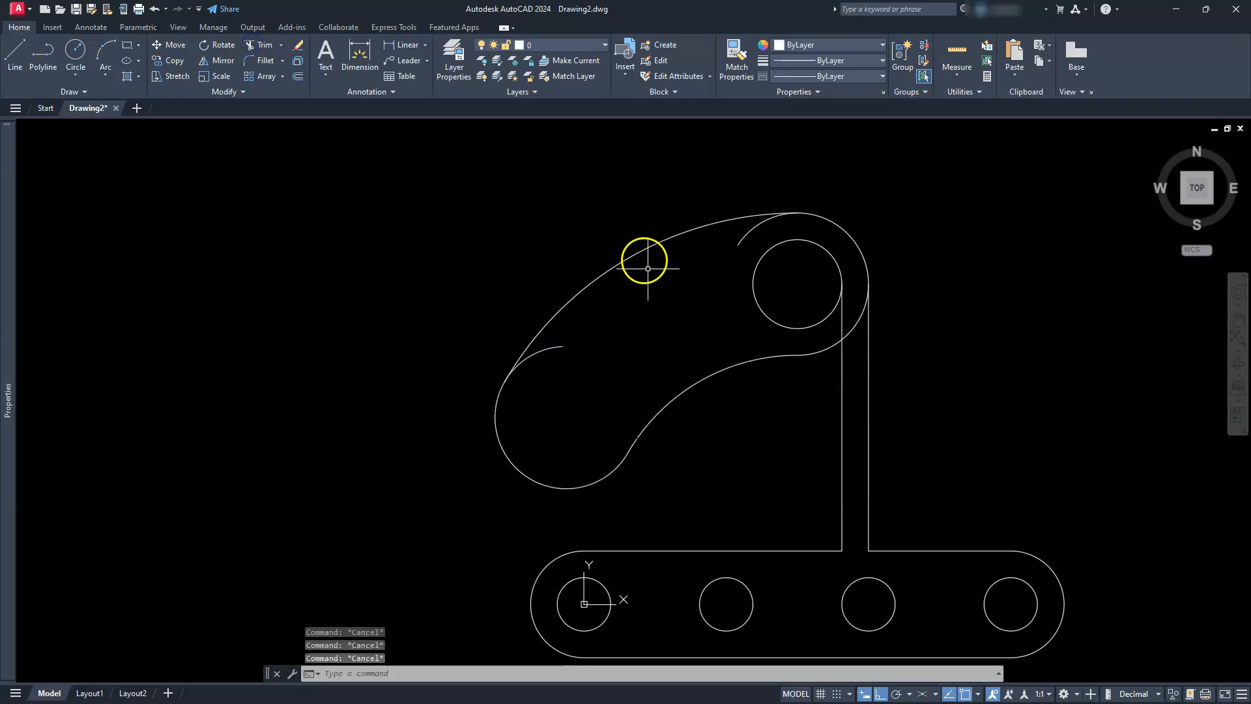
left_click(640, 252)
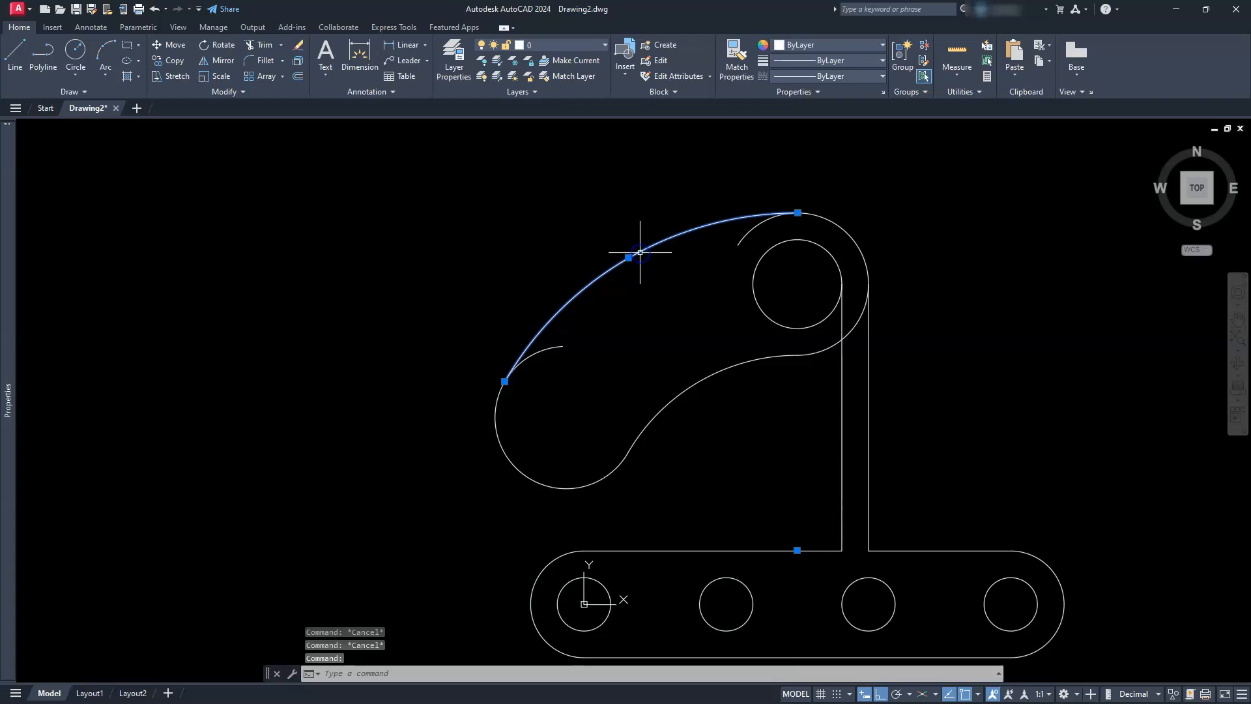
key("Delete")
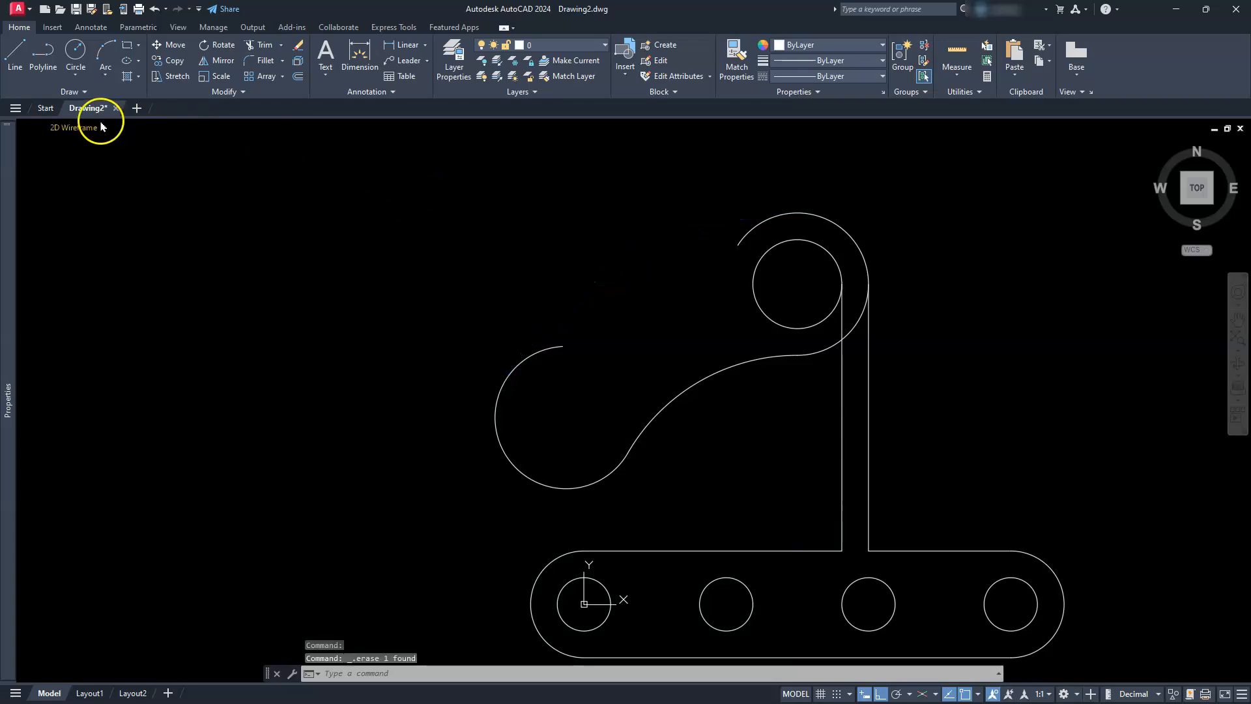
Draw a radius 95 circle tangent to the curved arm's lower-left and upper-right end arcs.
left_click(83, 77)
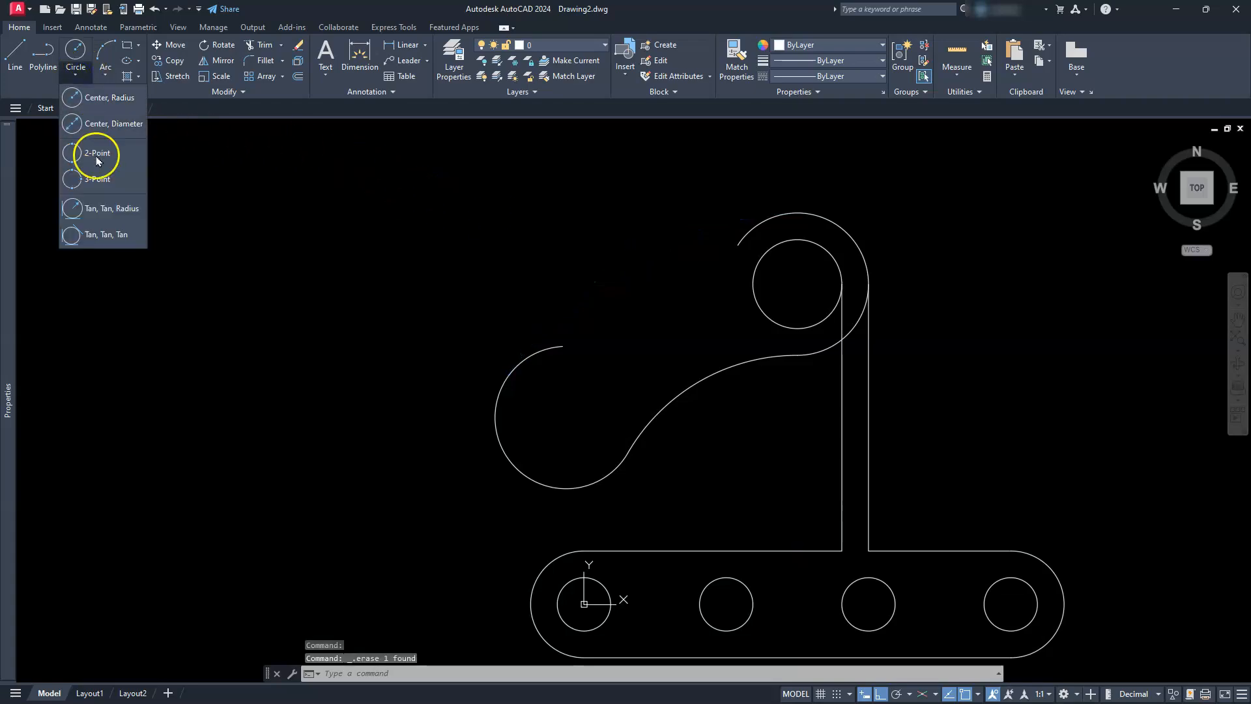
left_click(109, 207)
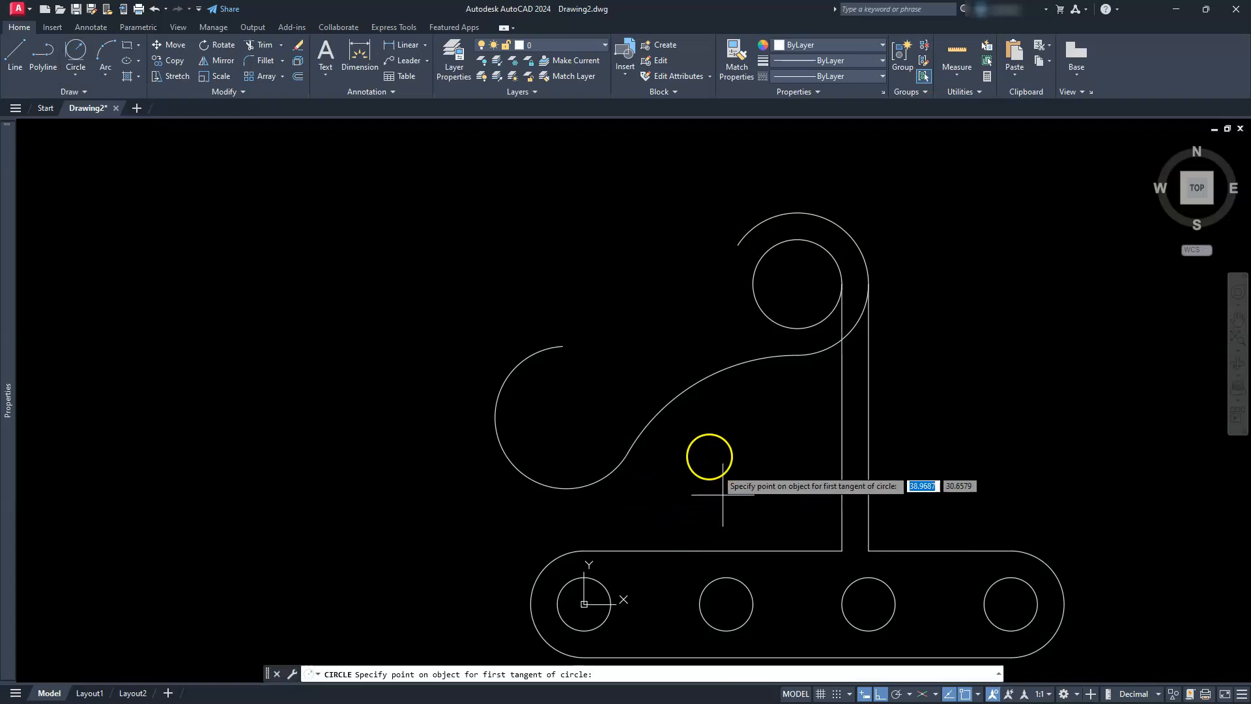
left_click(509, 374)
left_click(769, 219)
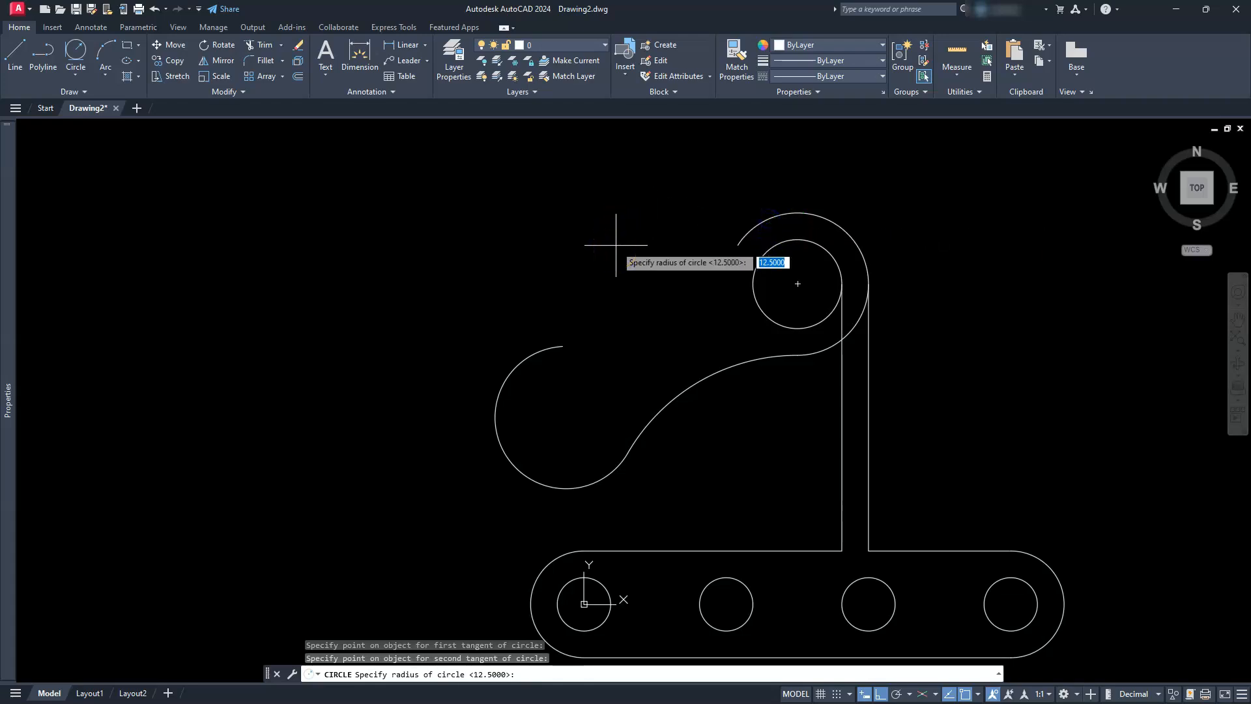
key("Return")
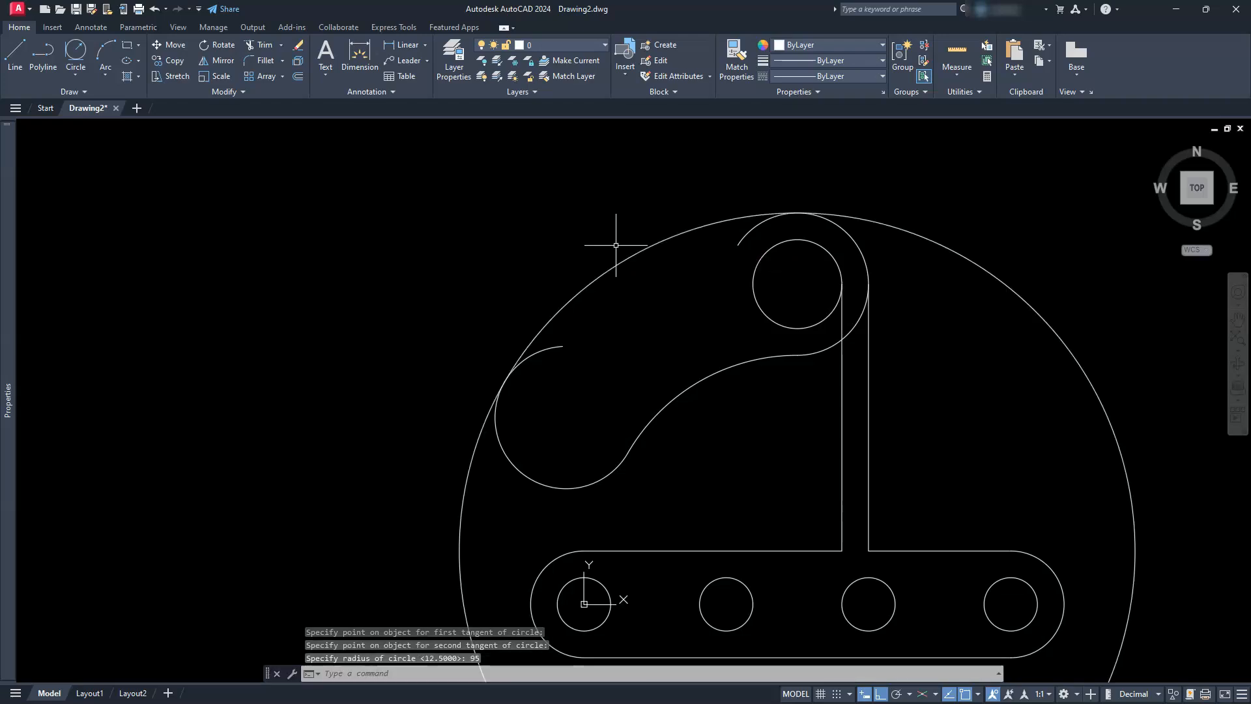
key("Escape")
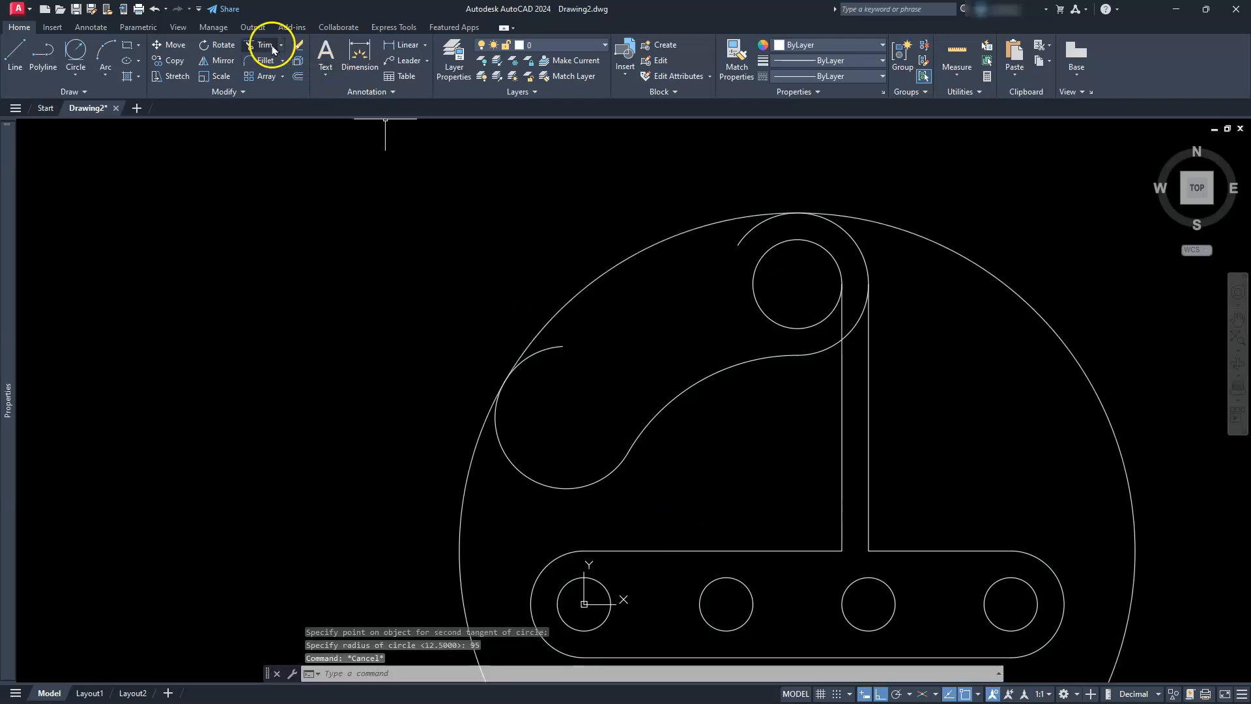
Trim away the large tangent circle outside the curved arm and the leftover ends of both end arcs inside it.
left_click(266, 44)
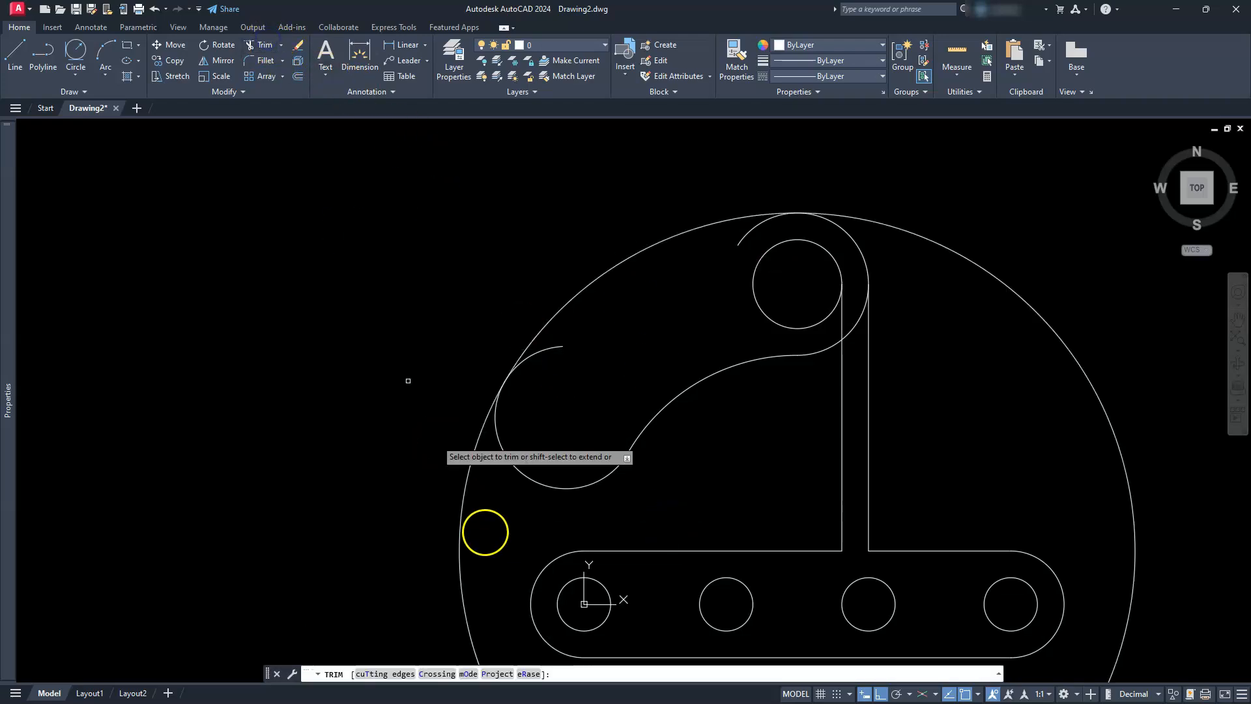
left_click(470, 459)
left_click(547, 346)
left_click(747, 234)
key("Escape")
key("Escape")
key("Escape")
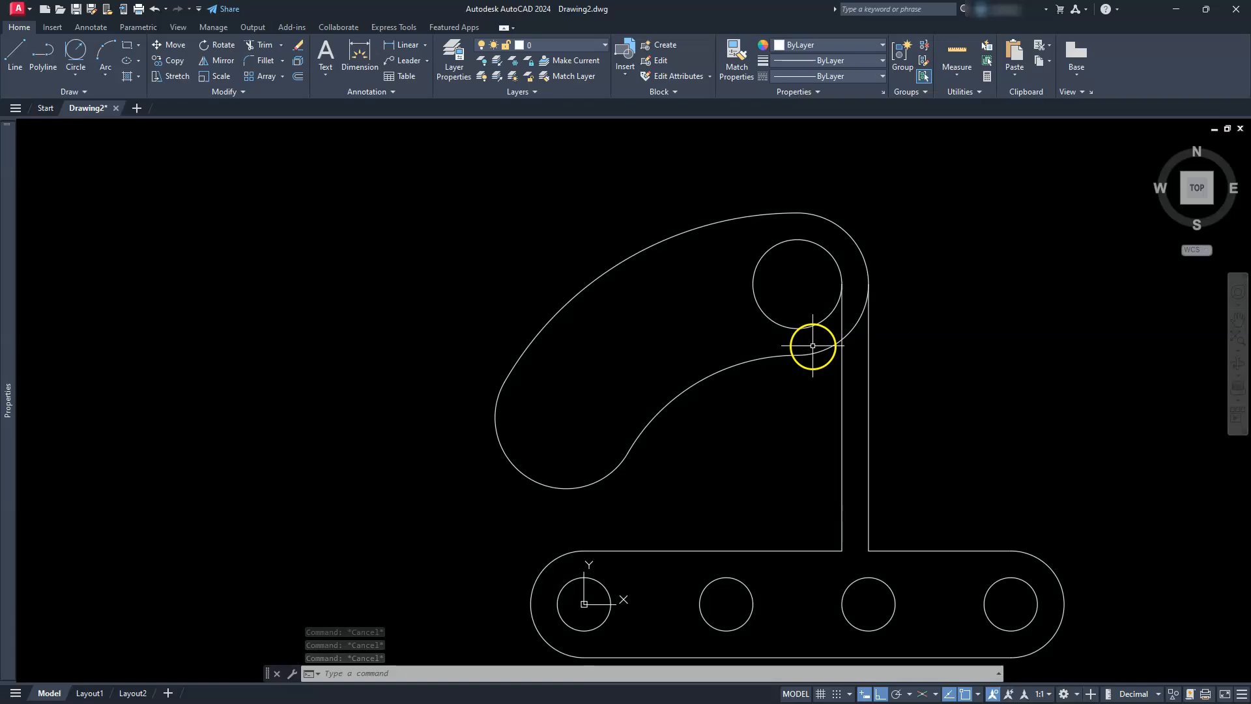
Join the four arcs of the curved arm's outer outline into one polyline.
left_click(813, 345)
left_click(711, 398)
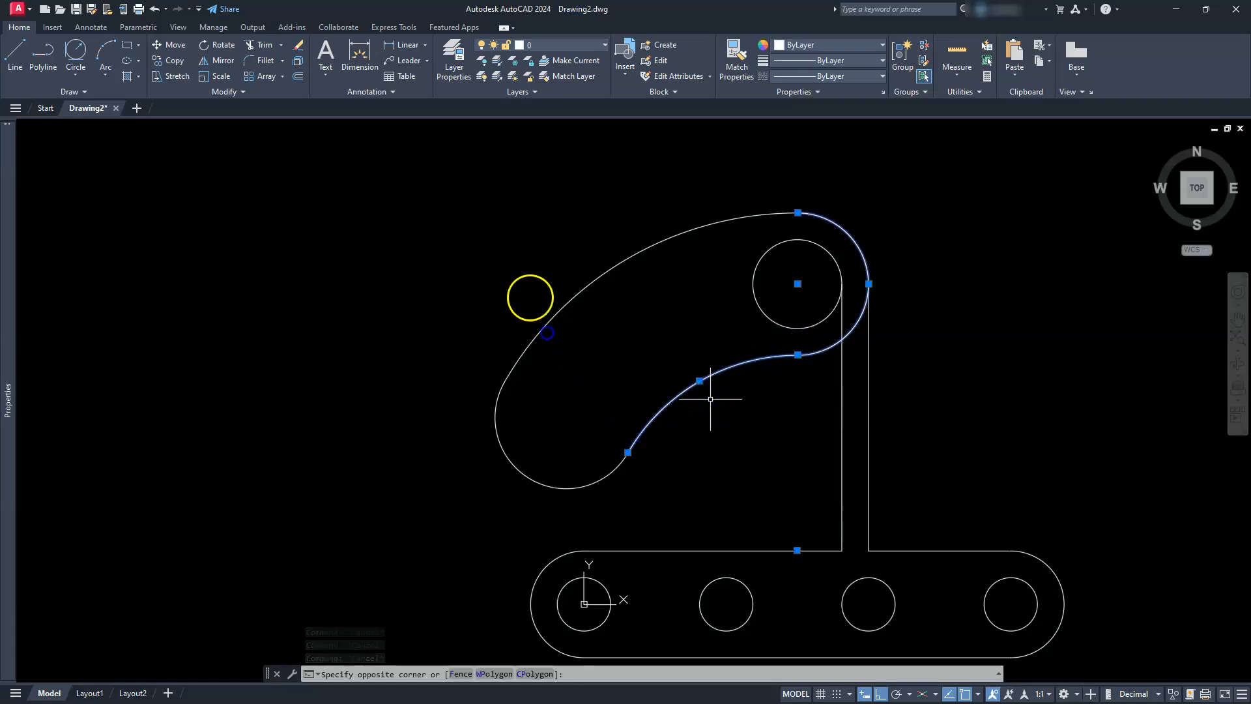
left_click(560, 292)
left_click(436, 459)
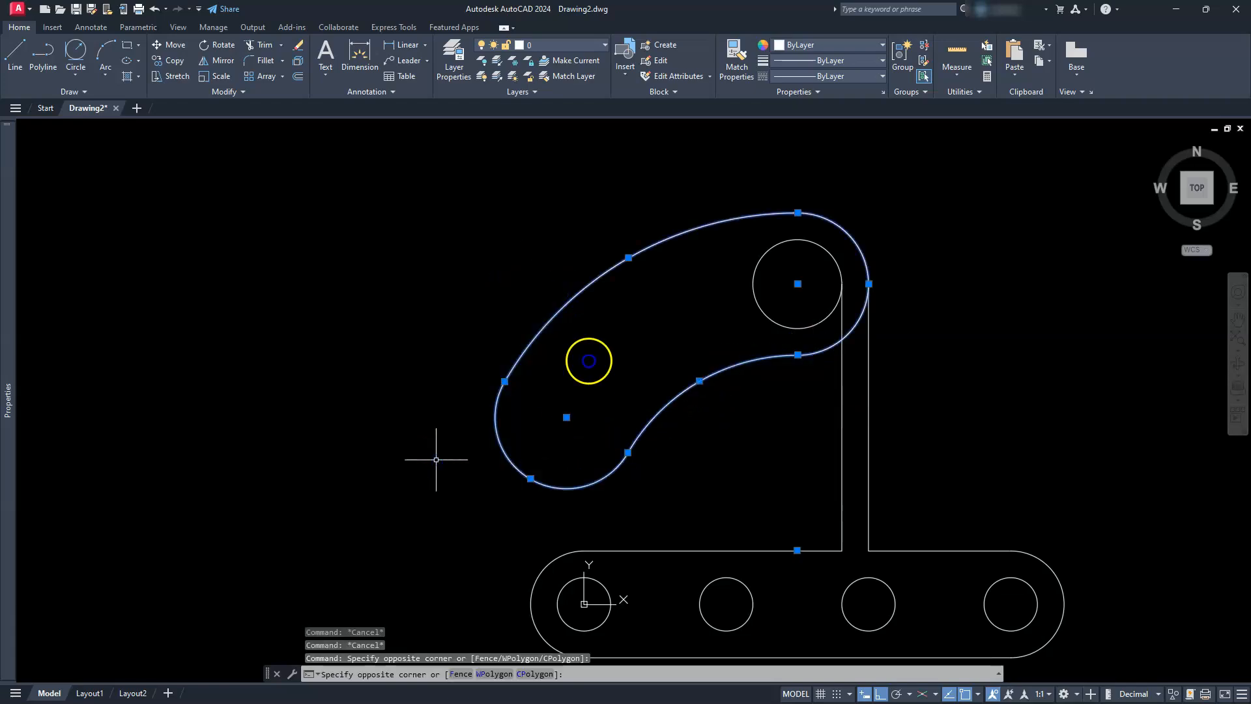
left_click(223, 97)
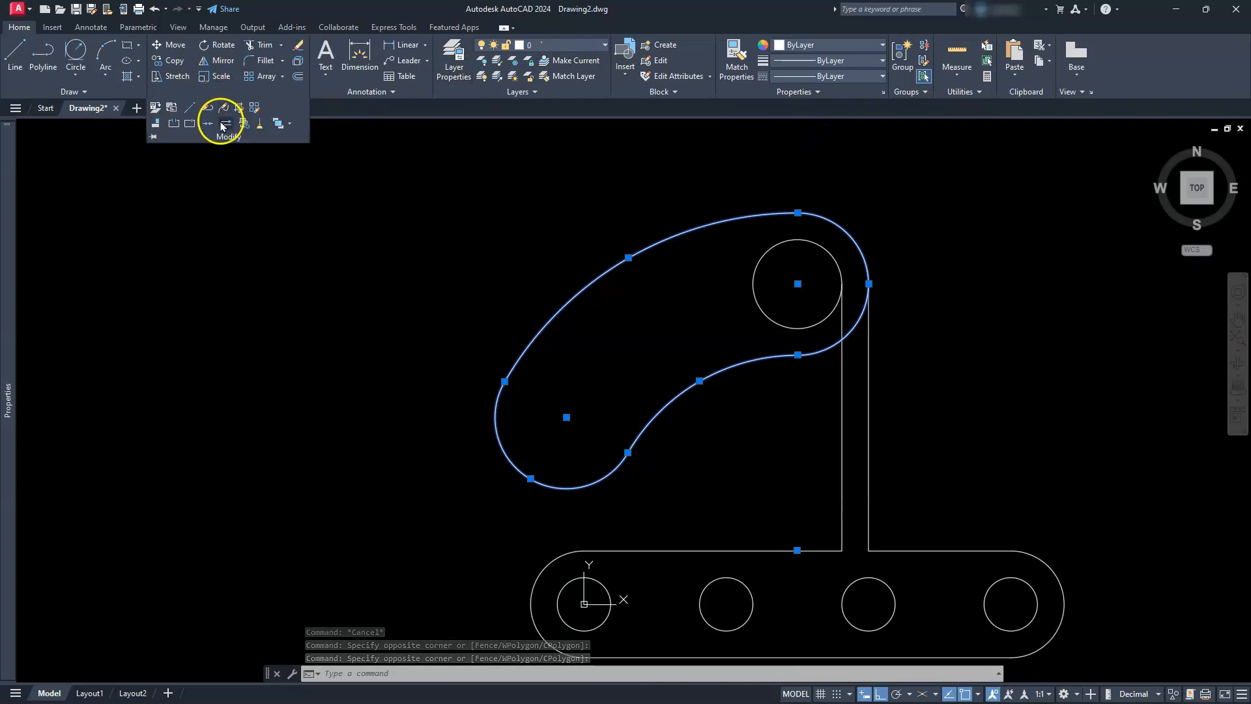
left_click(210, 127)
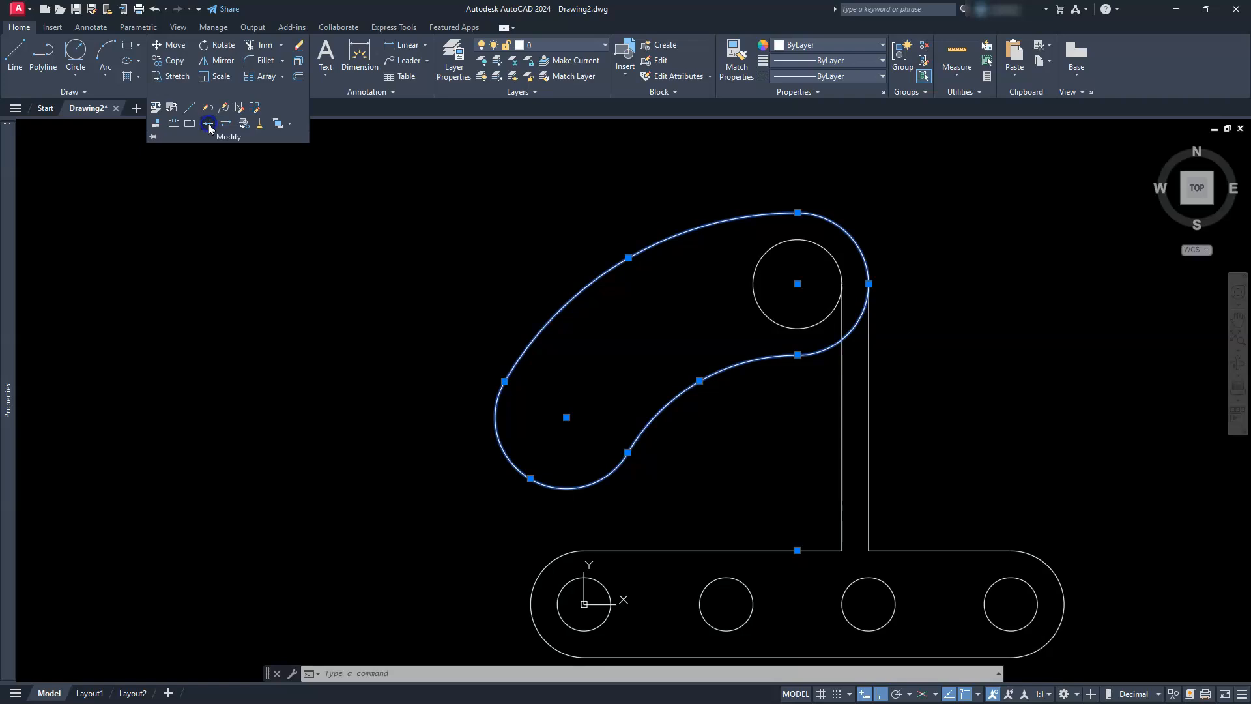
left_click(760, 341)
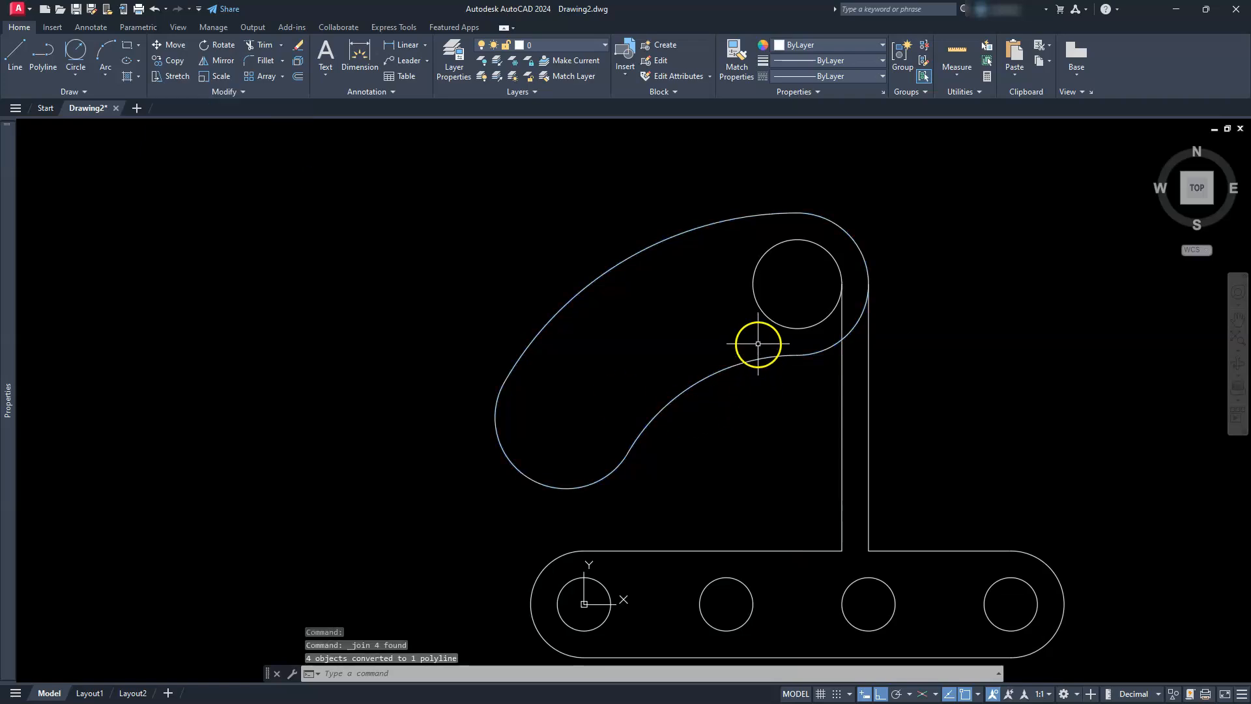
key("Escape")
key("Escape")
key("Escape")
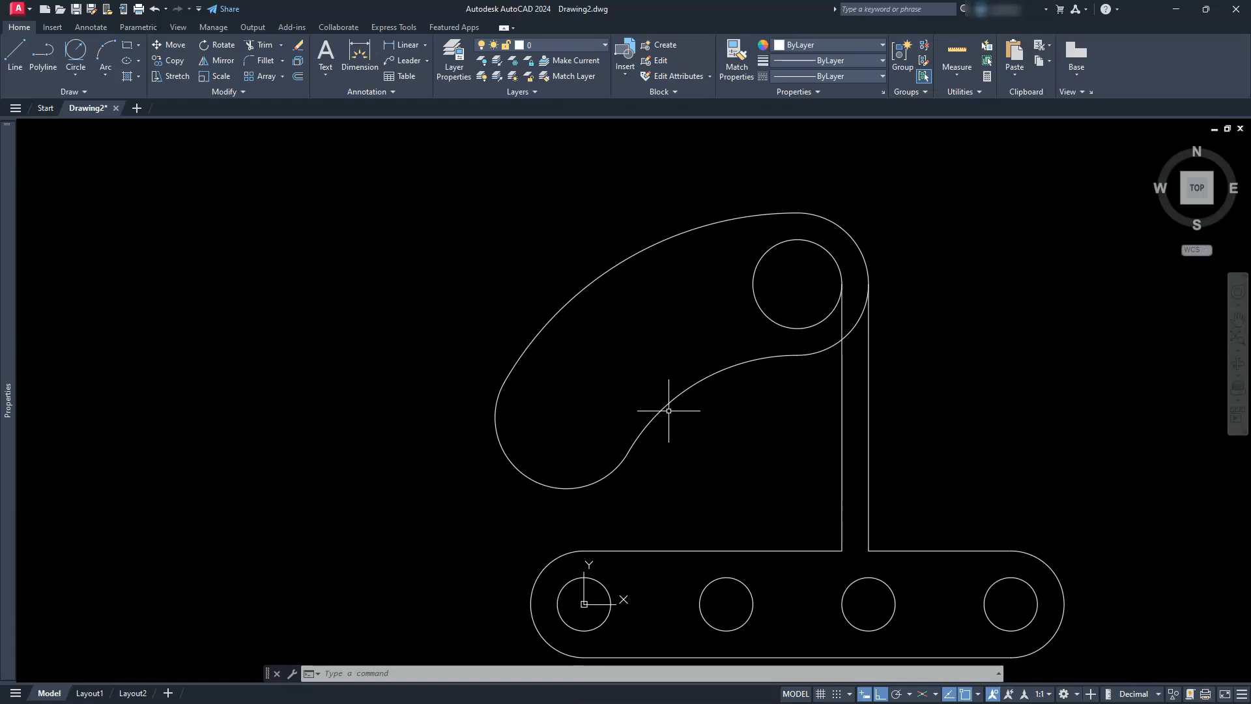
Erase the circle inside the arm's upper-right end and offset the joined outline 7.5 inward.
left_click(780, 323)
key("Delete")
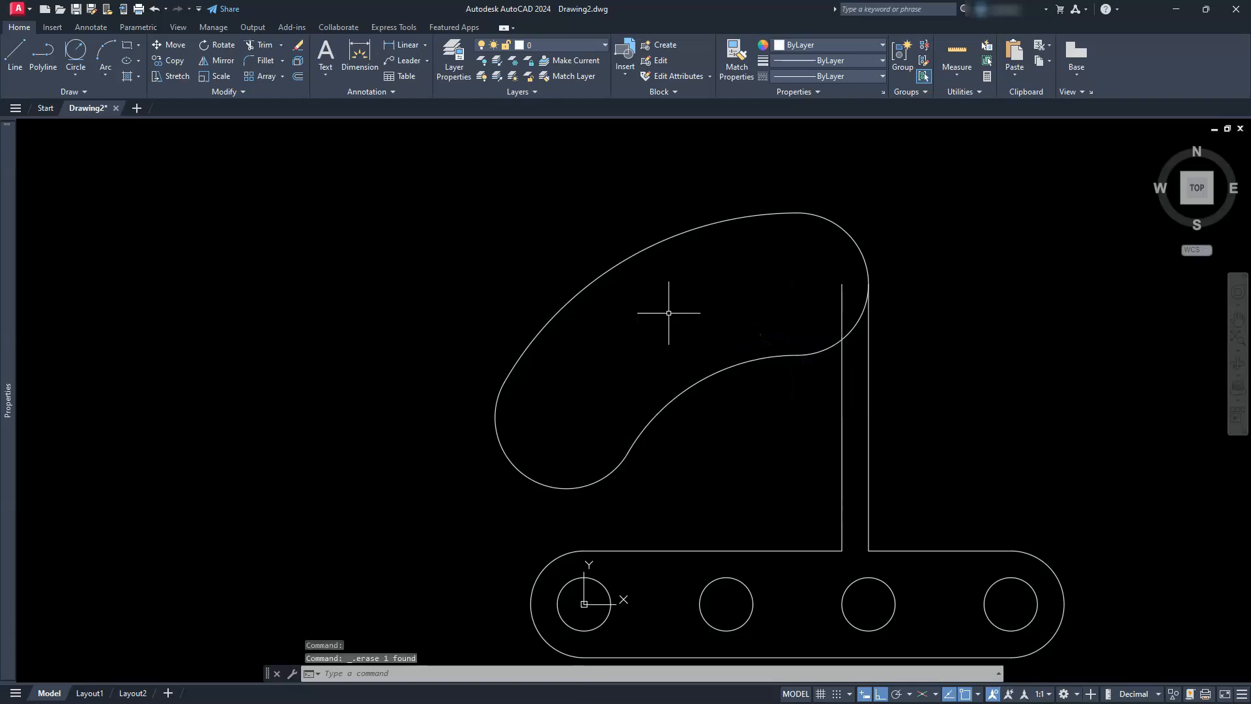
left_click(297, 78)
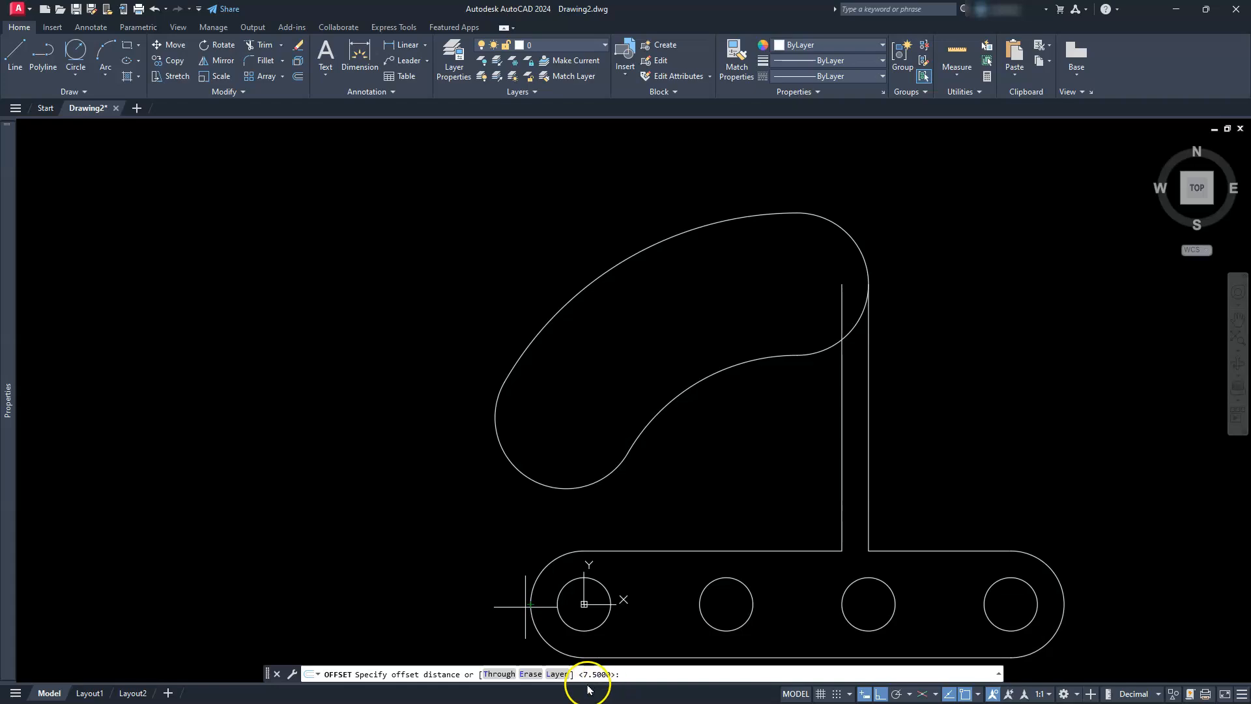
key("Return")
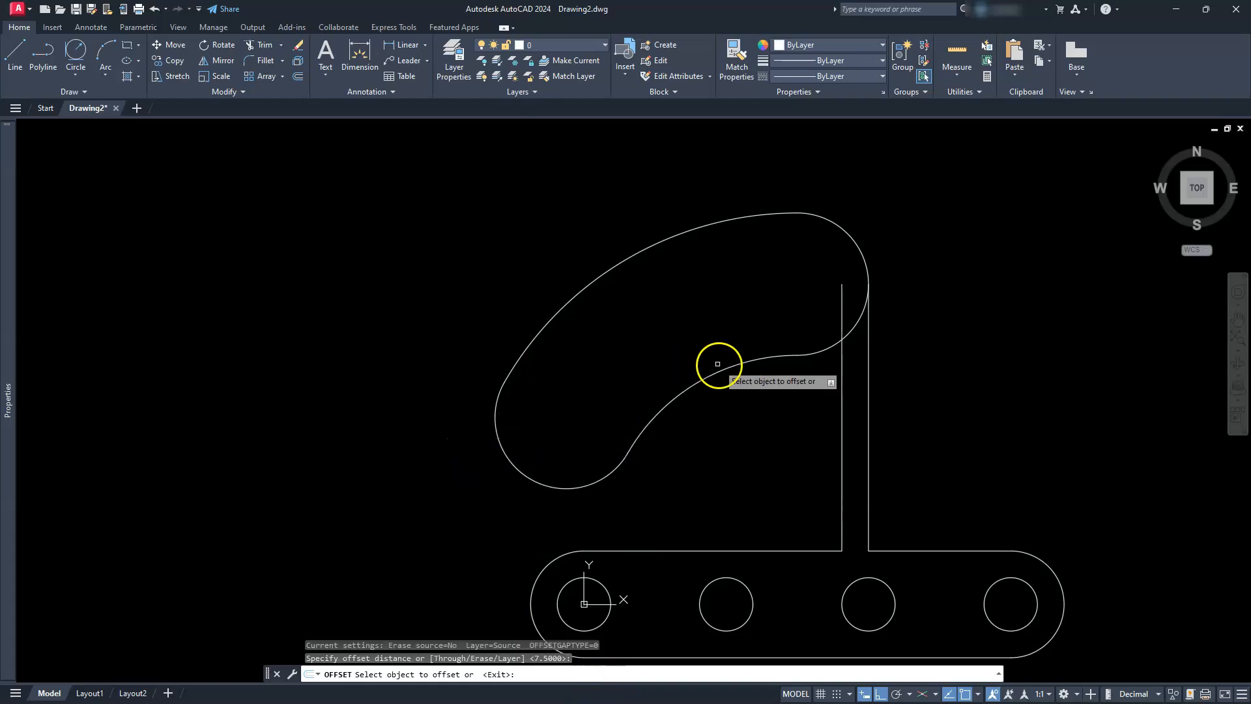
left_click(731, 367)
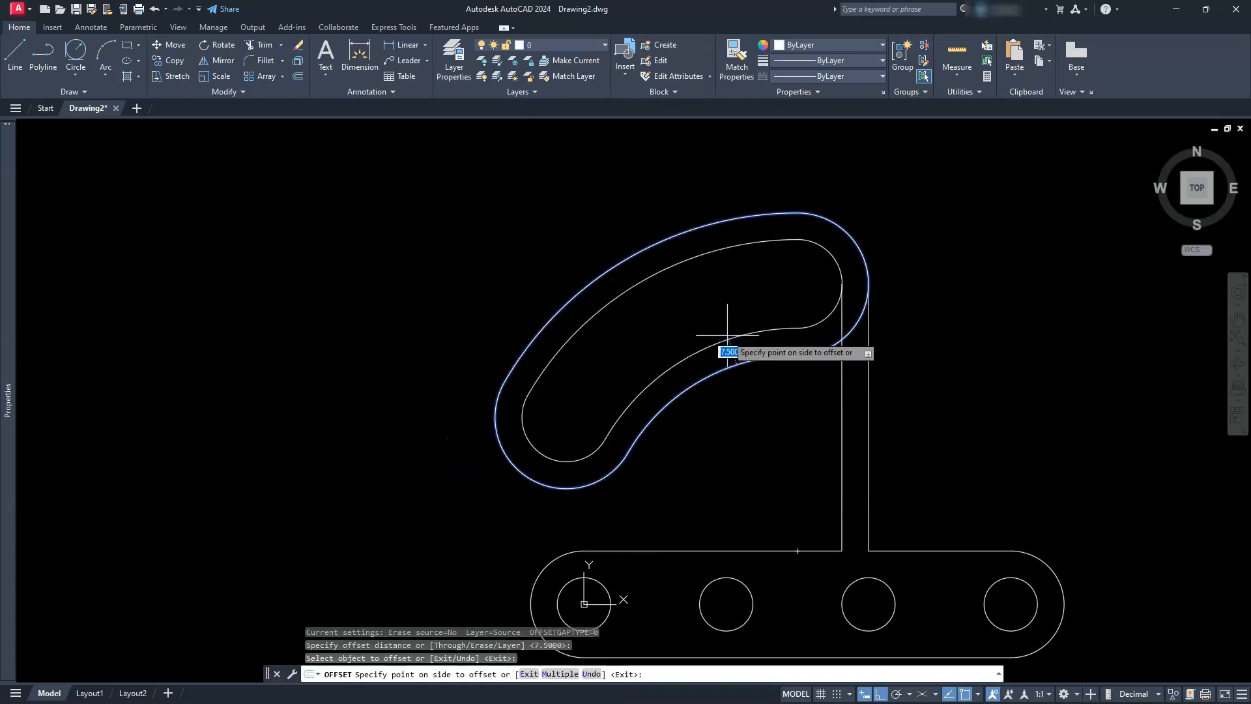
left_click(727, 335)
key("Escape")
key("Escape")
key("Escape")
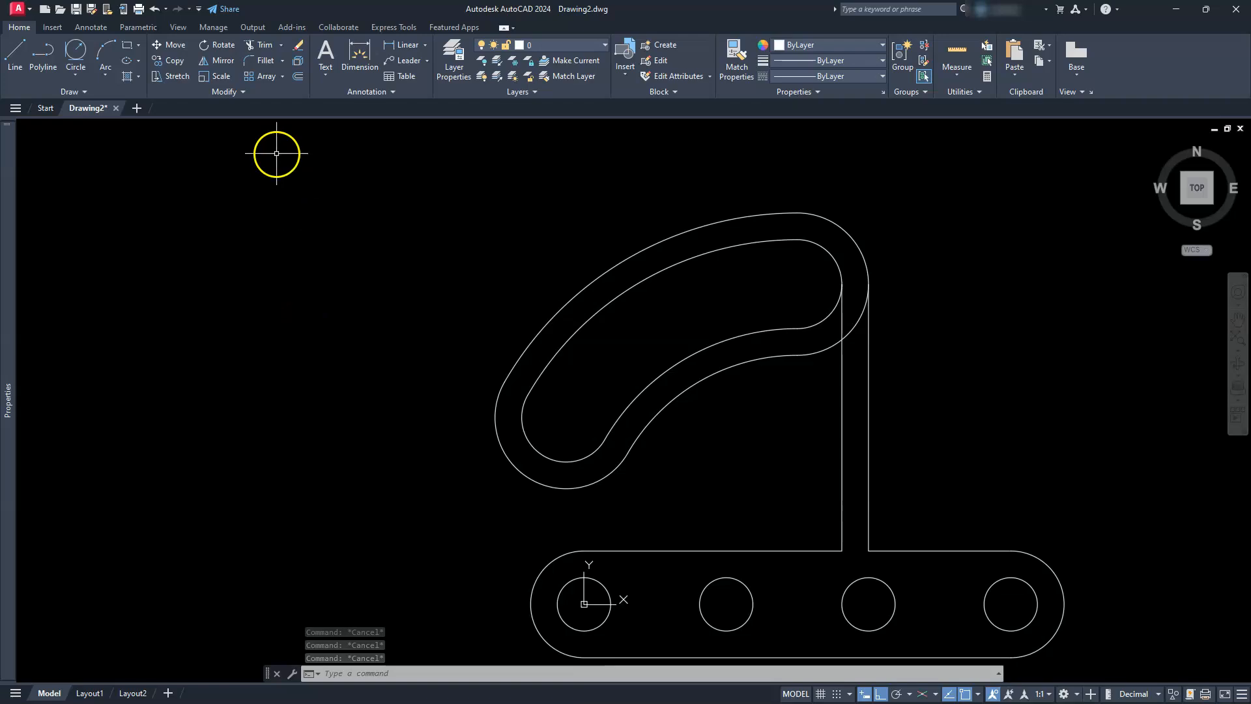
Fillet both corners between the vertical web lines and the bar's top edge with radius 20.
left_click(256, 47)
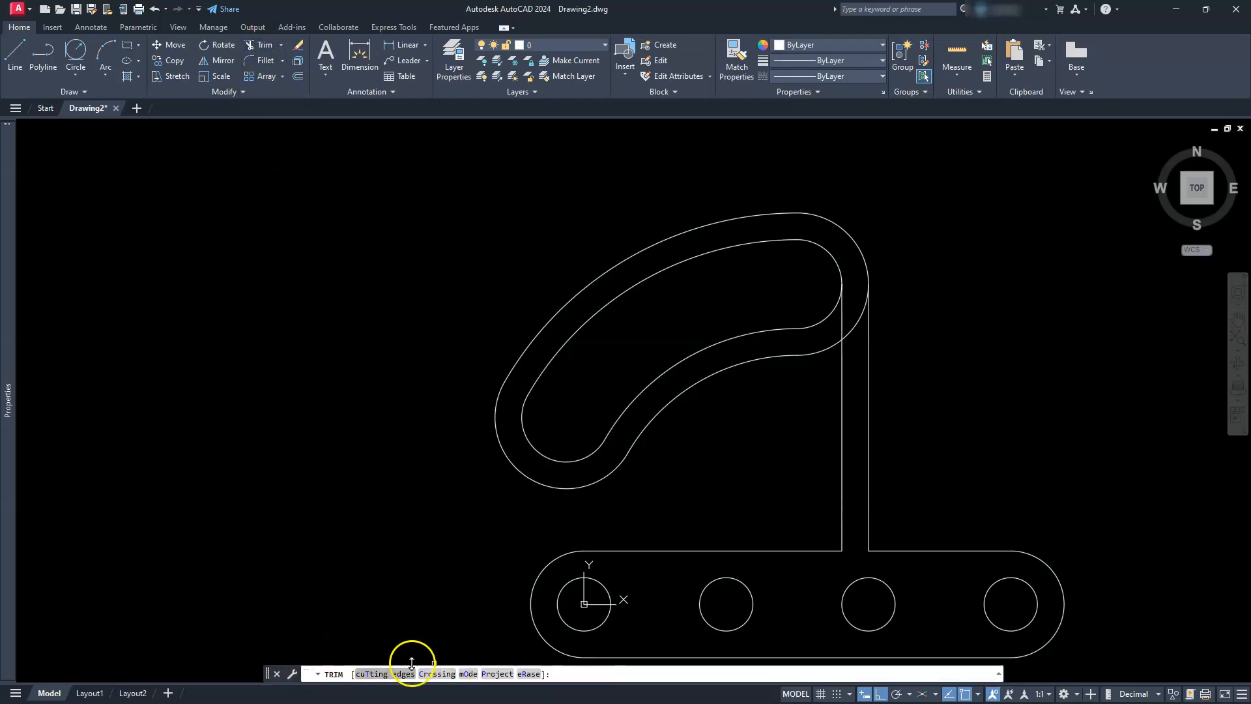
key("Escape")
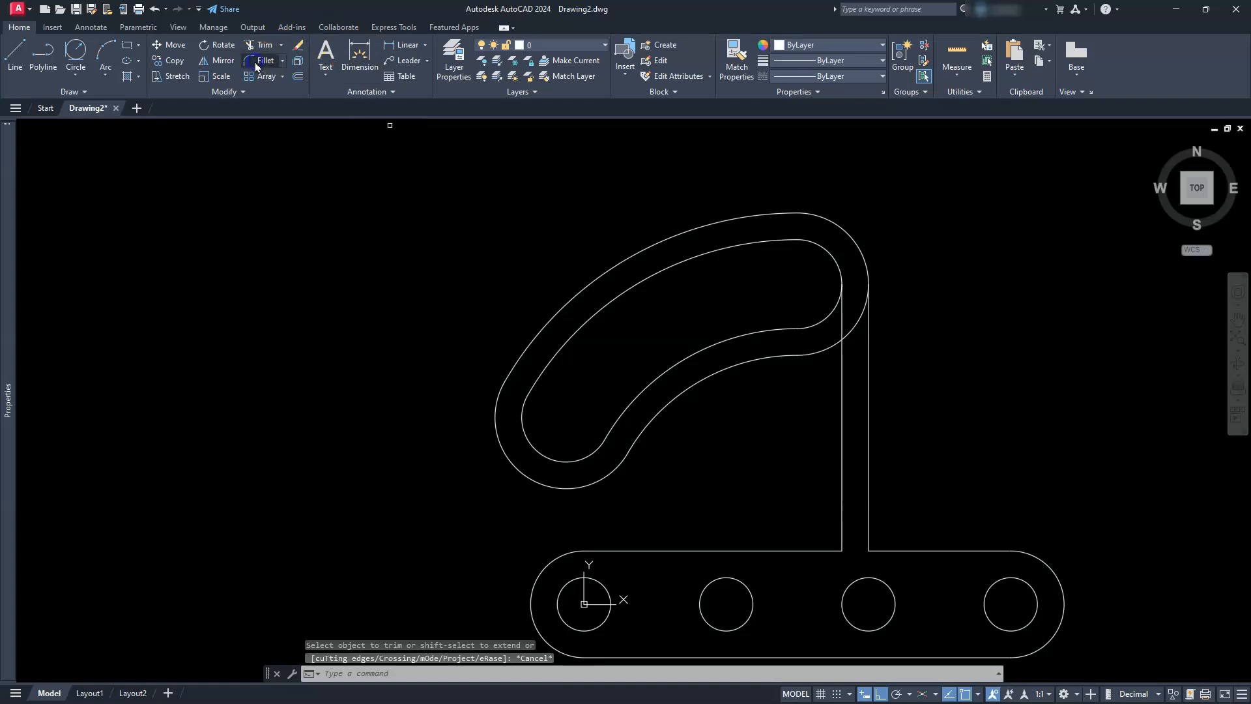
left_click(257, 61)
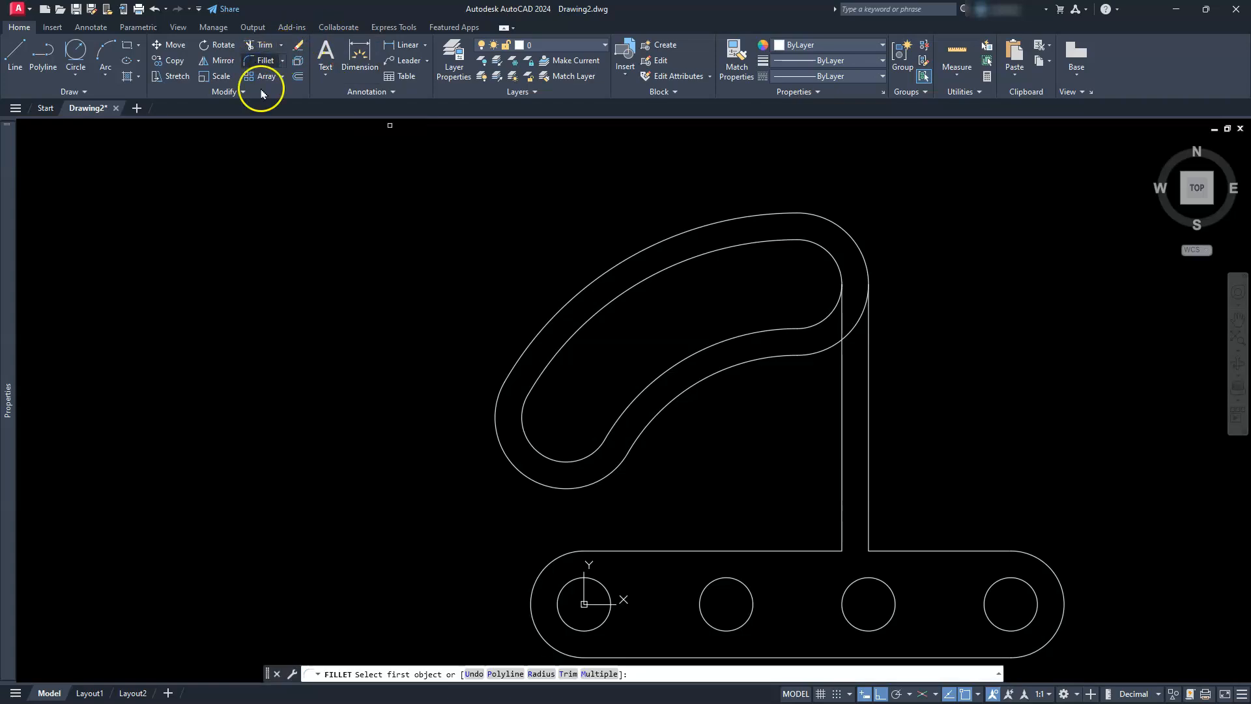
left_click(541, 674)
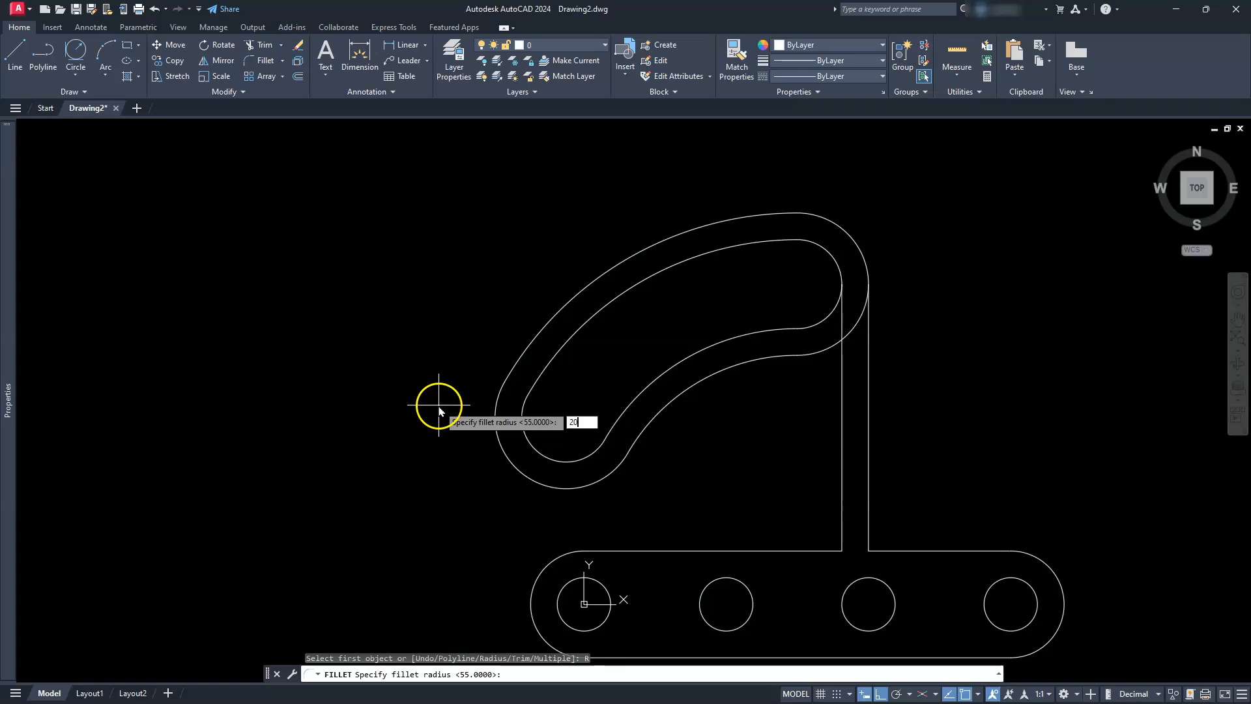
key("Return")
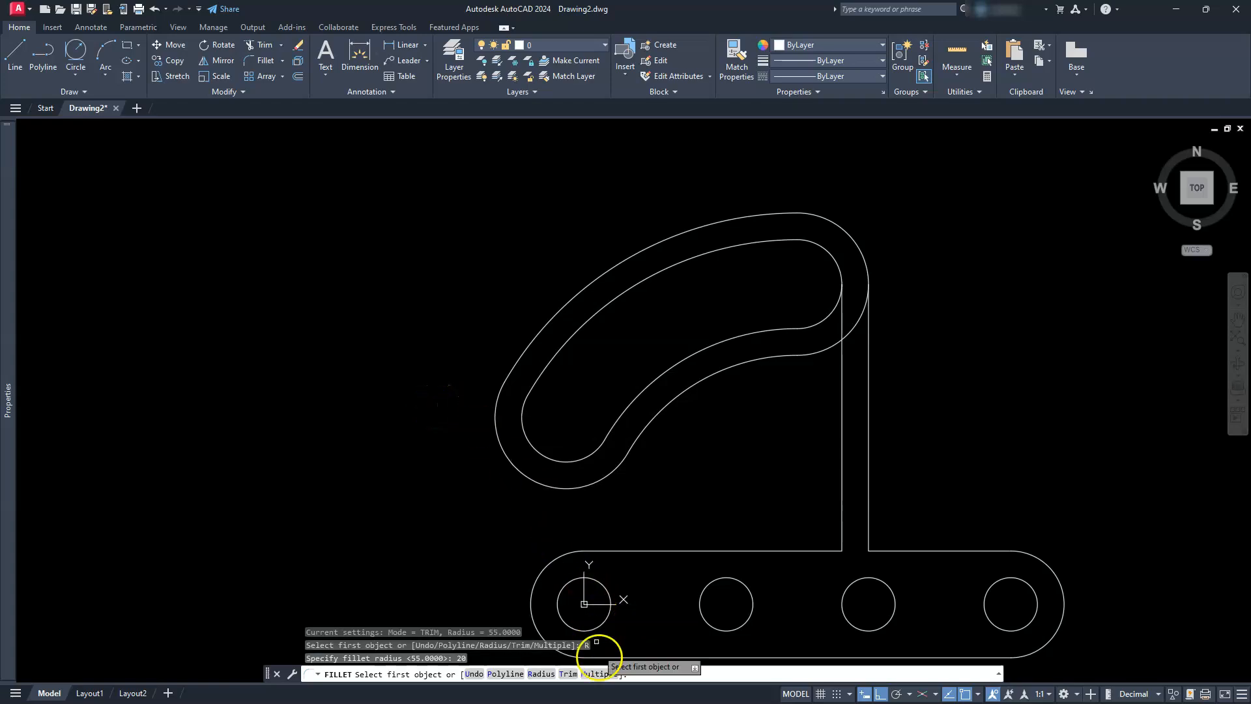
left_click(599, 673)
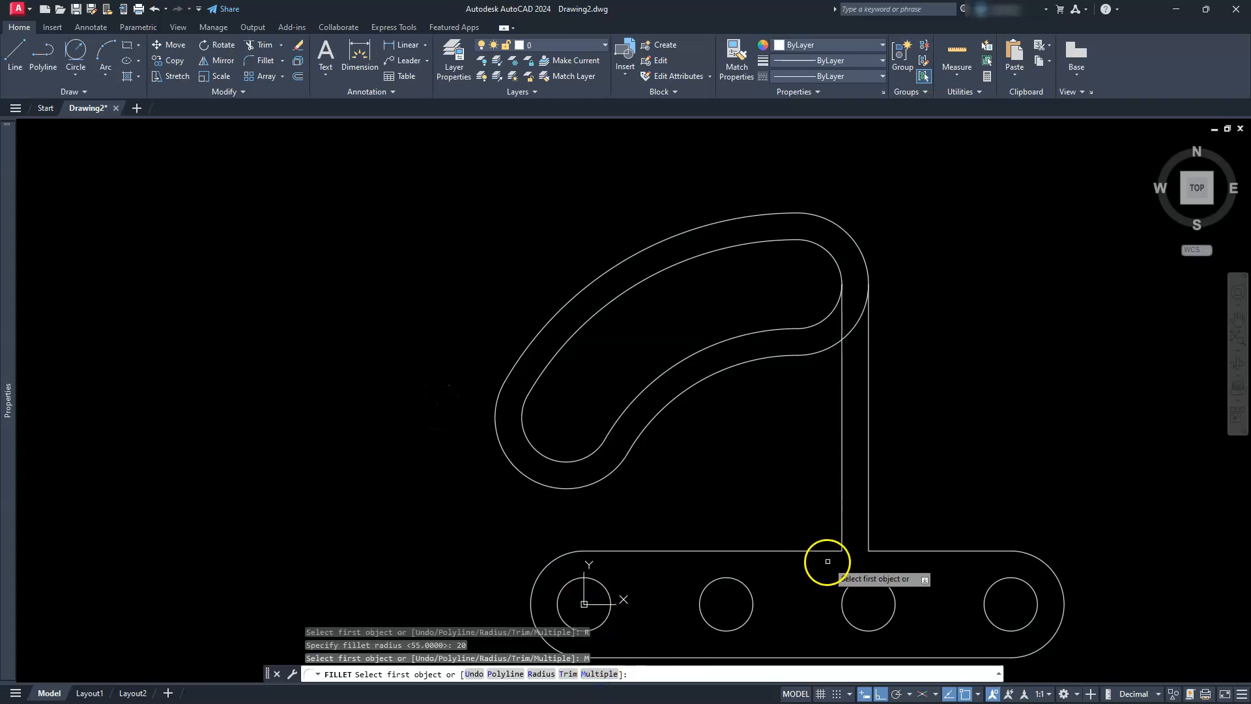
left_click(820, 552)
left_click(843, 526)
left_click(867, 515)
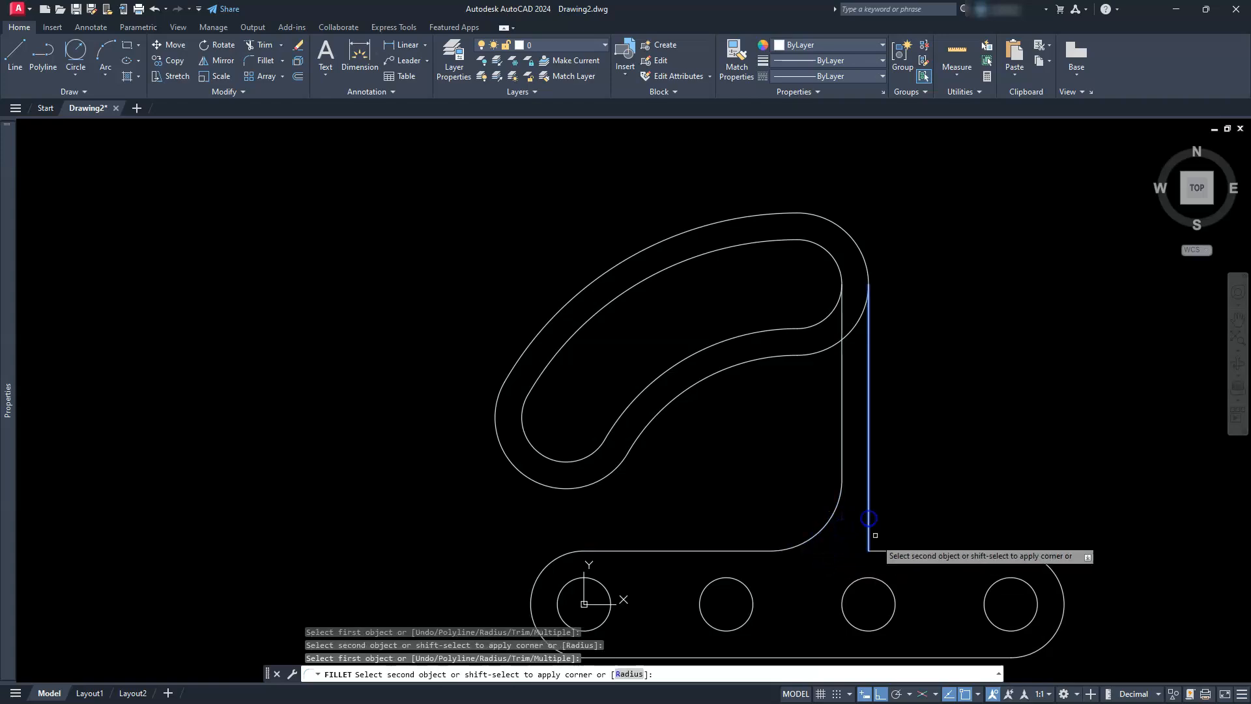
left_click(887, 550)
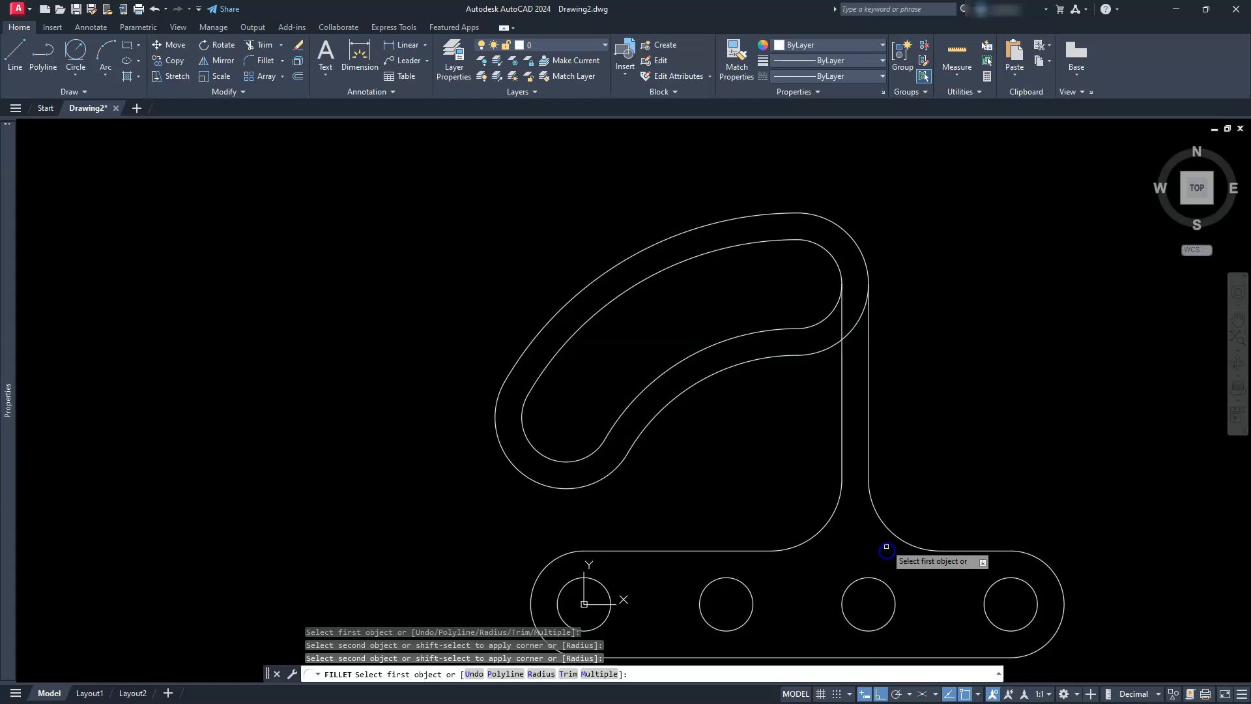
key("Escape")
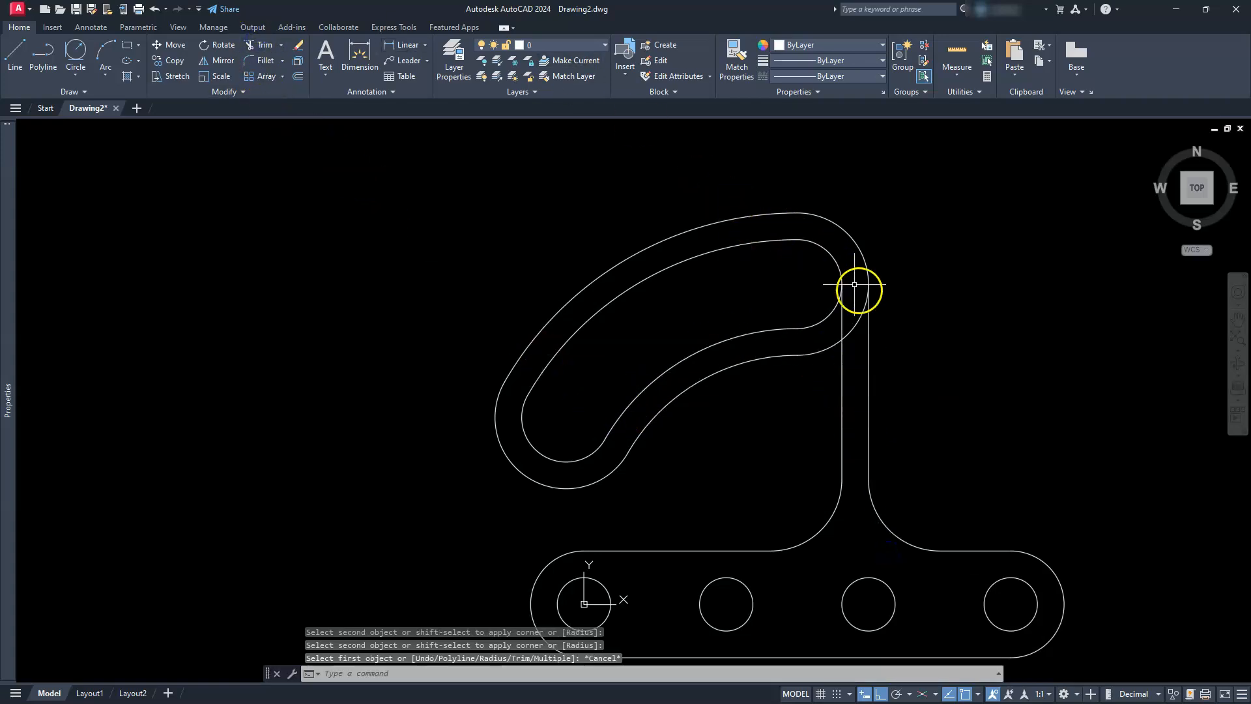
Trim the inner web line's portion inside the curved arm and the arm outline's portion between the two web lines.
left_click(262, 46)
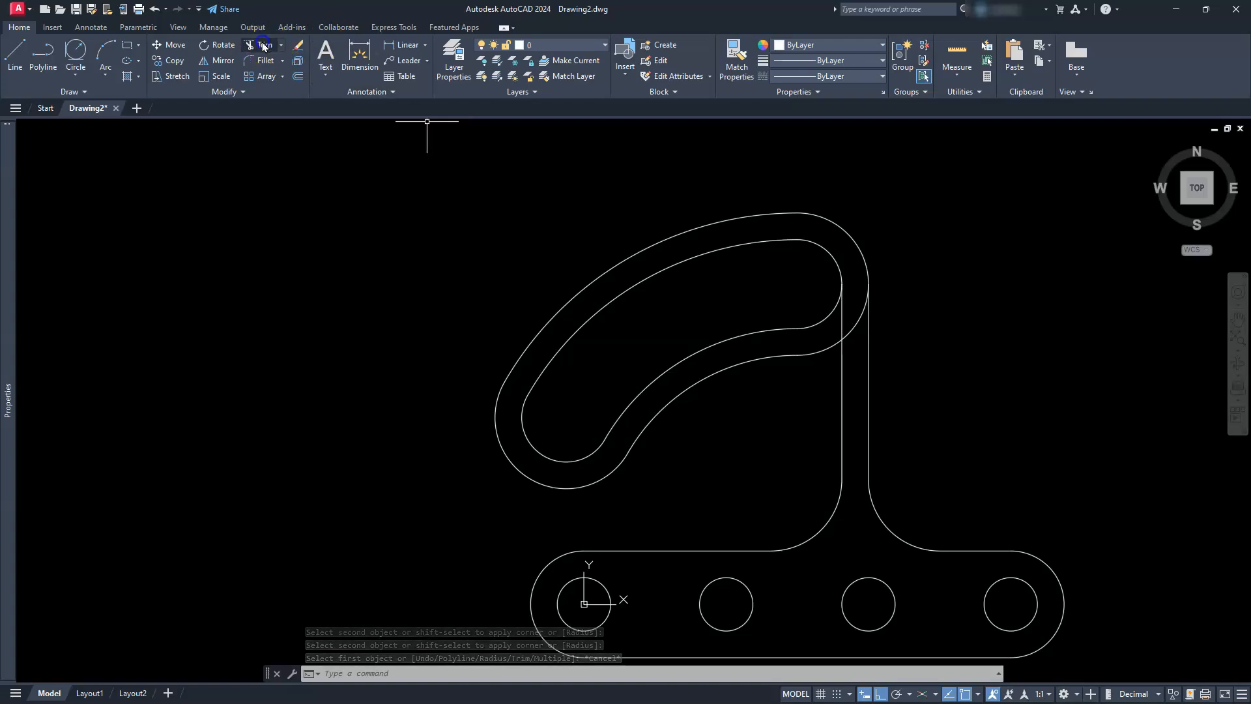
left_click(843, 316)
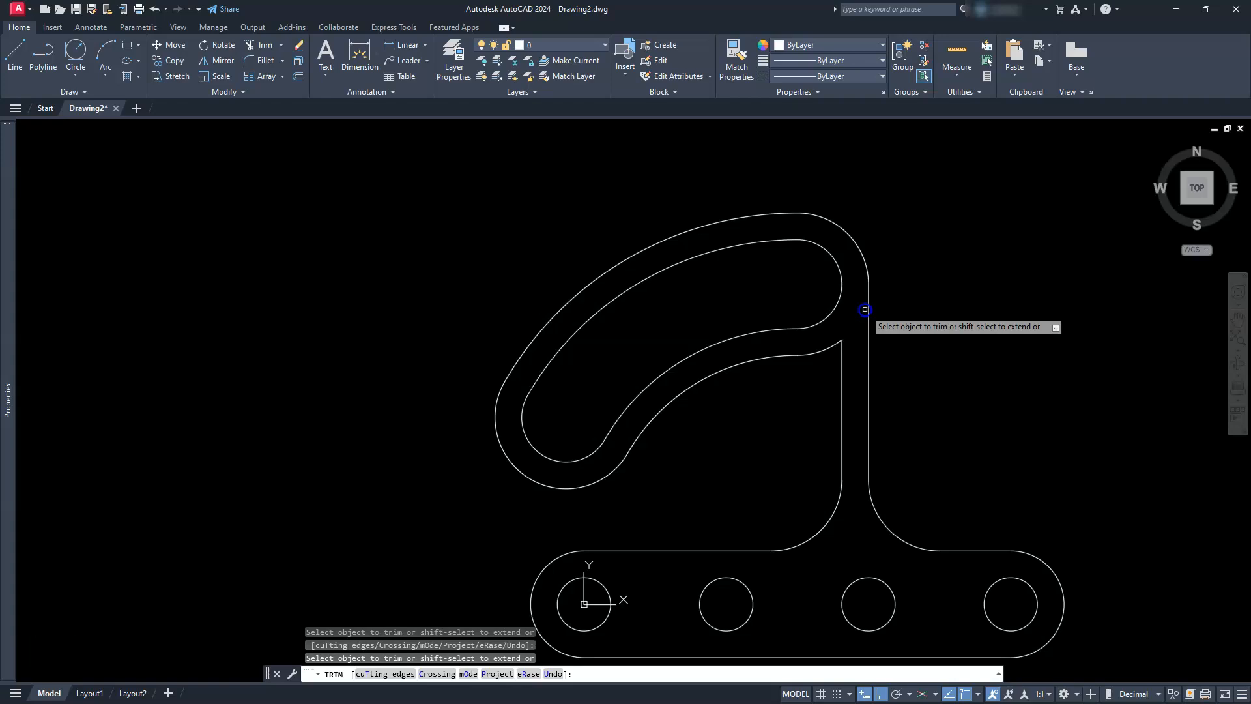
key("Escape")
key("Escape")
Draw vertical construction lines through the curved arm's leftmost point, the web's outer edge and the bar's right end.
scroll(875, 417, "down", 2)
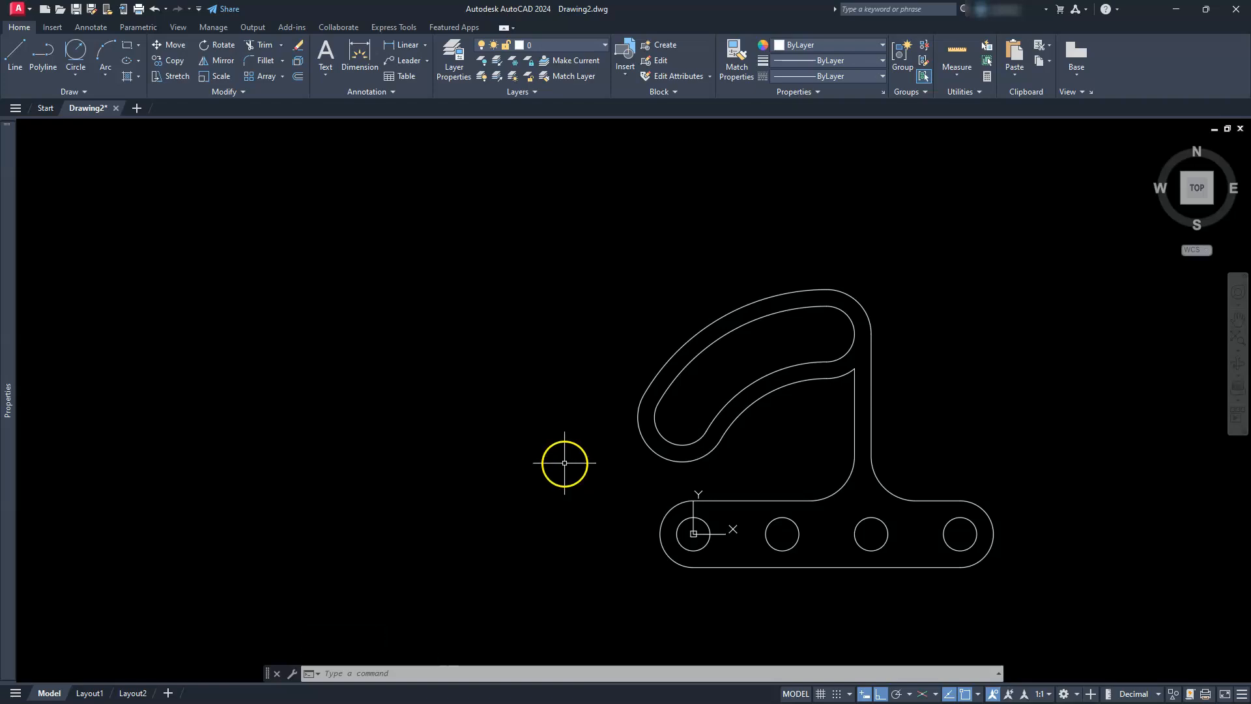
left_click(65, 92)
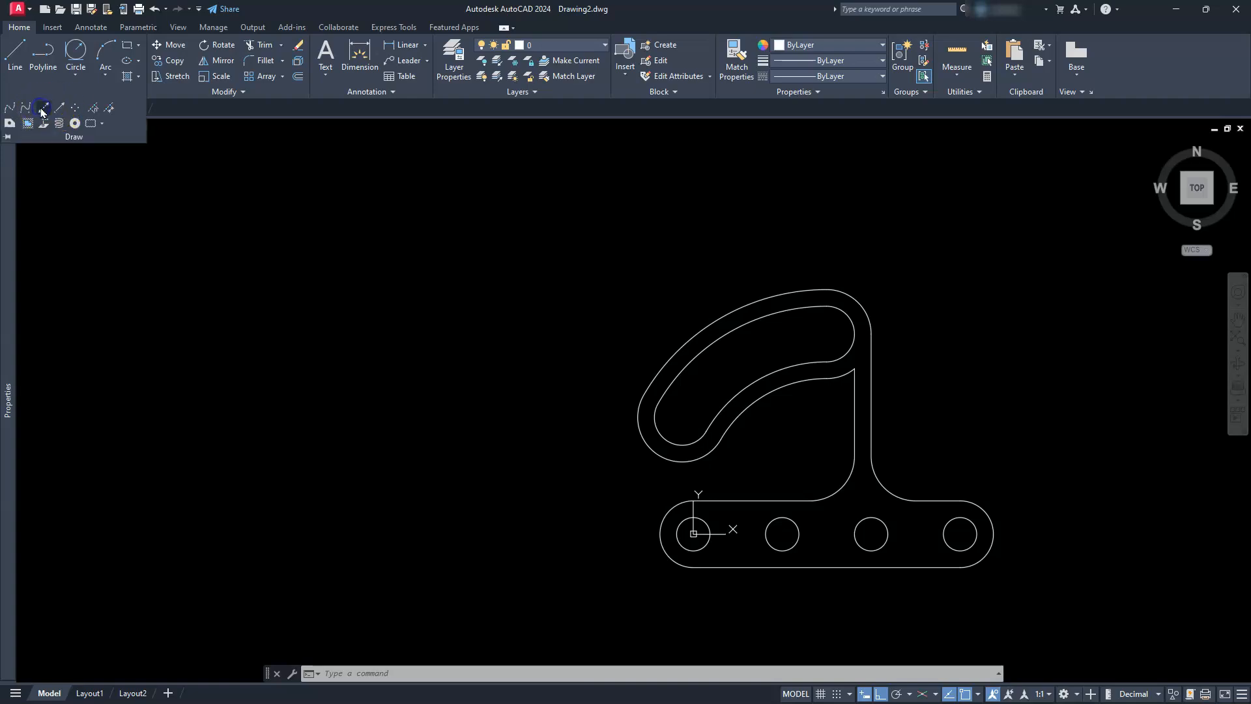
left_click(42, 109)
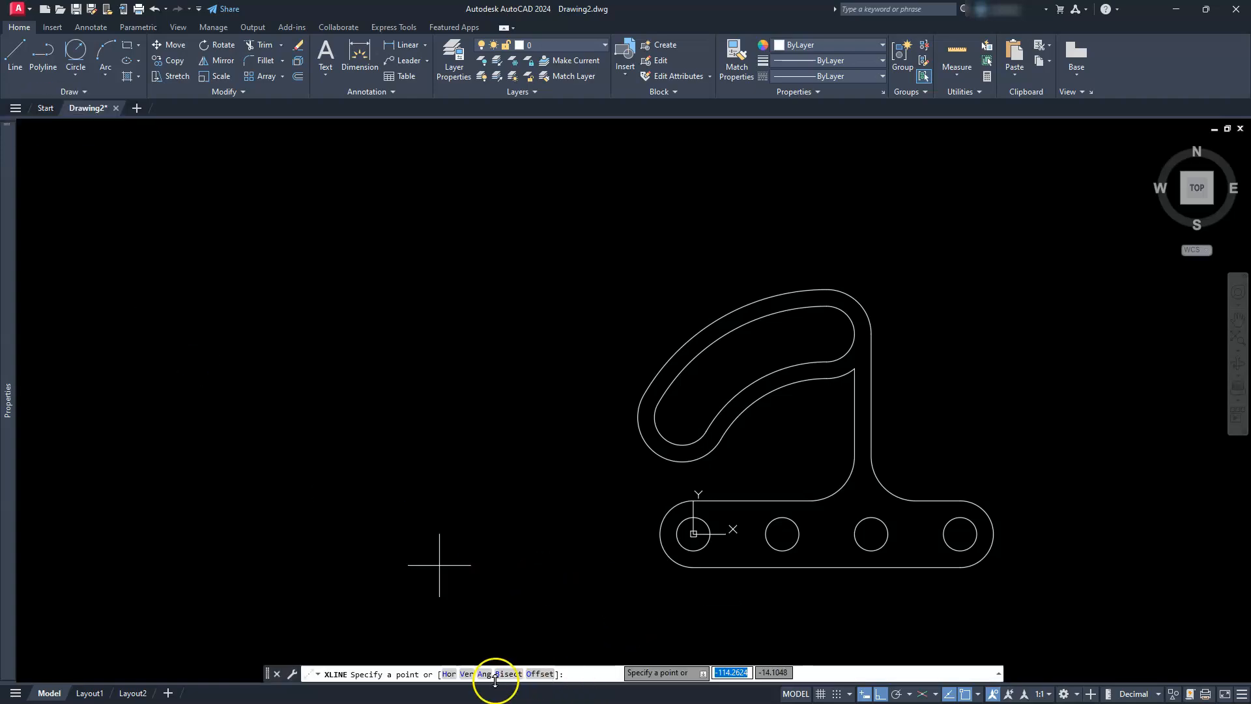
left_click(465, 674)
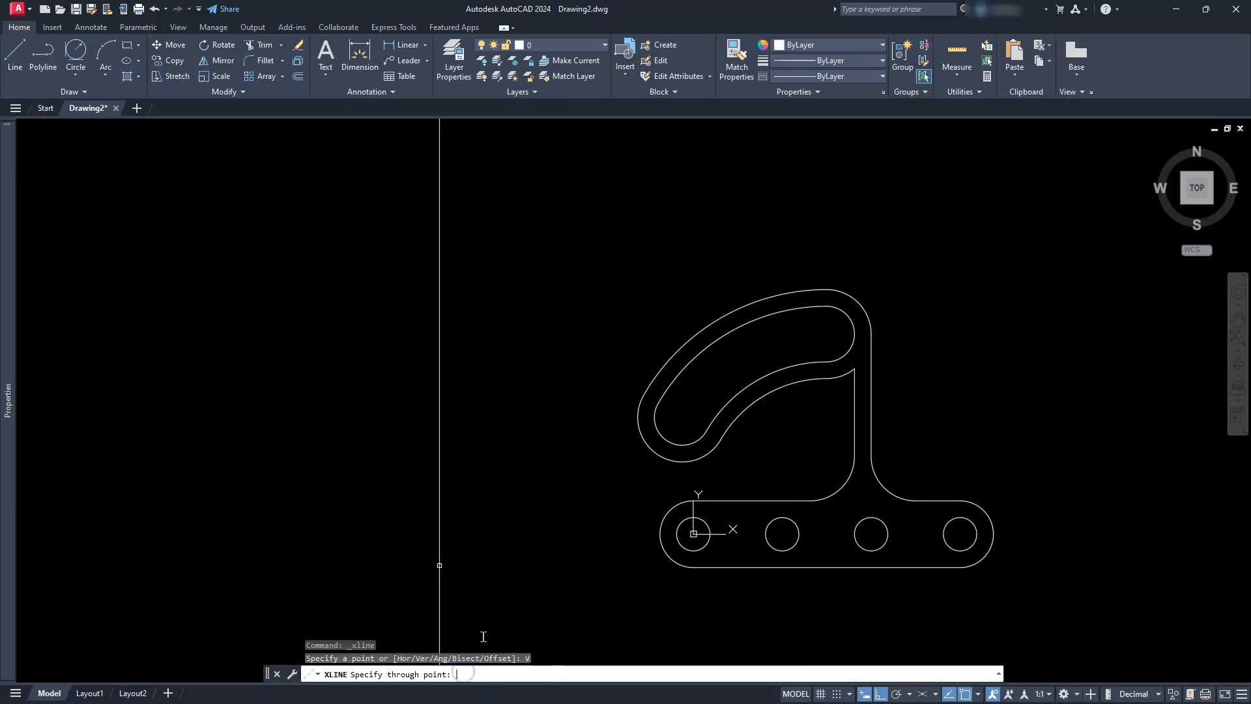
left_click(638, 417)
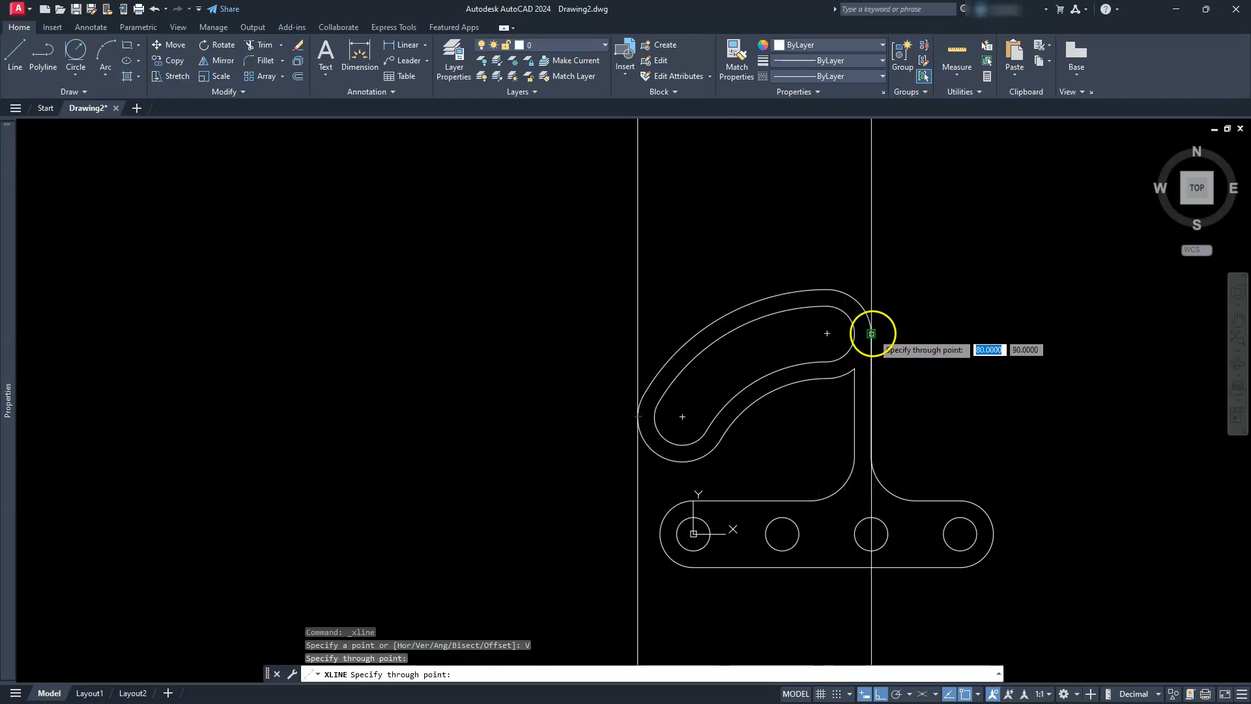
left_click(871, 333)
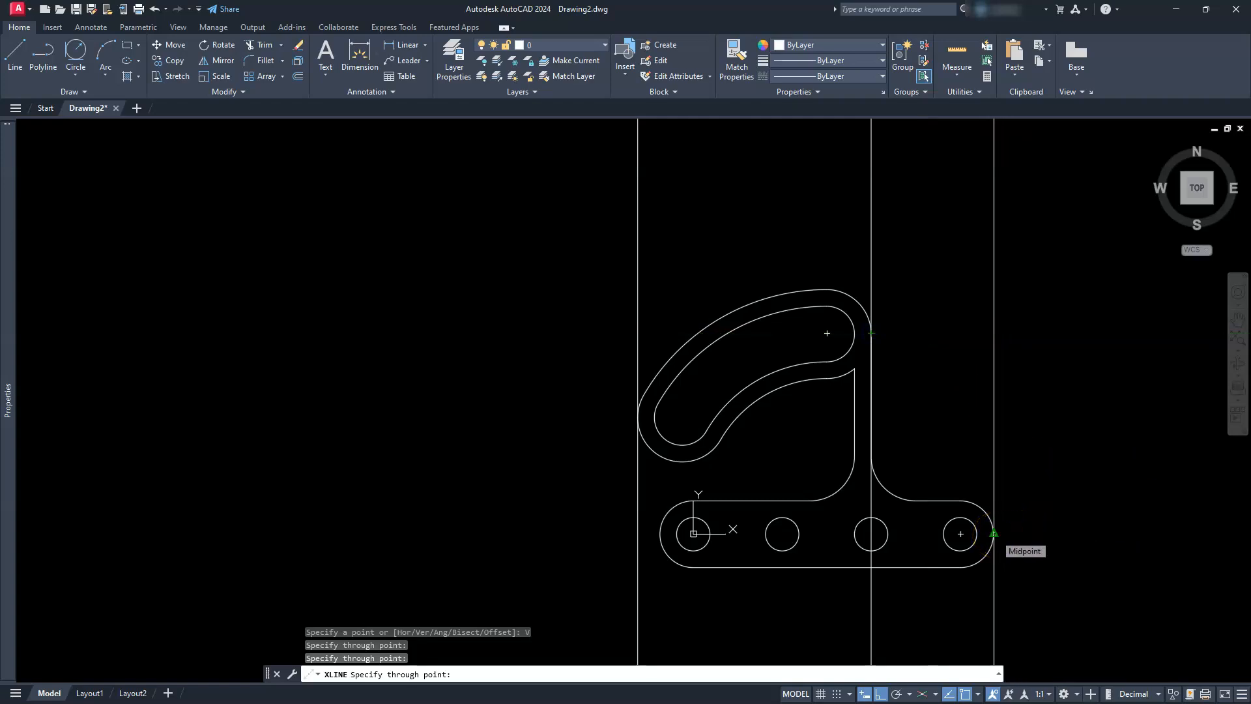
left_click(993, 534)
middle_click_drag(639, 425, 611, 592)
key("Escape")
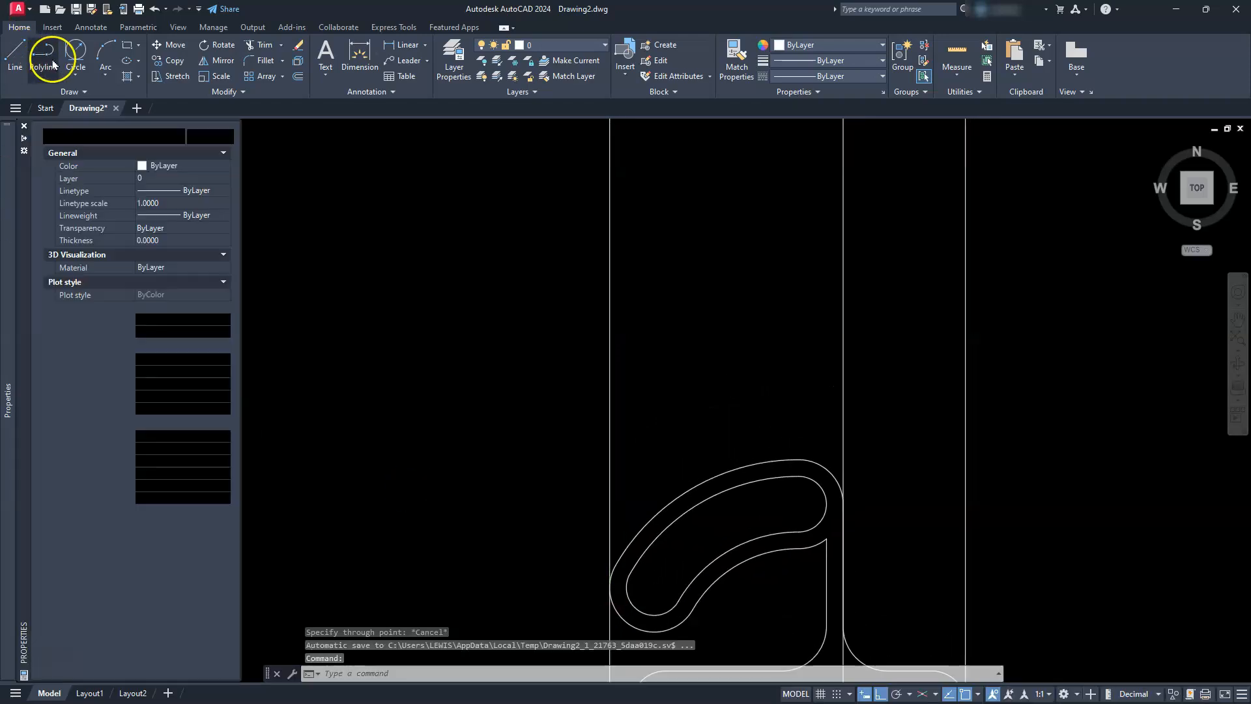
Draw a horizontal line above the curved arm that crosses all three vertical construction lines.
left_click(17, 51)
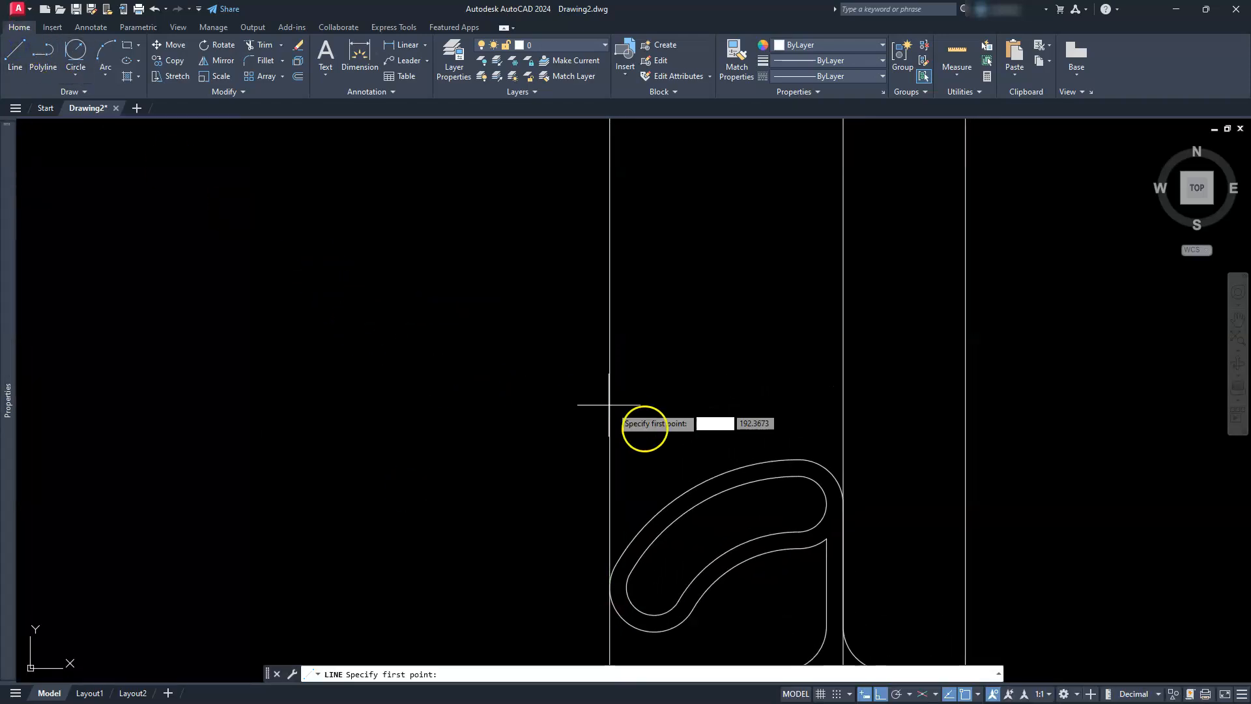
left_click(554, 362)
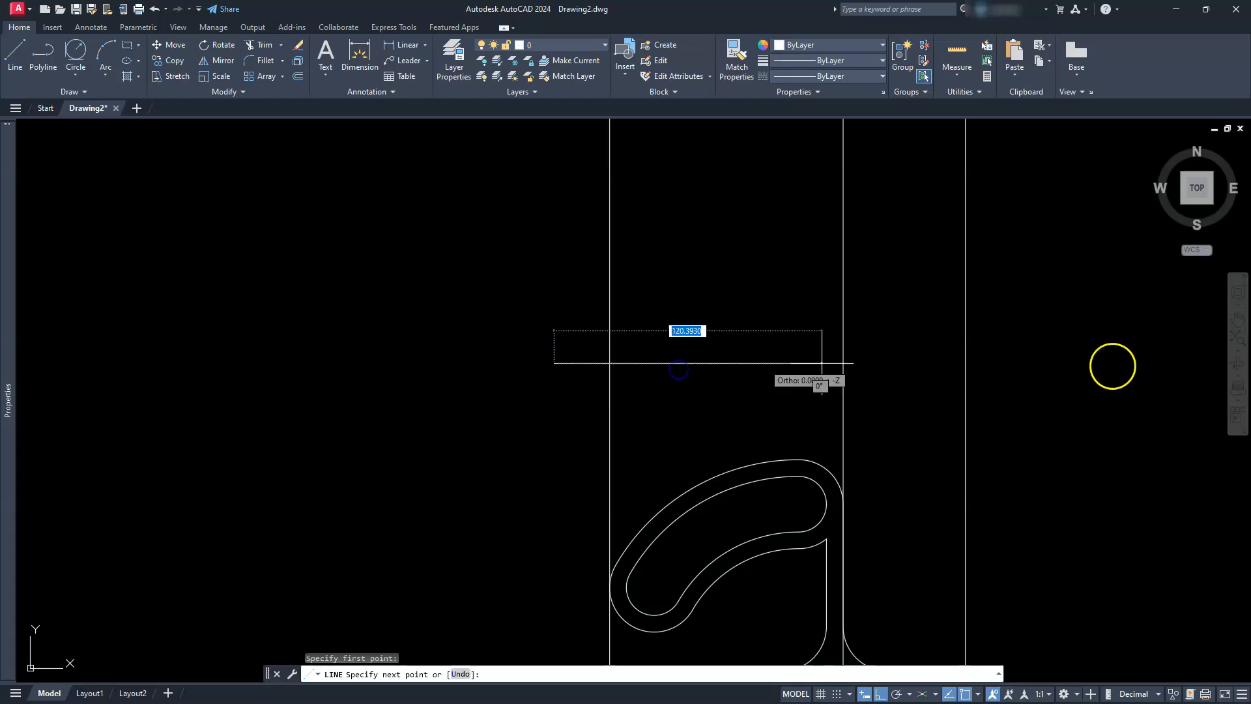
left_click(1081, 363)
key("Escape")
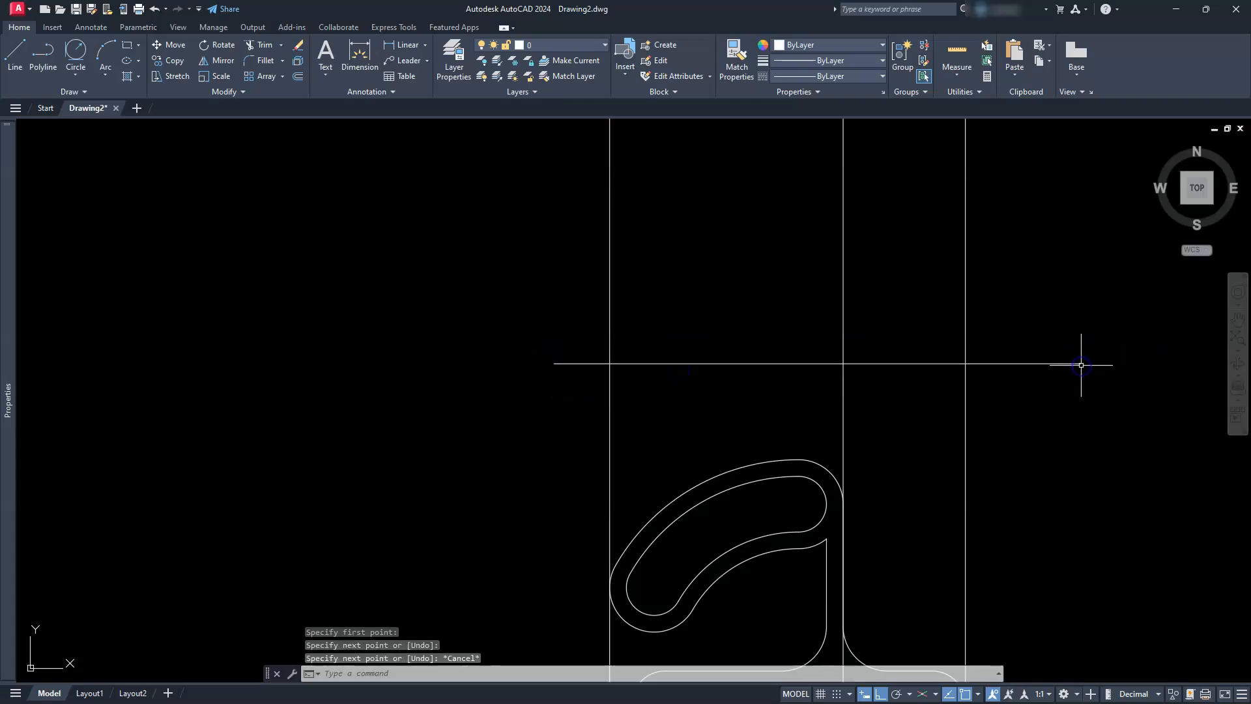
Offset the horizontal line upward by 30.
left_click(298, 77)
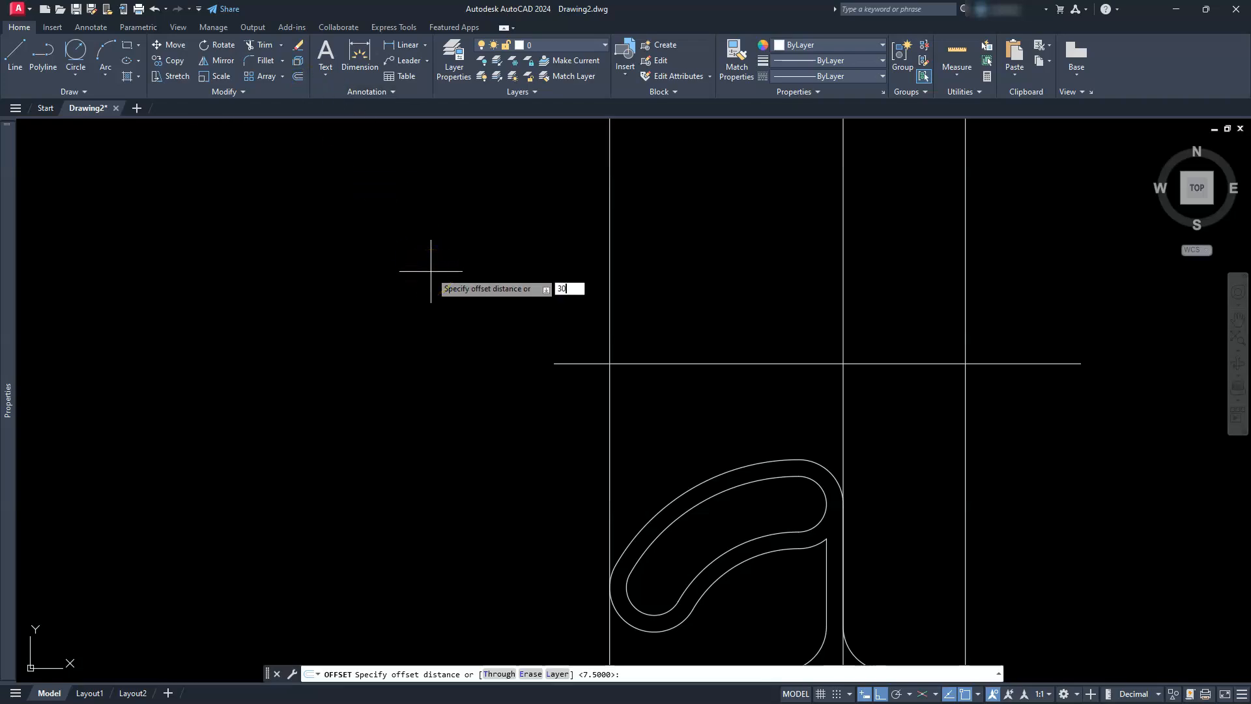
key("Return")
left_click(652, 363)
left_click(662, 247)
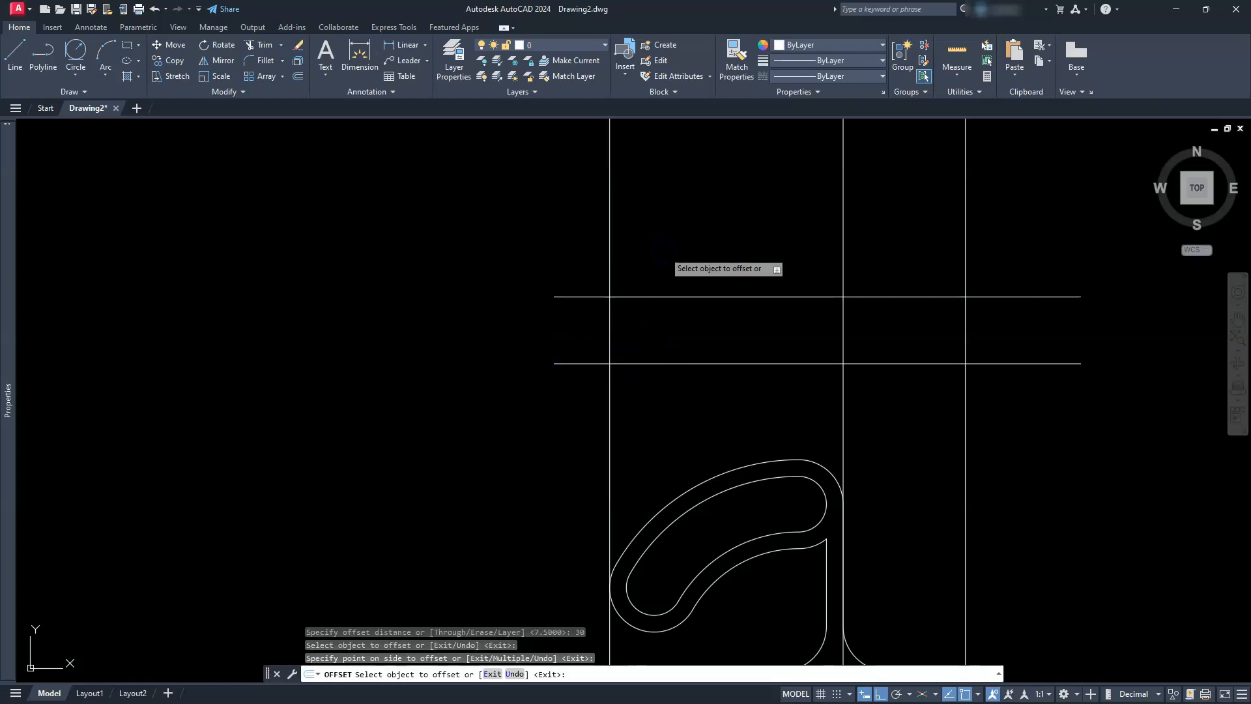
key("Escape")
key("Escape")
key("Escape")
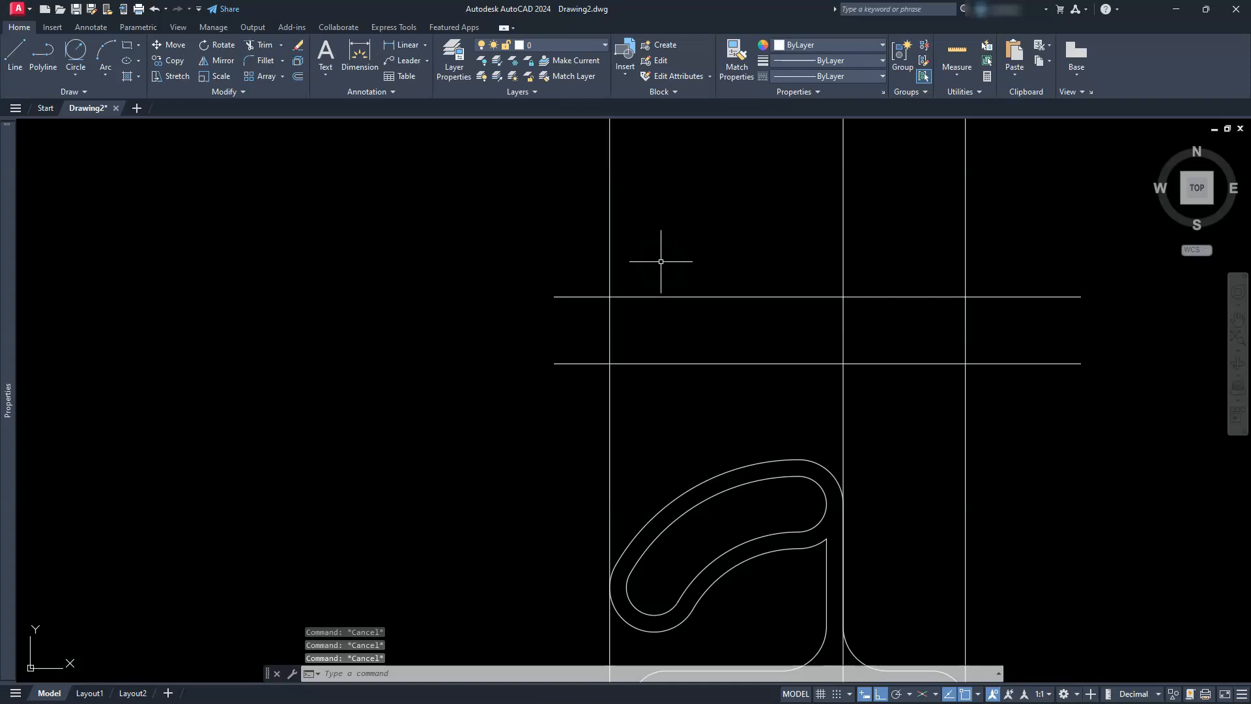
Use EXTRIM to cut the vertical construction lines above the upper horizontal line and below the lower one.
type("extrim")
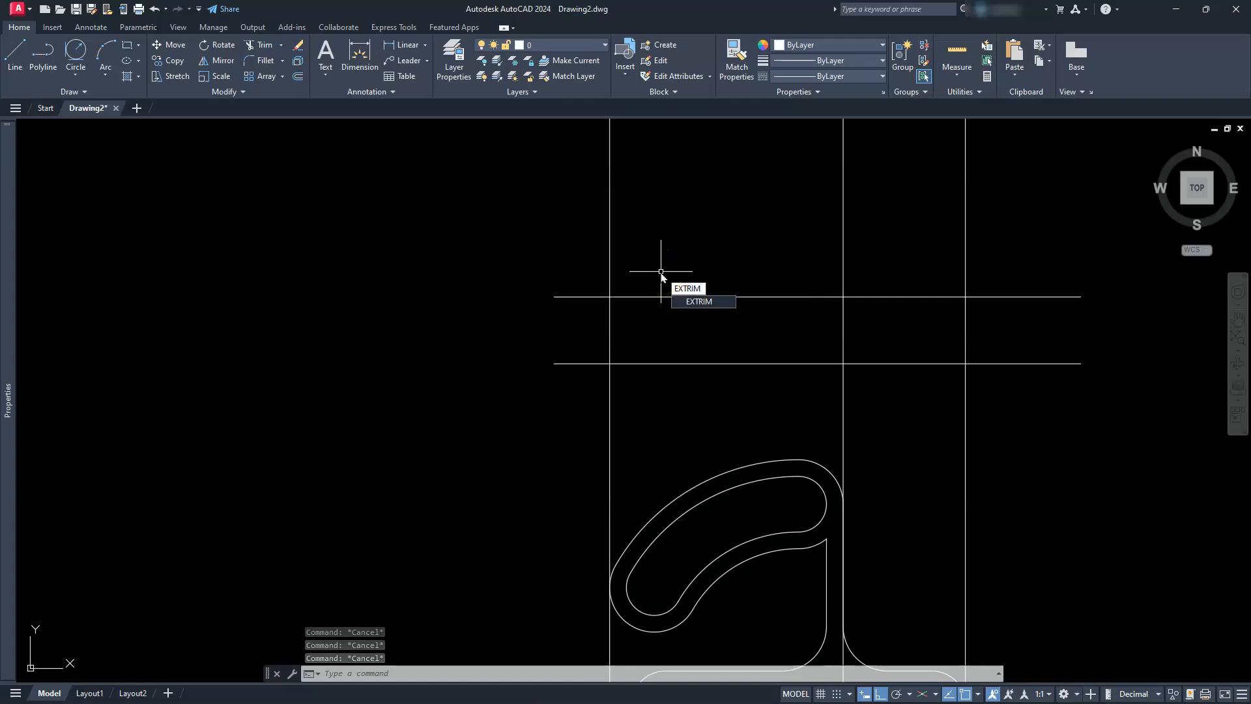
key("Return")
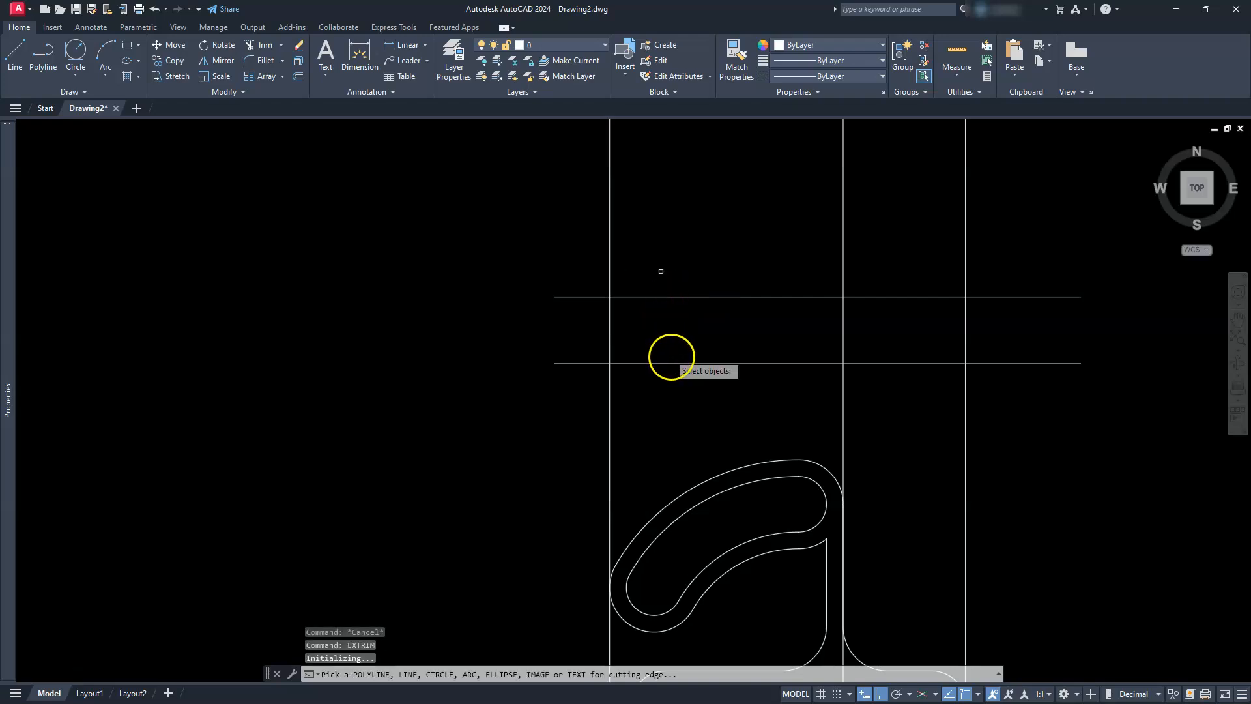
left_click(716, 297)
left_click(719, 220)
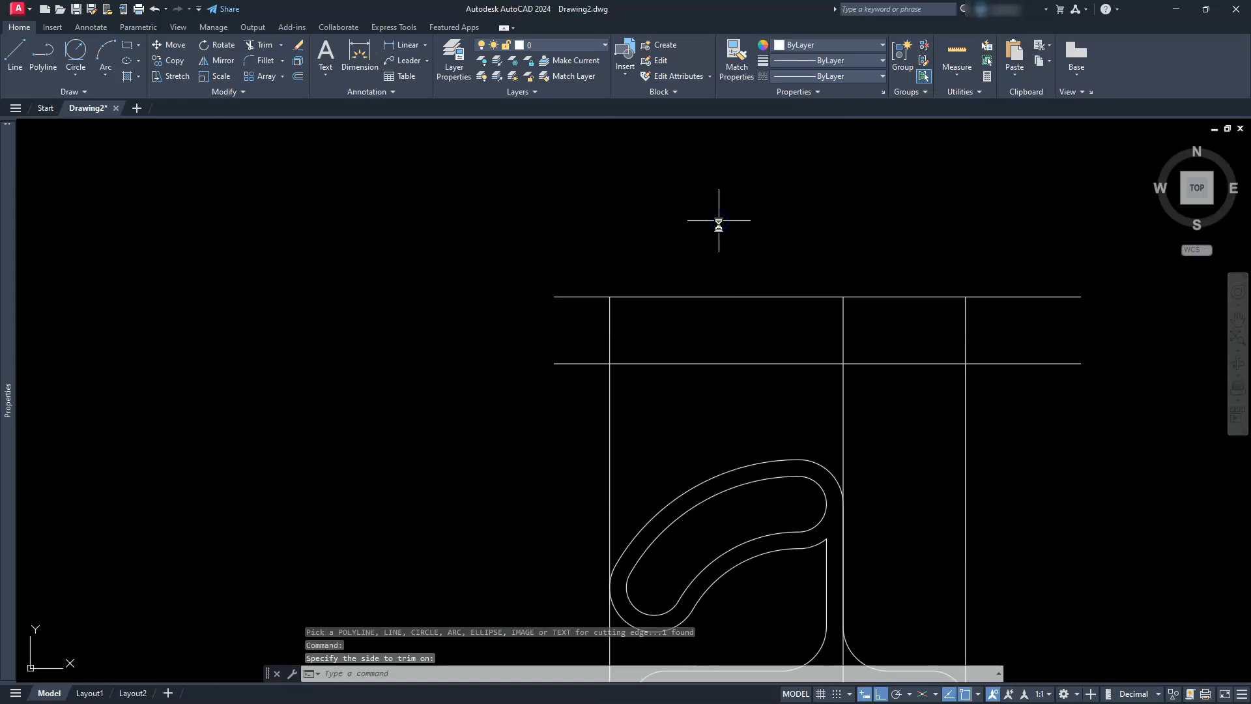
key("Return")
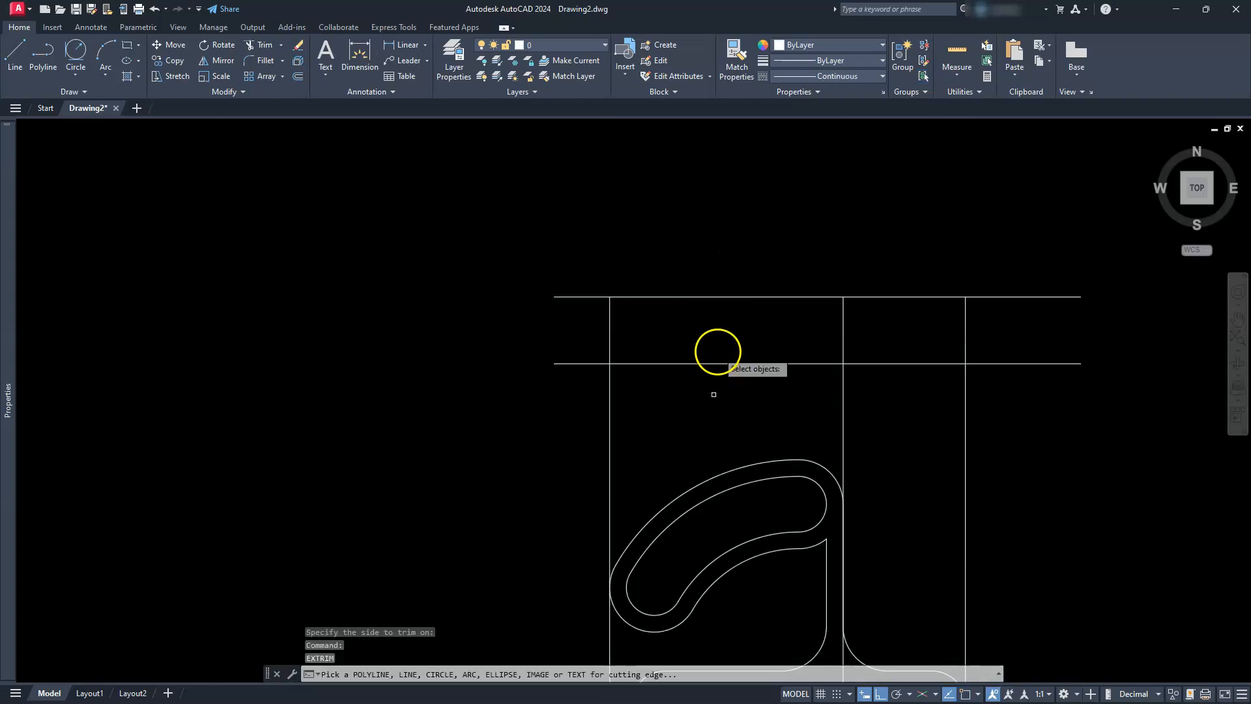
left_click(719, 363)
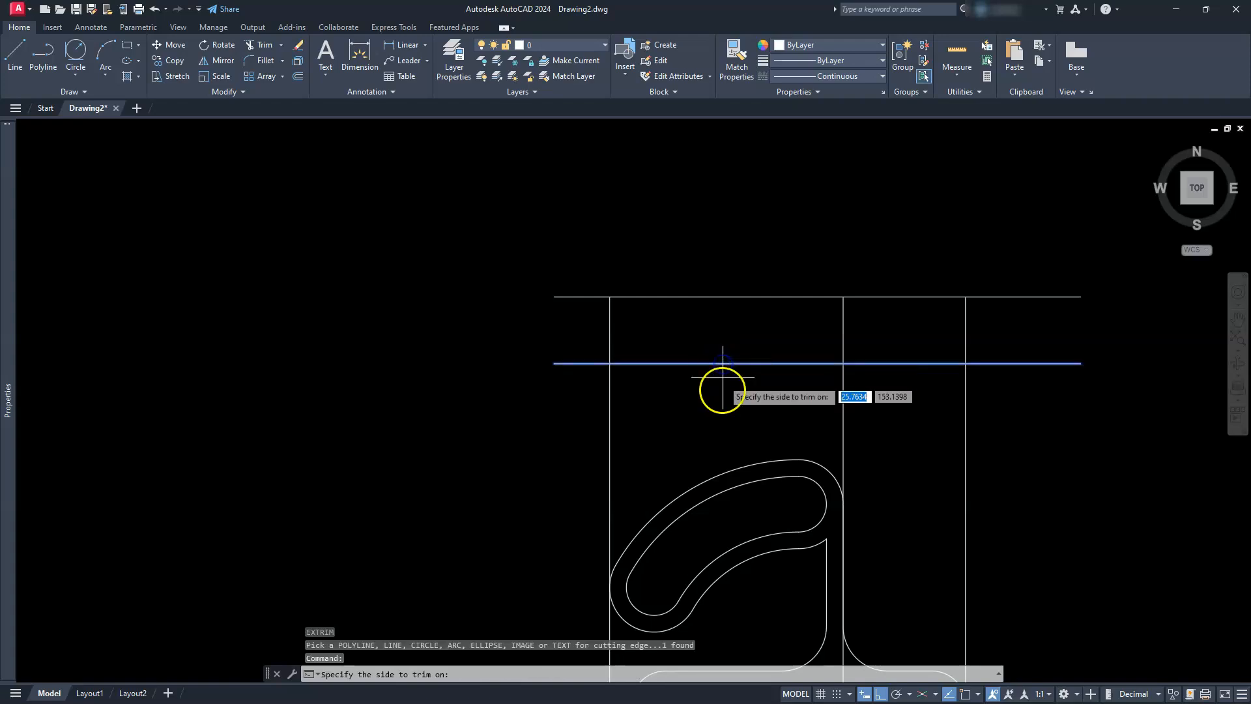
left_click(721, 409)
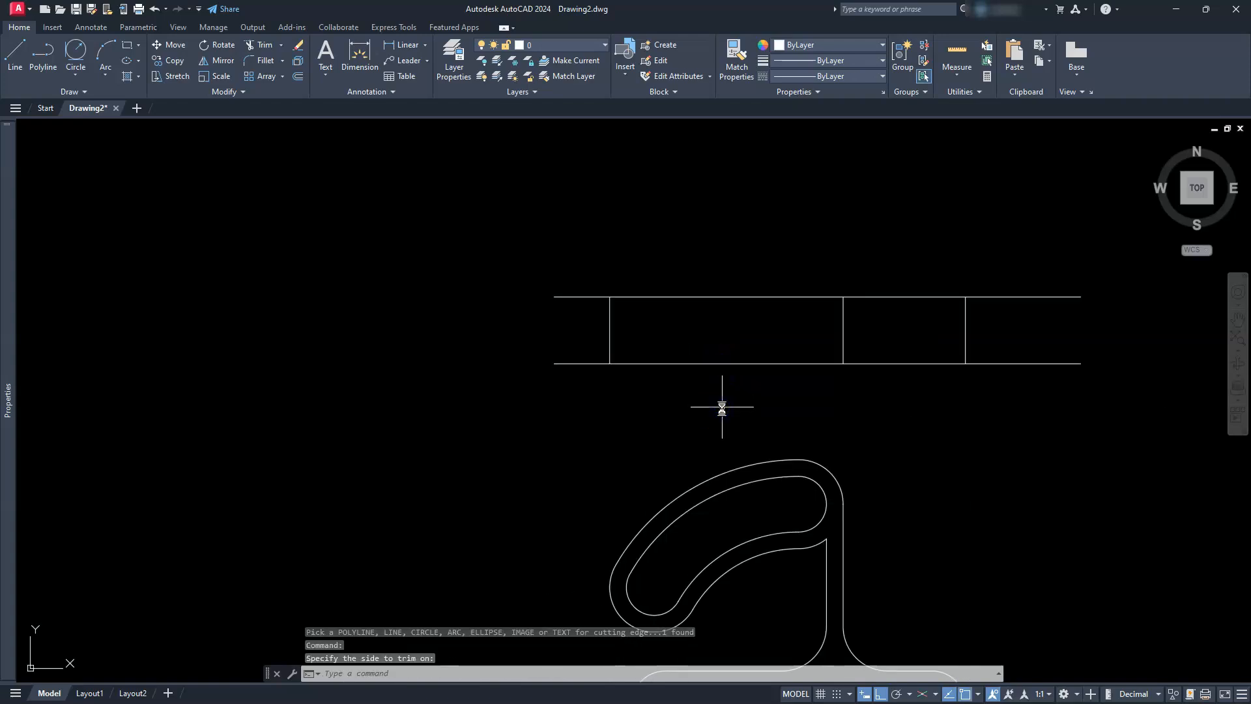
Use EXTRIM to cut both horizontal lines outside the leftmost and rightmost vertical lines, closing the rectangular view.
key("Return")
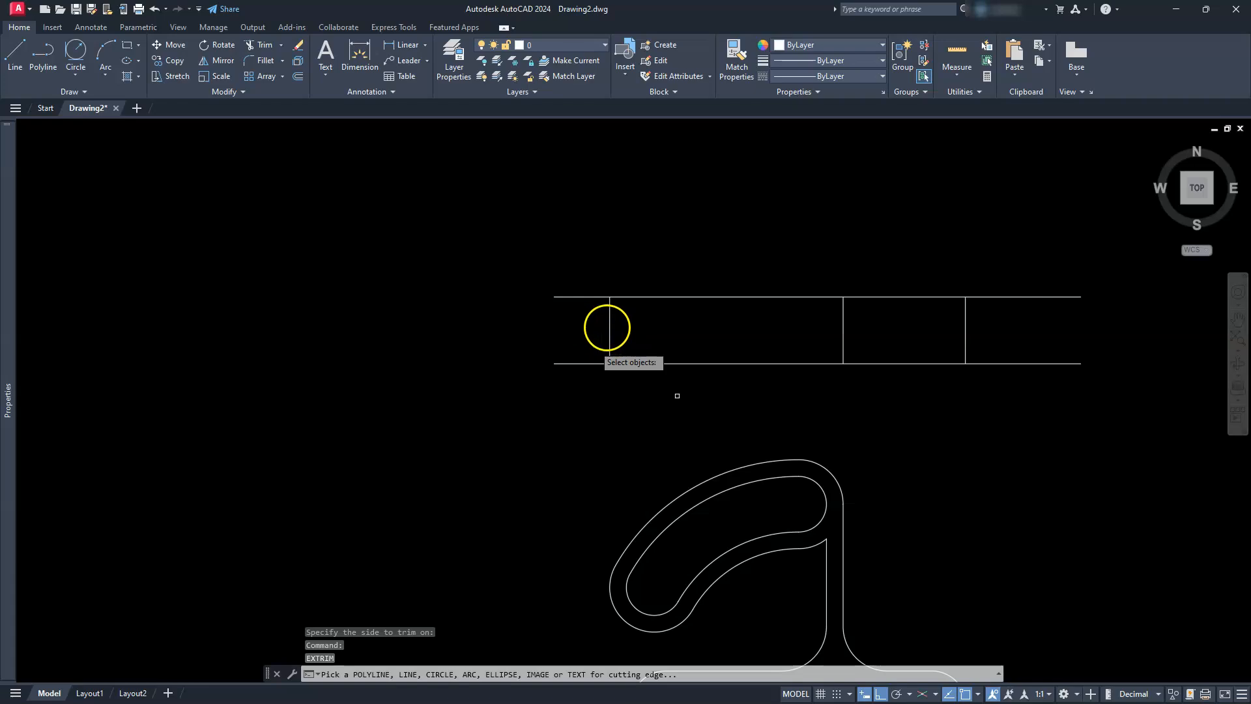
left_click(609, 325)
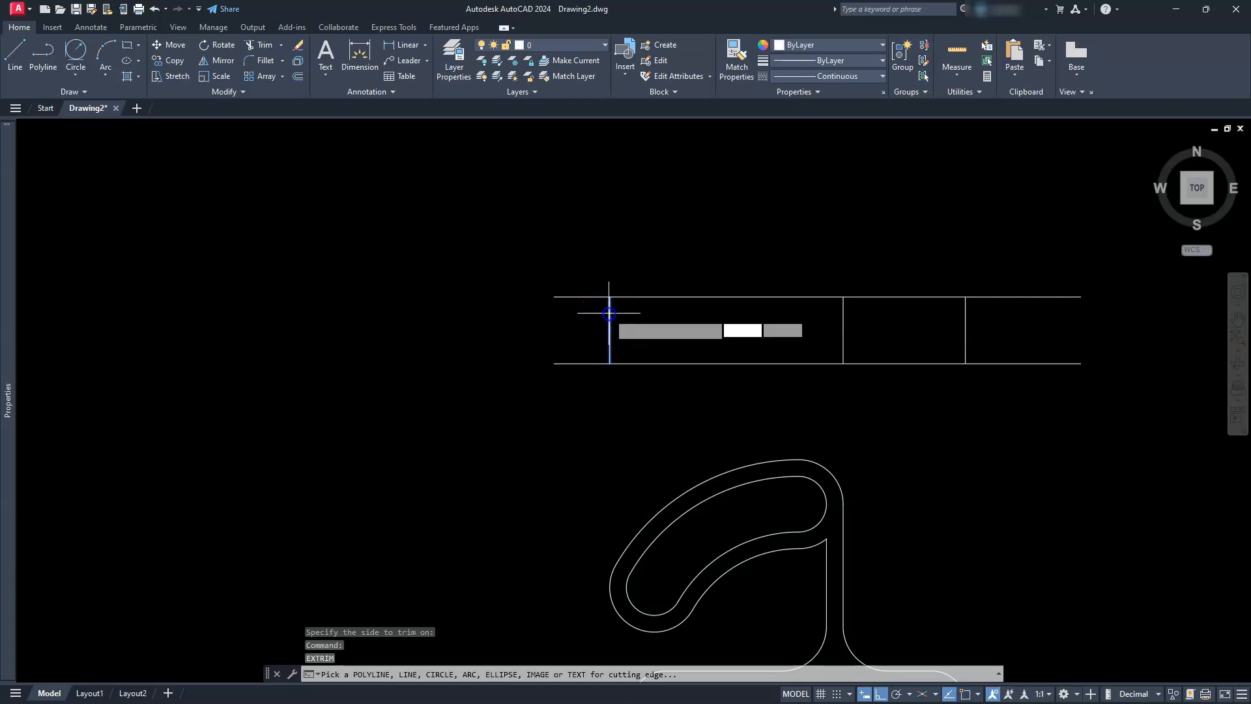
left_click(518, 330)
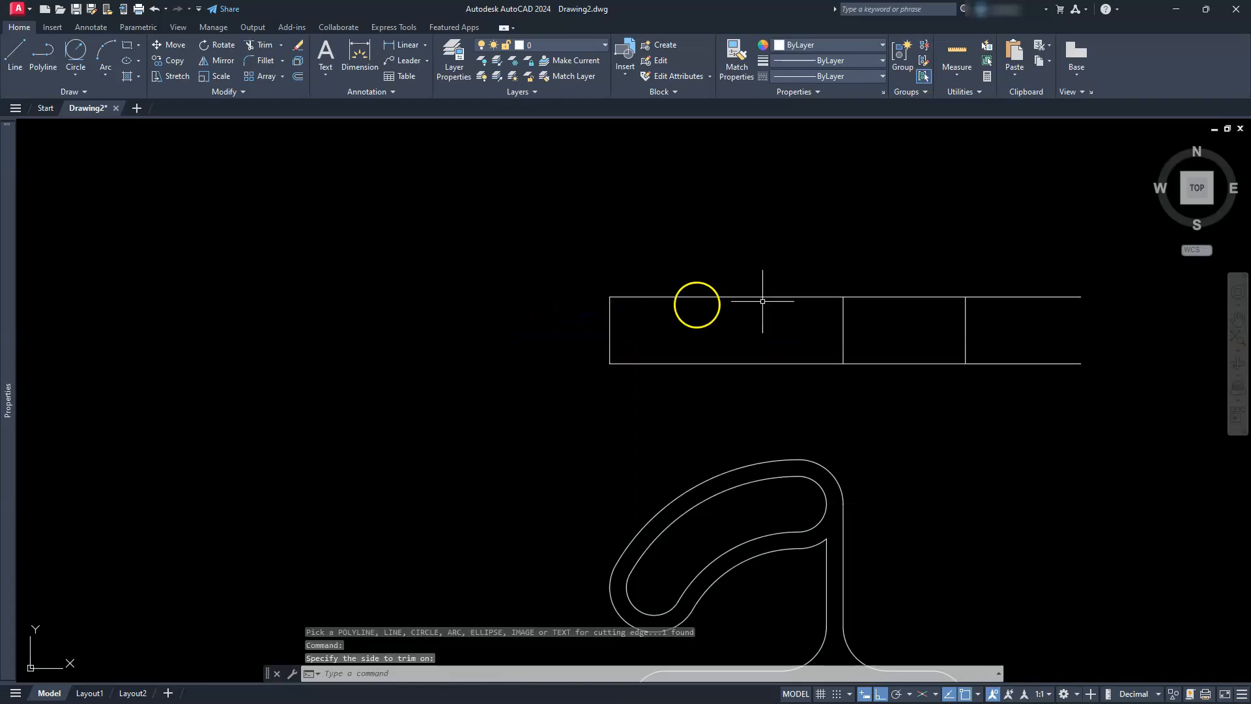
key("Return")
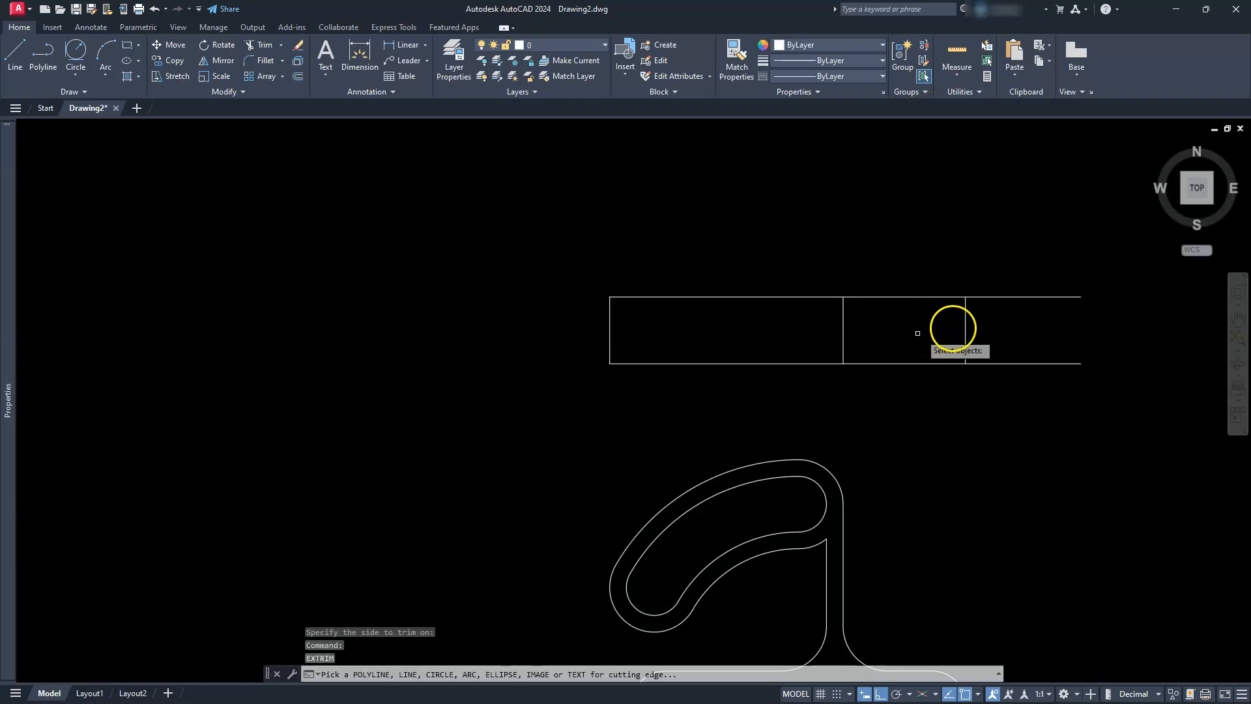
left_click(964, 328)
left_click(1056, 330)
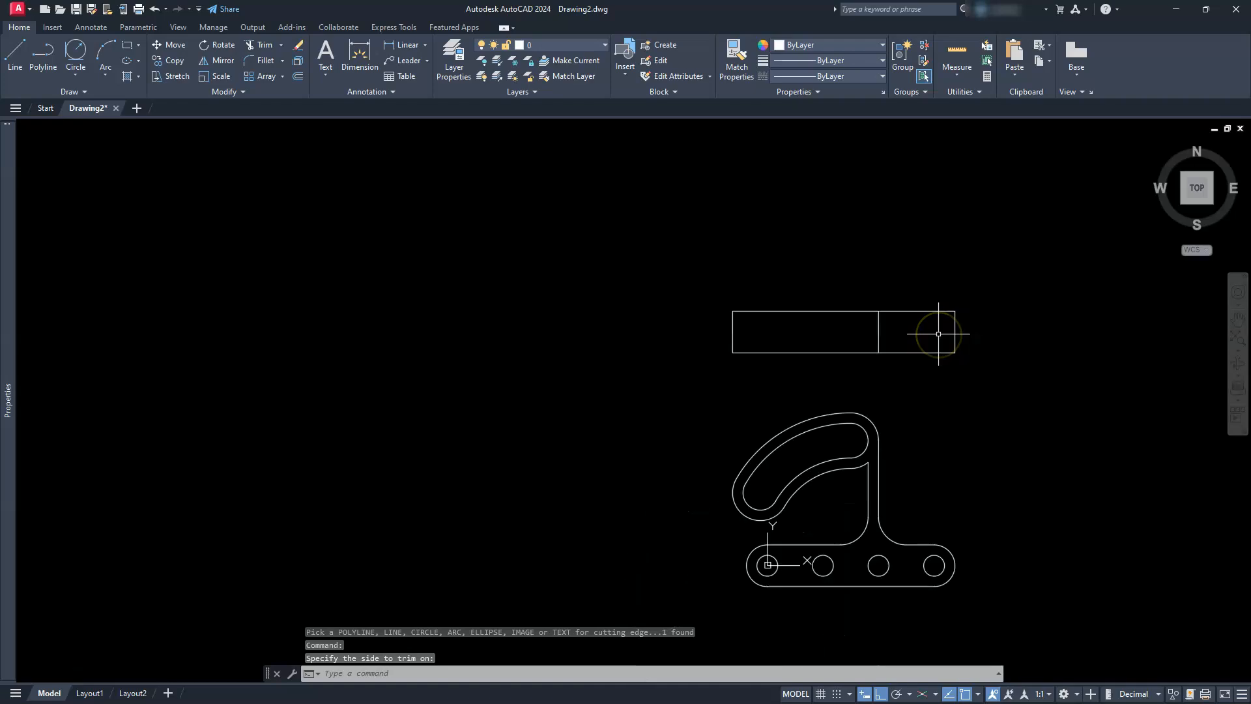
key("Escape")
key("Escape")
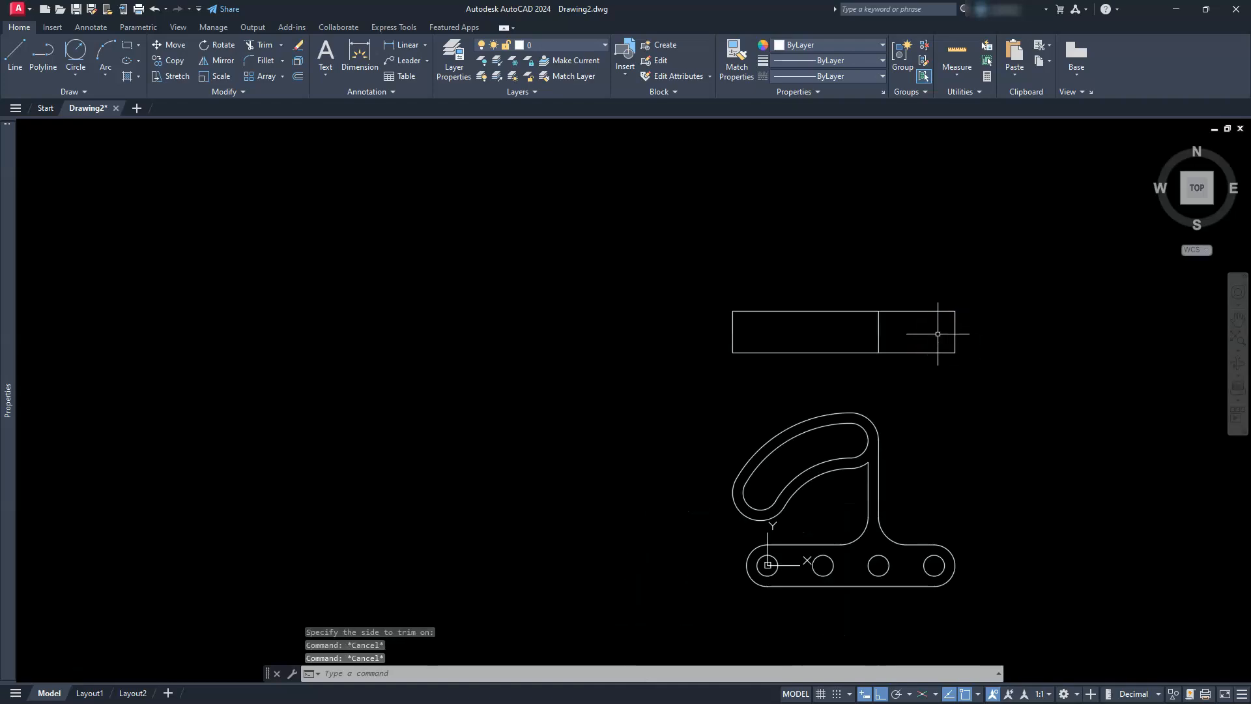
Move the whole divided rectangle straight up, farther away from the part's front view.
type("m")
key("Return")
left_click(682, 403)
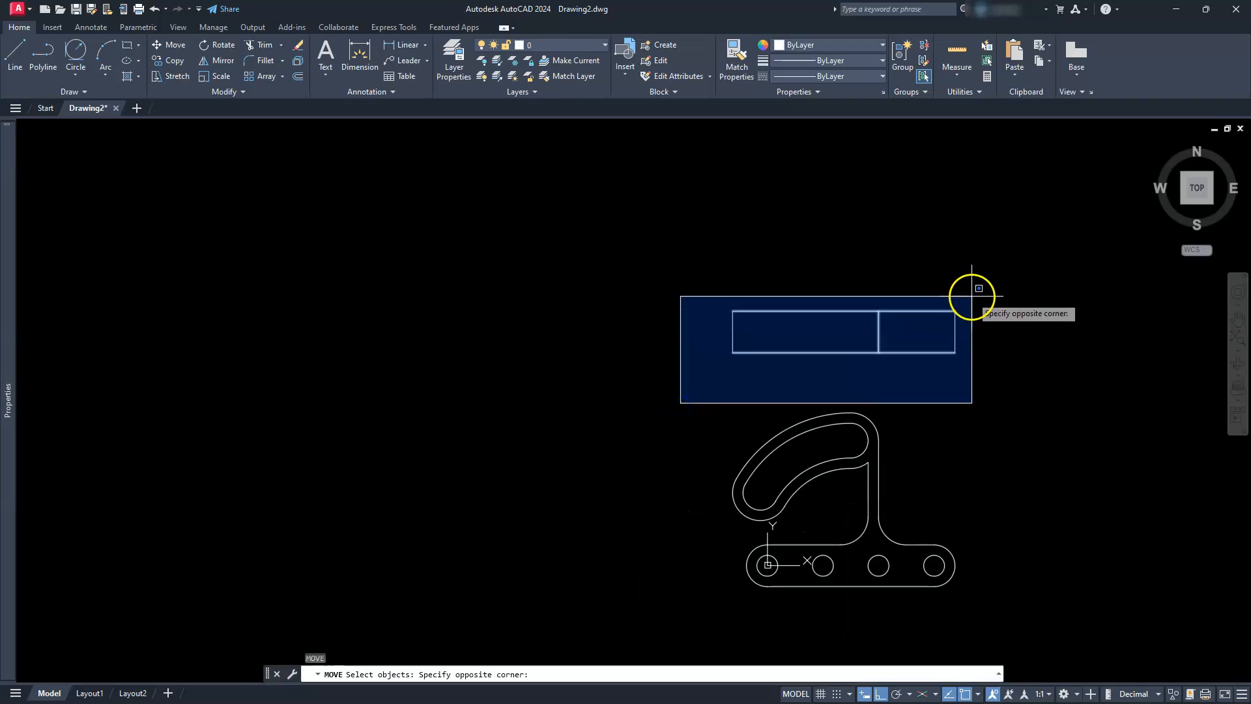
left_click(978, 288)
key("Return")
left_click(879, 311)
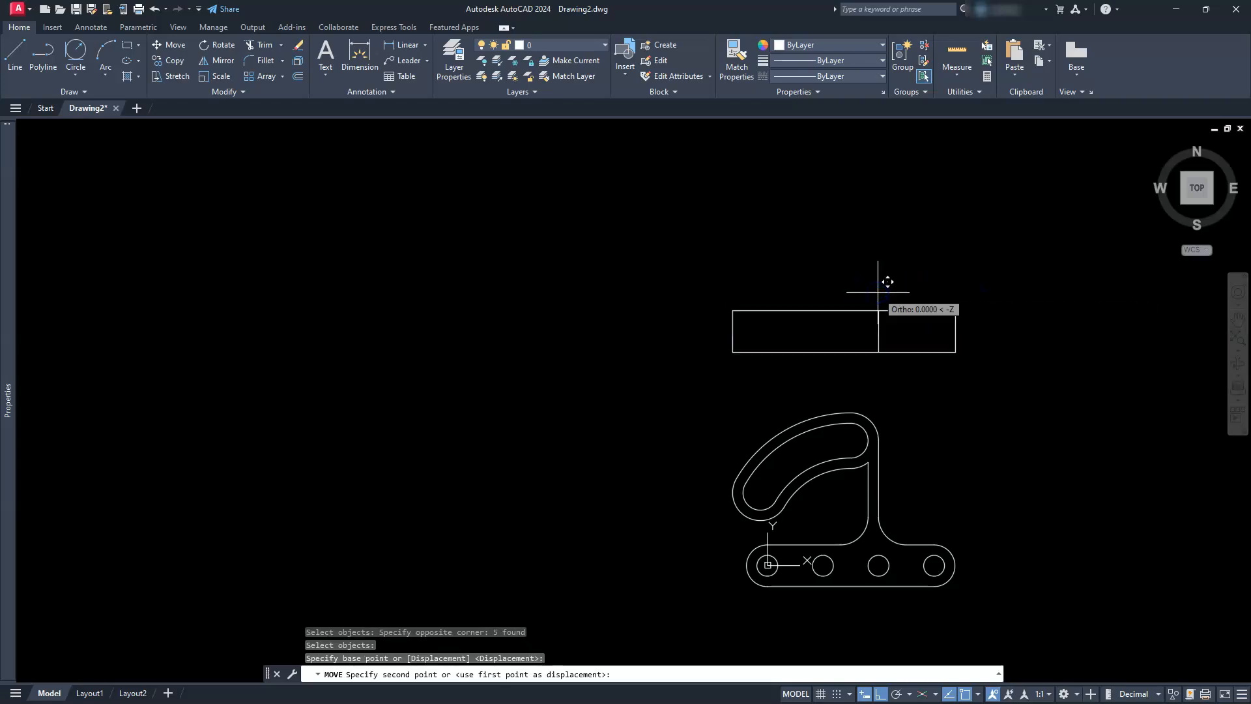
left_click(860, 283)
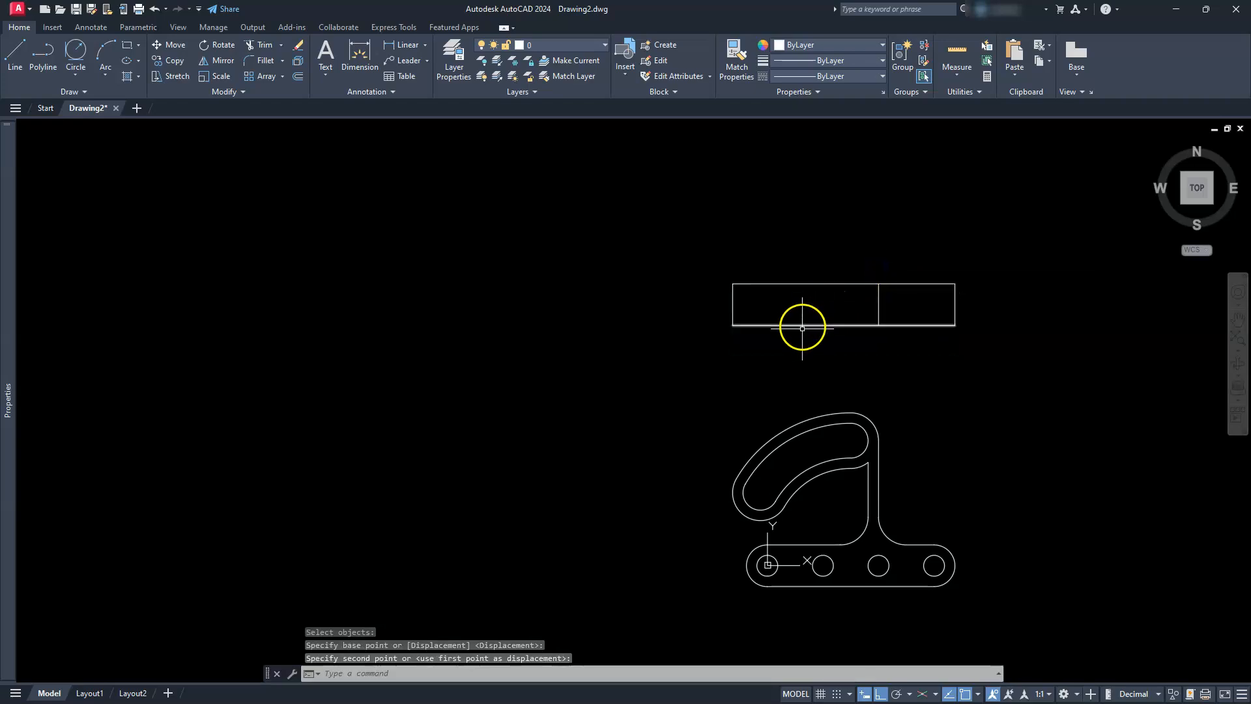
Check the divided rectangle's lengths and height with the quick Measure tool.
middle_click_drag(802, 328, 746, 374)
scroll(725, 378, "up", 2)
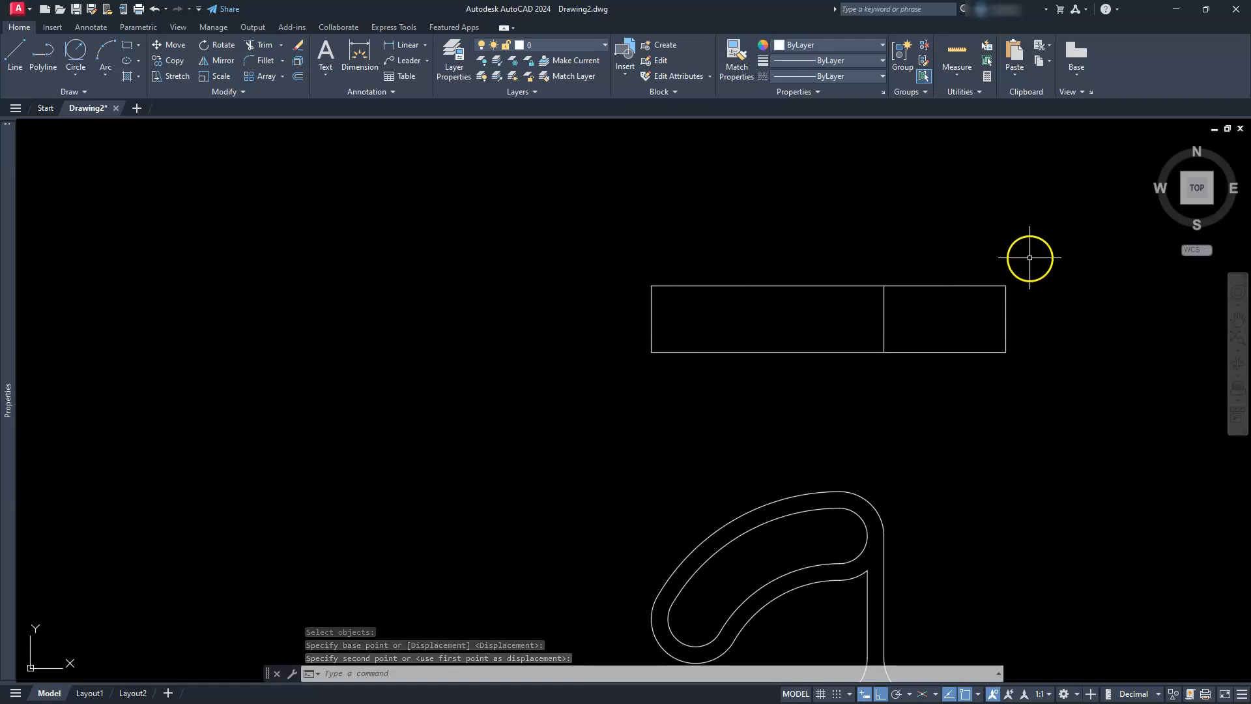
left_click(957, 50)
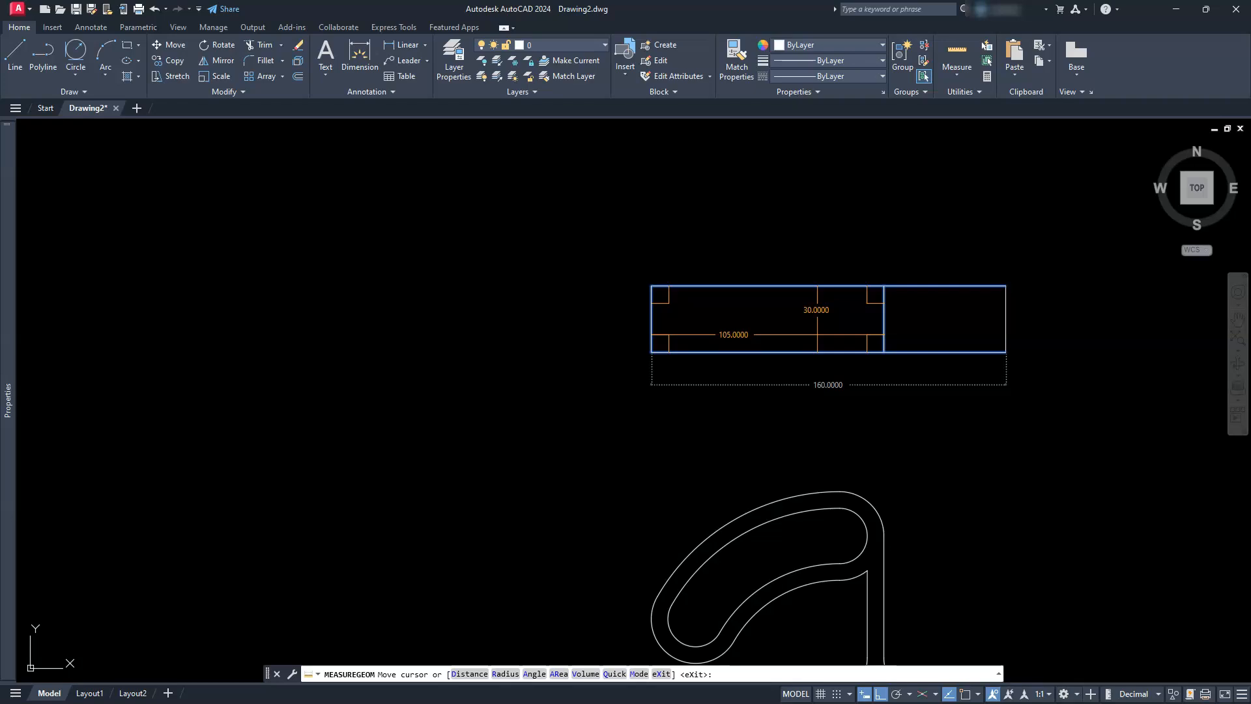
key("Escape")
key("Escape")
key("Escape")
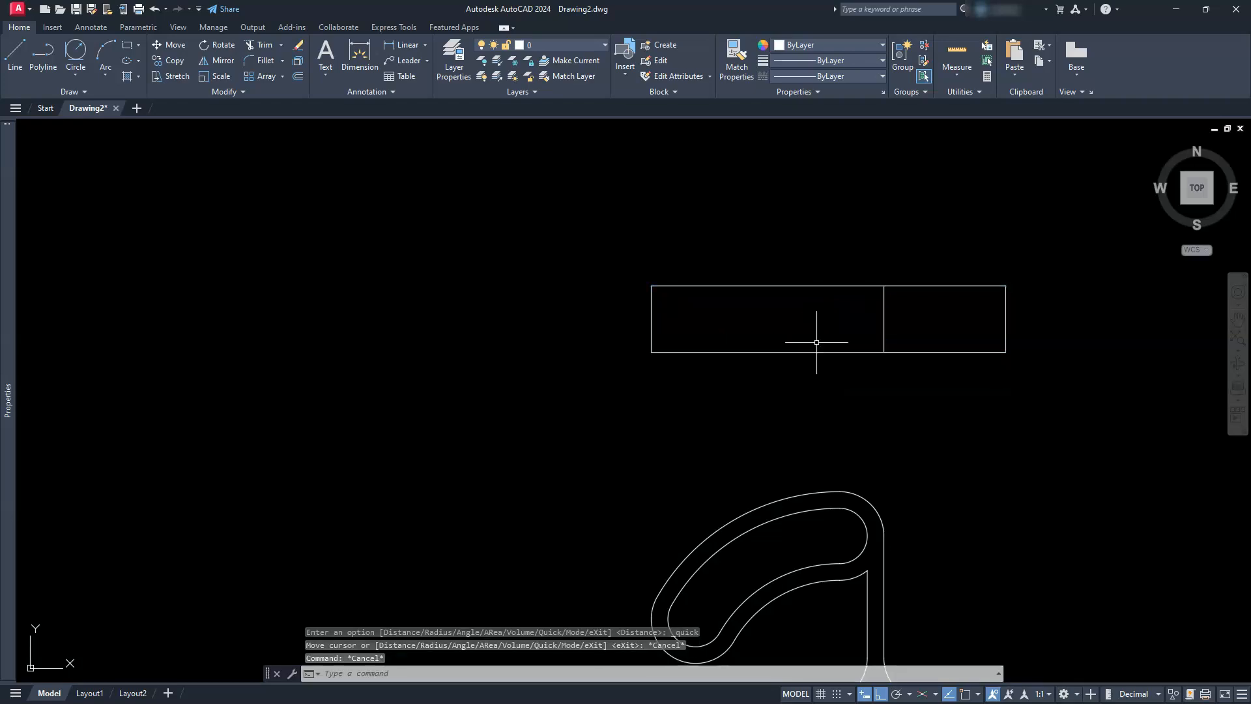
Turn on isometric drafting and set the active isoplane to Left, with free space beside the two views.
scroll(817, 339, "down", 4)
middle_click_drag(843, 419, 558, 362)
scroll(553, 361, "up", 2)
middle_click_drag(721, 302, 704, 362)
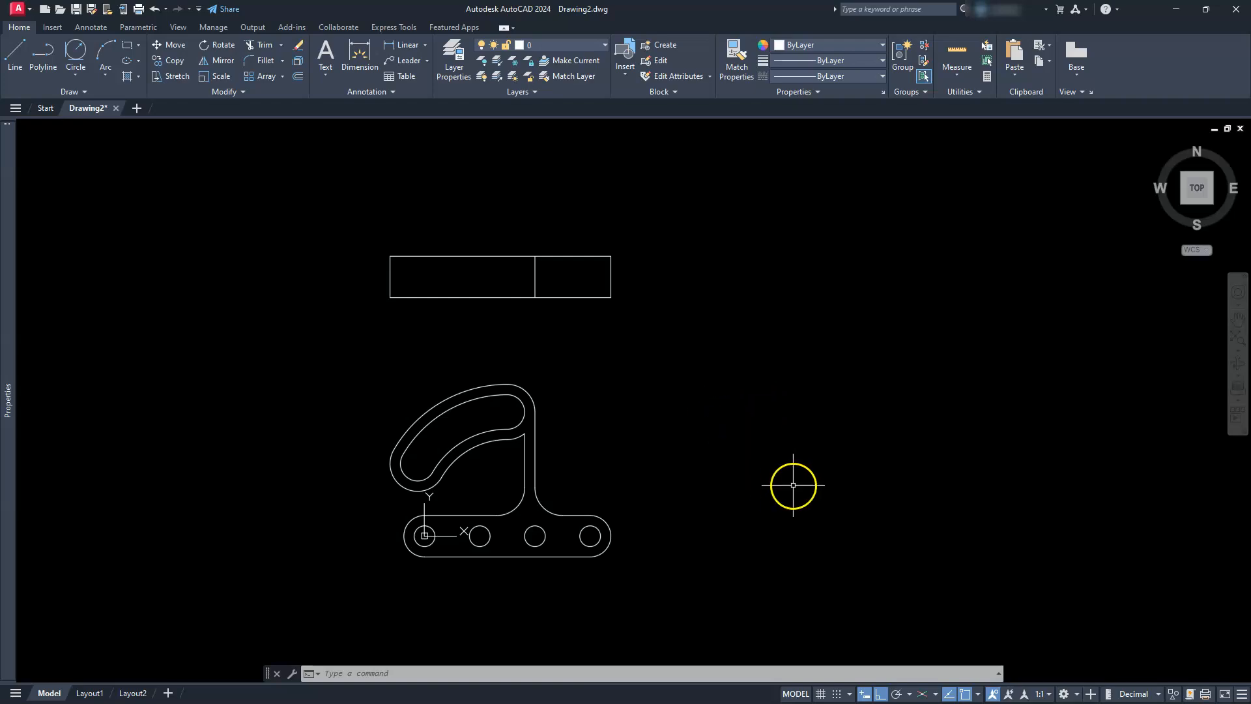
left_click(923, 694)
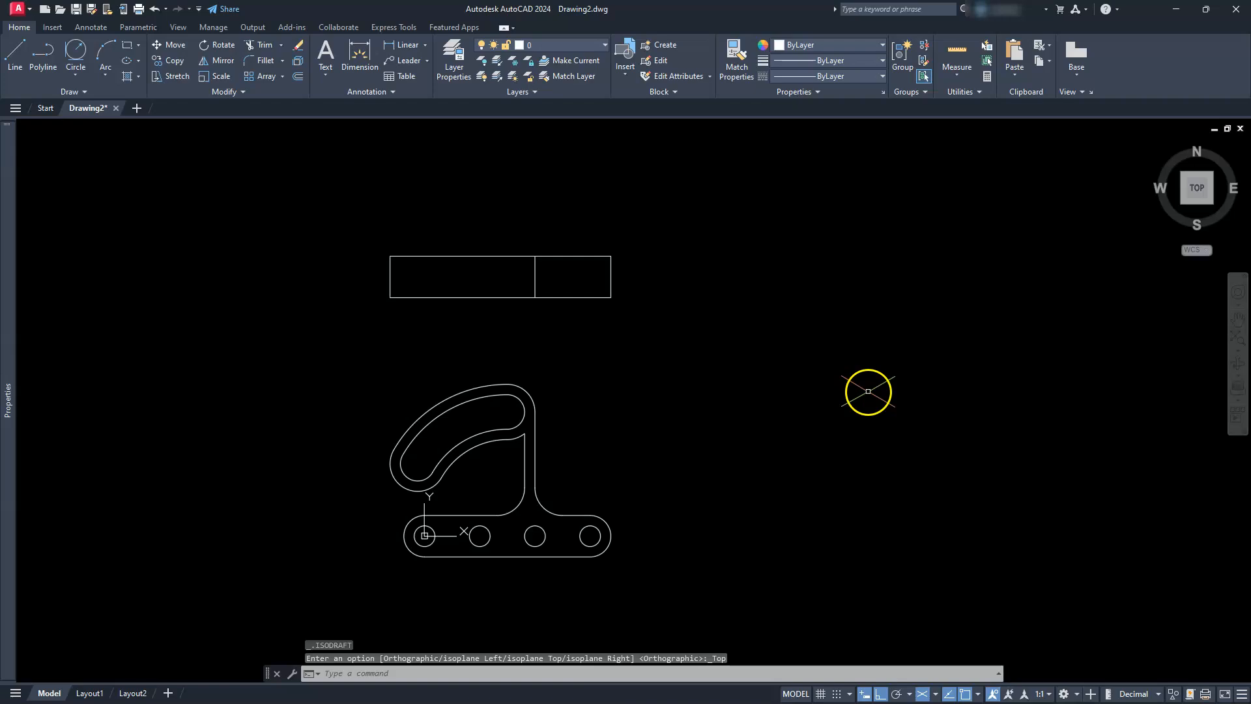
left_click(935, 694)
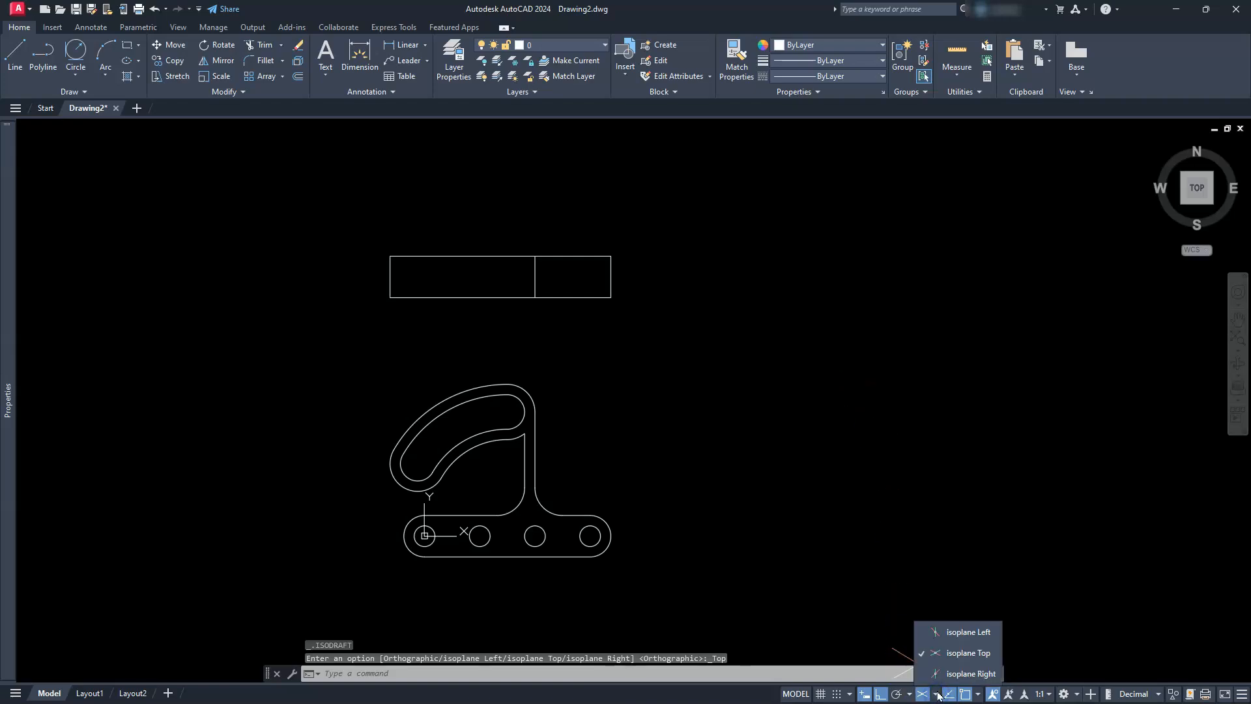
left_click(956, 634)
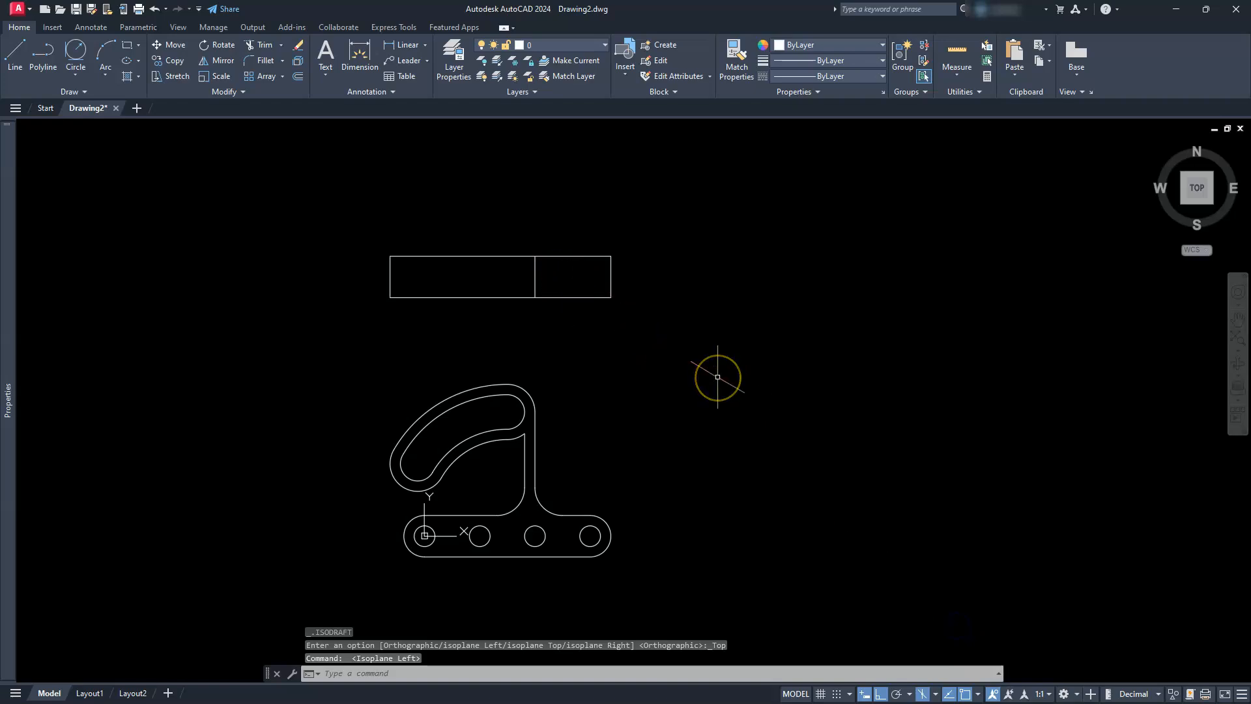
Draw an isocircle of radius 15 with the Ellipse tool in the free space to the right of the front view.
type("EL")
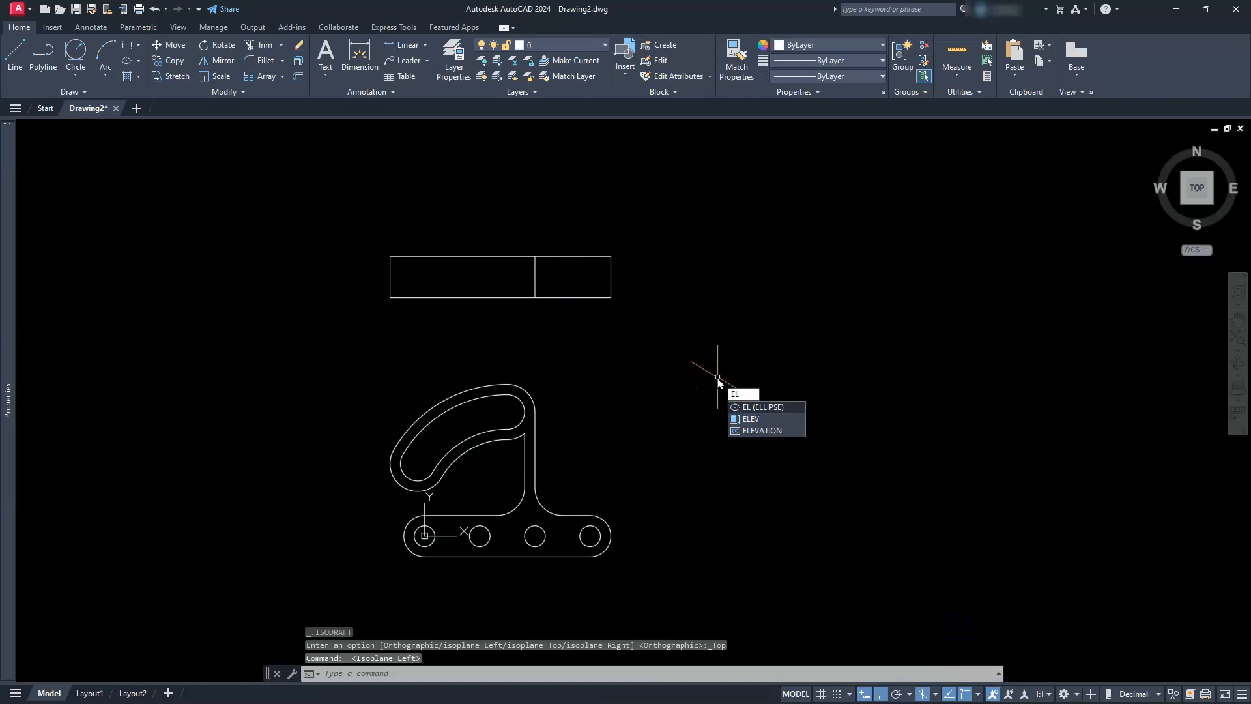
key("Return")
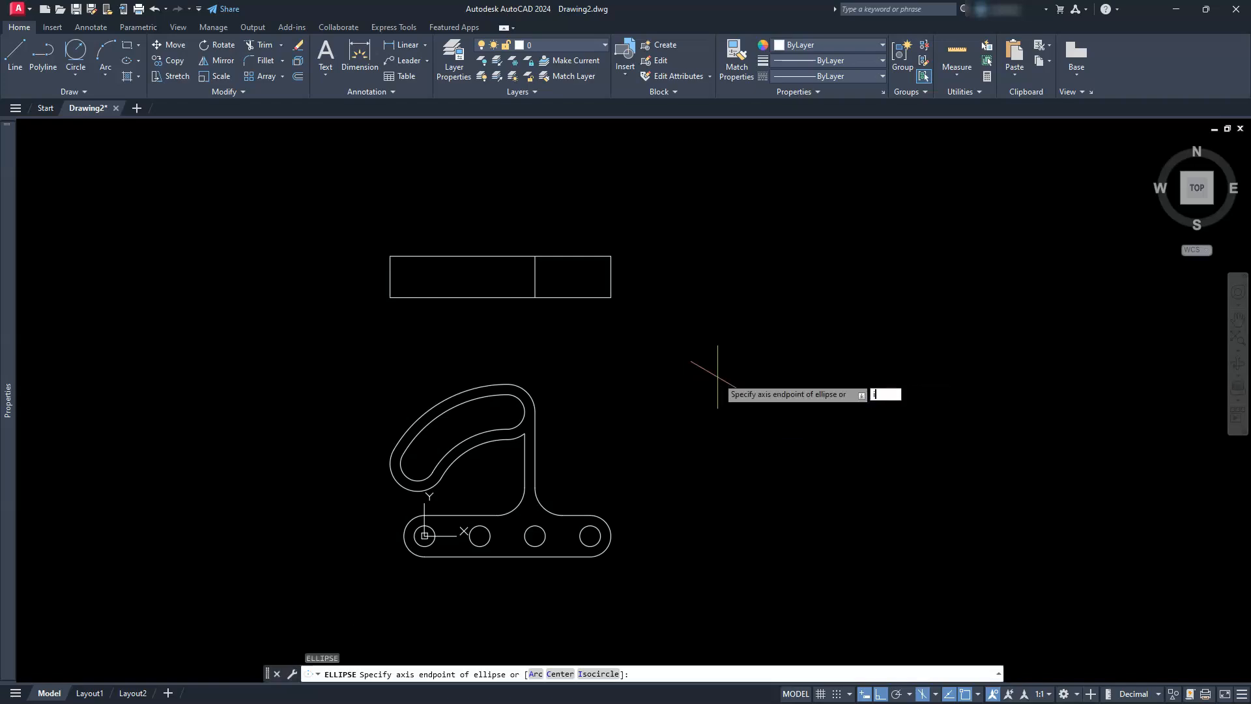
key("Return")
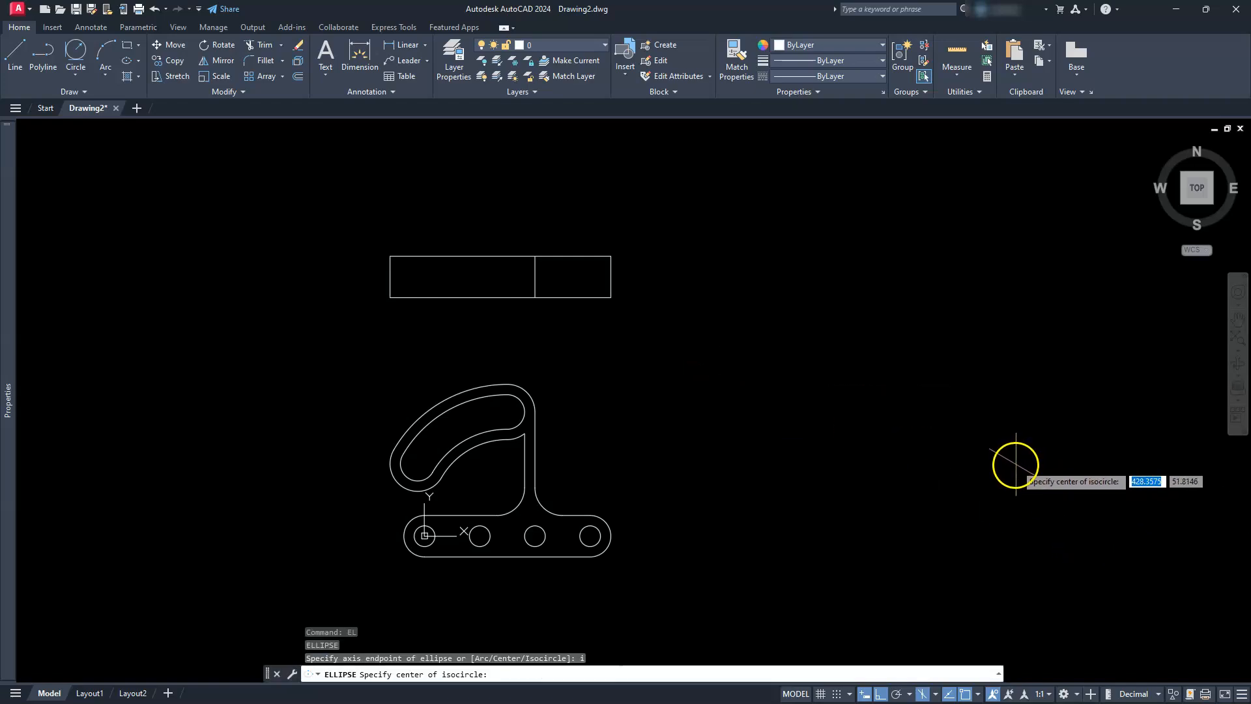
left_click(981, 462)
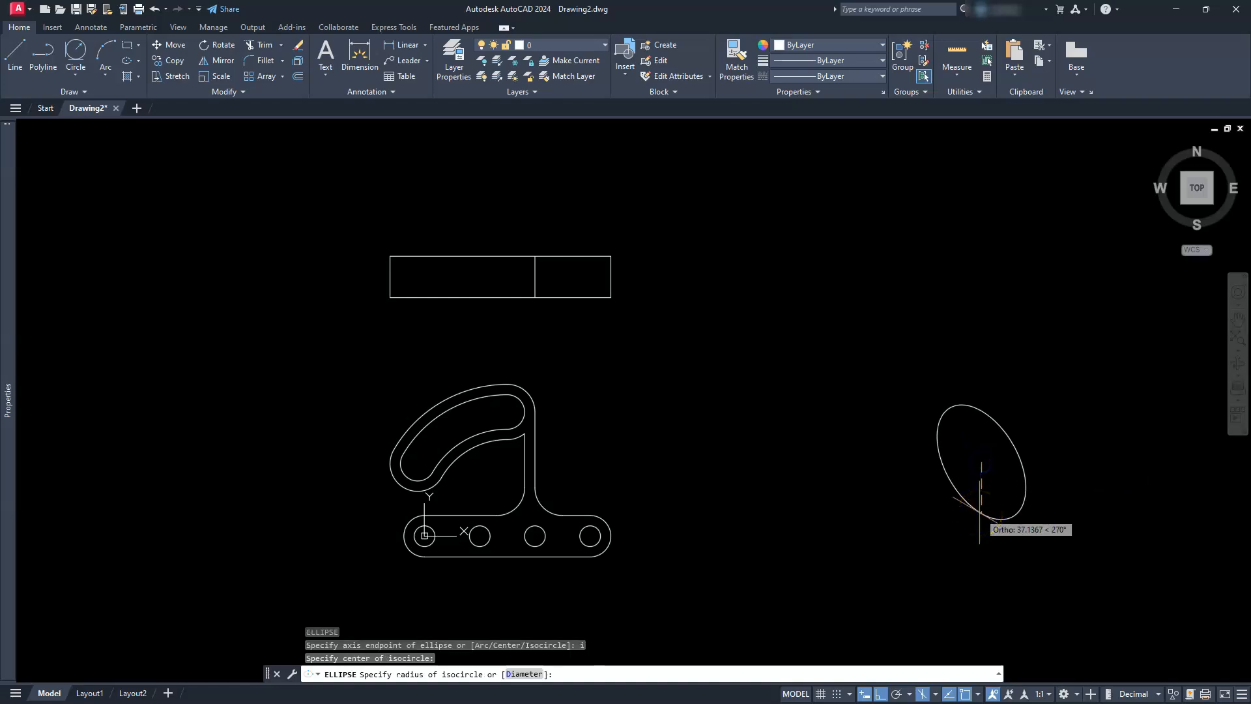
type("15")
key("Return")
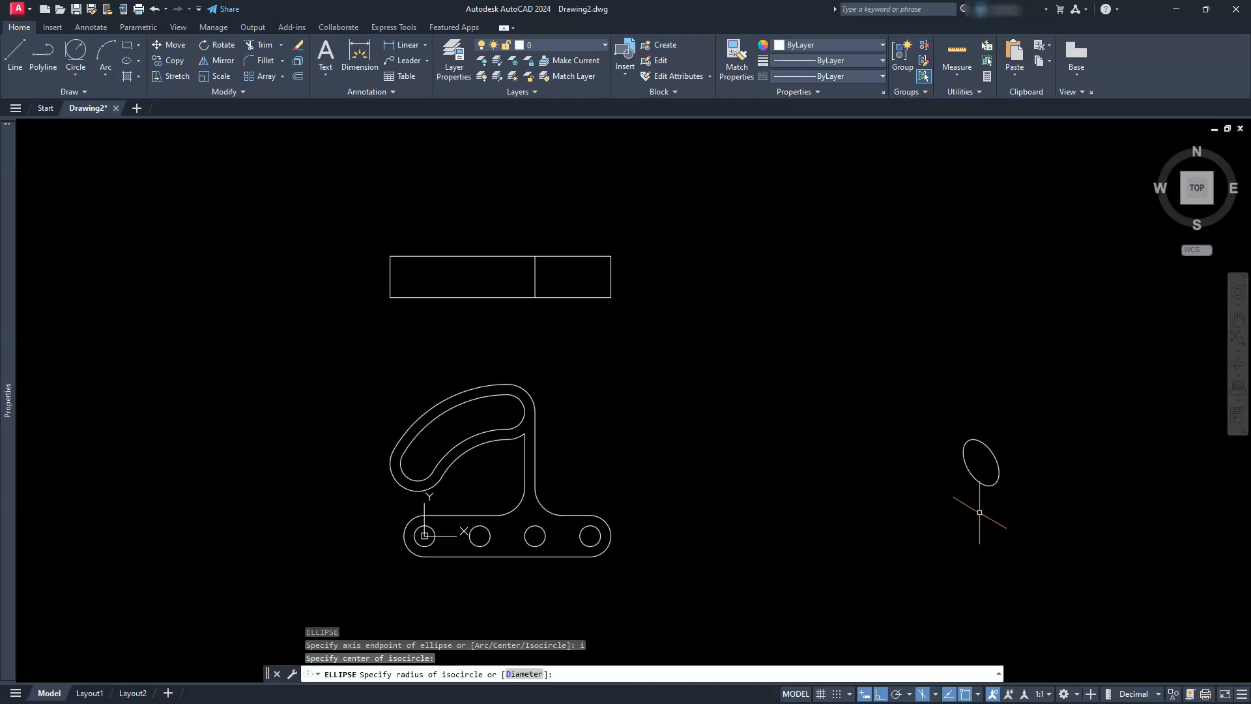
Draw a concentric isocircle of diameter 15 inside the radius 15 isocircle.
scroll(979, 512, "up", 5)
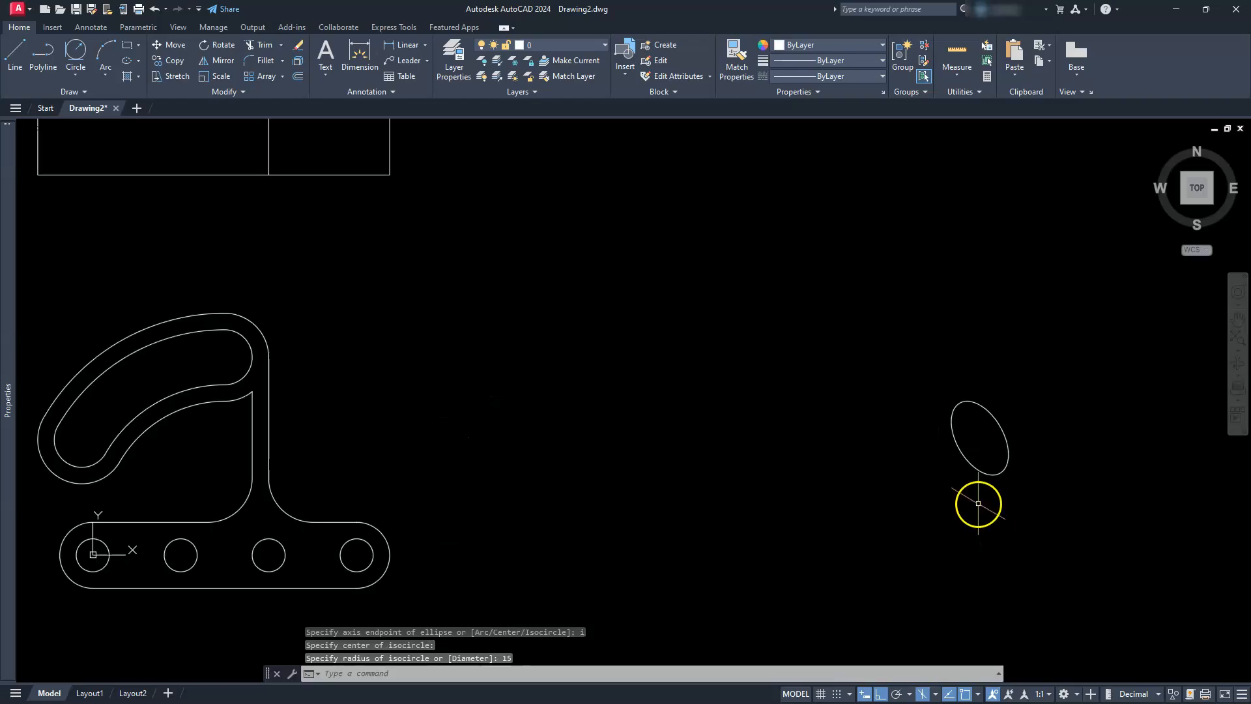
mouse_move(1036, 358)
middle_mouse_down()
mouse_move(963, 452)
mouse_move(871, 449)
middle_mouse_up()
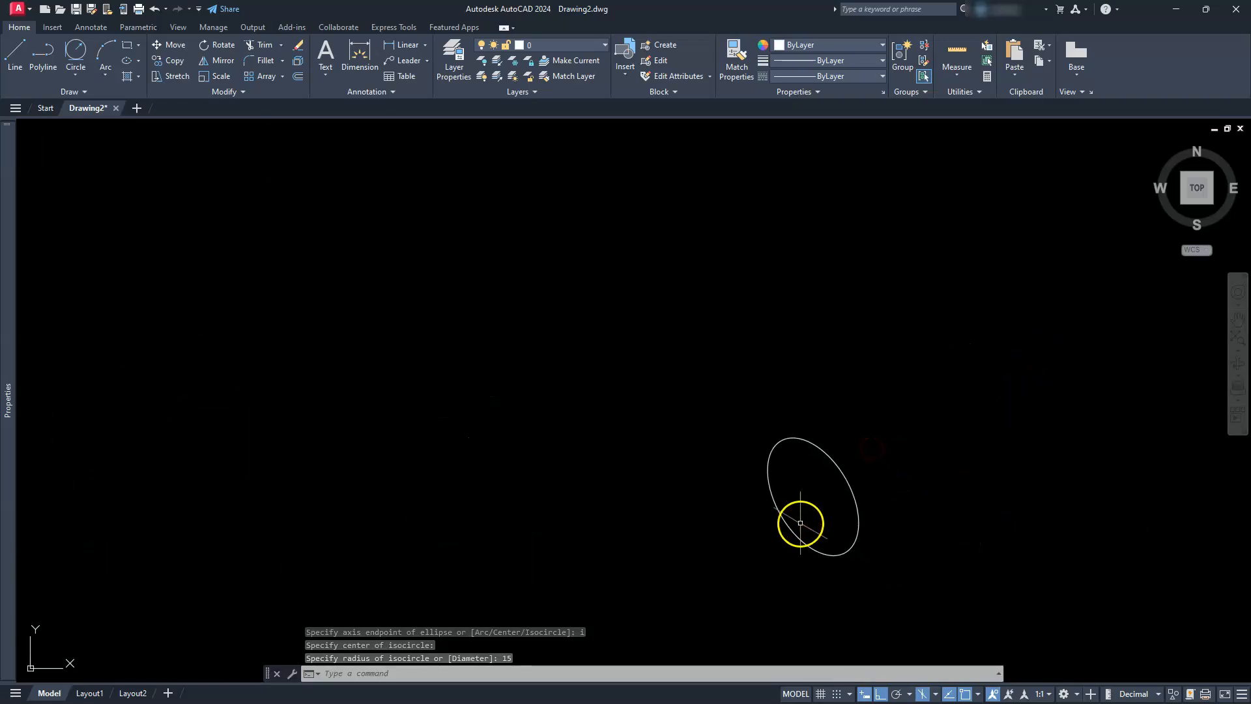
type("el")
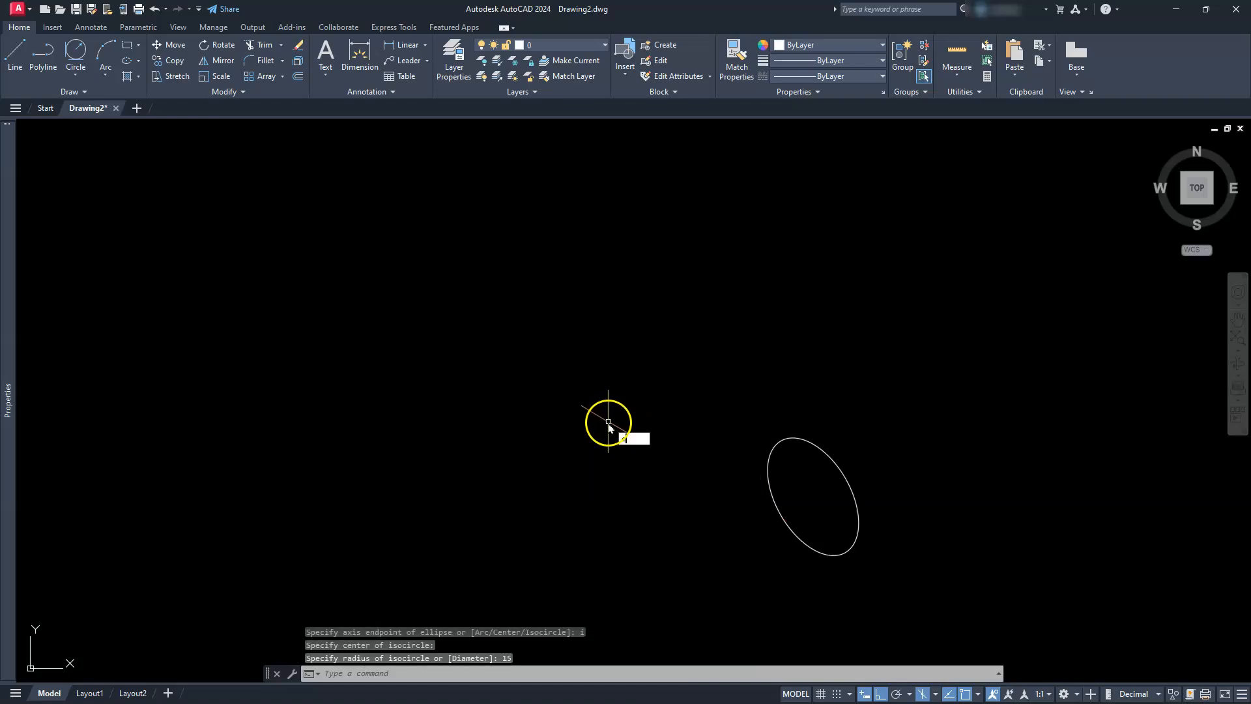
key("Return")
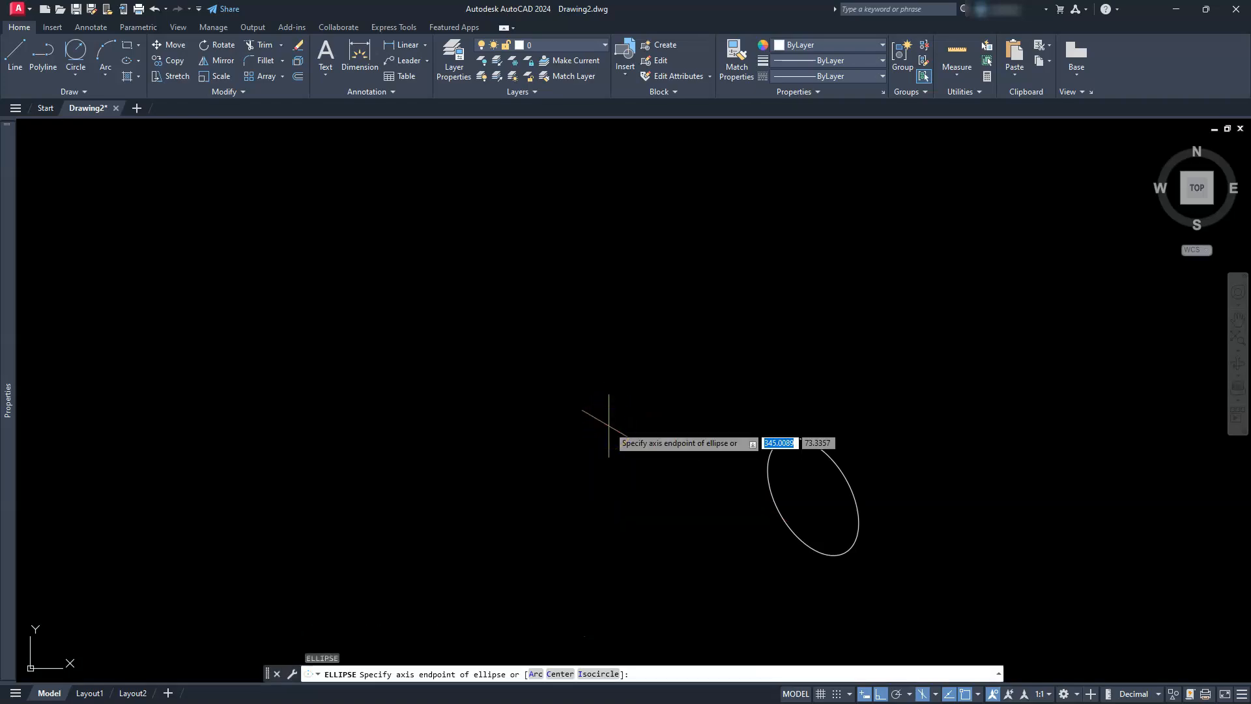
key("Return")
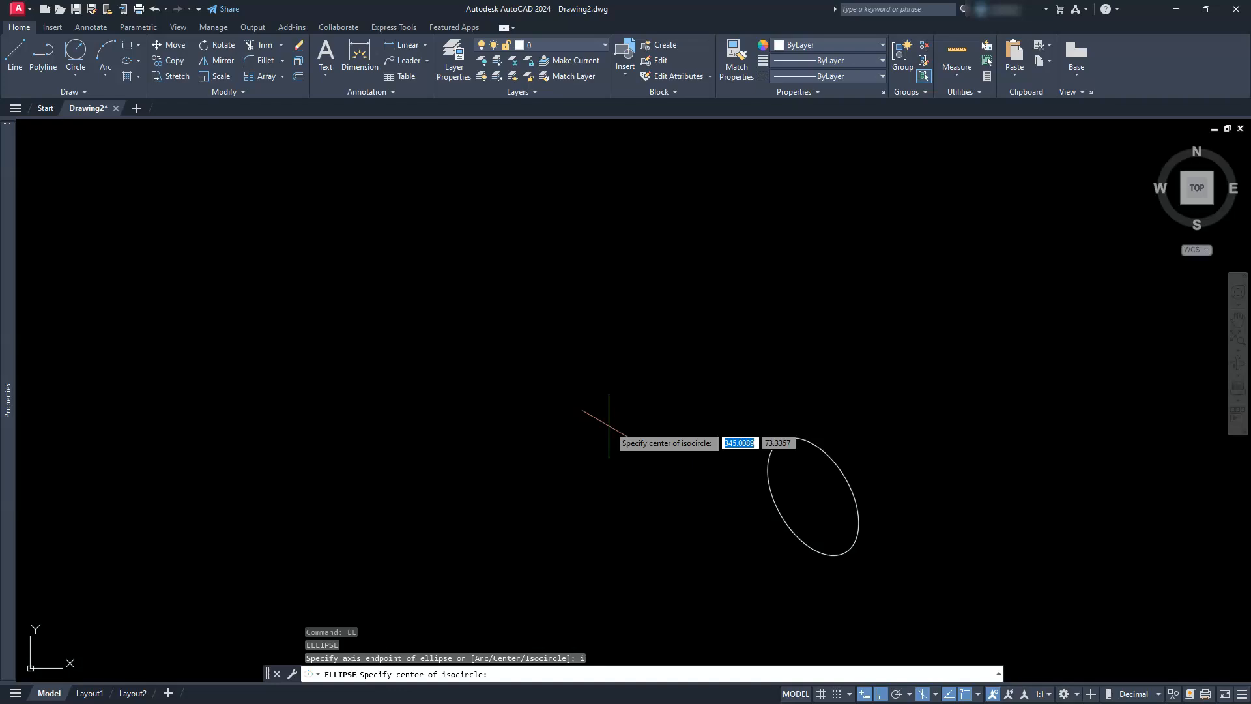
left_click(814, 496)
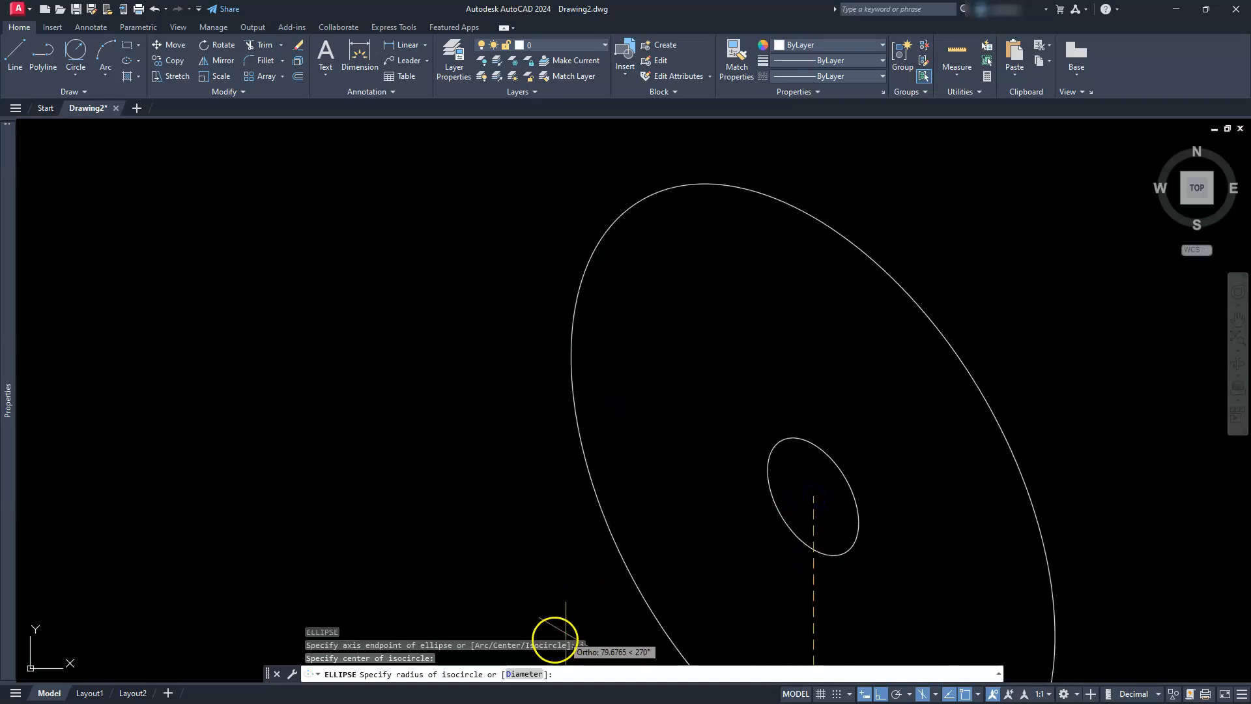
left_click(516, 675)
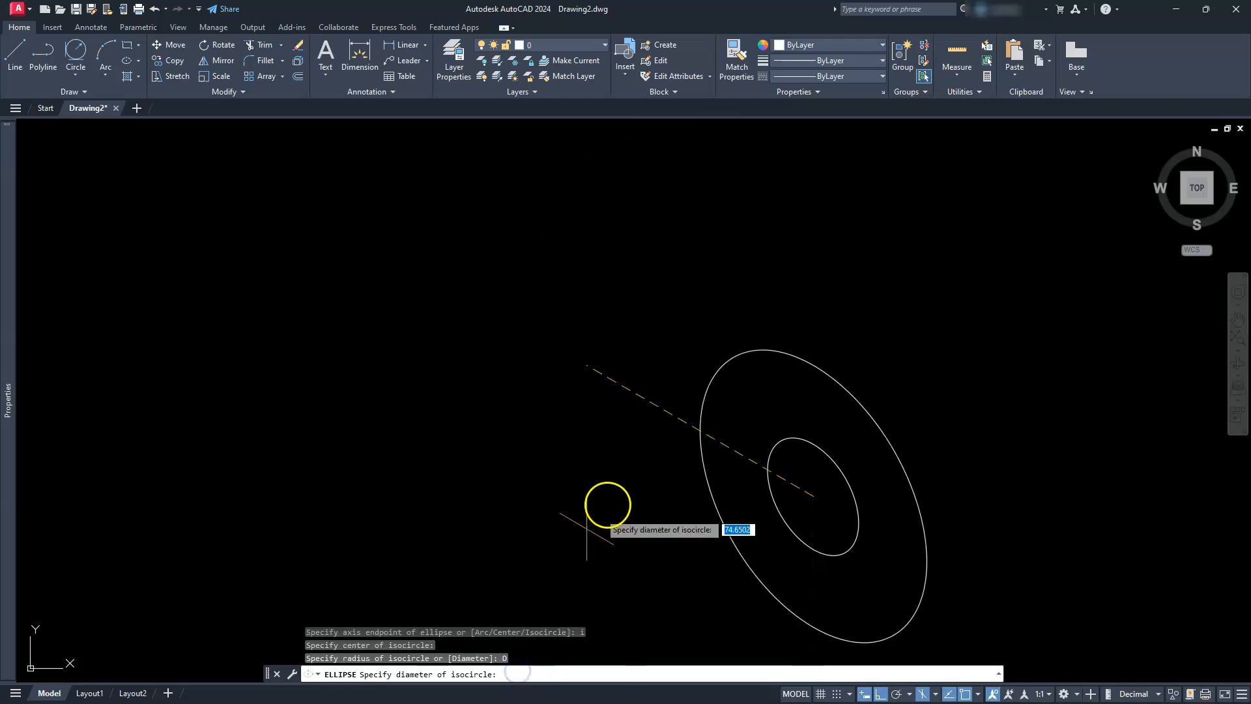
type("15")
key("Return")
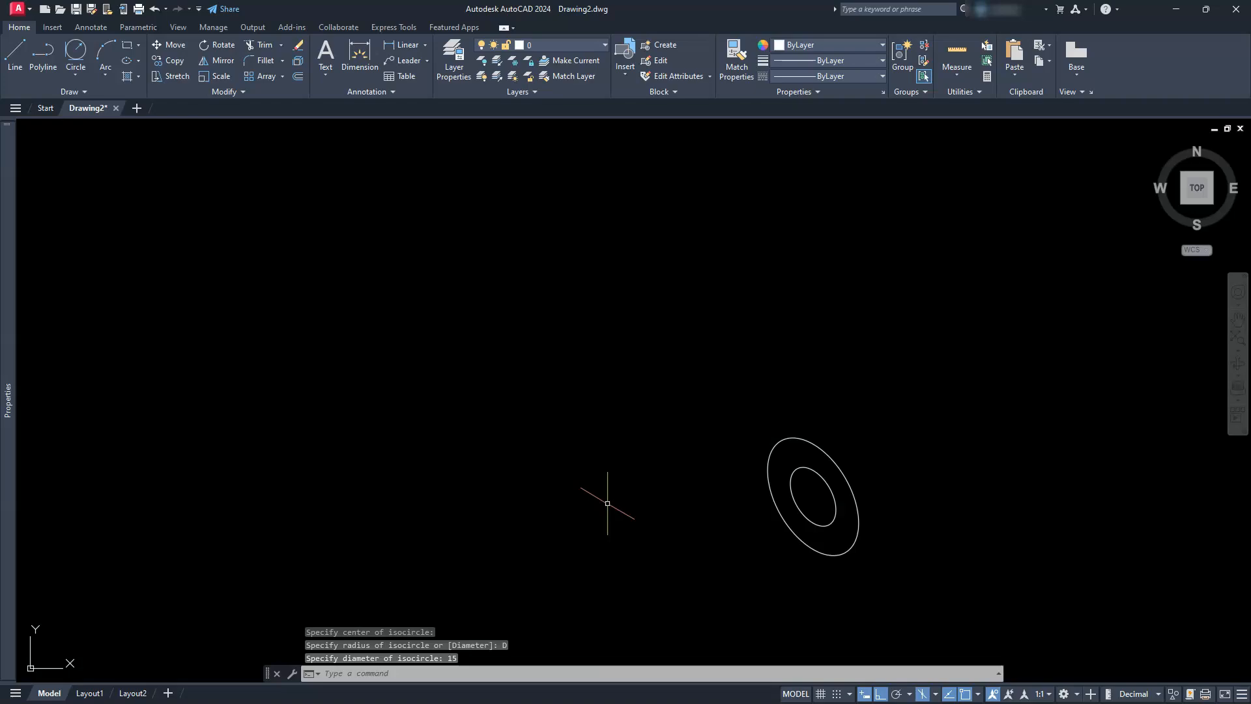
Copy both concentric isocircles up and to the left along the 150° isometric axis at distances of 40, 80 and 120.
left_click(186, 60)
left_click(892, 405)
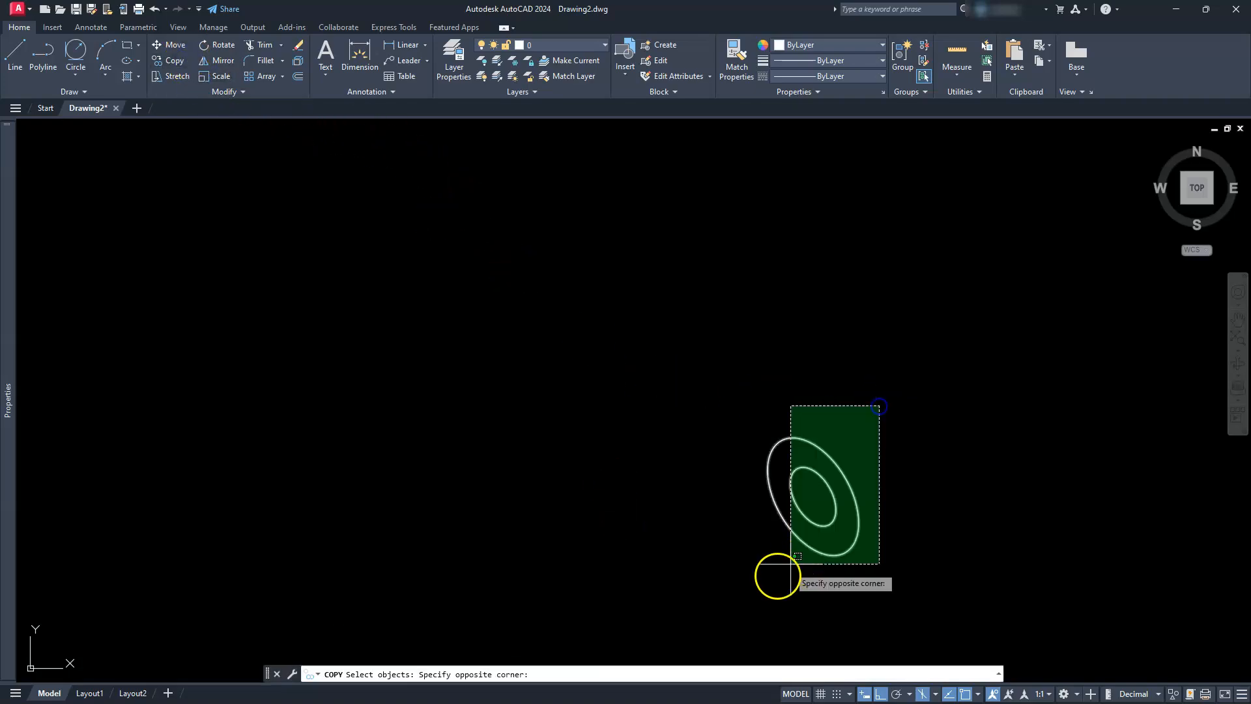
left_click(741, 598)
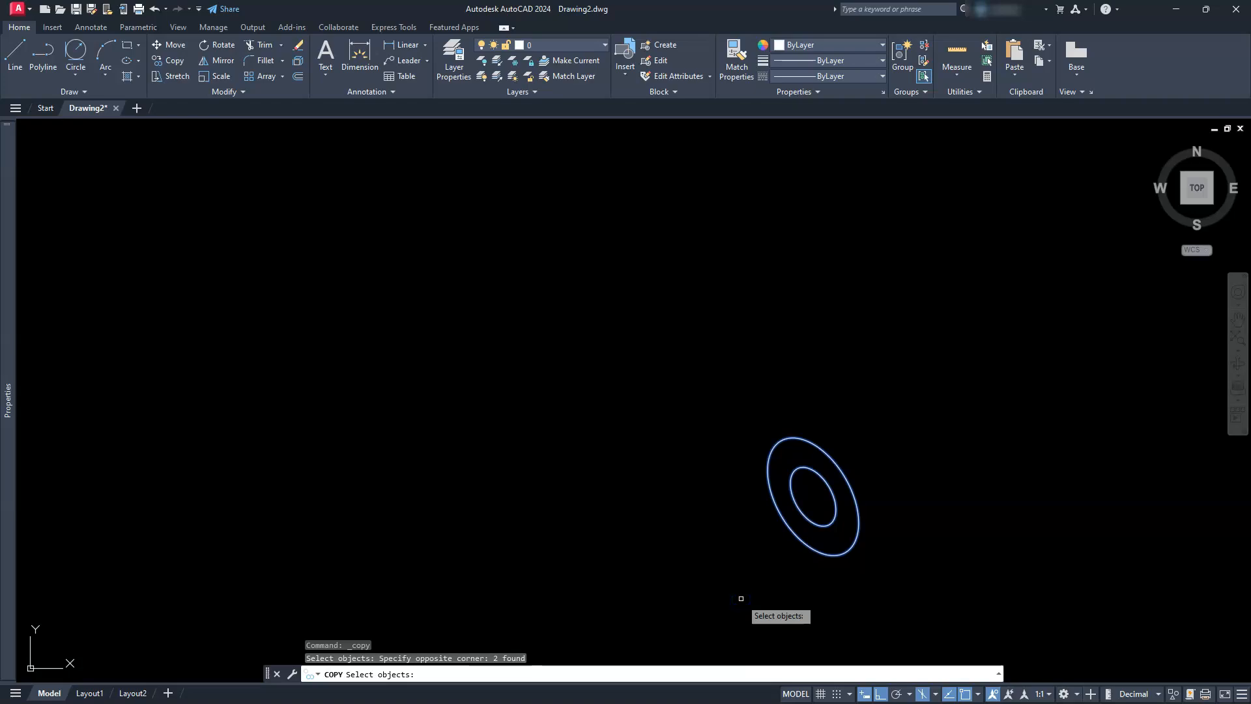
right_click(726, 558)
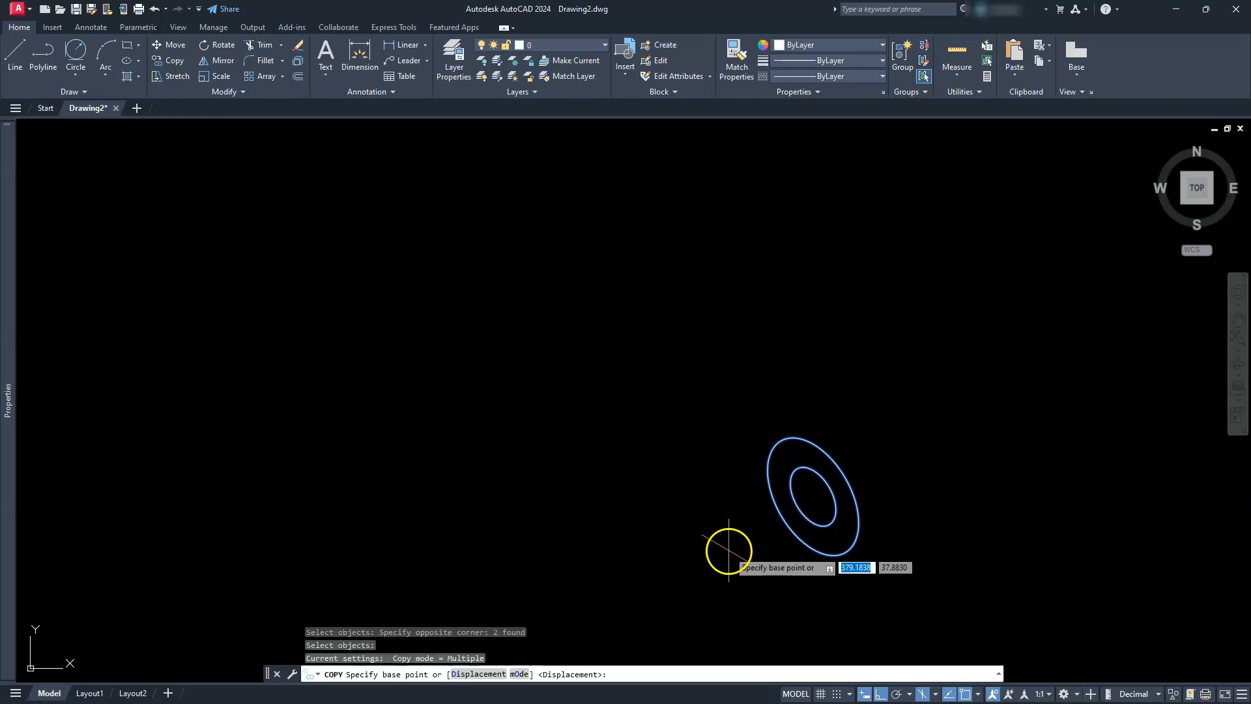
left_click(730, 551)
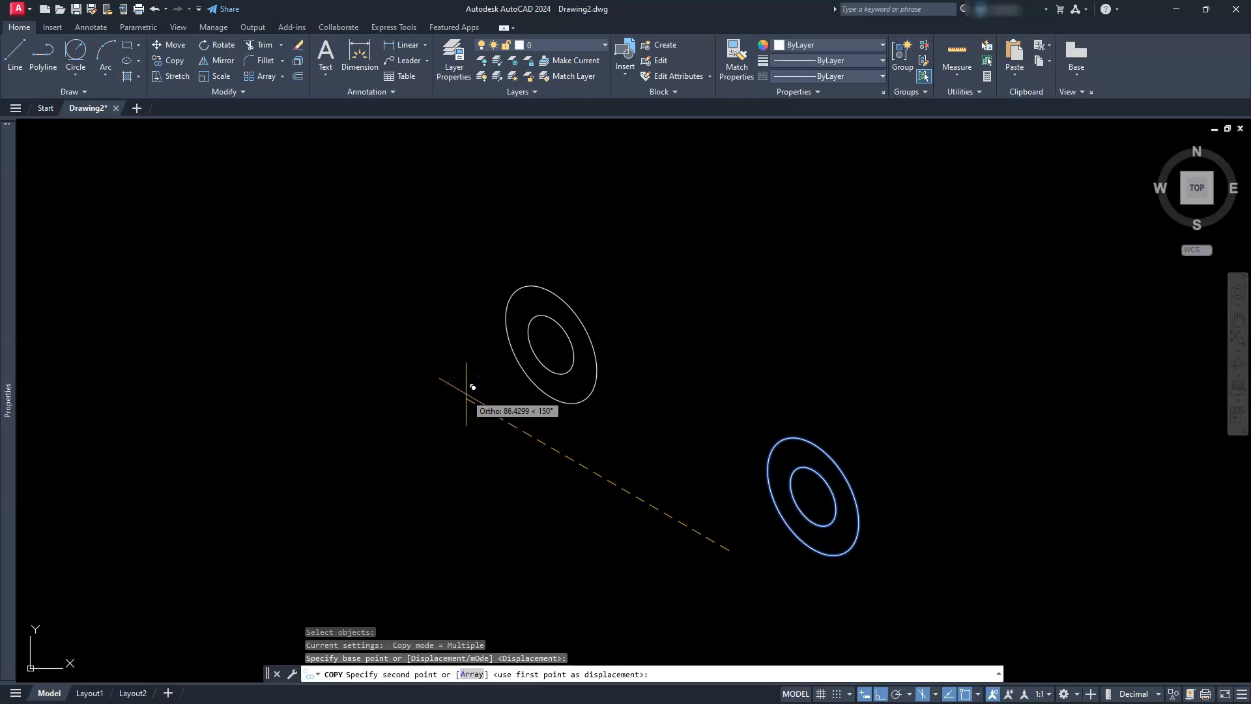
type("40")
key("Return")
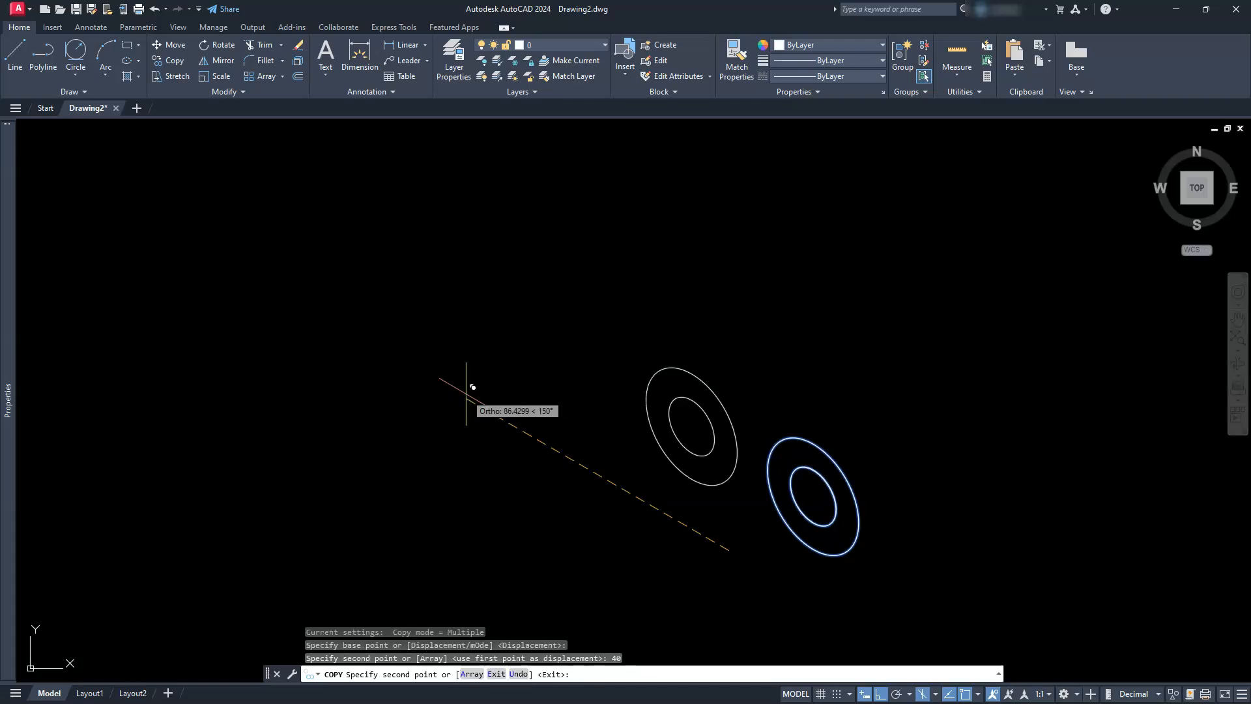
type("80")
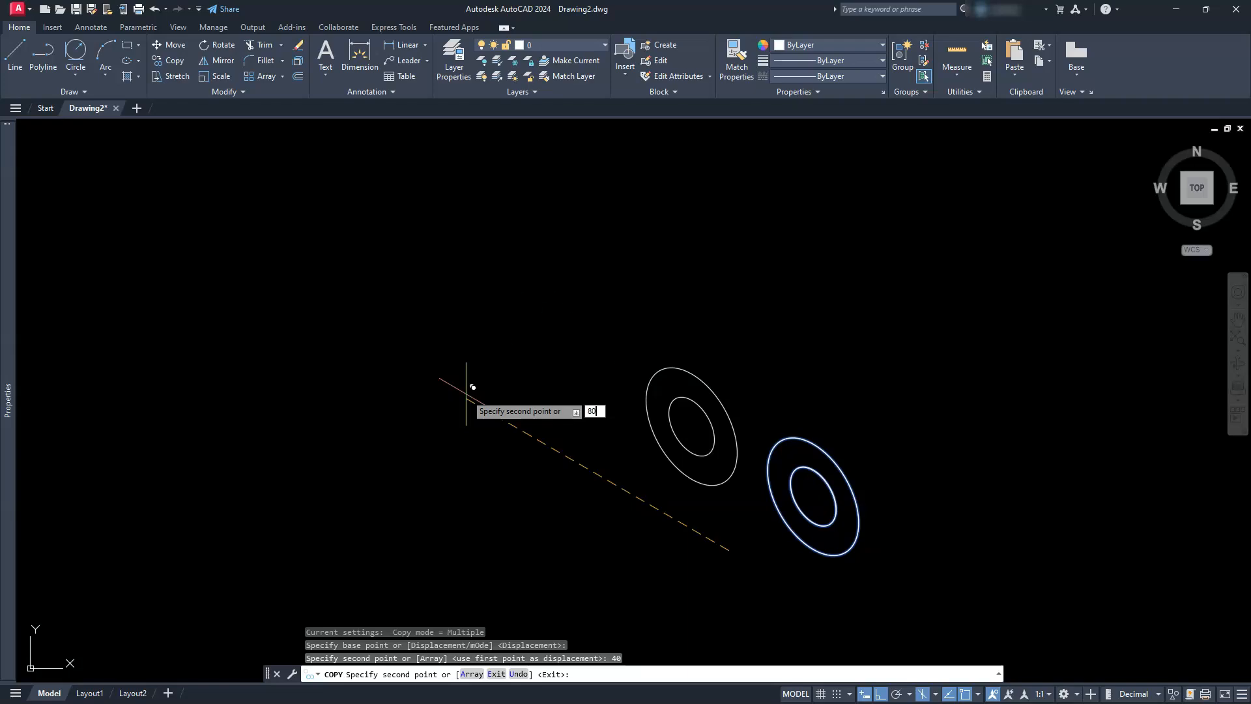
key("Return")
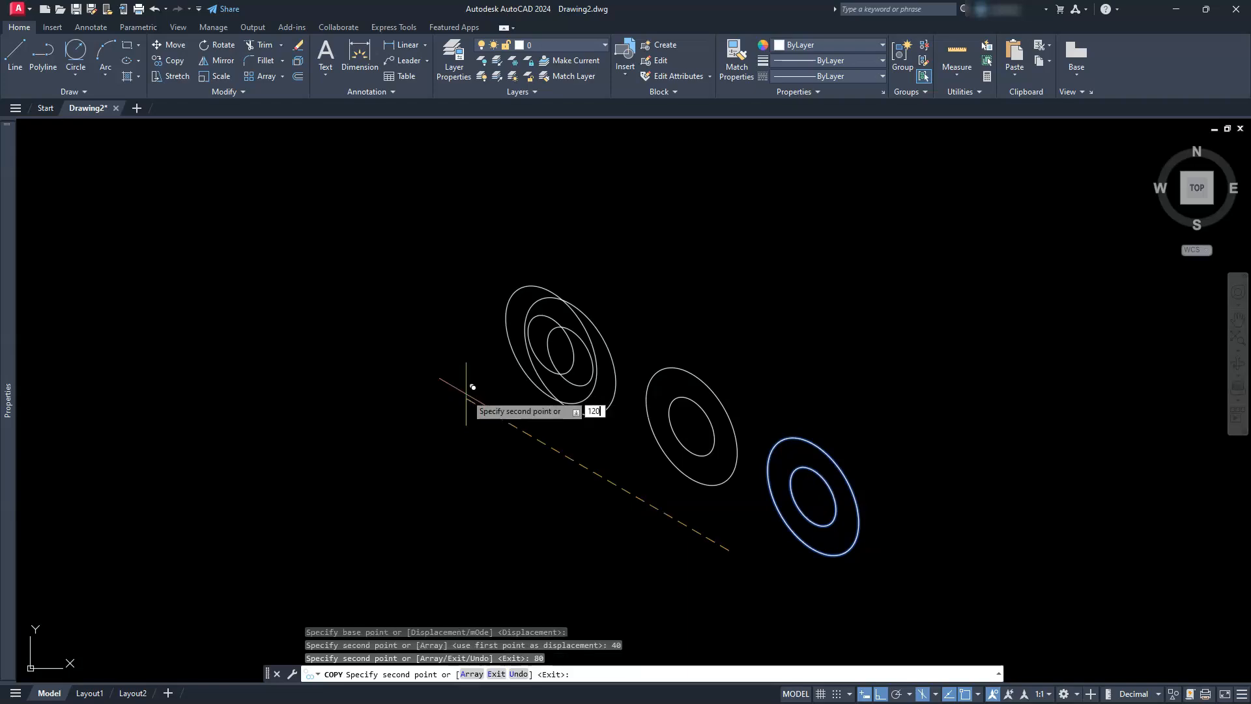
key("Return")
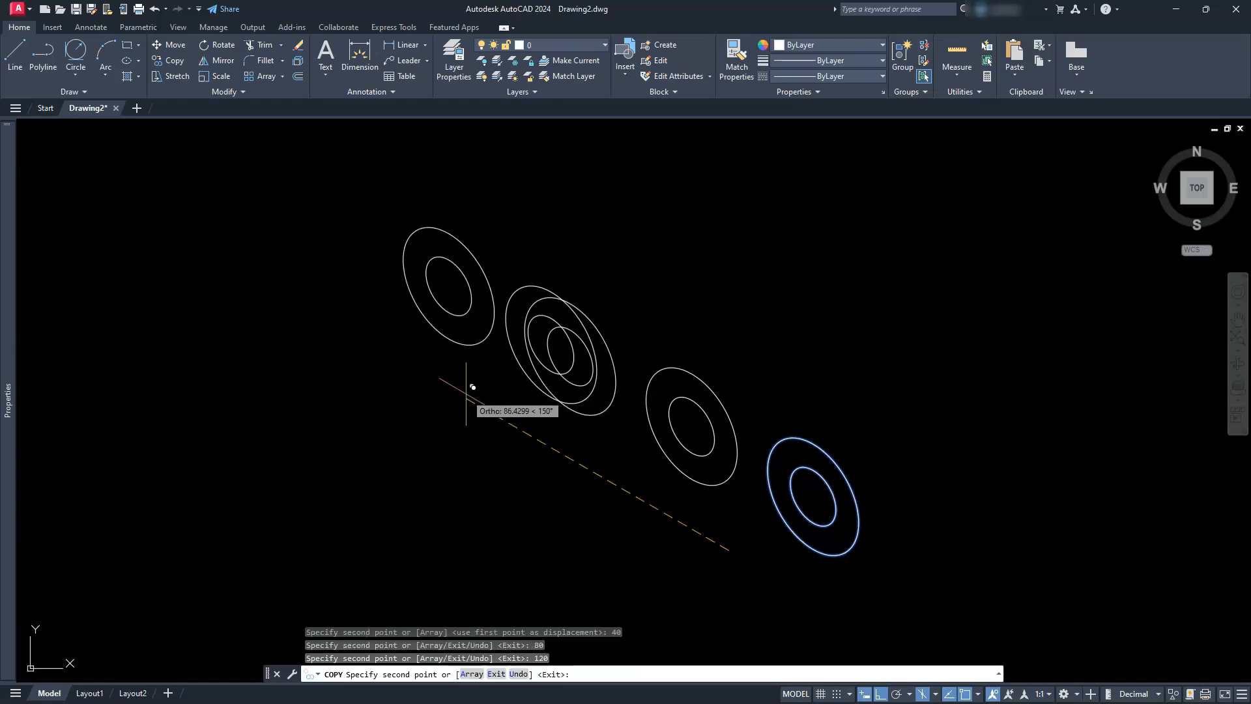
key("Escape")
key("Escape")
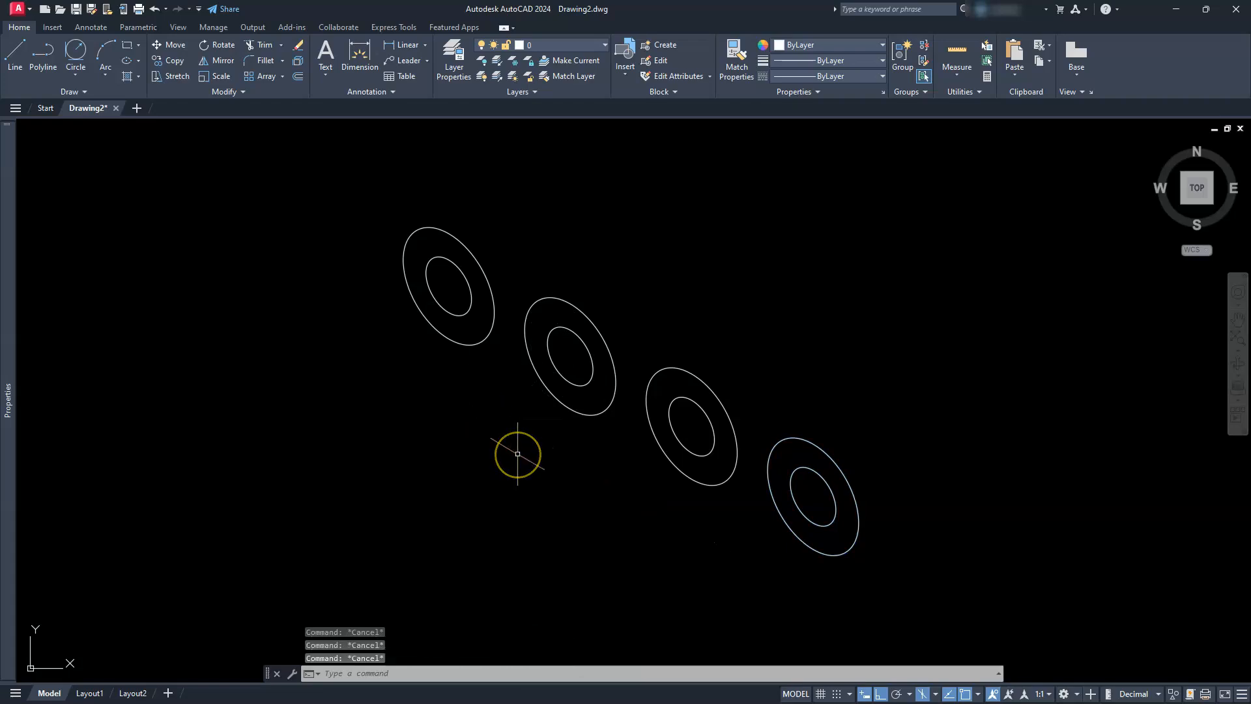
Delete the outer isocircles of the two middle pairs, keeping their small holes.
left_click(663, 420)
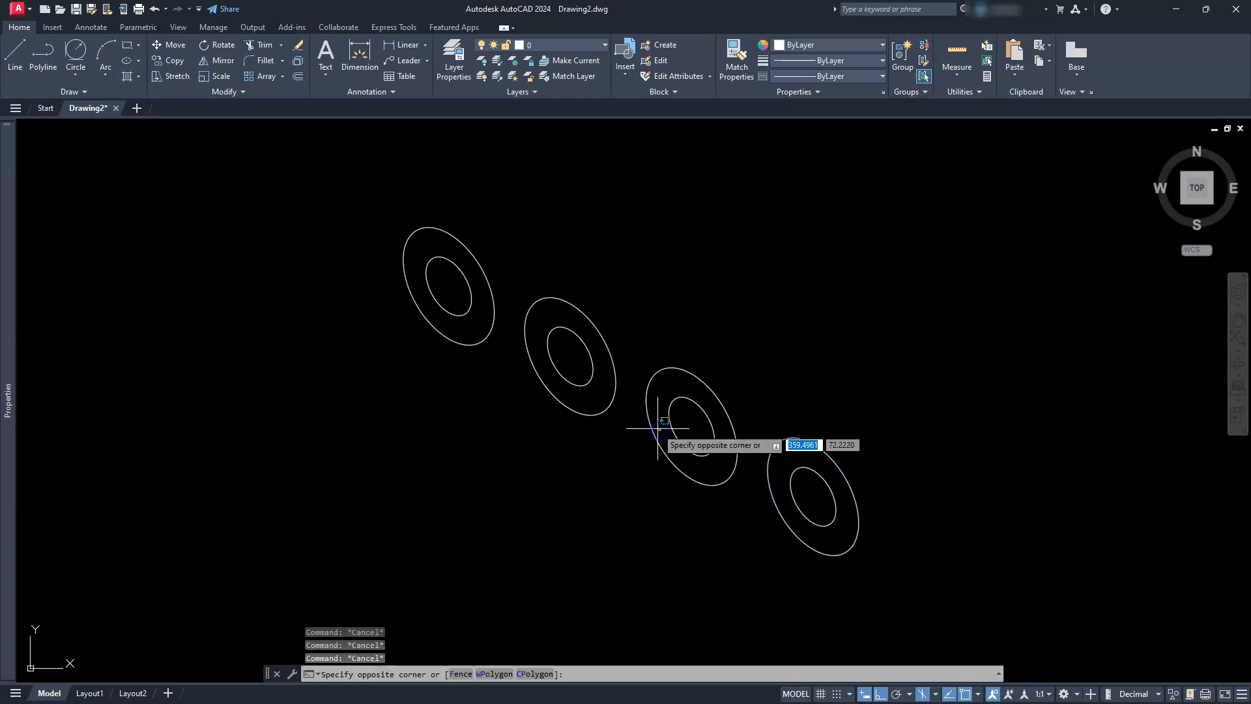
left_click(607, 395)
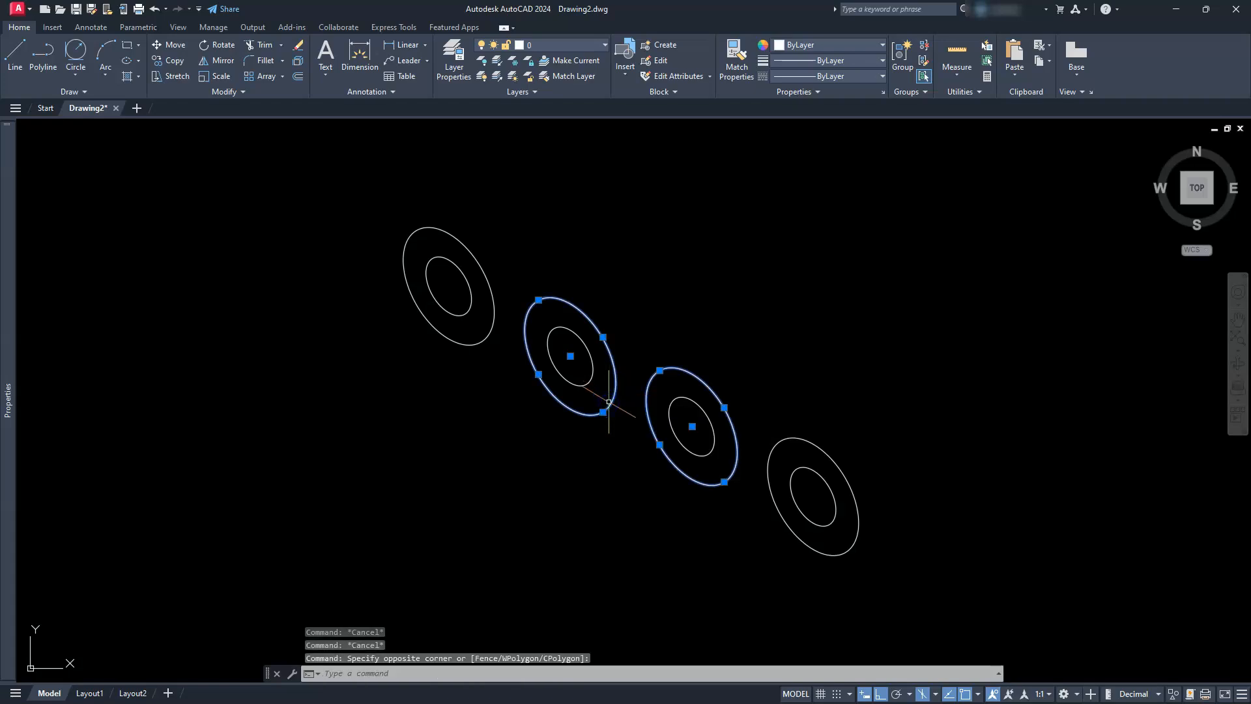
key("Delete")
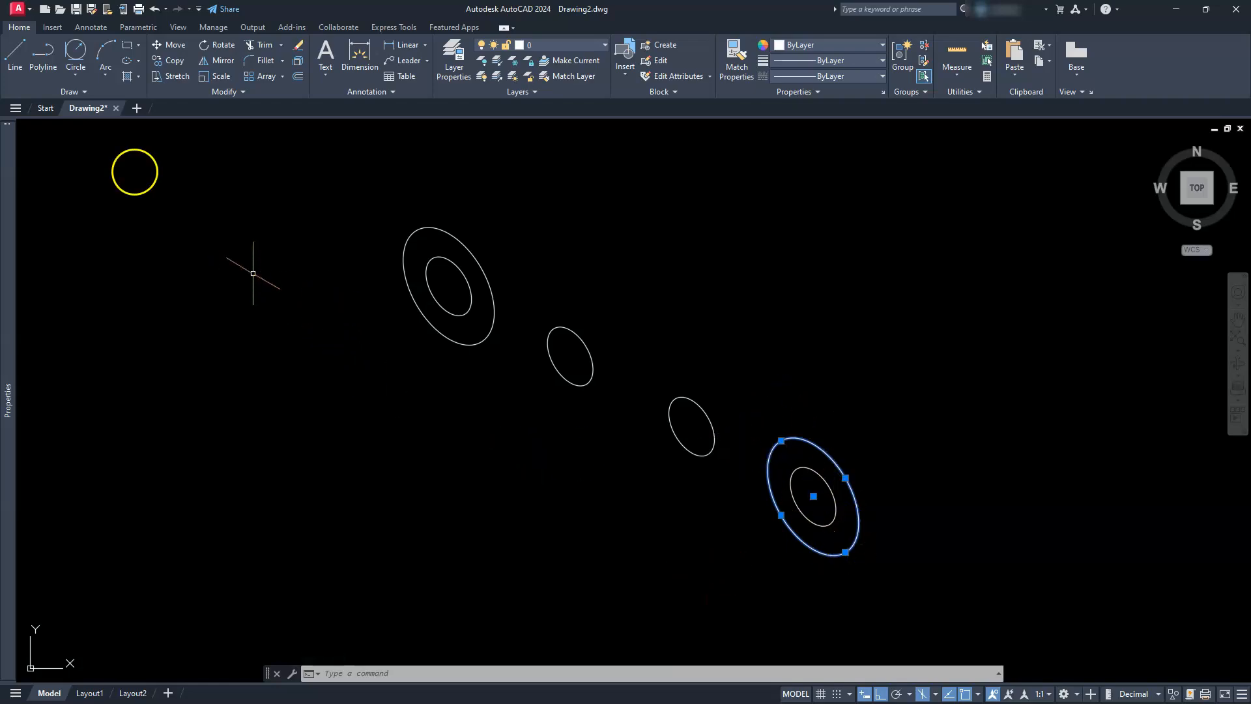
key("Escape")
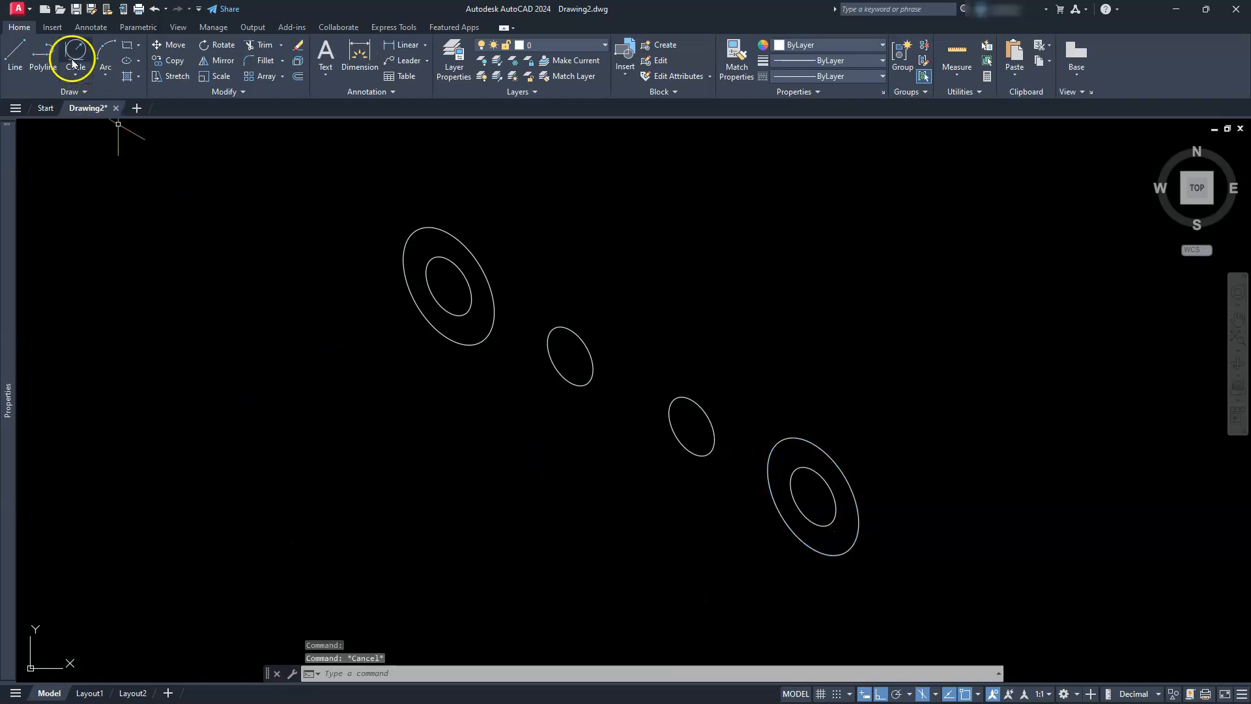
Draw vertical construction lines through the centers of the first and last concentric isocircle pairs.
left_click(79, 93)
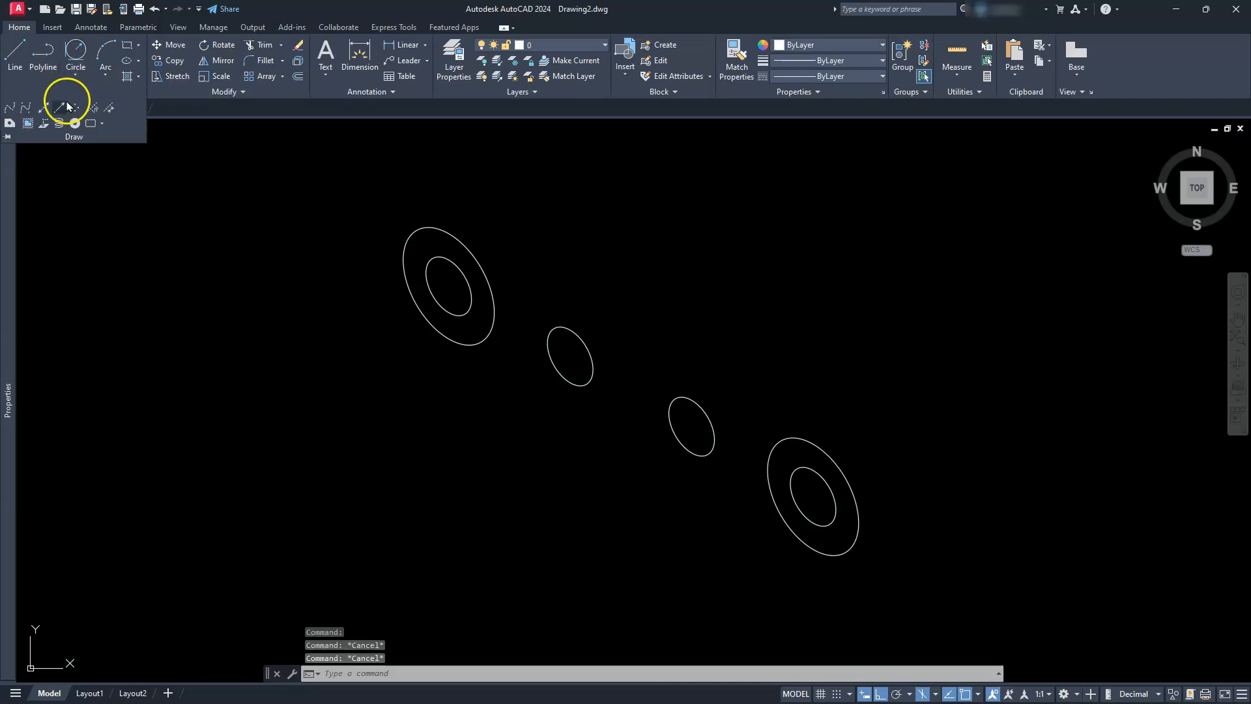
left_click(43, 108)
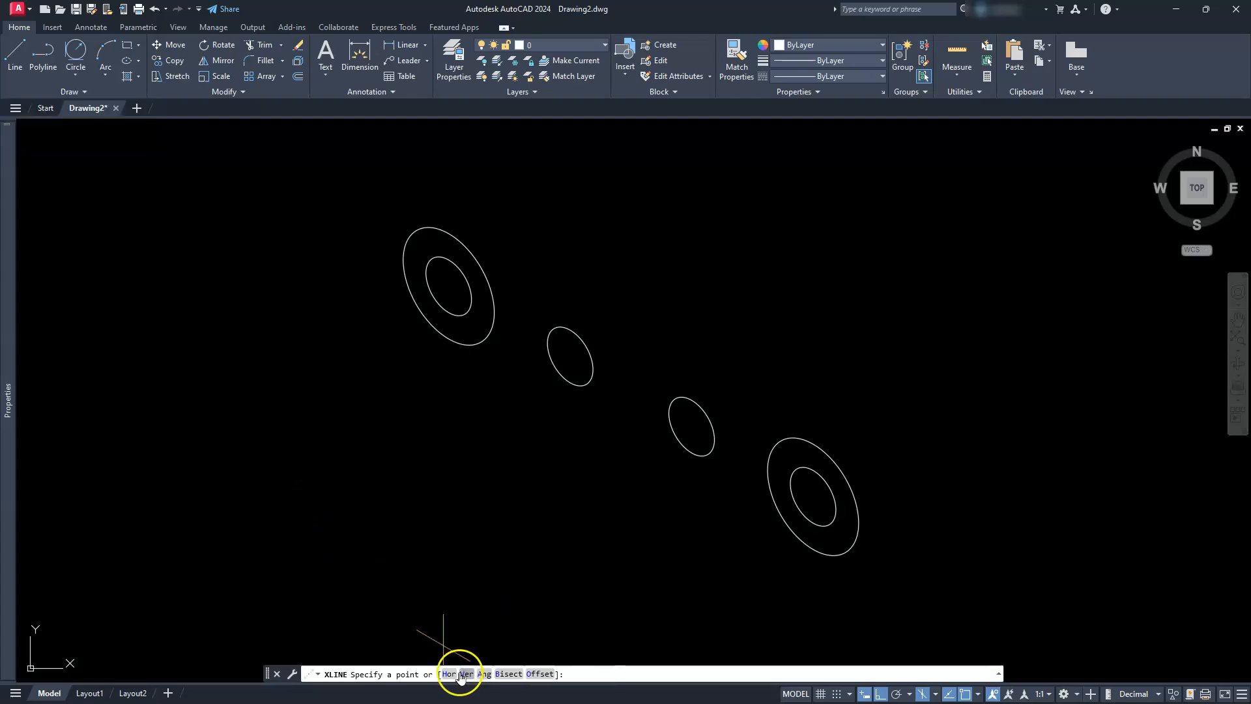
left_click(464, 673)
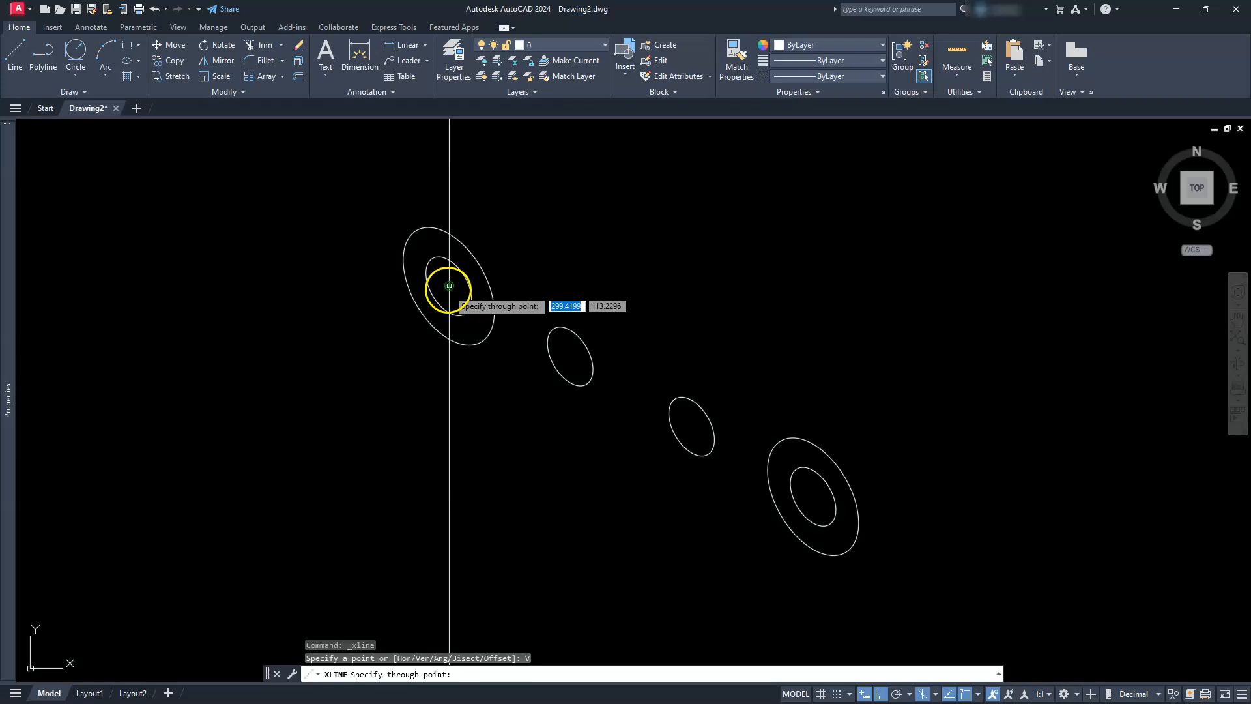
left_click(448, 290)
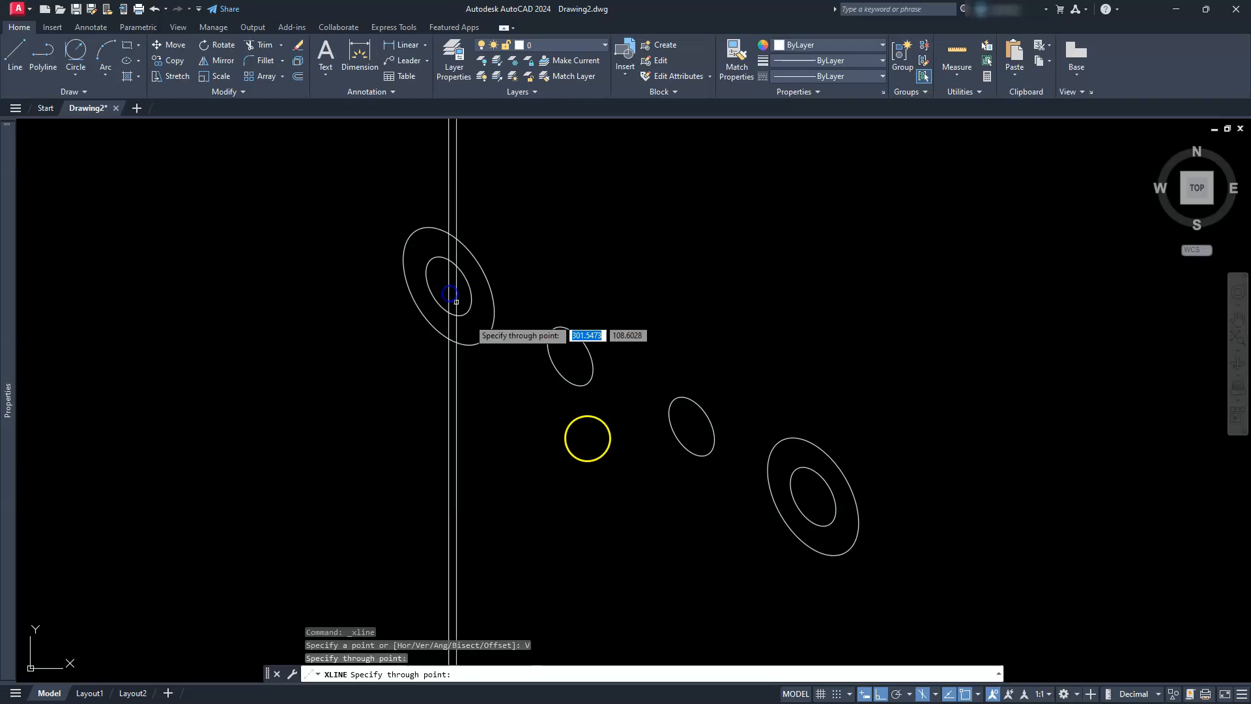
left_click(814, 495)
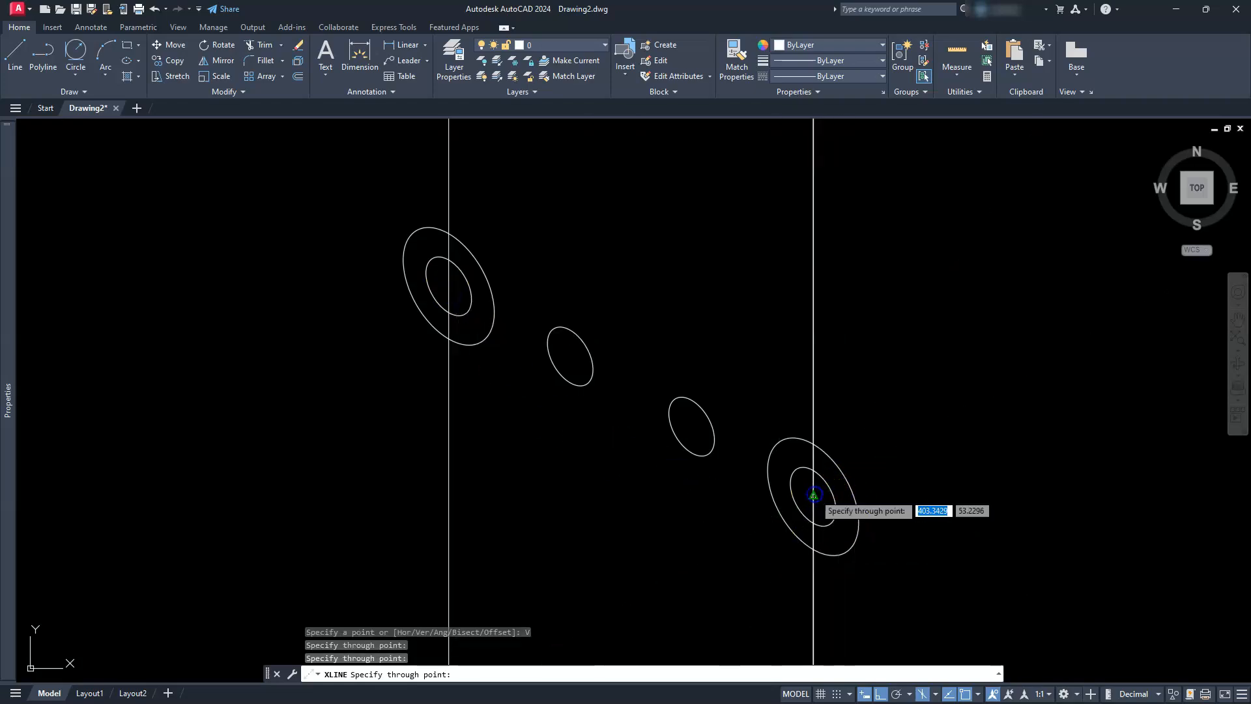
key("Escape")
key("Escape")
key("Escape")
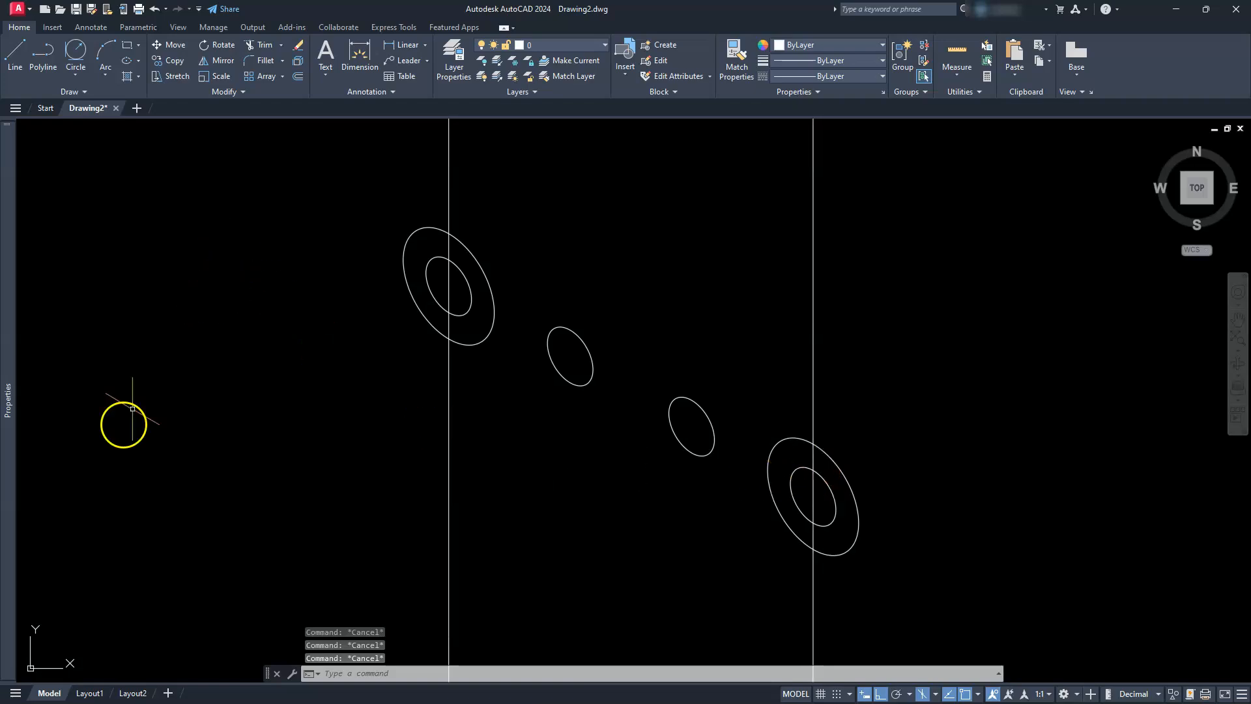
Draw the arm's upper and lower edges as 150° lines joining the outer end isocircles where the vertical construction lines cross them.
left_click(534, 497)
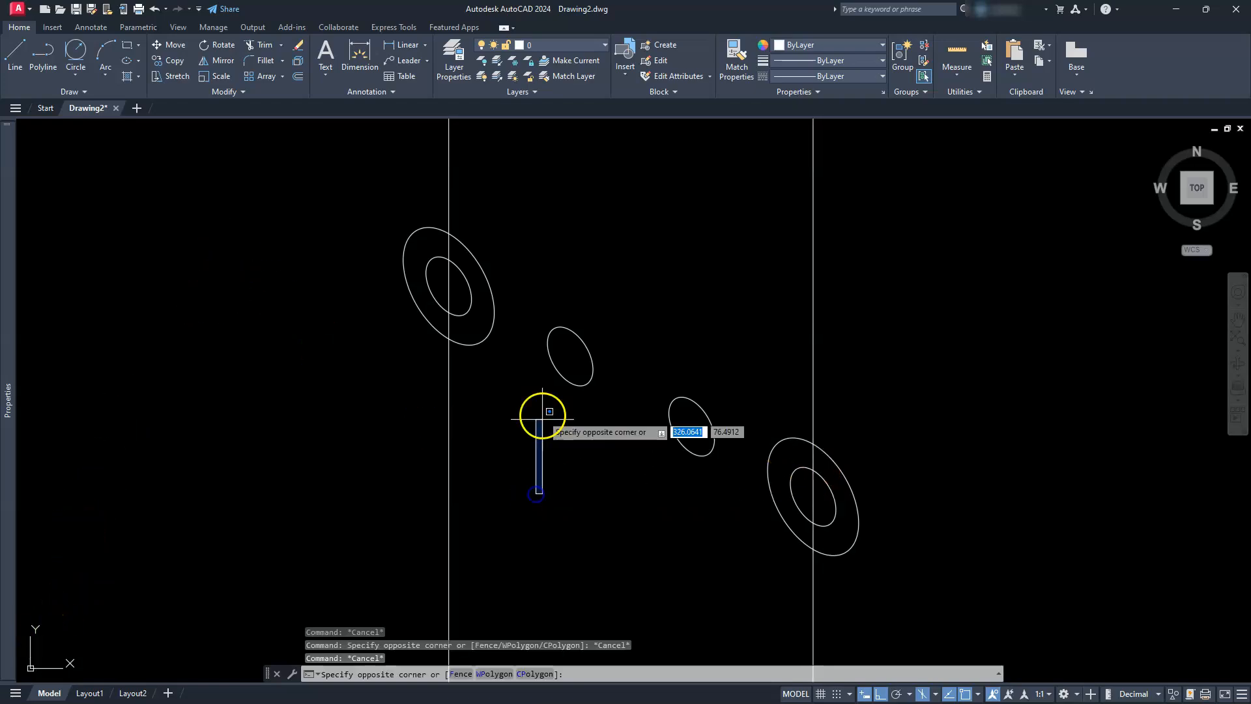
key("Escape")
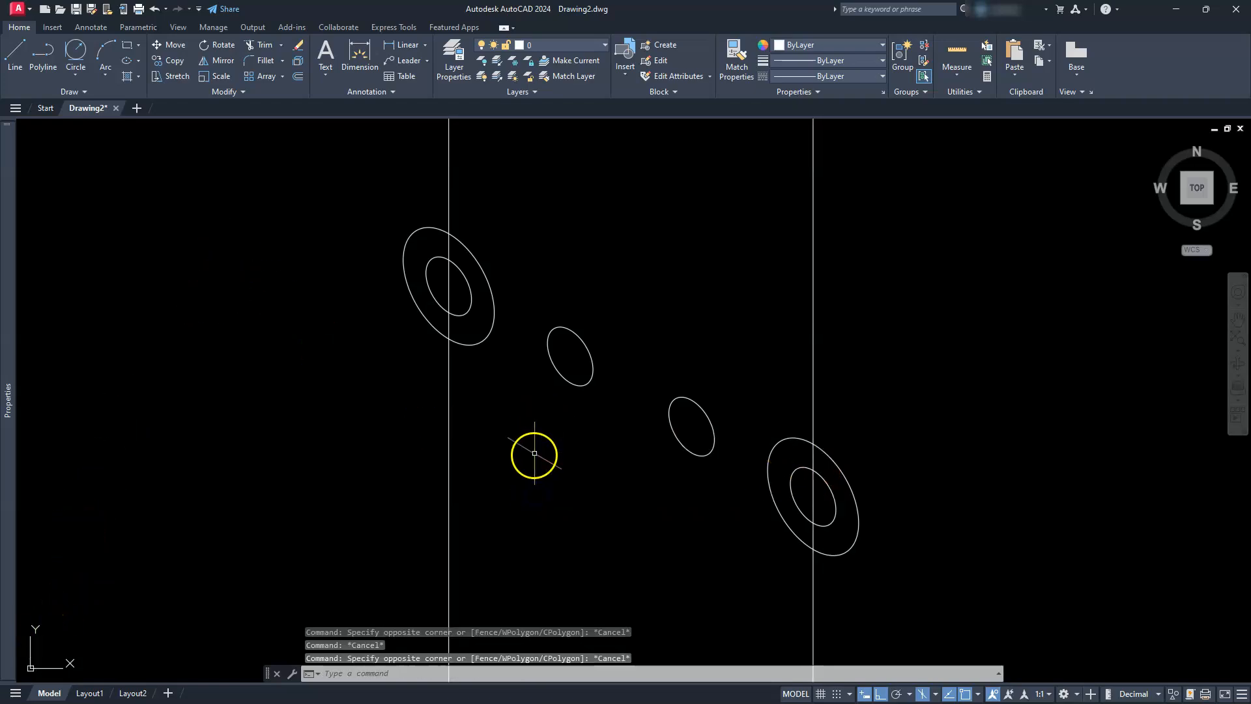
left_click(13, 53)
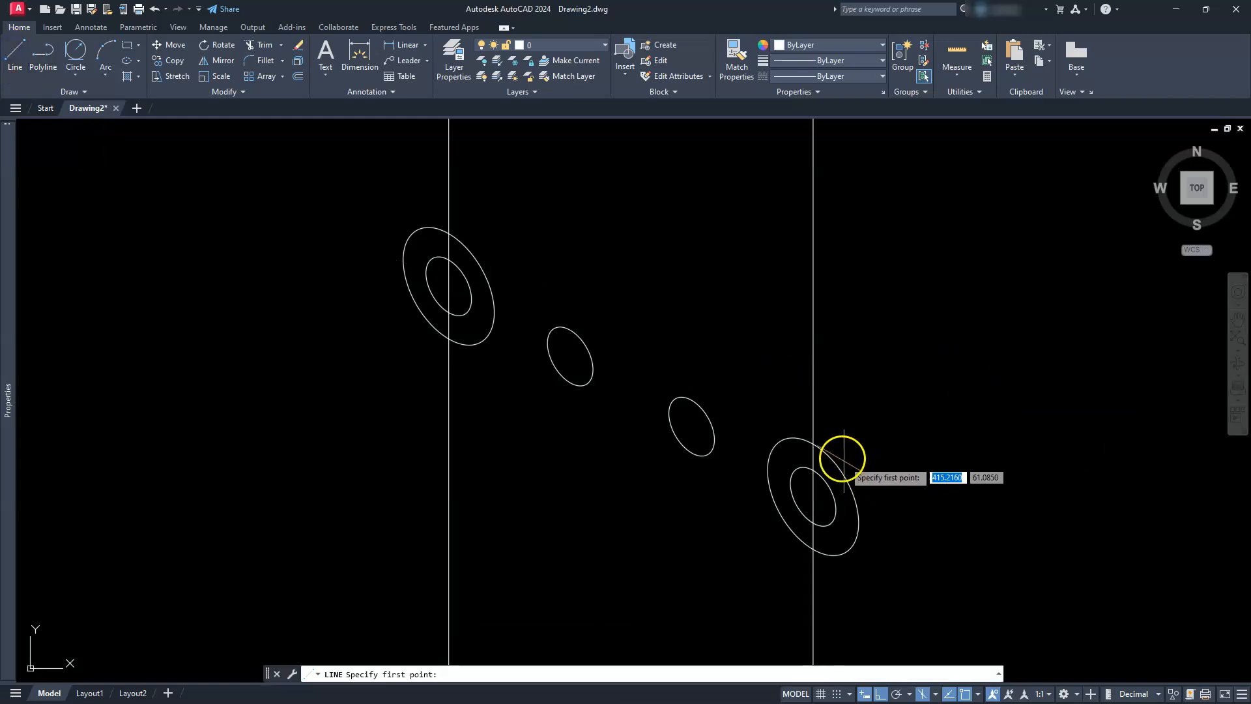
left_click(813, 444)
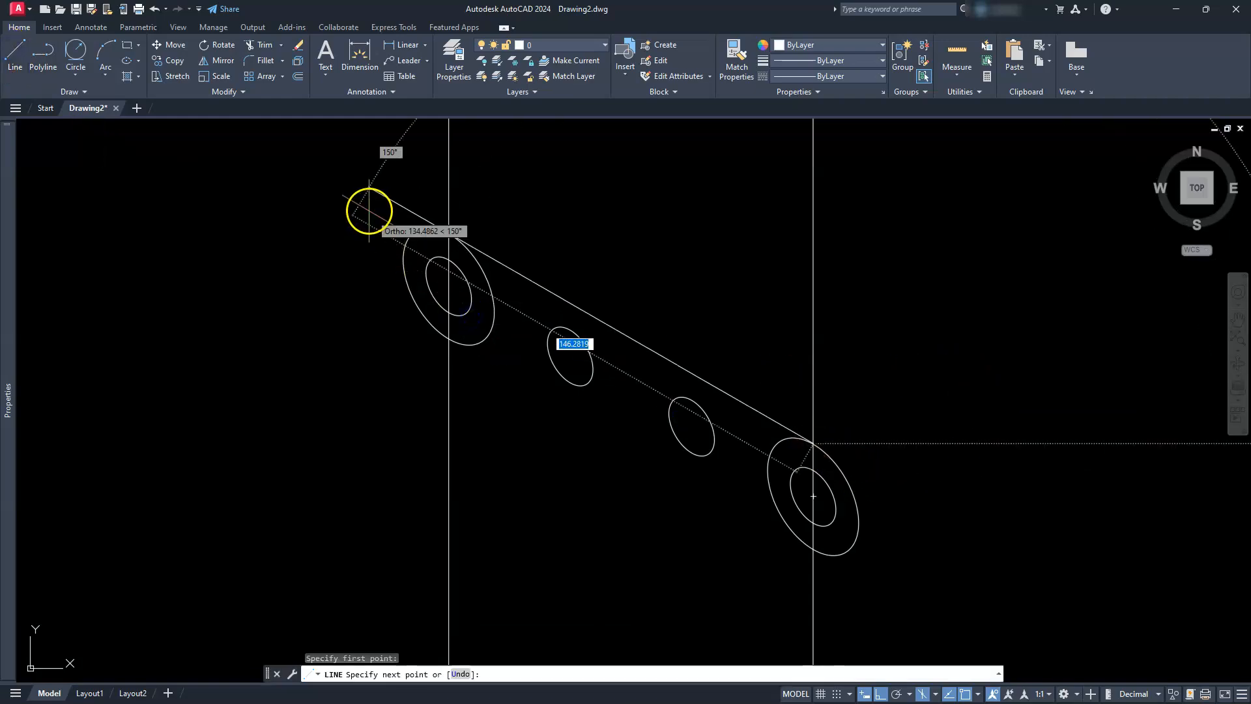
left_click(450, 232)
key("Escape")
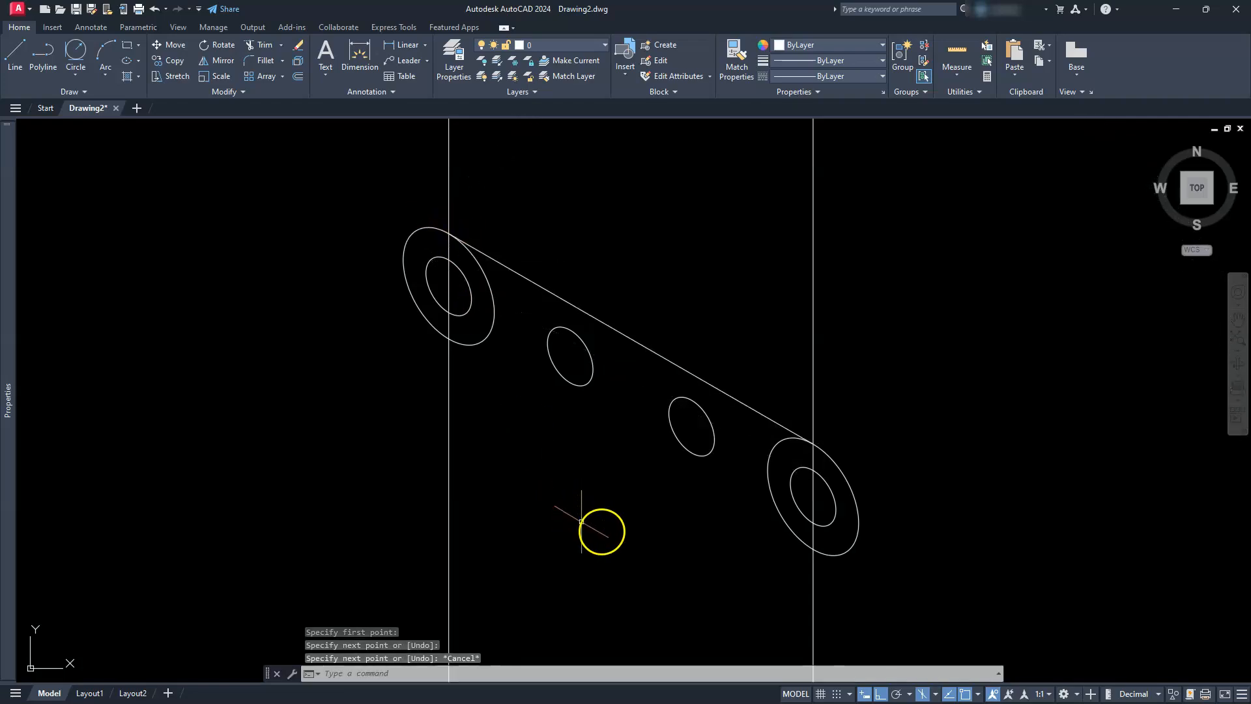
left_click(18, 53)
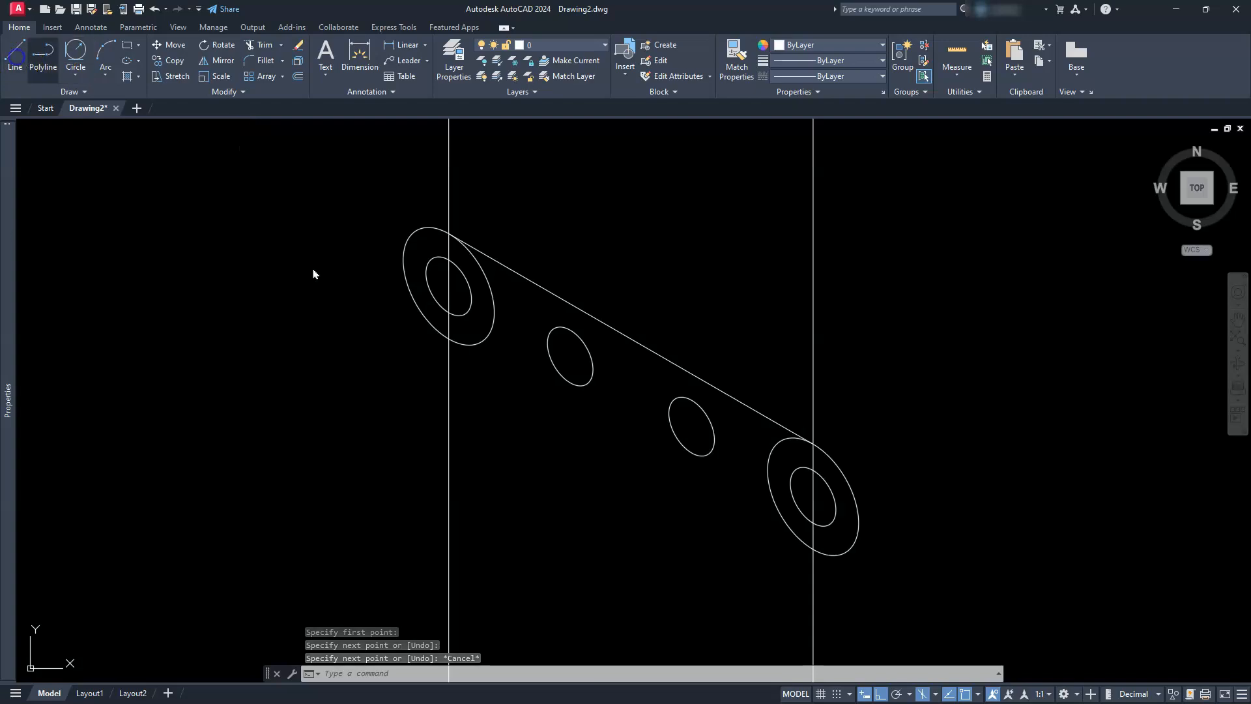
left_click(812, 547)
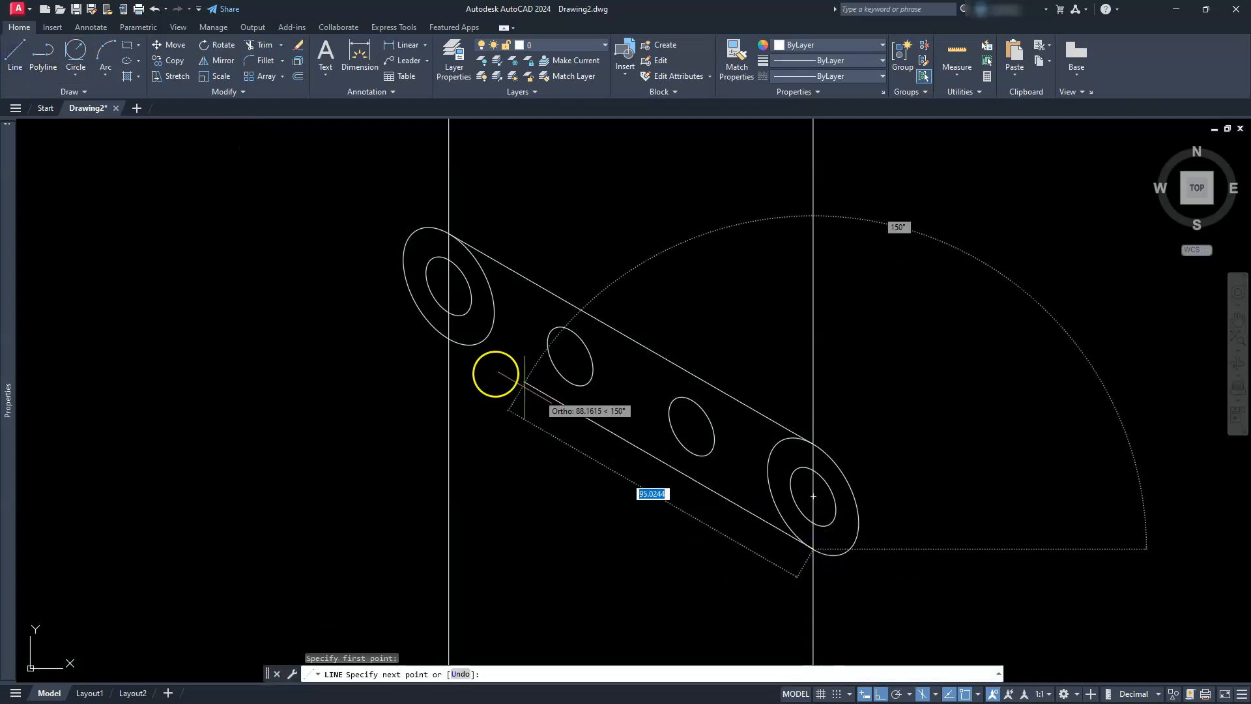
left_click(447, 338)
key("Escape")
key("Escape")
Delete both vertical construction lines through the end isocircles.
left_click(812, 271)
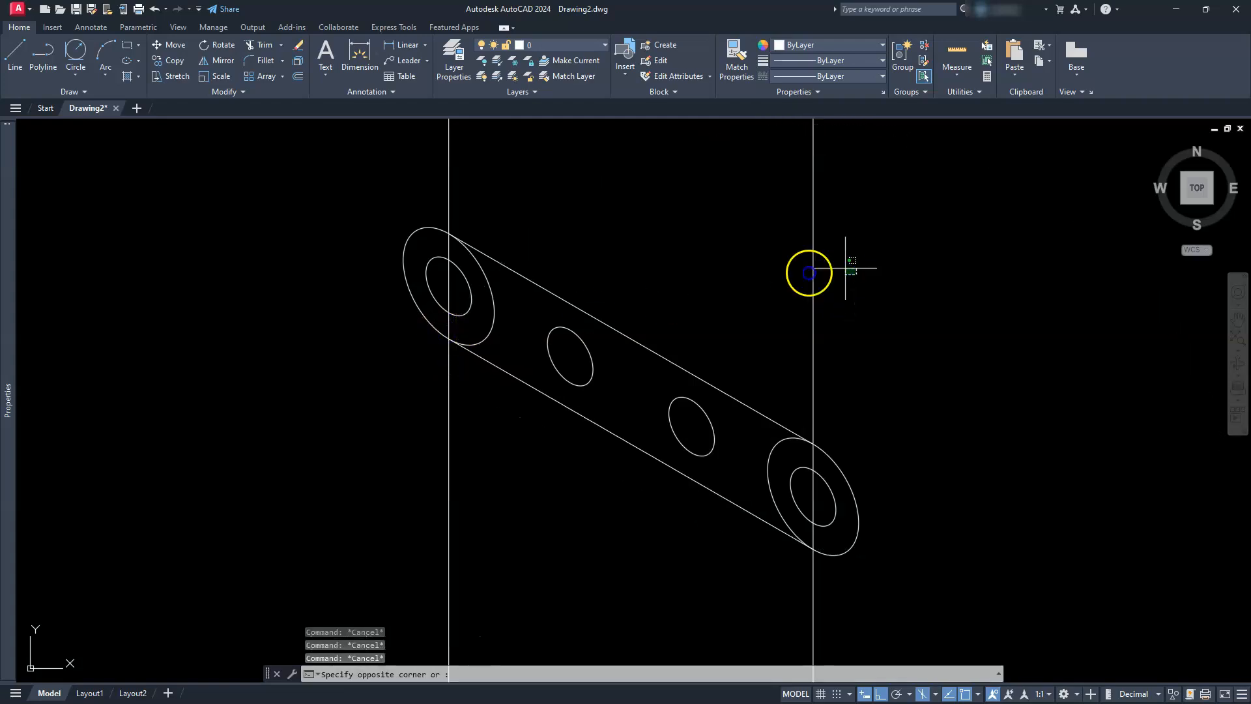
left_click(707, 242)
left_click(568, 496)
left_click(398, 487)
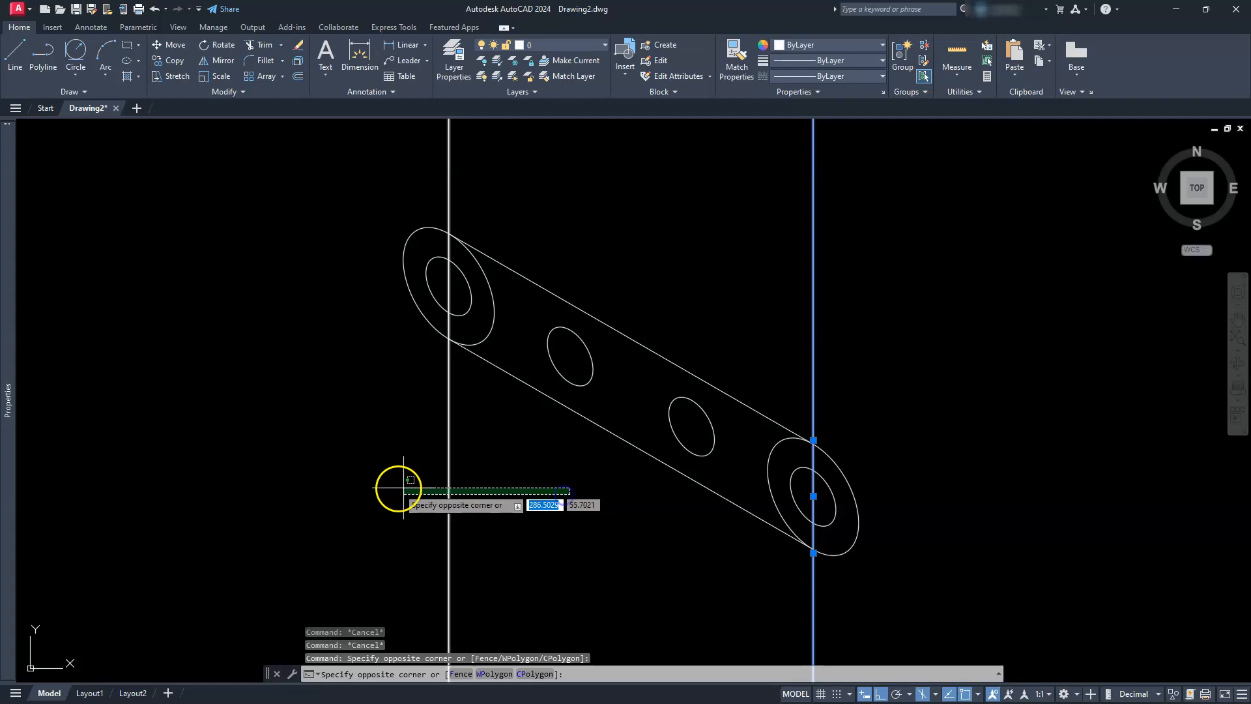
key("Delete")
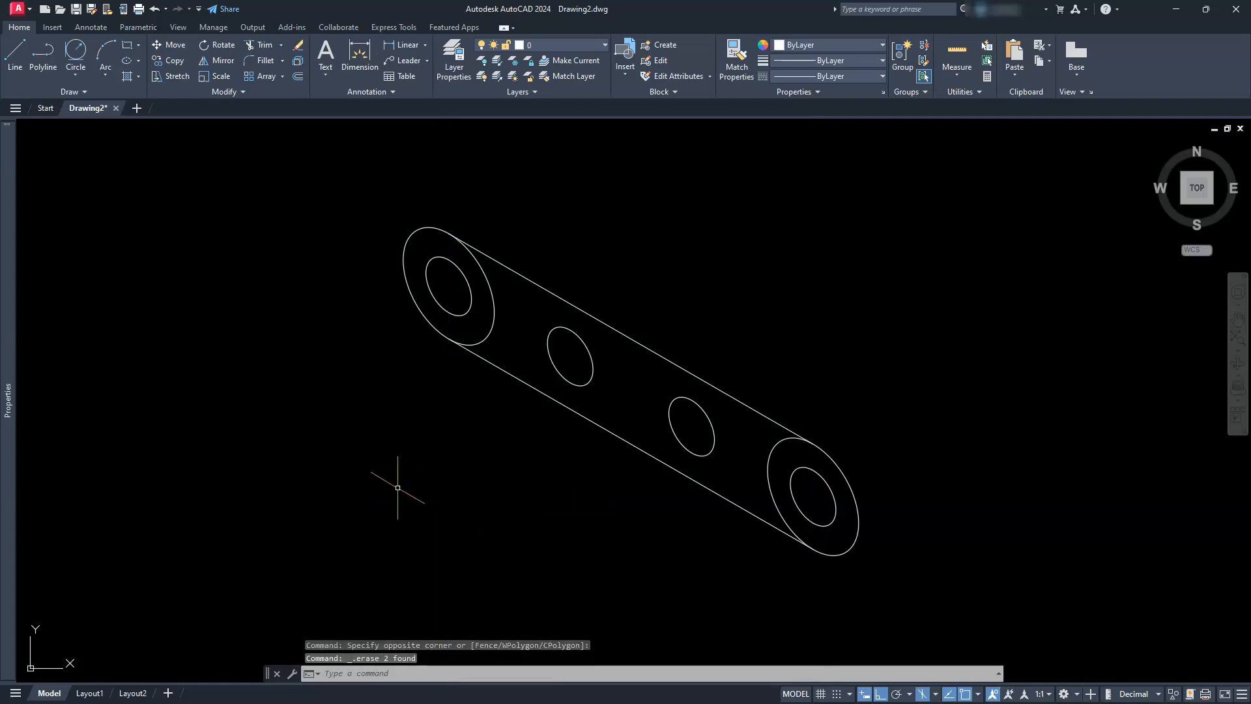
Trim the inner arcs of both outer end isocircles to leave a closed rounded slot outline.
type("R")
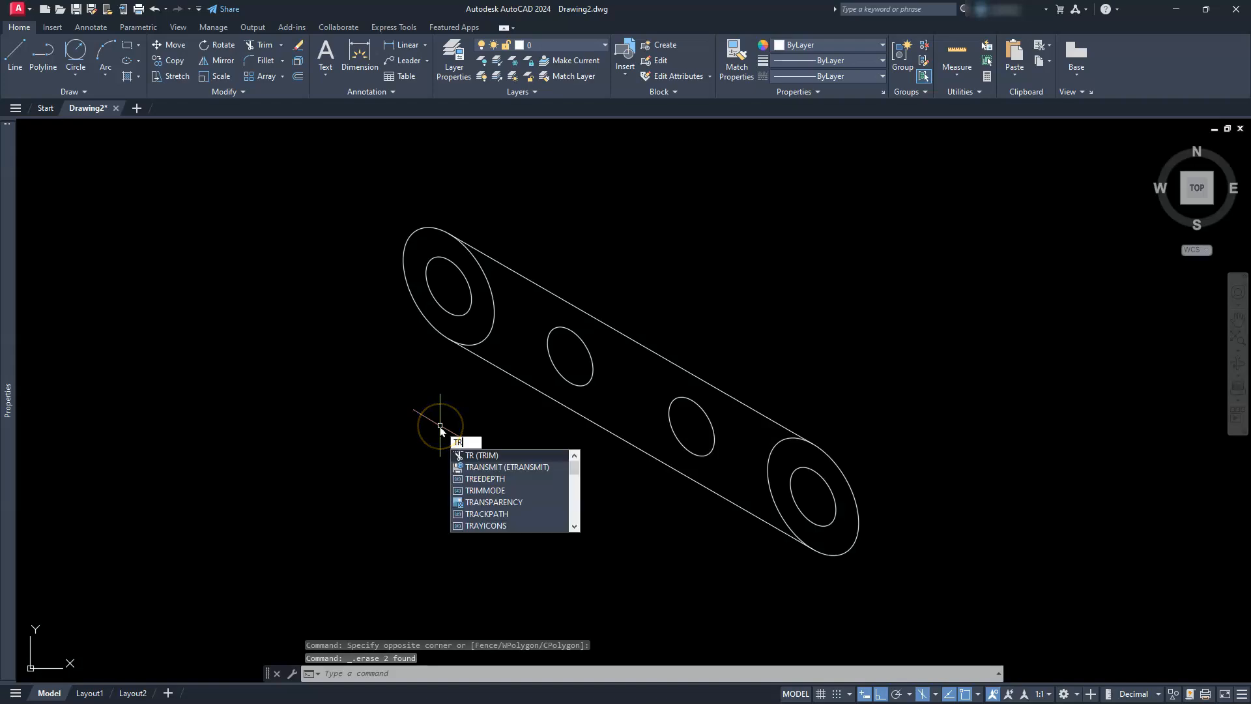
key("Return")
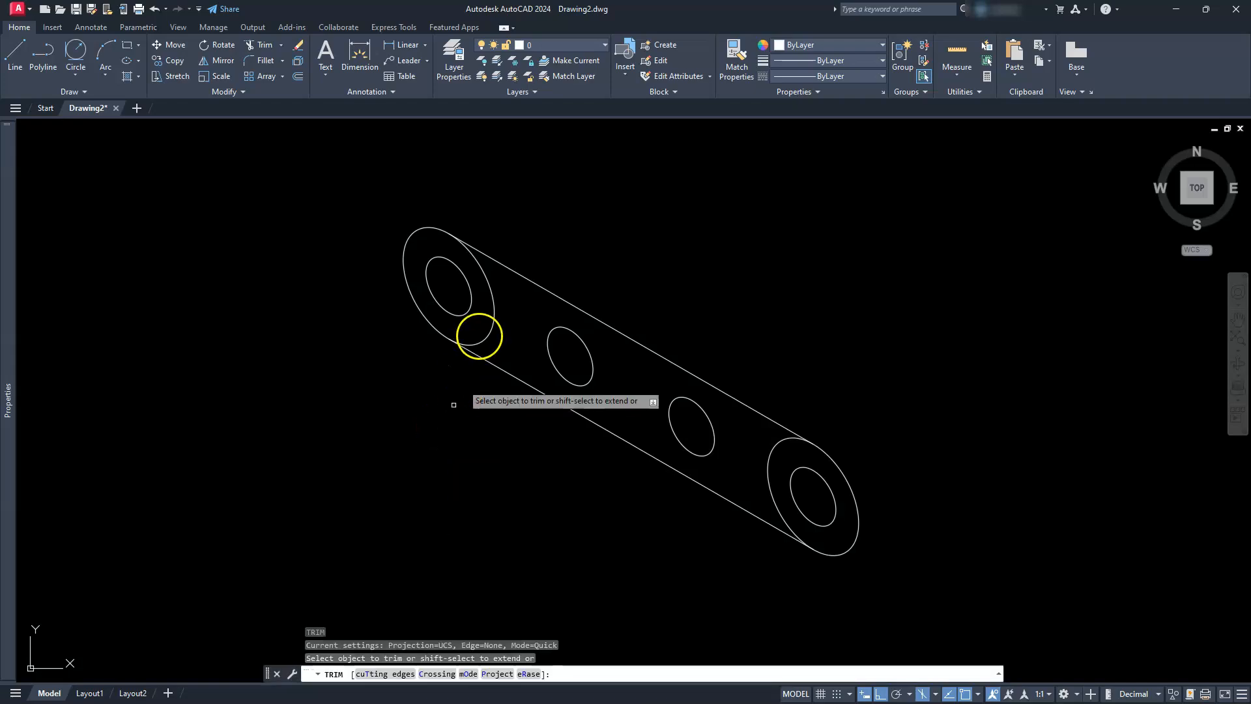
left_click(493, 319)
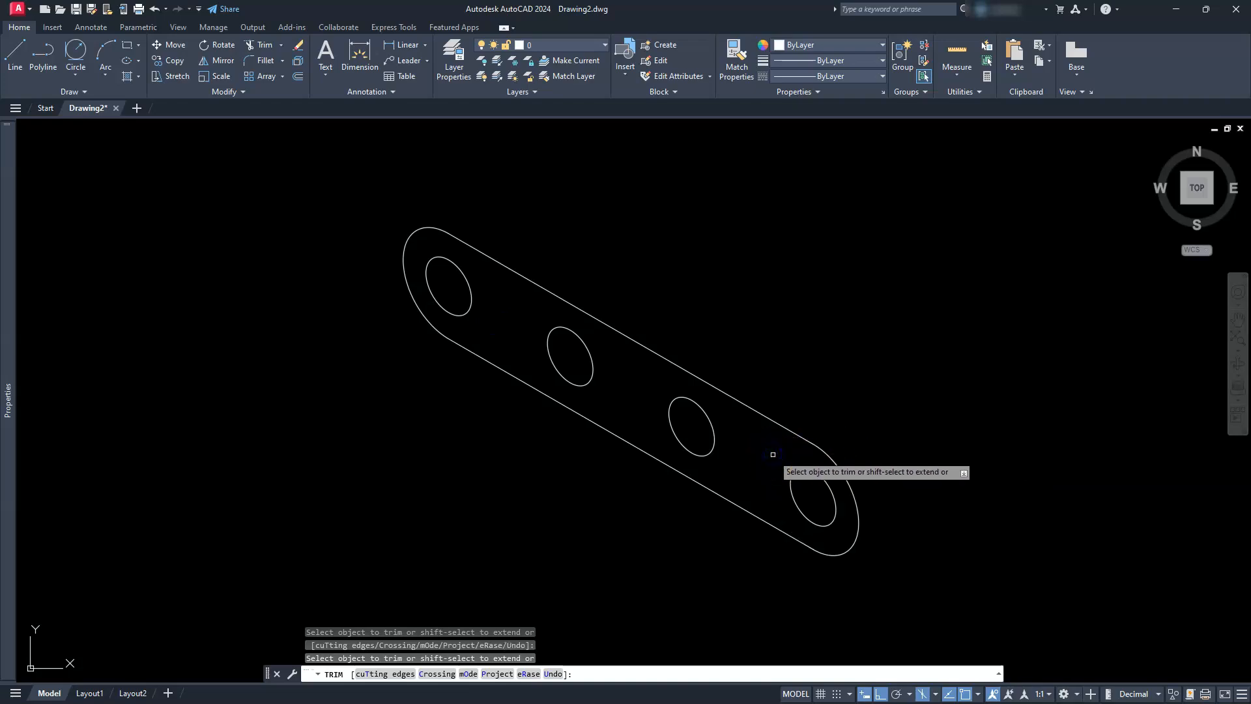
key("Escape")
key("Escape")
Draw a guide line 52.5 straight up from the center of the upper-left hole, ending with a short segment along the 150° axis.
mouse_move(366, 321)
middle_mouse_down()
mouse_move(473, 441)
mouse_move(472, 514)
middle_mouse_up()
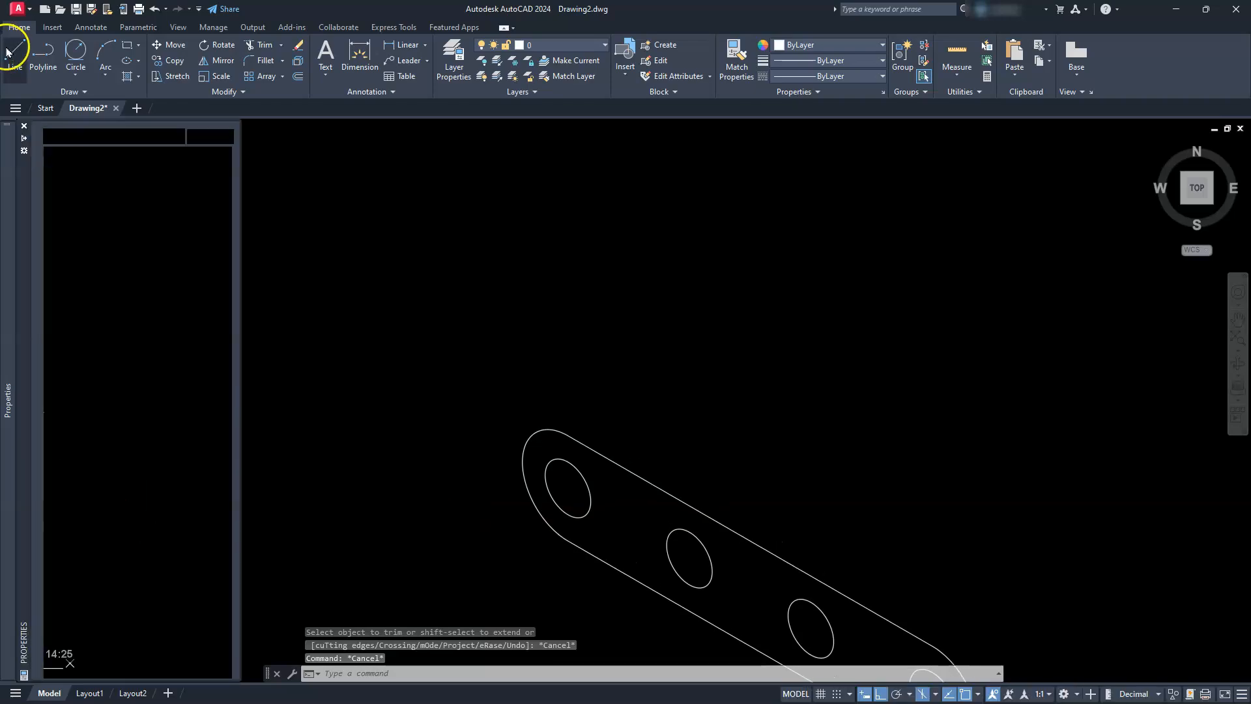
left_click(13, 52)
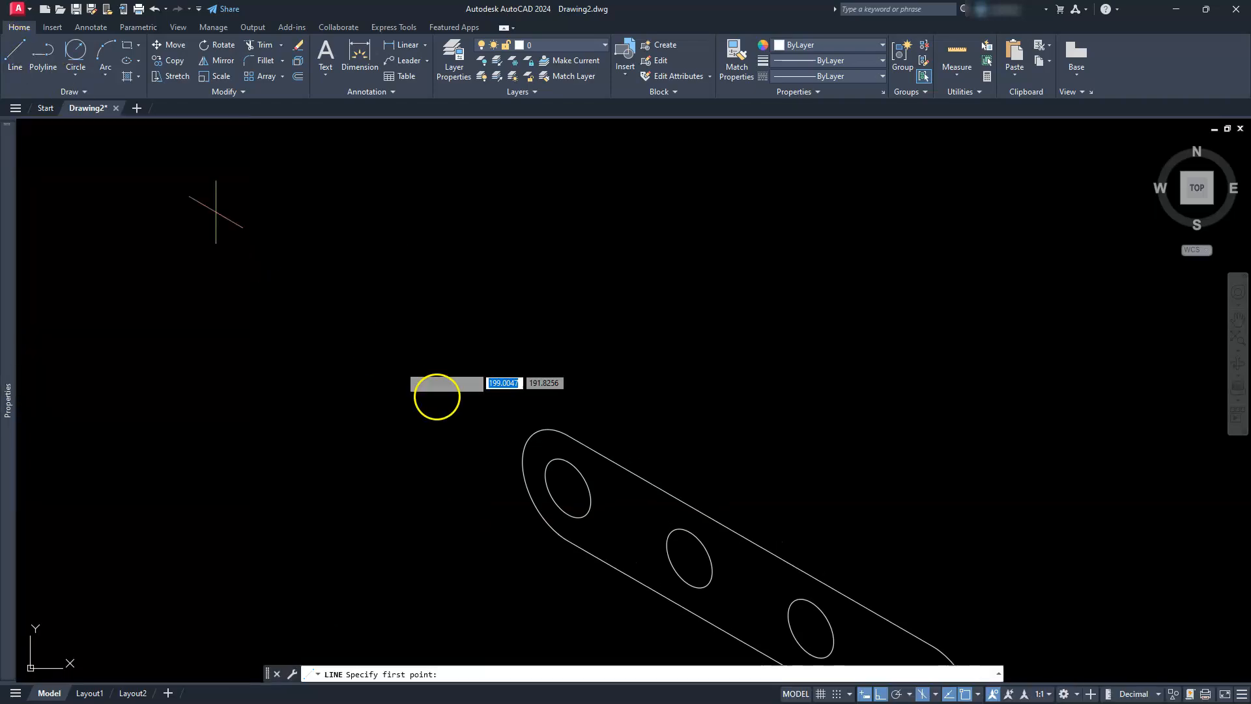
left_click(568, 487)
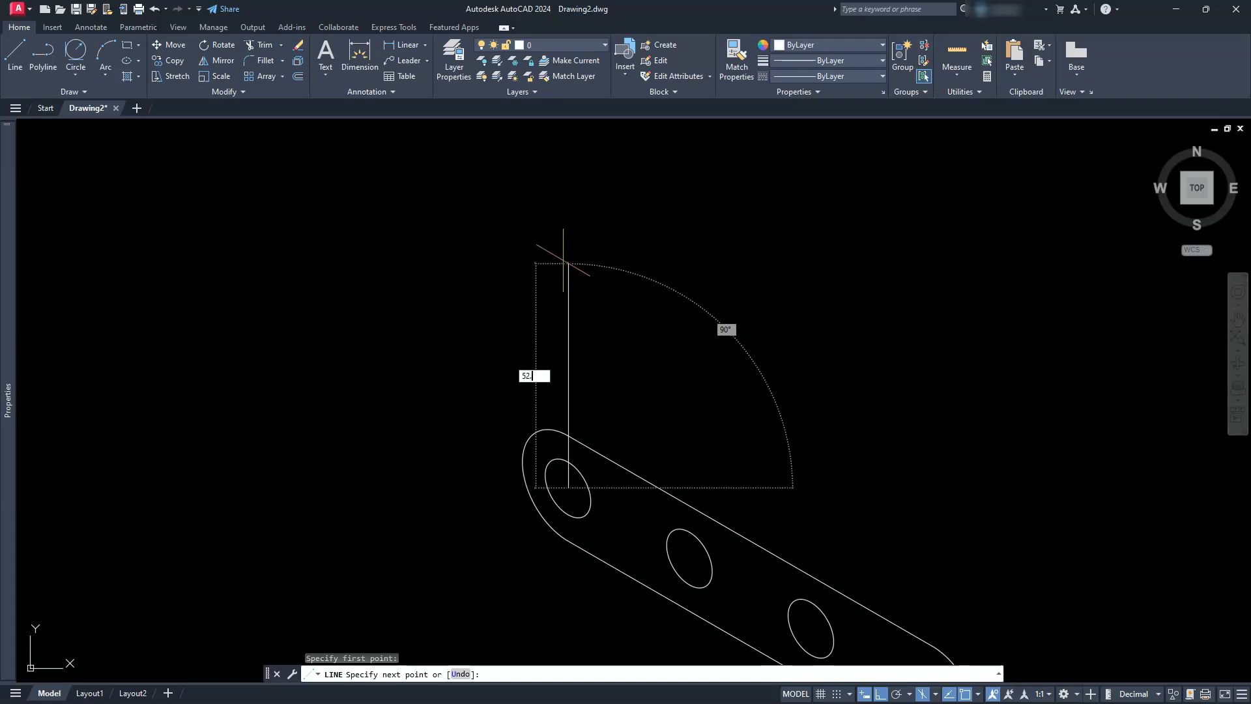
type("52.5")
key("Return")
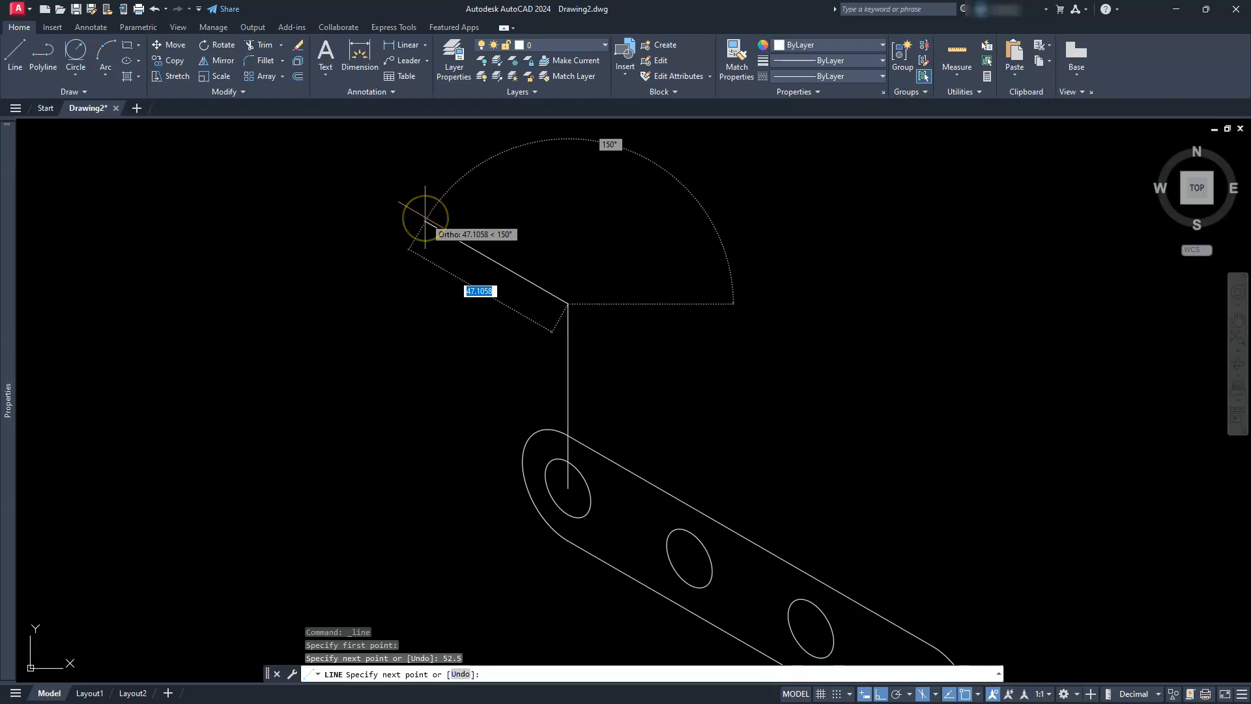
key("Return")
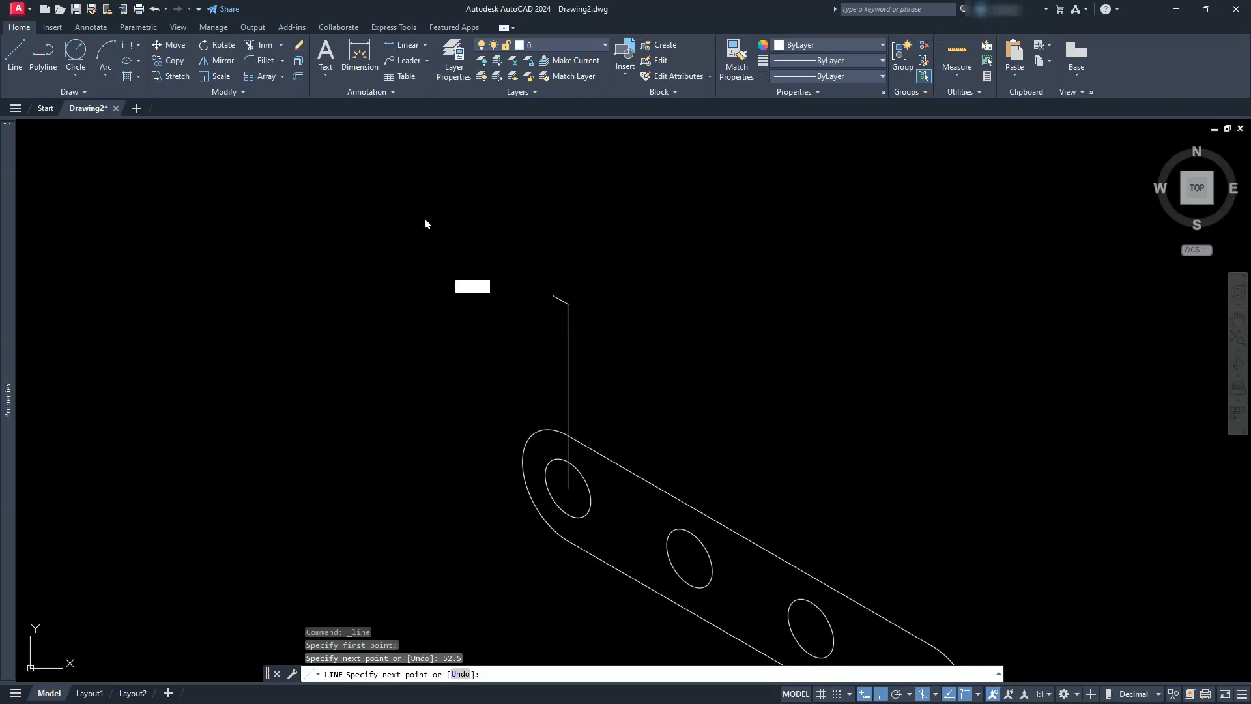
key("Escape")
key("Escape")
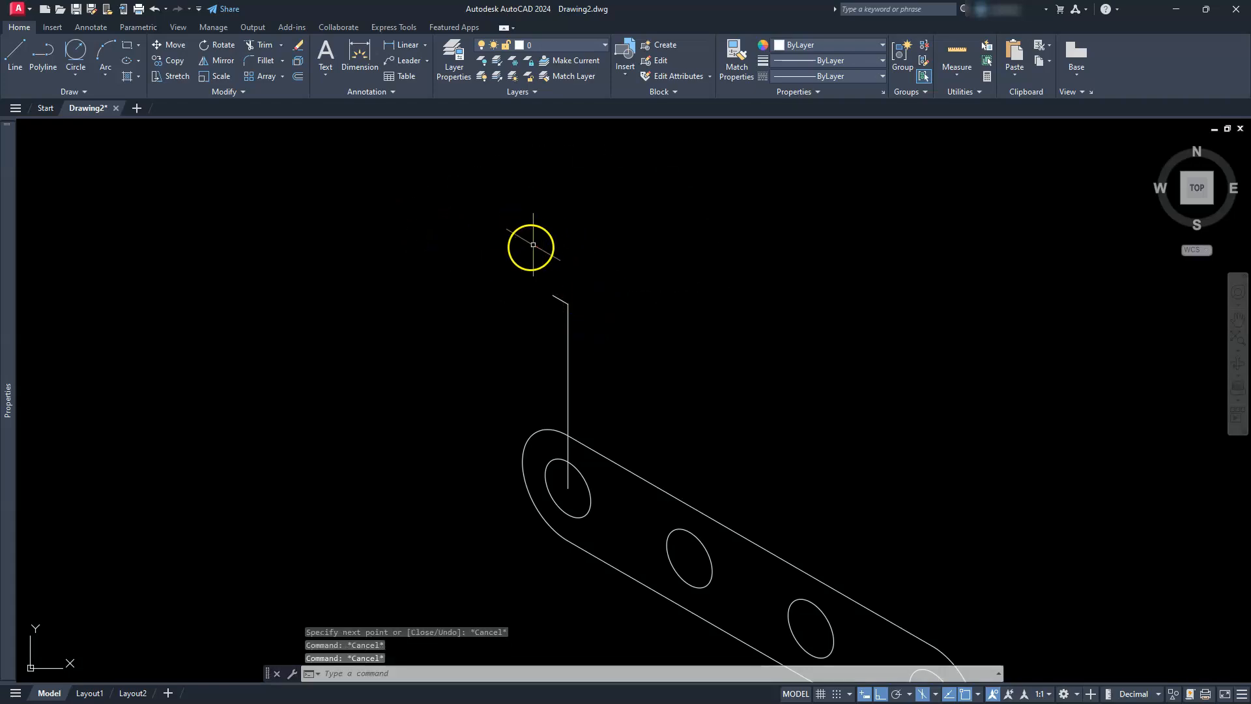
scroll(515, 280, "up", 1)
scroll(516, 281, "up", 1)
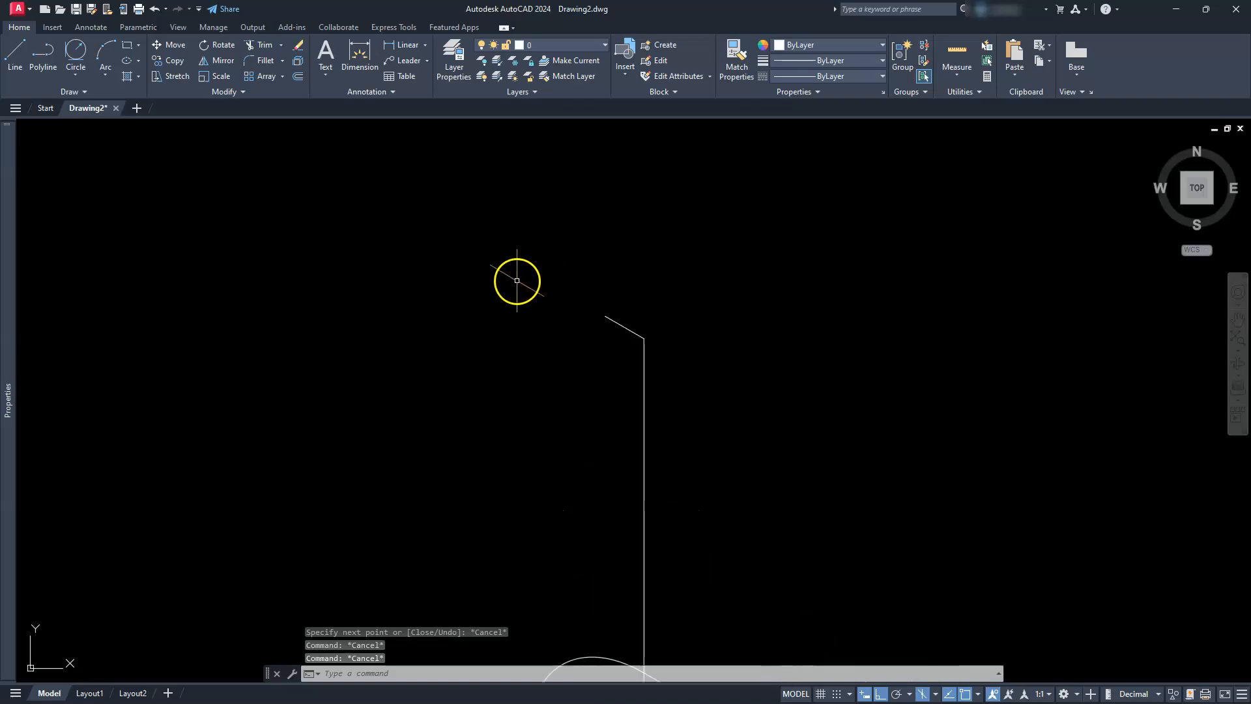
left_click(76, 74)
left_click(99, 104)
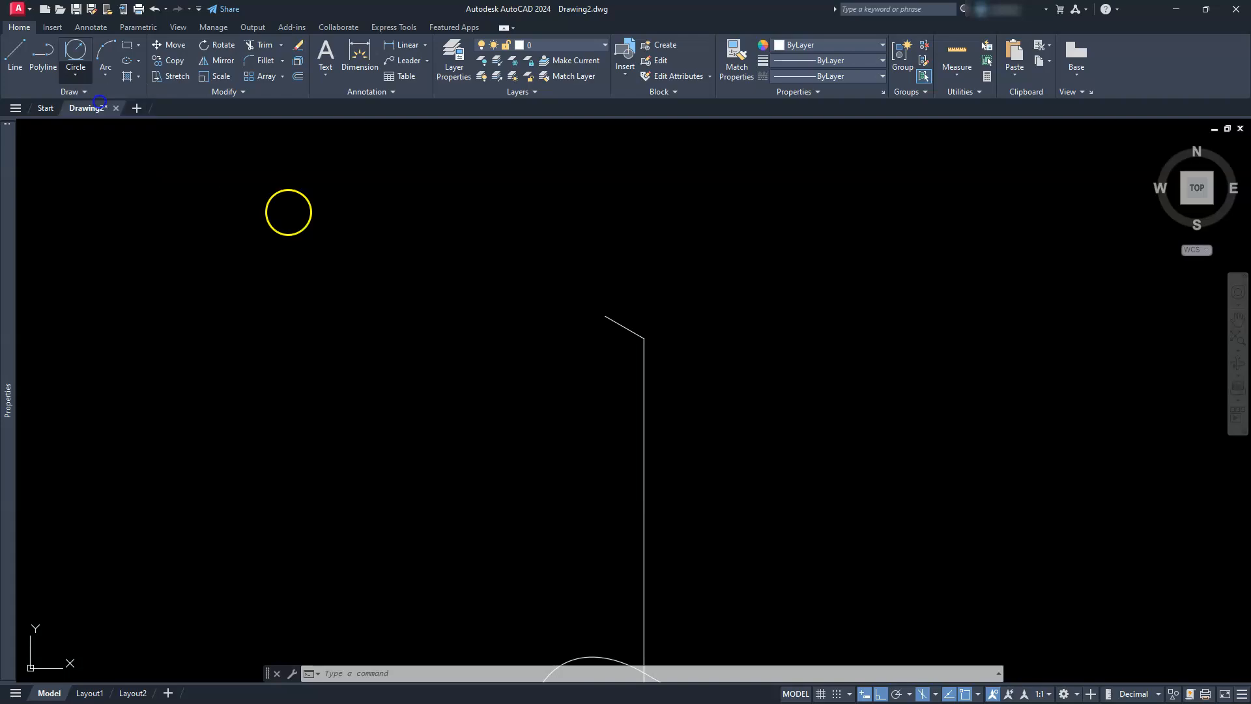
left_click(606, 317)
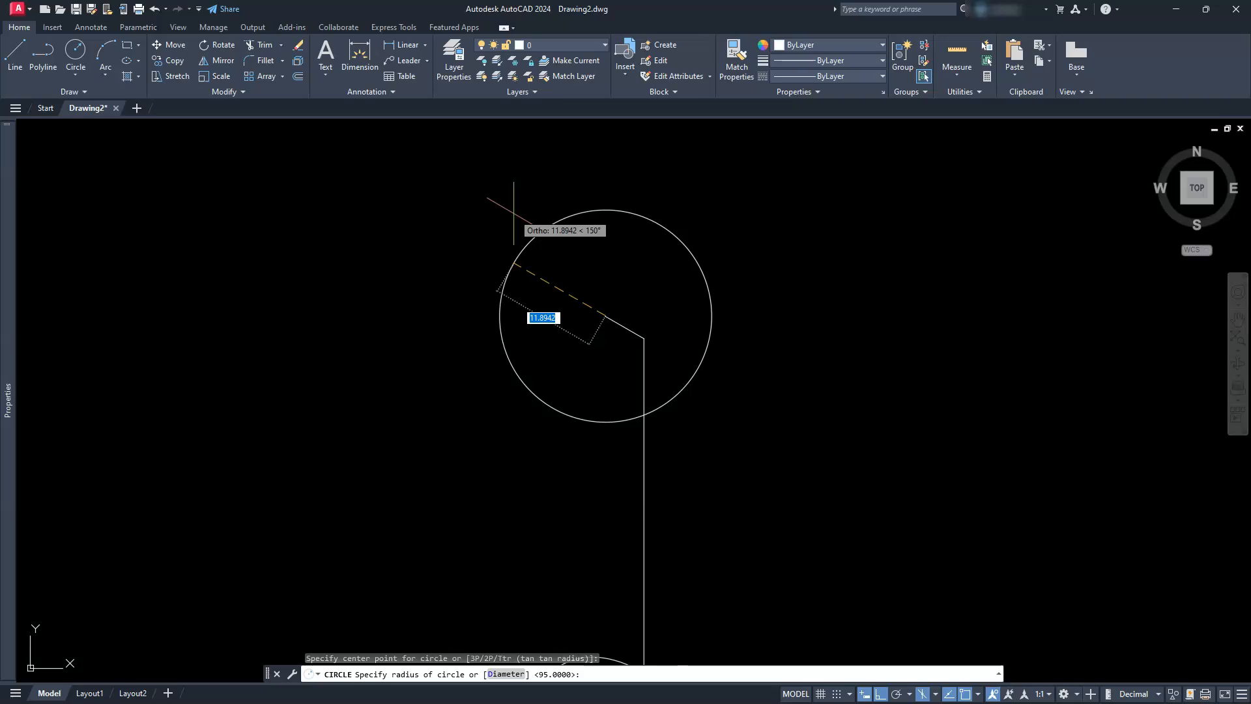
key("Escape")
key("Escape")
key("Escape")
Draw an isocircle of radius 20 centered on the free end of the short guide segment.
type("el")
key("Return")
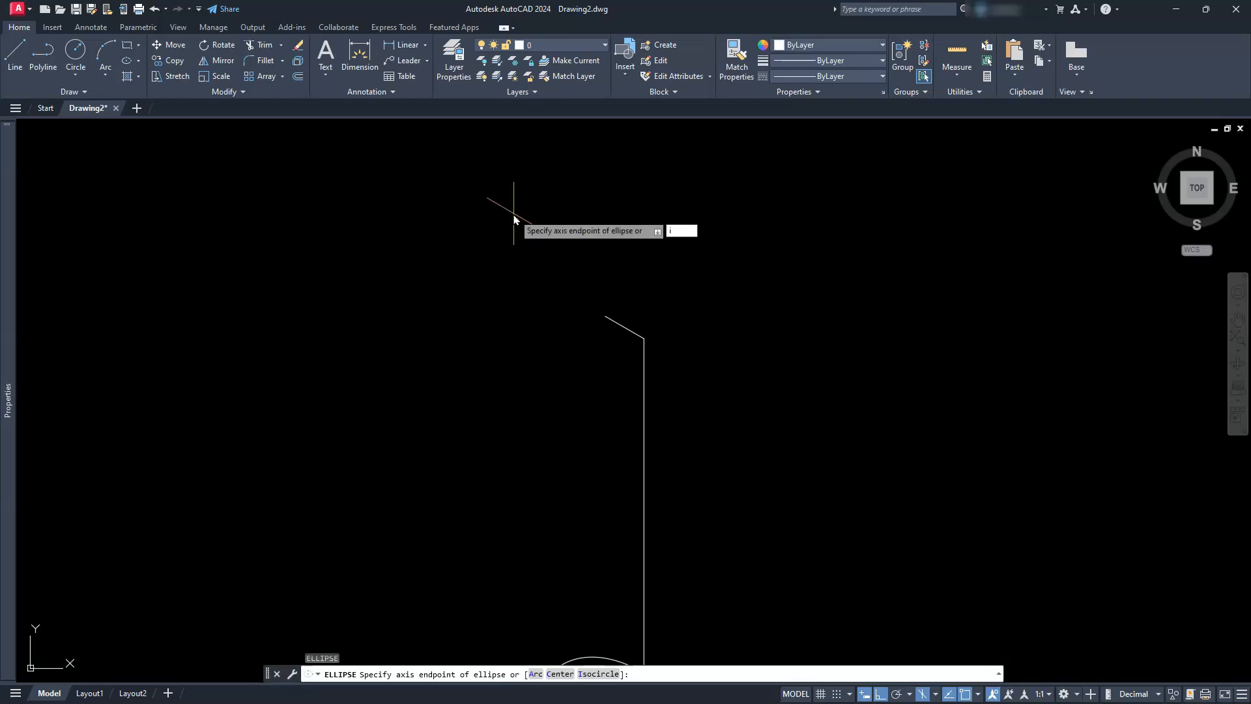
key("Return")
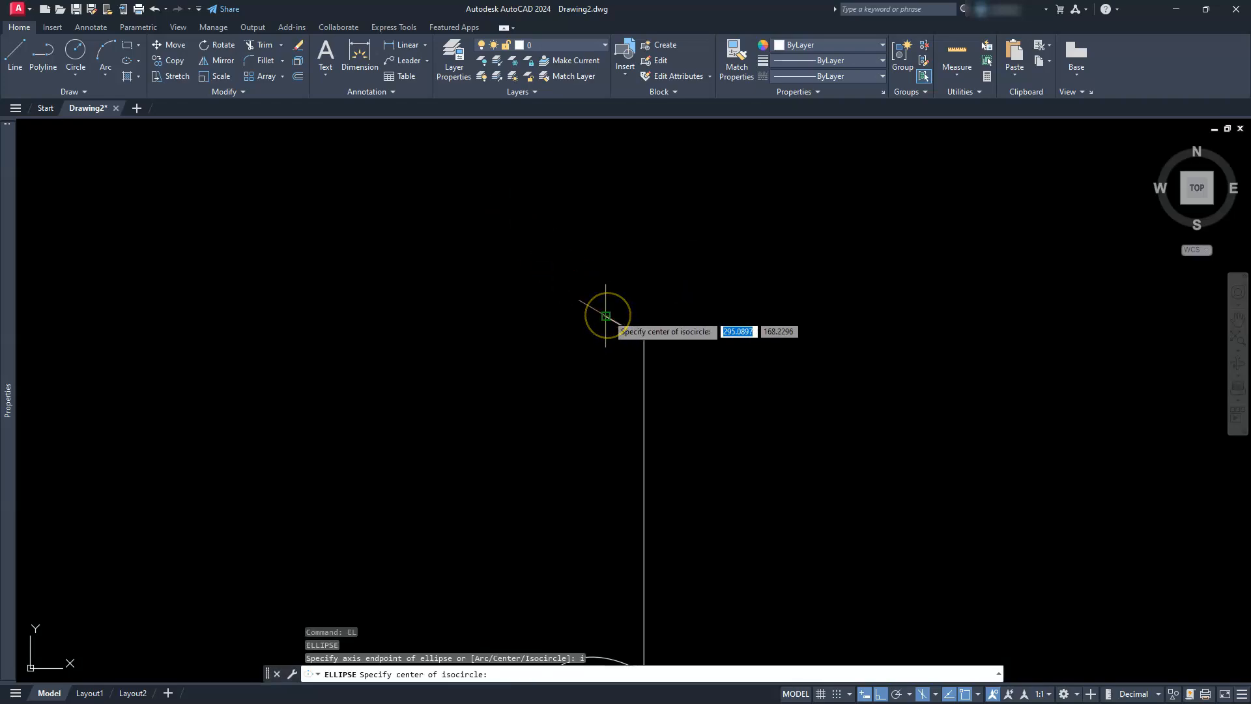
left_click(606, 316)
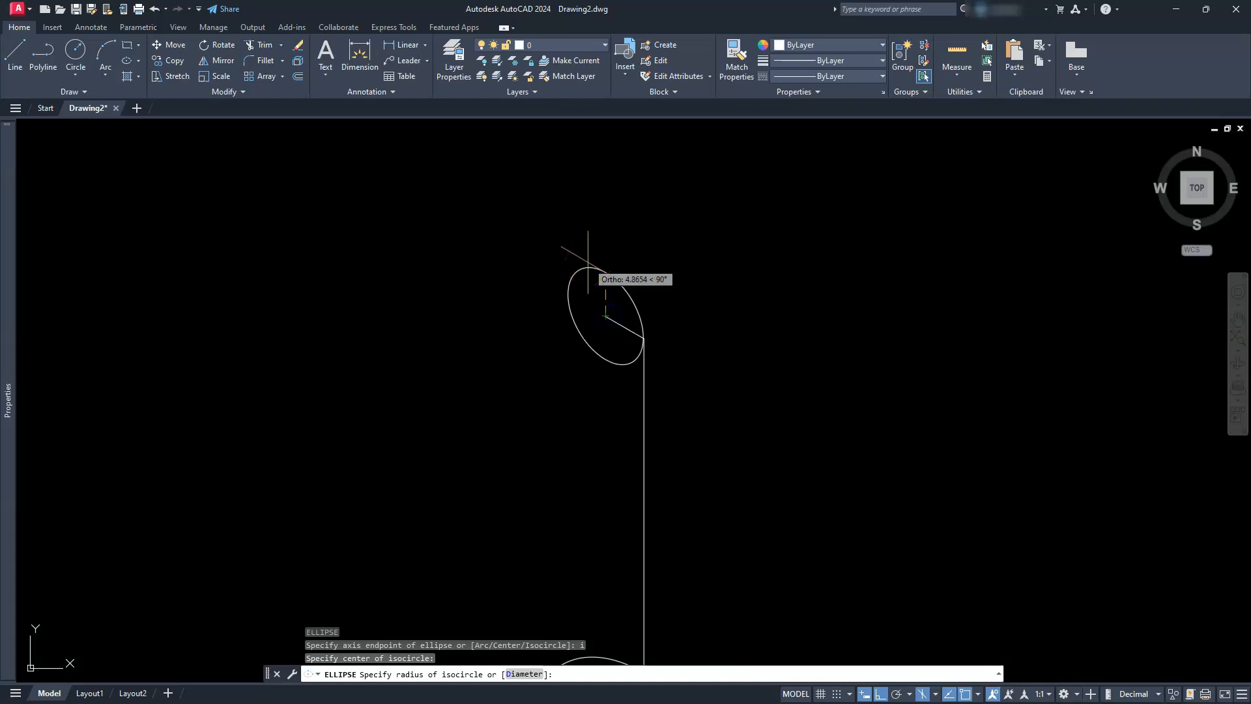
type("20")
key("Return")
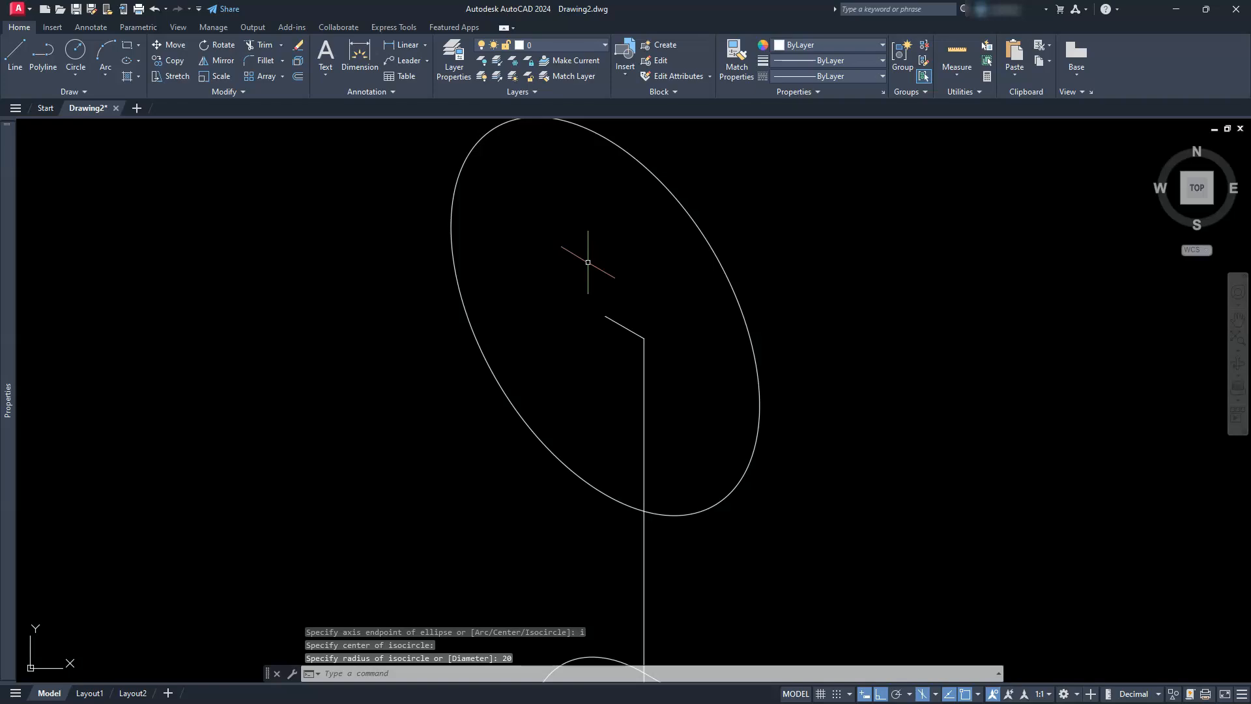
Draw a concentric isocircle of radius 12.5 inside the radius 20 isocircle.
type("el")
key("Return")
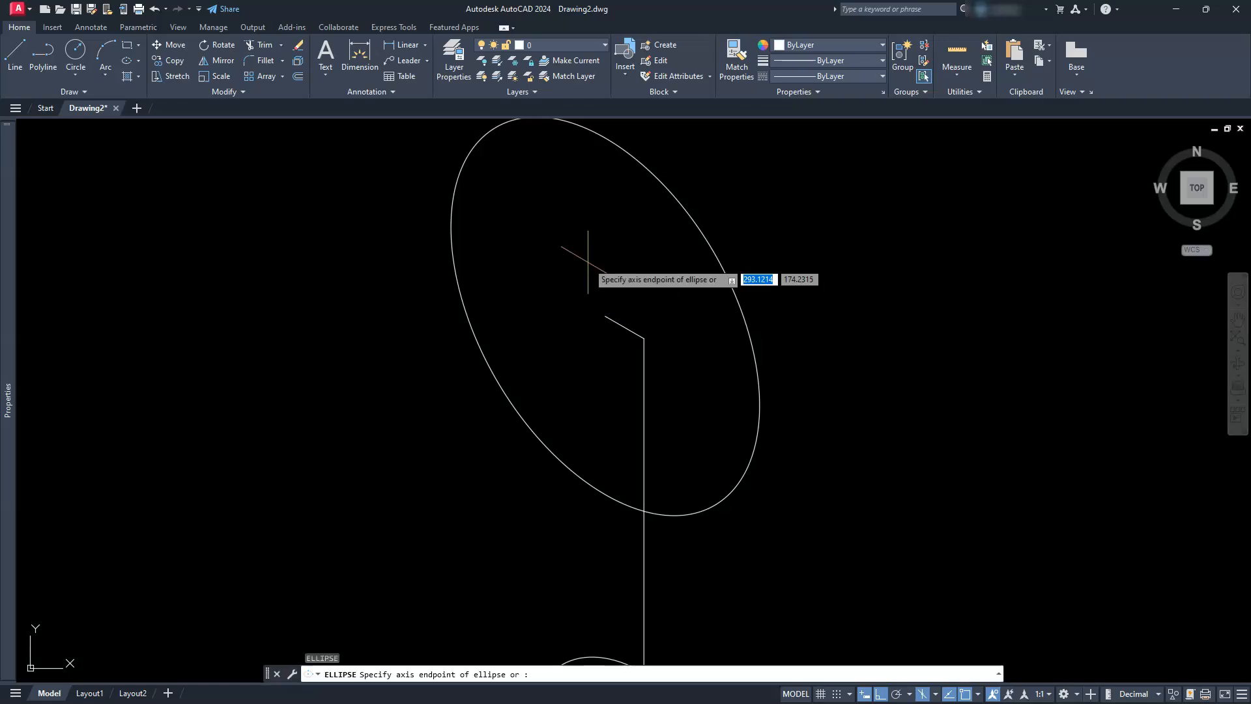
type("i")
key("Return")
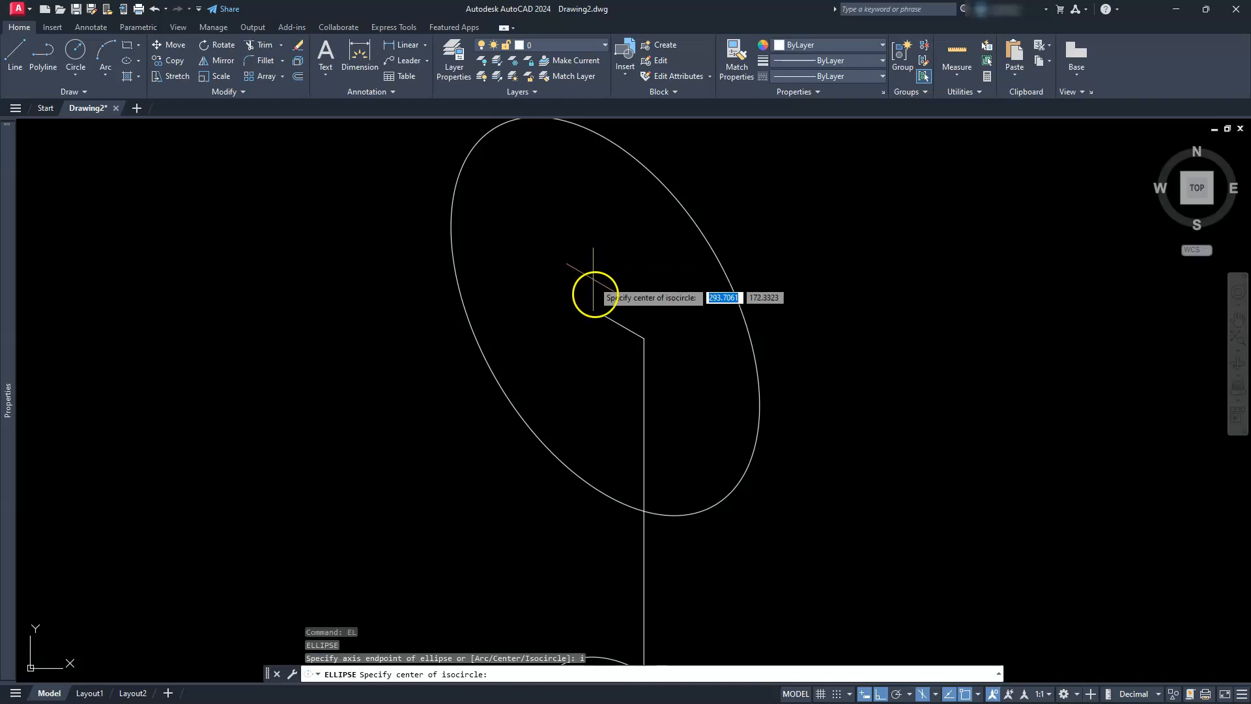
left_click(606, 316)
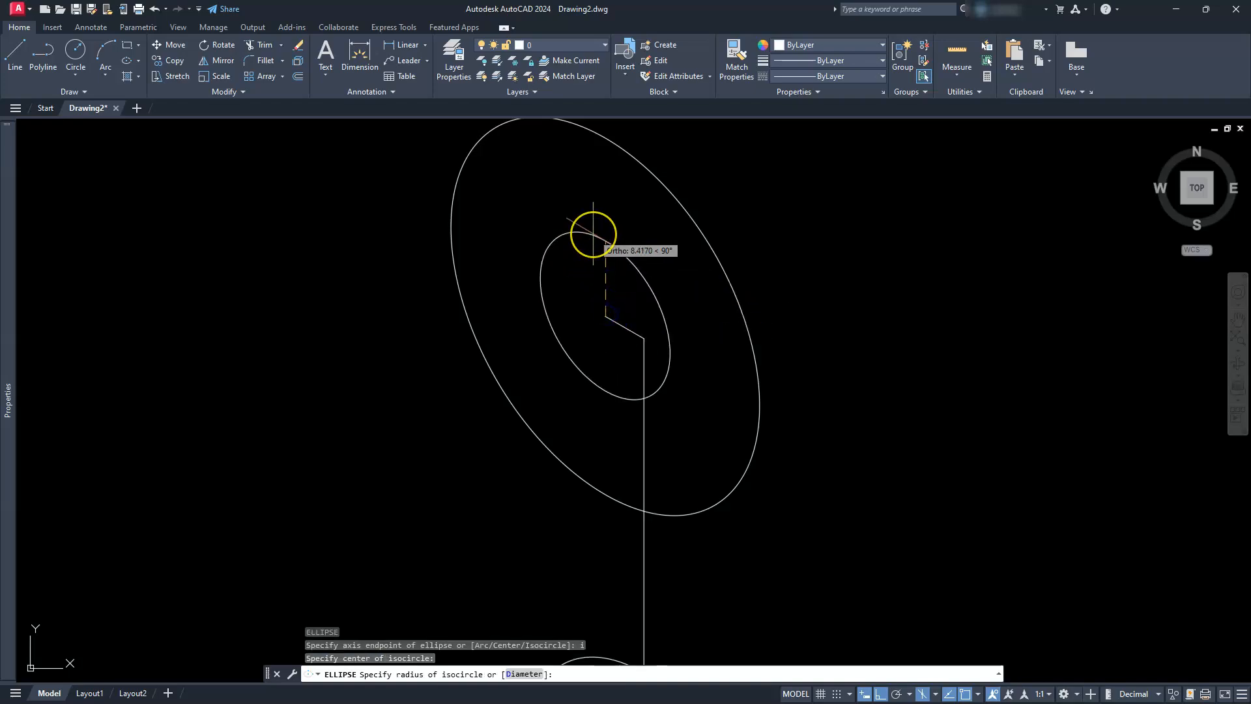
type("12")
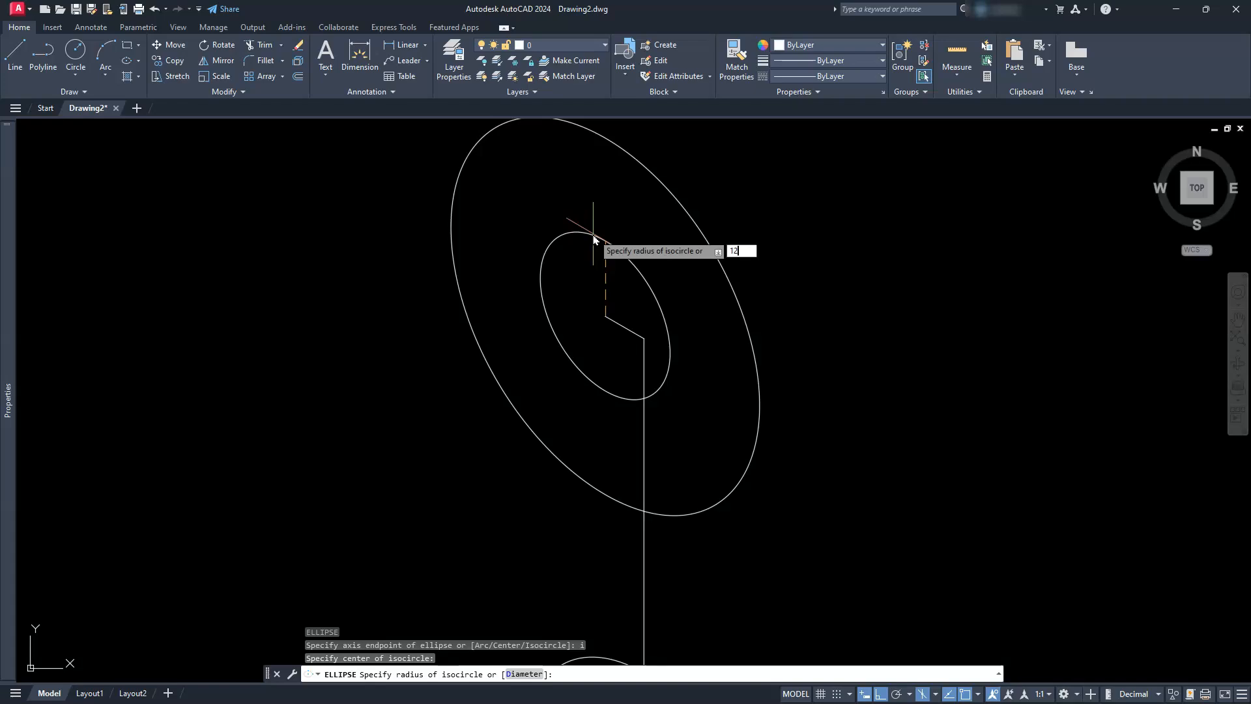
type(".5")
key("Return")
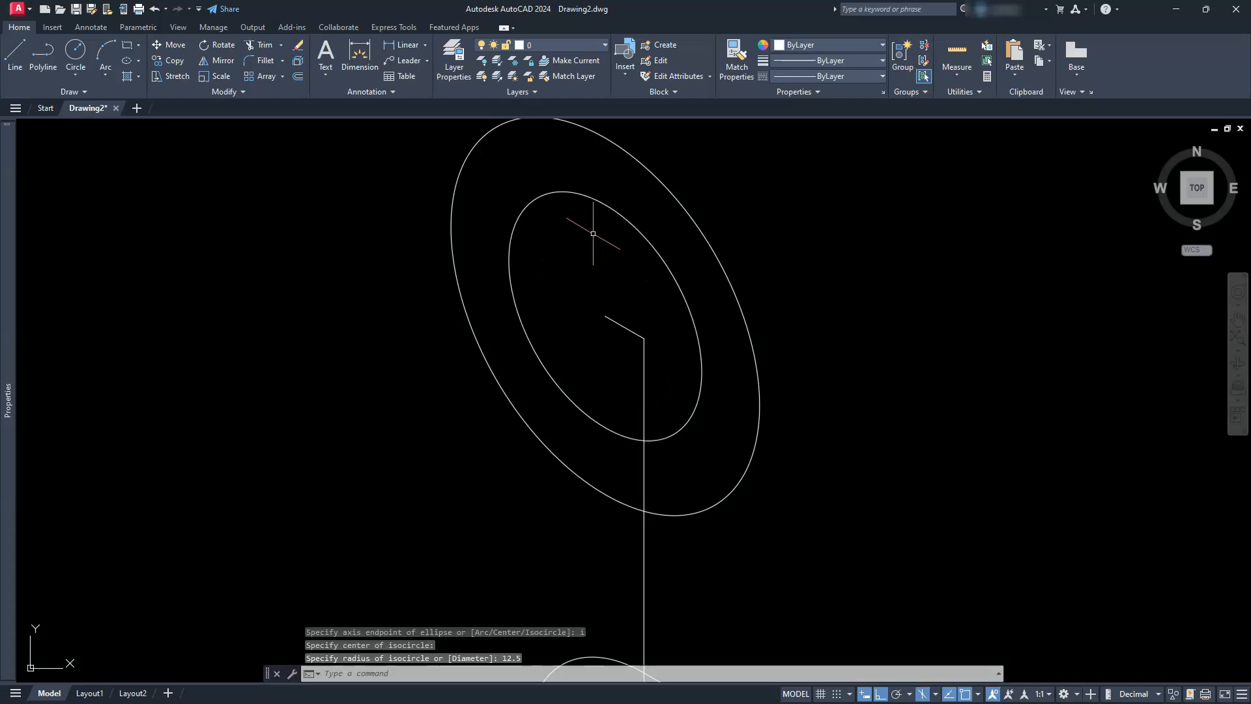
Delete the vertical guide line and its short segment connecting the arm's hole to the new isocircles.
scroll(596, 254, "down", 4)
key("Escape")
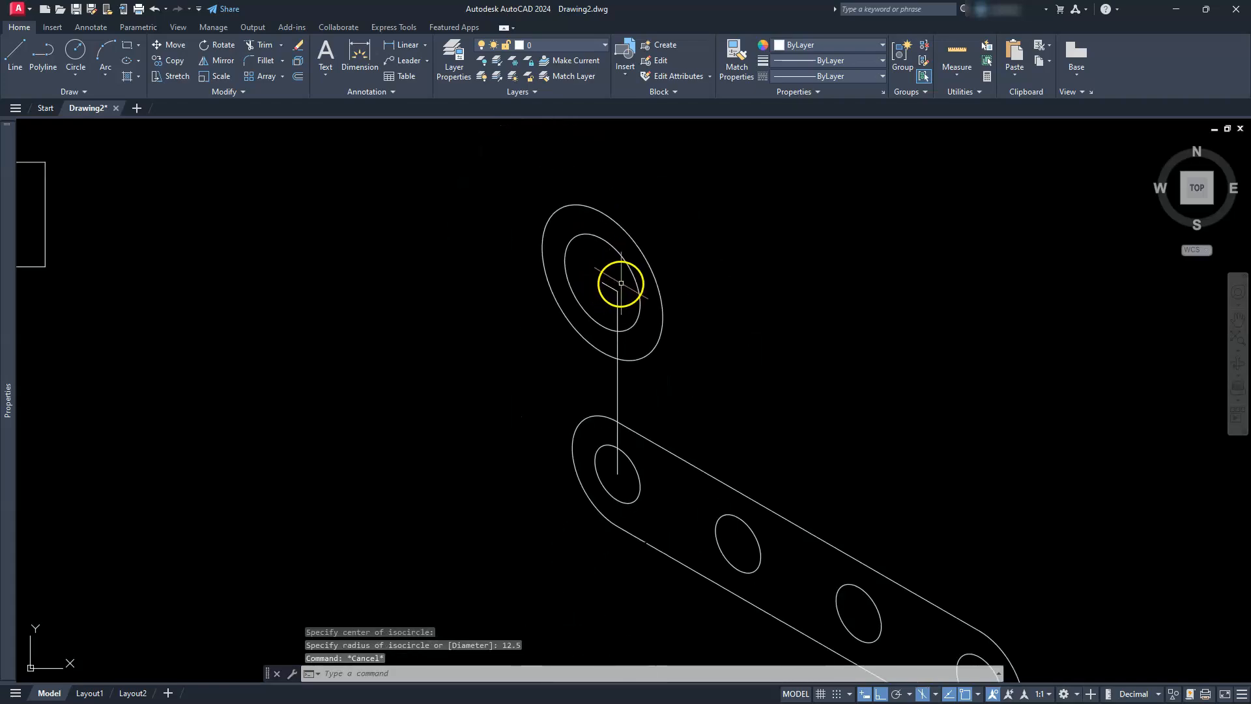
left_click(621, 283)
left_click(604, 298)
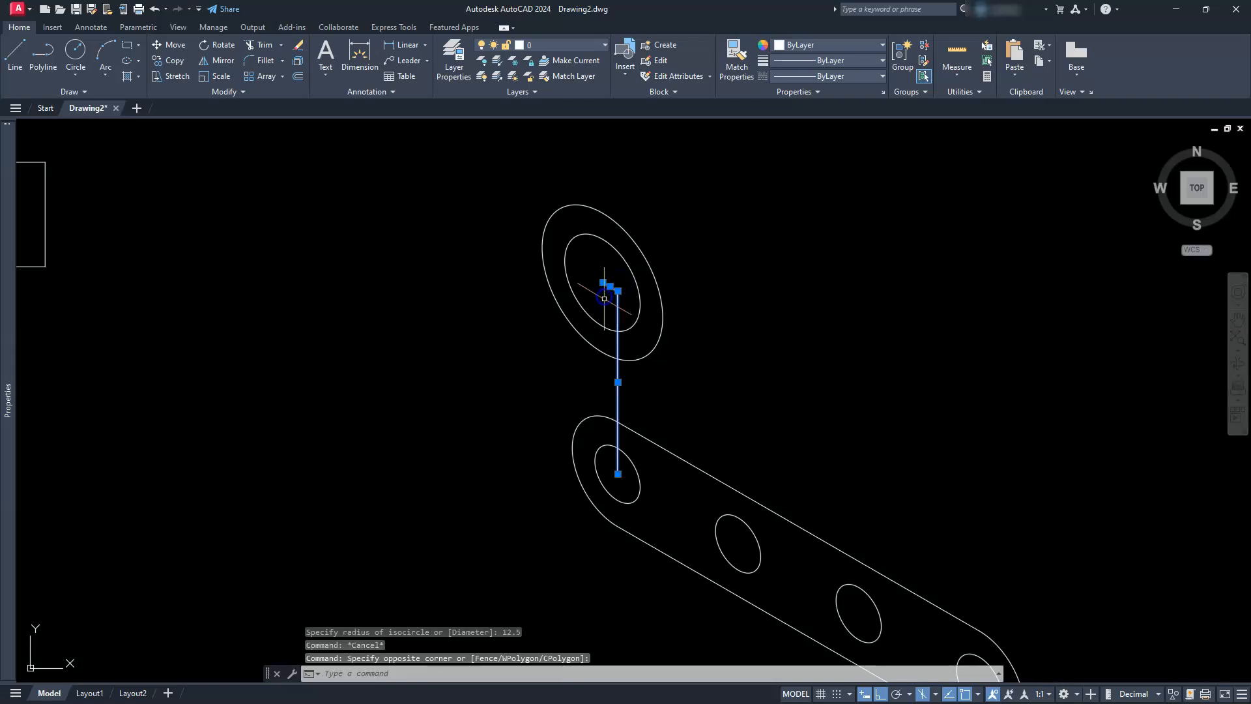
key("Delete")
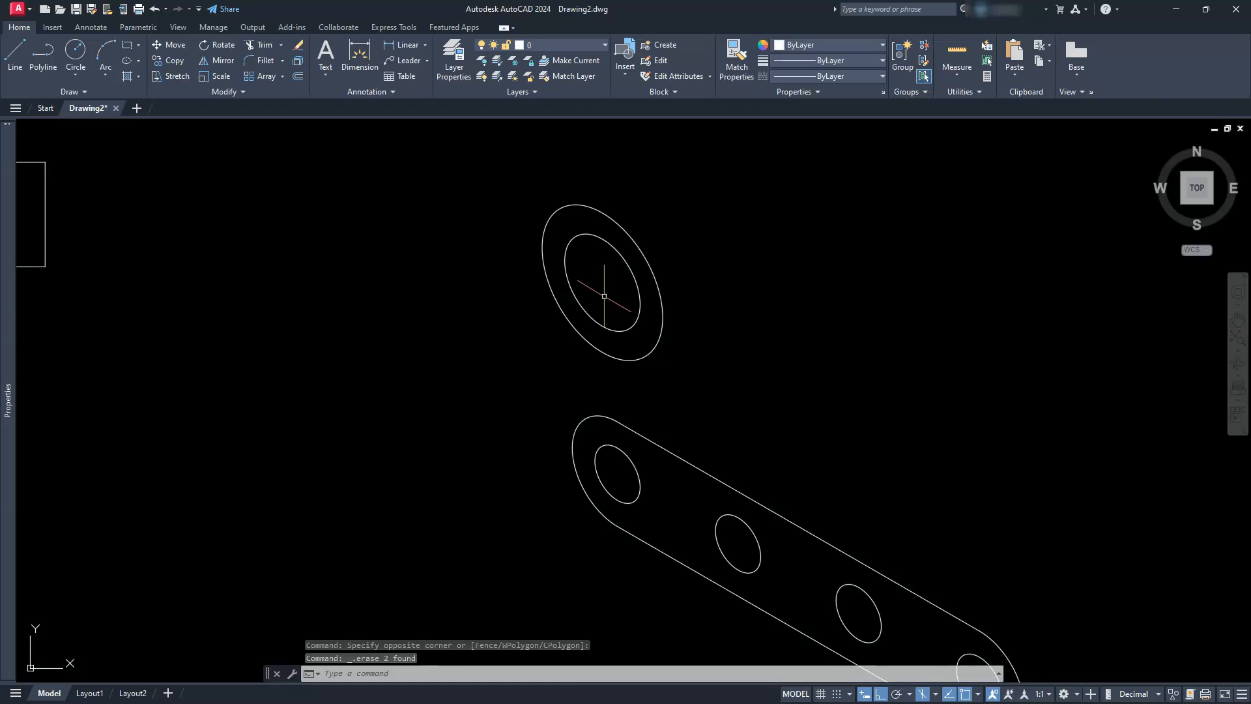
middle_click_drag(830, 218, 826, 290)
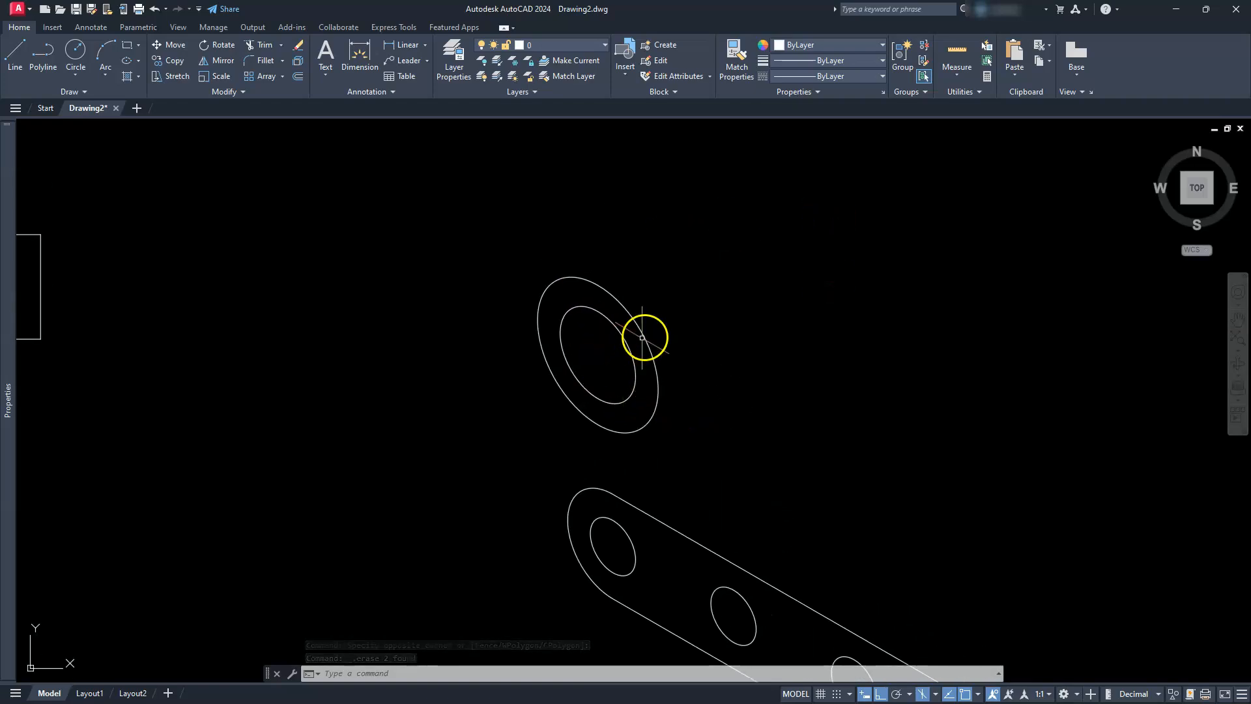
Draw a guide path from the isocircles' center, 65 along the 330° axis and then straight up.
left_click(15, 56)
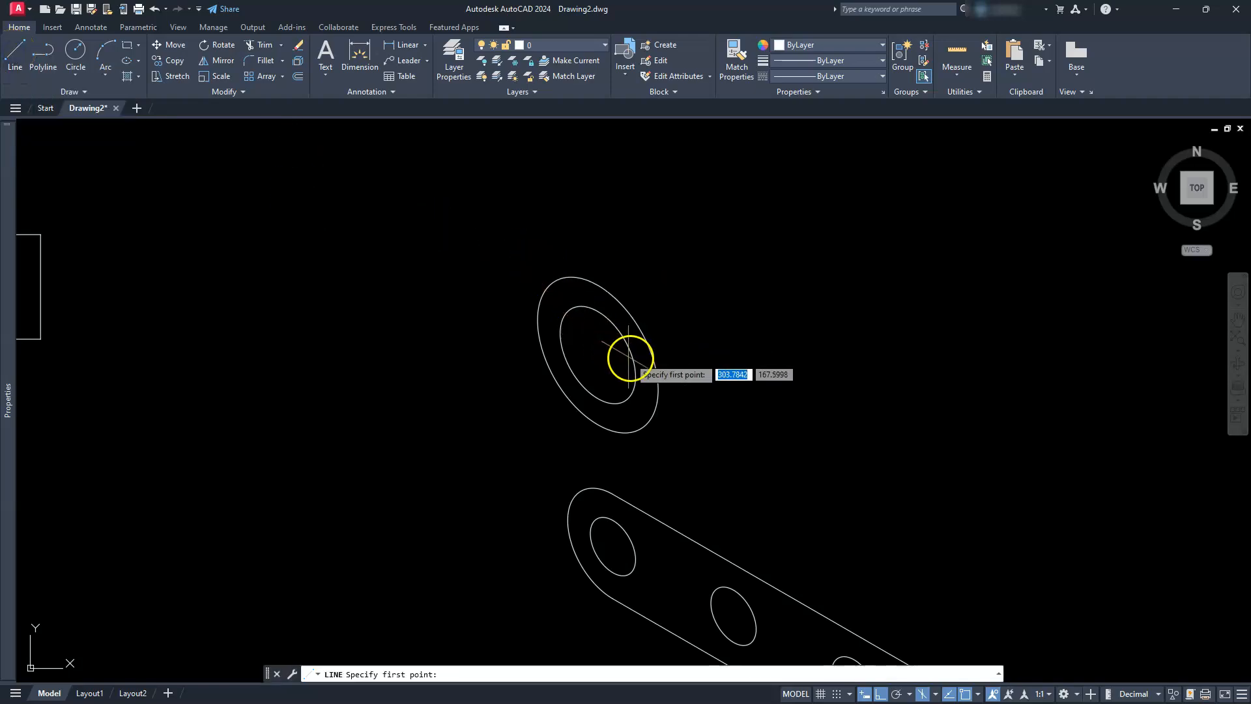
left_click(598, 354)
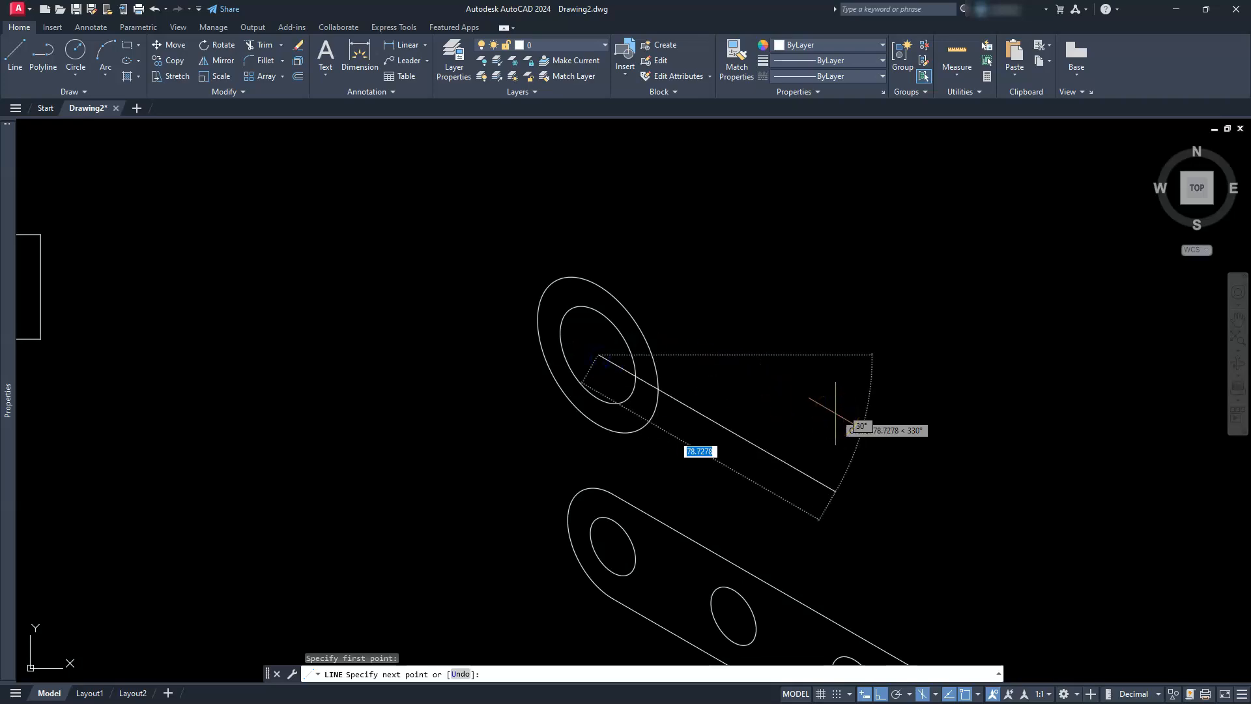
type("65")
key("Return")
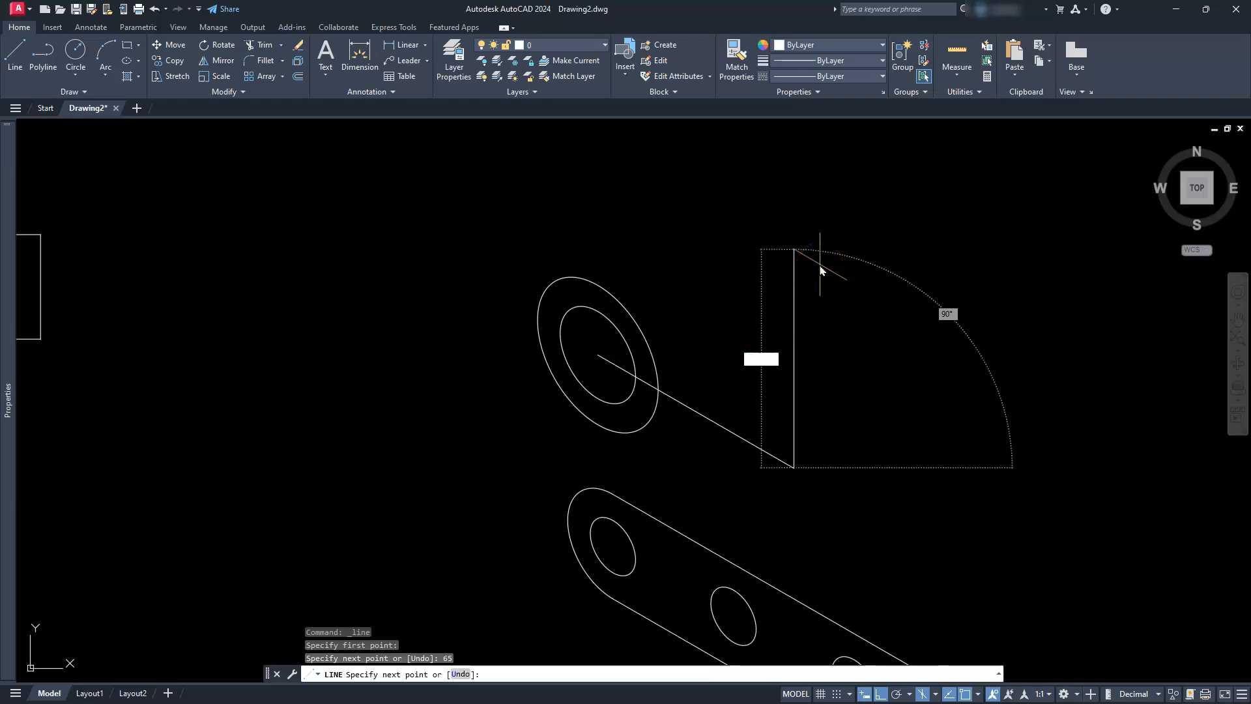
key("Return")
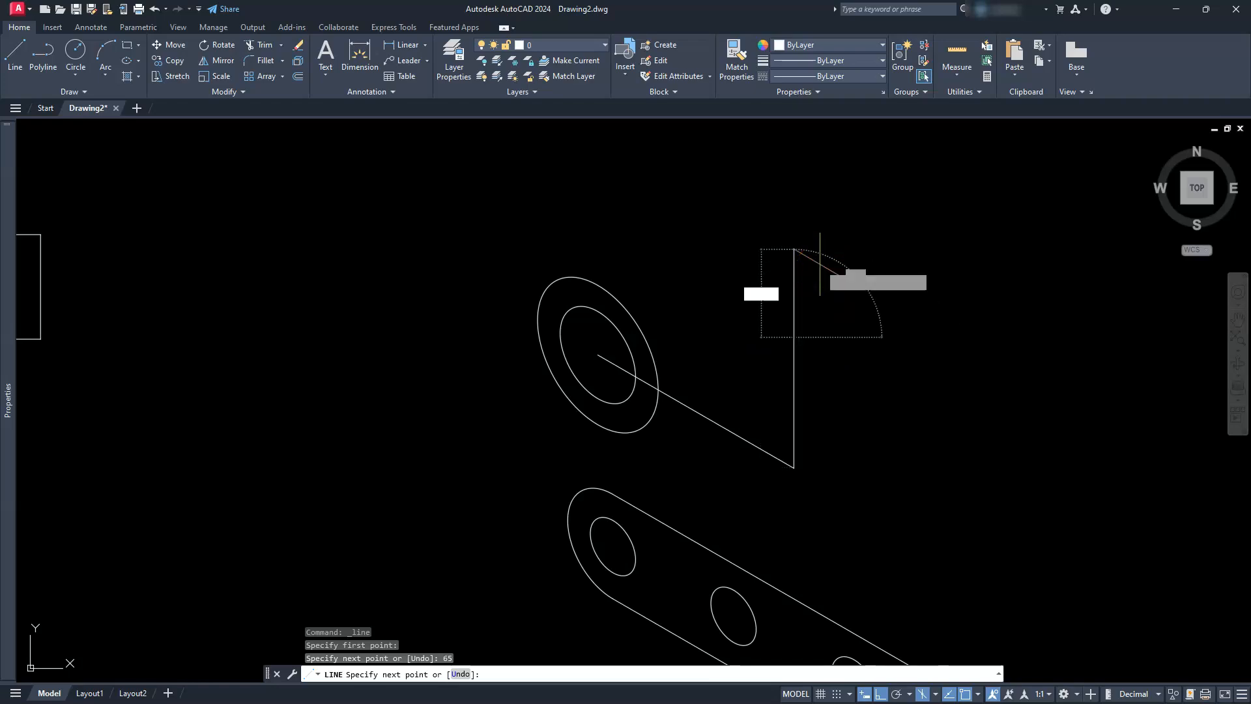
key("Escape")
key("Escape")
key("Escape")
Copy both concentric isocircles from their center to the upper end of the vertical guide line.
left_click(623, 279)
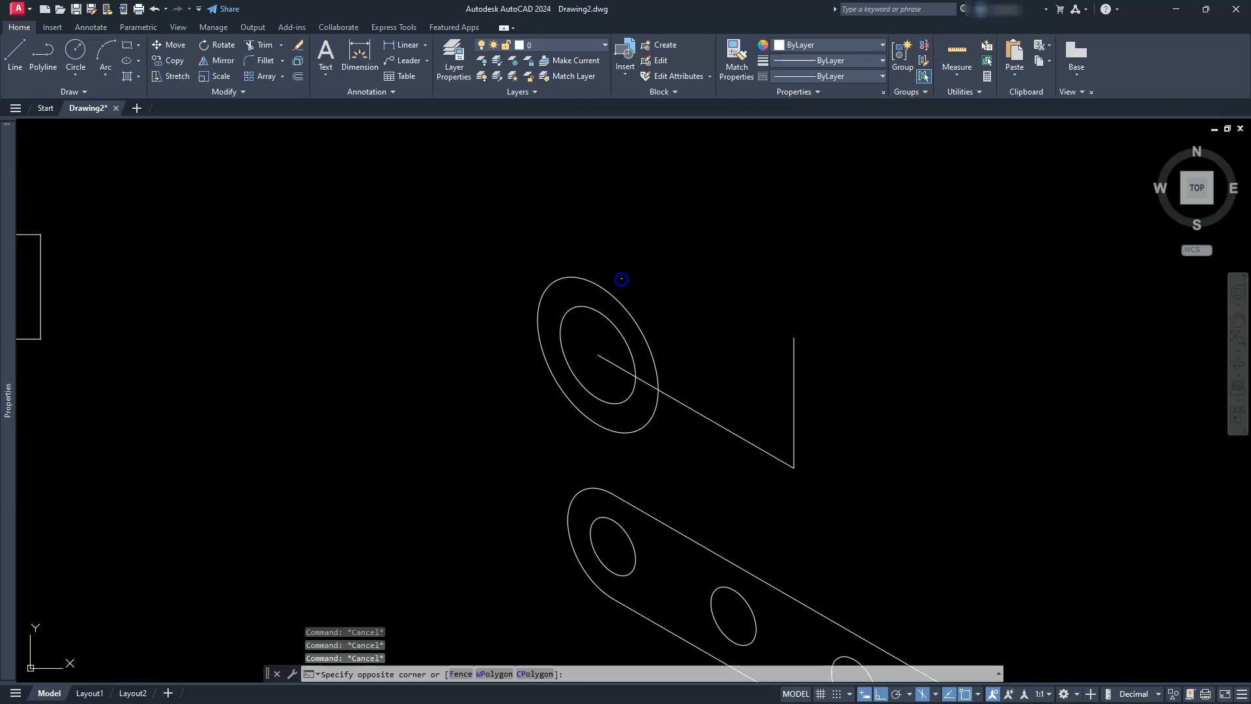
left_click(581, 312)
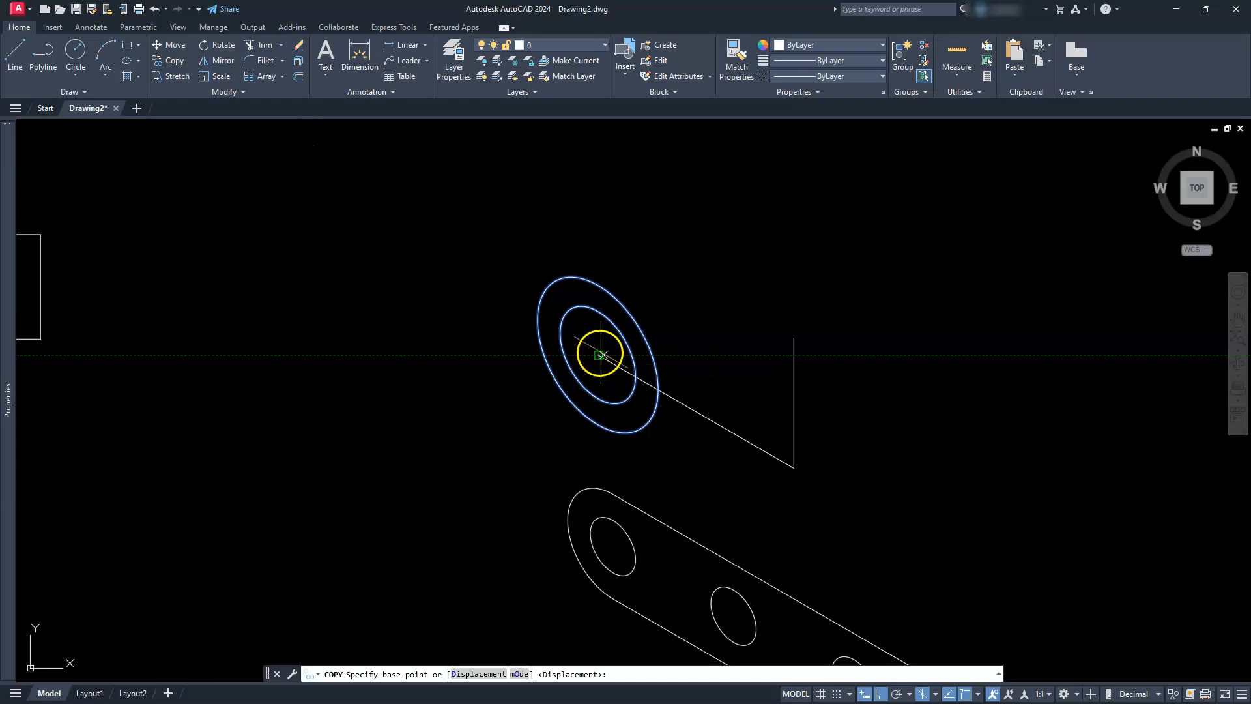
left_click(598, 355)
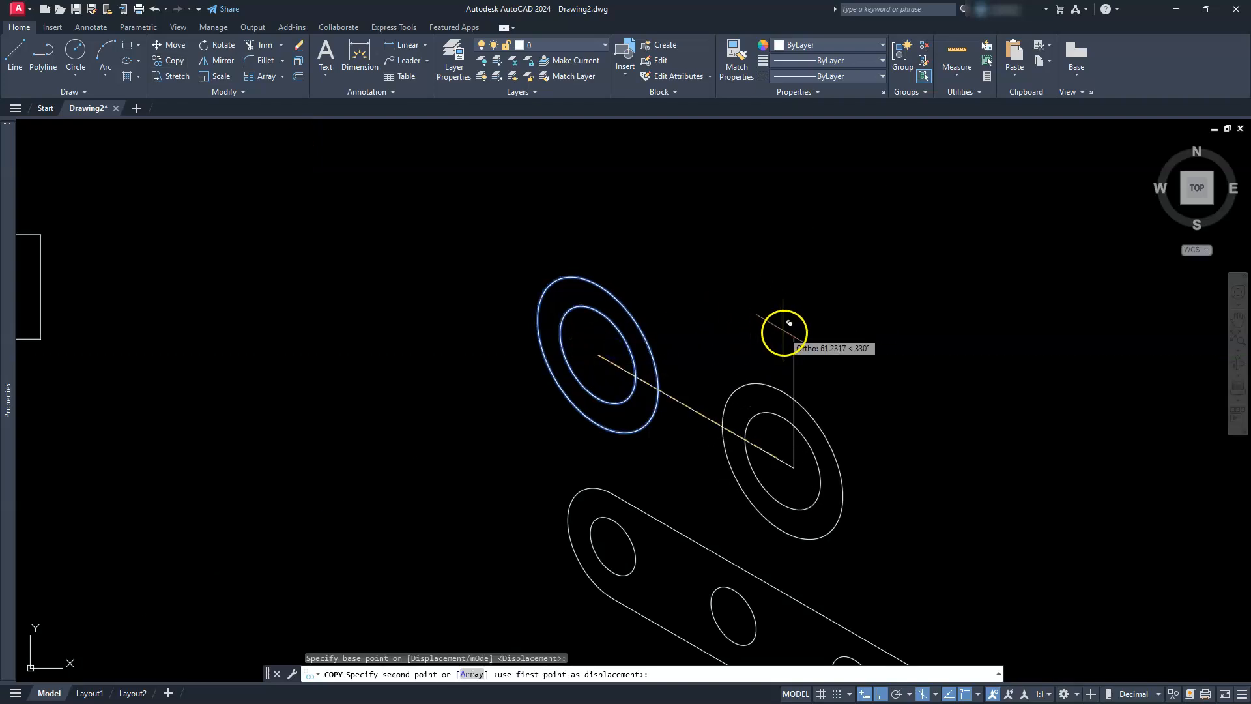
left_click(793, 337)
key("Escape")
key("Escape")
key("Escape")
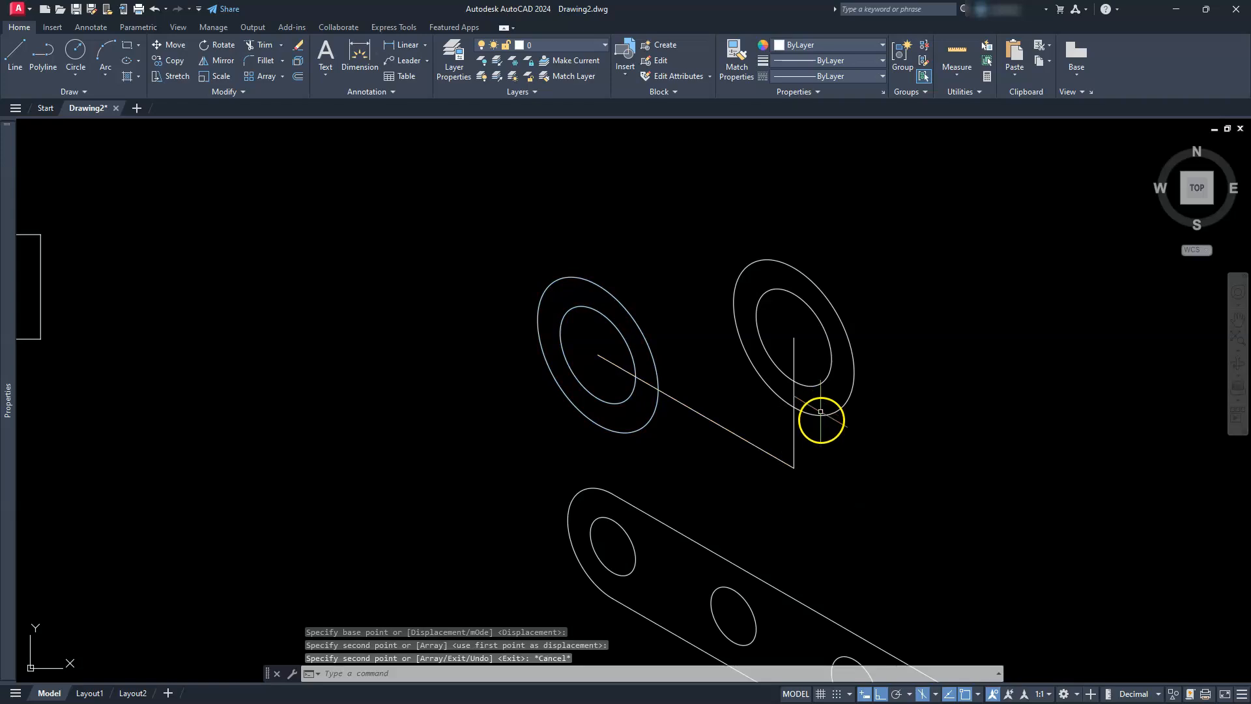
Delete the two guide lines connecting the isocircle pairs.
left_click(820, 427)
left_click(749, 483)
key("Delete")
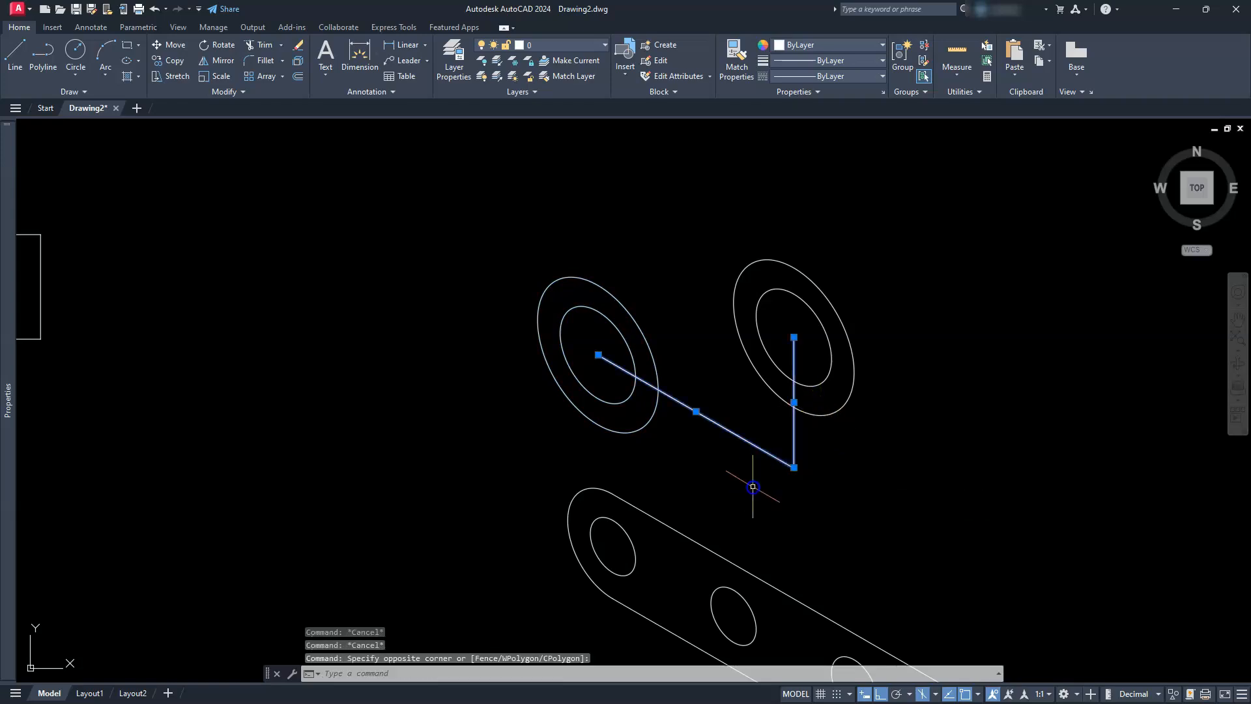
Turn off isometric drafting and draw a circle from the front view's lower-left slot-end center through the center of the arm's curved lower edge.
mouse_move(685, 397)
middle_mouse_down()
mouse_move(732, 346)
mouse_move(792, 314)
middle_mouse_up()
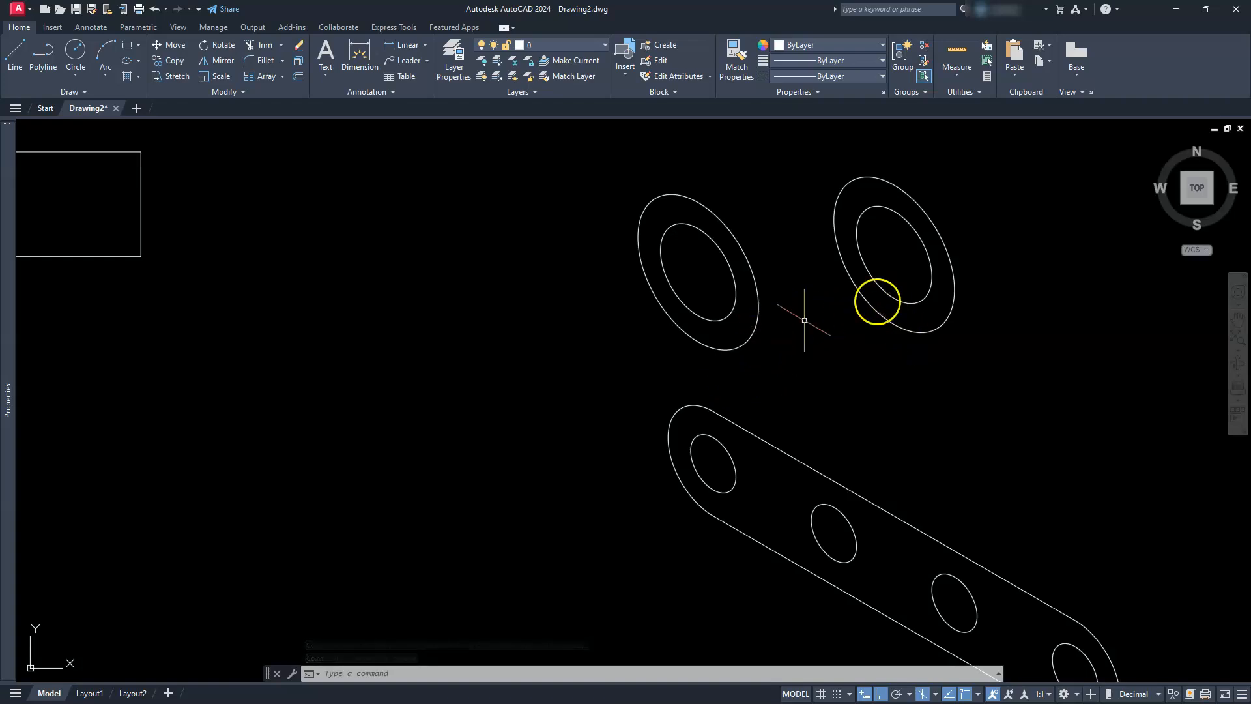
middle_click_drag(557, 463, 1203, 310)
mouse_move(523, 575)
middle_mouse_down()
mouse_move(611, 338)
mouse_move(629, 391)
middle_mouse_up()
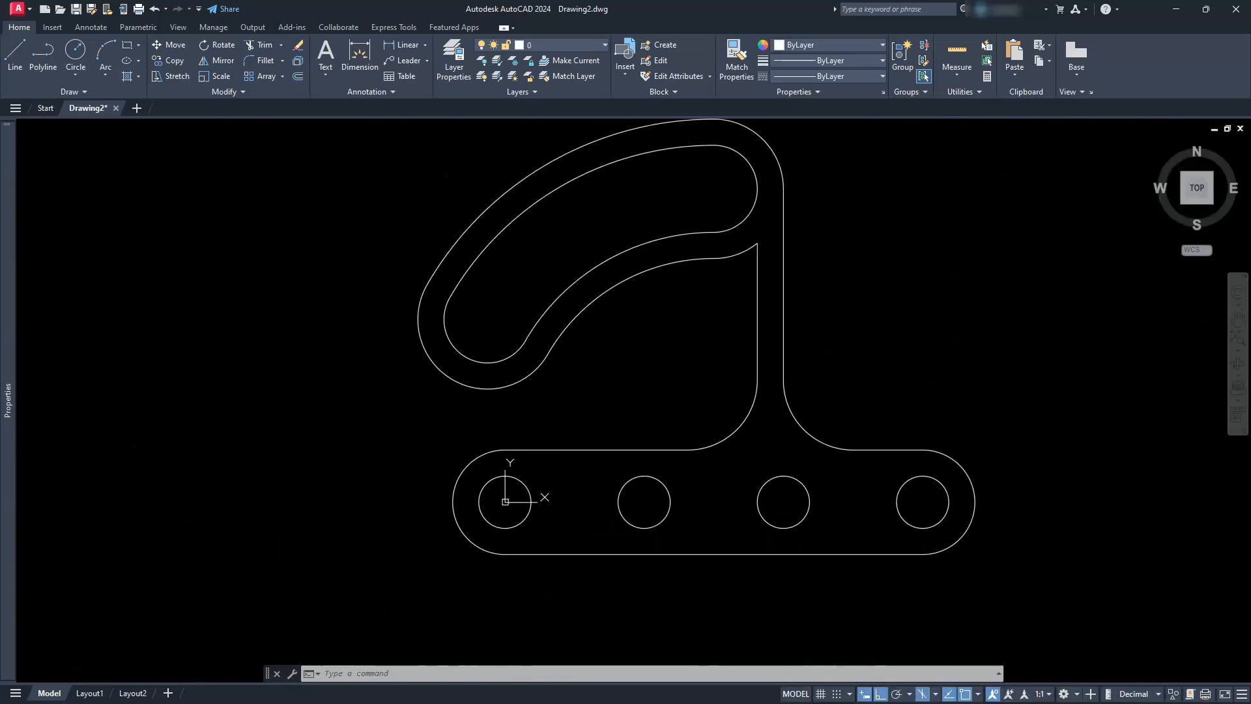
left_click(919, 693)
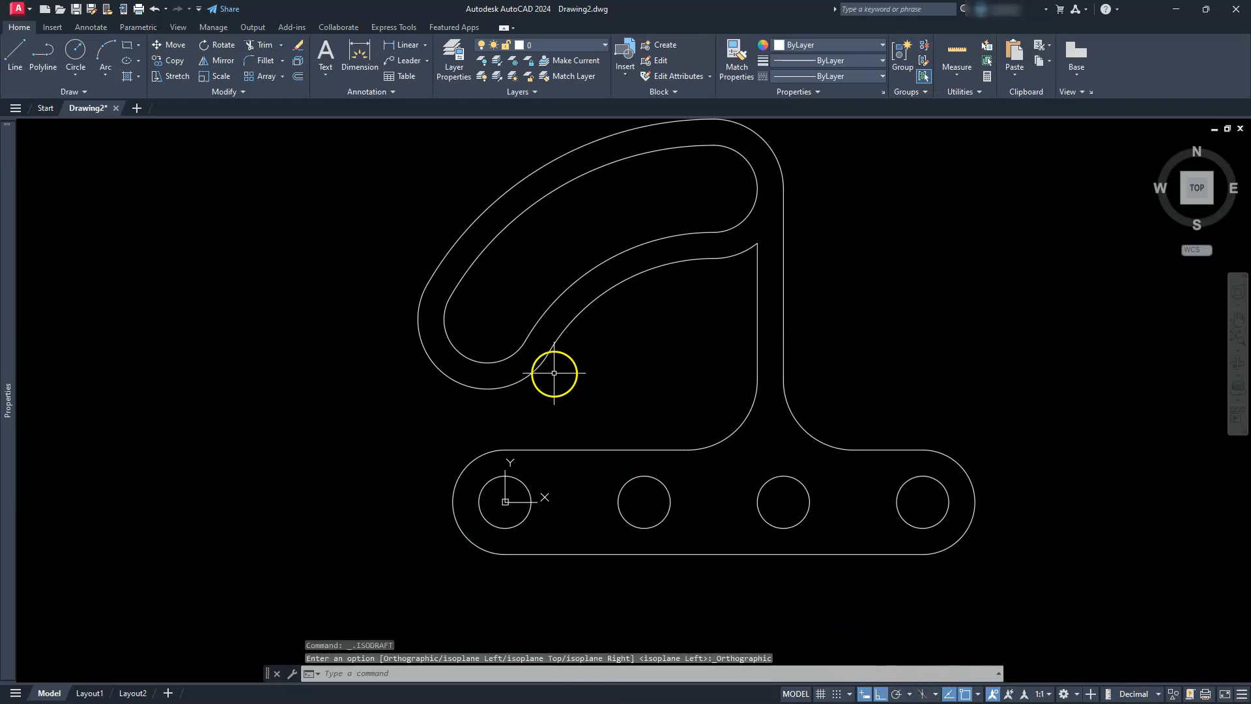
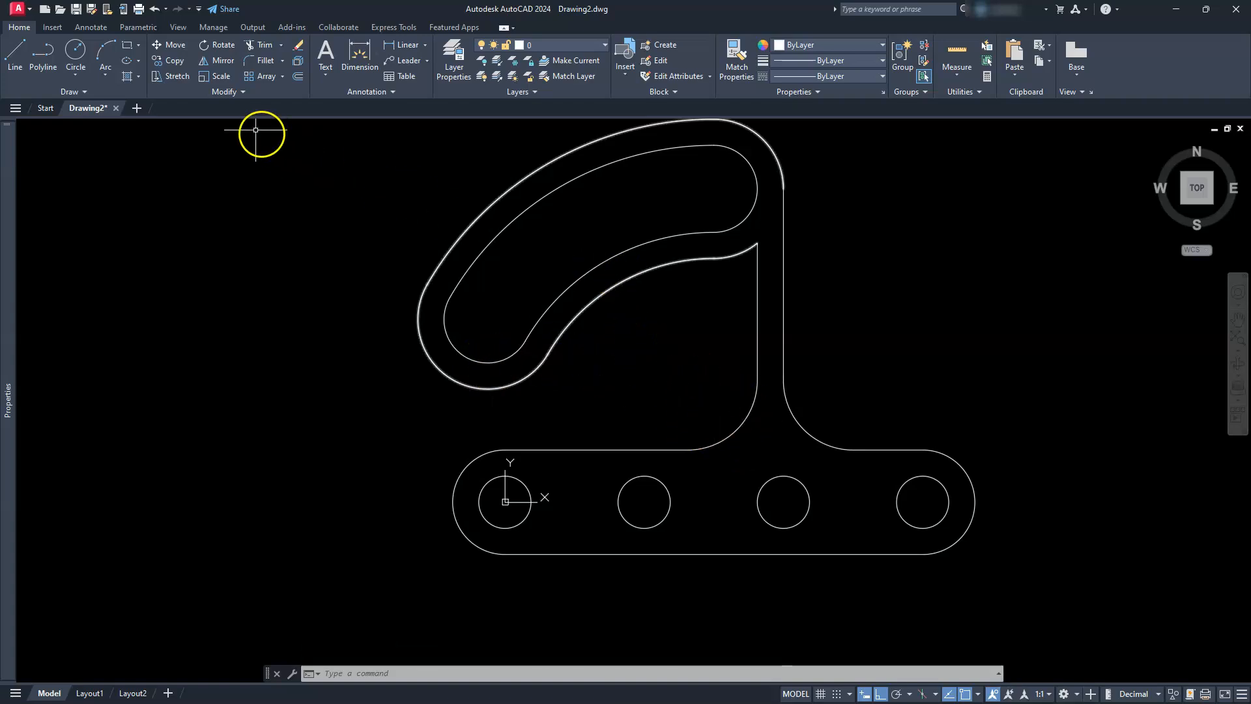
left_click(75, 52)
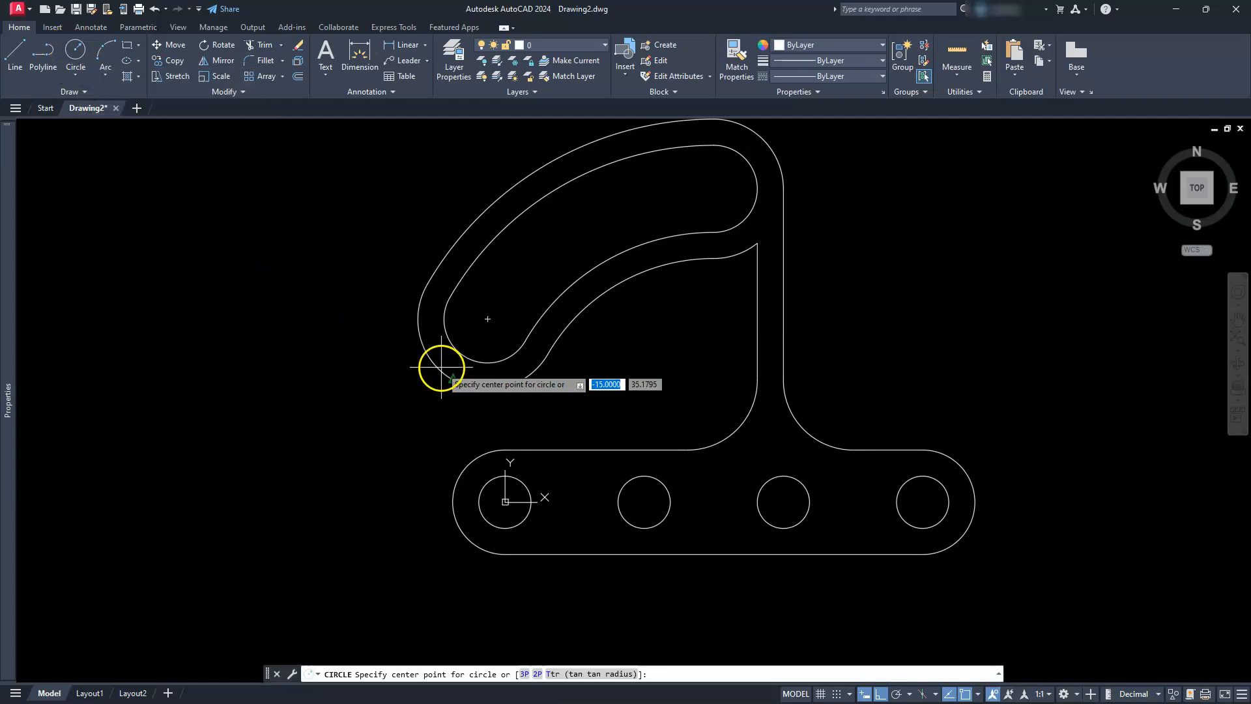
left_click(487, 319)
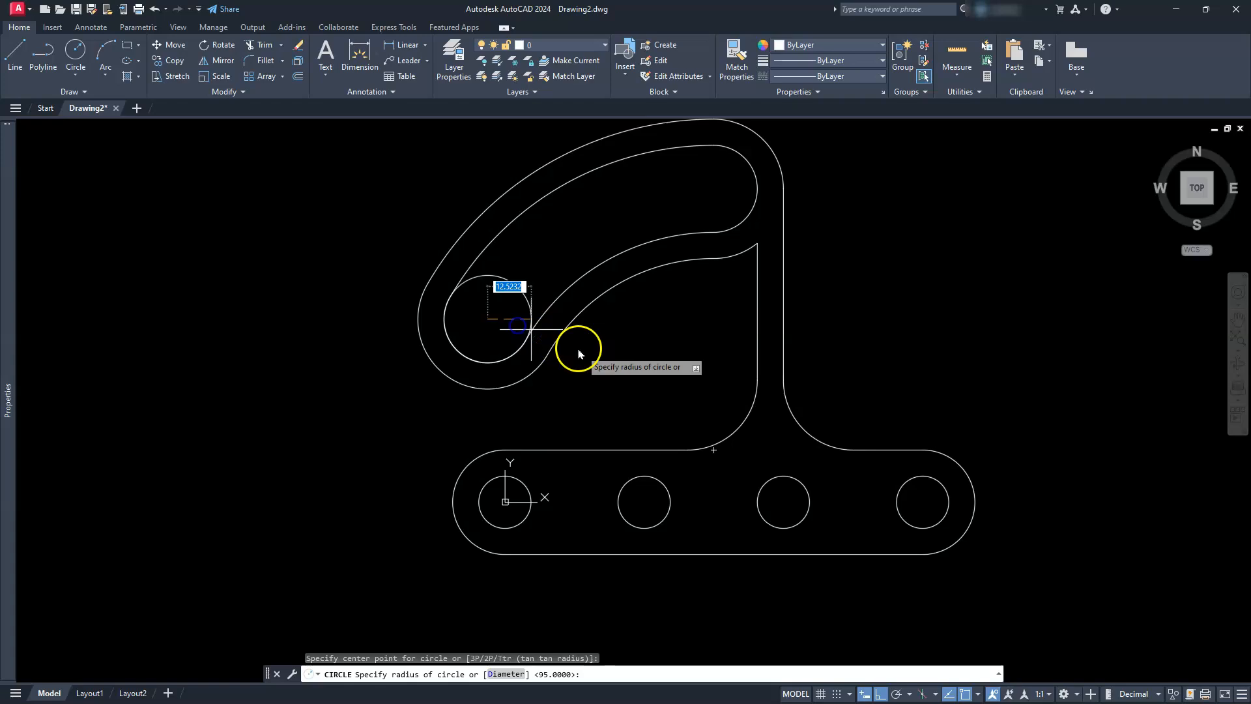
right_click(664, 379, "shift")
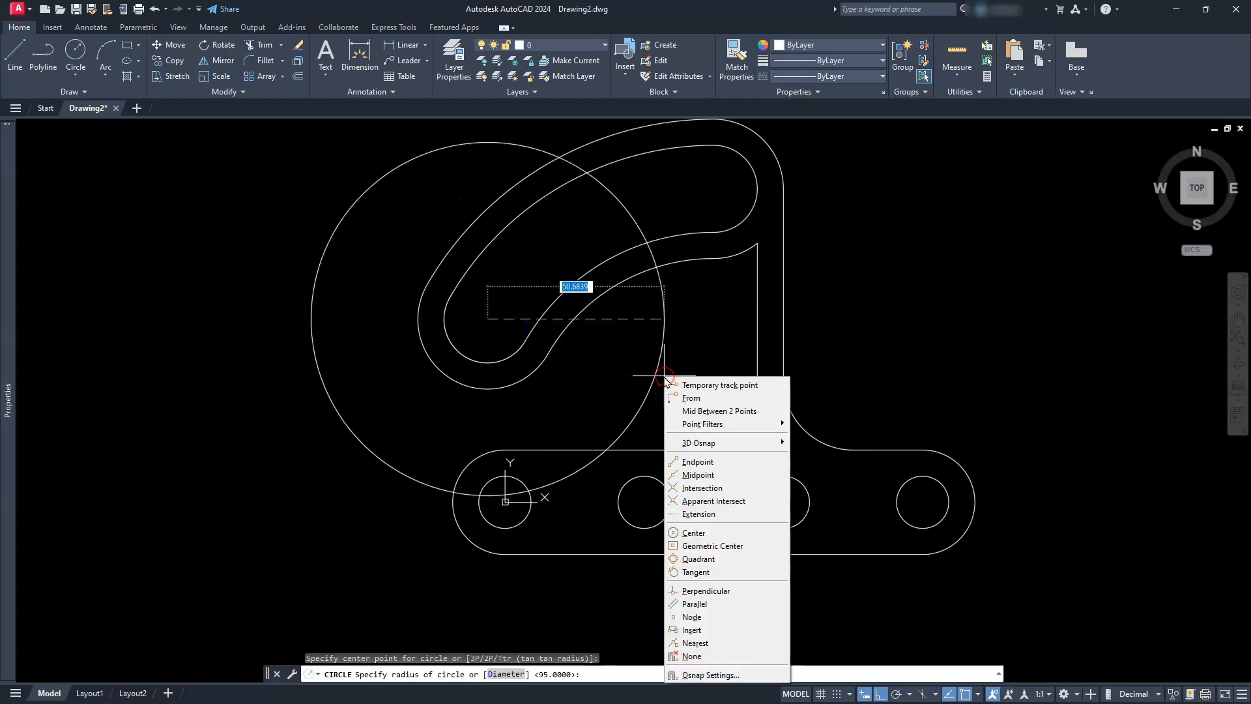
left_click(716, 533)
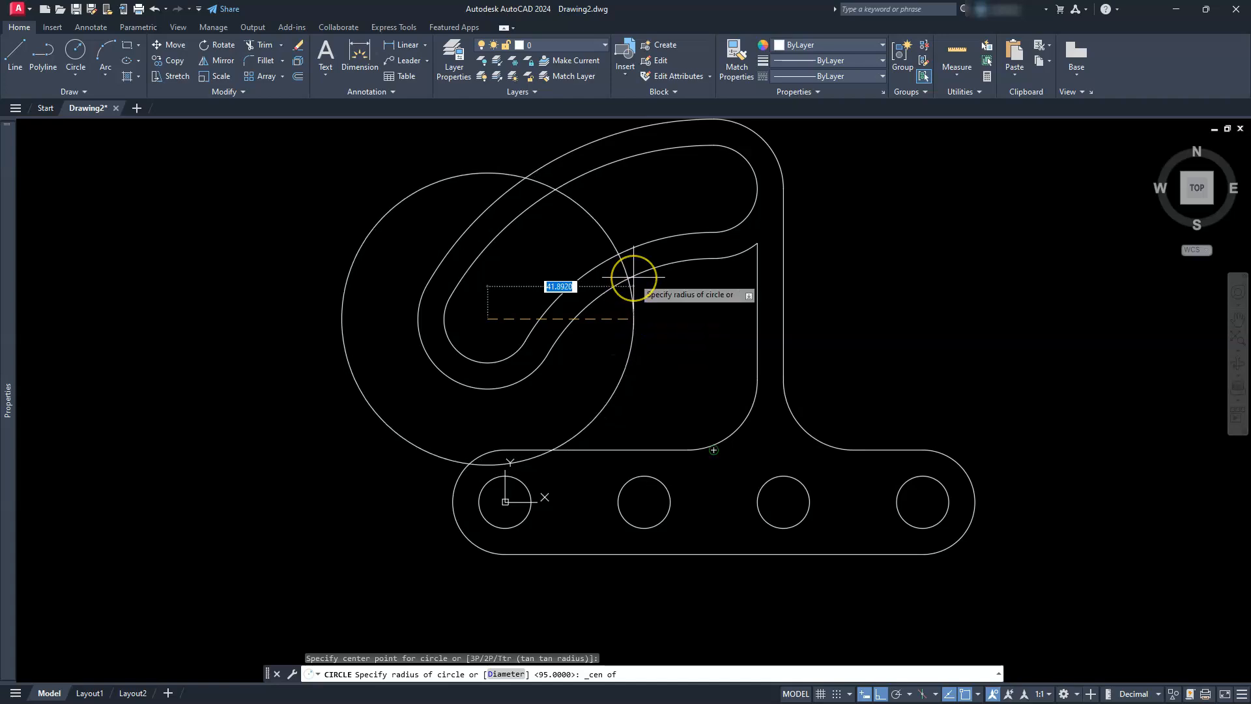
left_click(632, 278)
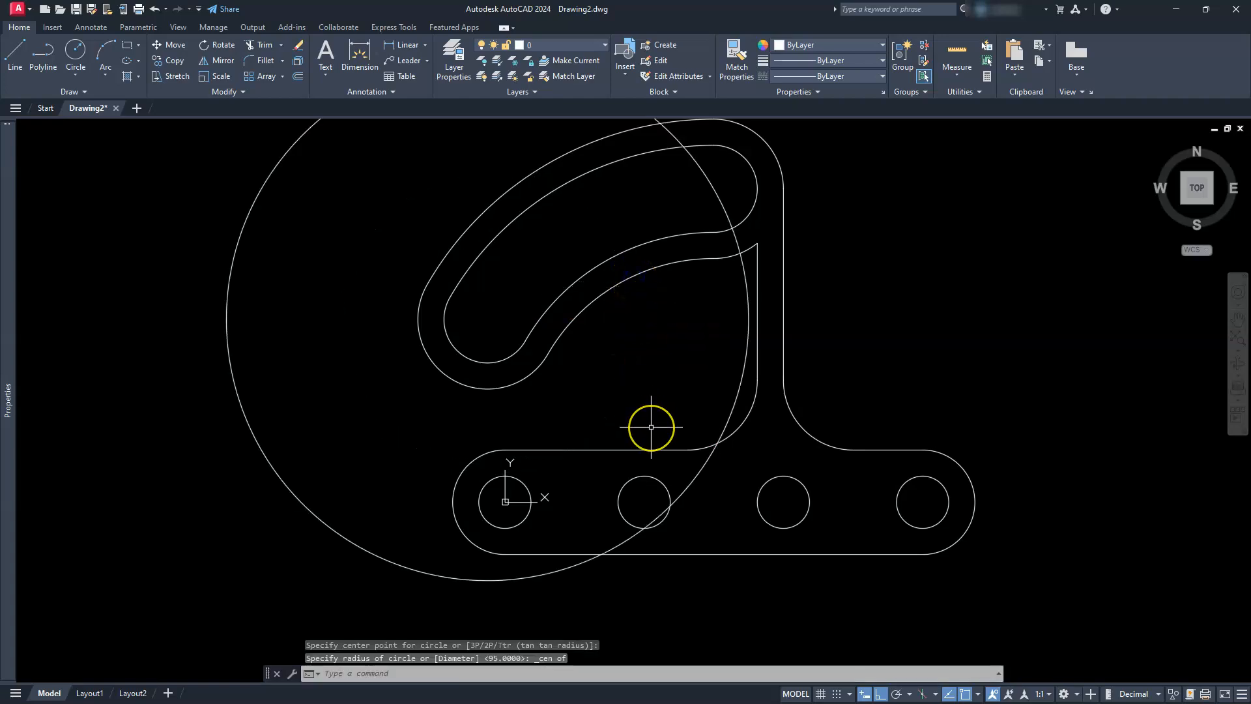
key("Escape")
key("Escape")
key("Escape")
Measure the radius of the construction circle centered on the lower-left slot end.
left_click(345, 508)
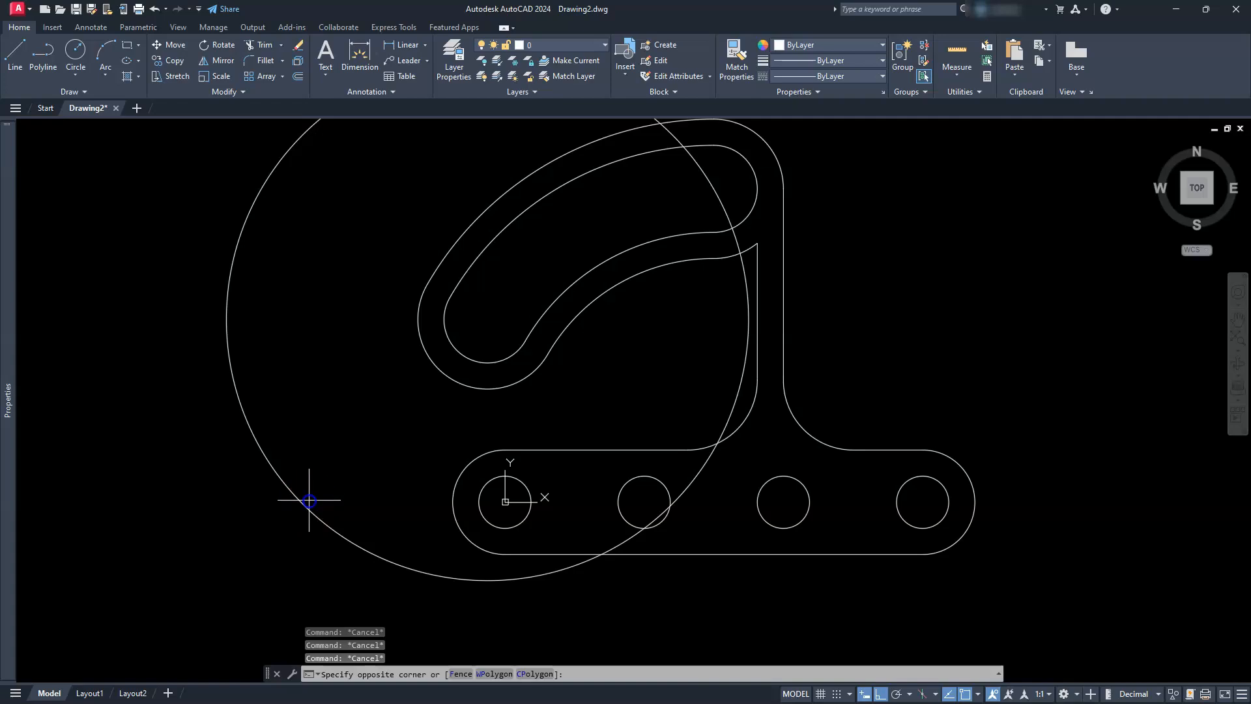
left_click(291, 512)
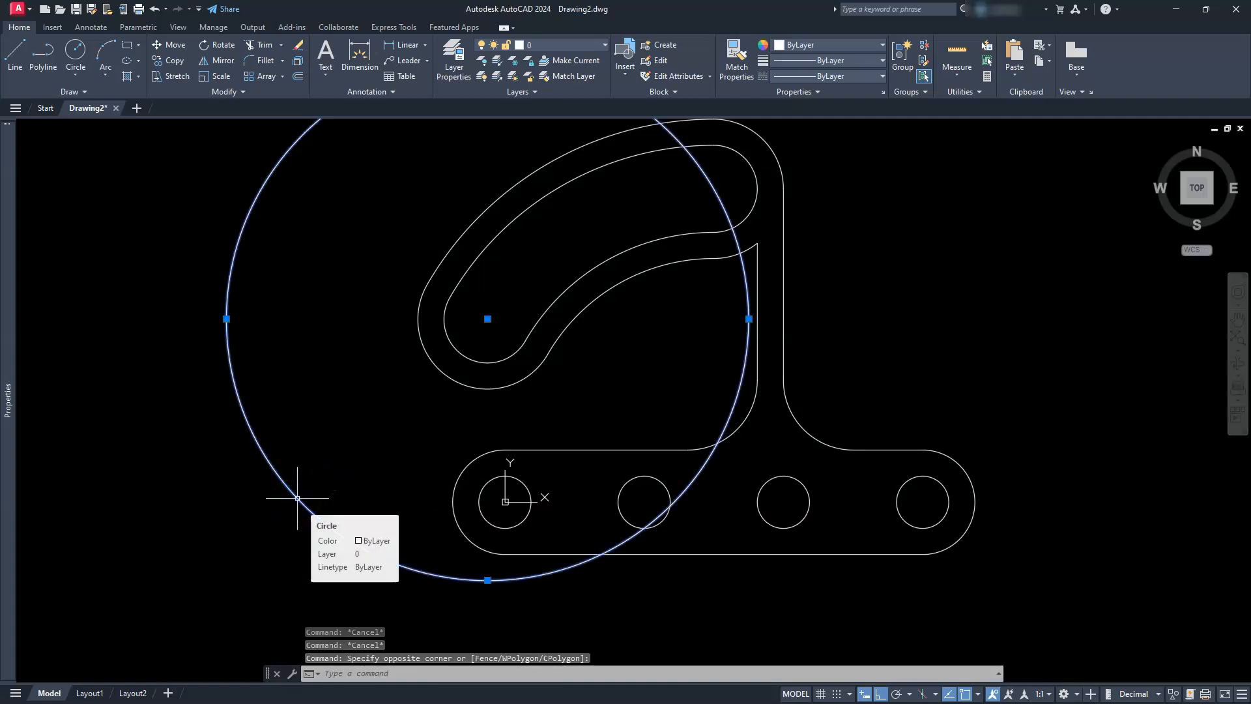
key("Escape")
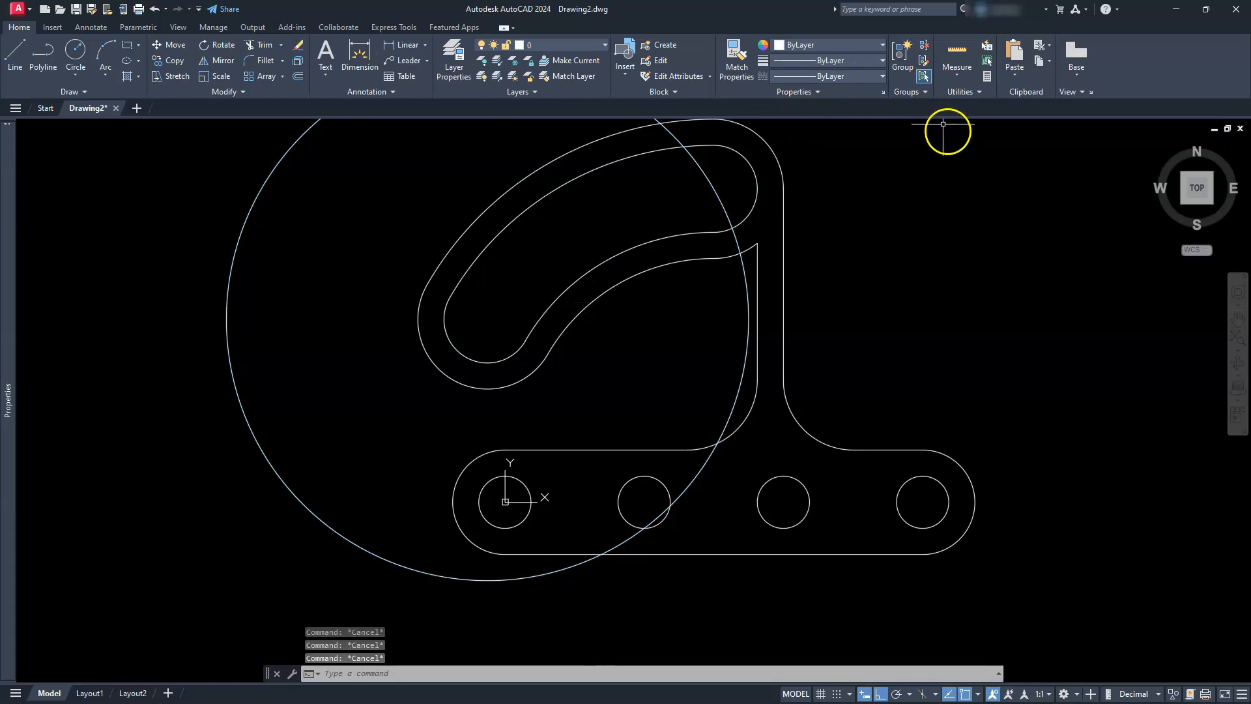
left_click(958, 77)
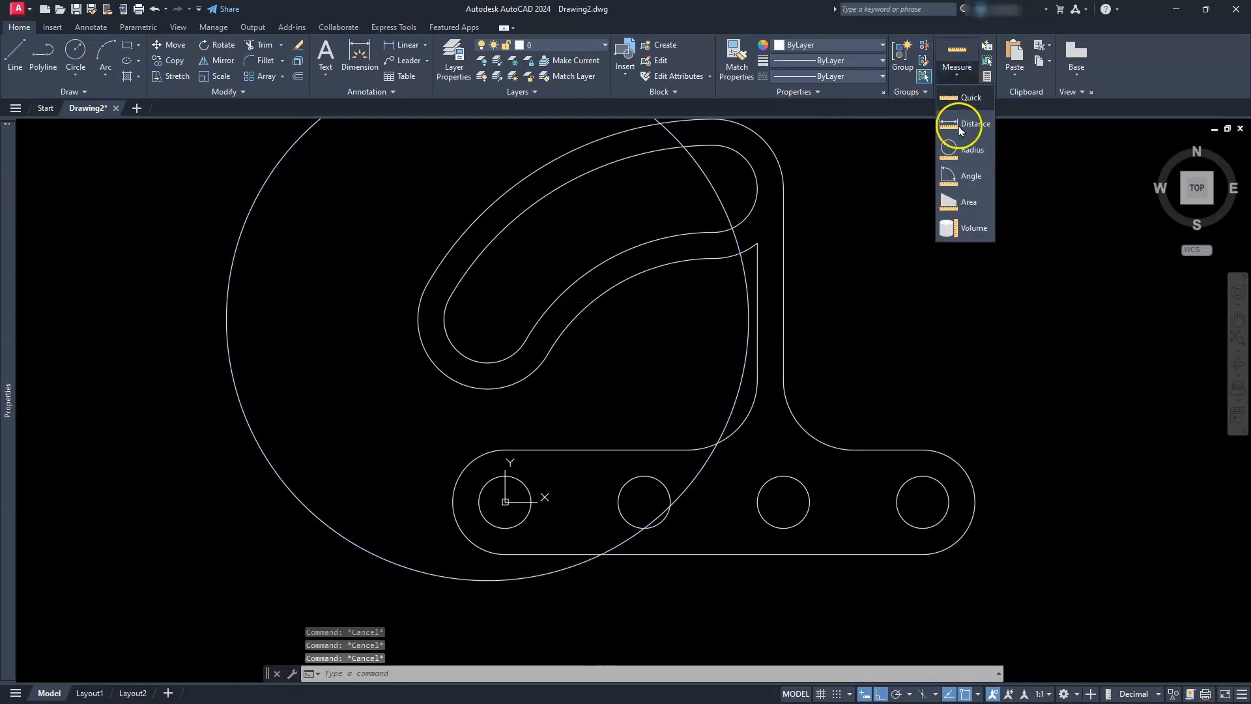
left_click(960, 151)
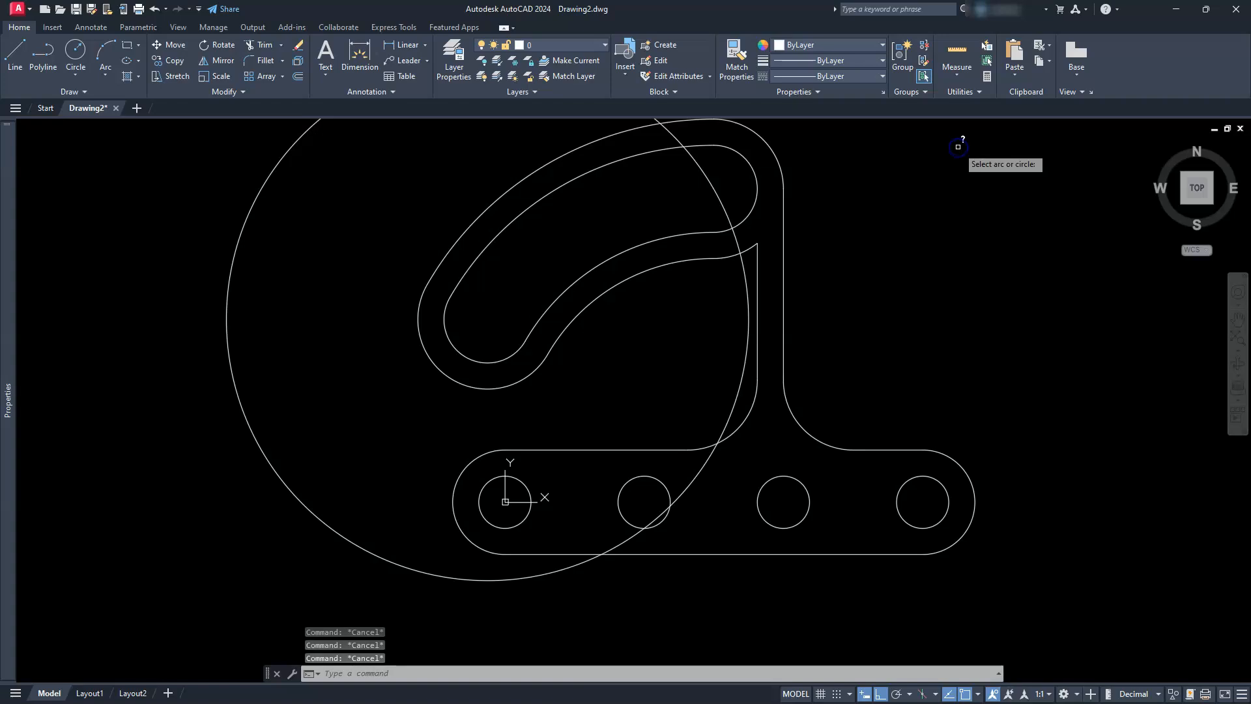
left_click(257, 443)
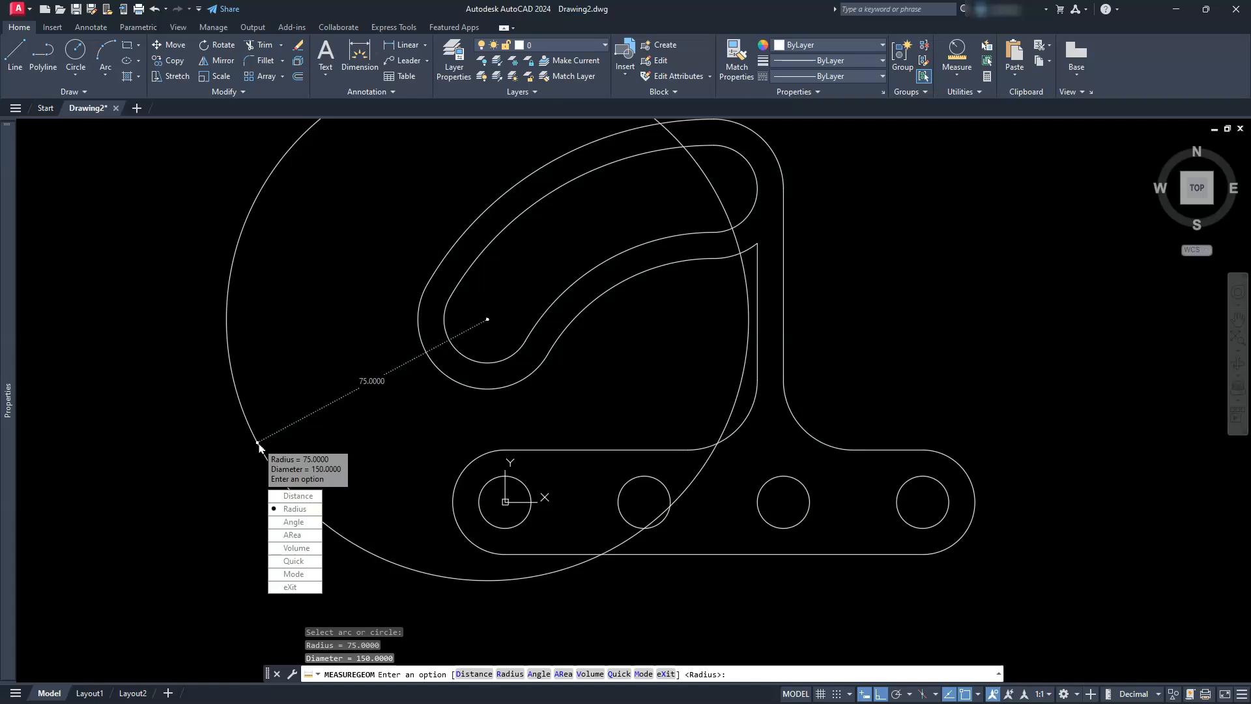
key("Escape")
key("Escape")
key("Escape")
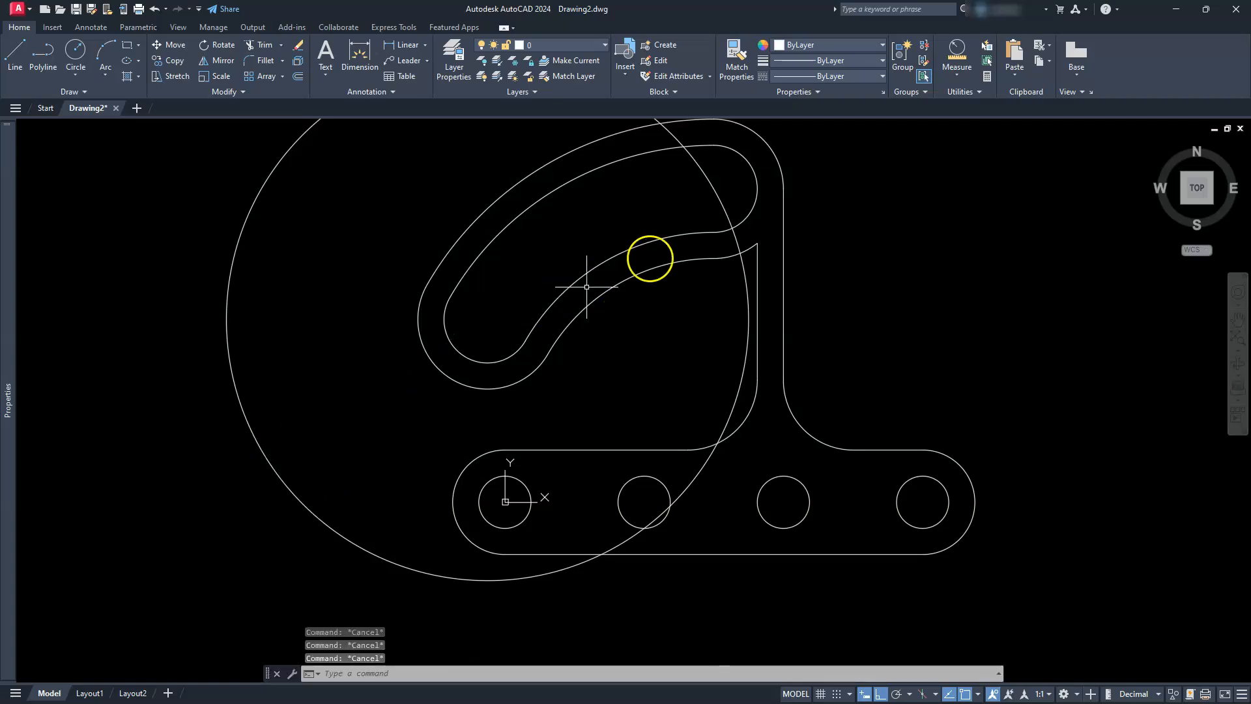
Draw a circle centered on the slot's upper-right end, passing through the center of the arm's curved lower edge.
left_click(76, 52)
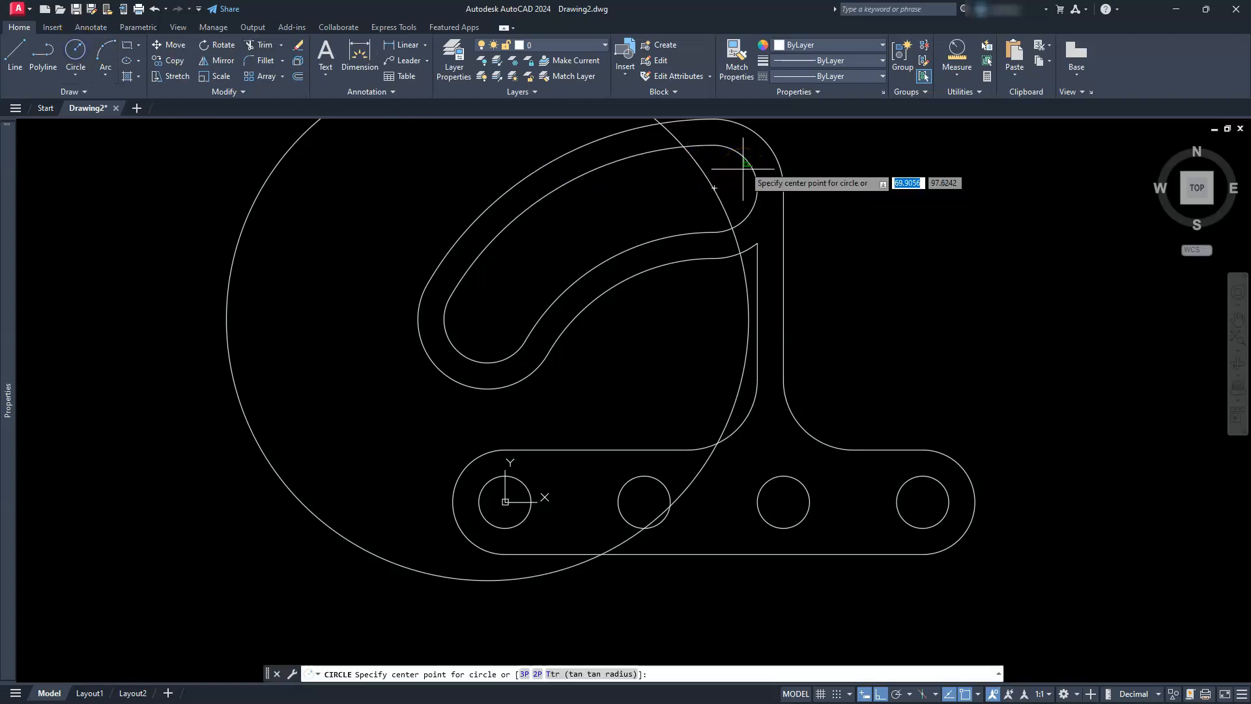
left_click(715, 187)
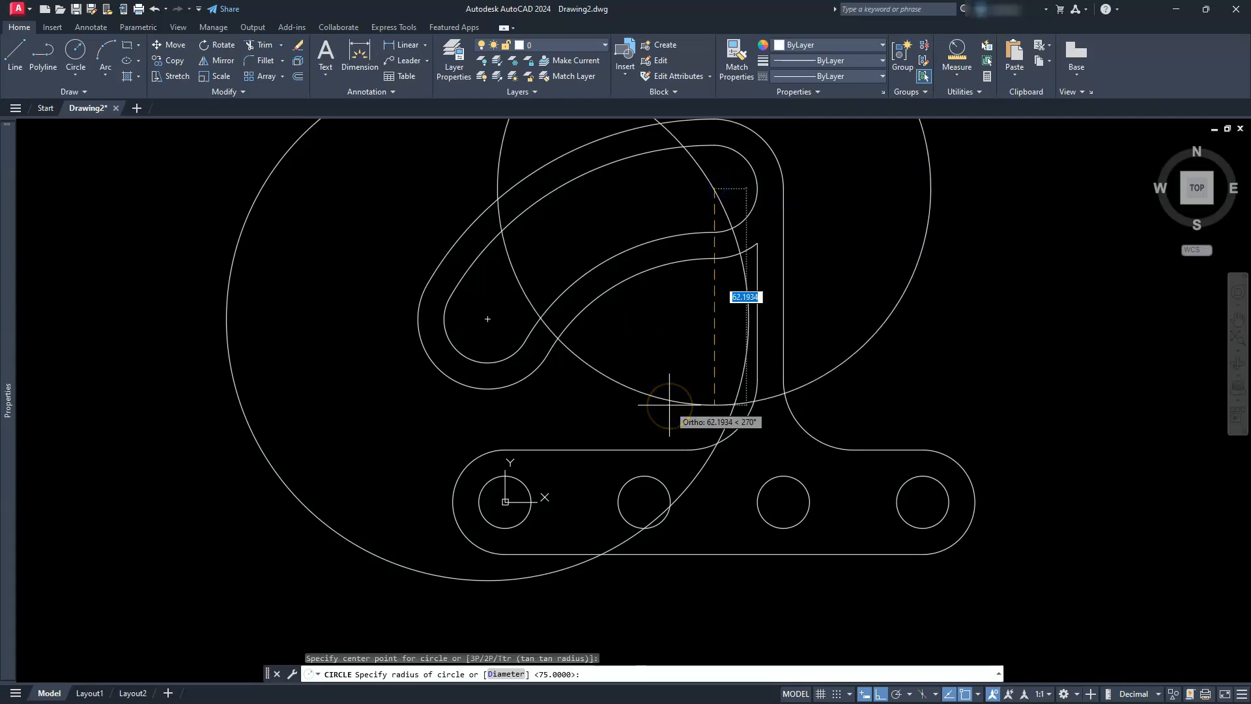
right_click(669, 404, "shift")
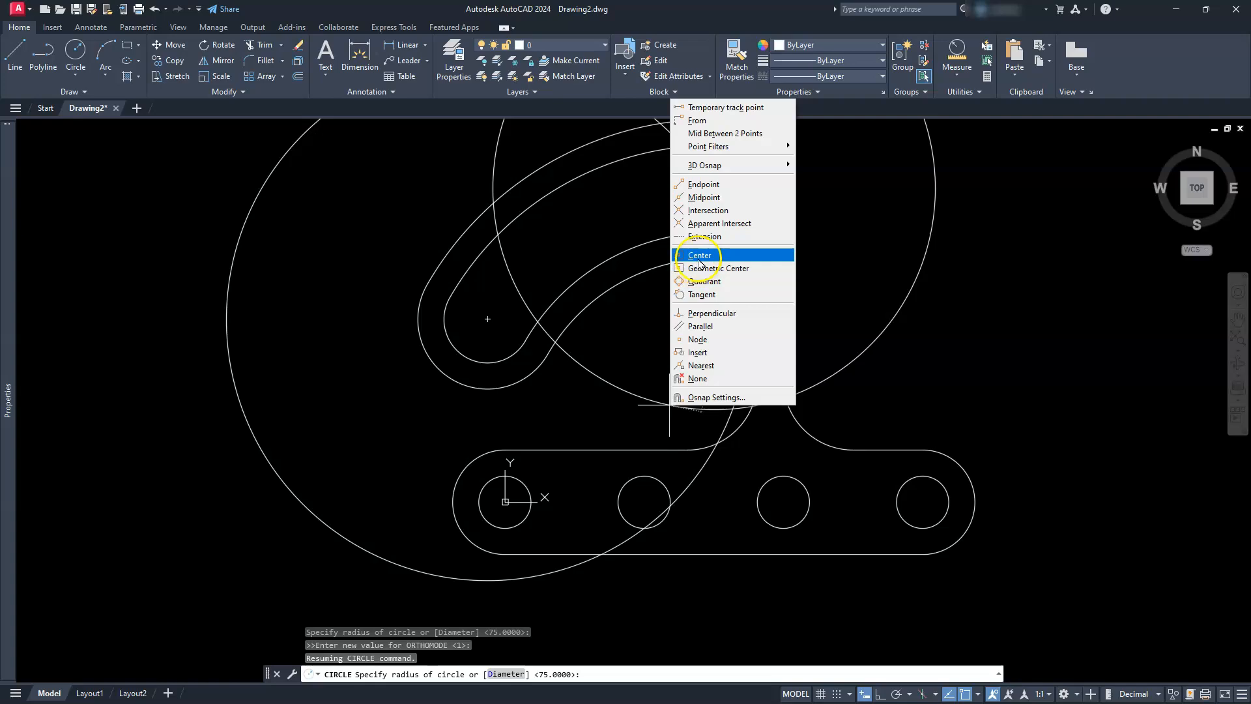
left_click(698, 256)
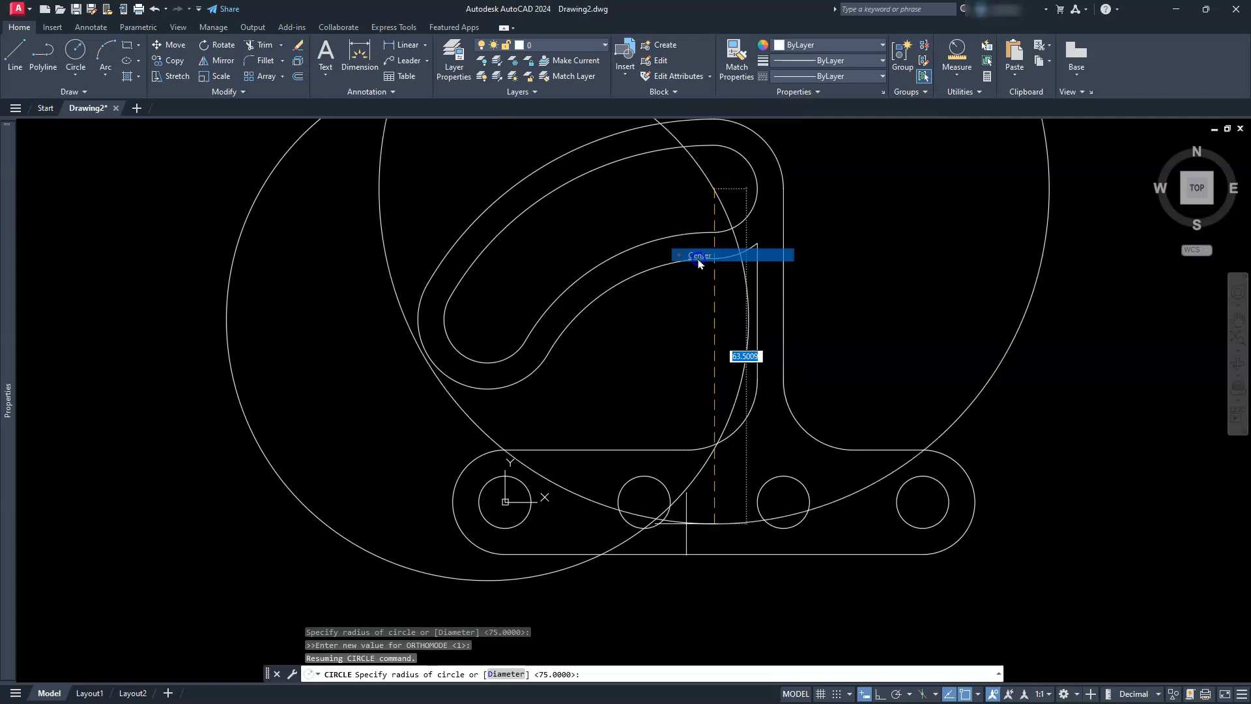
left_click(599, 296)
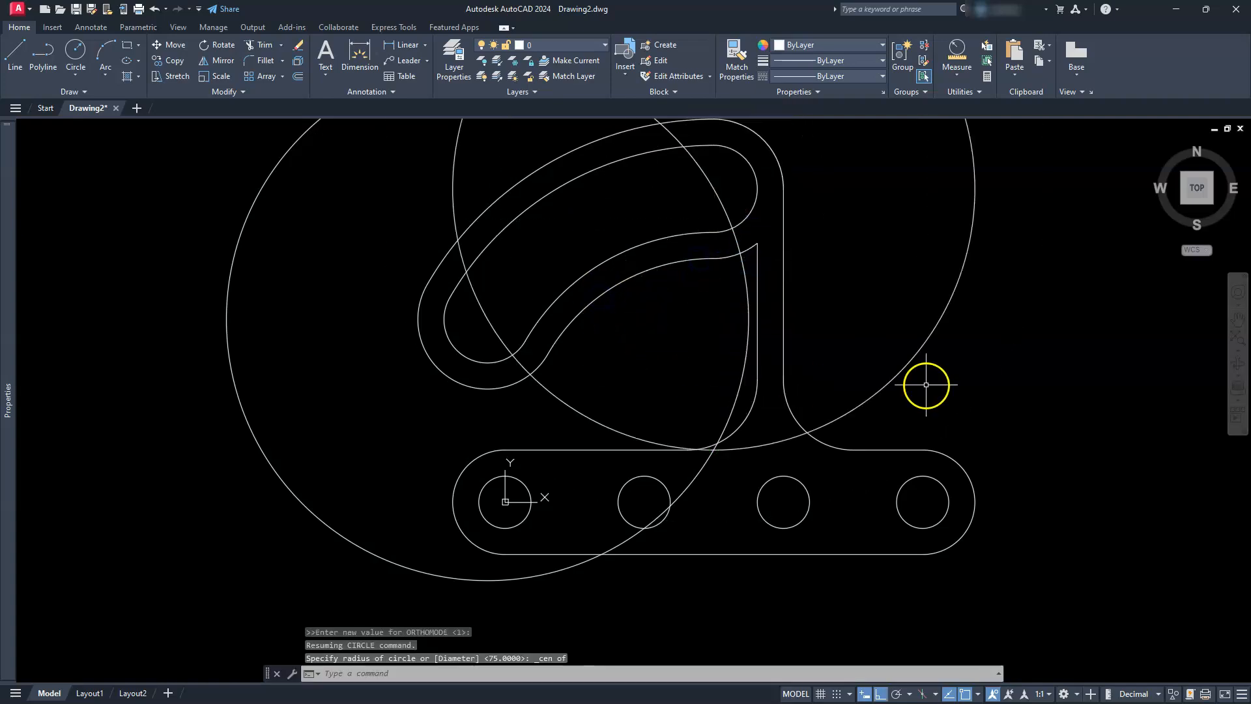
key("Escape")
key("Escape")
key("Escape")
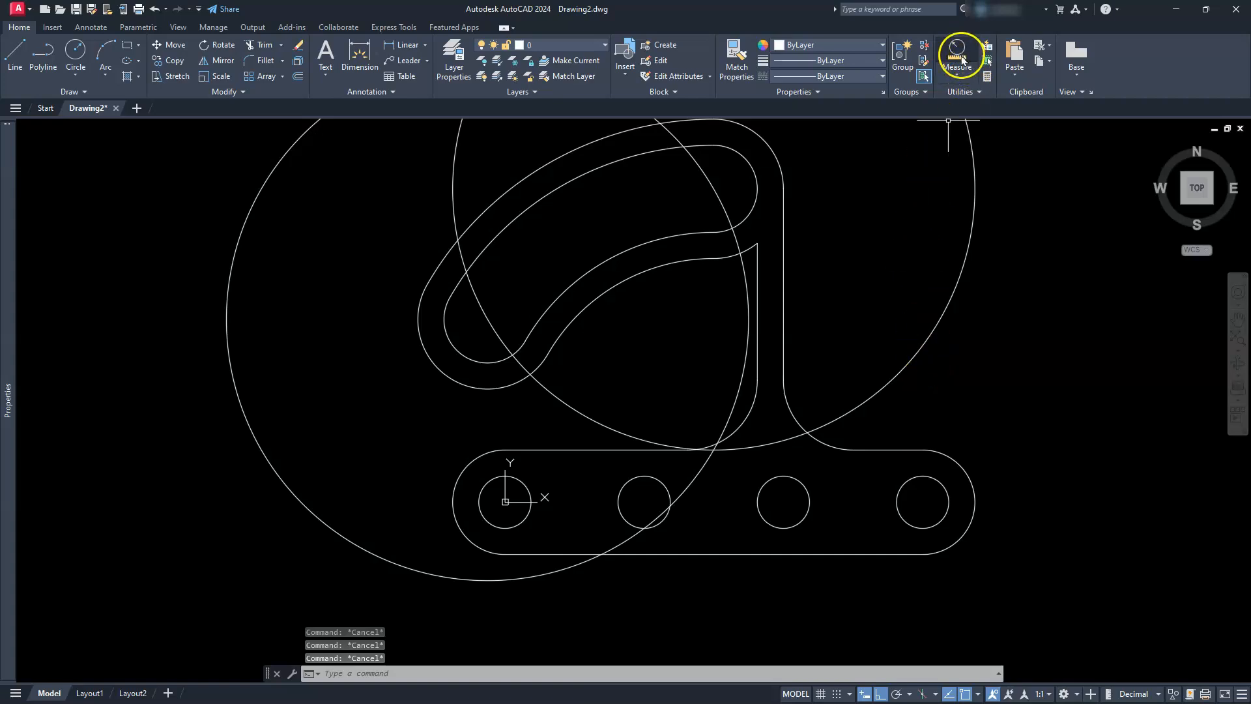
Measure the radius of the construction circle centered on the slot's upper-right end.
left_click(959, 64)
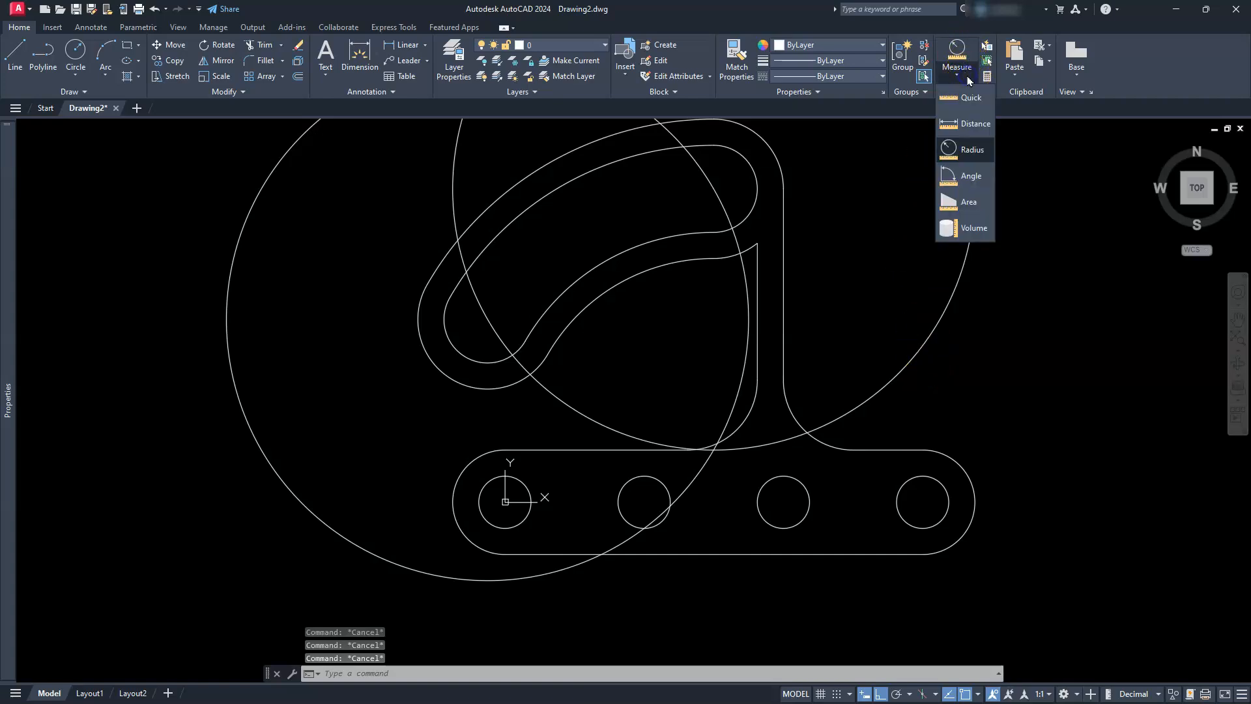
left_click(960, 151)
left_click(976, 201)
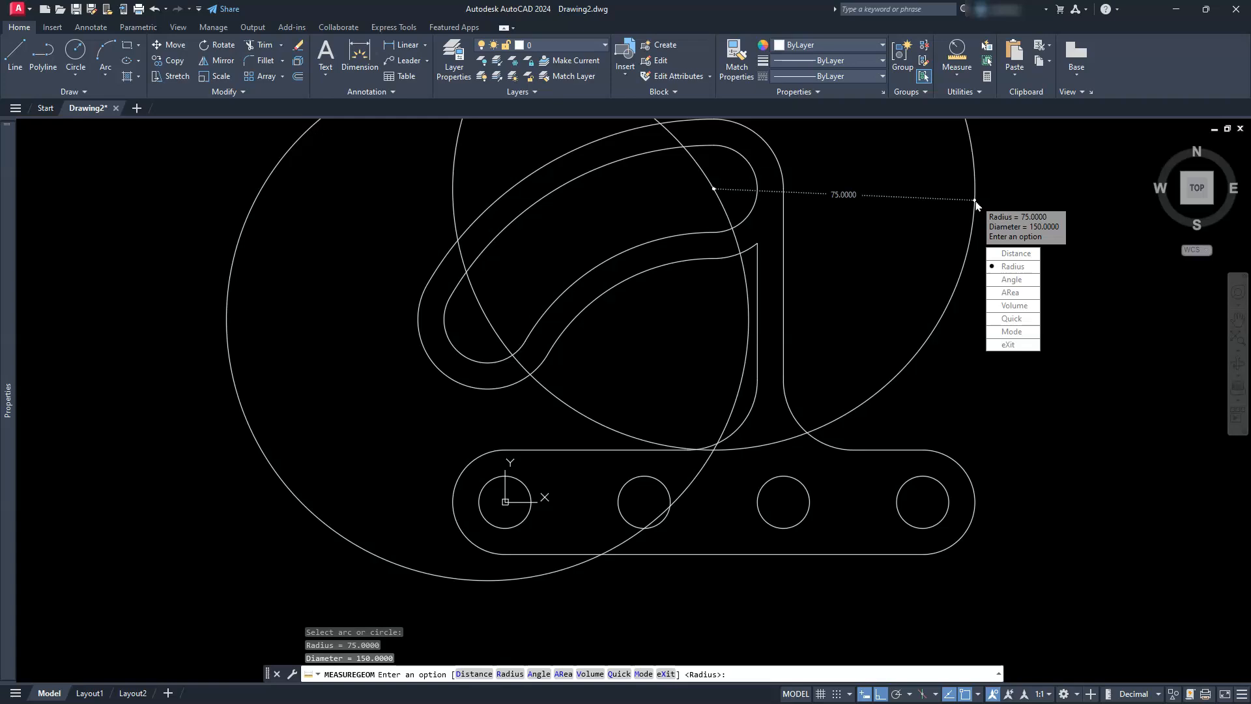
key("Escape")
key("Escape")
key("Escape")
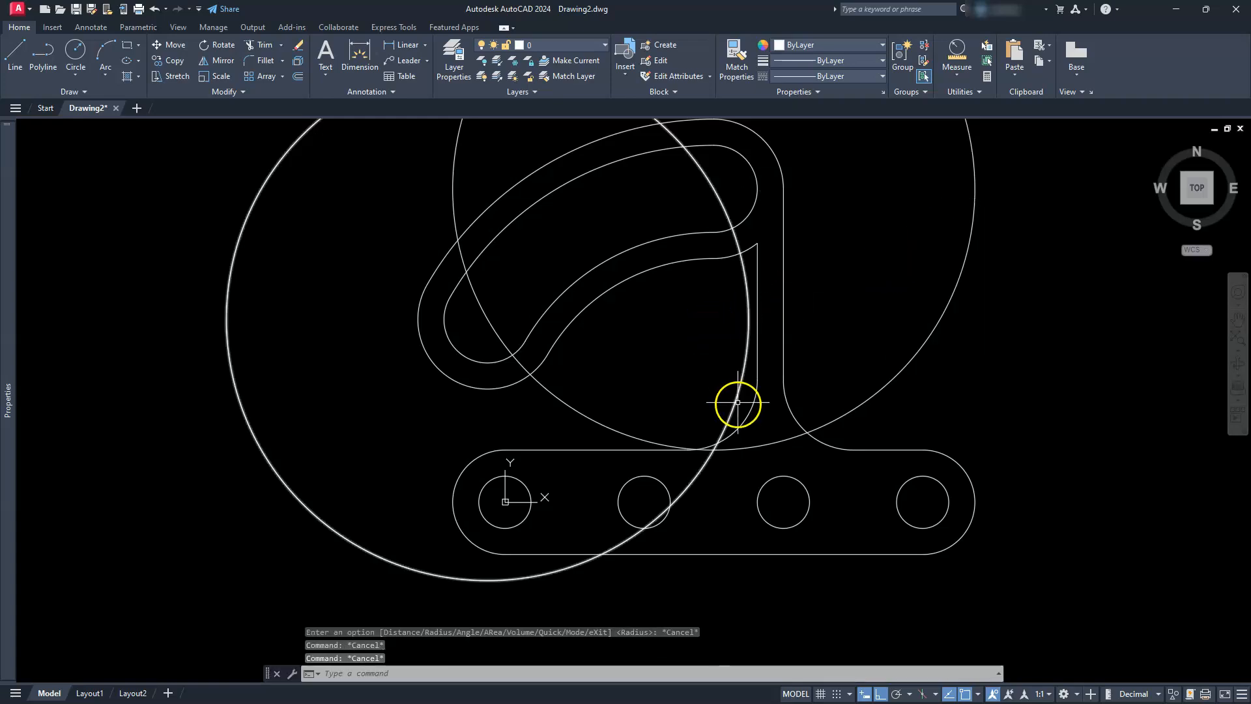
scroll(726, 364, "down", 3)
mouse_move(896, 304)
middle_mouse_down()
mouse_move(767, 354)
mouse_move(305, 474)
mouse_move(346, 578)
middle_mouse_up()
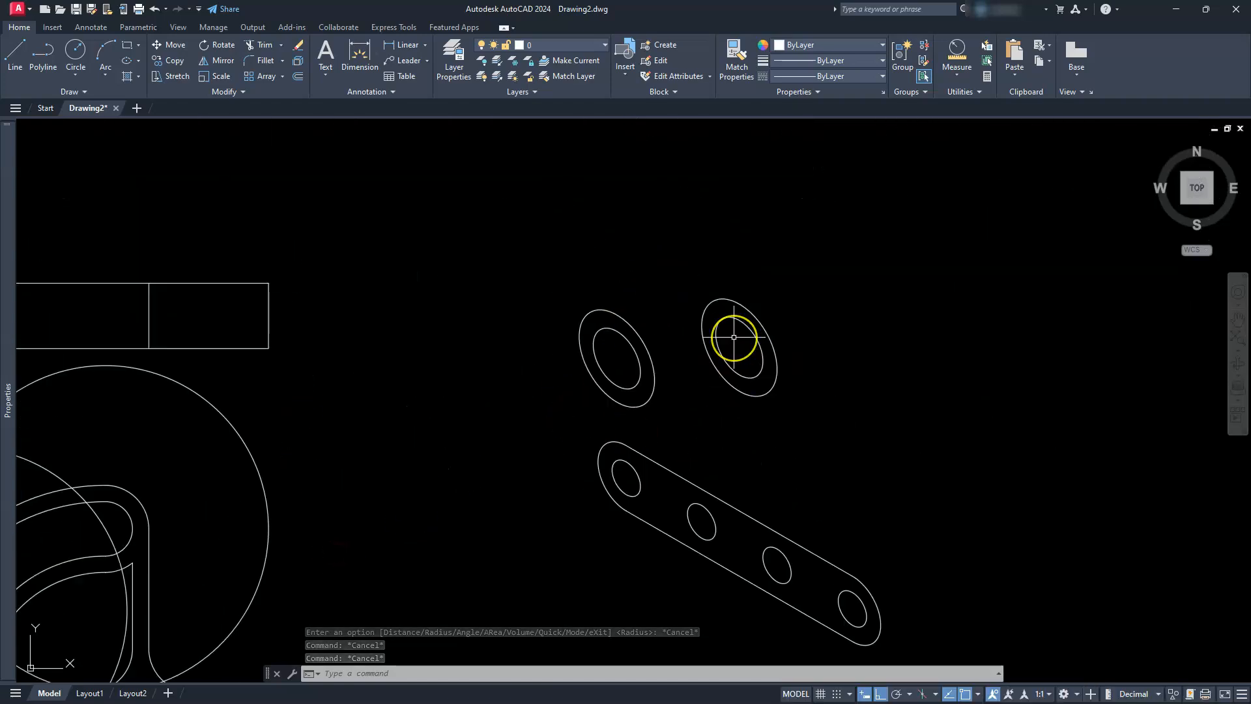
Switch to left-isoplane drafting and draw a construction isocircle of radius 75 centered on the left slot-end circles.
left_click(920, 694)
scroll(791, 551, "up", 4)
scroll(793, 550, "down", 2)
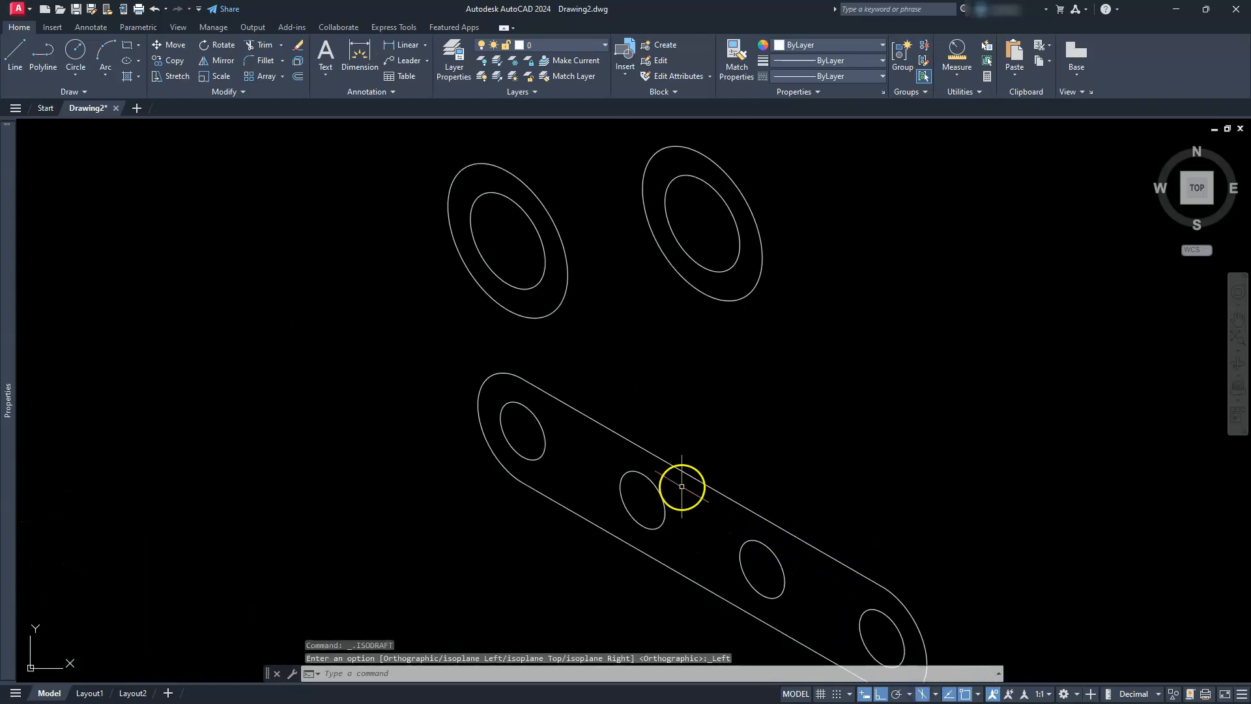
type("el")
key("Return")
type("i")
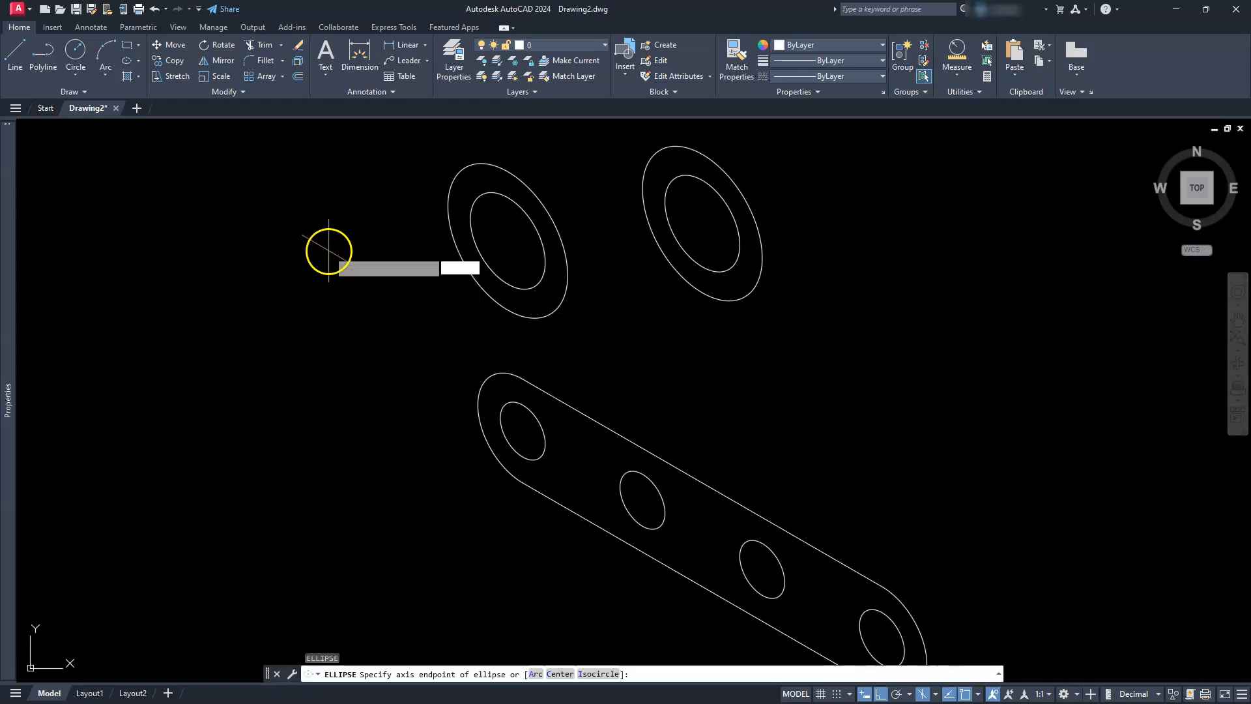
key("Return")
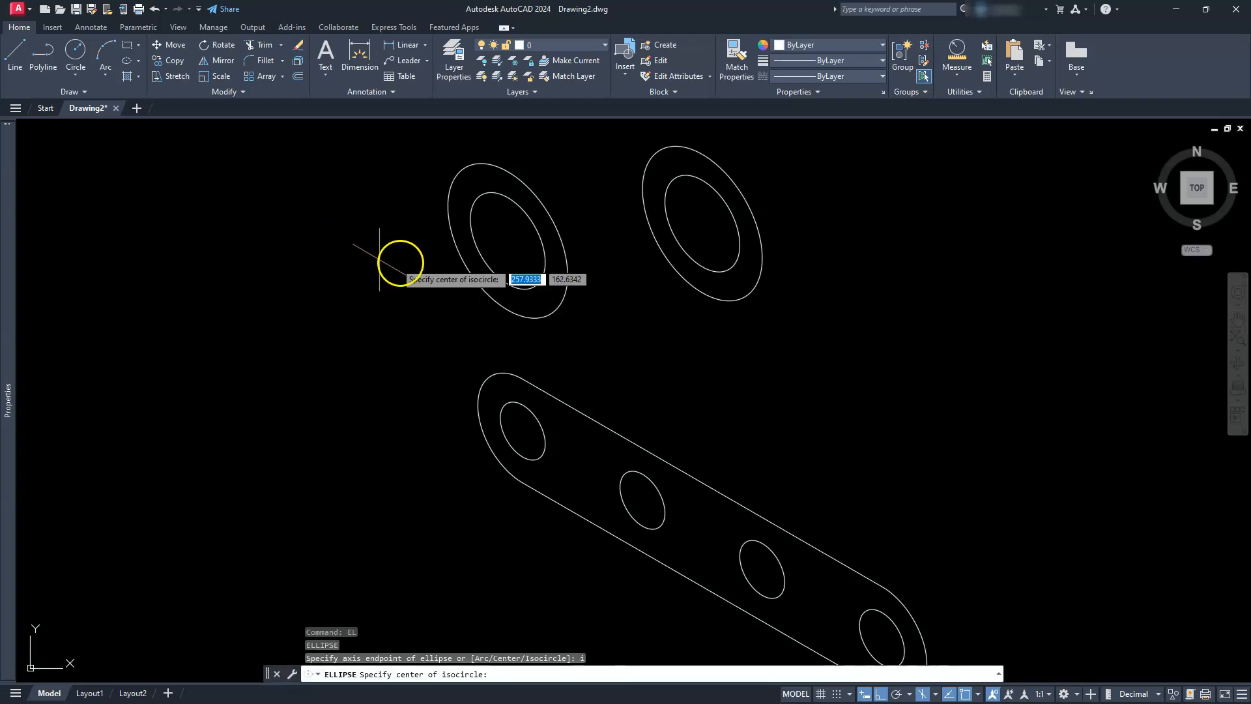
left_click(508, 239)
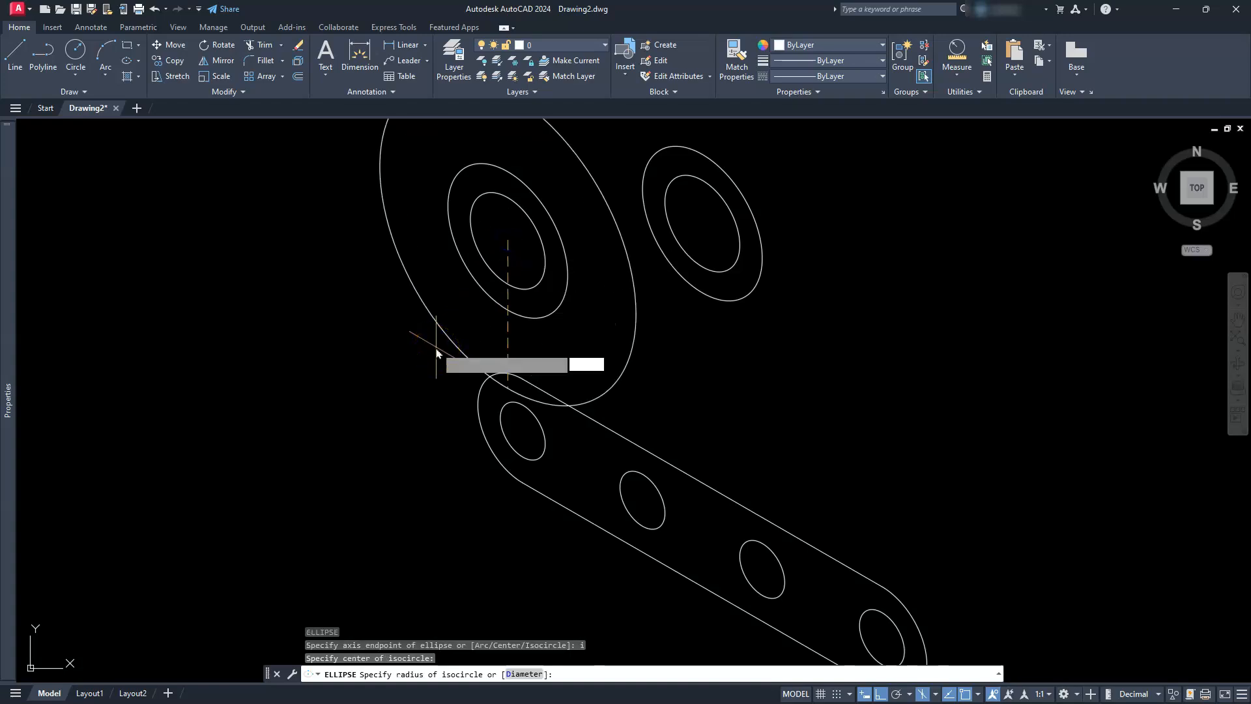
key("Return")
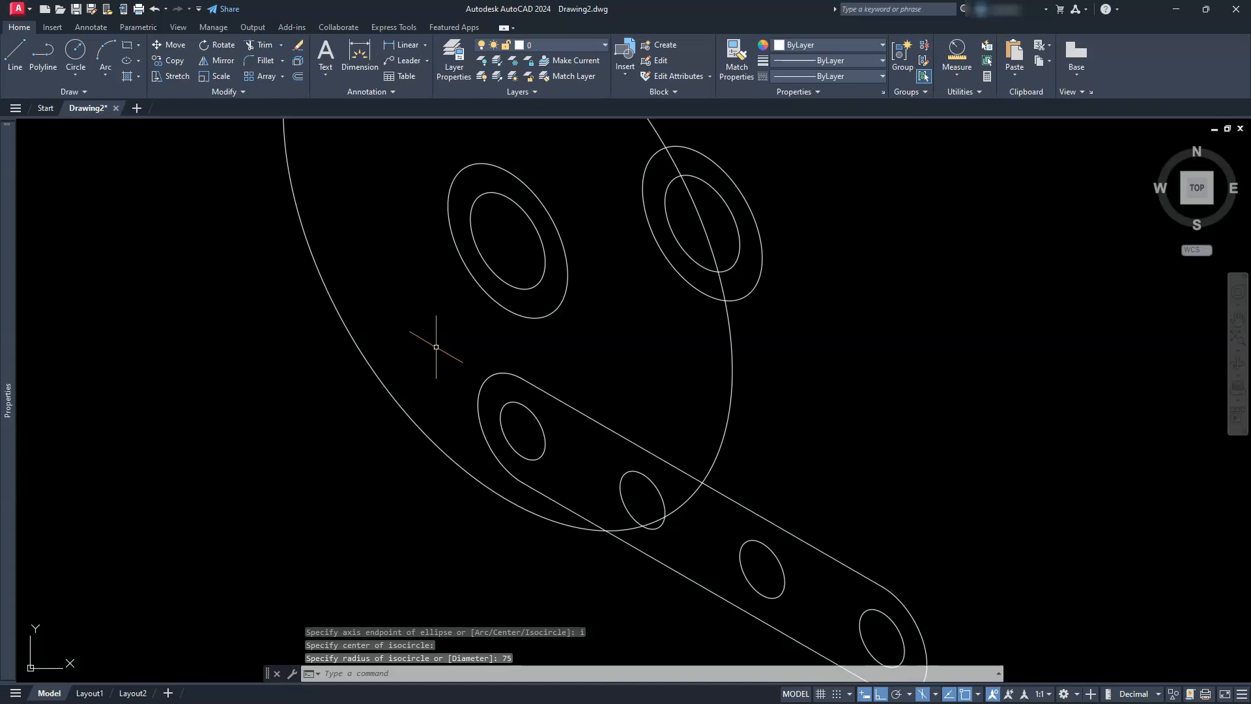
Draw a second construction isocircle of radius 75 centered on the right slot-end circles.
type("el")
key("Return")
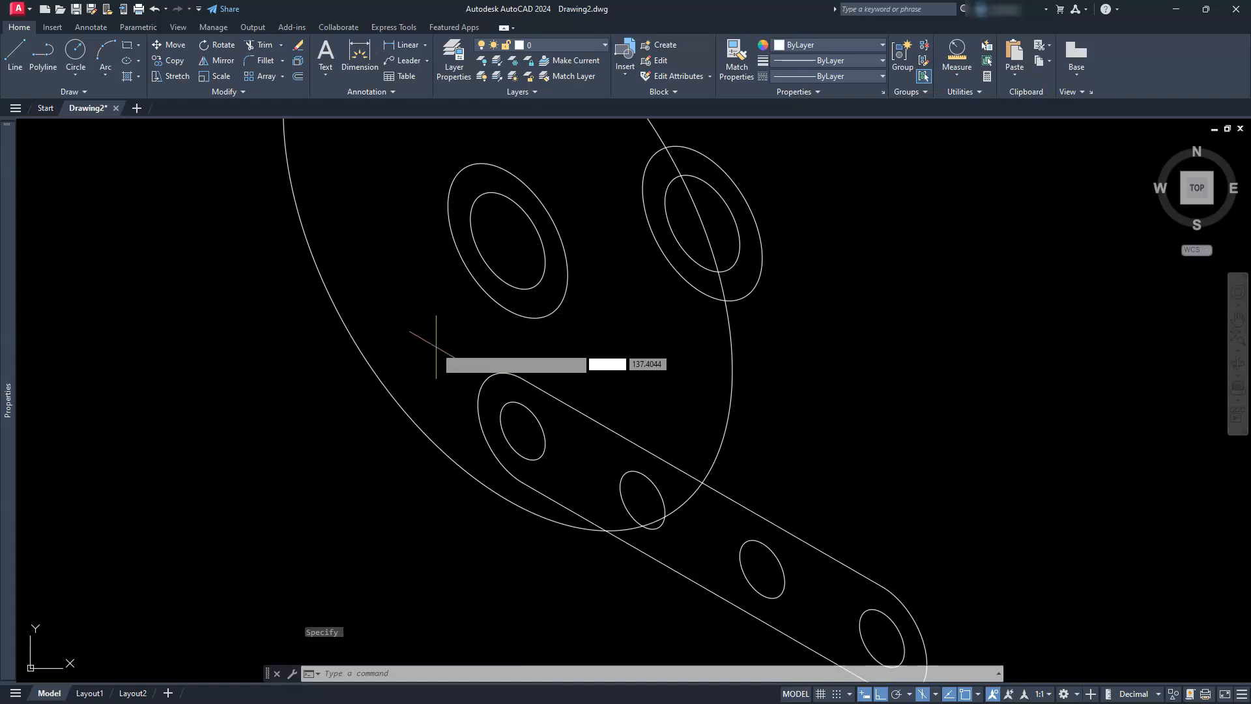
type("i")
key("Return")
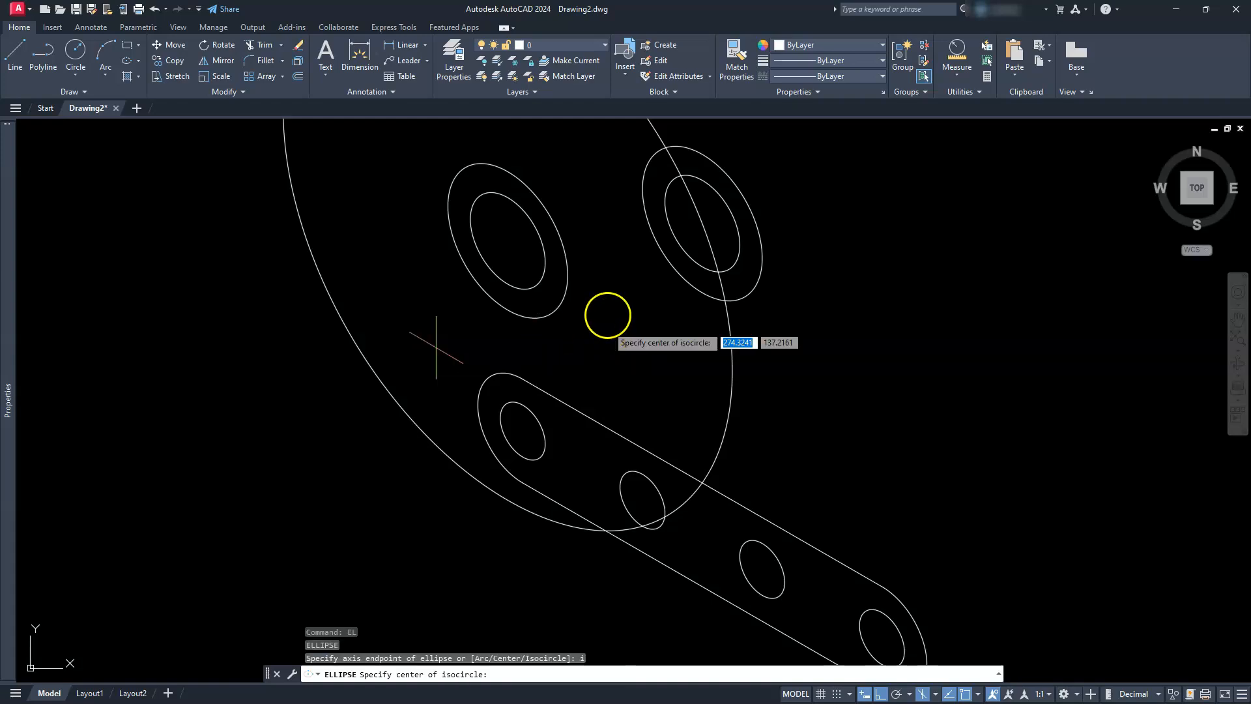
scroll(683, 221, "up", 5)
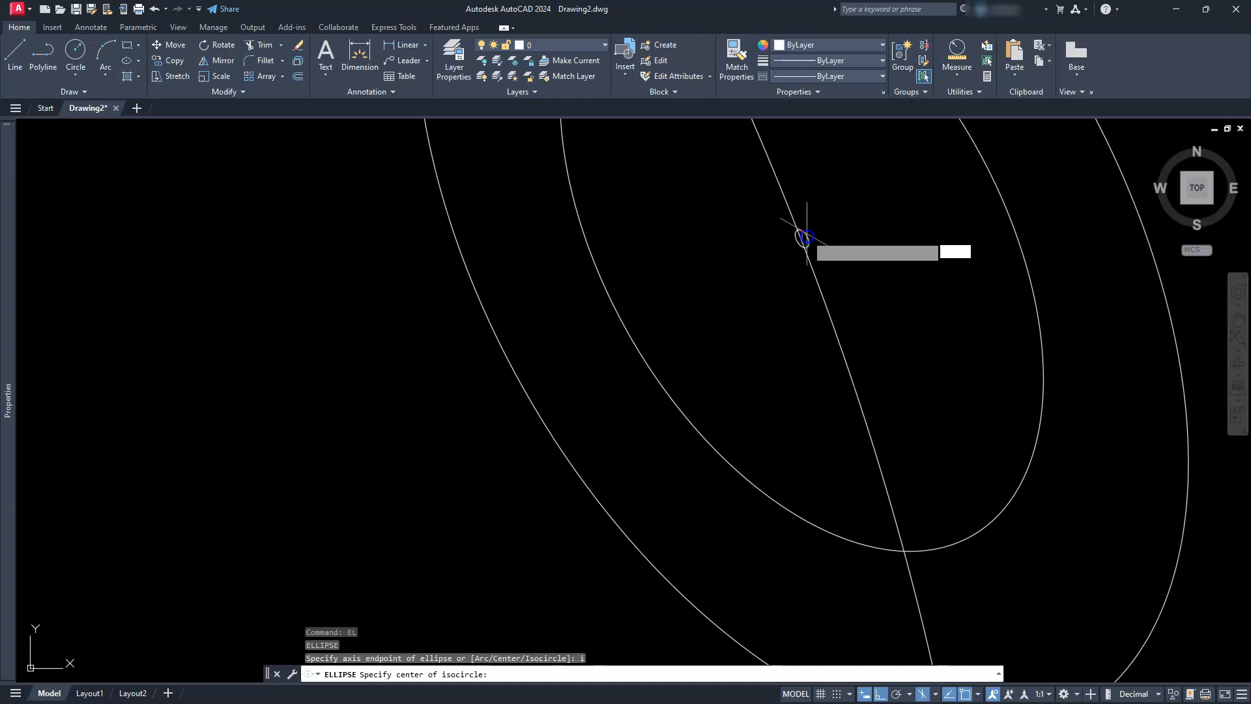
left_click(806, 234)
scroll(740, 391, "down", 2)
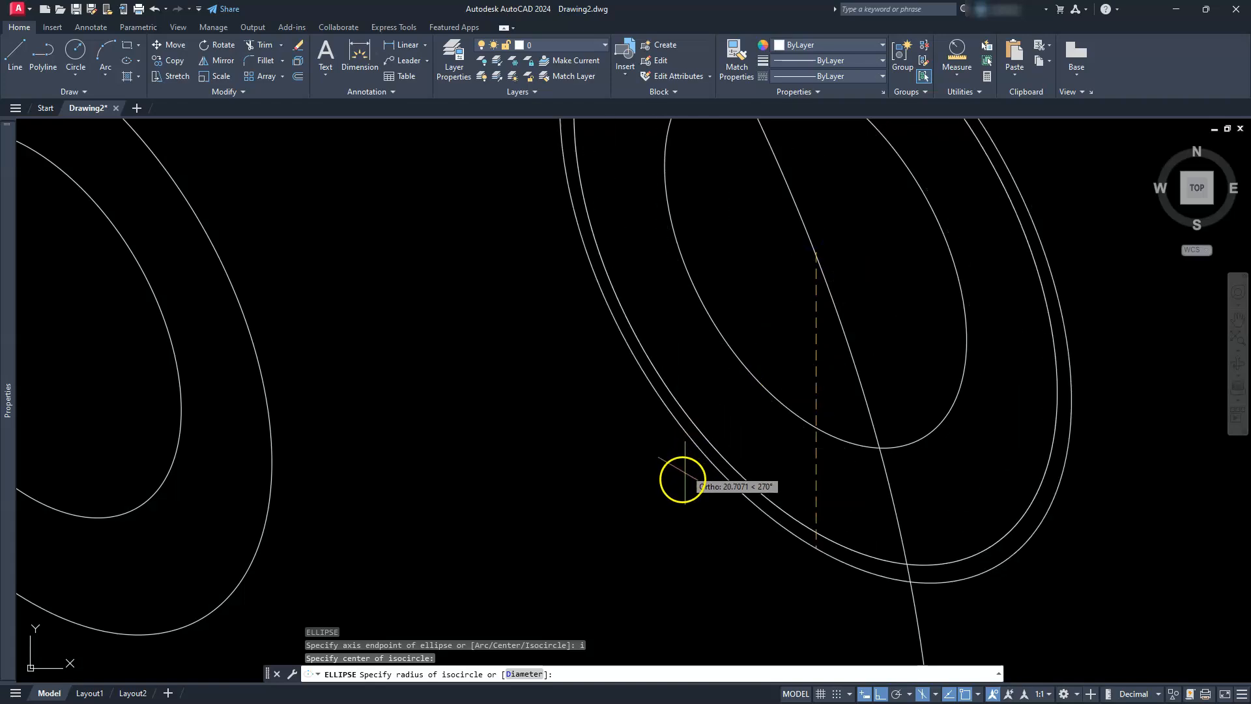
type("75")
key("Return")
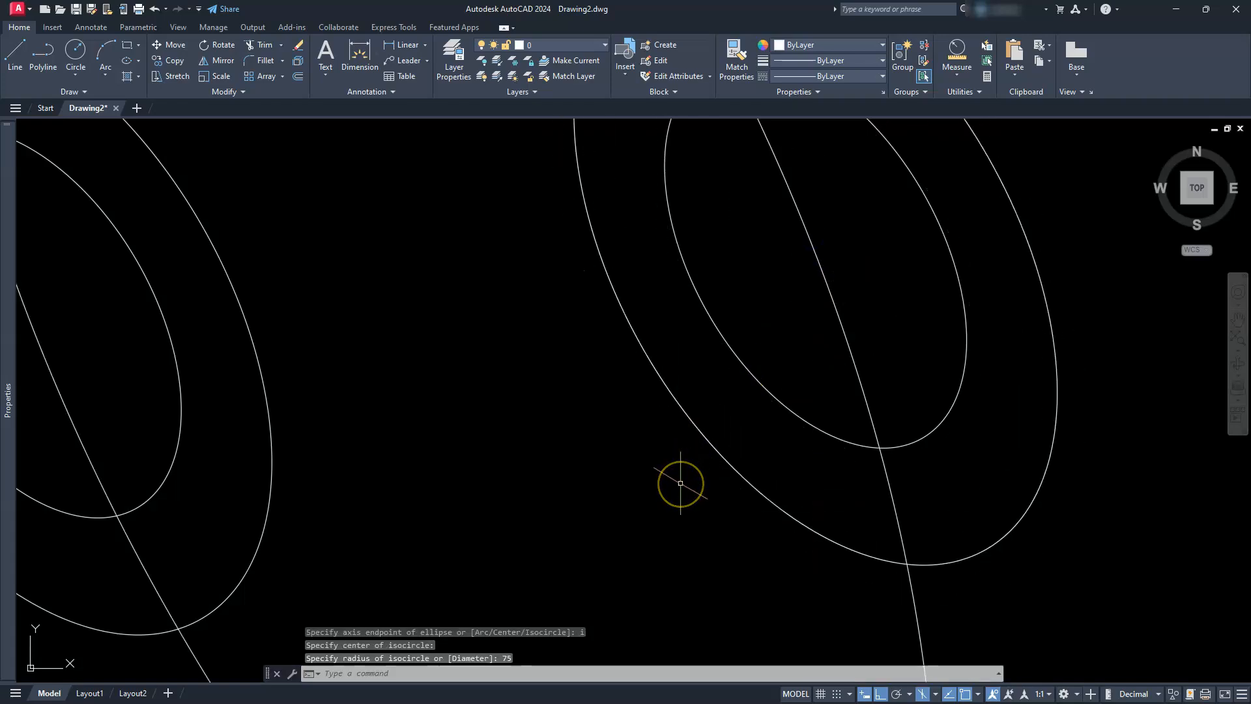
Examine where the two construction isocircles cross near the isometric base's upper edge.
scroll(679, 482, "down", 3)
middle_click_drag(661, 499, 658, 304)
scroll(687, 463, "up", 2)
scroll(746, 581, "up", 2)
middle_click_drag(745, 581, 781, 377)
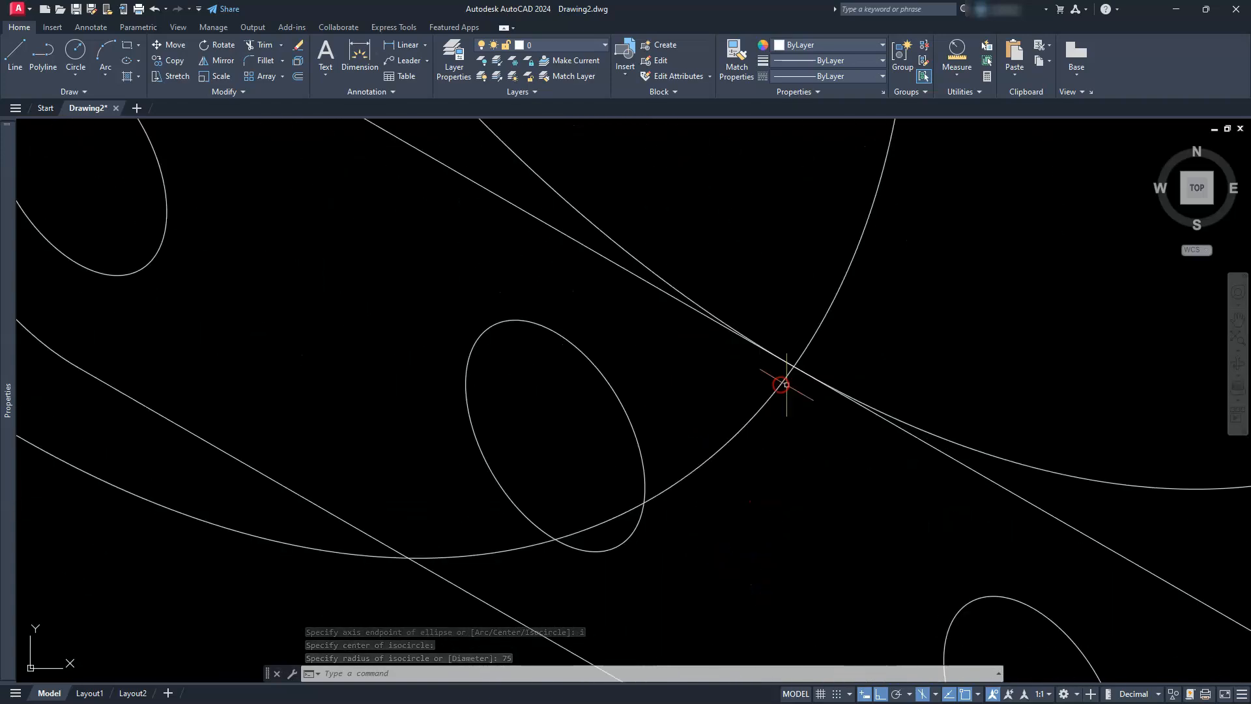
scroll(795, 363, "up", 3)
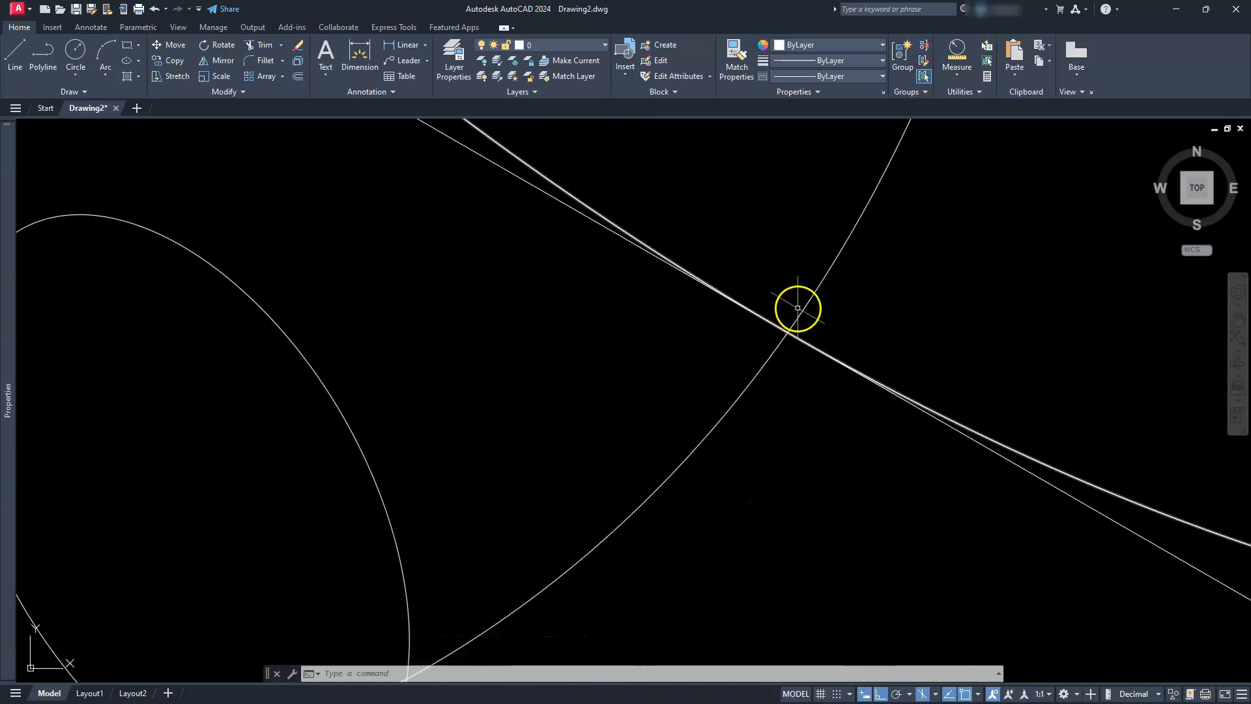
scroll(797, 311, "down", 3)
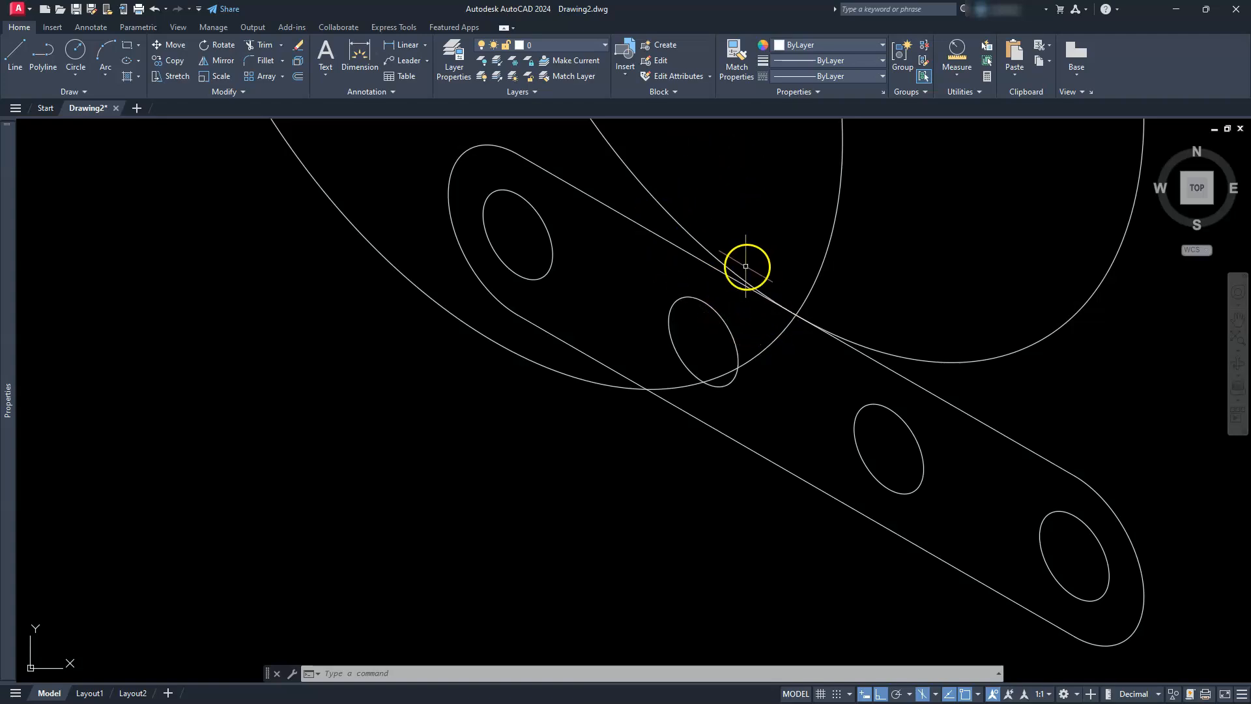
left_click(671, 250)
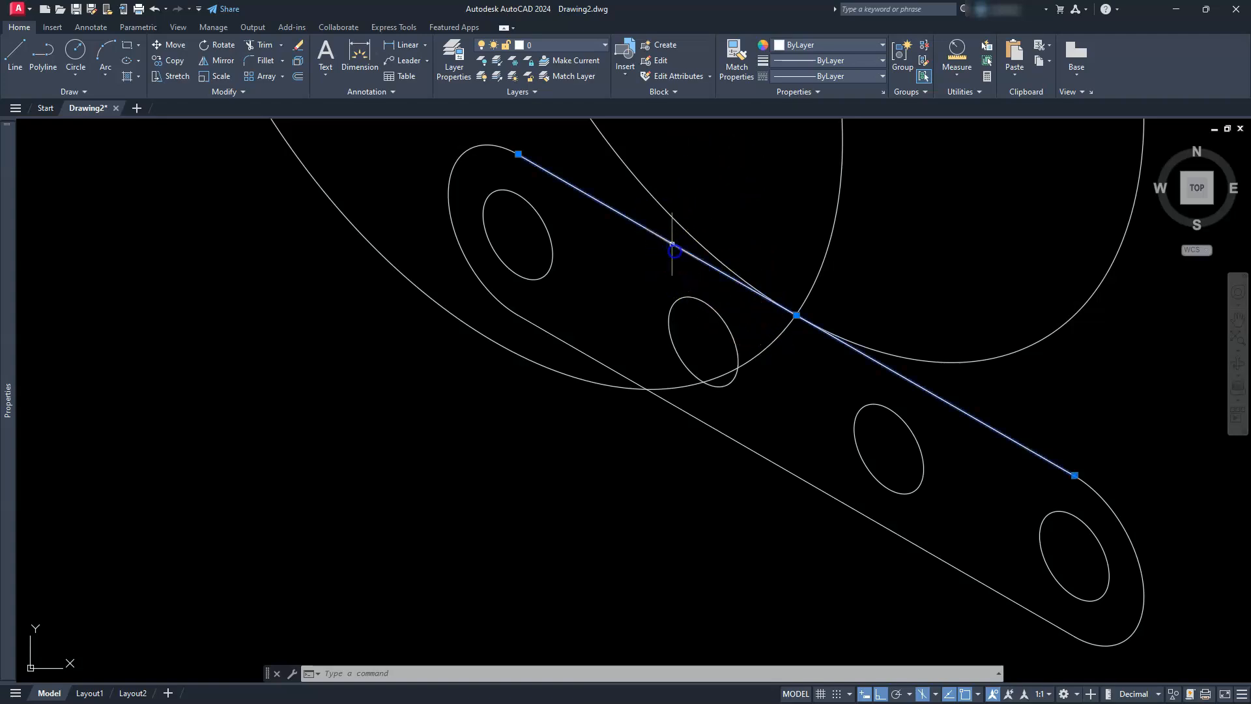
key("Escape")
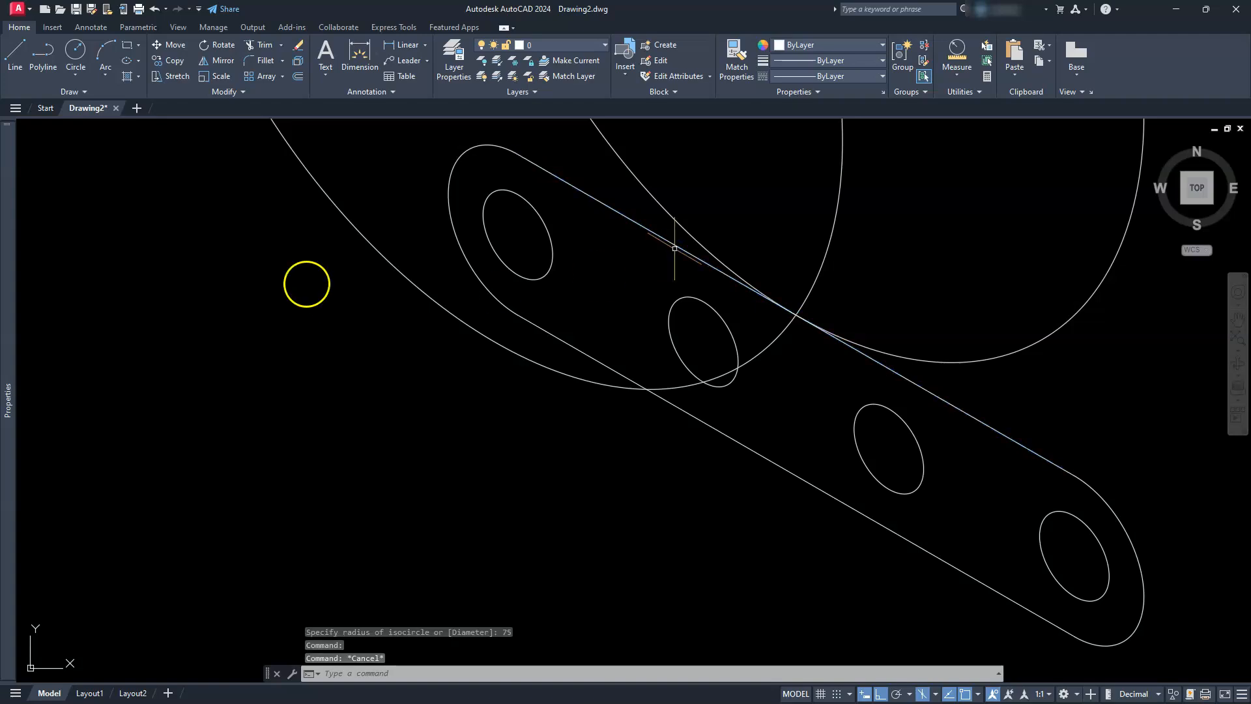
key("Escape")
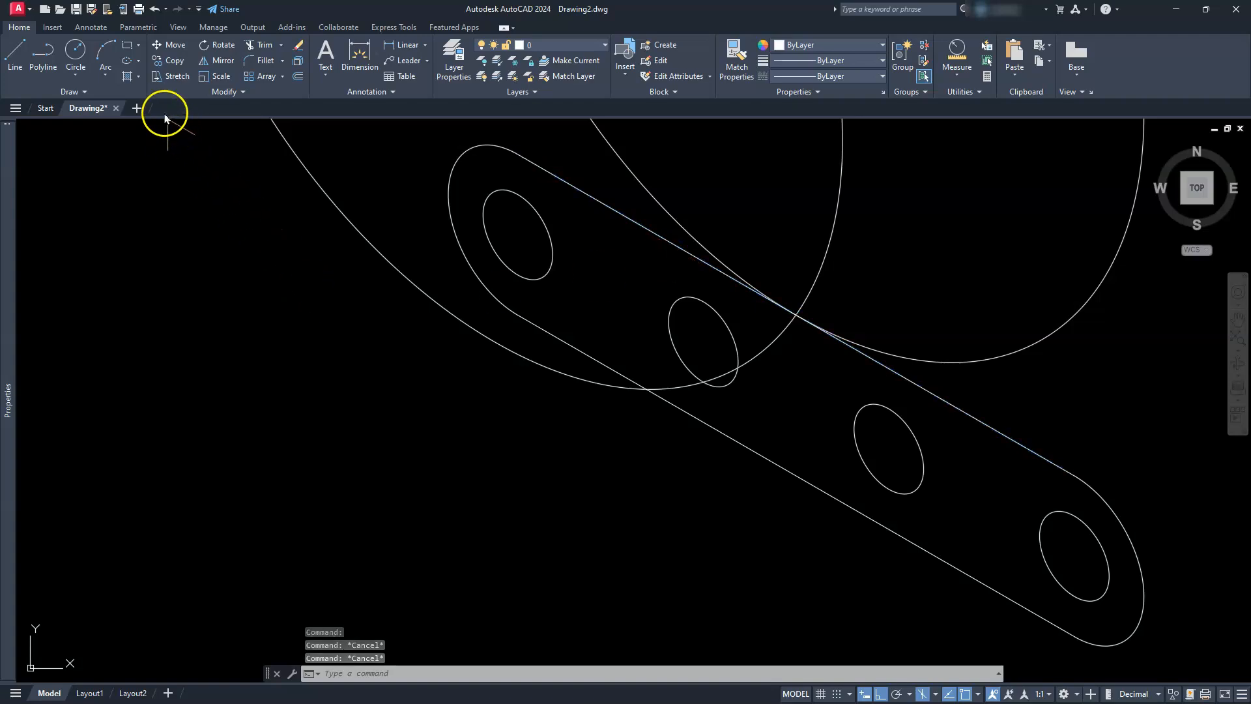
Break the isometric base's upper edge at two points, removing its middle portion around the crossing of the construction isocircles.
left_click(210, 93)
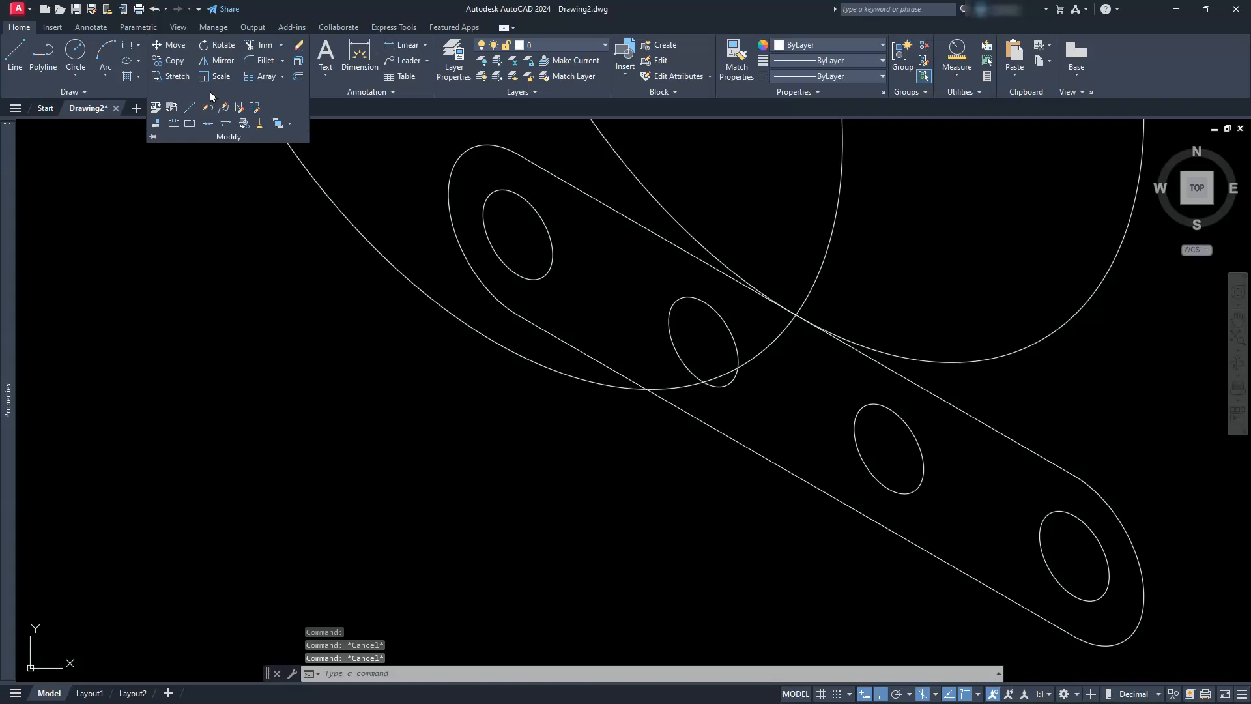
left_click(173, 125)
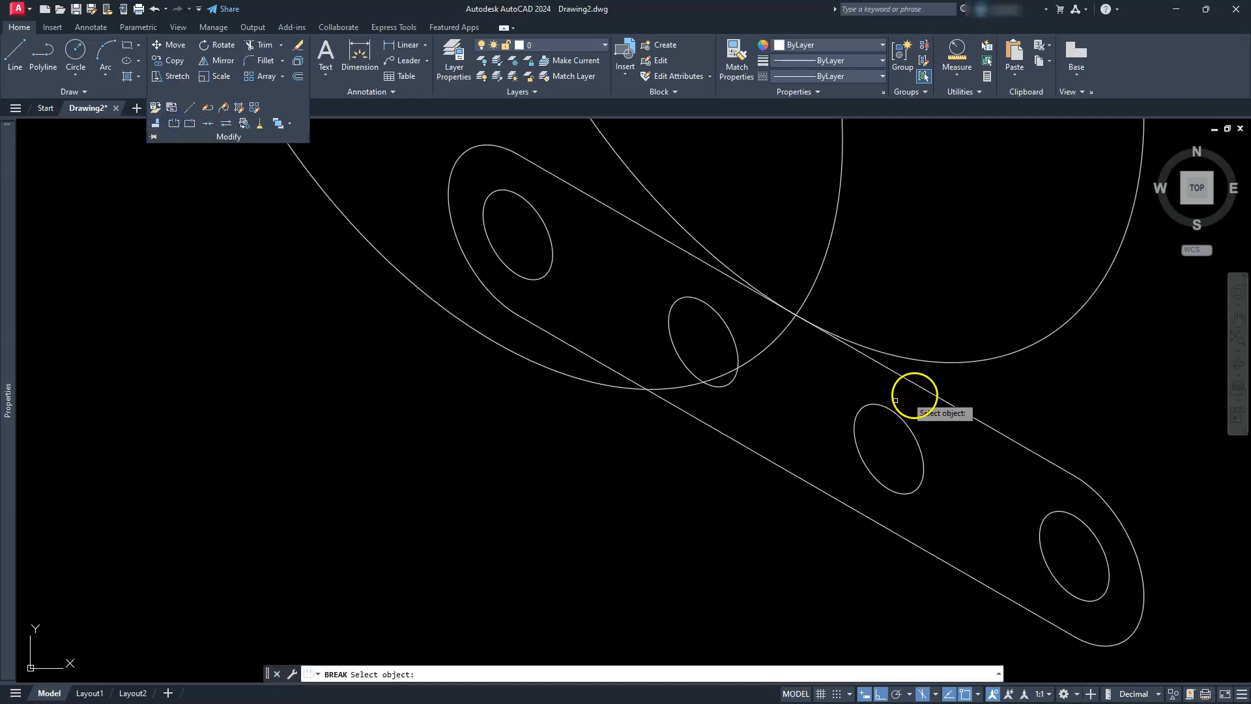
left_click(933, 394)
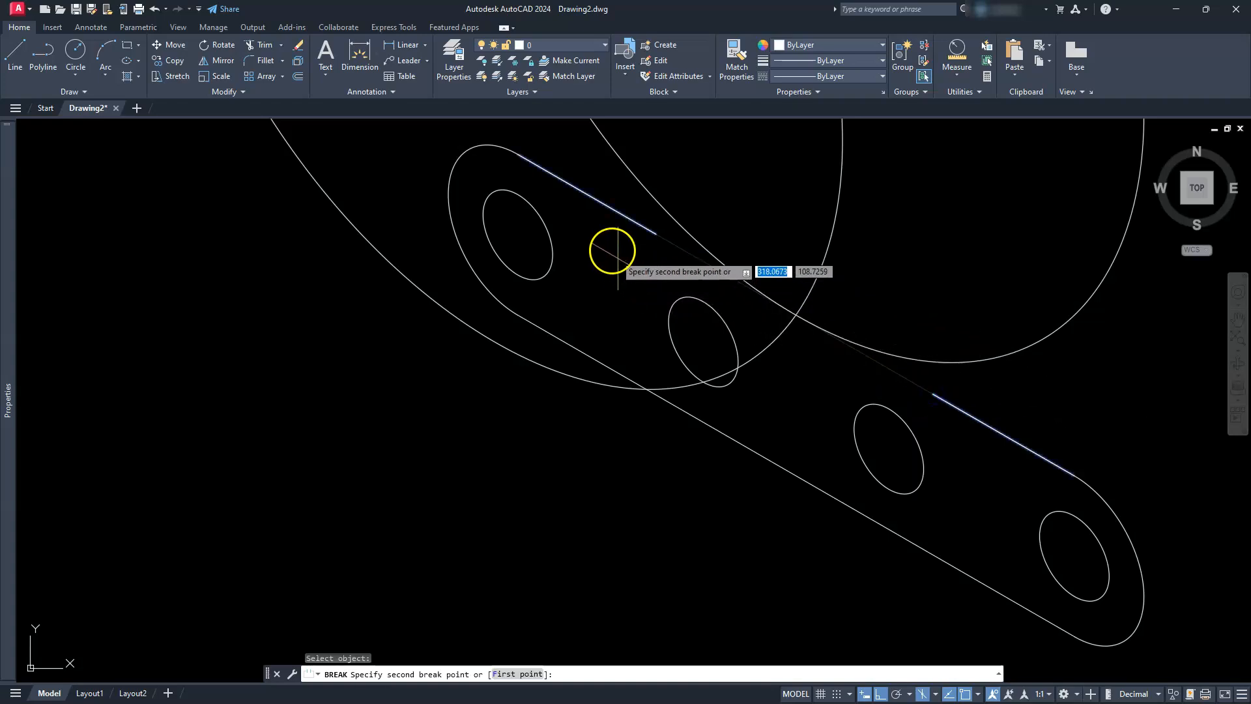
left_click(607, 243)
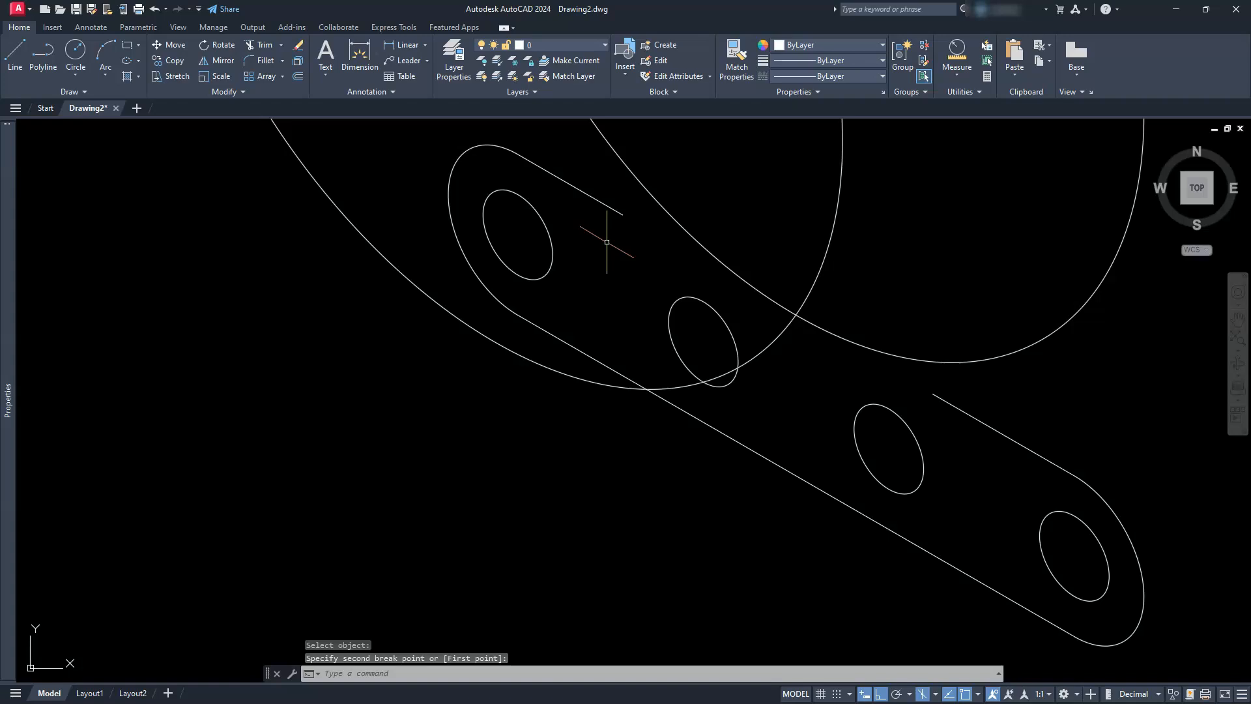
key("Escape")
key("Escape")
key("Escape")
Draw an isocircle of radius 55 centered on the lower intersection of the two construction isocircles.
scroll(695, 351, "down", 3)
middle_click_drag(695, 349, 703, 427)
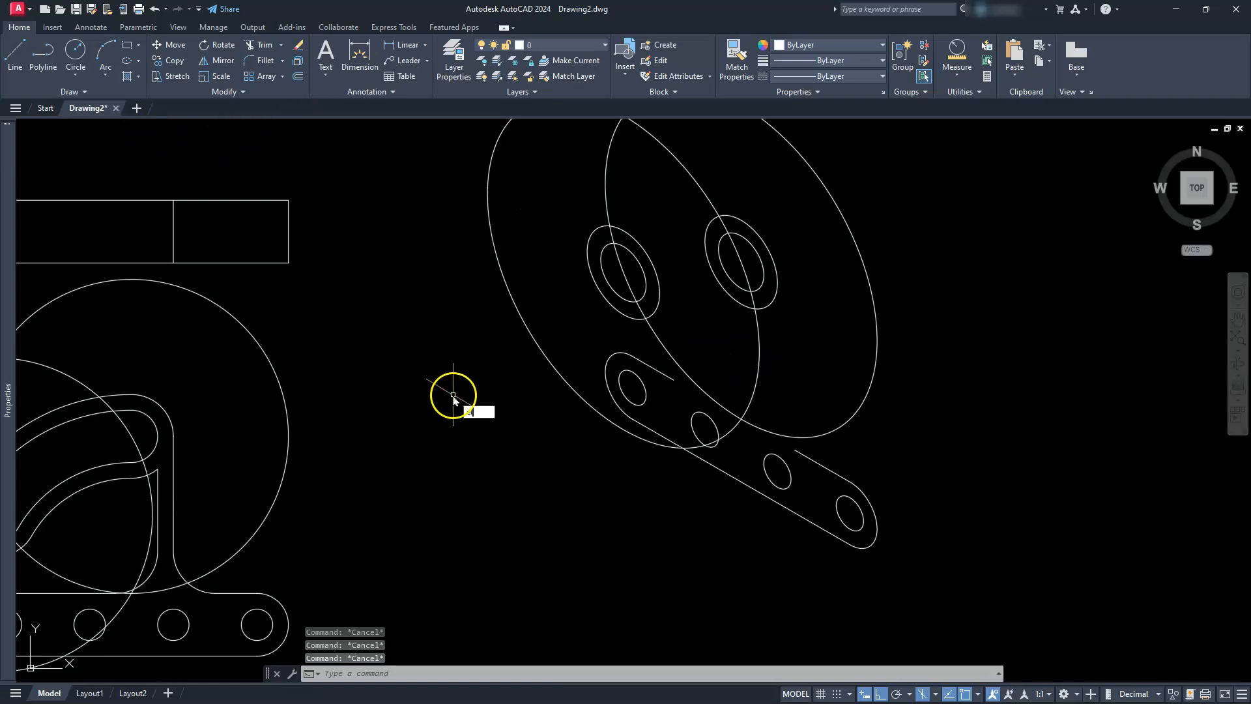
type("l")
key("Return")
key("Return")
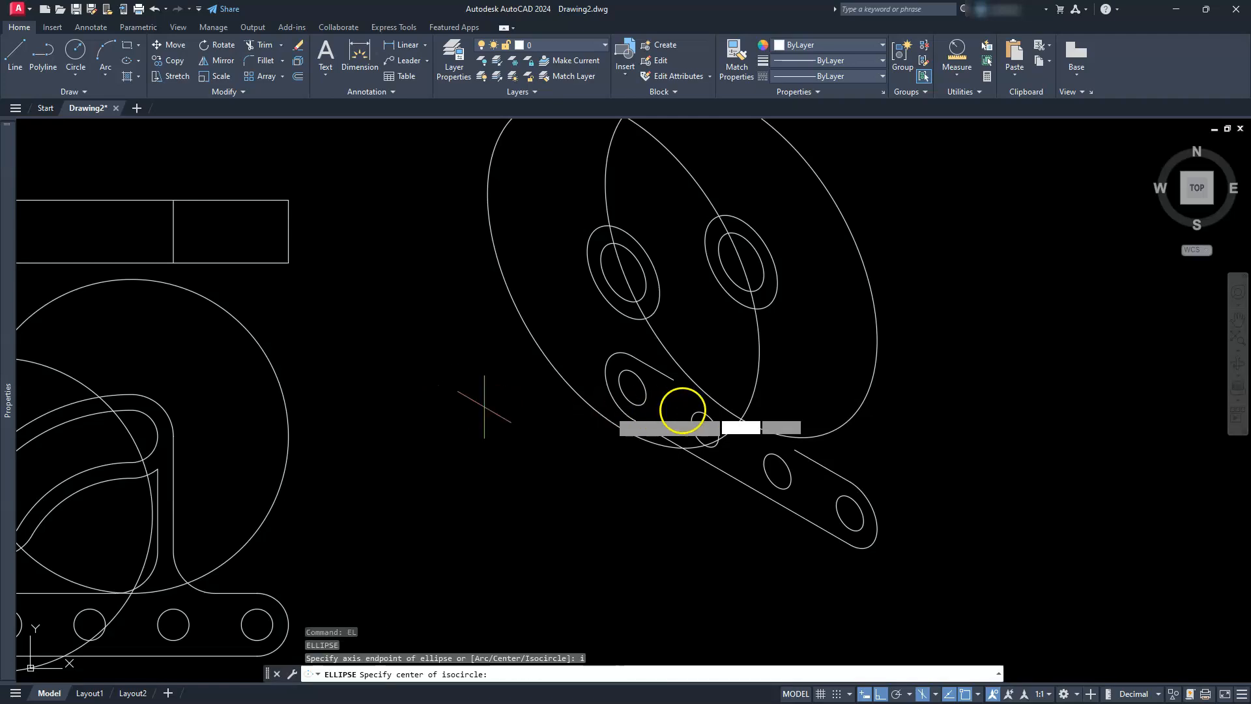
left_click(740, 417)
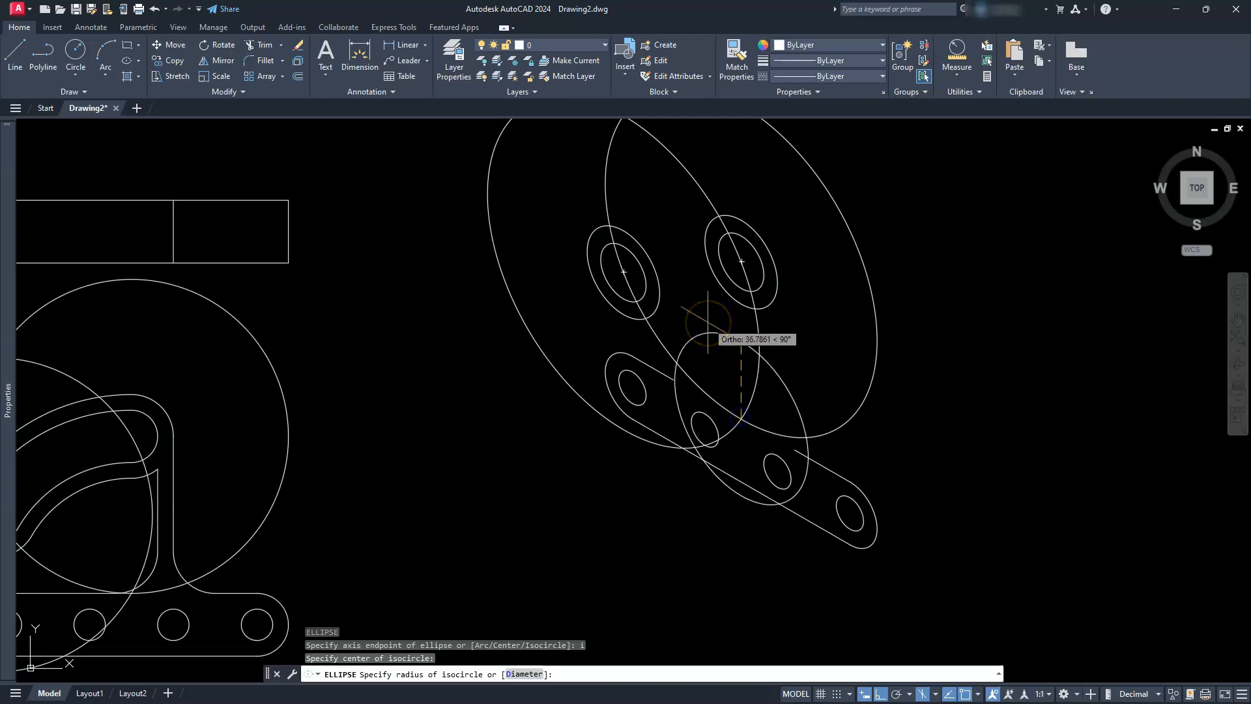
type("55")
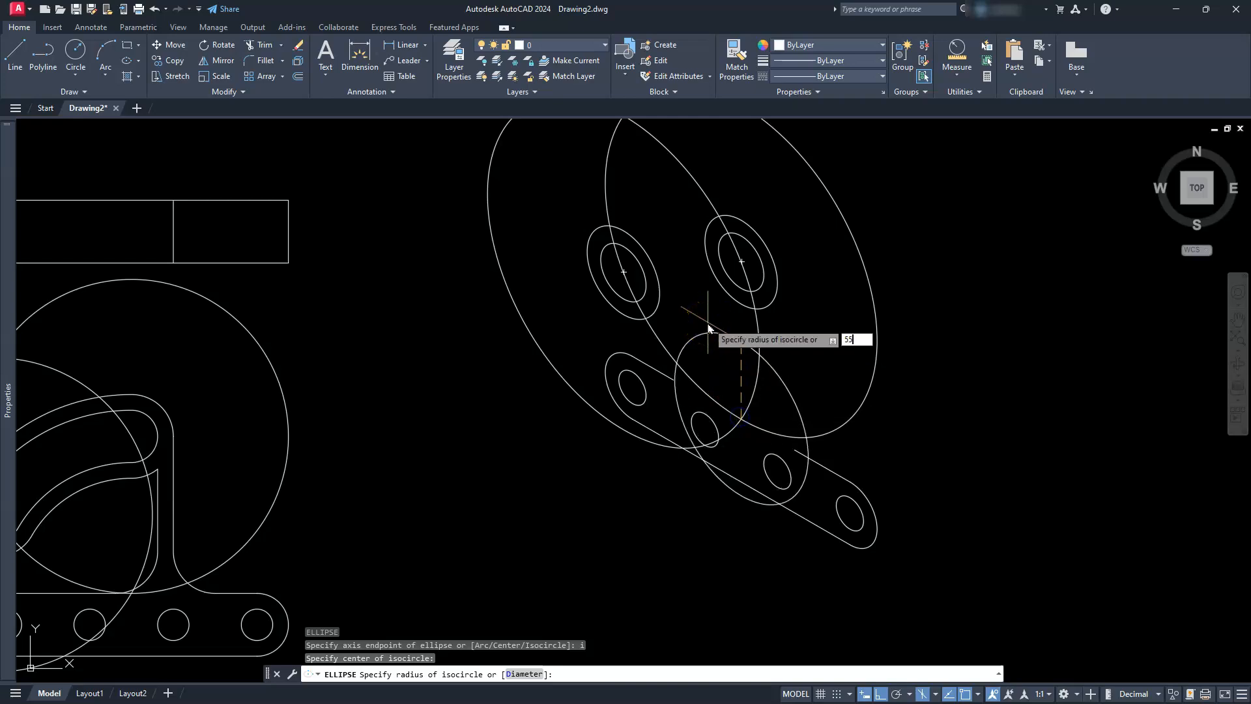
key("Return")
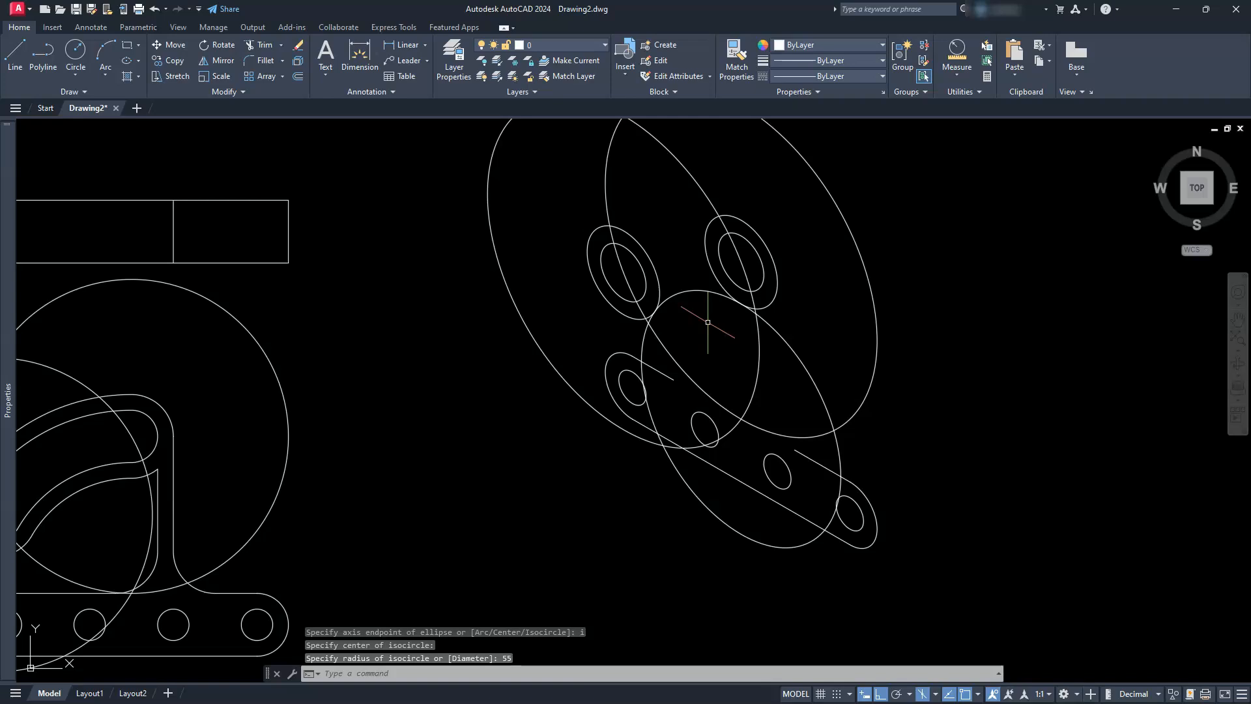
Draw a concentric isocircle of radius 62.5, snapping its center to the lower intersection of the two construction isocircles.
type("el")
key("Return")
type("i")
key("Return")
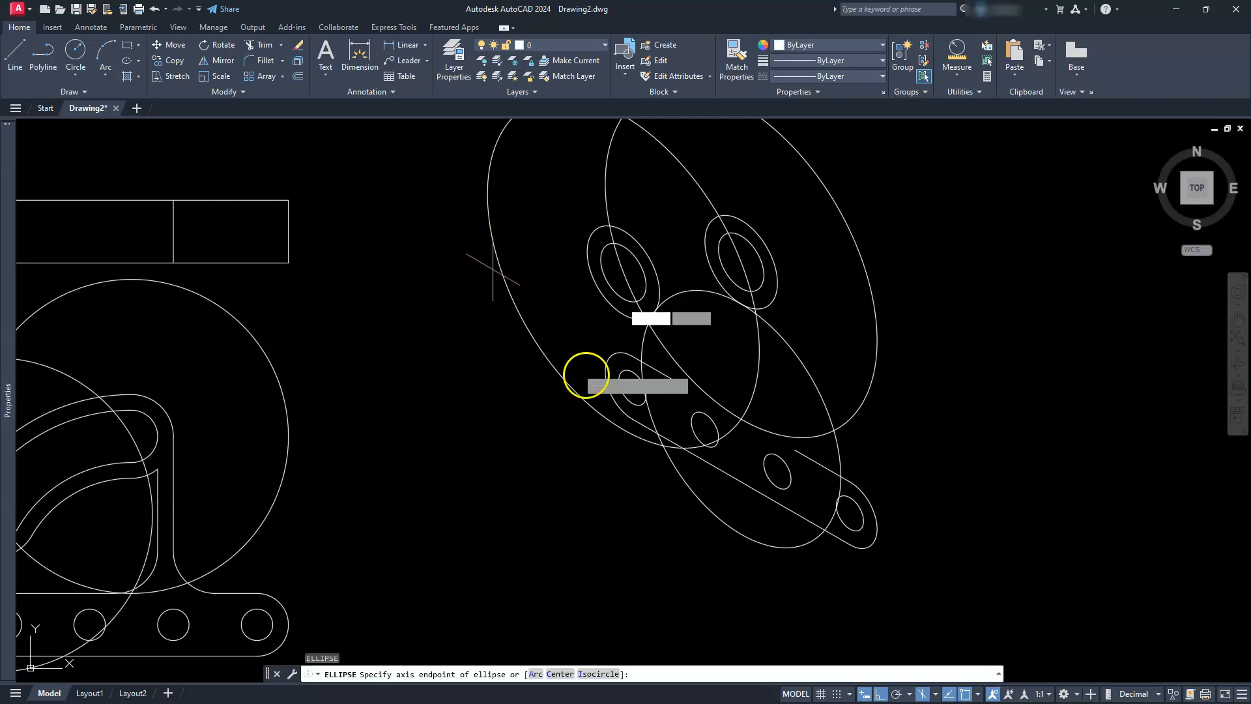
key("Return")
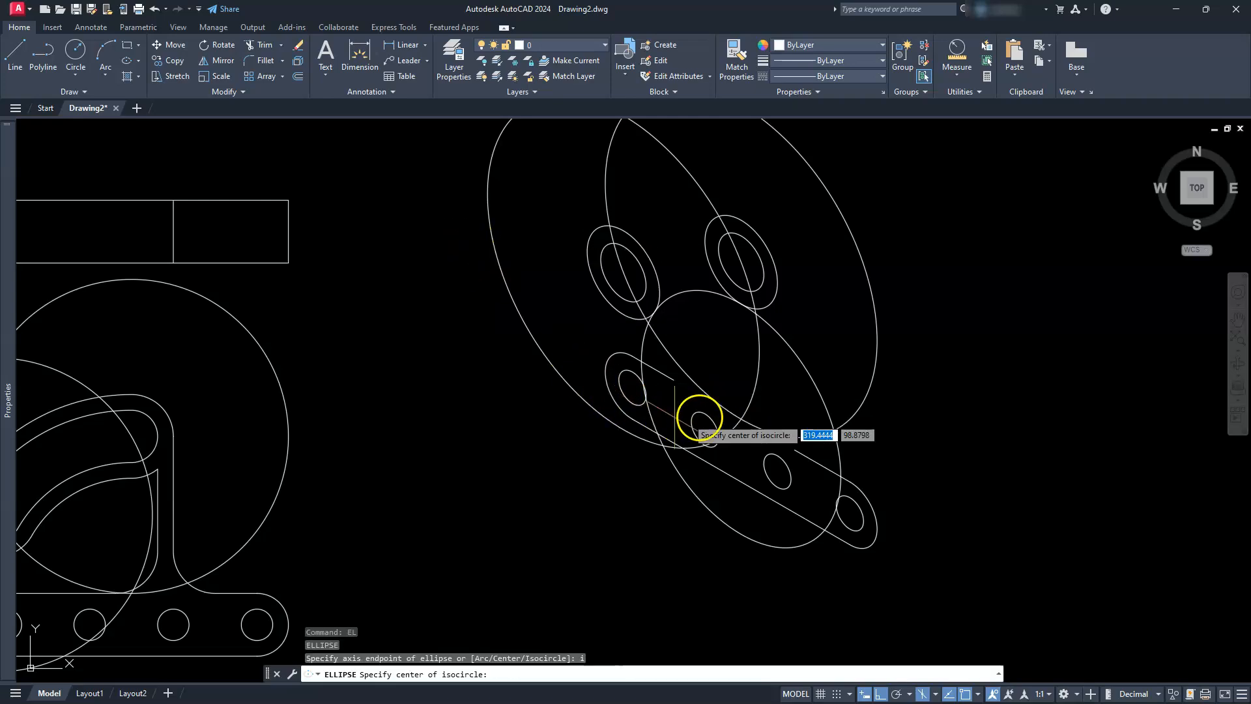
right_click(745, 422, "shift")
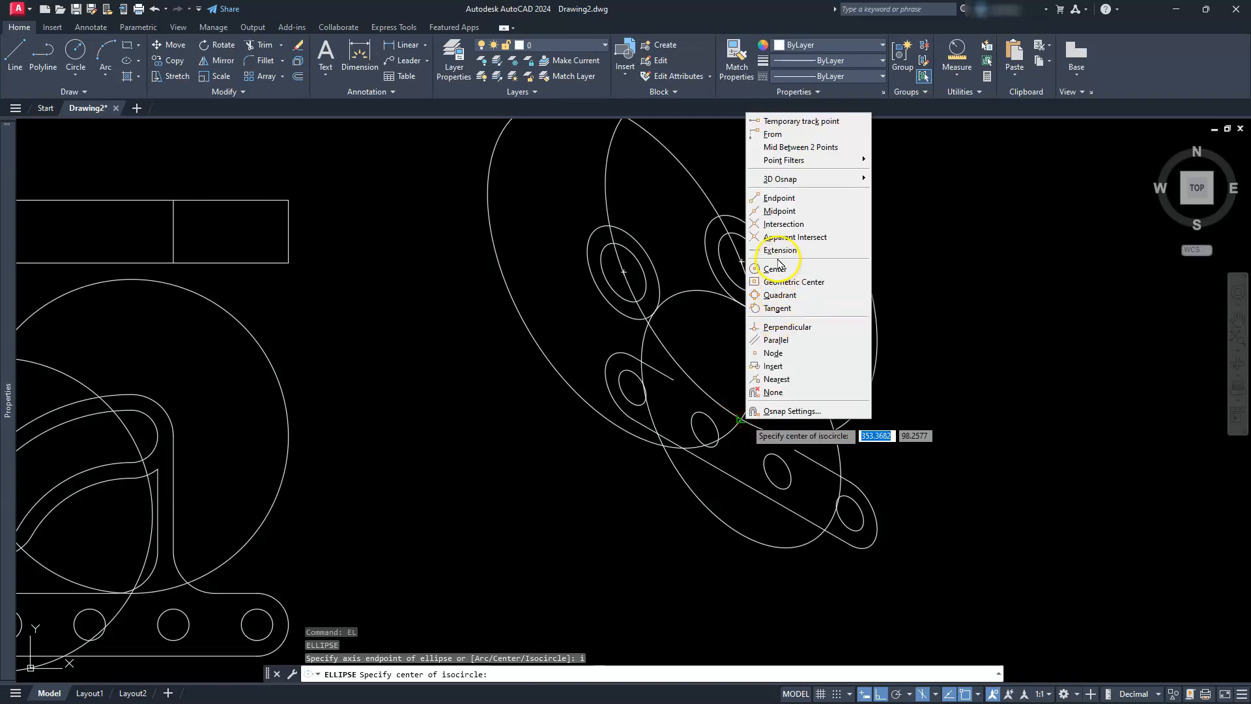
left_click(781, 225)
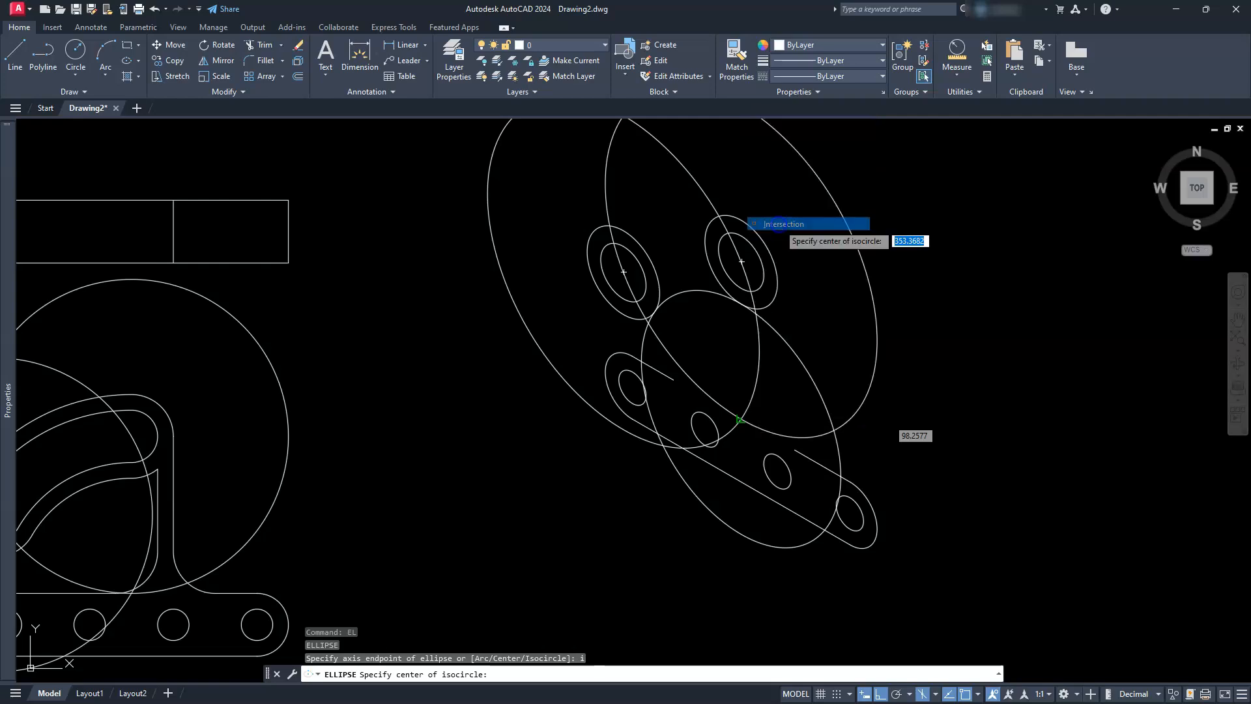
left_click(739, 417)
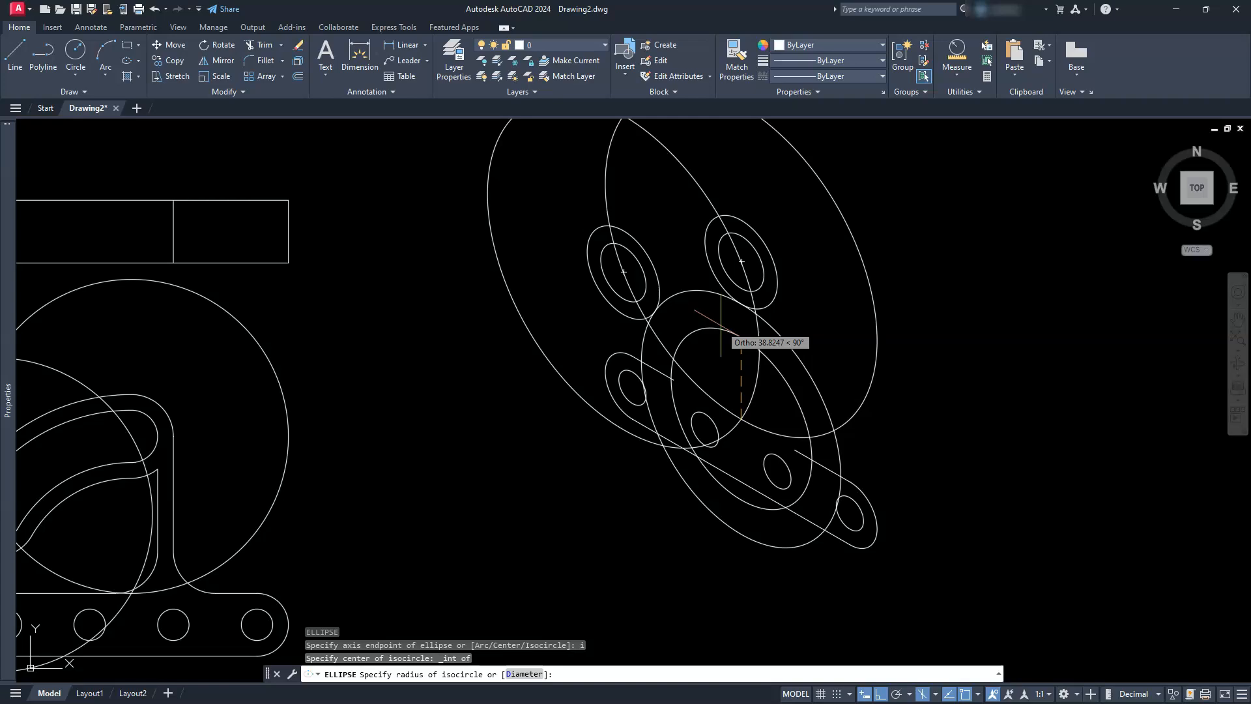
key("Return")
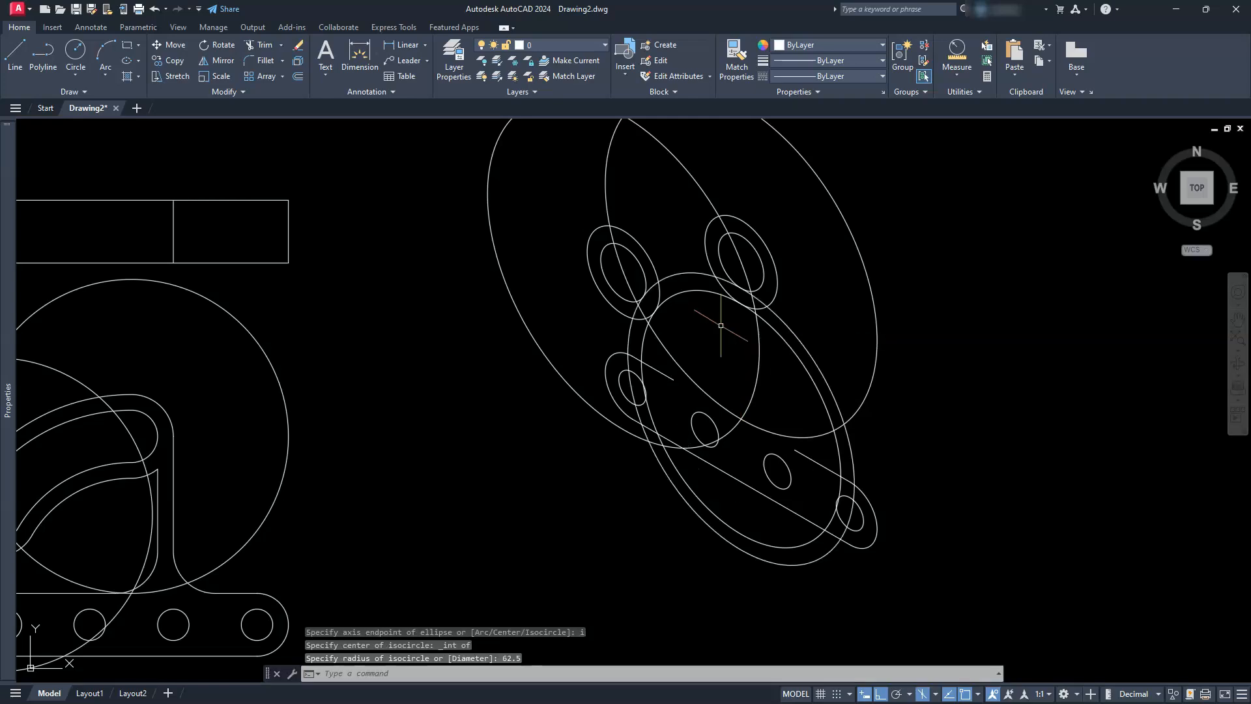
Draw a concentric isocircle of radius 87.5, snapping its center to the lower intersection of the two construction isocircles.
key("Return")
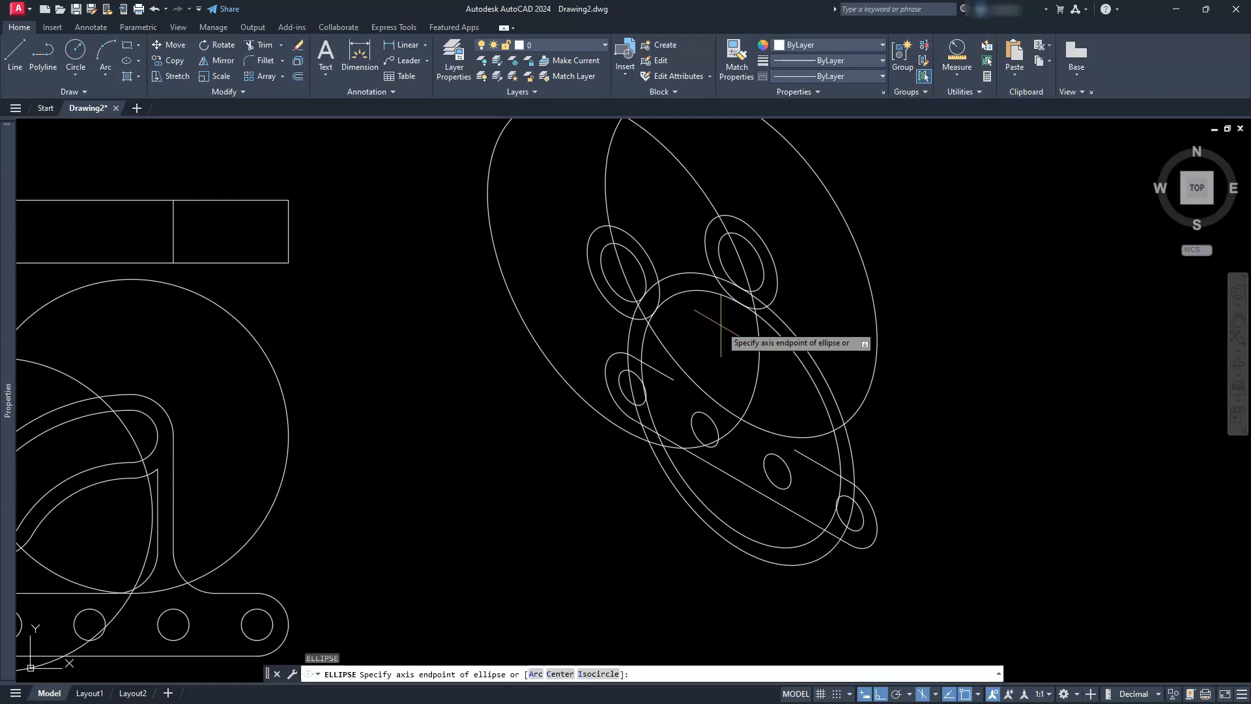
type("i")
key("Return")
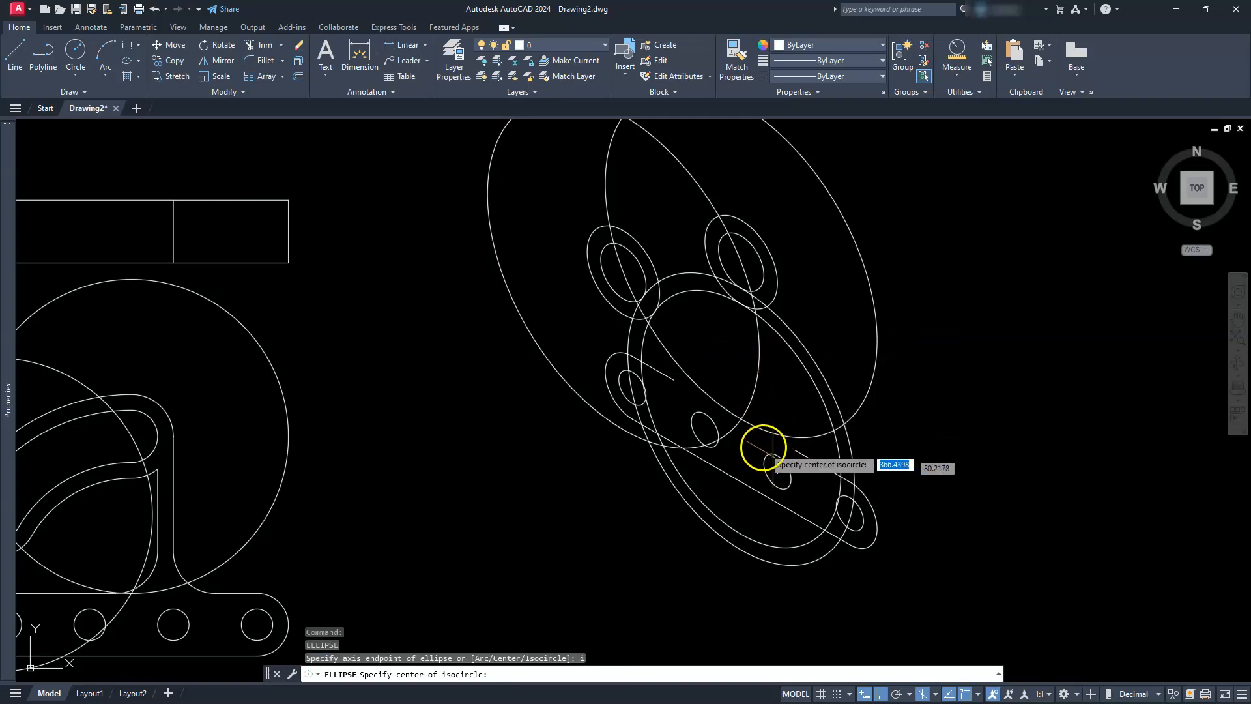
right_click(750, 422, "shift")
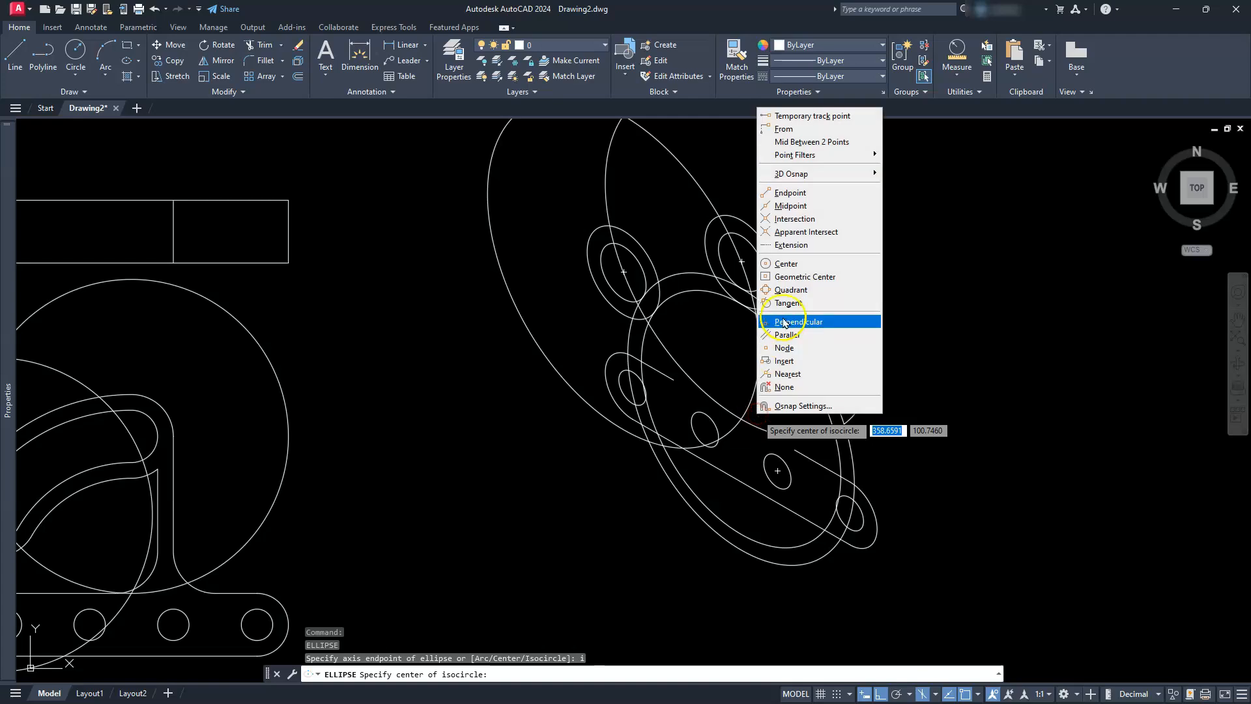
left_click(792, 219)
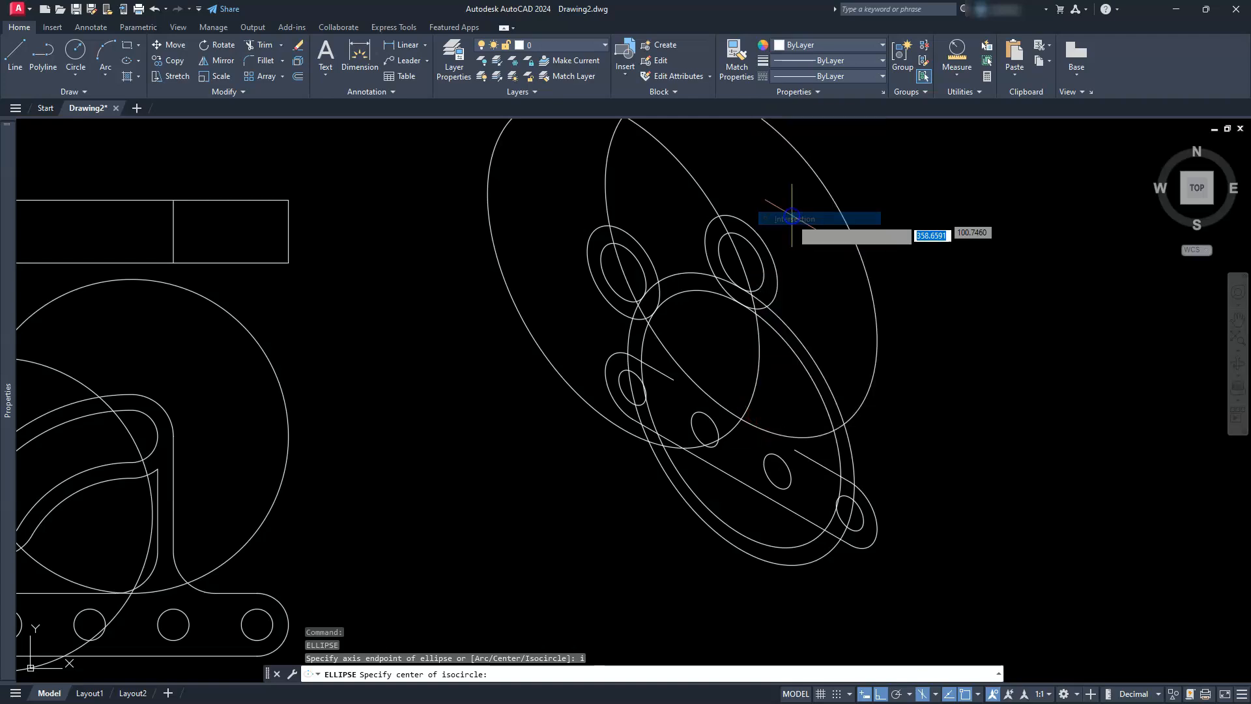
left_click(742, 420)
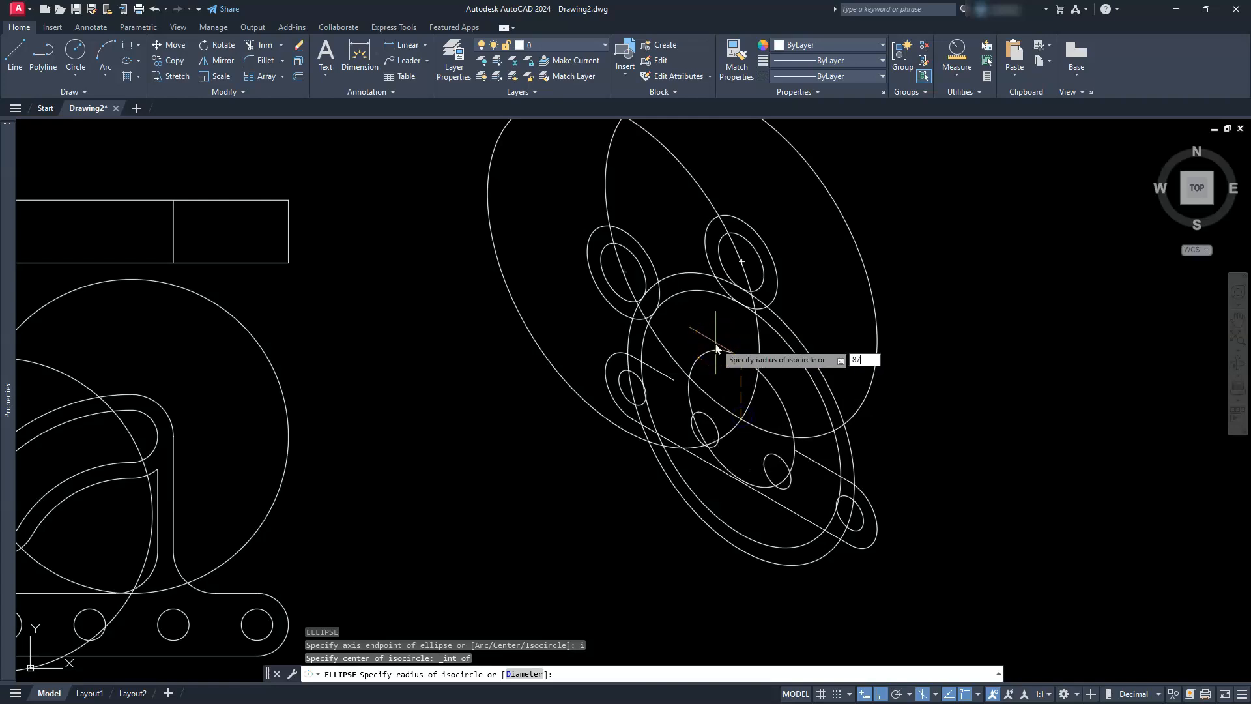
key("Return")
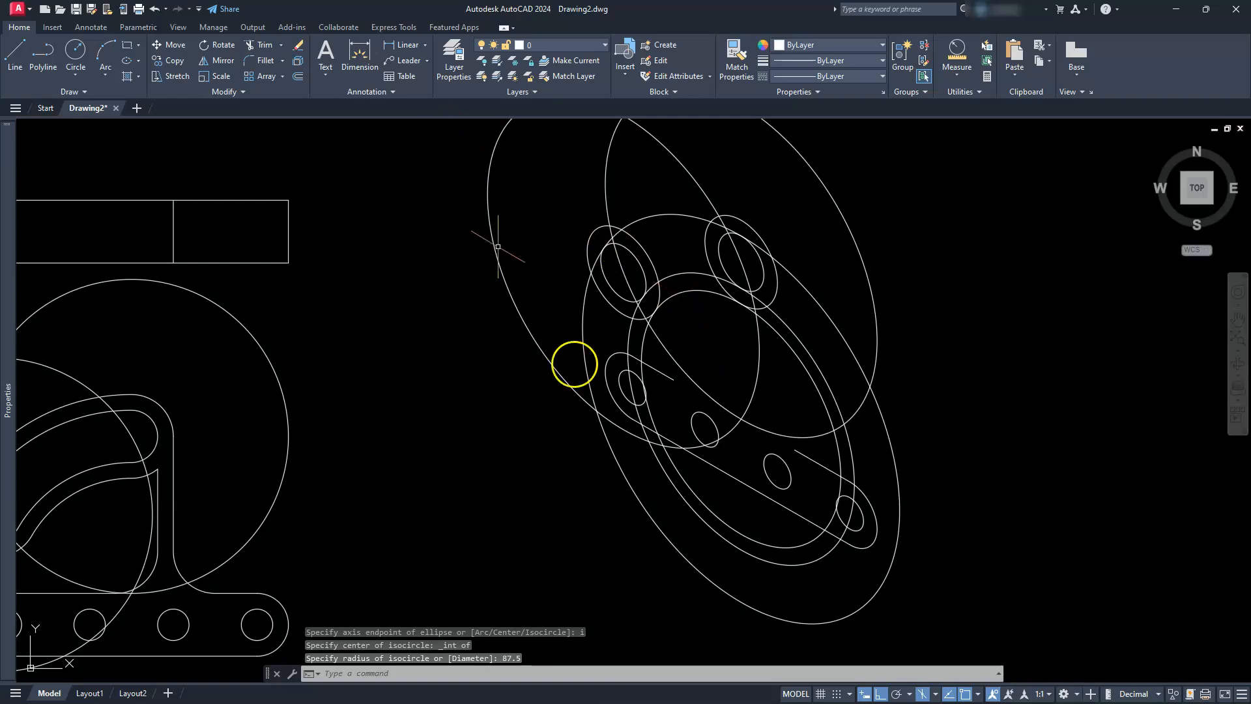
Draw the outermost concentric isocircle with radius 95, centered on the same lower intersection of the construction isocircles.
type("el")
key("Return")
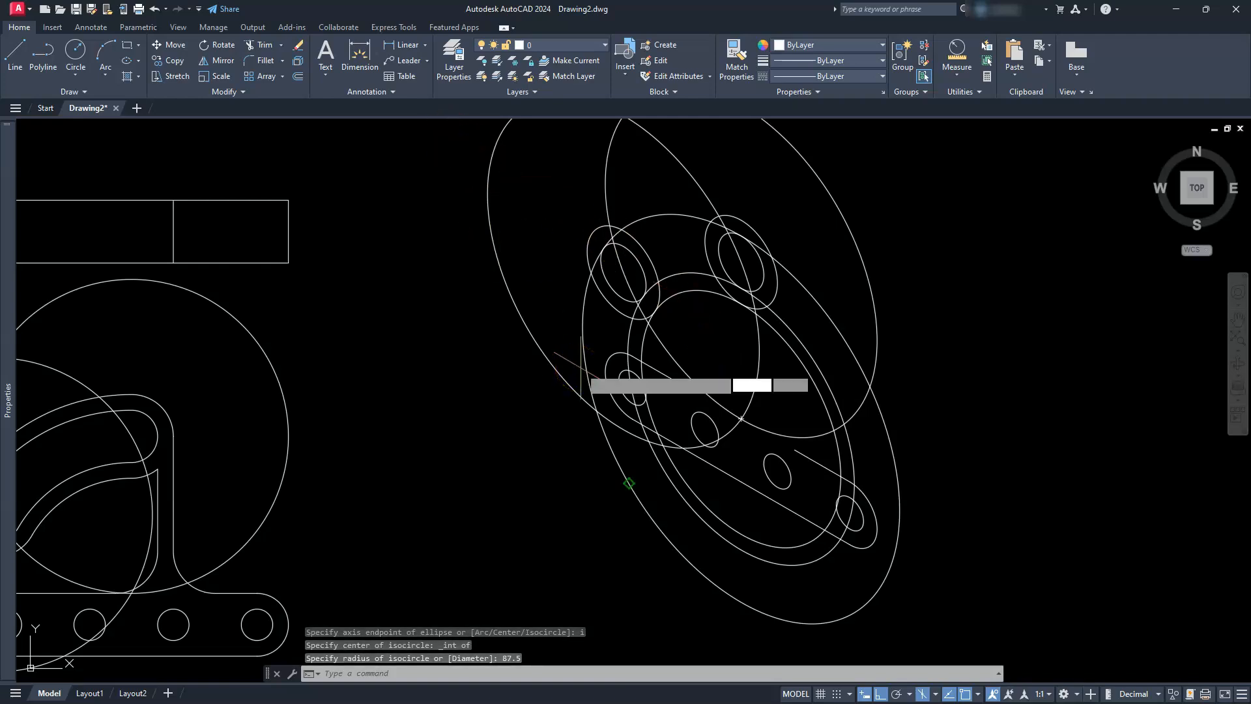
type("i")
key("Return")
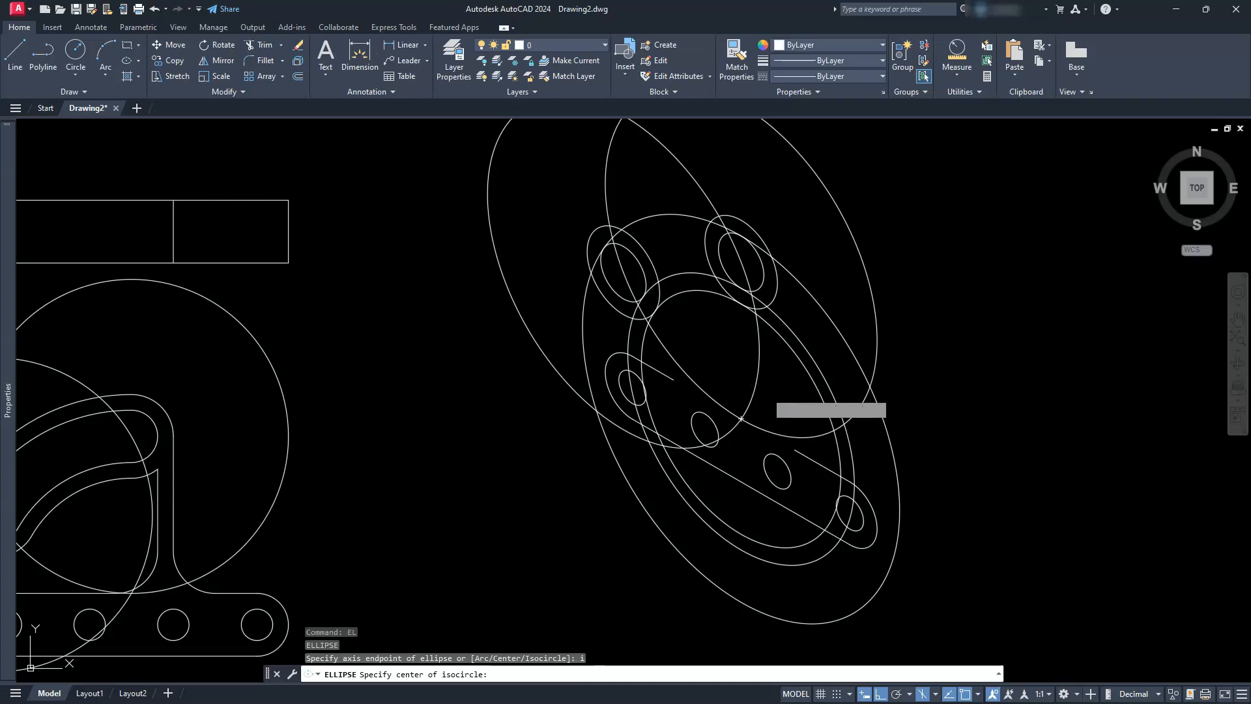
type("int")
key("Return")
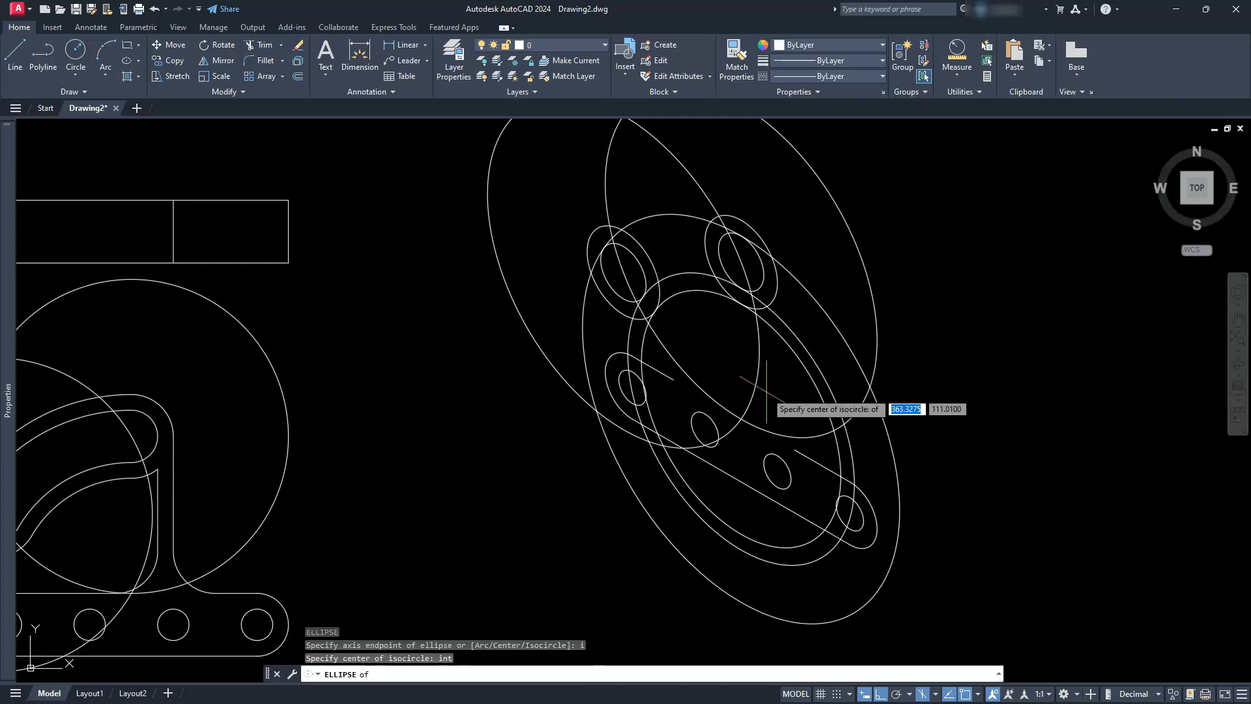
left_click(740, 419)
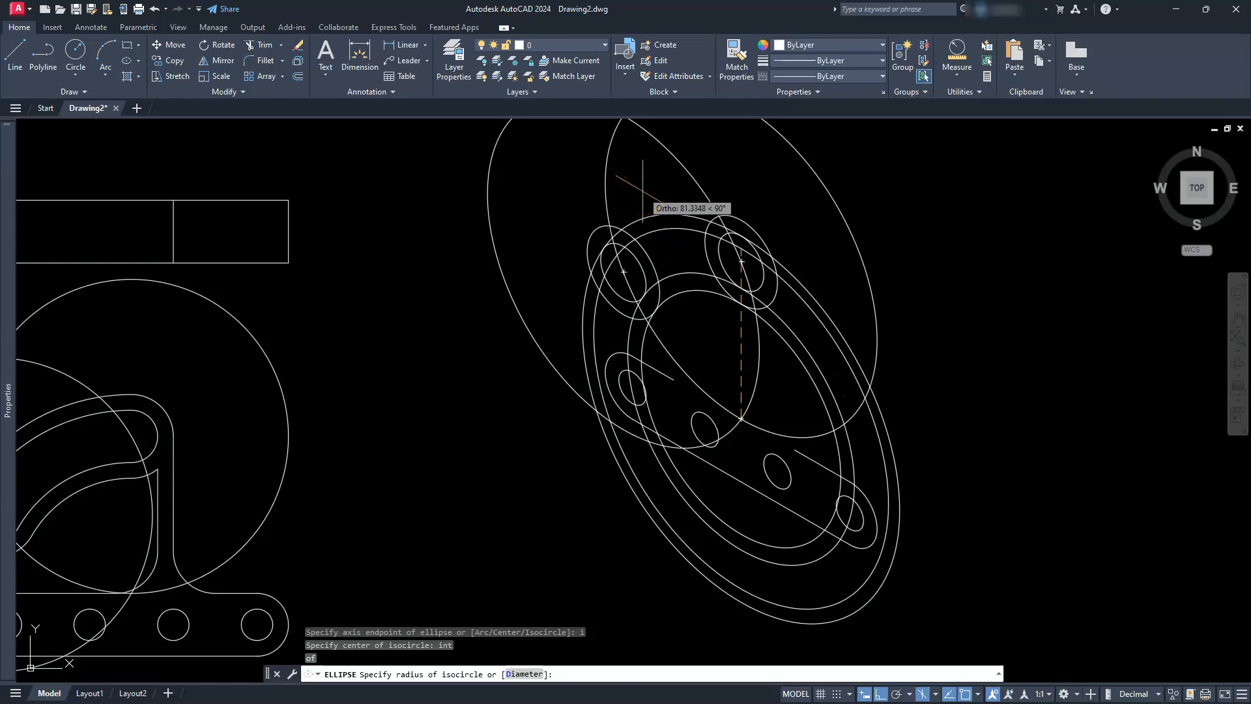
key("Return")
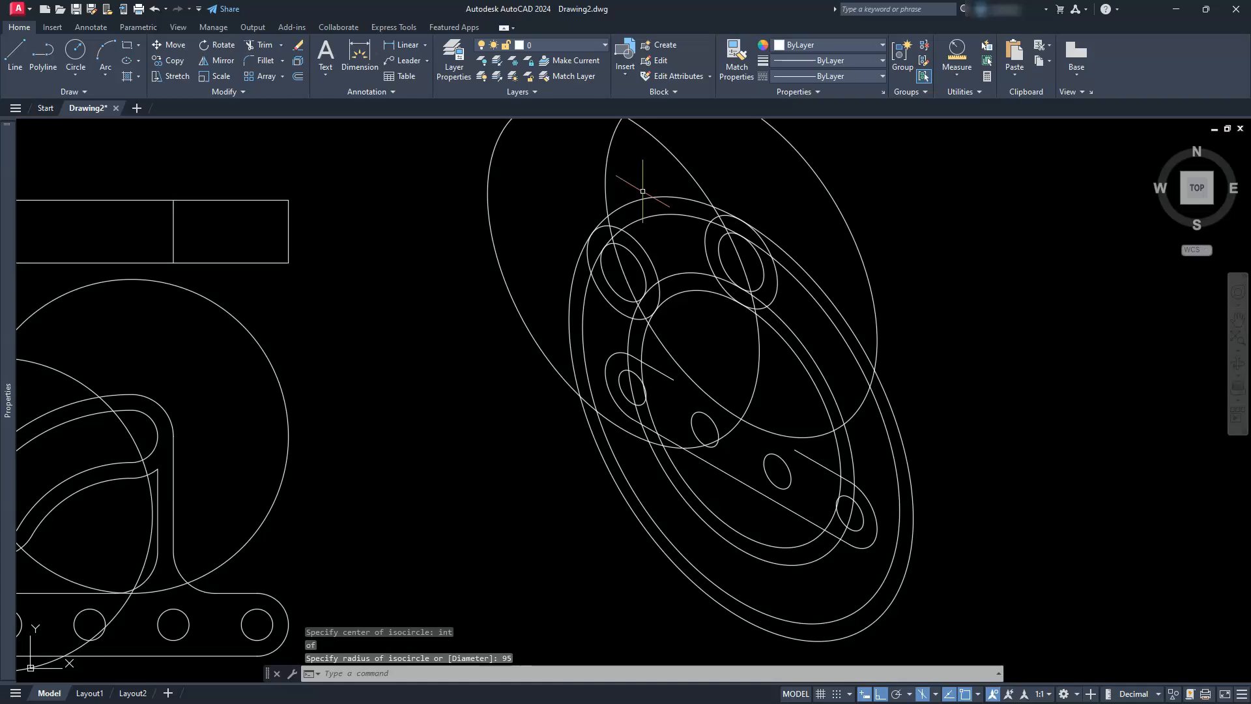
key("Escape")
key("Escape")
Erase the two large construction isocircles that are centered on the two upper holes.
left_click(756, 425)
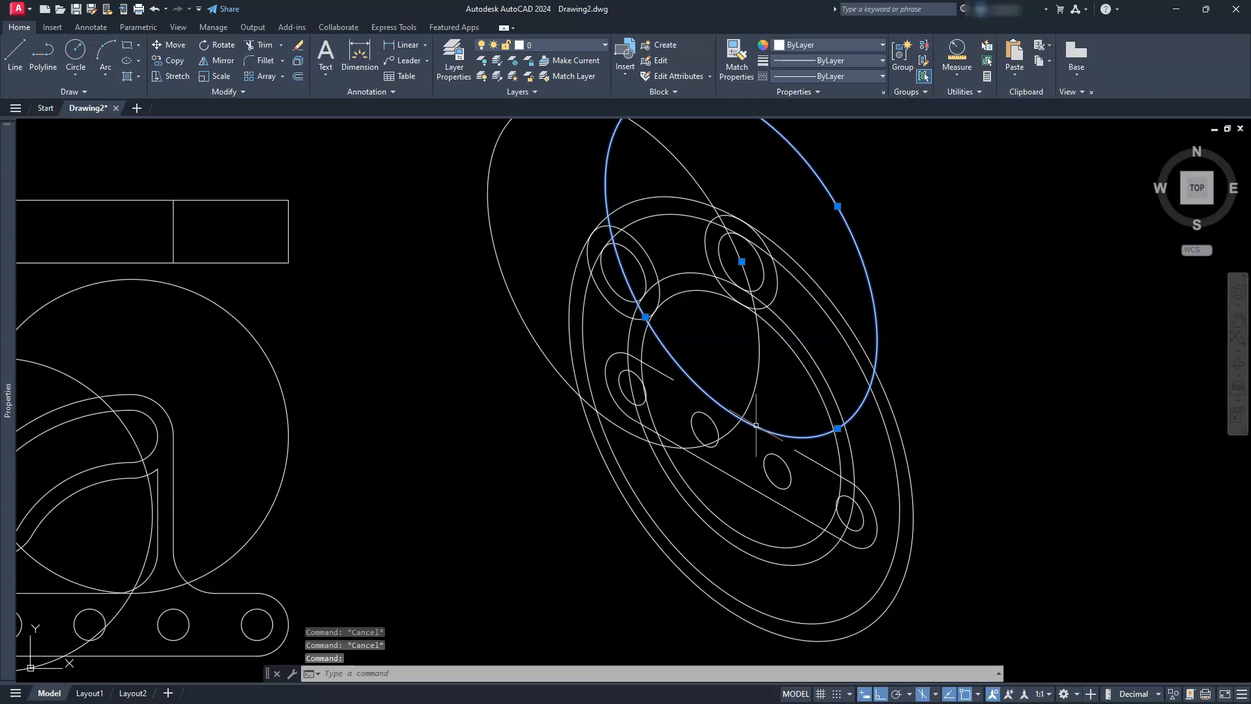
key("Delete")
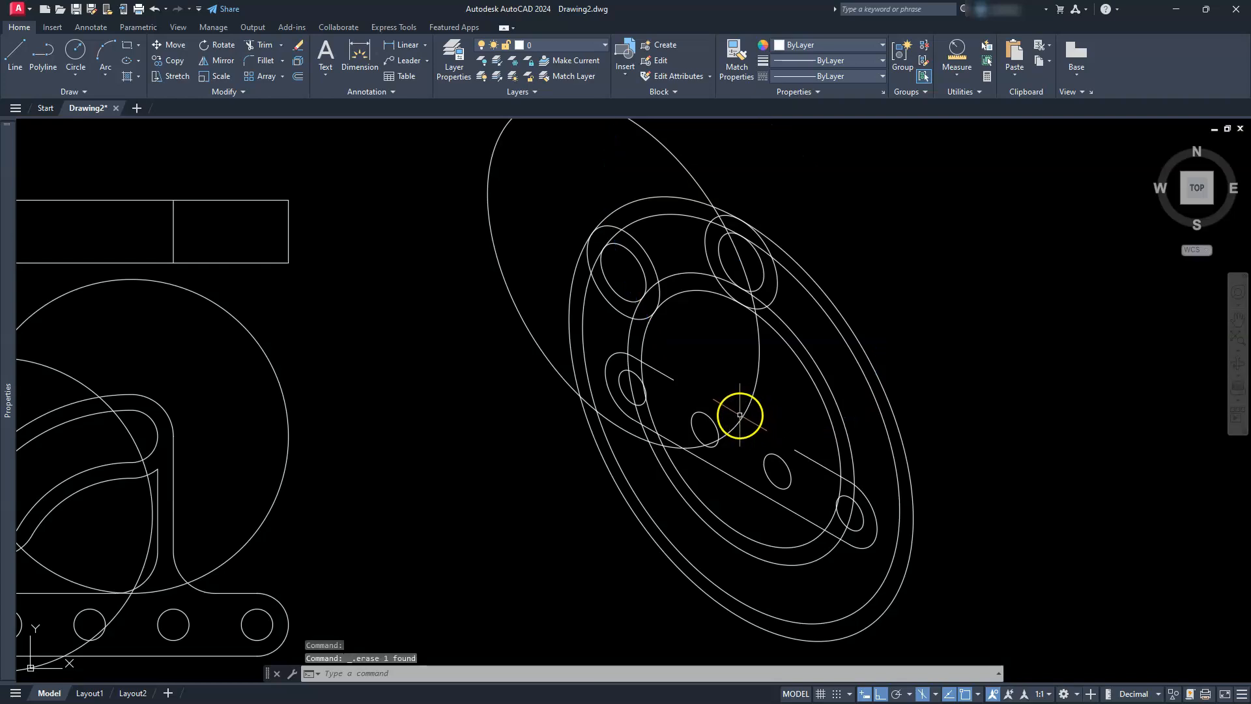
left_click(743, 418)
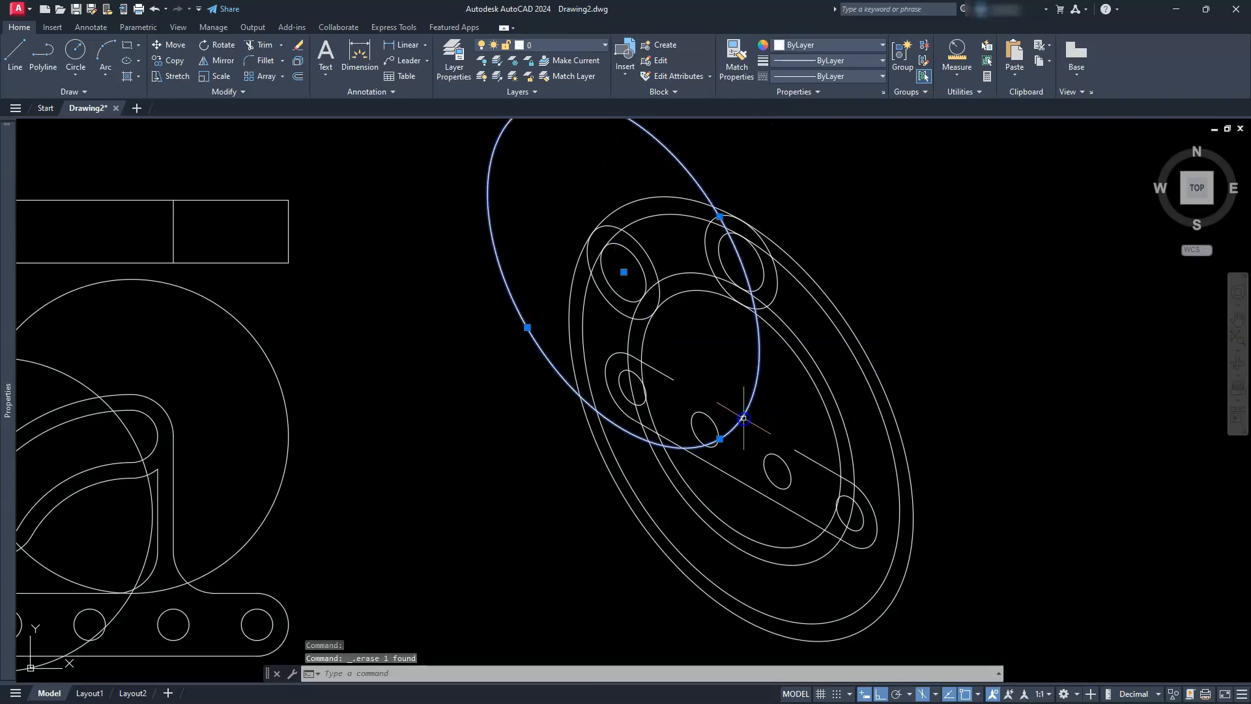
key("Delete")
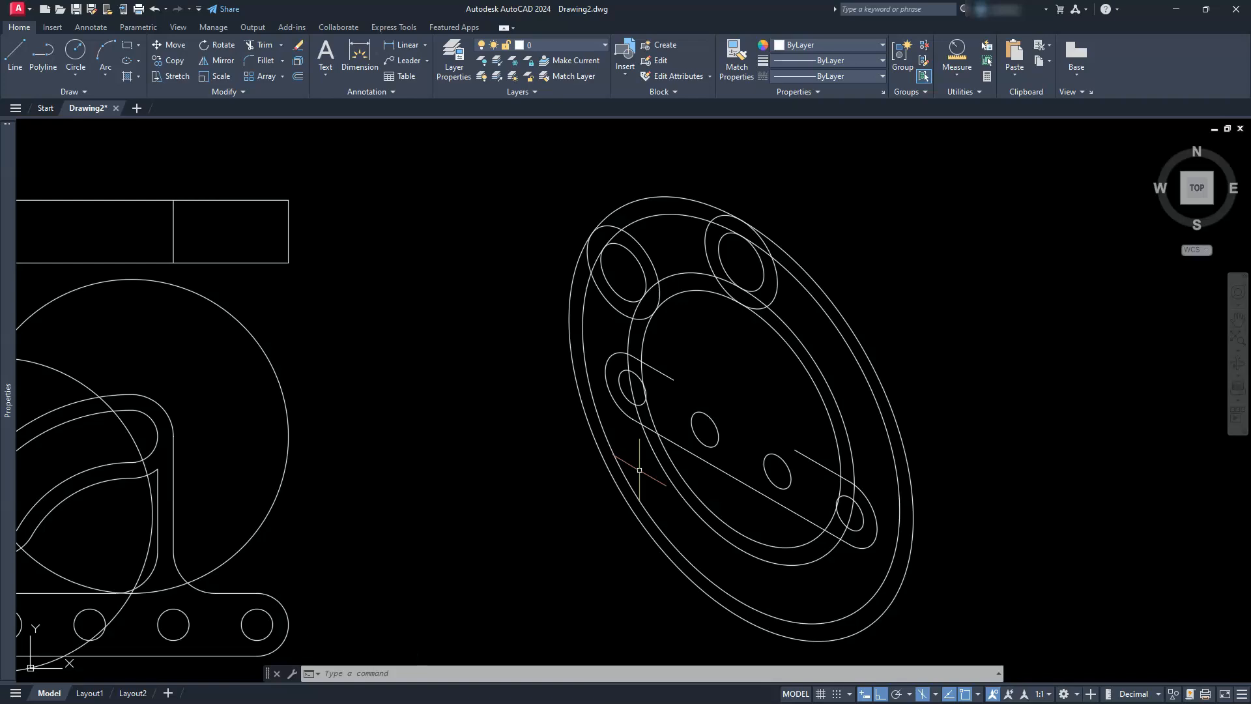
Draw a line from the common center of the concentric isocircles to the center of the upper-left slot-end isocircles.
middle_click_drag(645, 432, 647, 455)
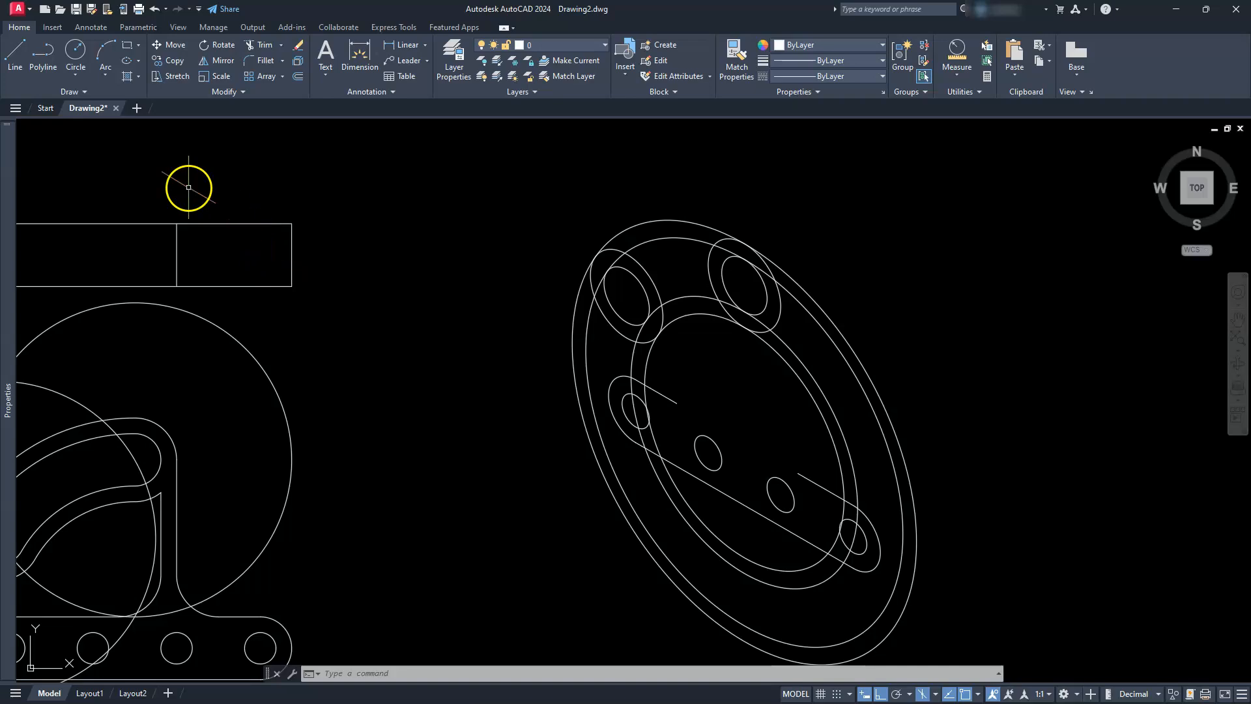
left_click(20, 53)
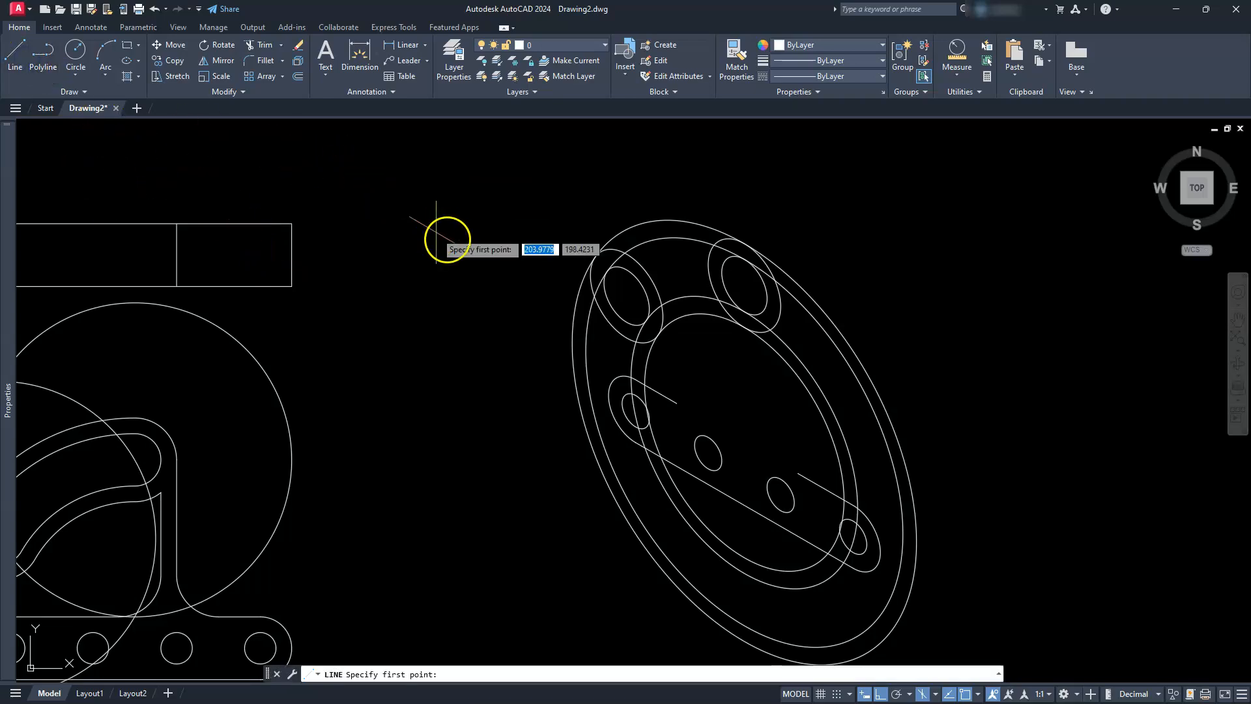
right_click(760, 368, "shift")
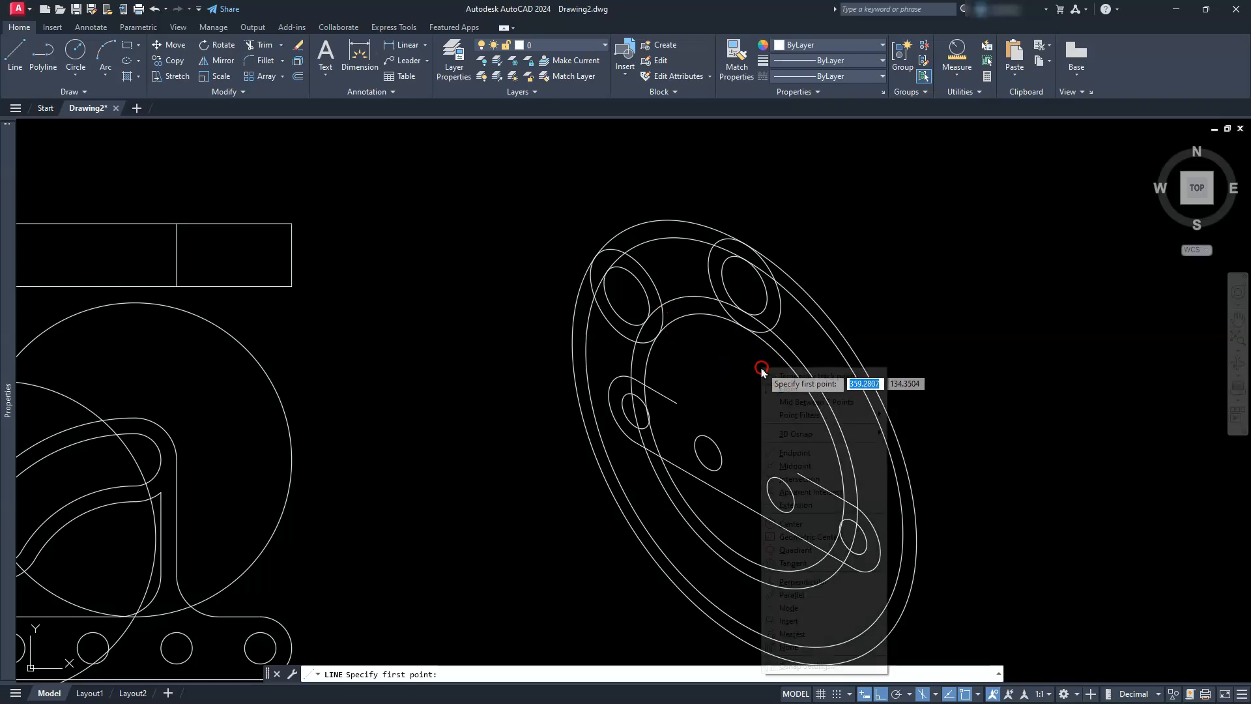
left_click(790, 523)
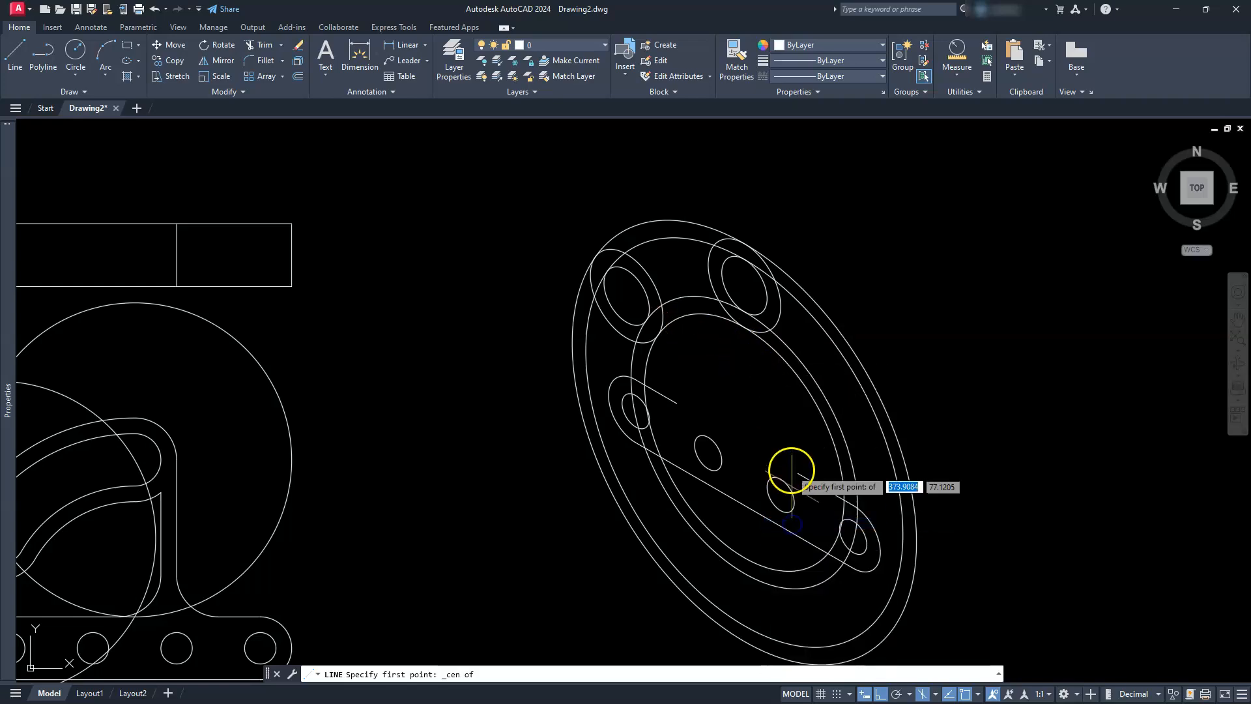
left_click(816, 425)
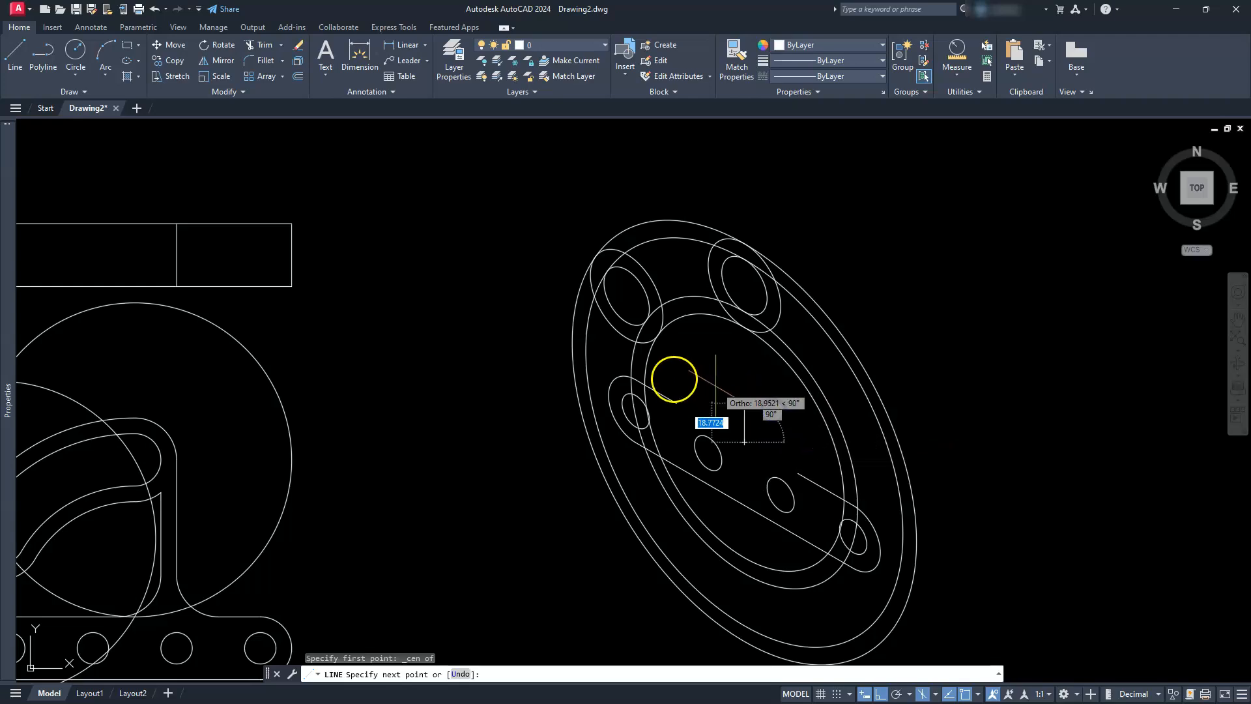
left_click(627, 297)
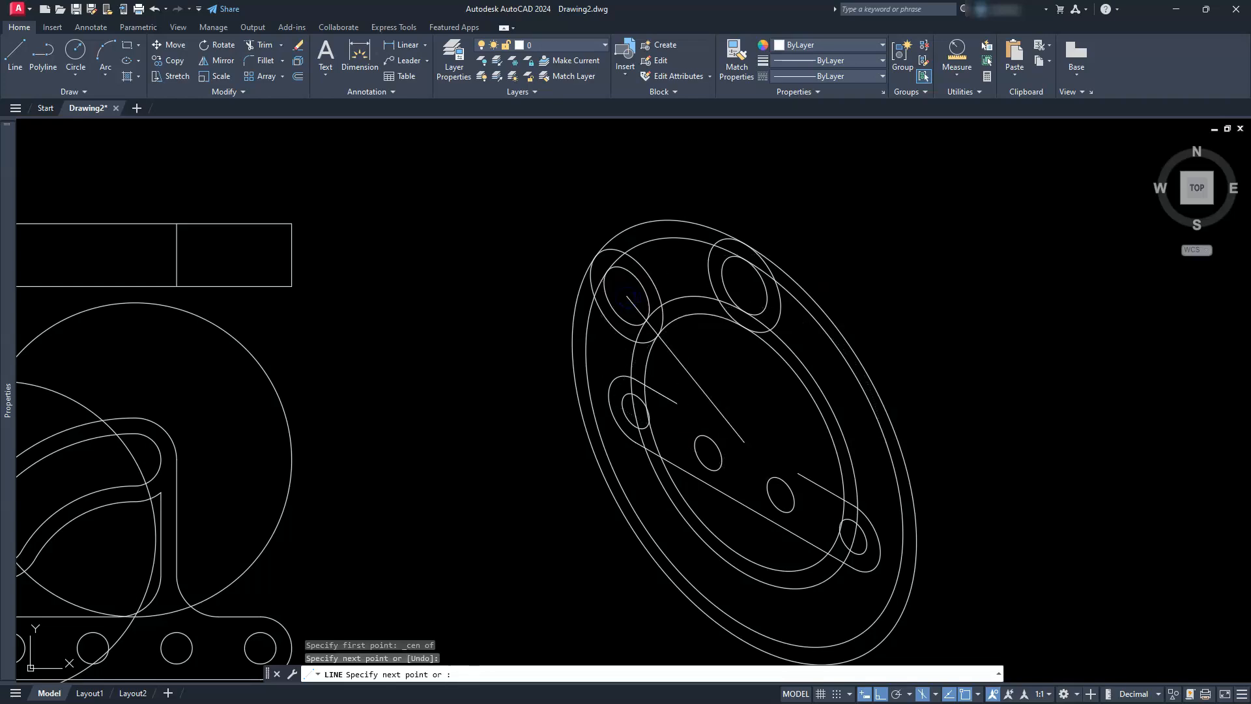
key("Escape")
key("Escape")
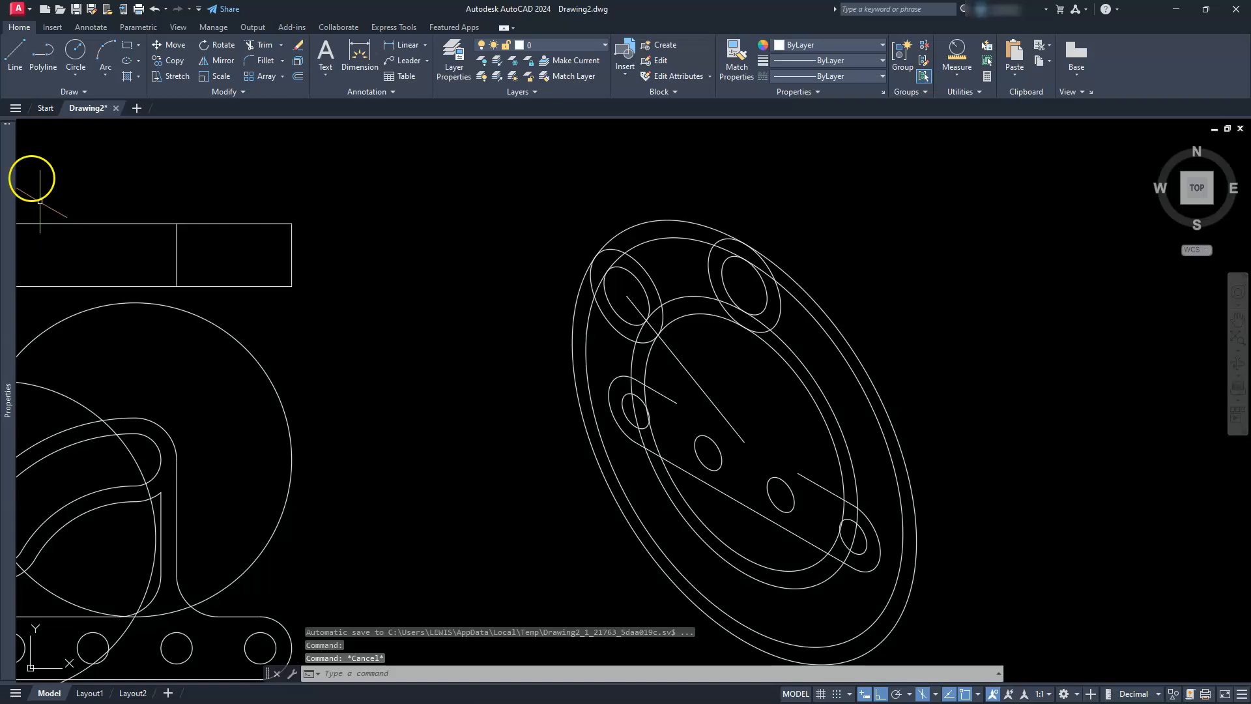
Draw a vertical line from the common center of the concentric isocircles to the center of the upper-right slot-end isocircles.
left_click(15, 51)
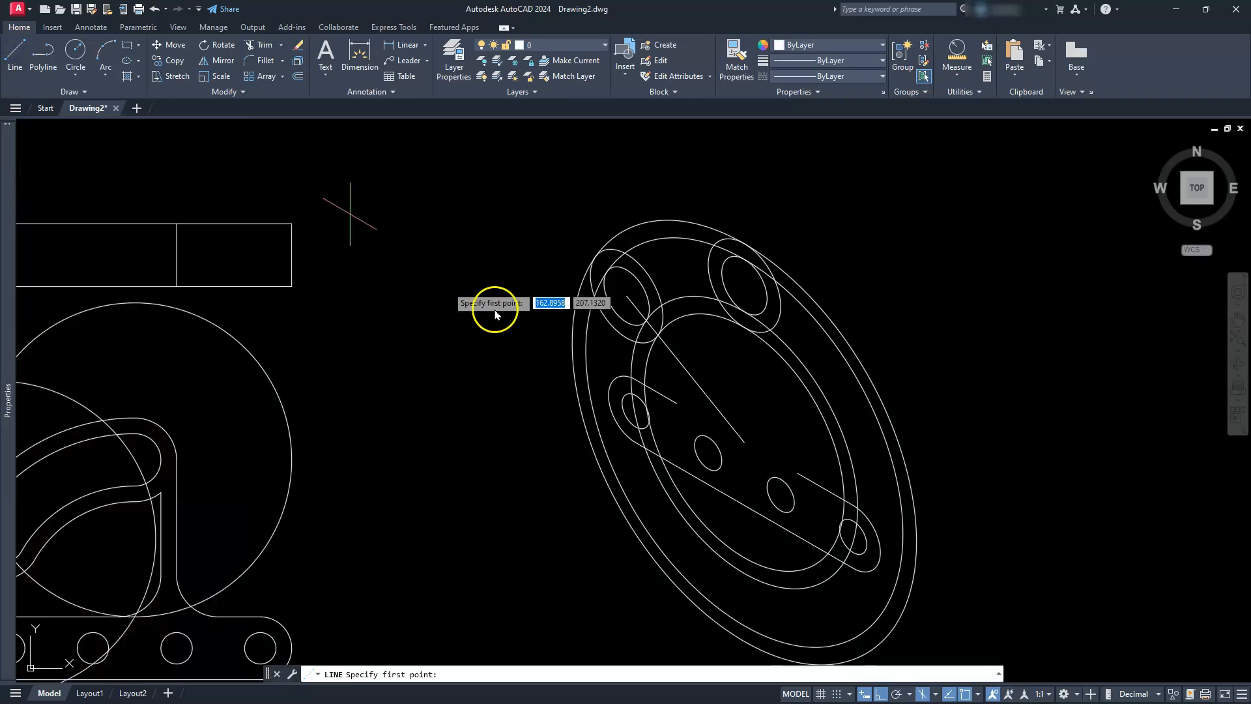
left_click(744, 441)
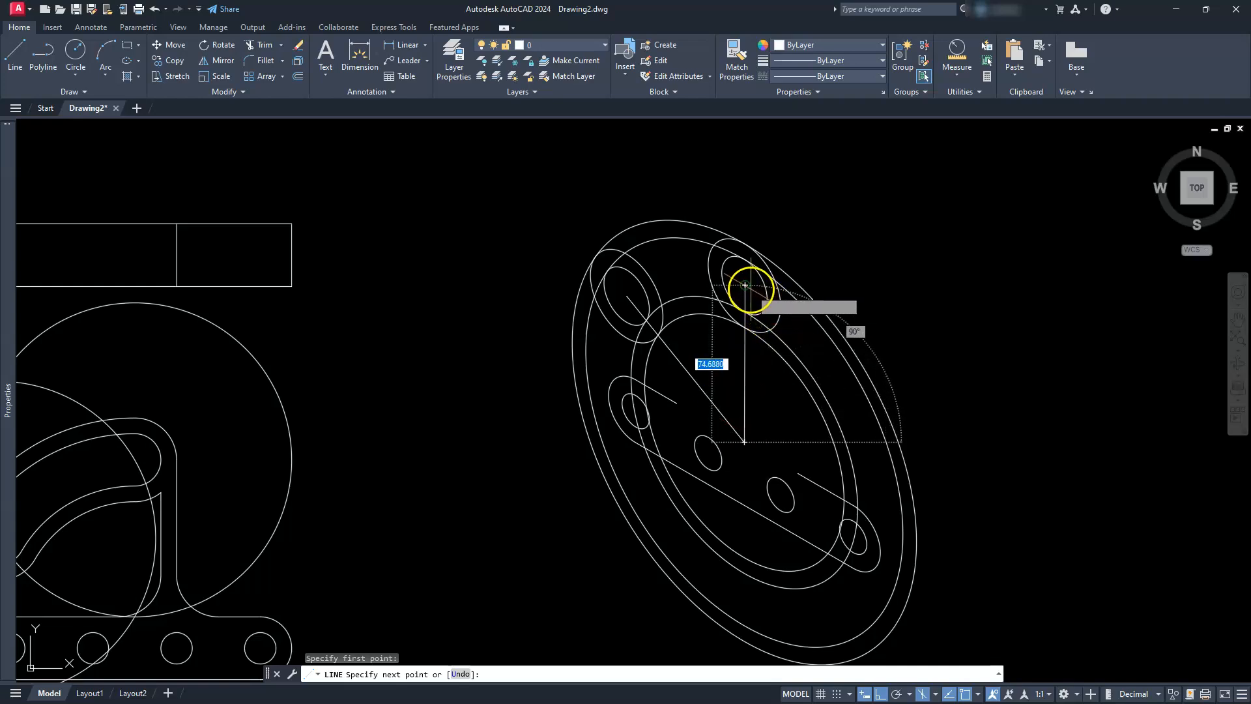
left_click(744, 285)
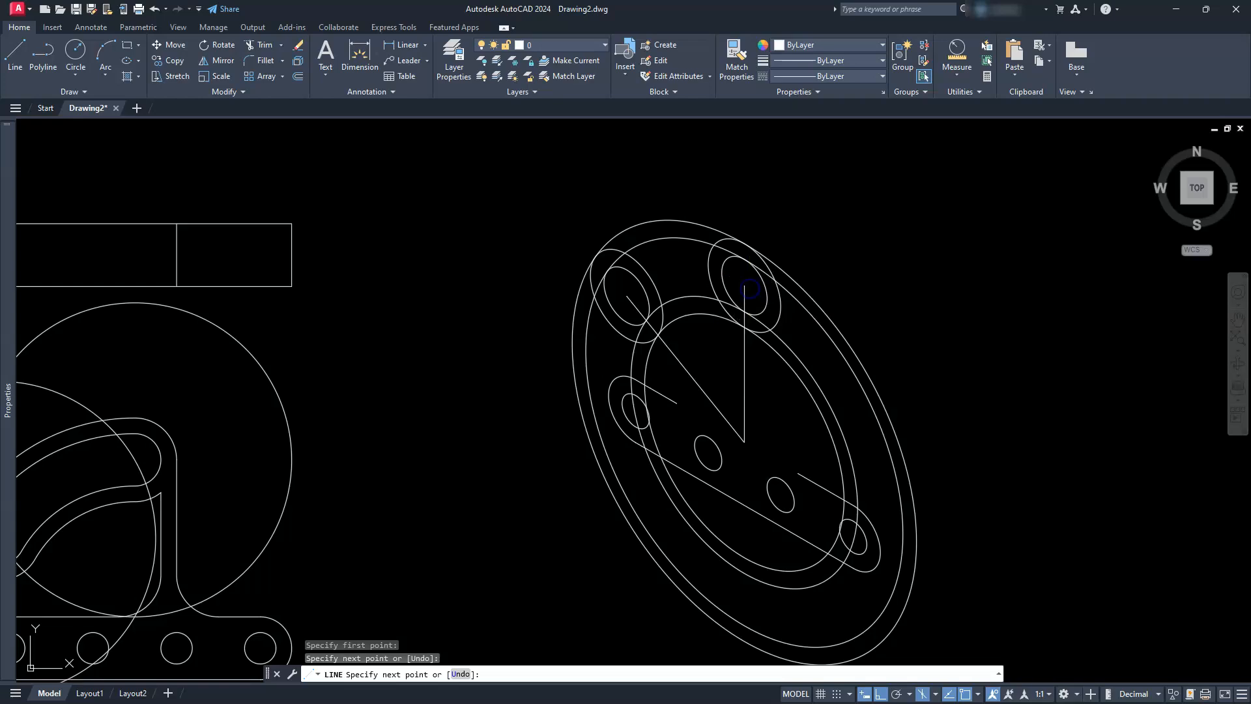
key("Escape")
key("Escape")
key("Escape")
Select the outermost concentric isocircle as the boundary edge for the Extend command.
scroll(745, 289, "up", 2)
mouse_move(746, 289)
middle_mouse_down()
mouse_move(734, 307)
mouse_move(825, 321)
middle_mouse_up()
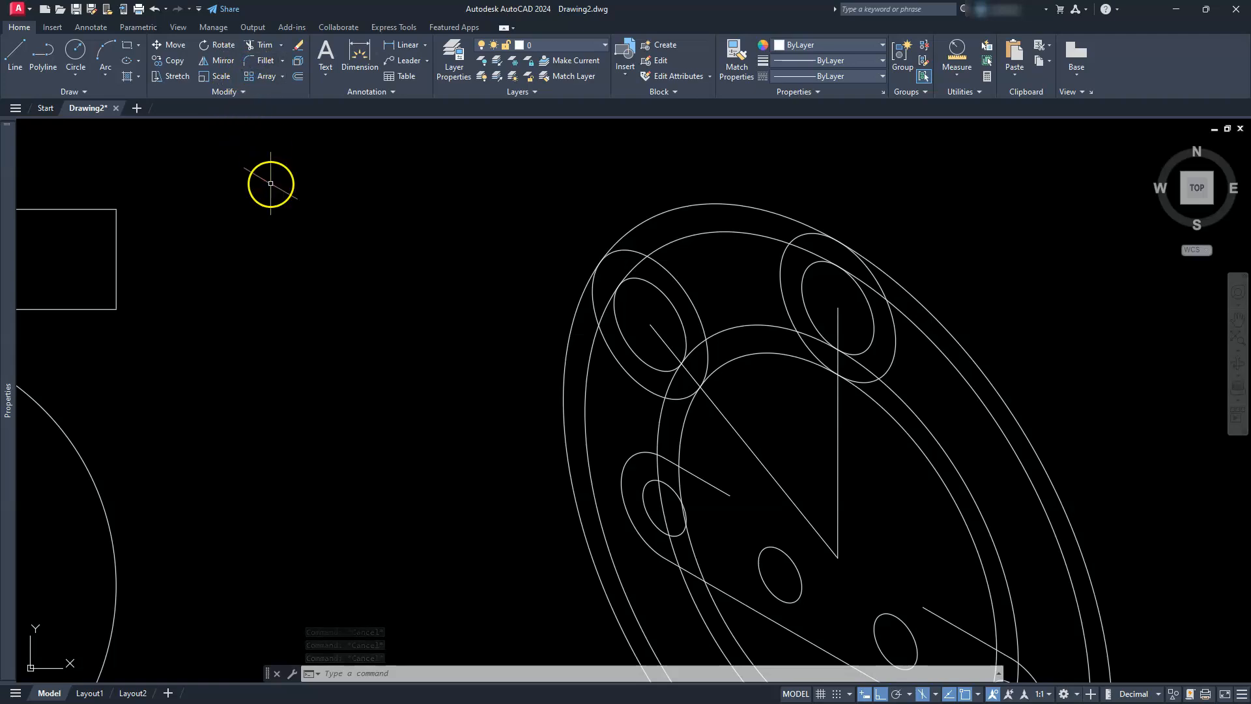
left_click(281, 47)
left_click(282, 96)
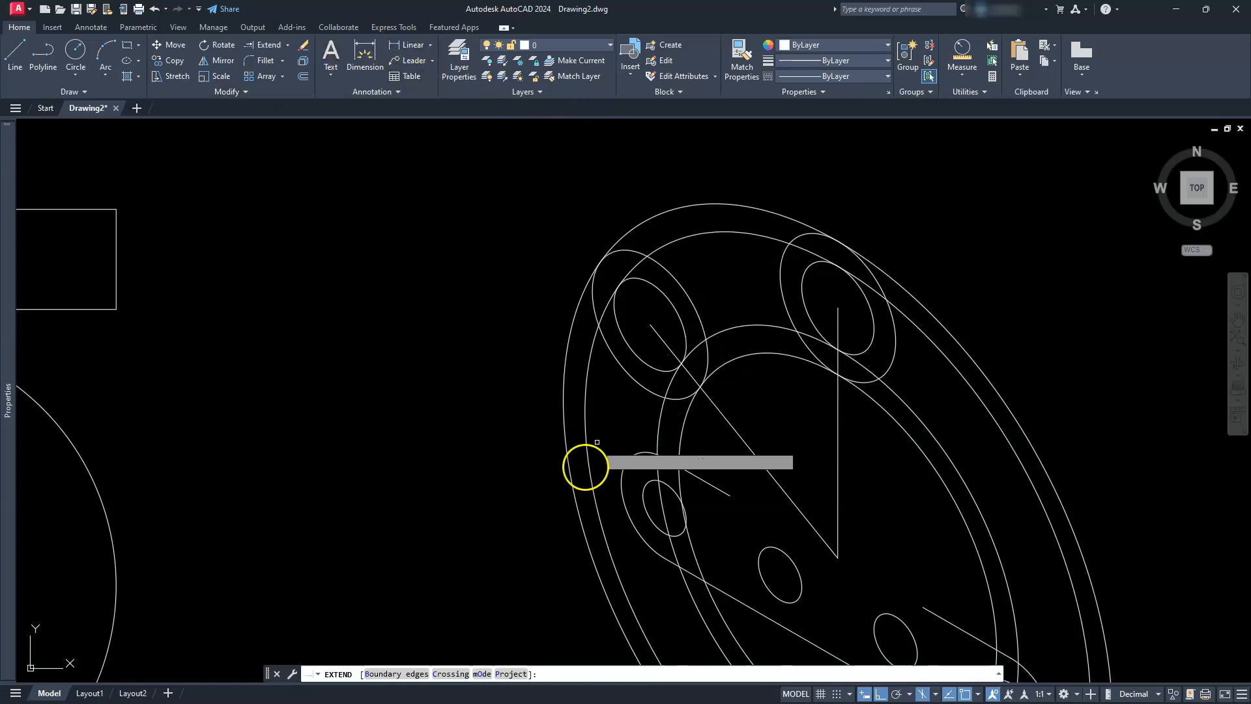
left_click(406, 674)
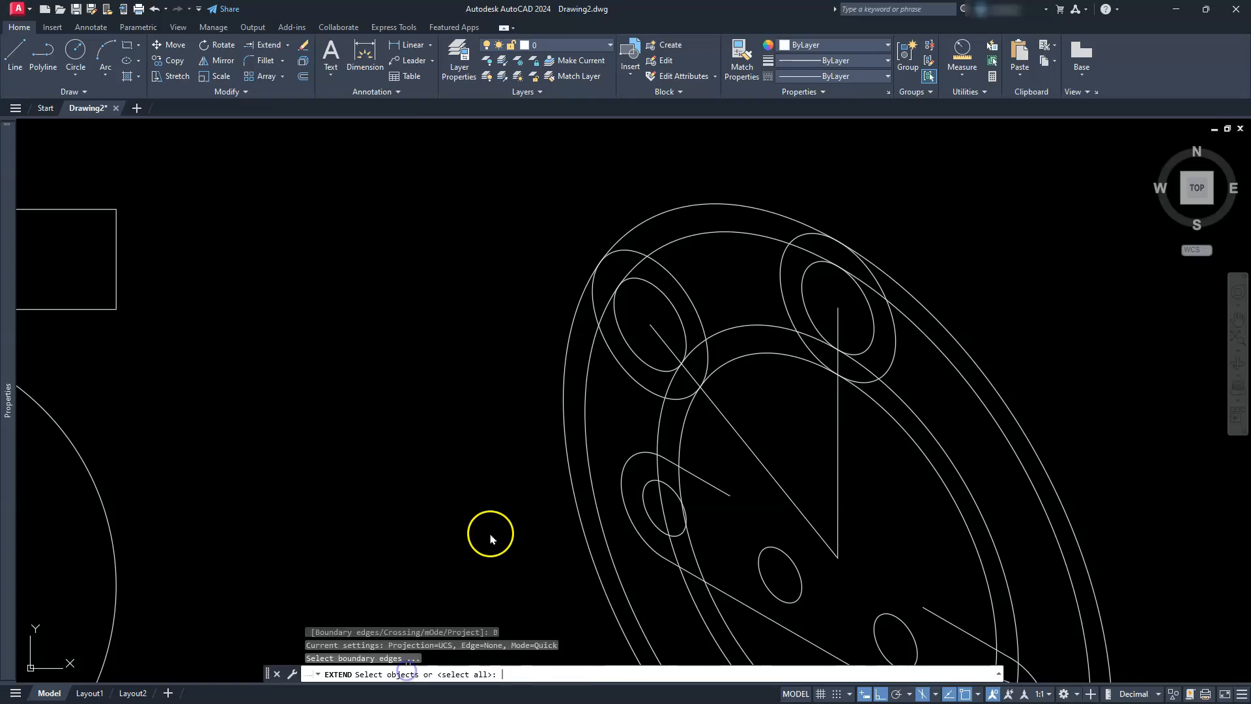
left_click(708, 200)
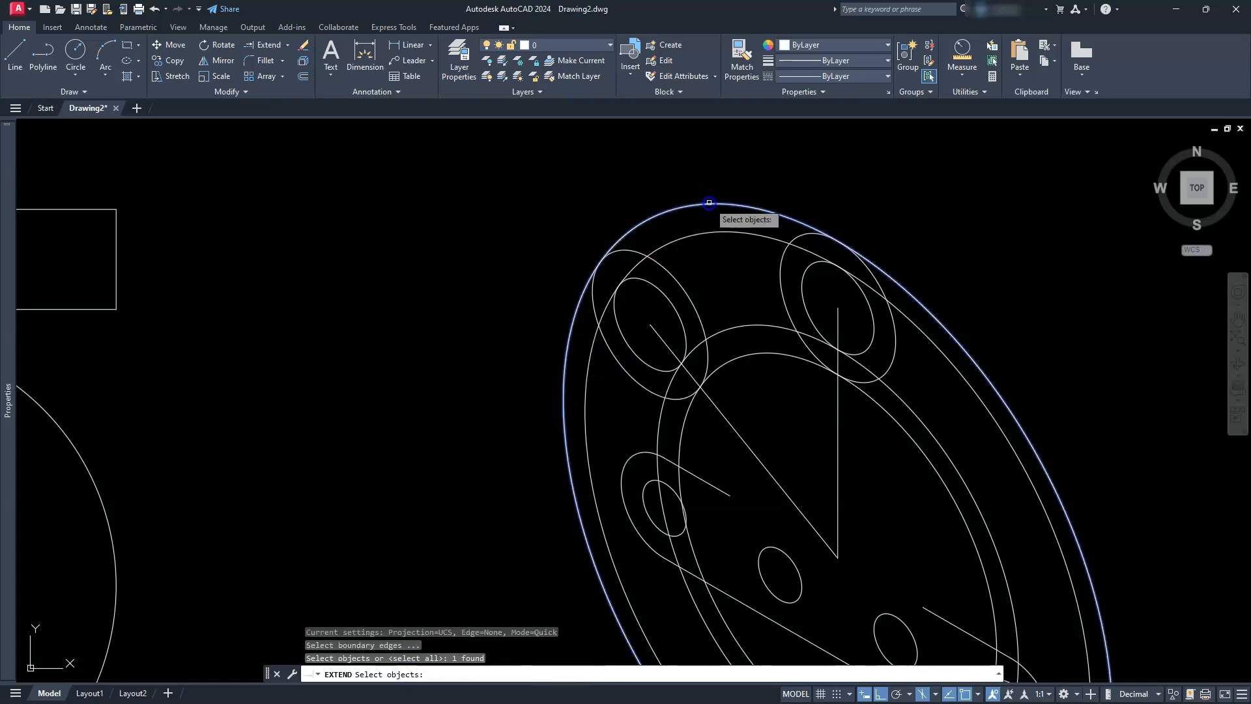
Extend the vertical line and the slanted center line to the outermost ellipse at both ends of the curved slot.
key("Return")
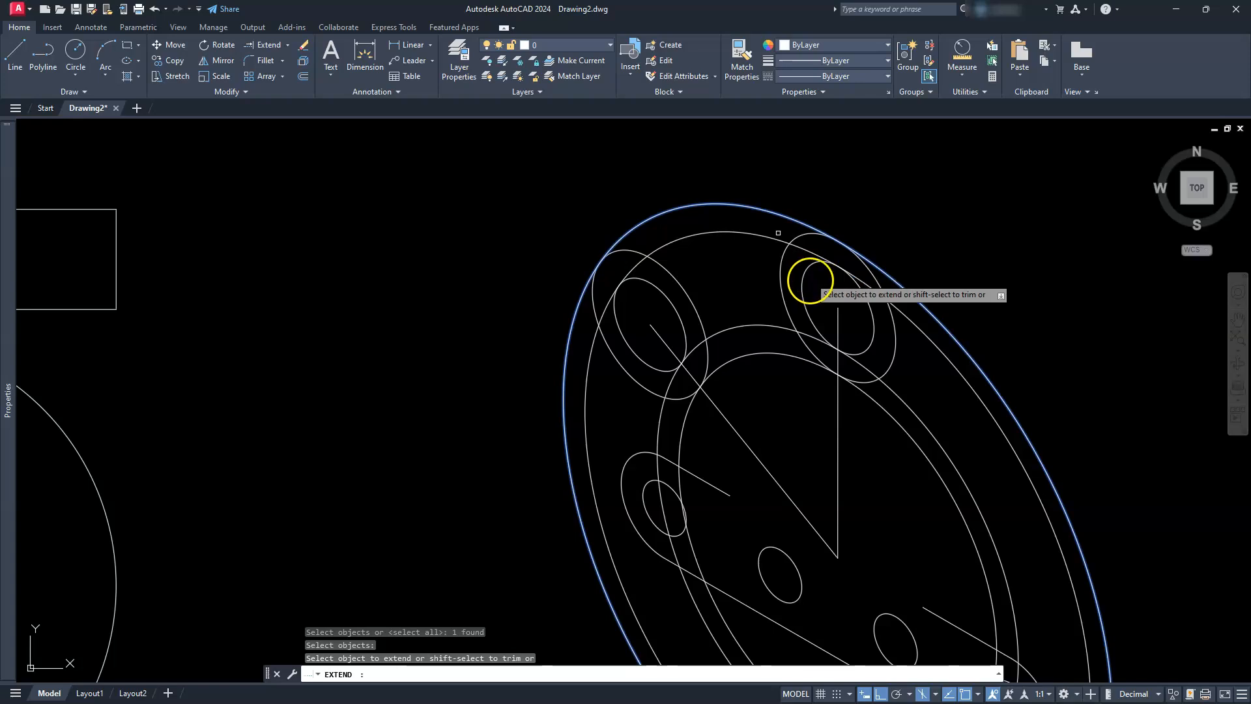
left_click(838, 320)
left_click(665, 344)
scroll(666, 344, "down", 2)
key("Escape")
key("Escape")
key("Escape")
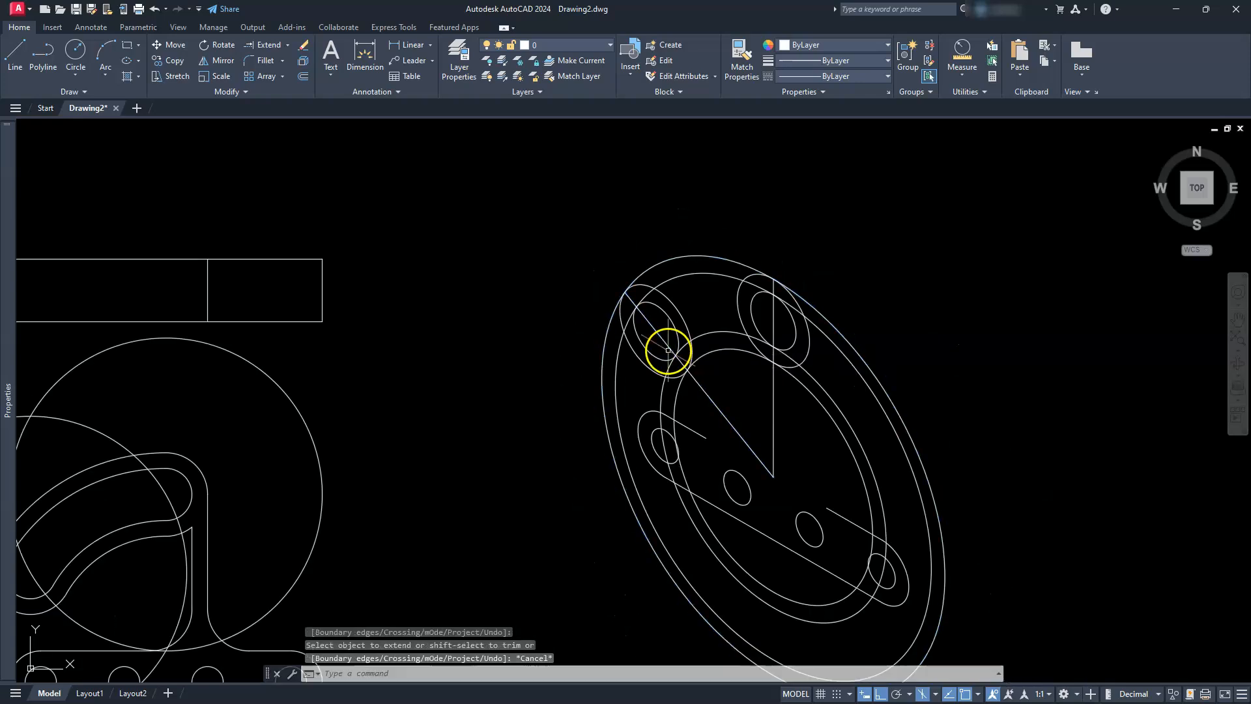
Trim the large concentric ellipses where they cross the end ellipses and beyond the slot ends, keeping the arcs between the ends.
middle_click_drag(669, 349, 717, 308)
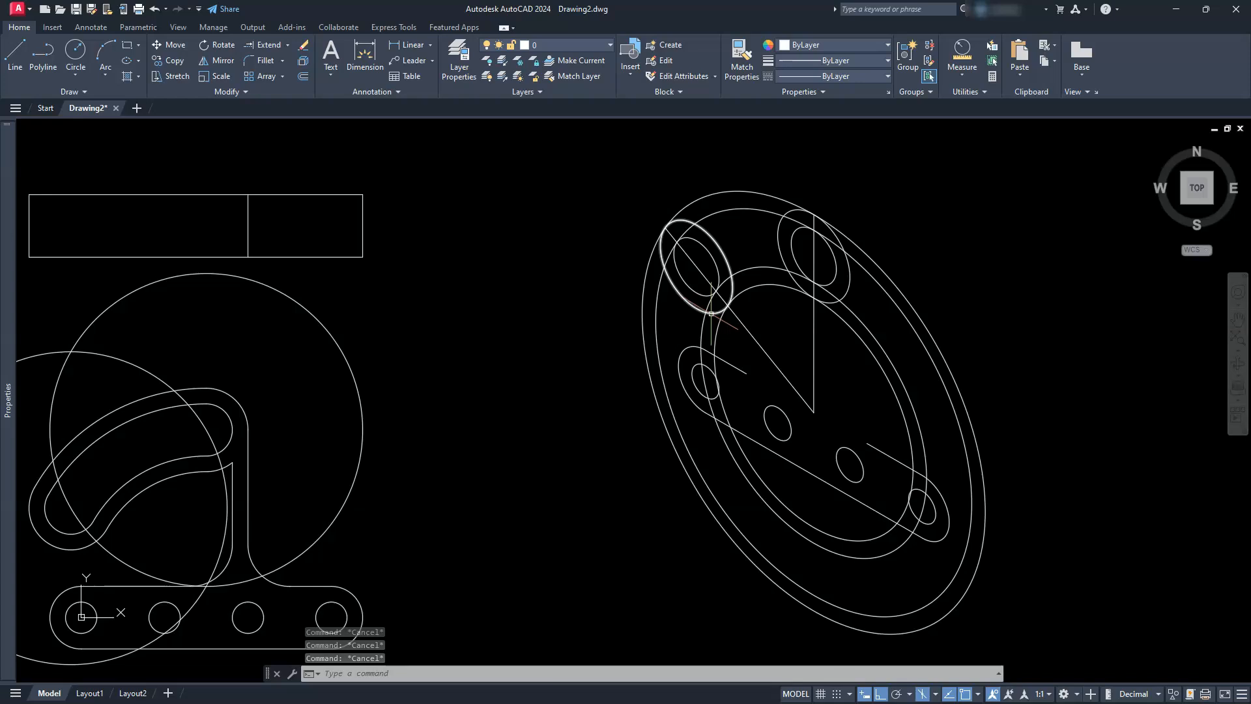
type("TR")
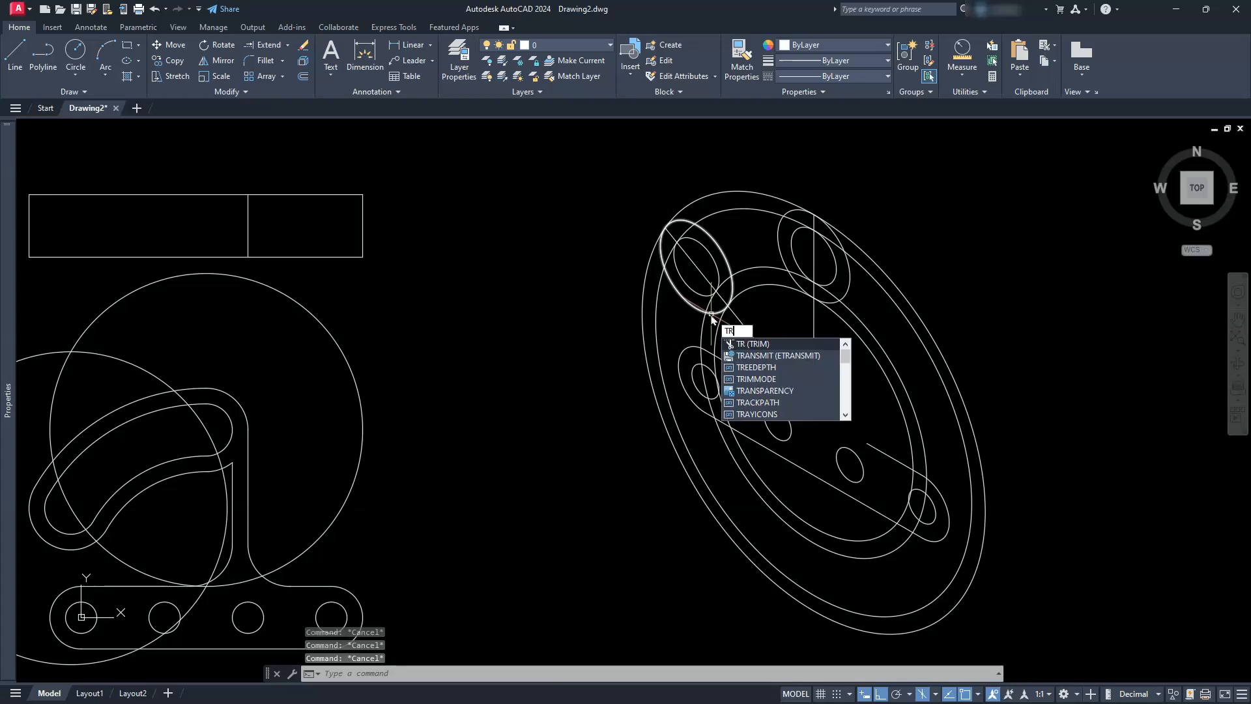
key("Return")
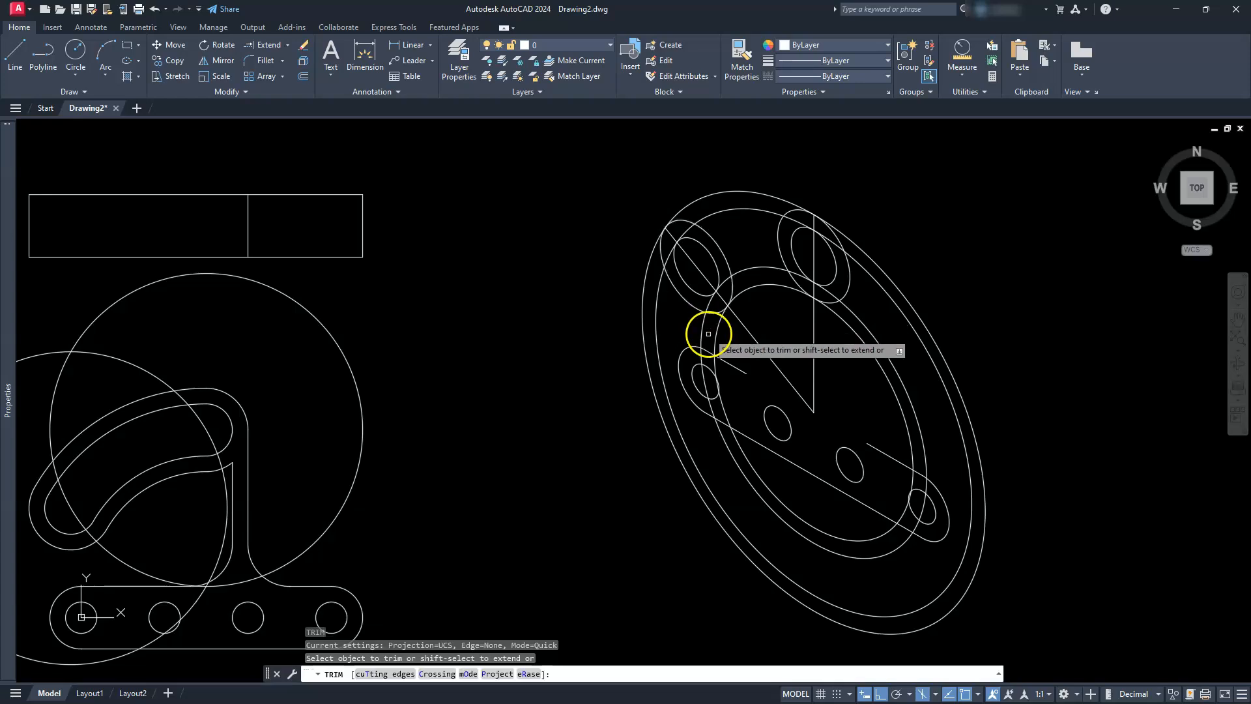
scroll(704, 318, "up", 3)
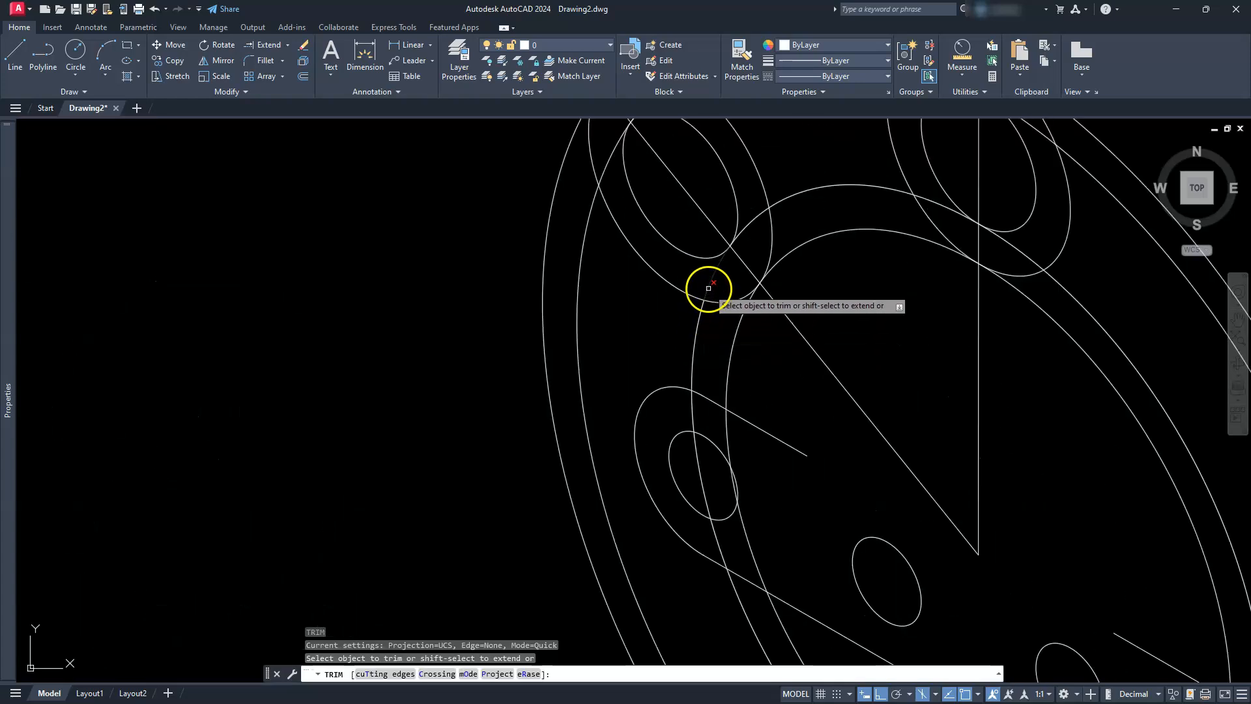
left_click(708, 288)
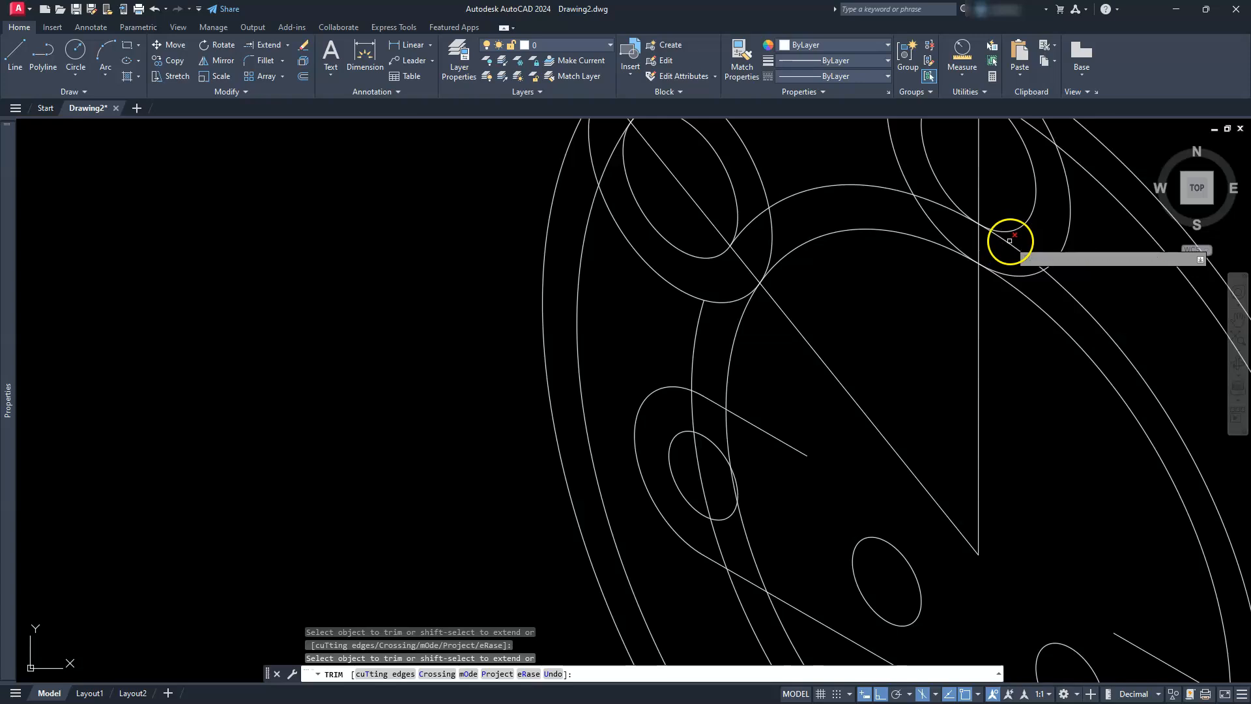
middle_click_drag(983, 257, 1010, 365)
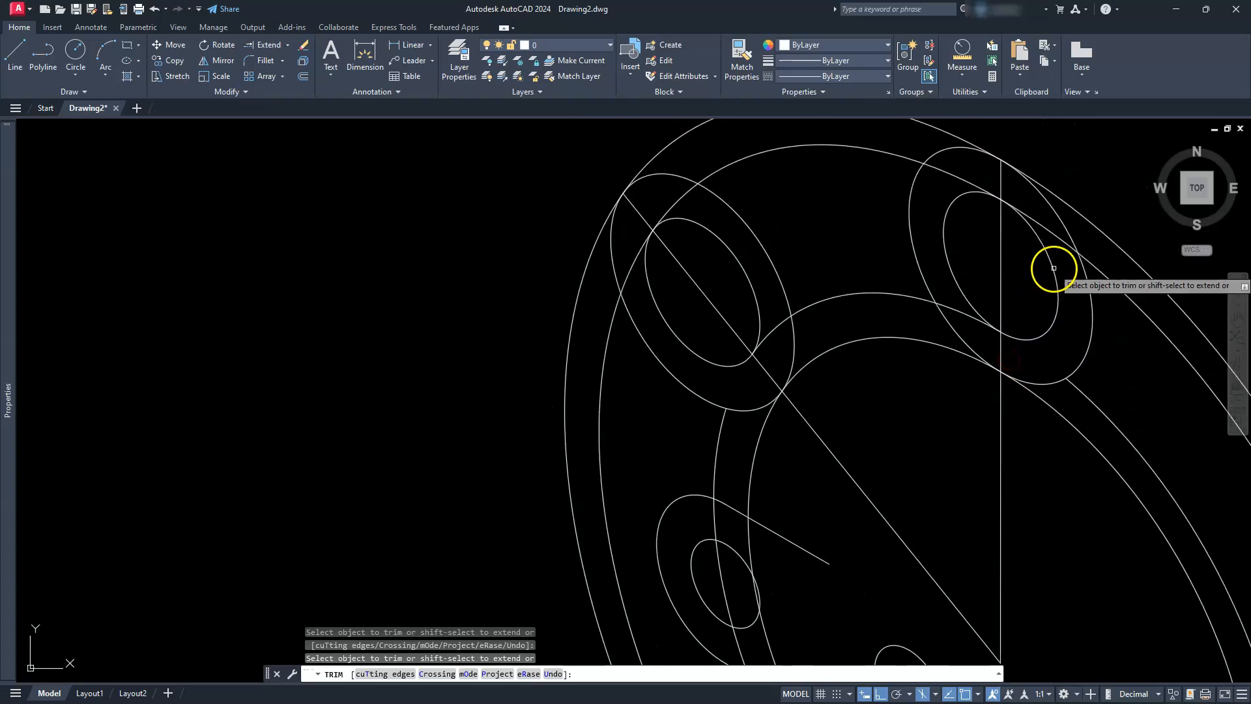
mouse_move(1058, 238)
middle_mouse_down()
mouse_move(983, 307)
mouse_move(930, 332)
mouse_move(901, 323)
middle_mouse_up()
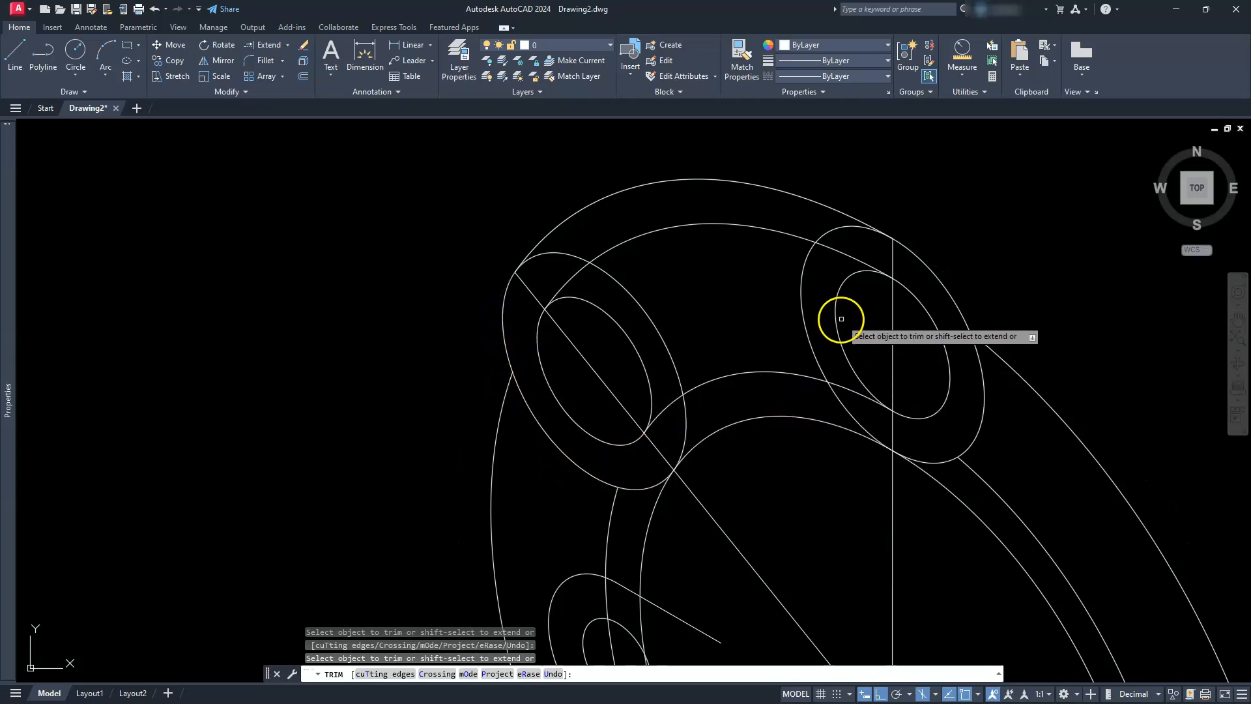
Trim the facing inner halves of the small and large end ellipses to leave two nested curved slot outlines.
left_click(645, 365)
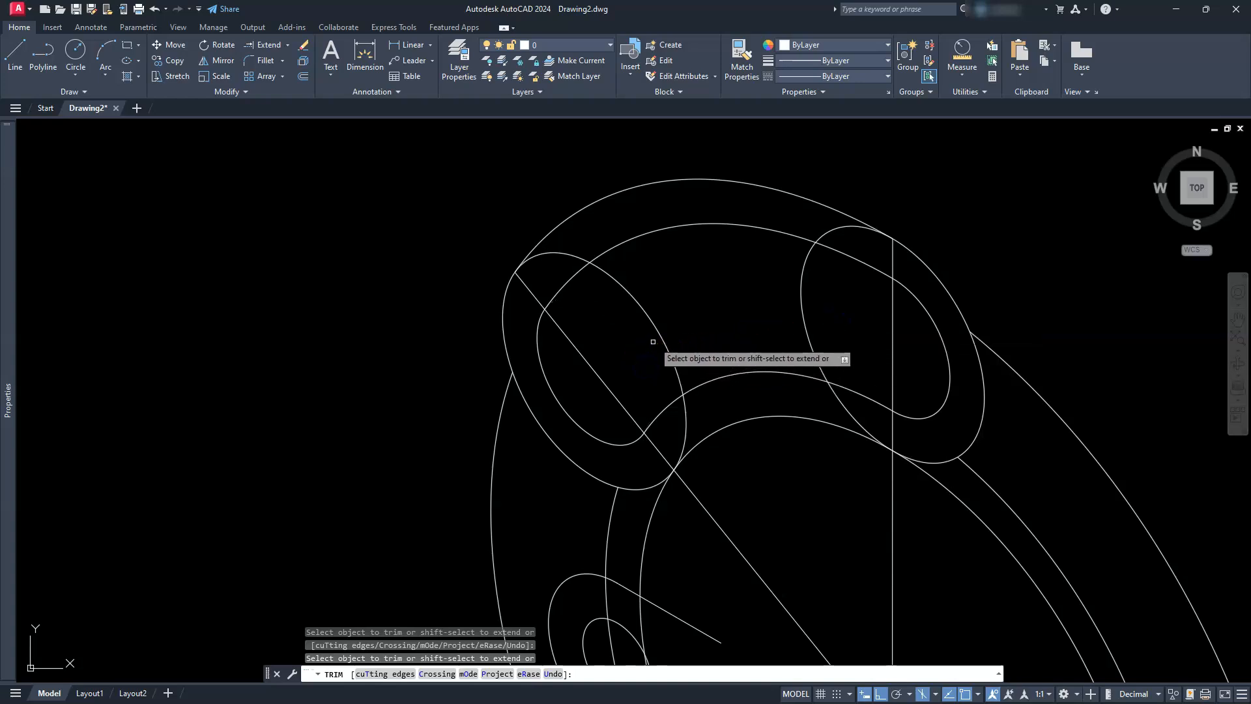
left_click(579, 260)
left_click(687, 414)
left_click(840, 403)
left_click(821, 362)
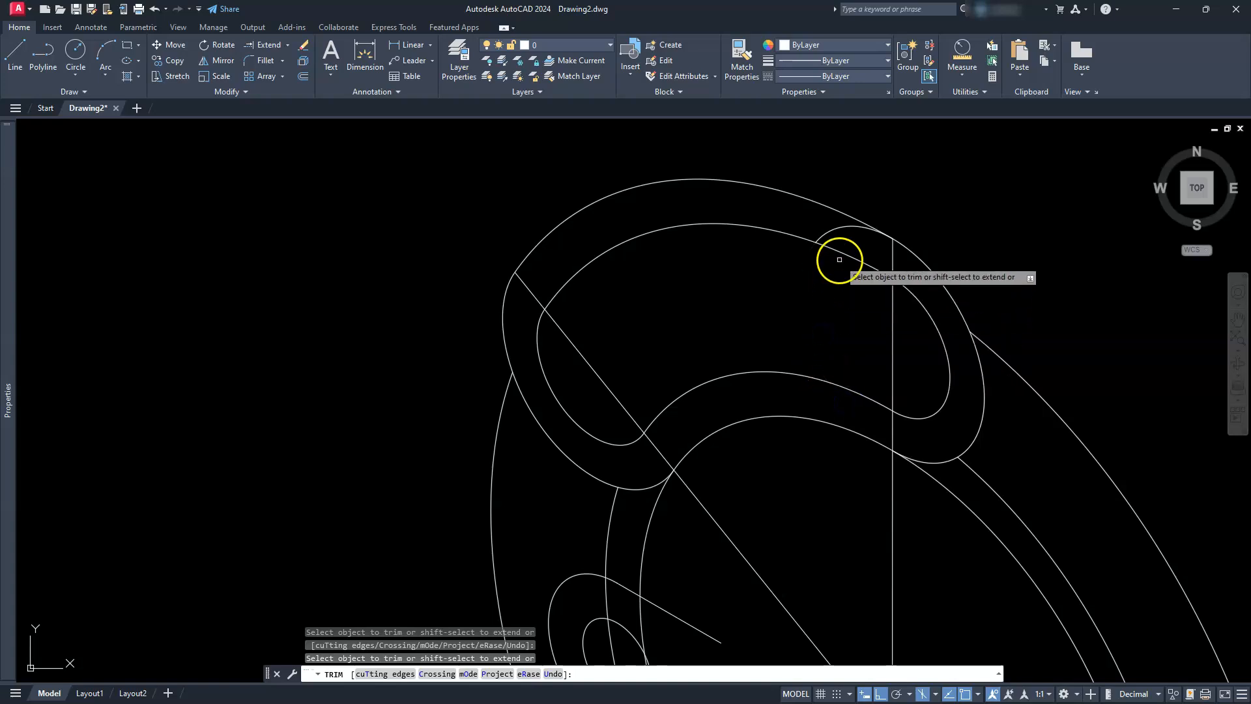
left_click(839, 232)
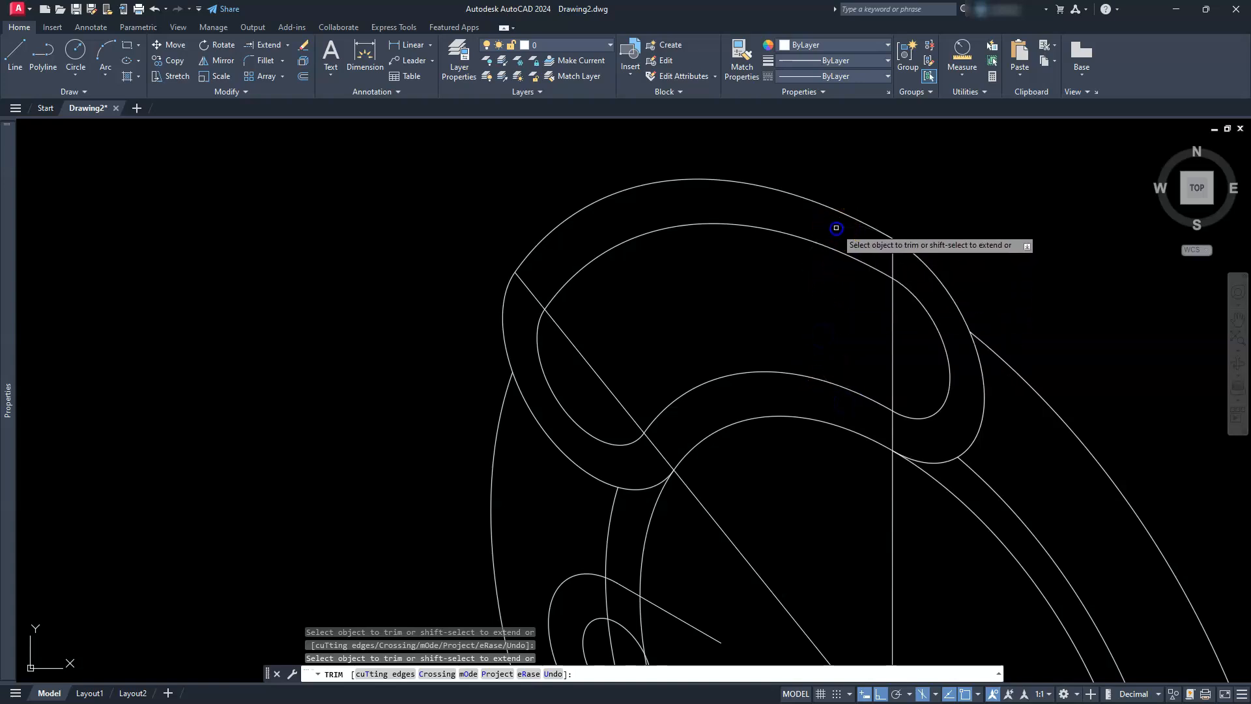
scroll(840, 233, "down", 2)
key("Escape")
key("Escape")
key("Escape")
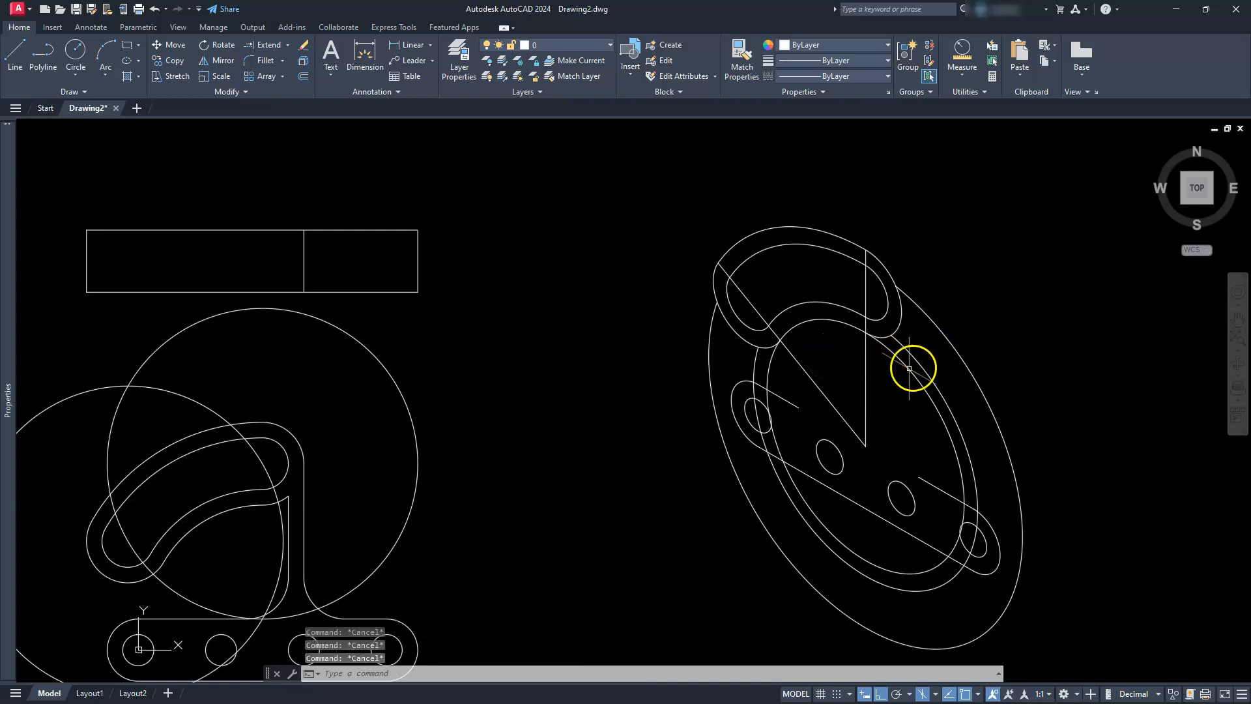
Trim the innermost large ellipse back to the slot's ends and erase the leftover large ellipse arcs around the holed bar.
scroll(856, 359, "up", 2)
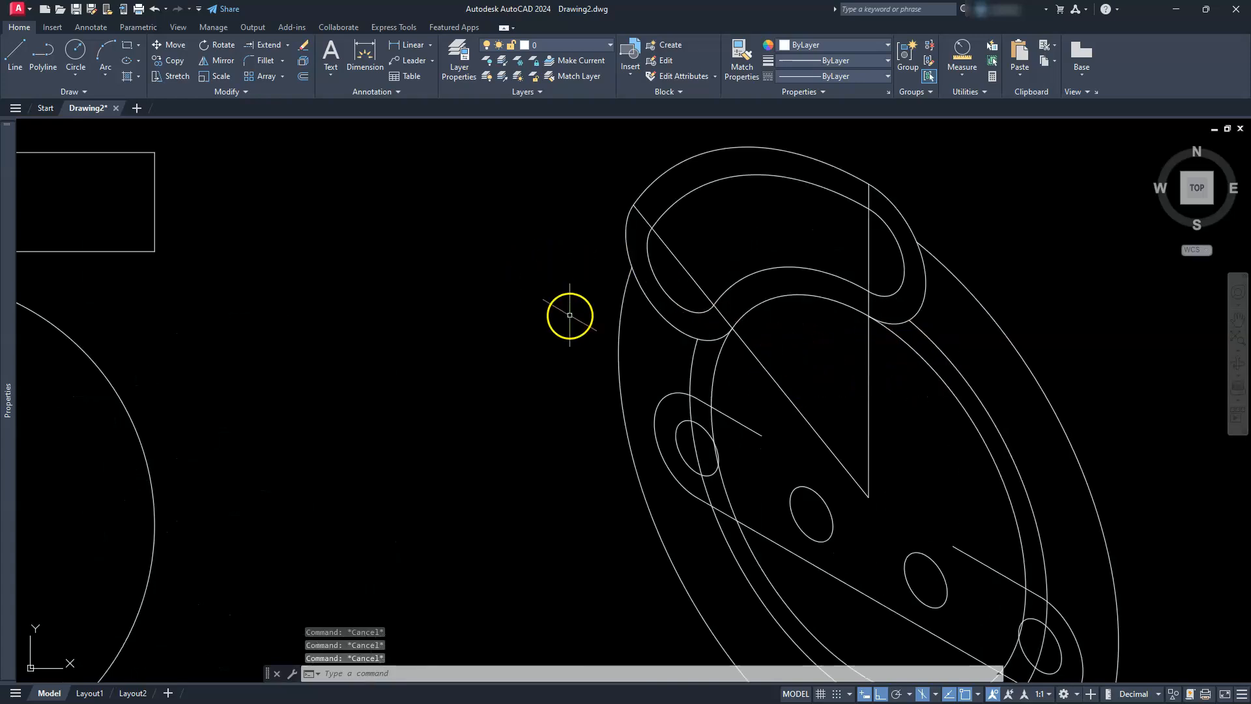
type("tr")
key("space")
left_click(713, 378)
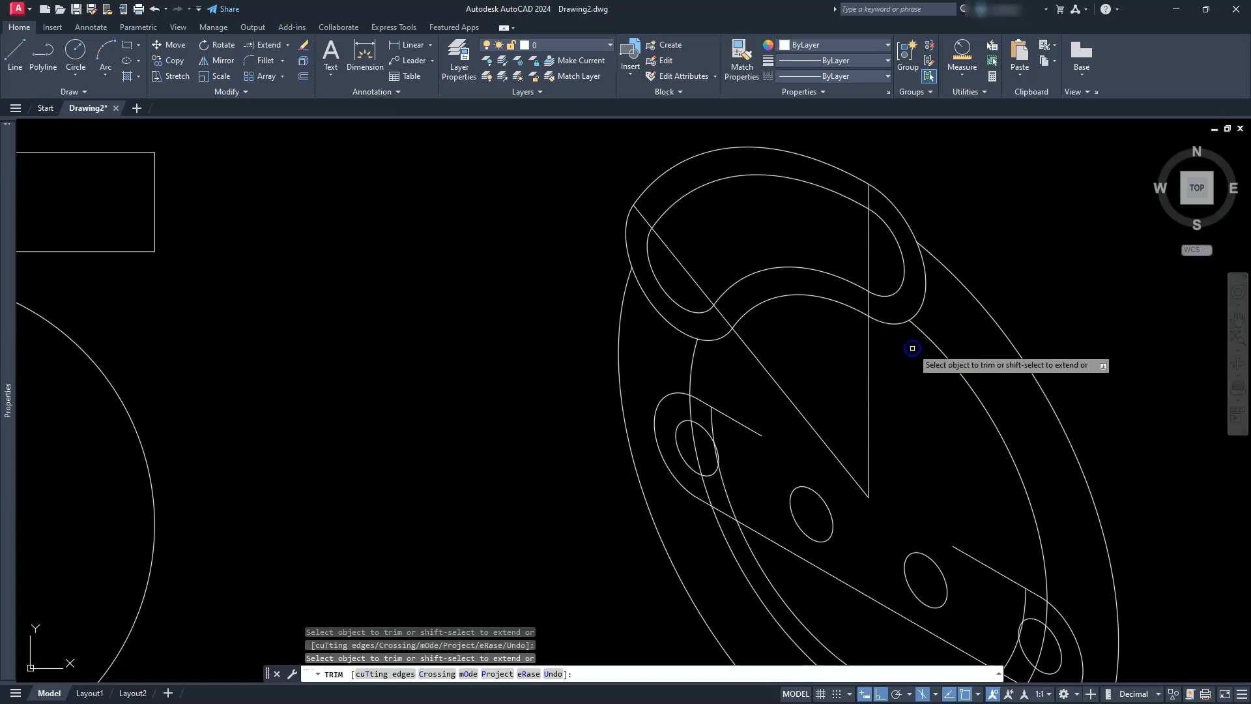
scroll(906, 364, "down", 3)
key("Escape")
key("Escape")
middle_click_drag(896, 377, 791, 362)
left_click_drag(794, 499, 694, 570)
key("Delete")
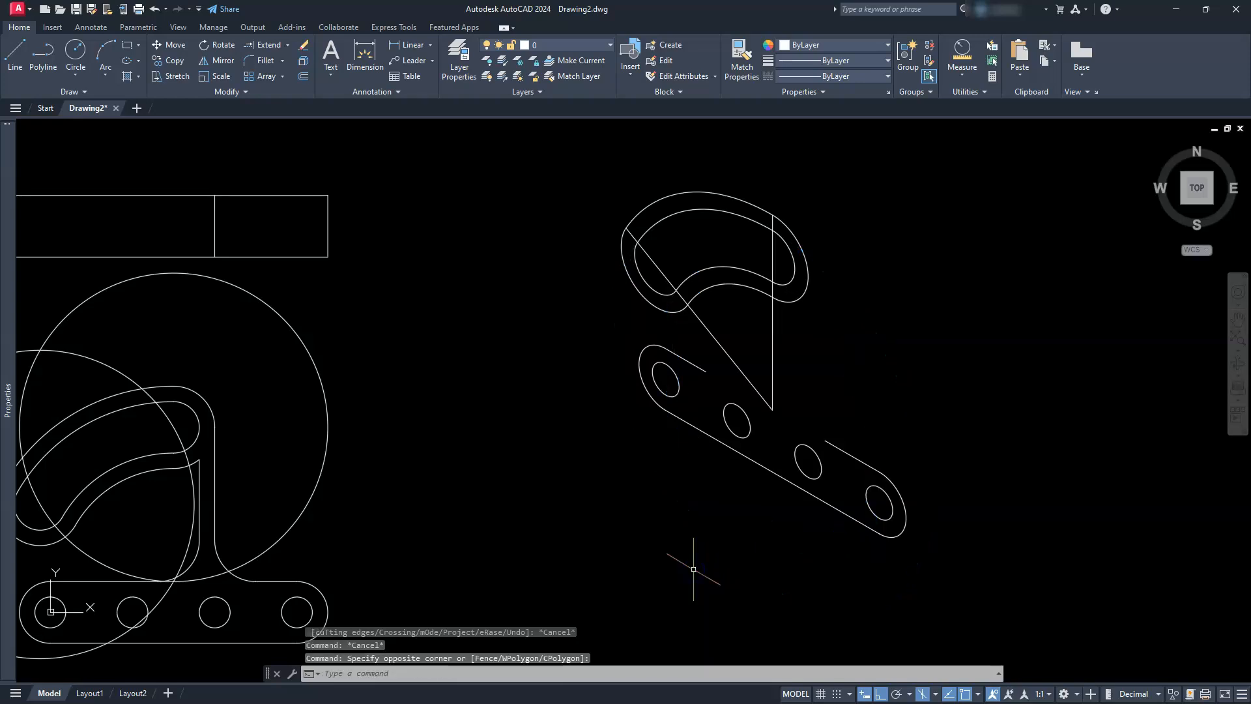
Erase the vertical and slanted center lines running through the curved slot, and leave nothing selected.
left_click_drag(779, 360, 720, 349)
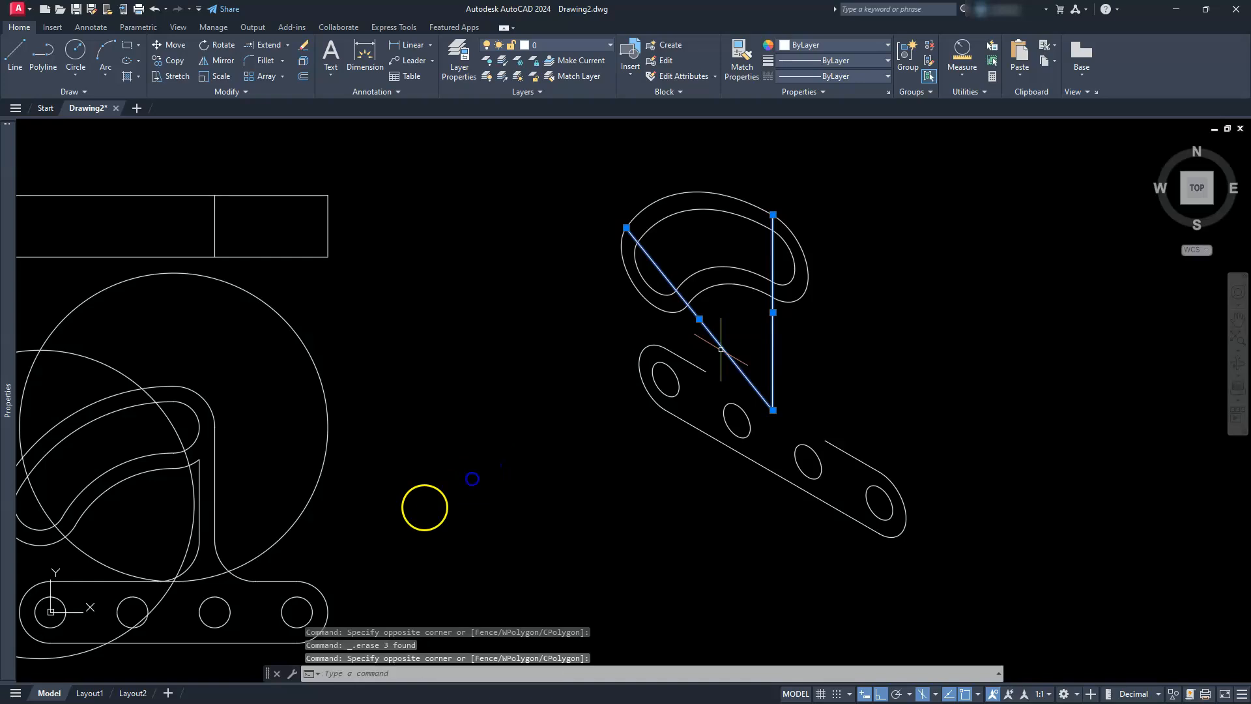
key("Delete")
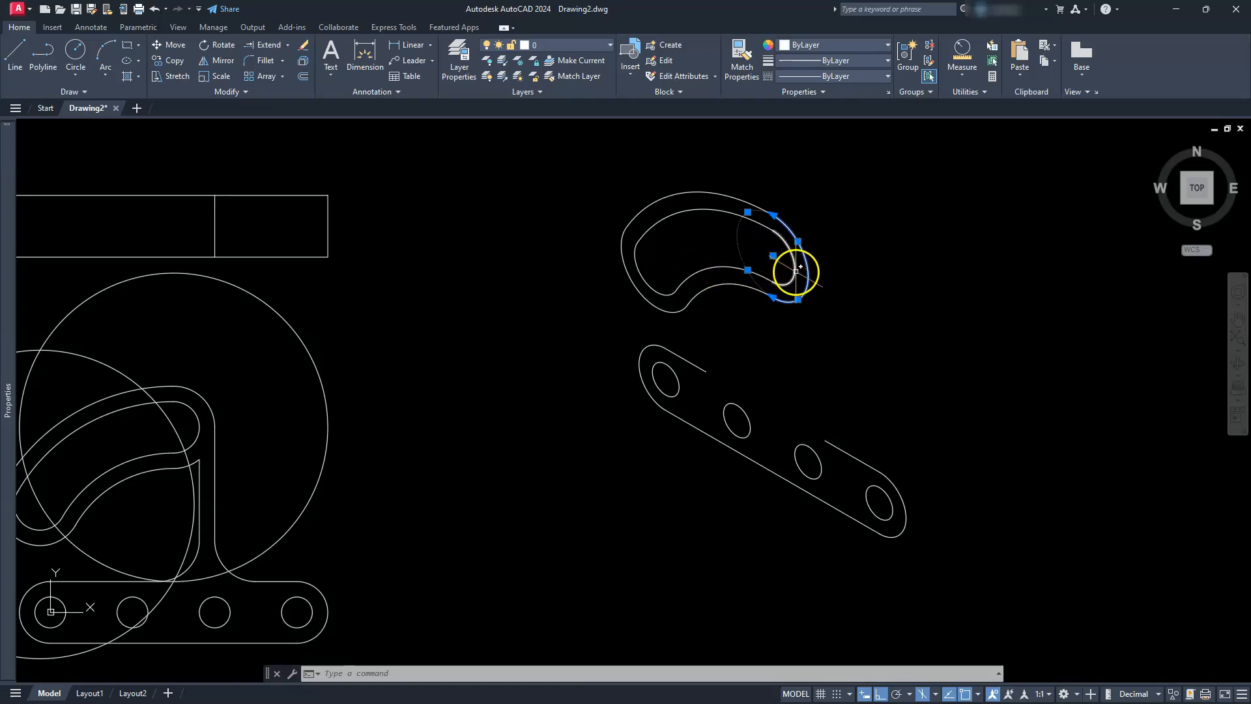
key("Escape")
key("Escape")
key("Escape")
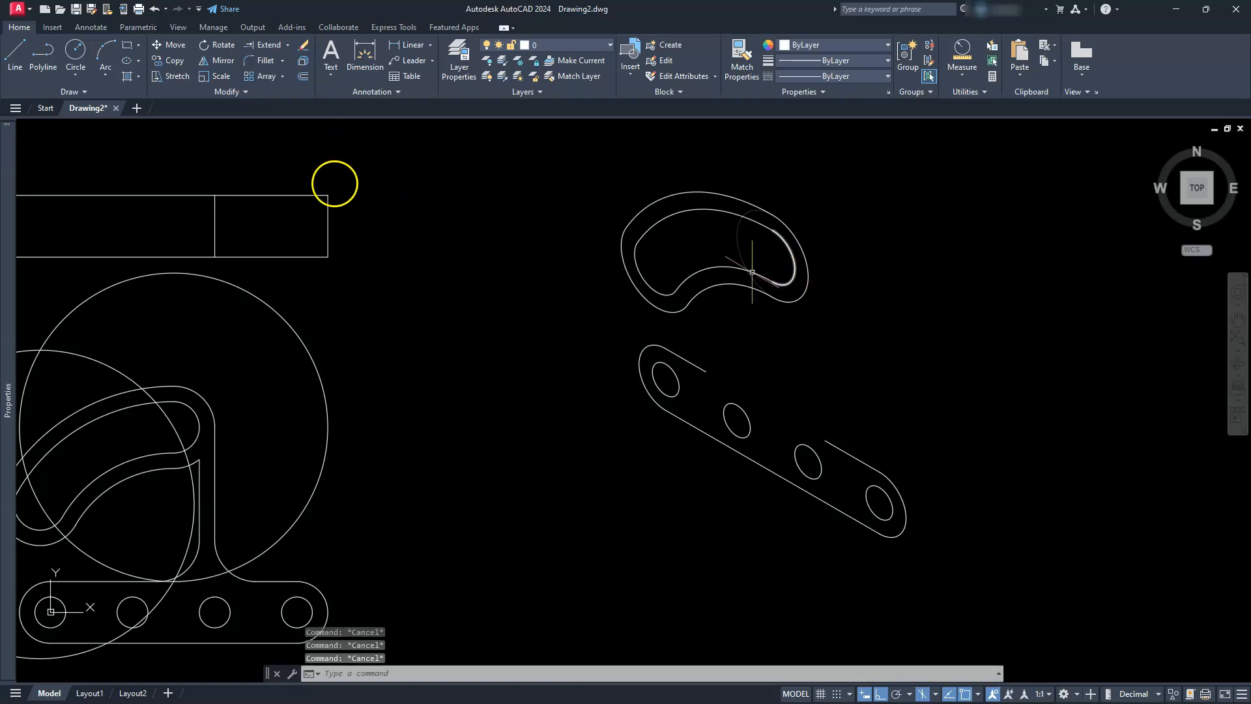
Draw a helper line along the 30° isometric axis from the center of the slot's right end out past its outer edge.
left_click(16, 57)
scroll(573, 196, "up", 4)
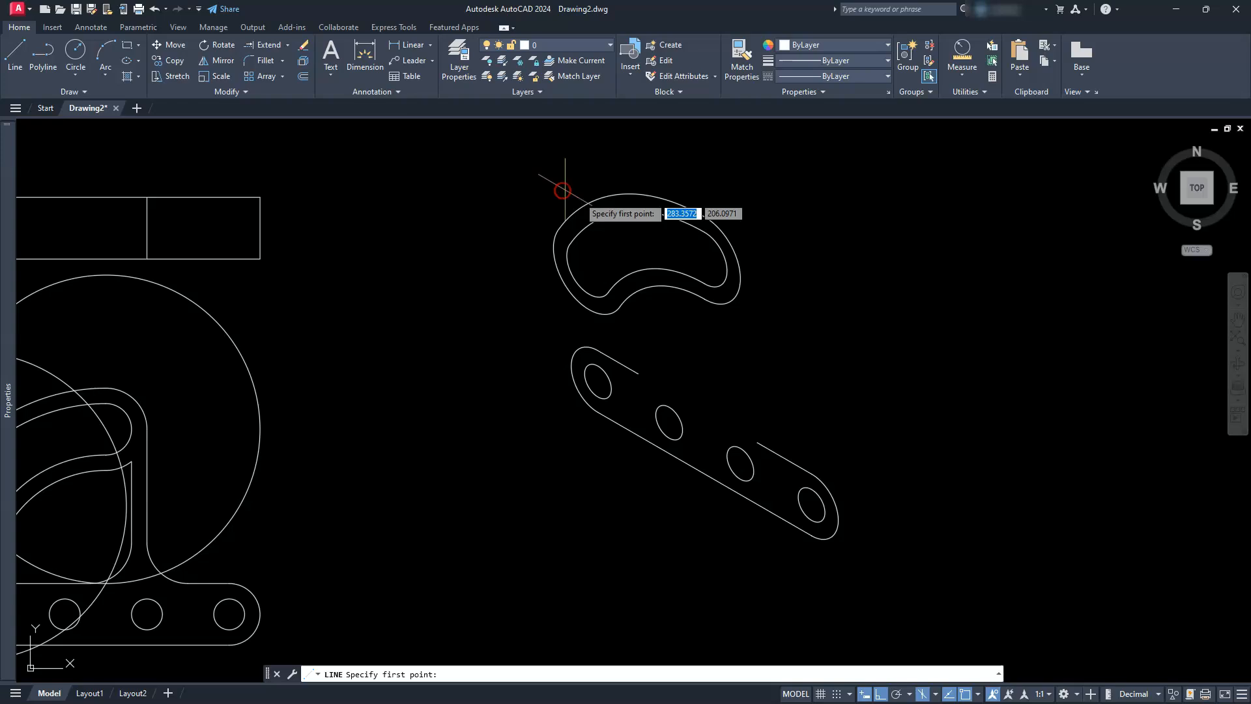
middle_click_drag(735, 252, 558, 214)
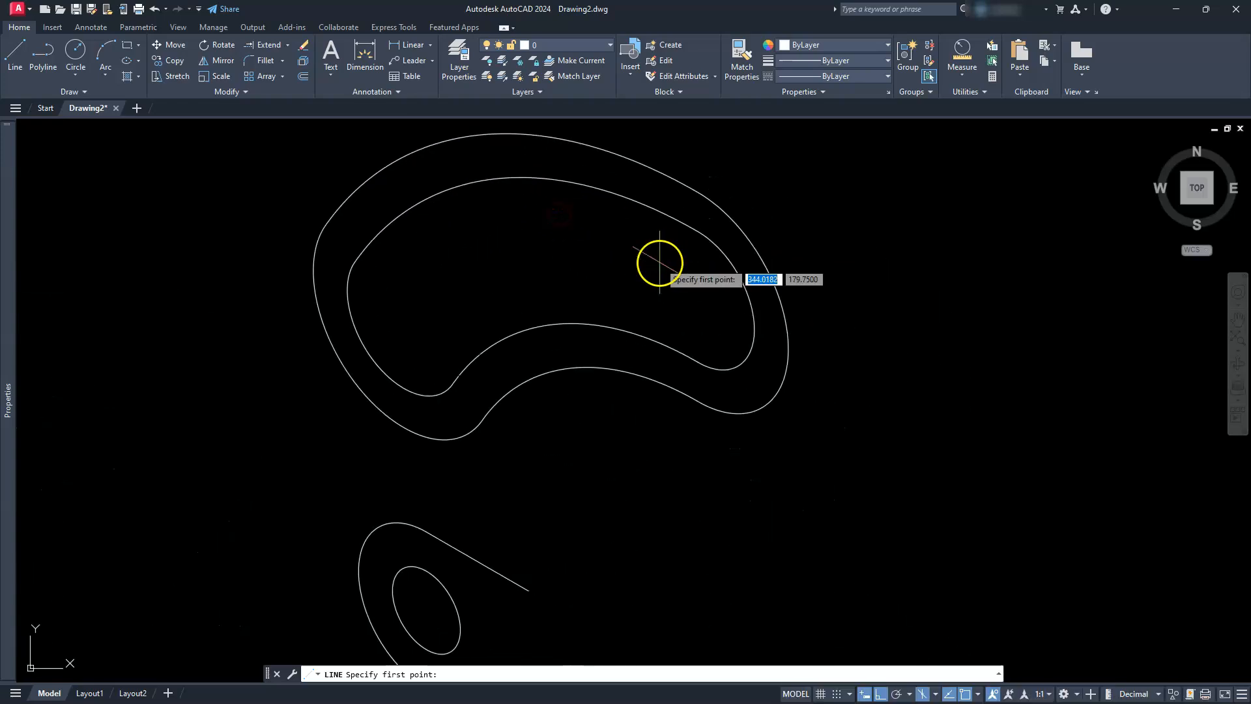
left_click(698, 297)
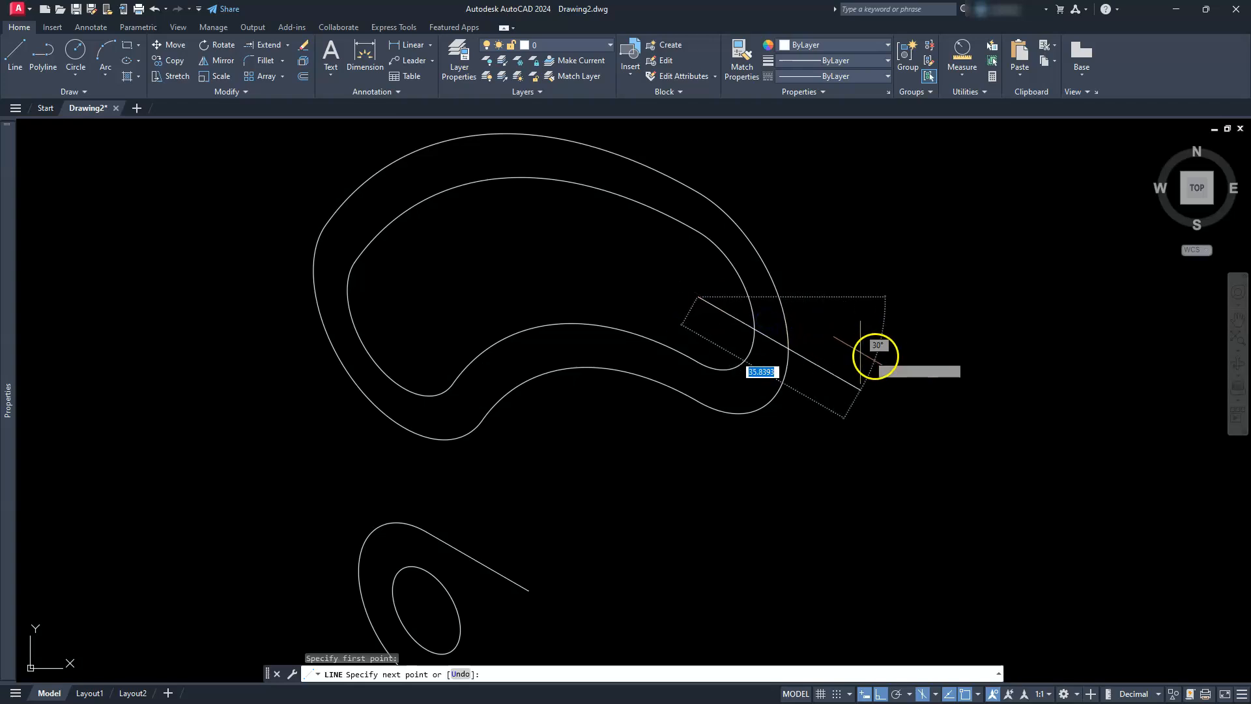
key("Escape")
key("Escape")
key("Escape")
scroll(873, 364, "down", 4)
scroll(808, 316, "up", 6)
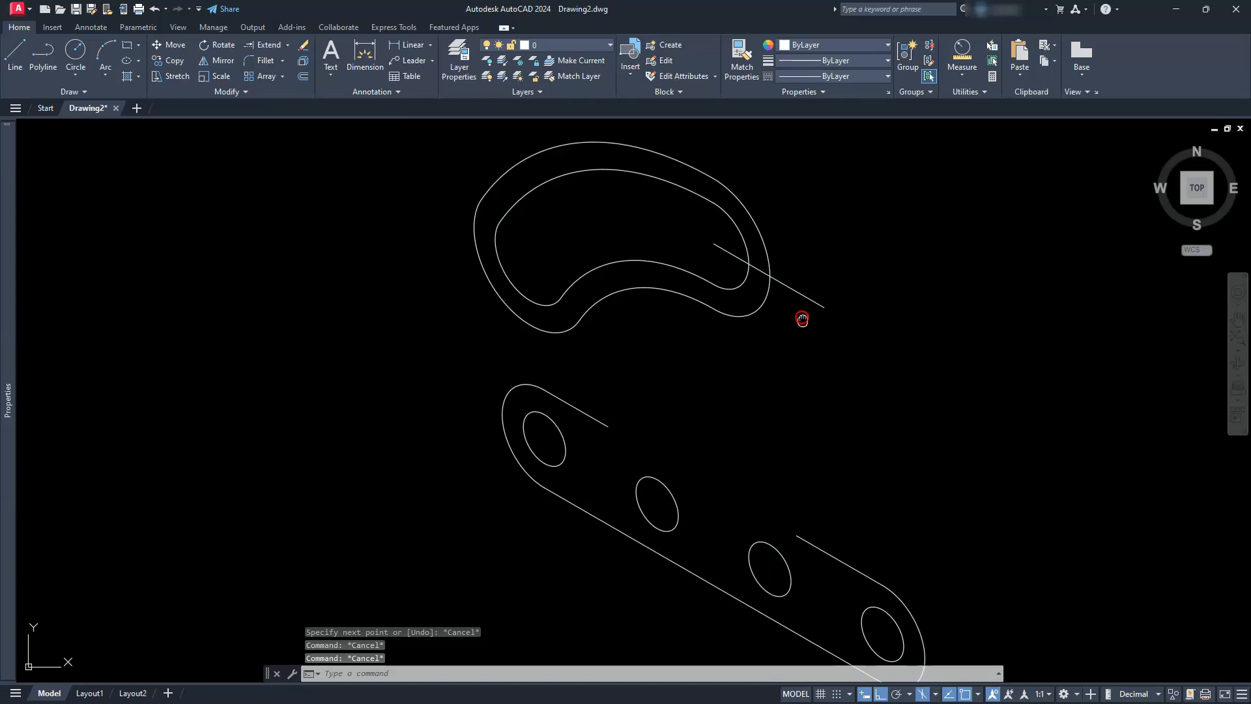
Draw a vertical line about 62 units long downward from where the helper line crosses the slot's outer edge.
left_click(13, 57)
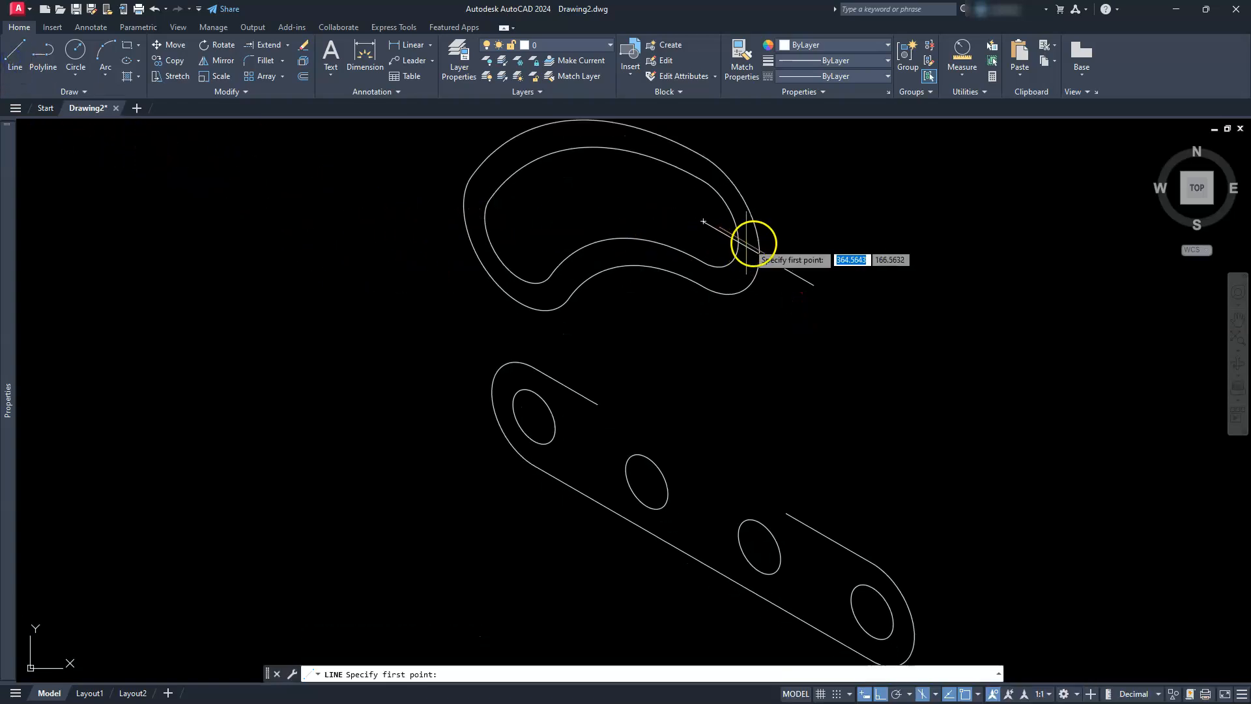
left_click(759, 253)
left_click(726, 439)
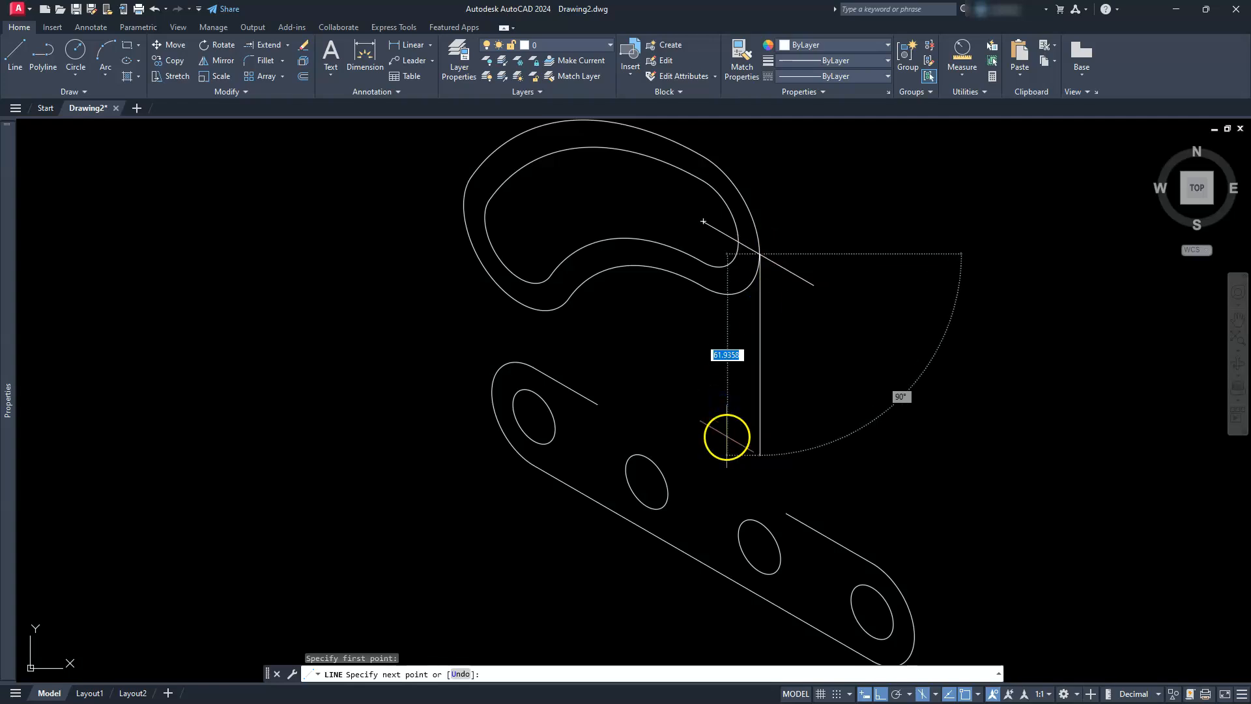
key("Escape")
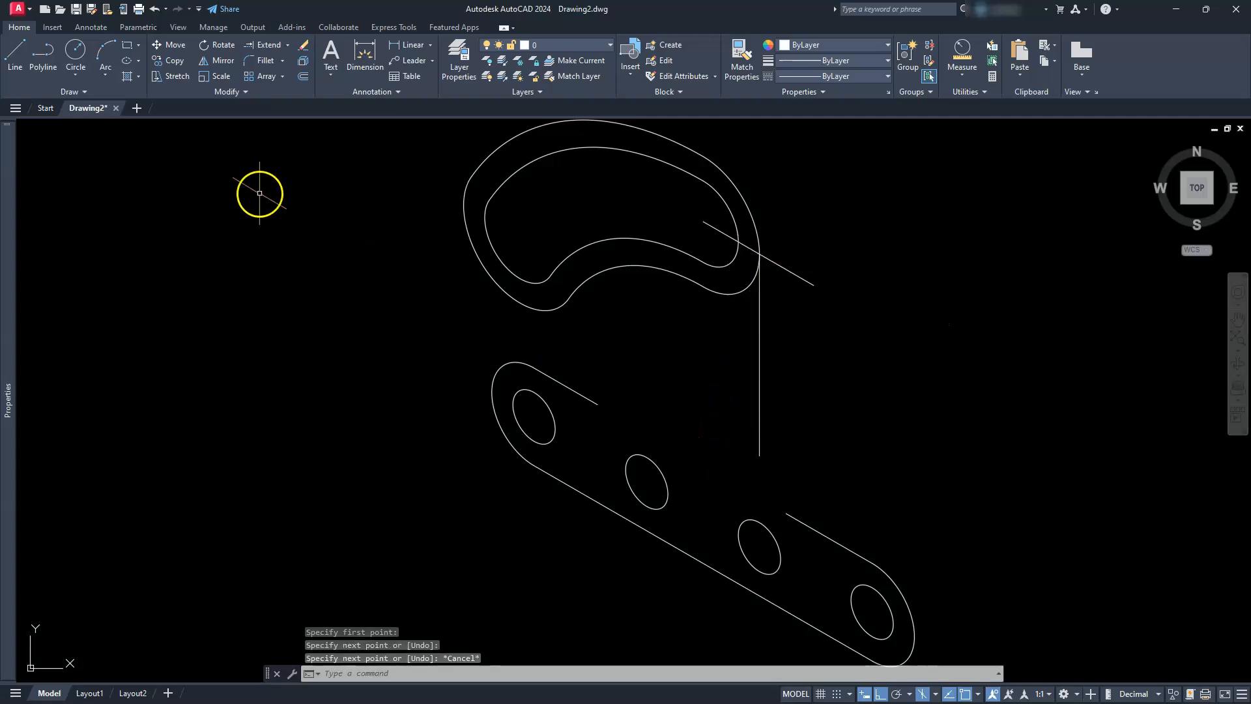
Draw a second vertical line downward from where the helper line crosses the slot's inner edge, and erase the helper line.
left_click(15, 53)
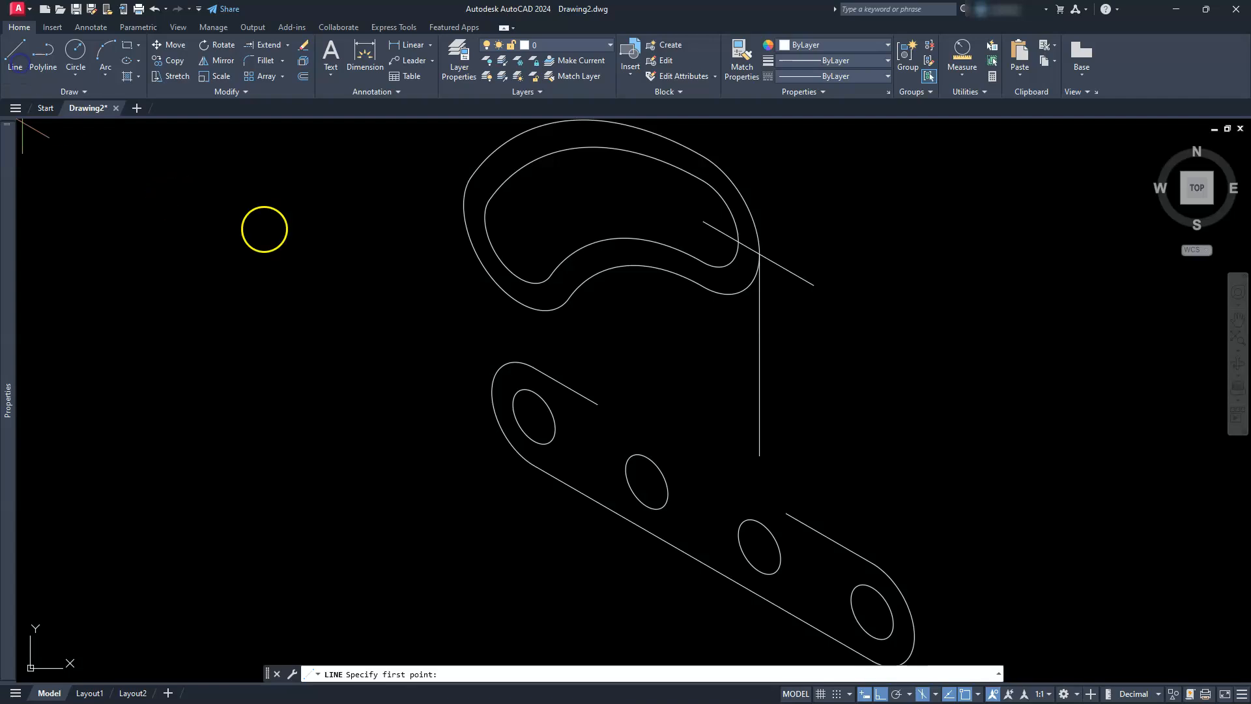
left_click(742, 238)
left_click(710, 426)
key("Escape")
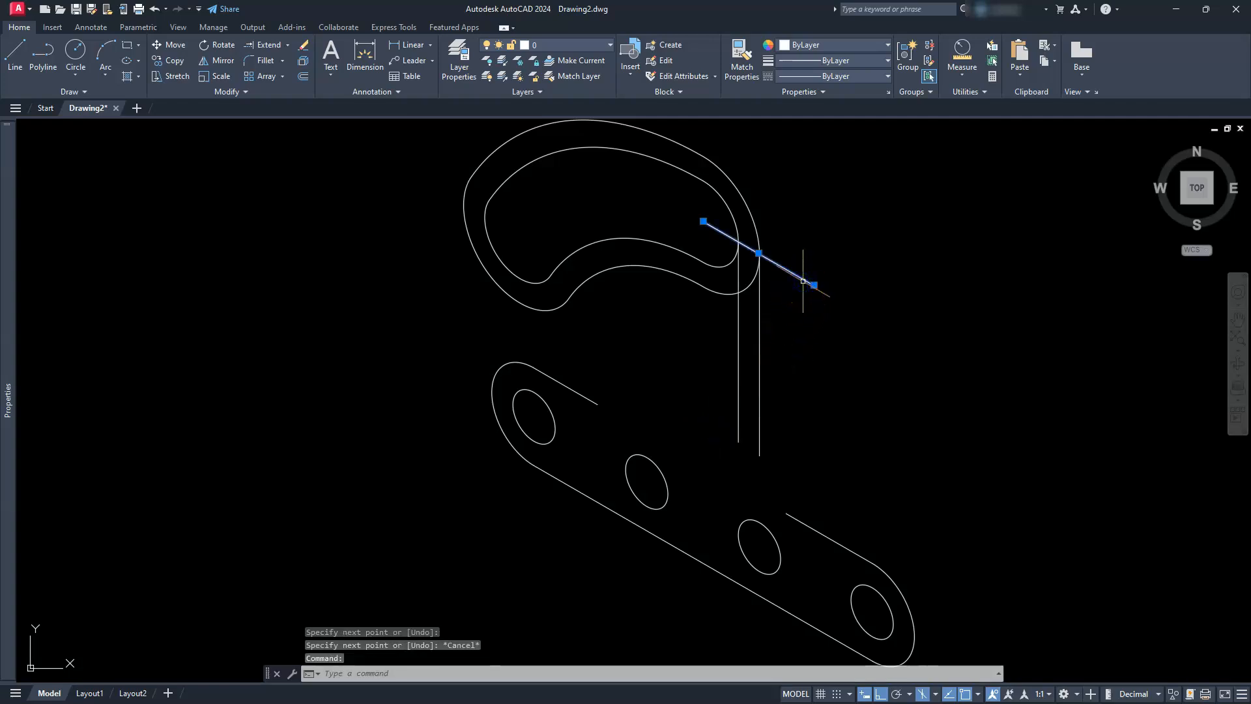
key("Delete")
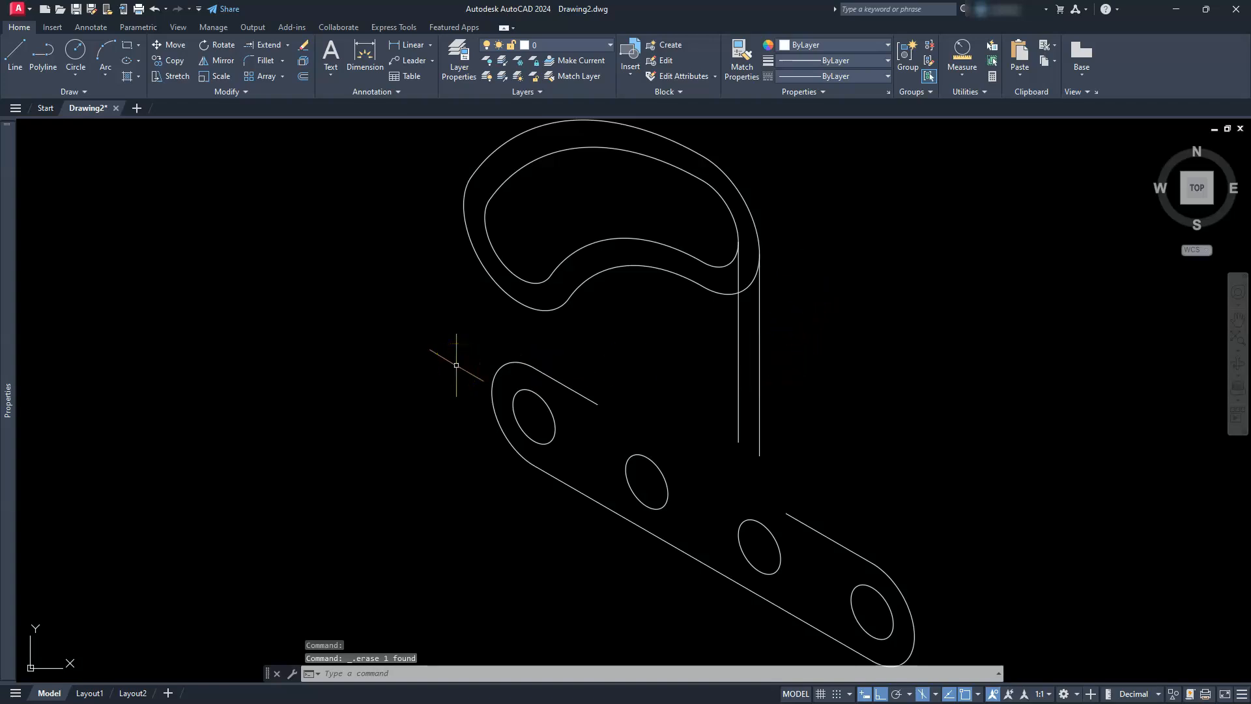
Fillet in multiple mode with radius 0 to join the bar's upper-left edge and the inner vertical line in a sharp corner.
left_click(266, 60)
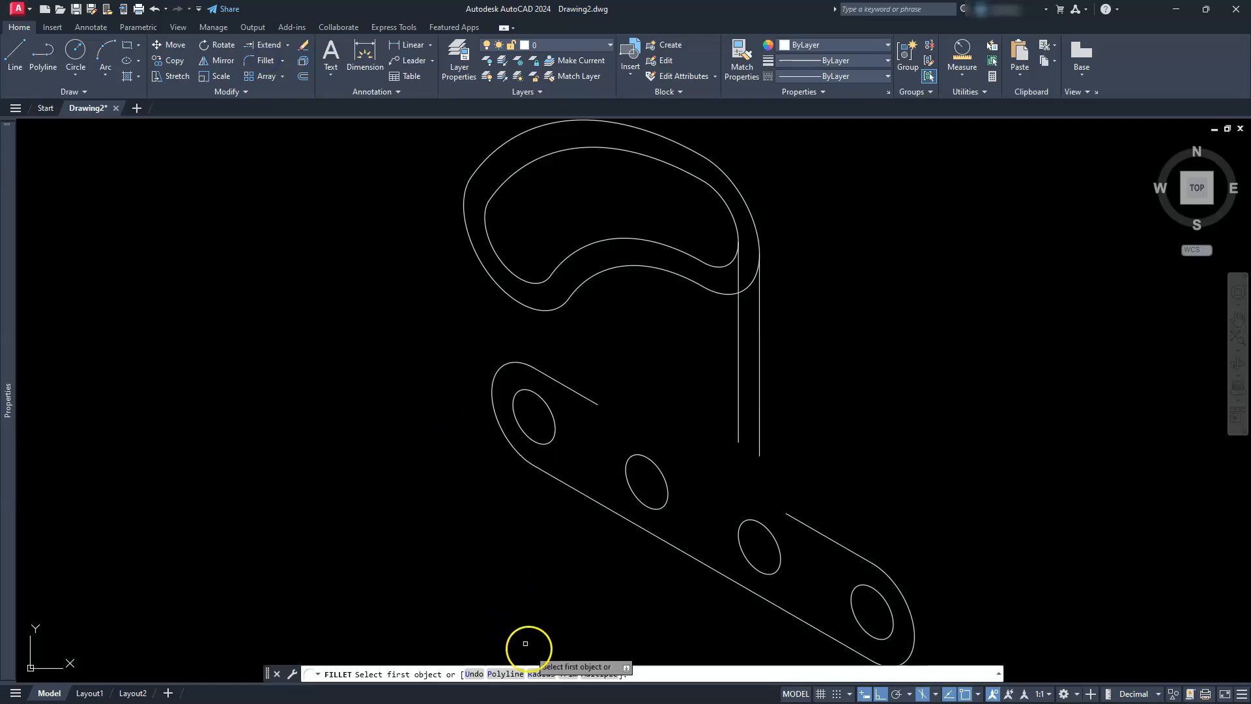
left_click(541, 675)
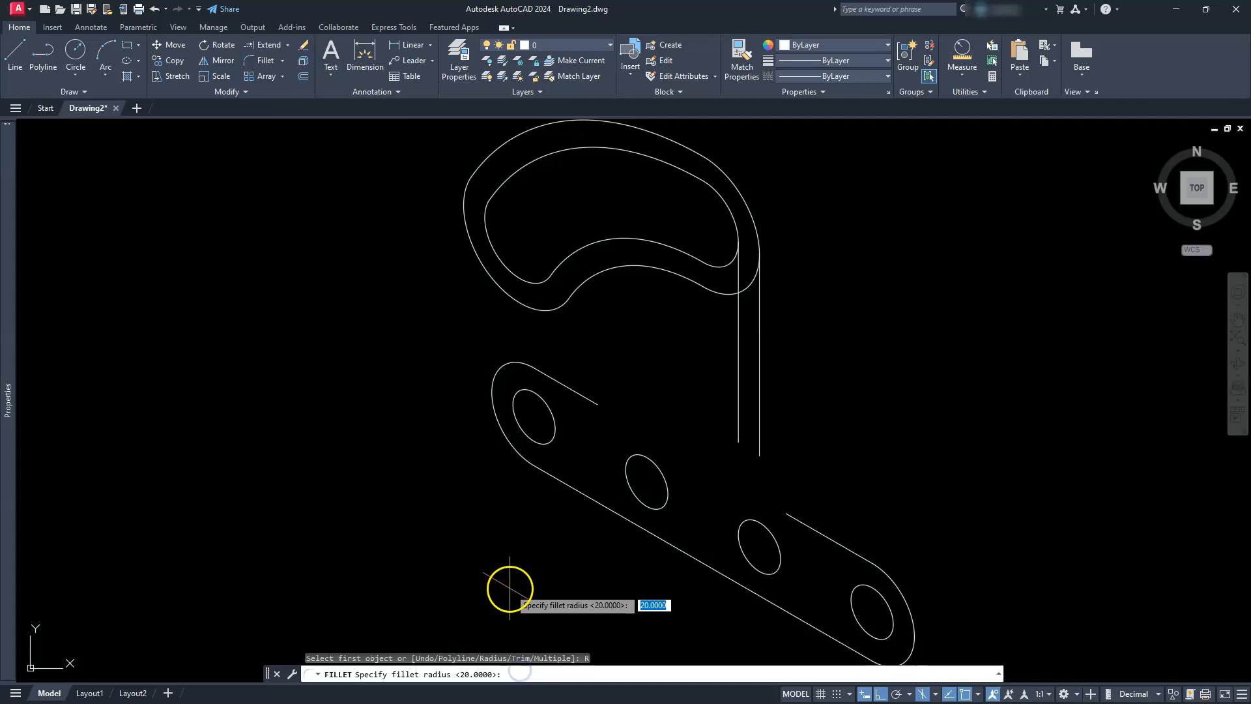
type("0")
key("Return")
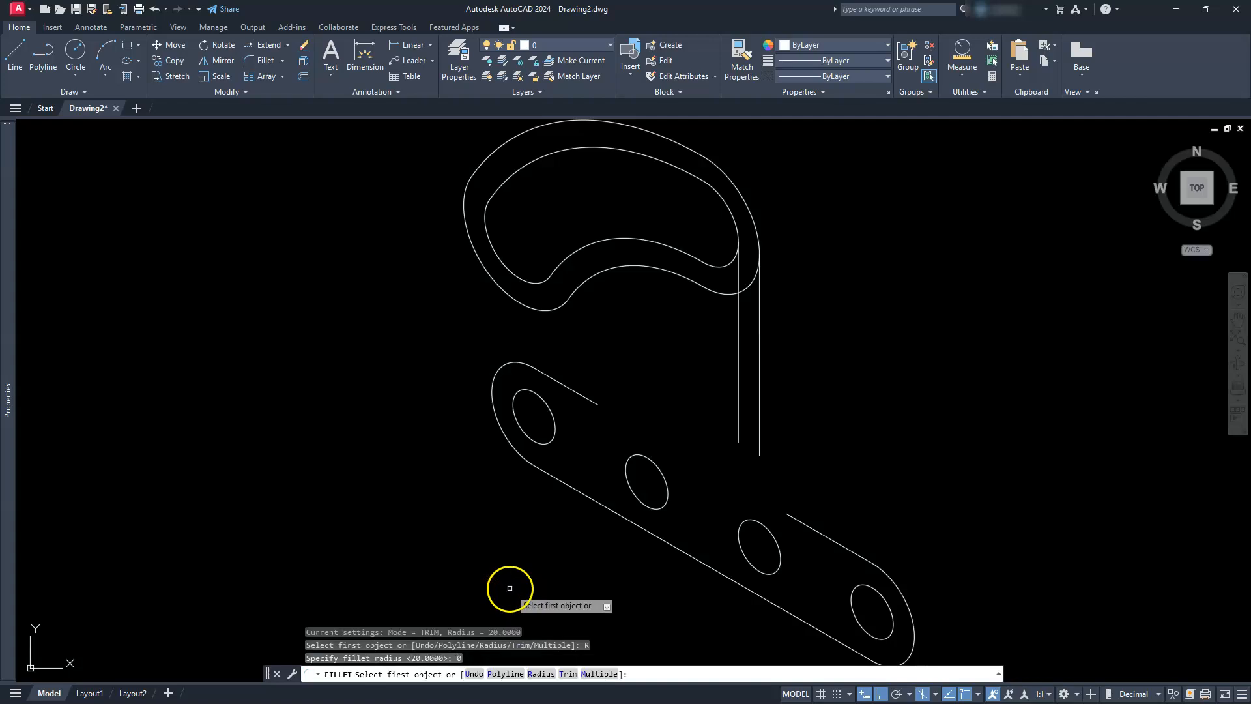
left_click(598, 673)
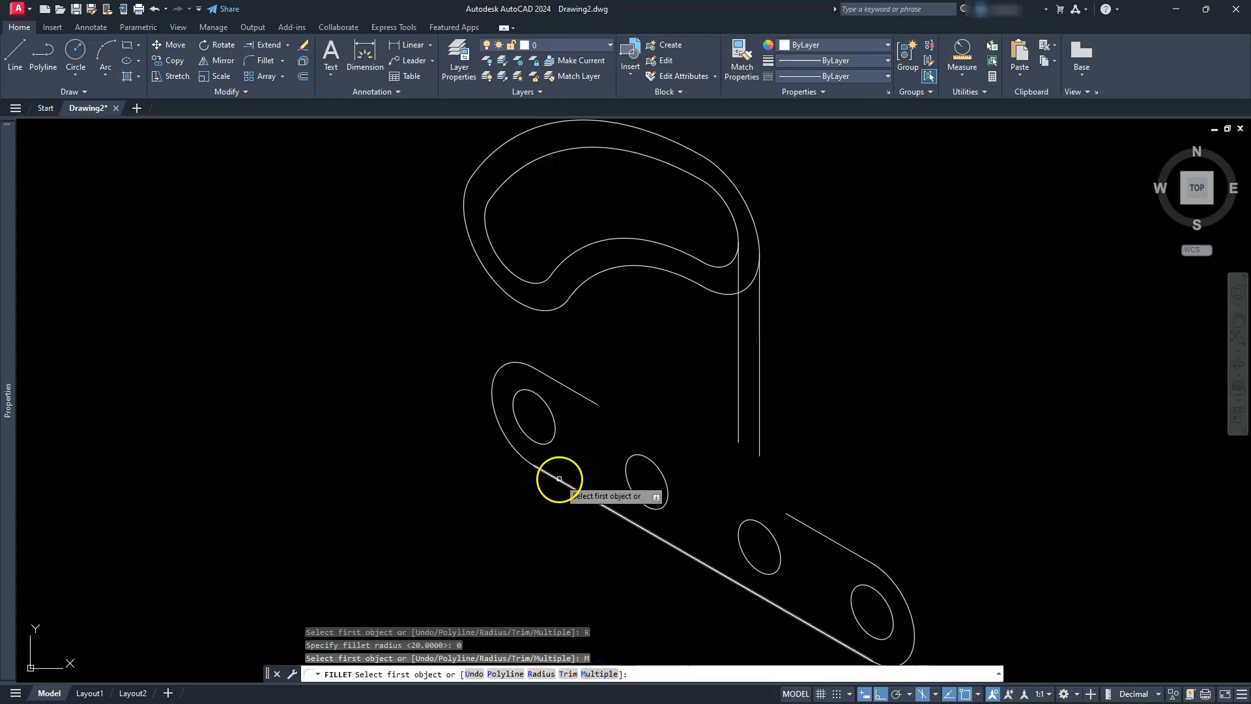
left_click(591, 400)
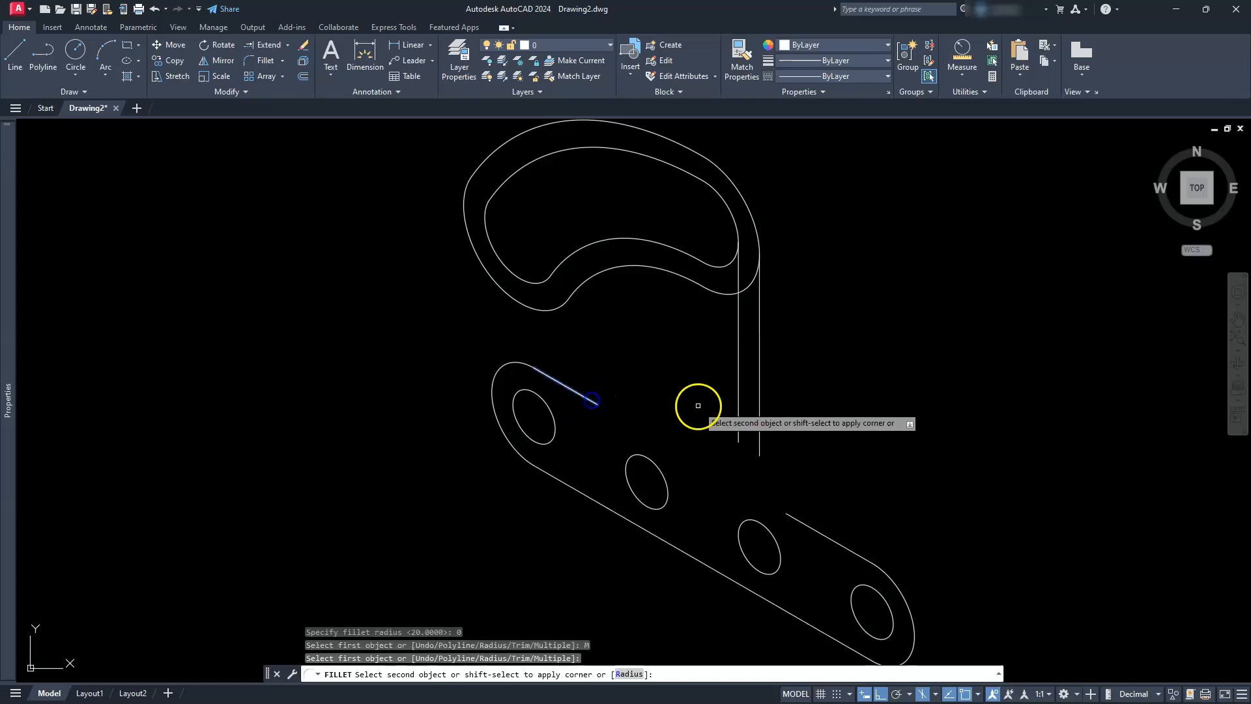
left_click(737, 423)
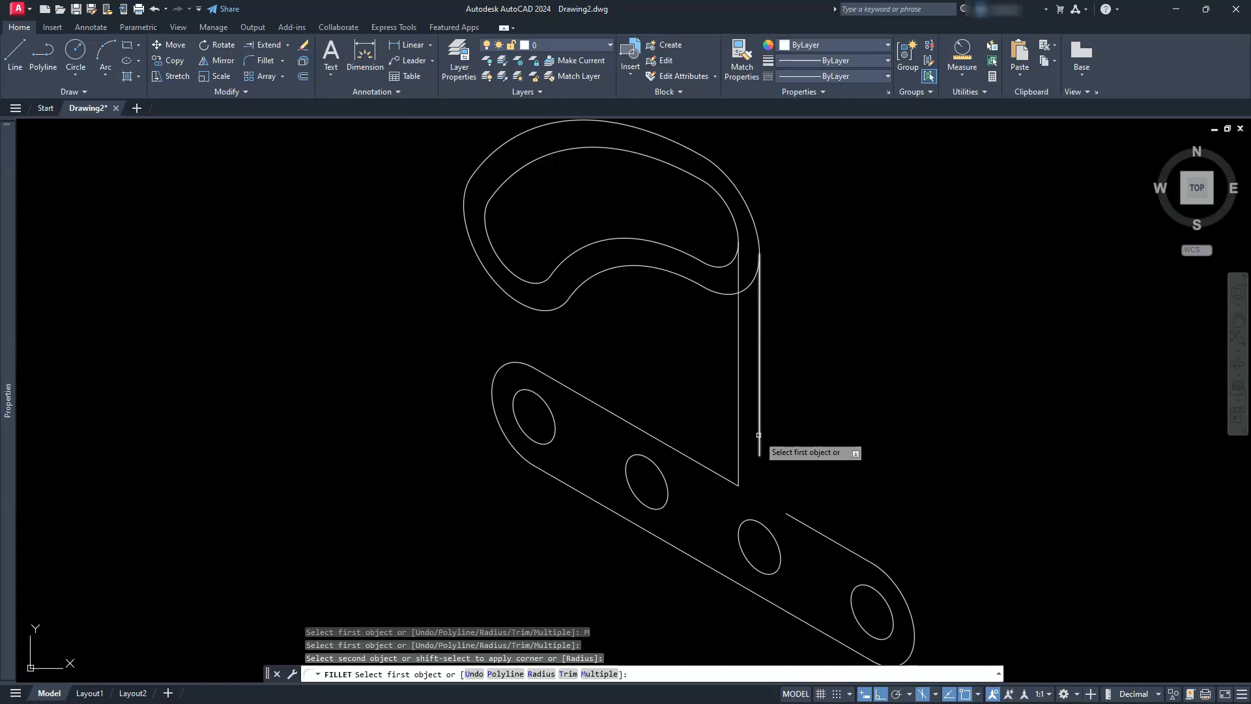
Fillet the outer vertical line and the bar's upper-right edge with radius 0 into a sharp corner.
left_click(760, 435)
left_click(790, 506)
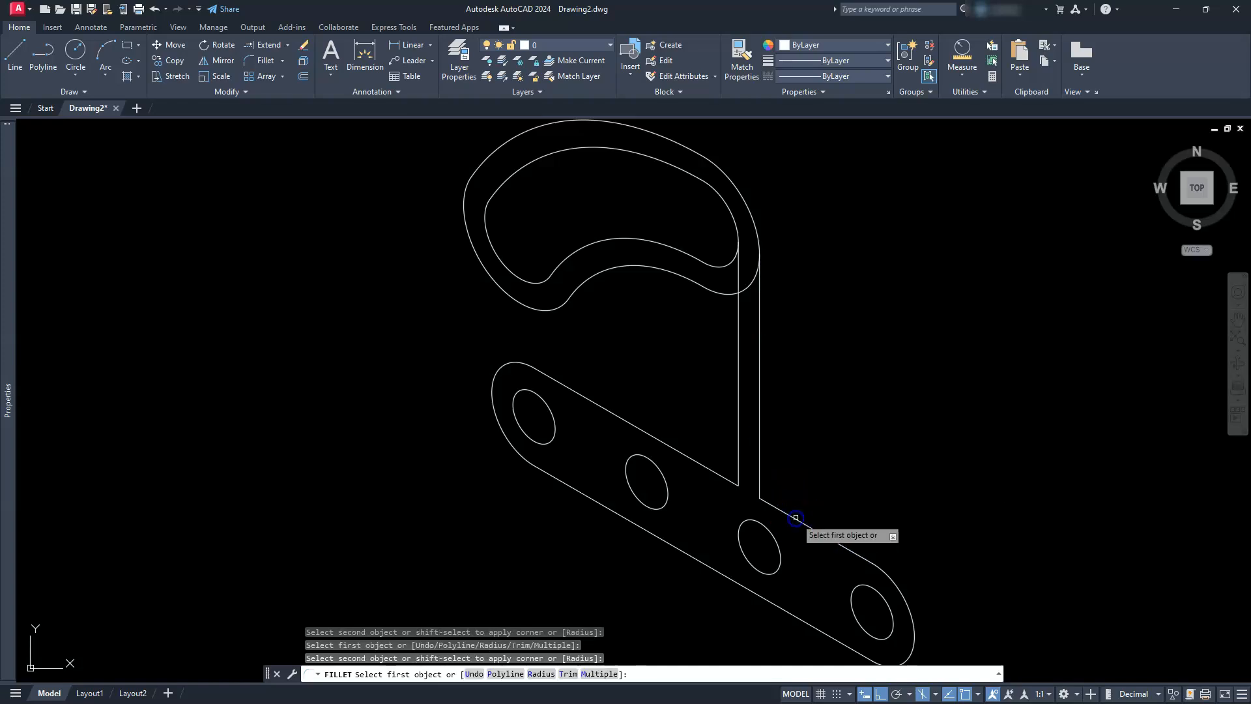
key("Escape")
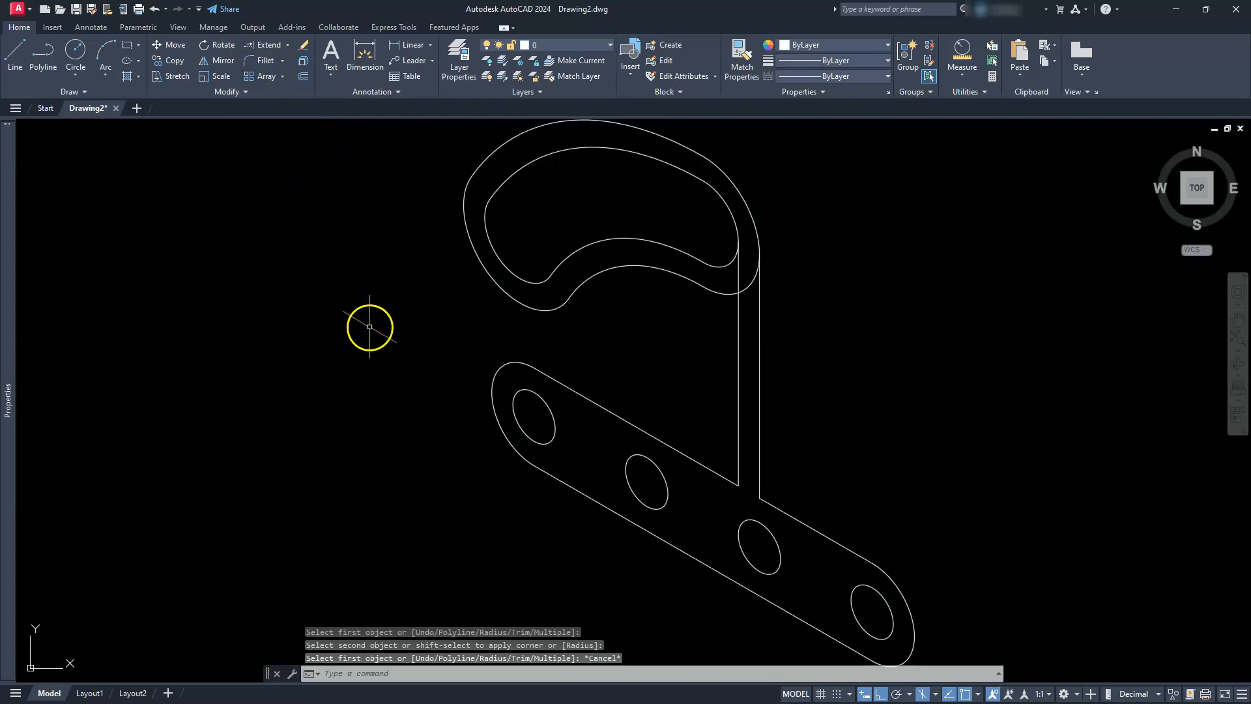
Trim the outer slot outline between the two vertical lines and the inner vertical line's portion inside the slot's rim.
type("tr")
key("Return")
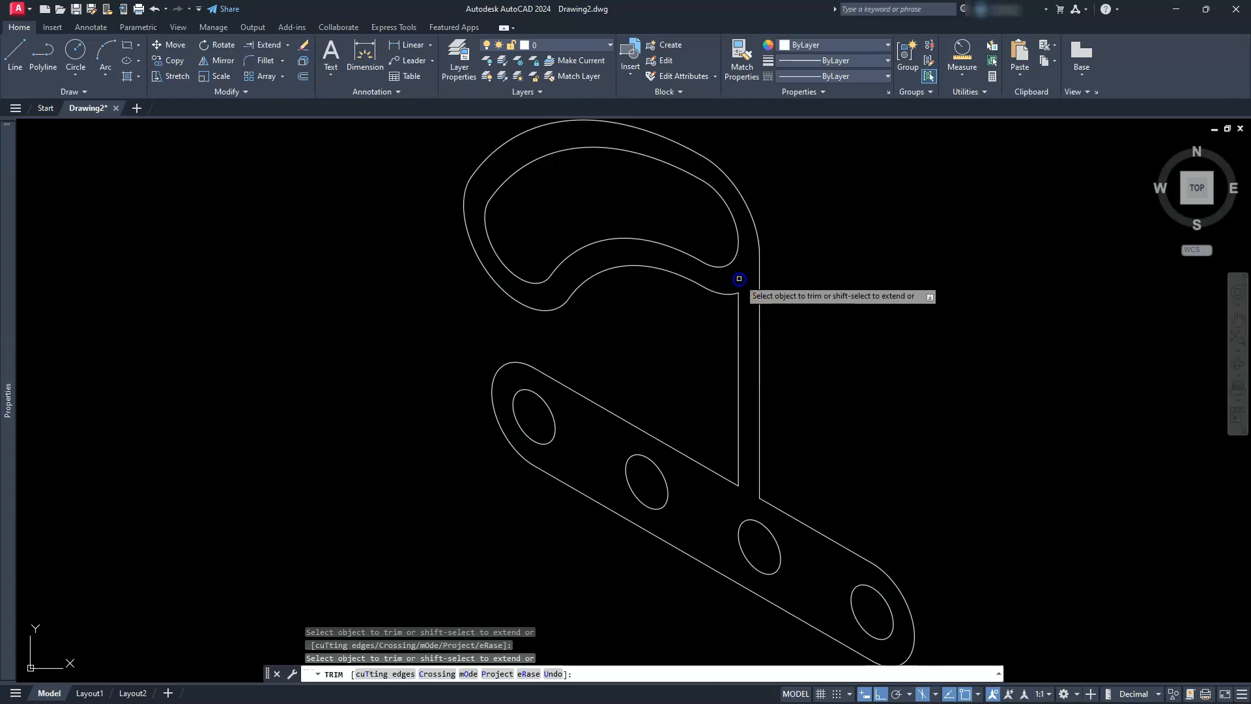
key("Escape")
scroll(773, 308, "down", 2)
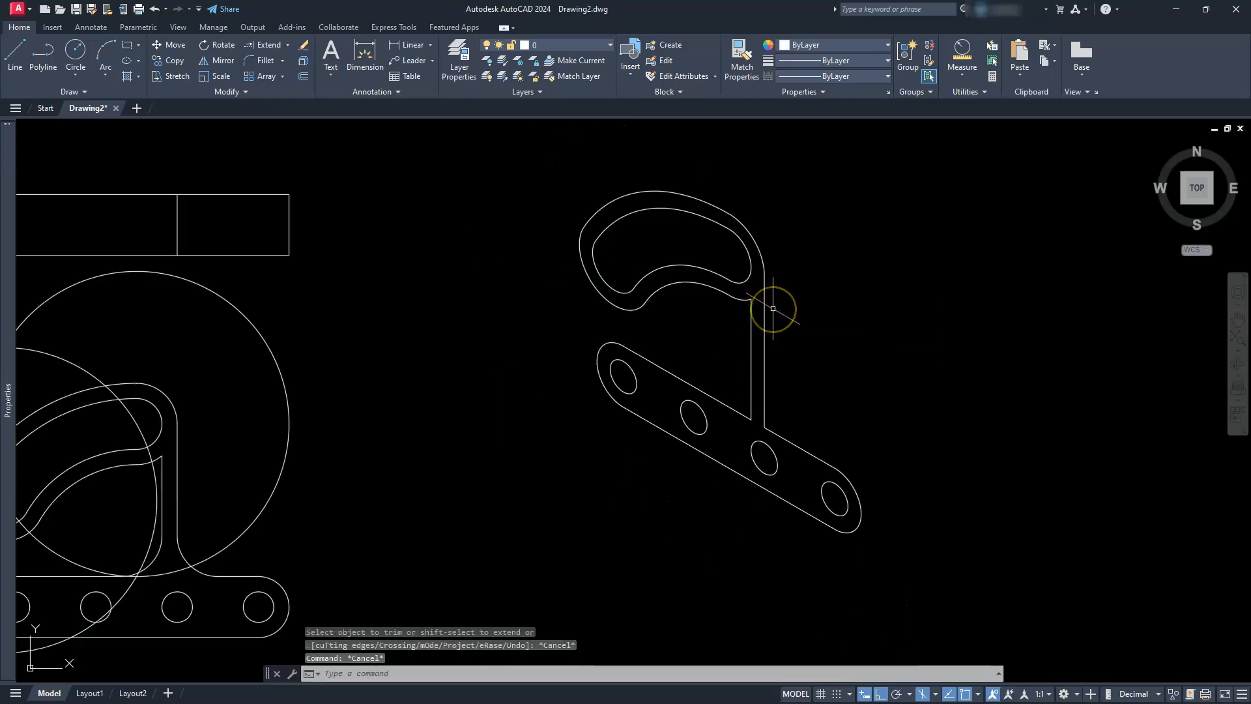
Delete the two large overlapping construction circles from the 2D front view.
middle_click_drag(772, 308, 783, 285)
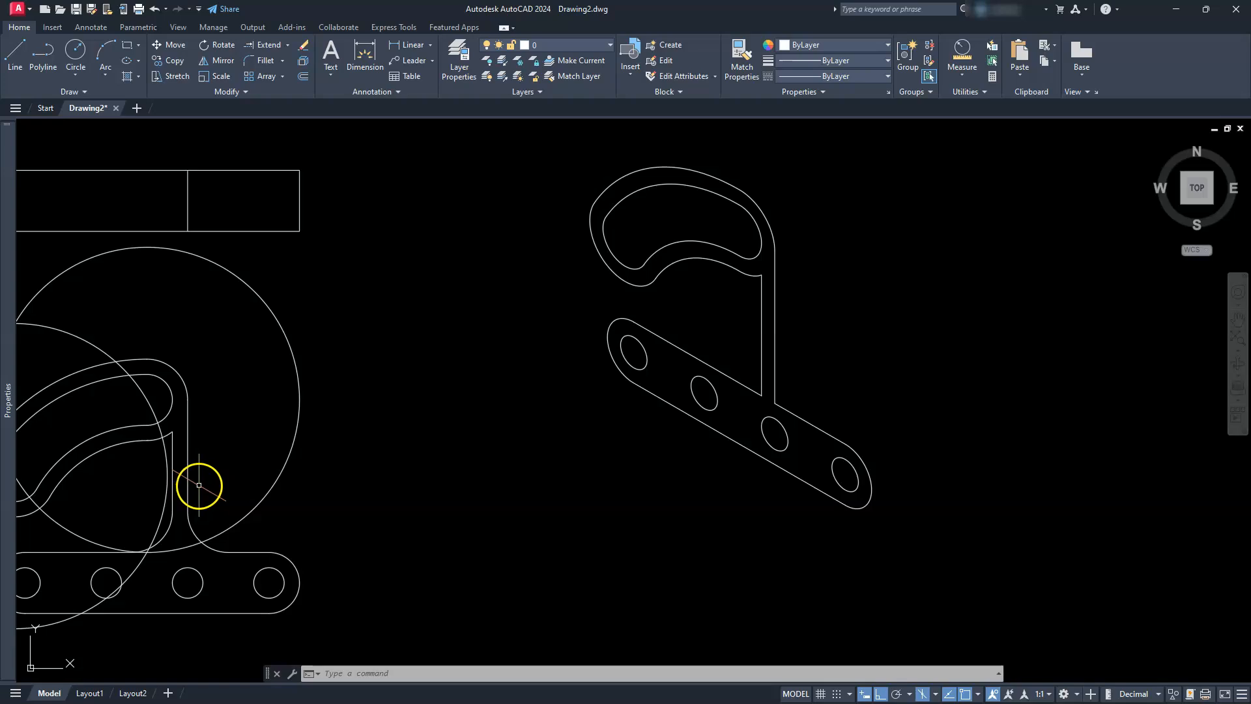
mouse_move(220, 478)
middle_mouse_down()
mouse_move(329, 419)
mouse_move(469, 395)
middle_mouse_up()
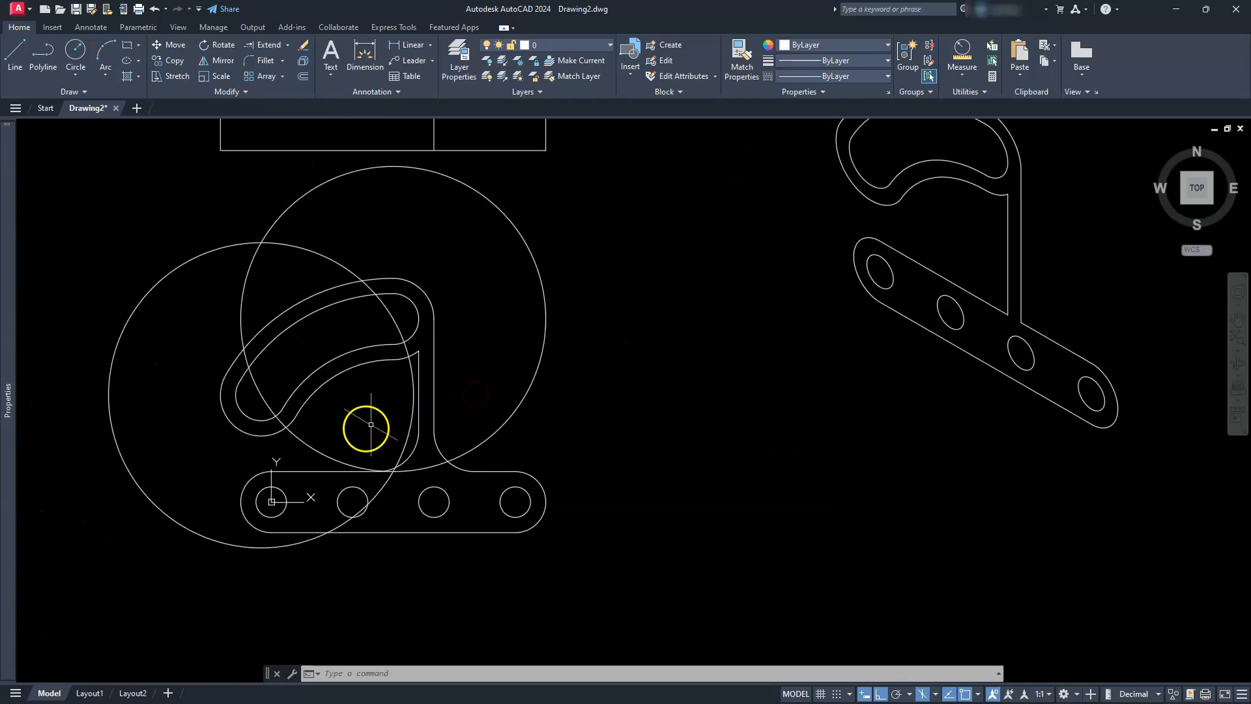
left_click(409, 430)
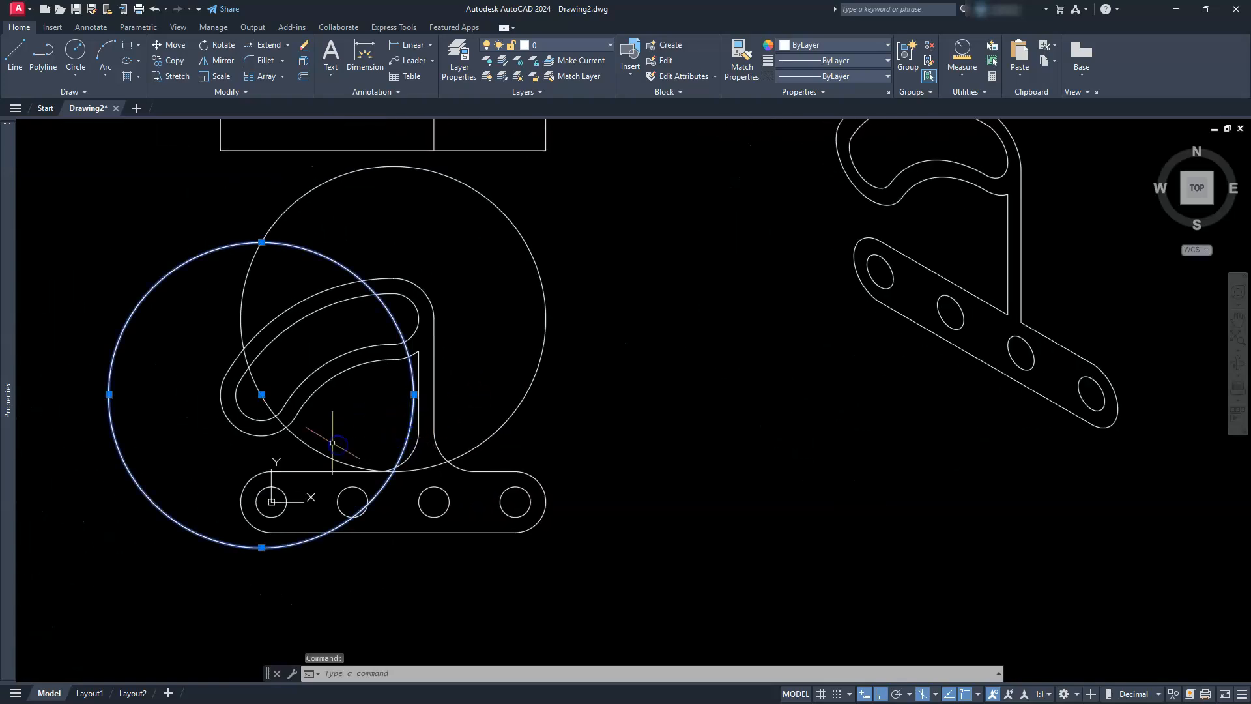
left_click(320, 452)
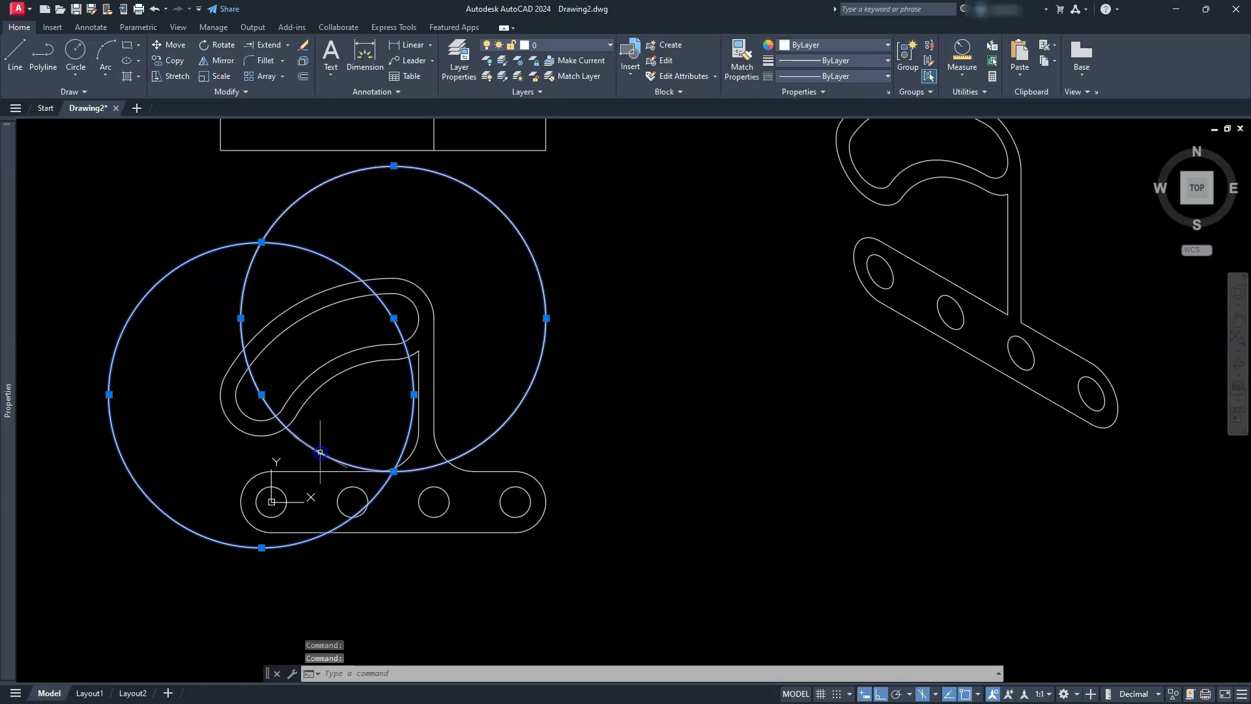
key("Delete")
Lengthen with a delta of -20 the four lines meeting at the two corners between the vertical arm and the bar.
mouse_move(615, 389)
middle_mouse_down()
mouse_move(495, 461)
mouse_move(411, 482)
middle_mouse_up()
scroll(870, 409, "up", 4)
middle_click_drag(871, 411, 777, 413)
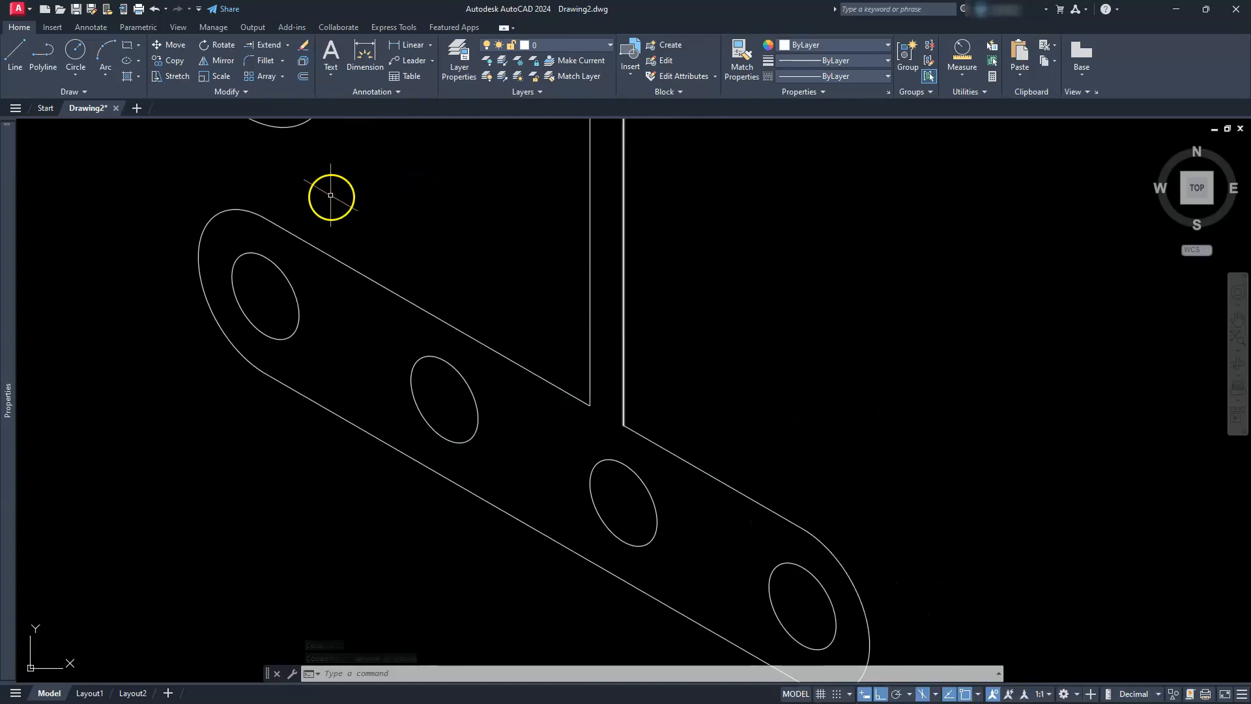
left_click(244, 94)
left_click(189, 110)
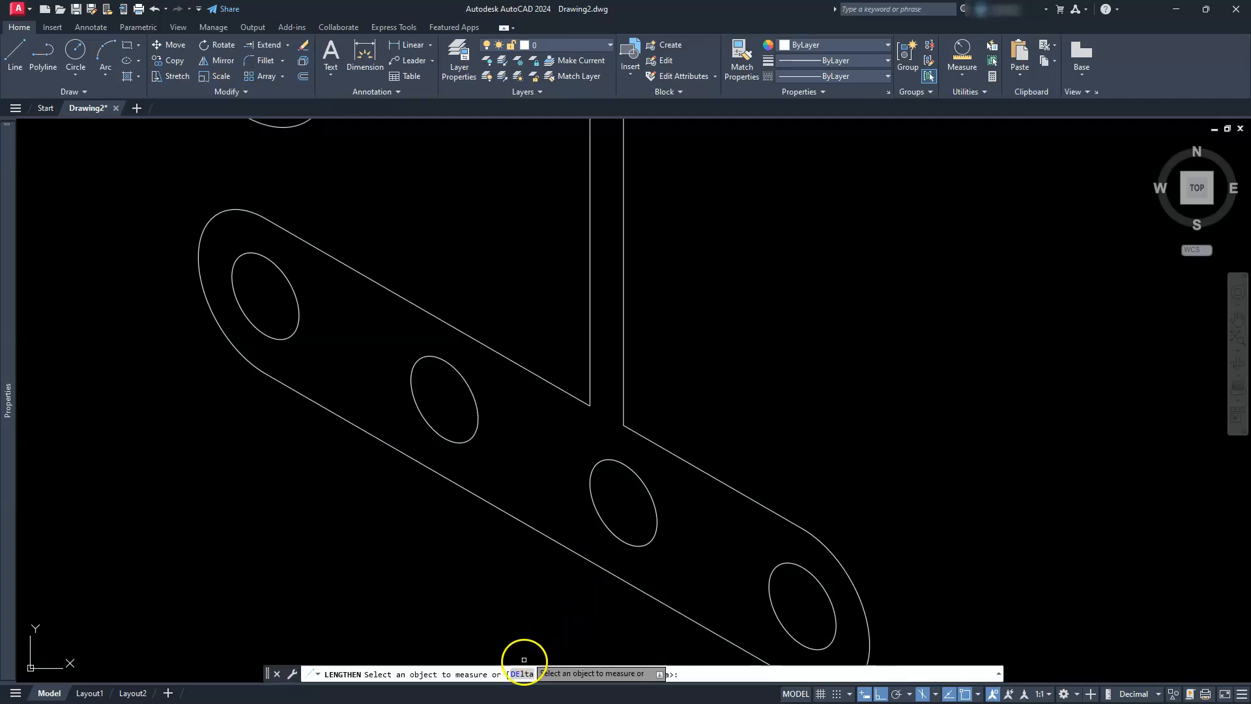
left_click(520, 673)
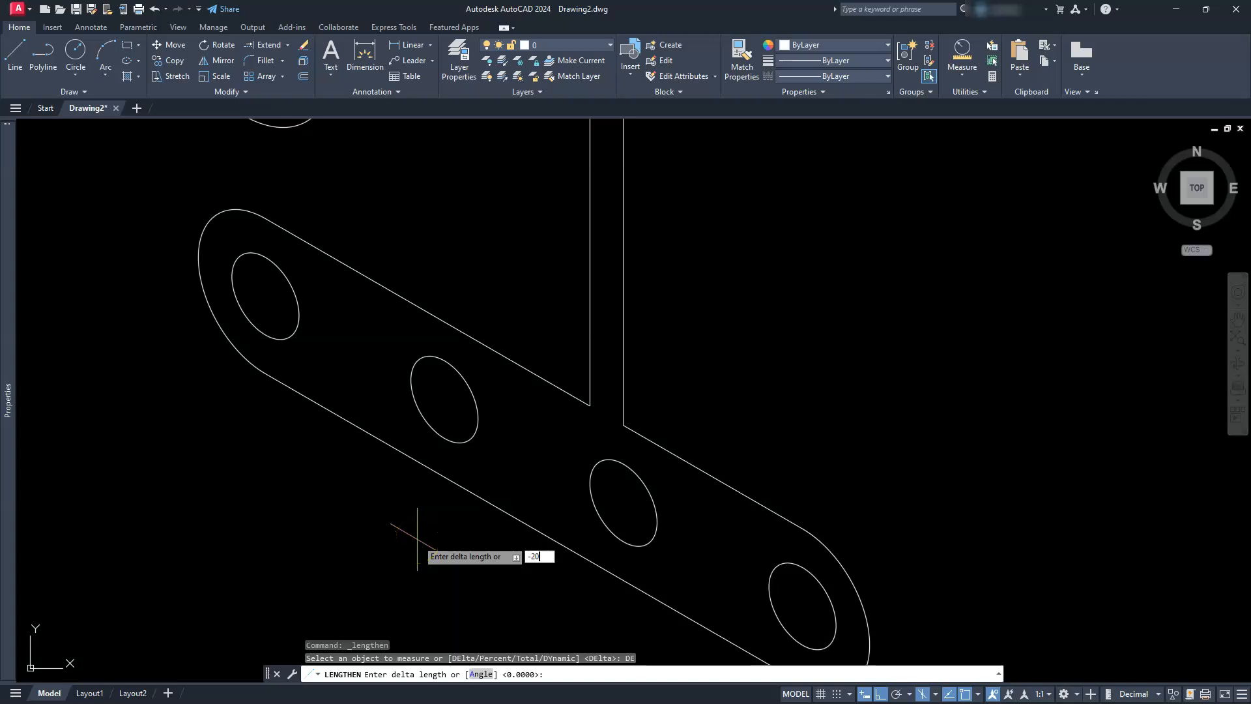
key("Return")
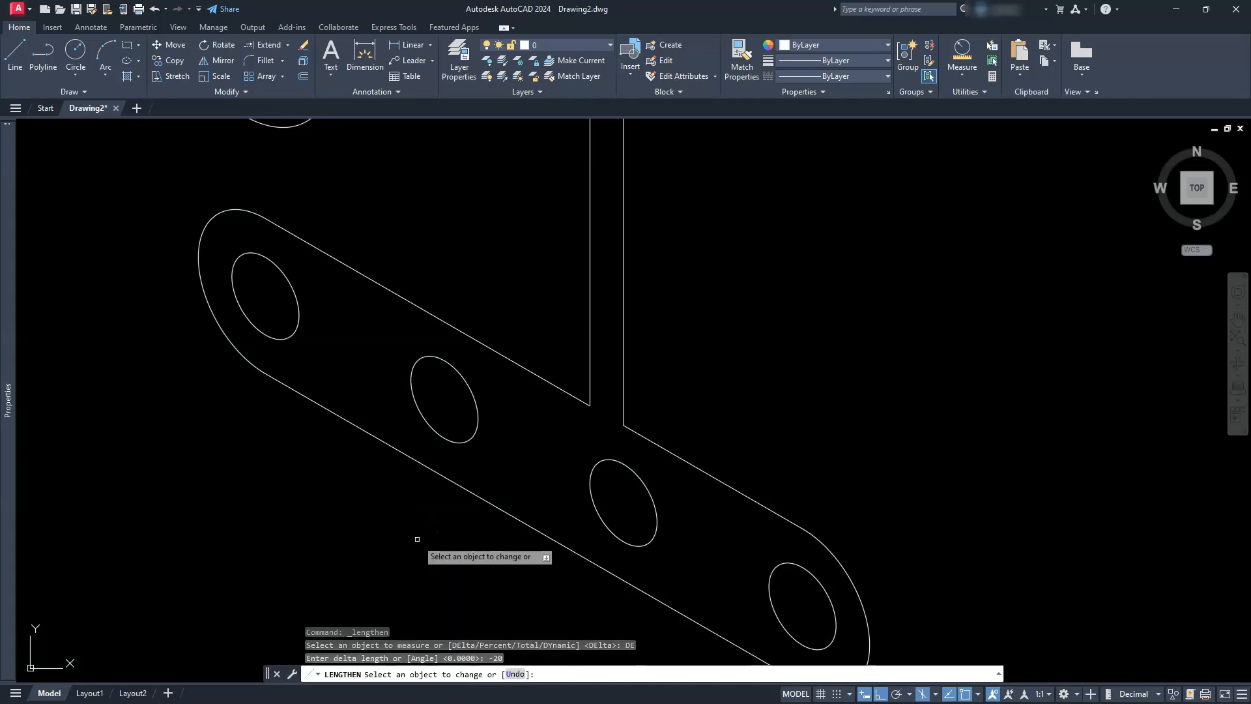
left_click(575, 395)
left_click(589, 388)
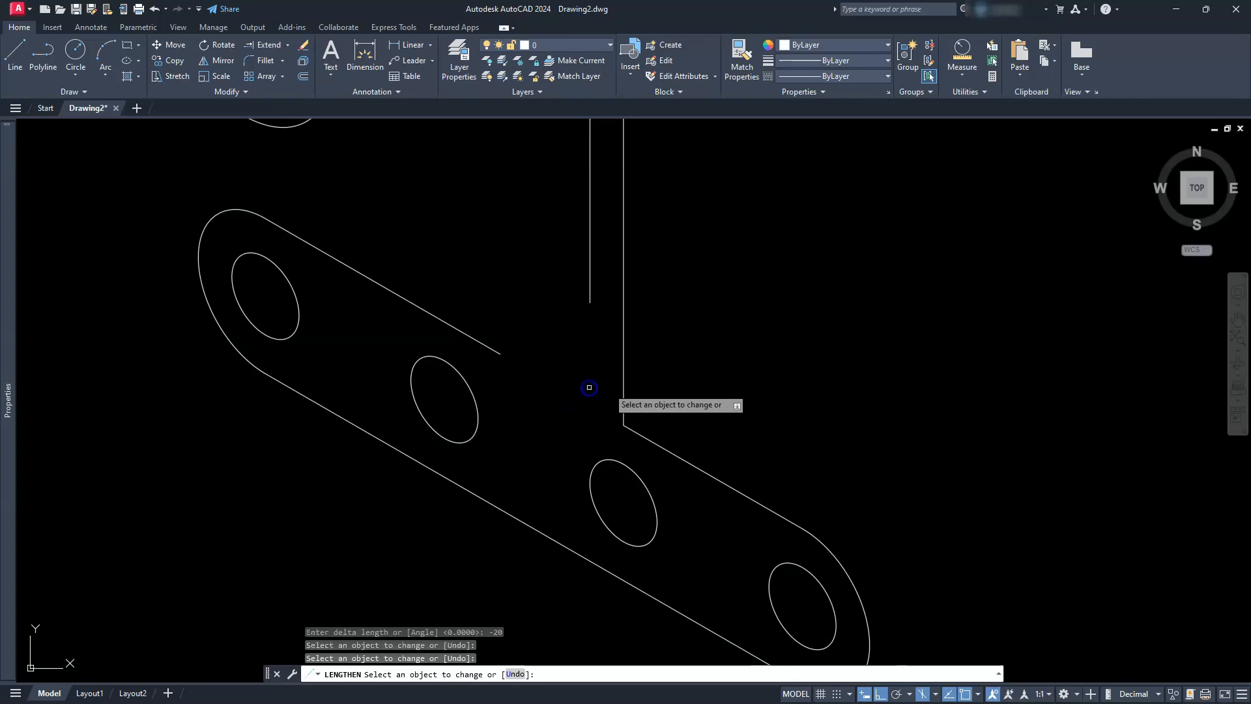
left_click(623, 403)
left_click(633, 429)
key("Escape")
key("Escape")
key("Escape")
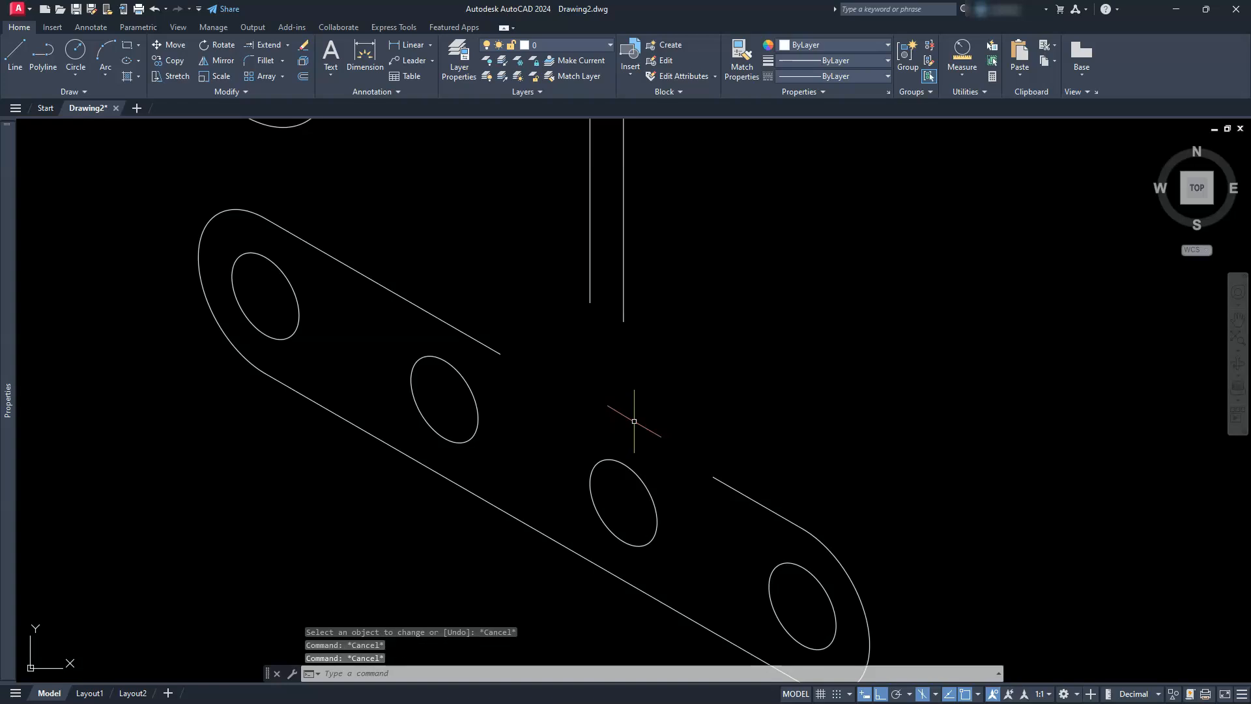
Draw an isocircle at the outer corner, centered where the two shortened lines' endpoints align and reaching the bar edge's endpoint.
type("EL")
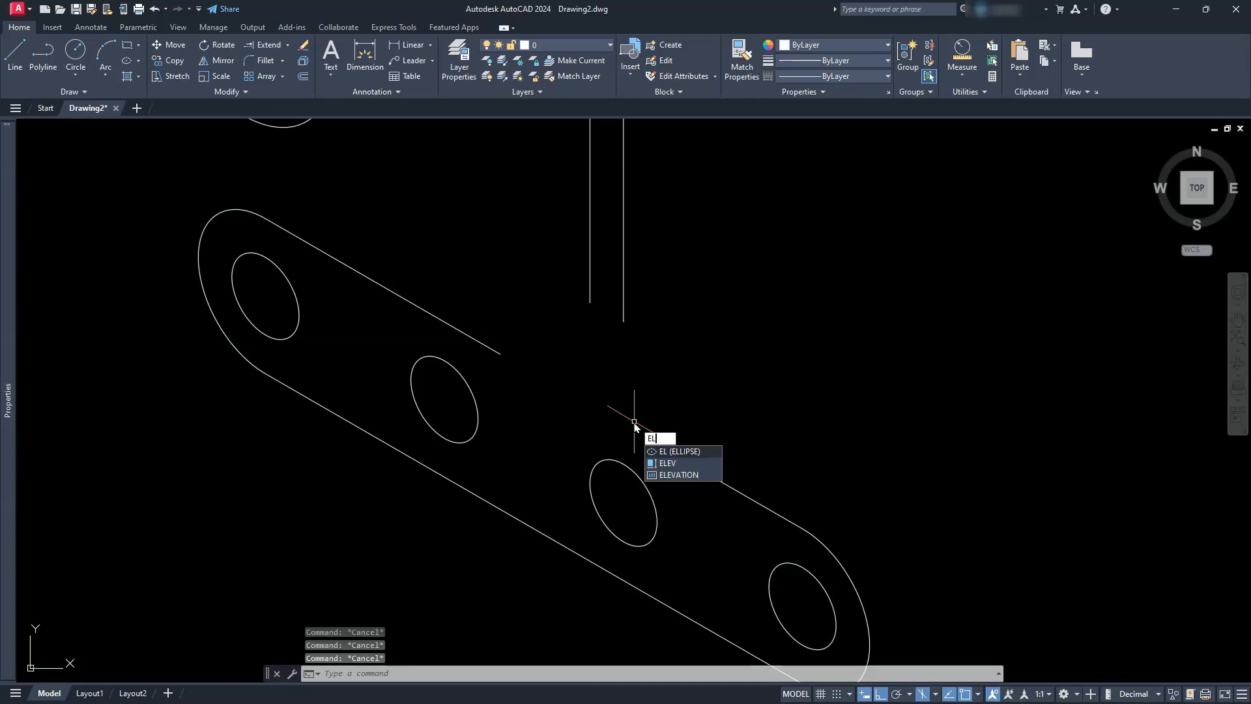
key("Return")
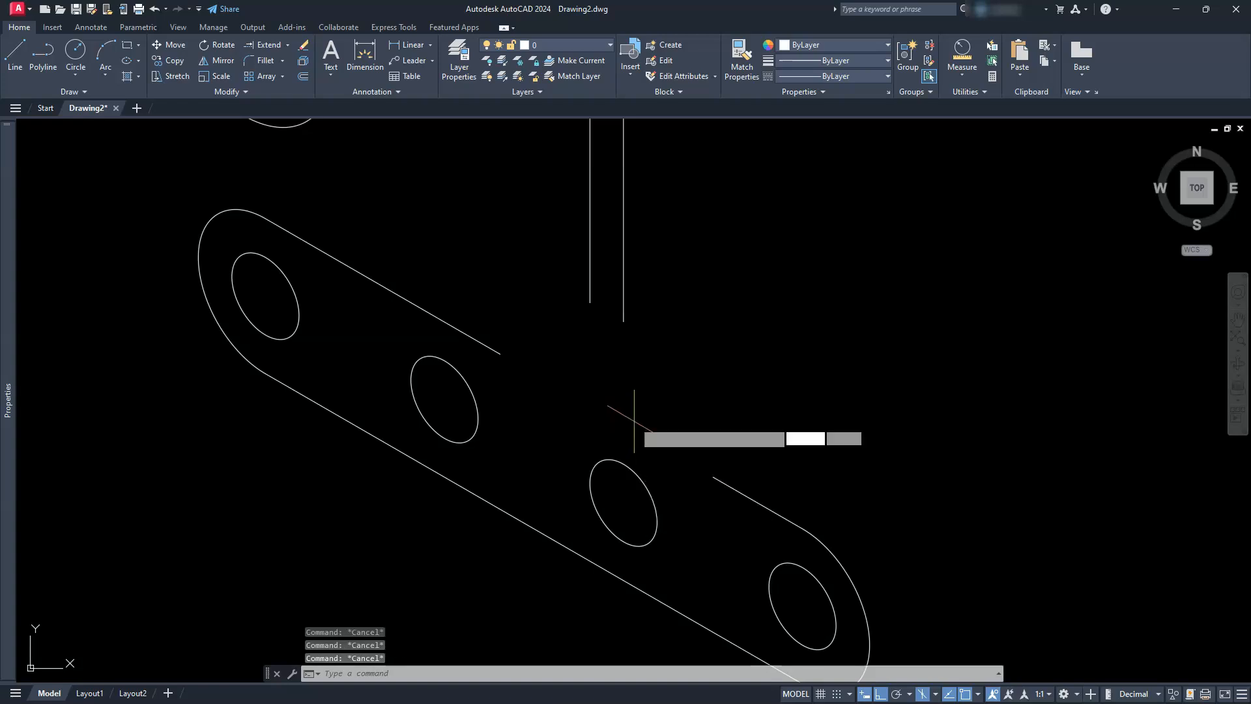
type("i")
key("Return")
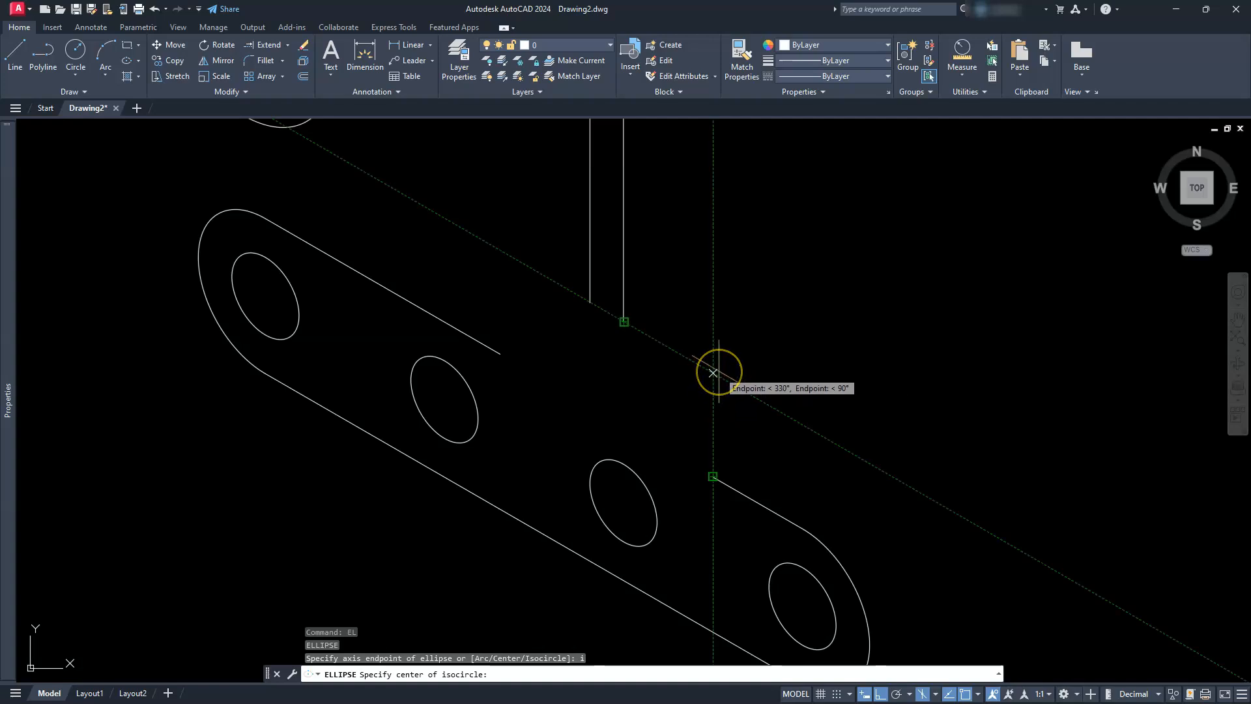
left_click(713, 373)
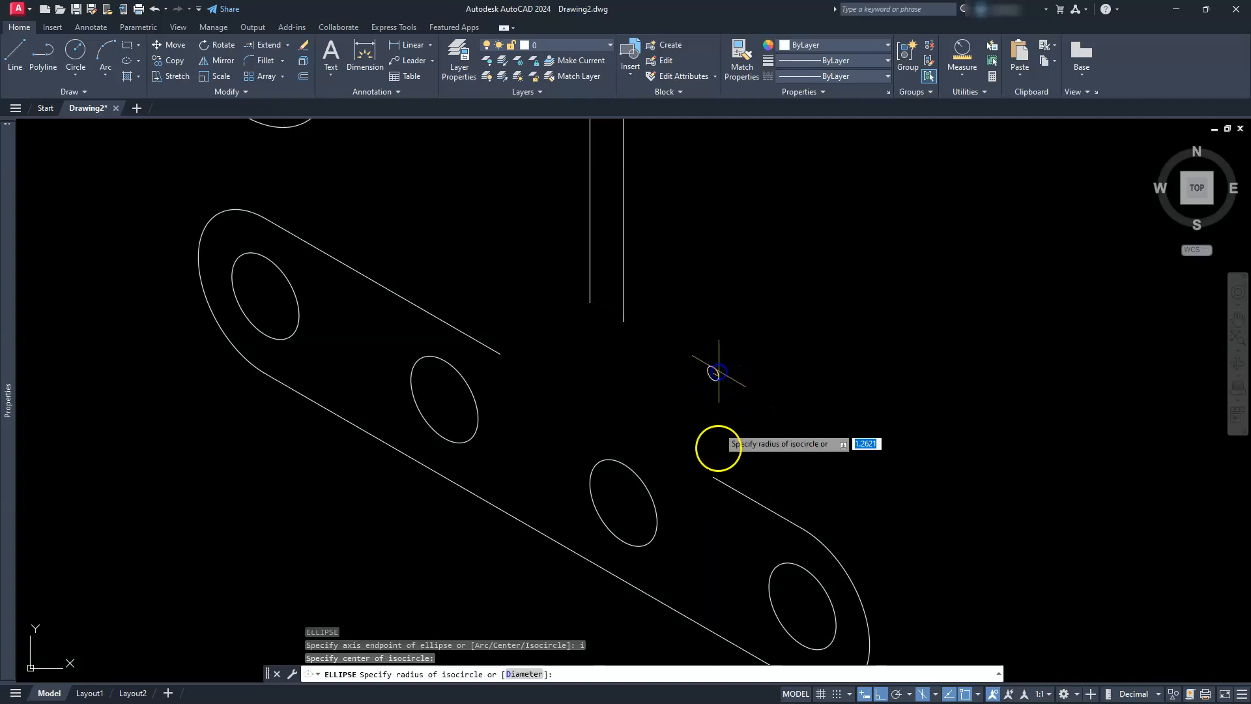
left_click(713, 476)
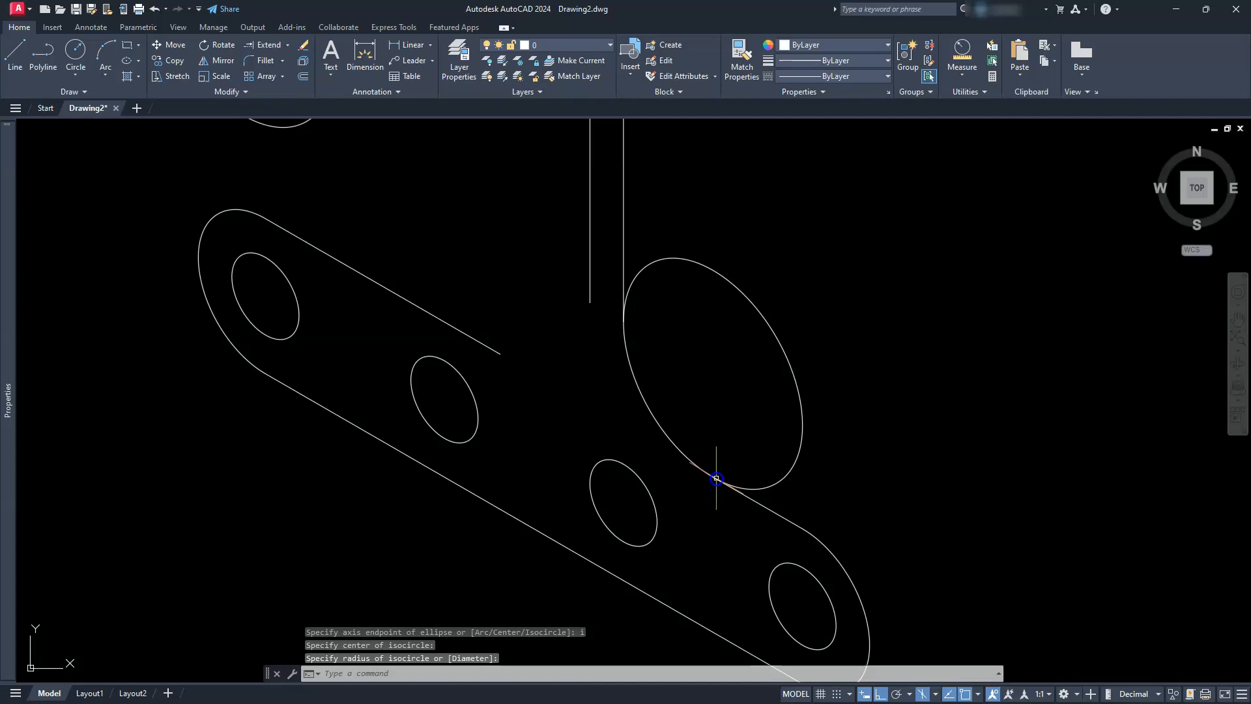
Draw a matching isocircle at the inner corner, centered on the aligned endpoints and tangent to the inner vertical line and bar edge.
middle_click_drag(619, 412, 755, 420)
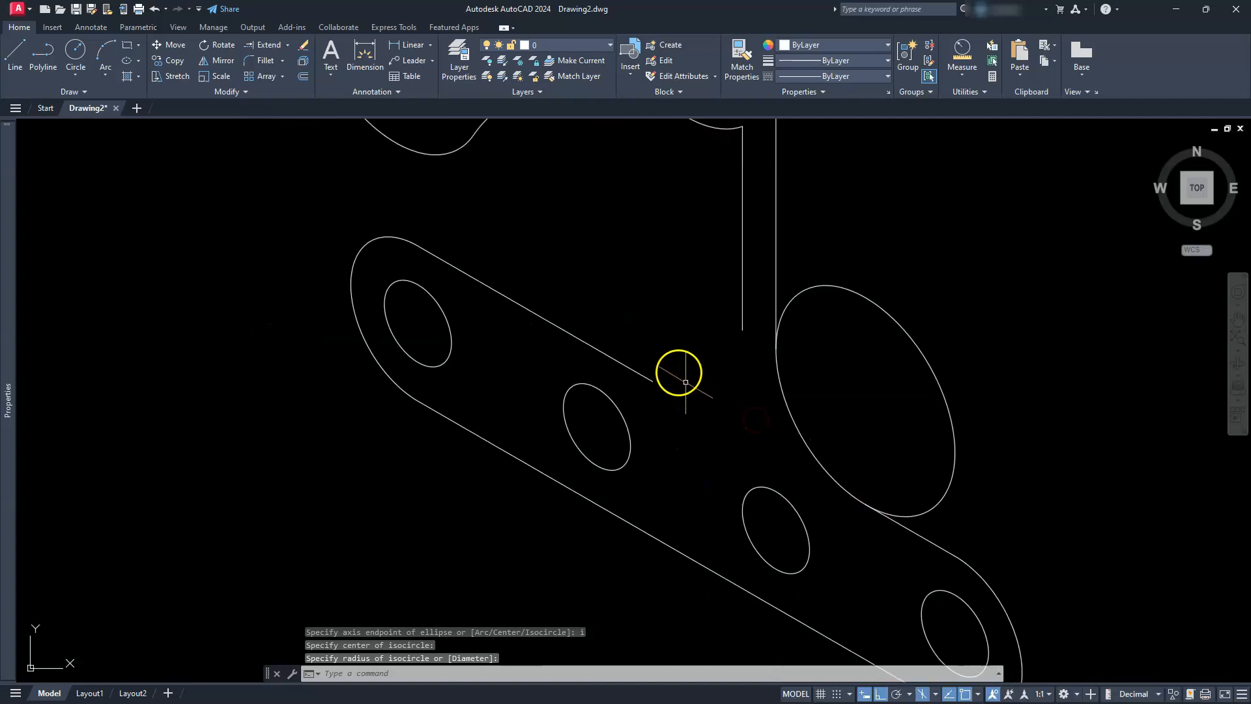
key("Return")
type("i")
key("Return")
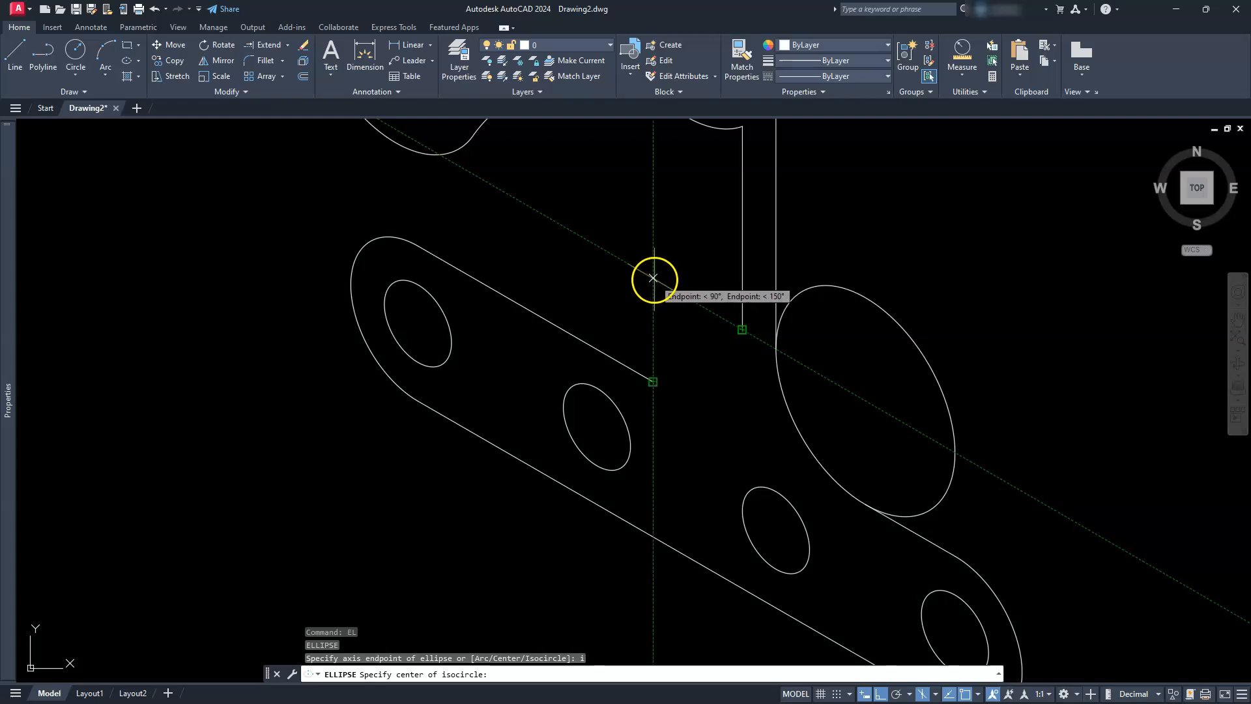
left_click(653, 279)
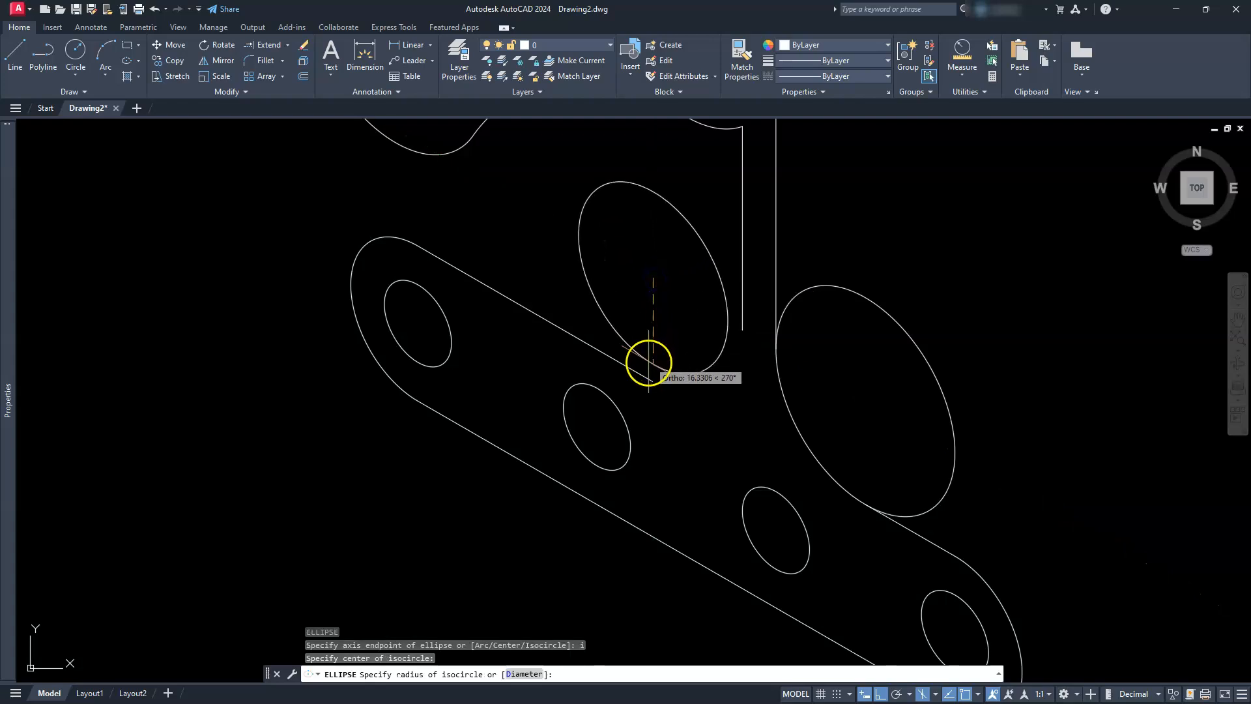
key("Escape")
key("Escape")
key("Escape")
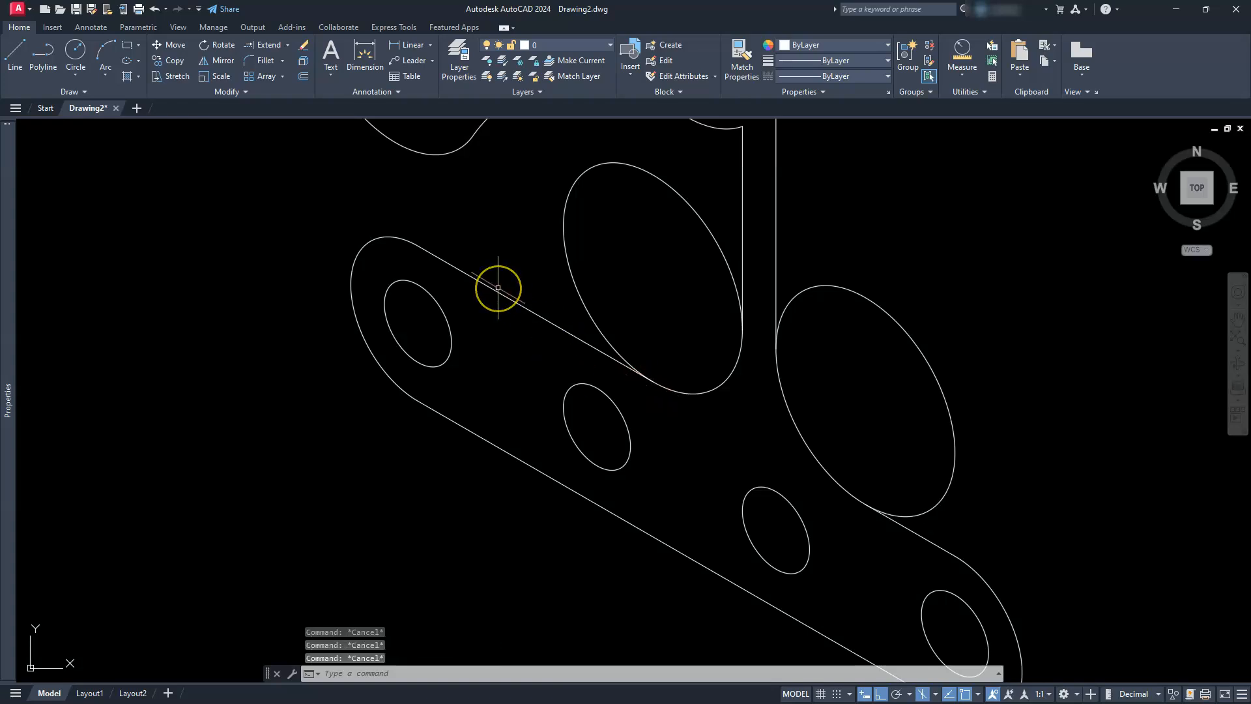
Trim both corner isocircles so only the arcs blending the vertical arm into the bar remain.
type("tr")
key("Return")
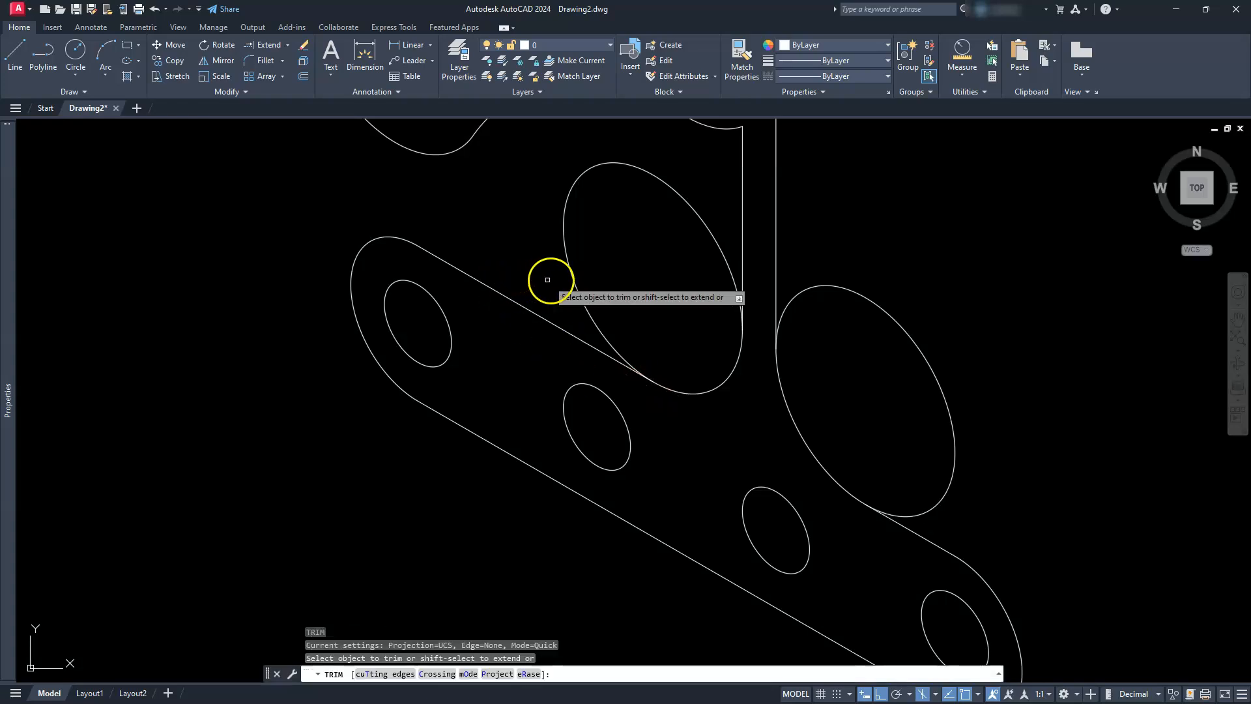
left_click(581, 306)
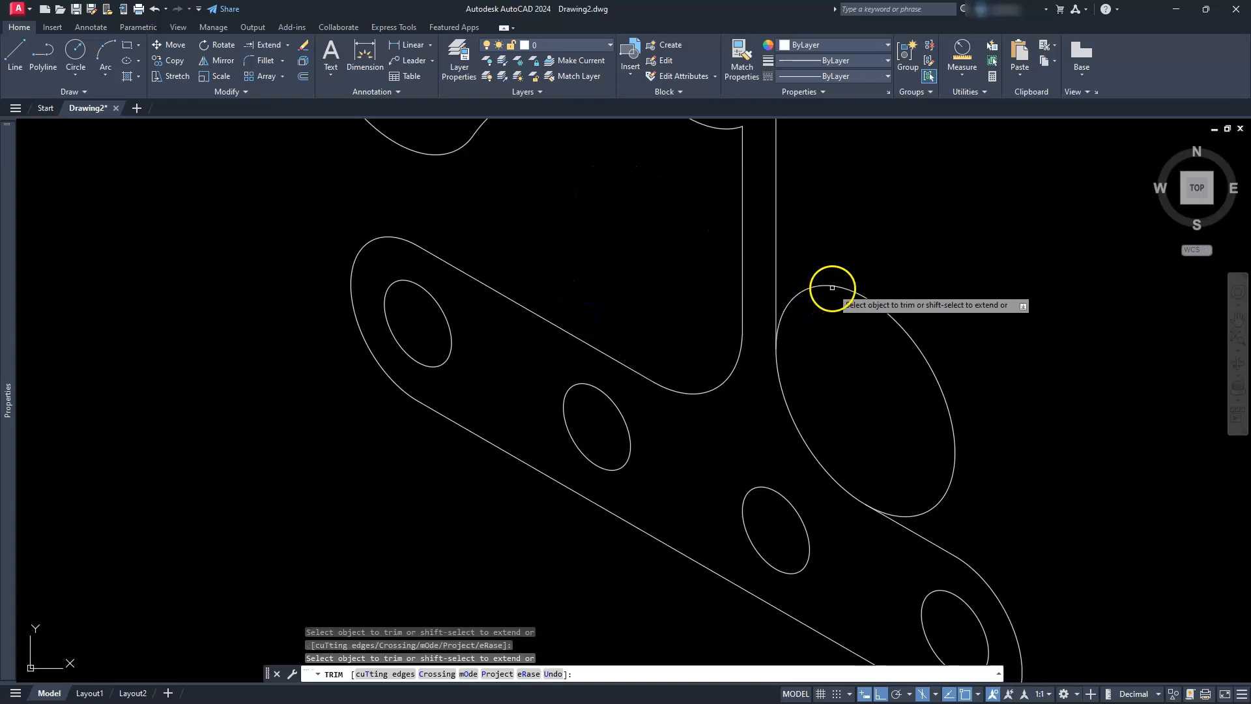
key("Escape")
scroll(837, 303, "down", 4)
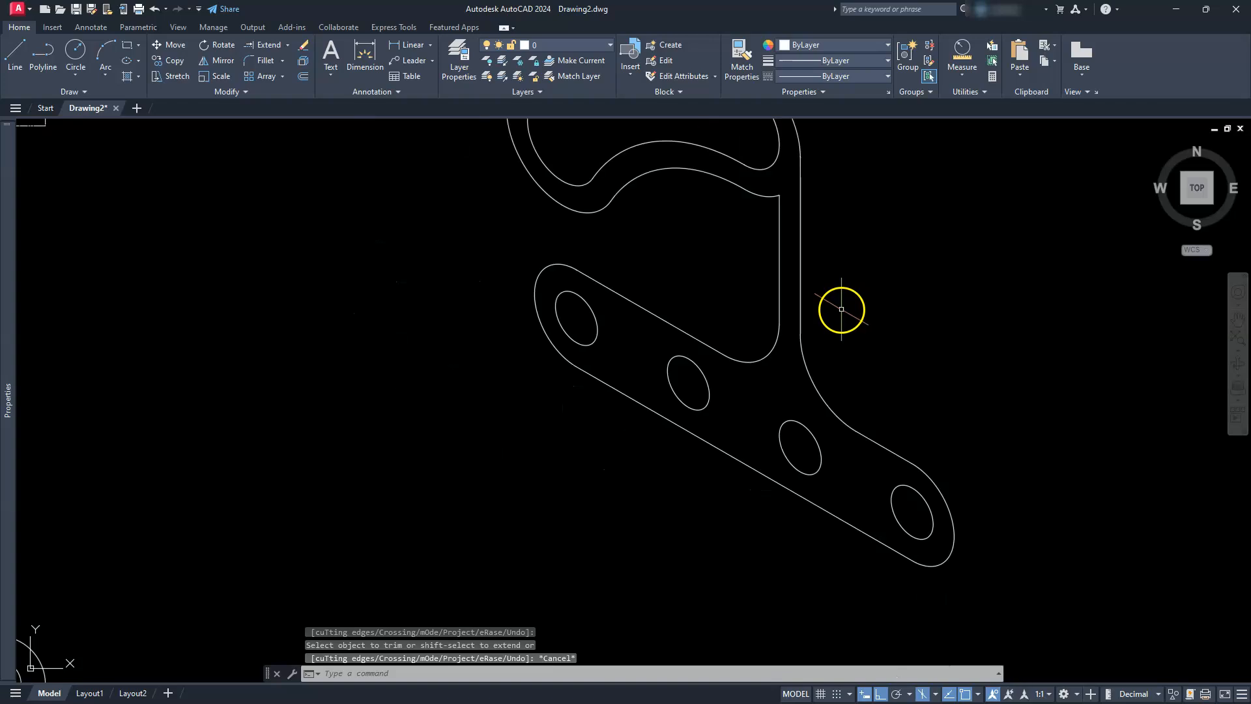
middle_click_drag(837, 313, 747, 370)
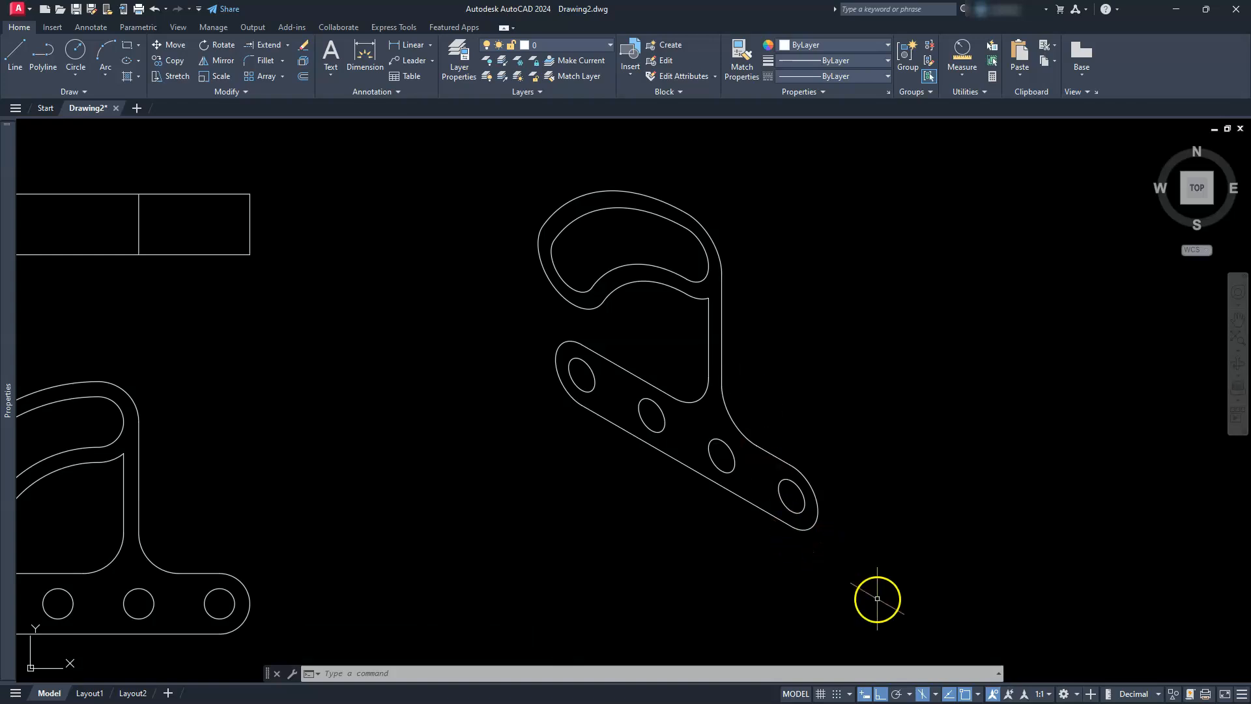
Switch to the right isoplane and copy the bracket's outer outline, without the holes, slot and bar's lower edge, 30 units along the receding axis.
left_click(934, 696)
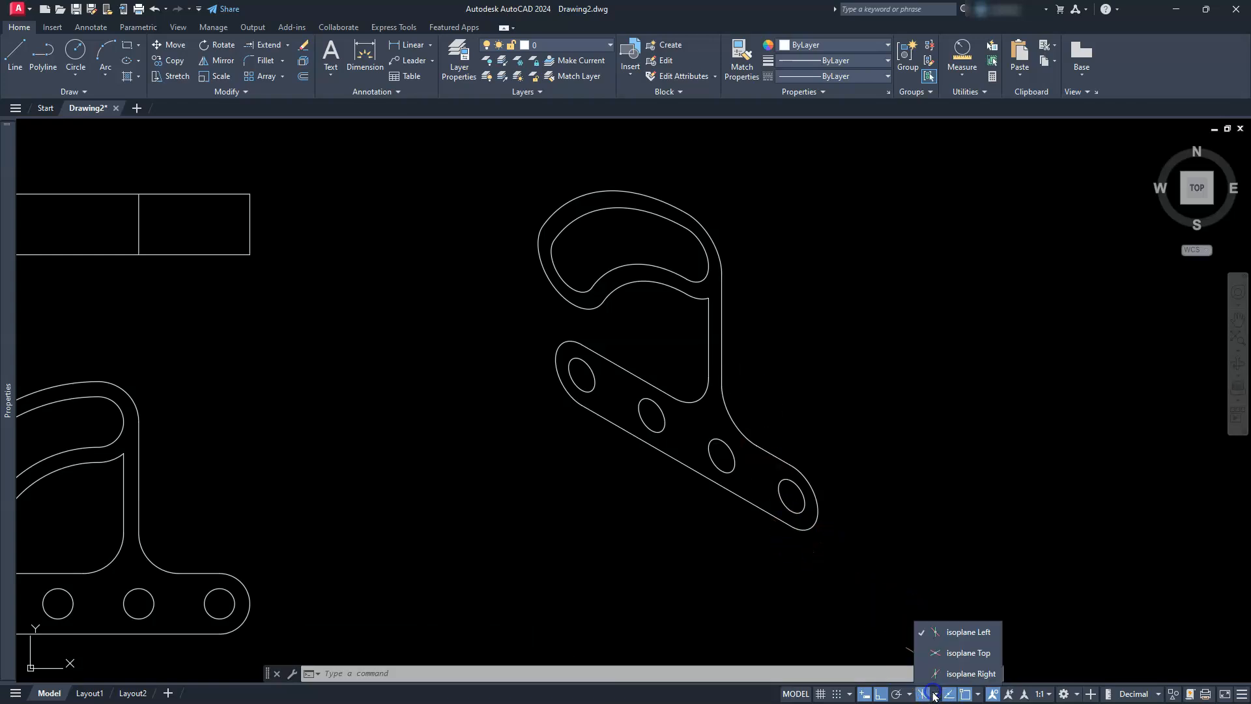
left_click(949, 673)
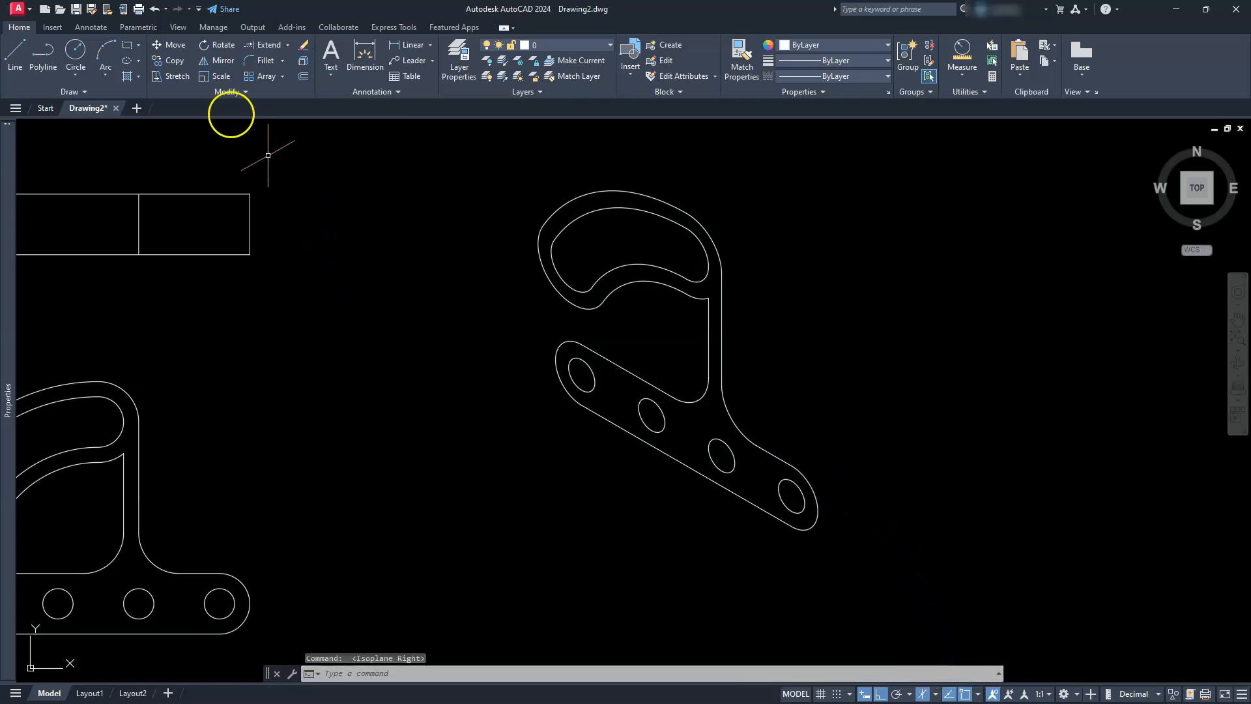
left_click(173, 61)
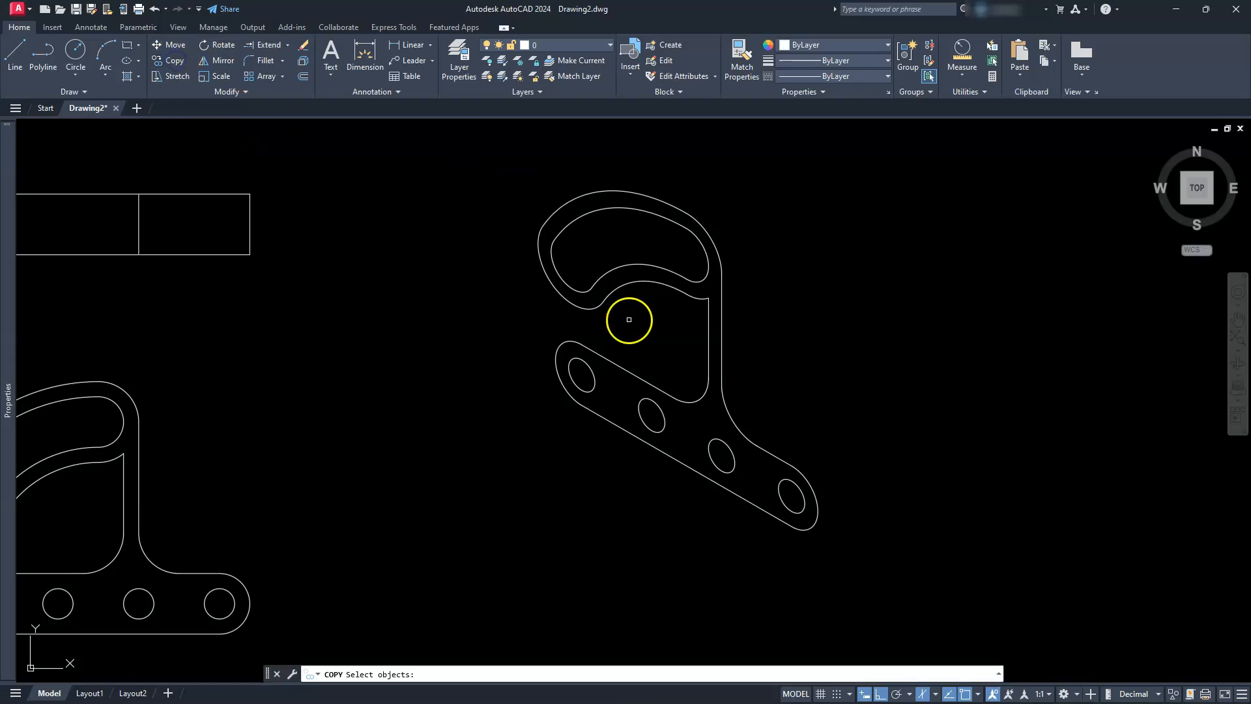
left_click(619, 367)
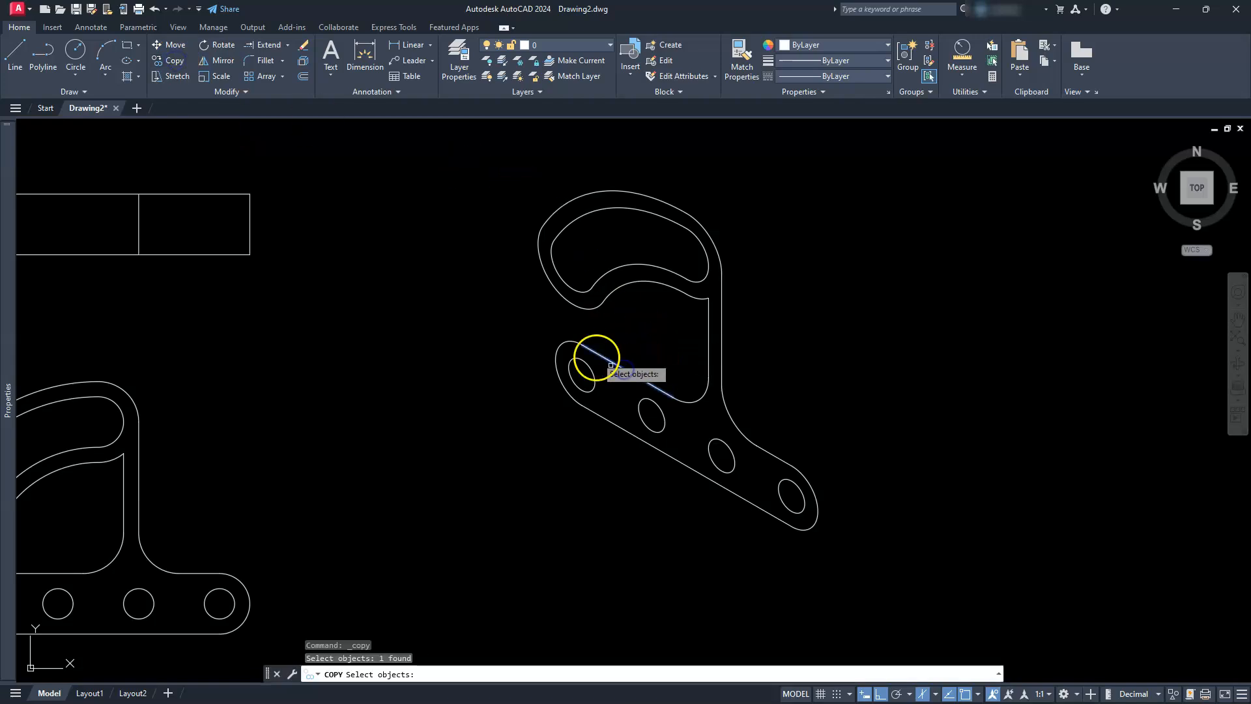
left_click(570, 341)
left_click(737, 374)
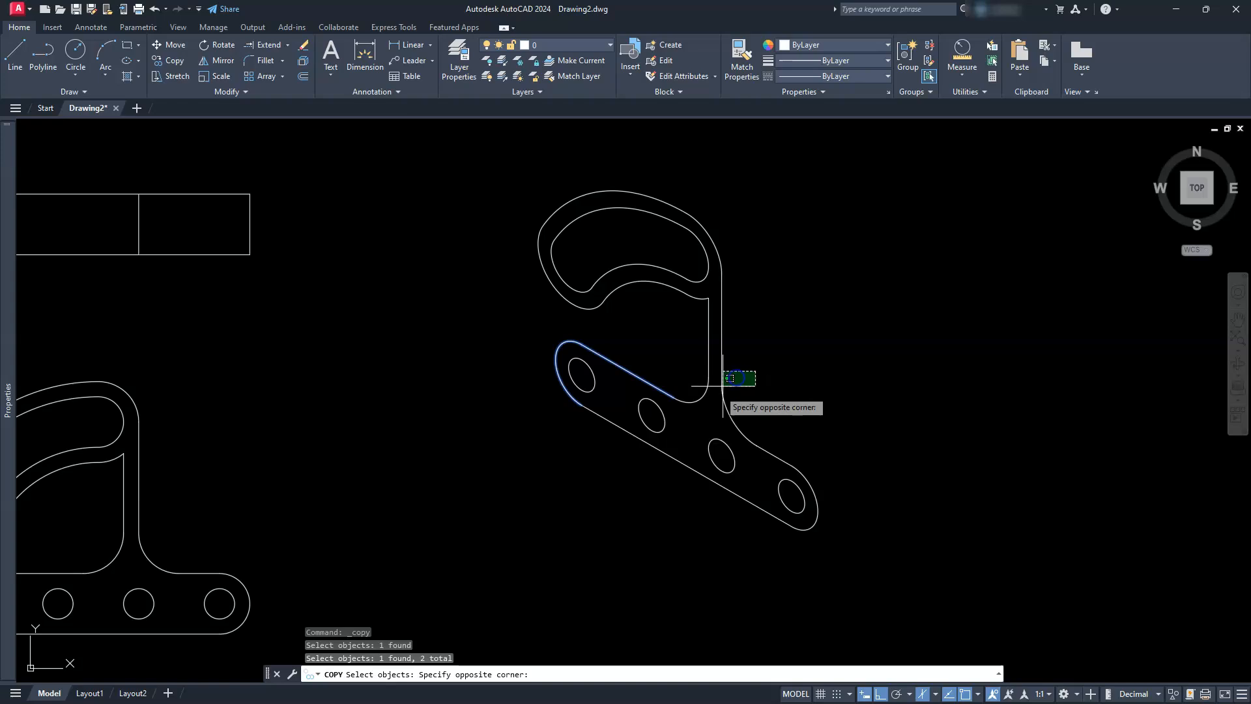
left_click(701, 402)
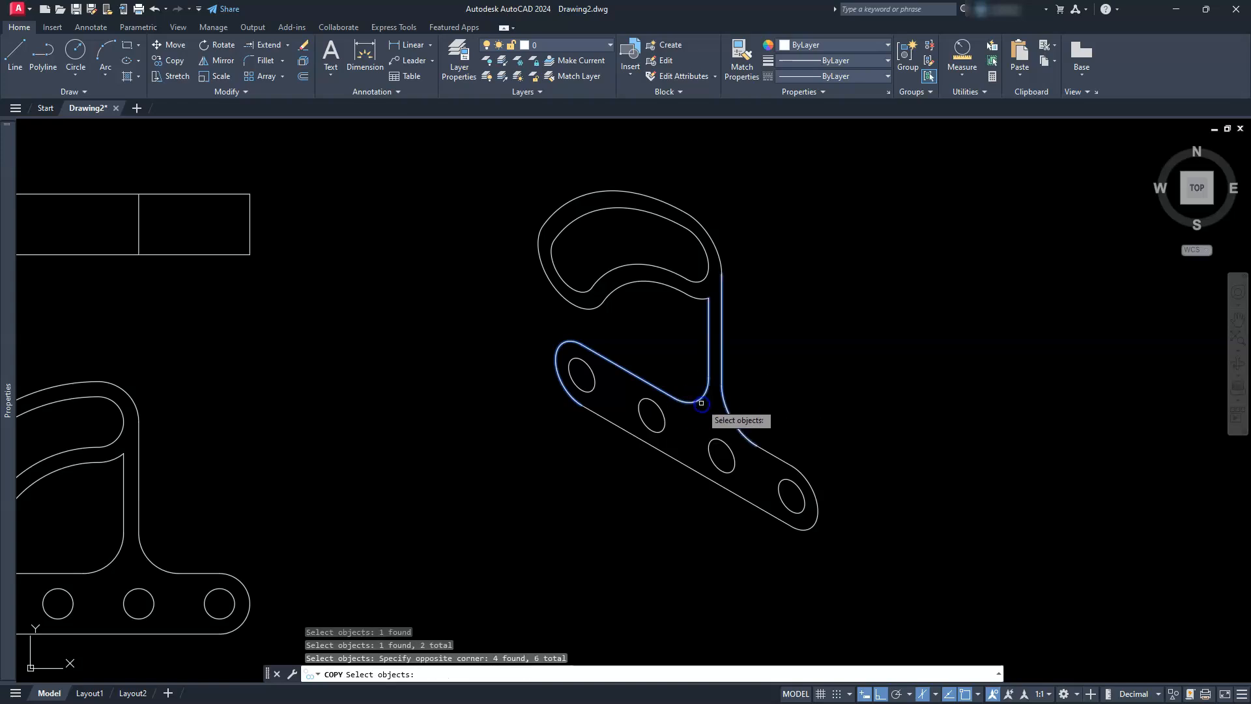
left_click(805, 475)
left_click(779, 458)
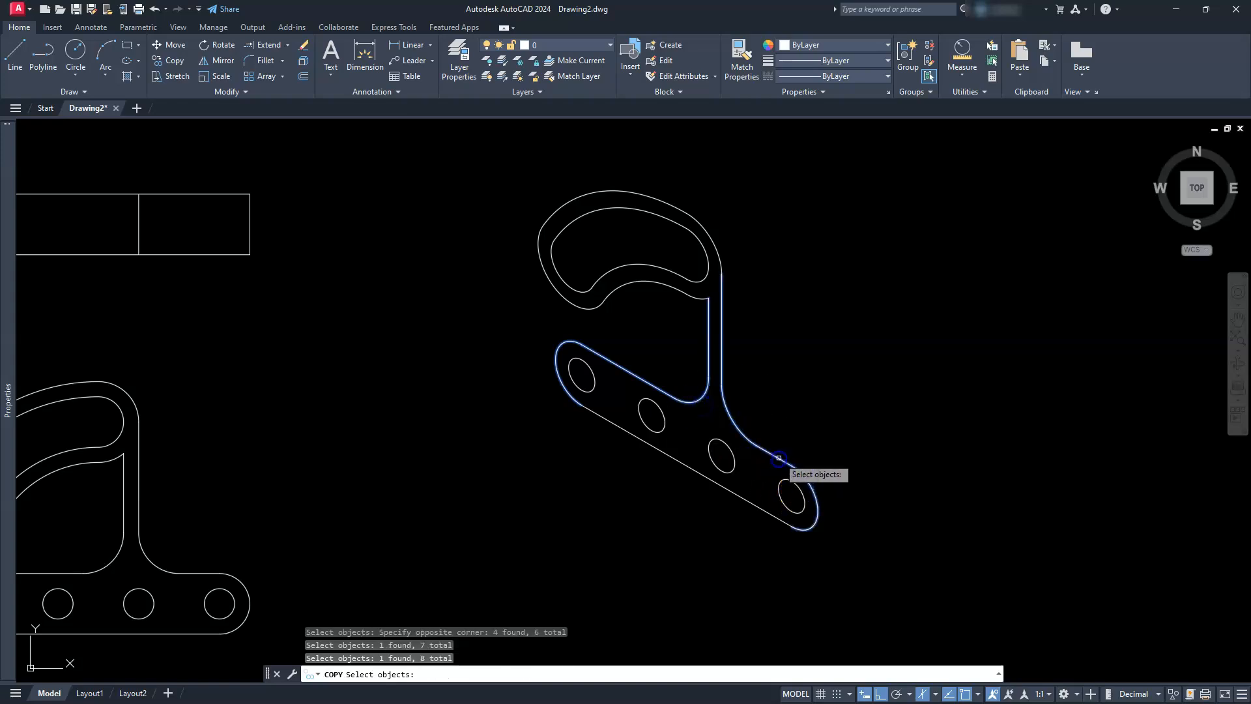
left_click(688, 294)
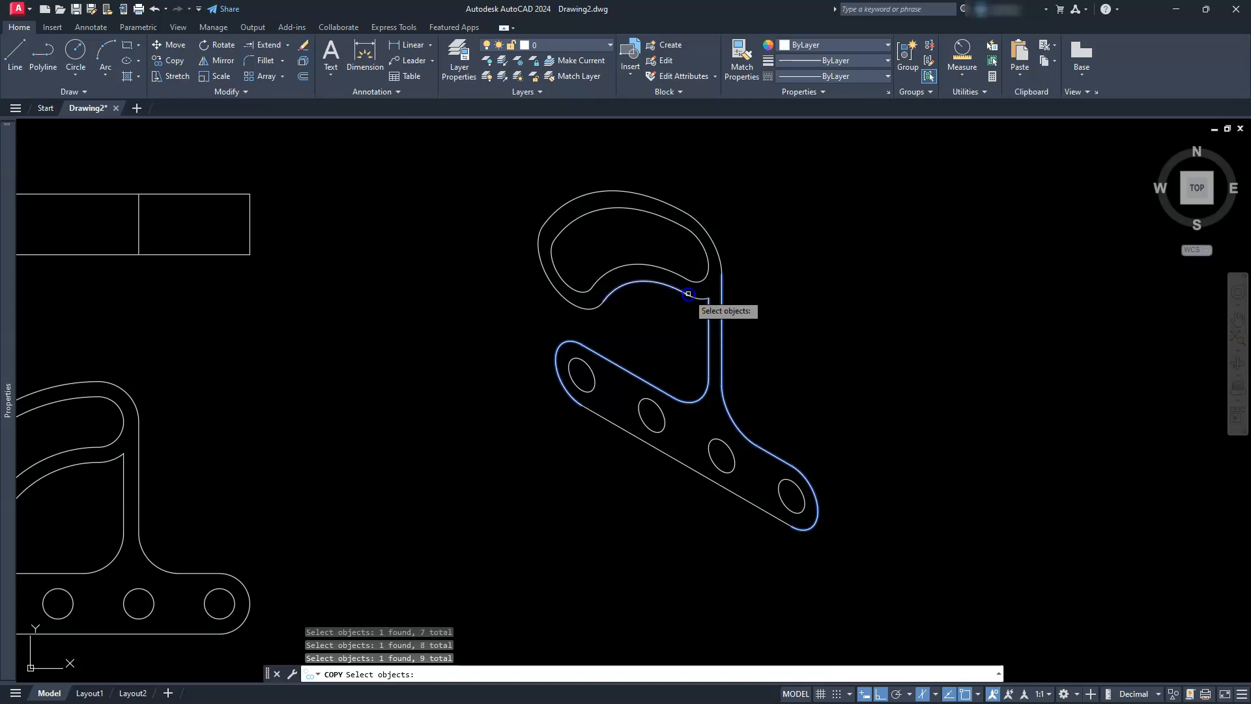
left_click(694, 216)
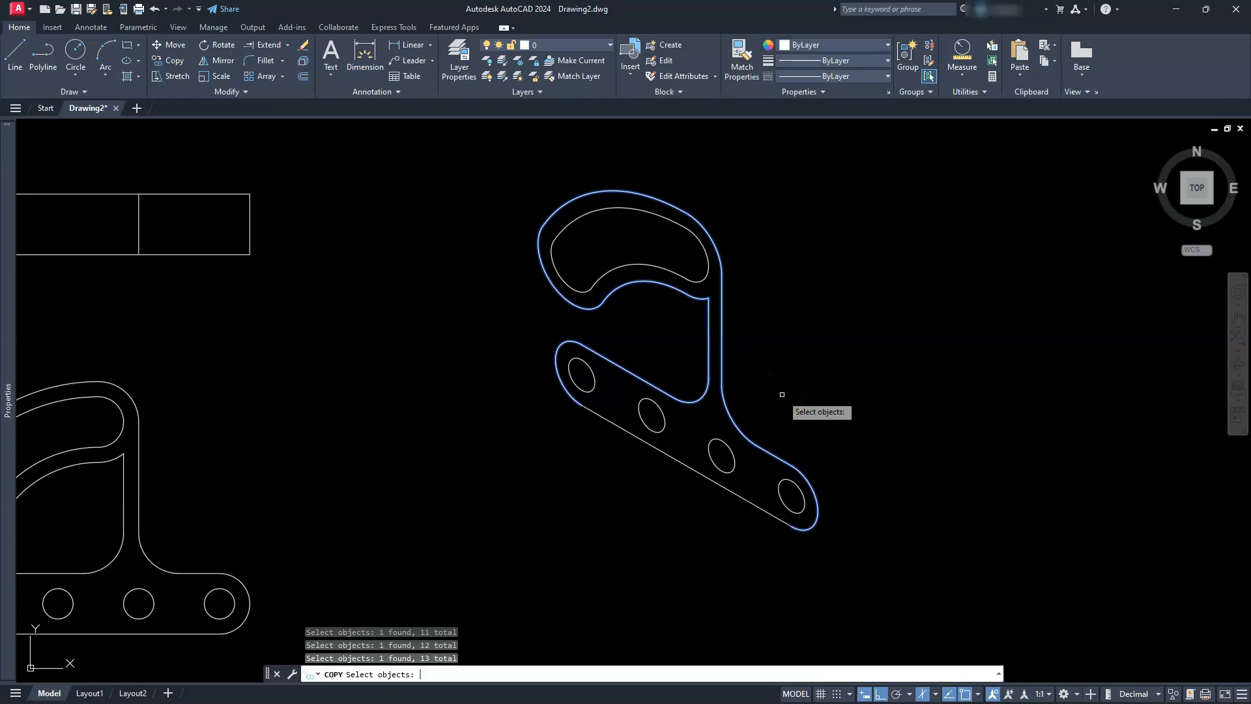
key("Return")
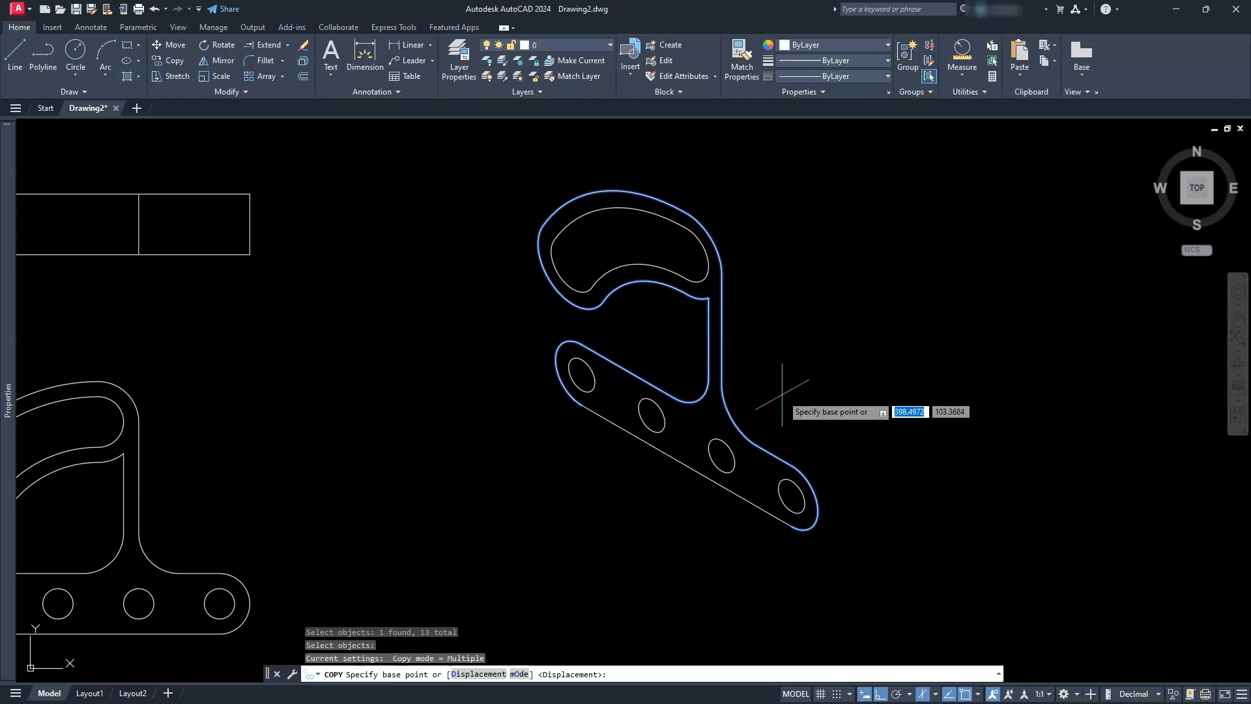
left_click(797, 394)
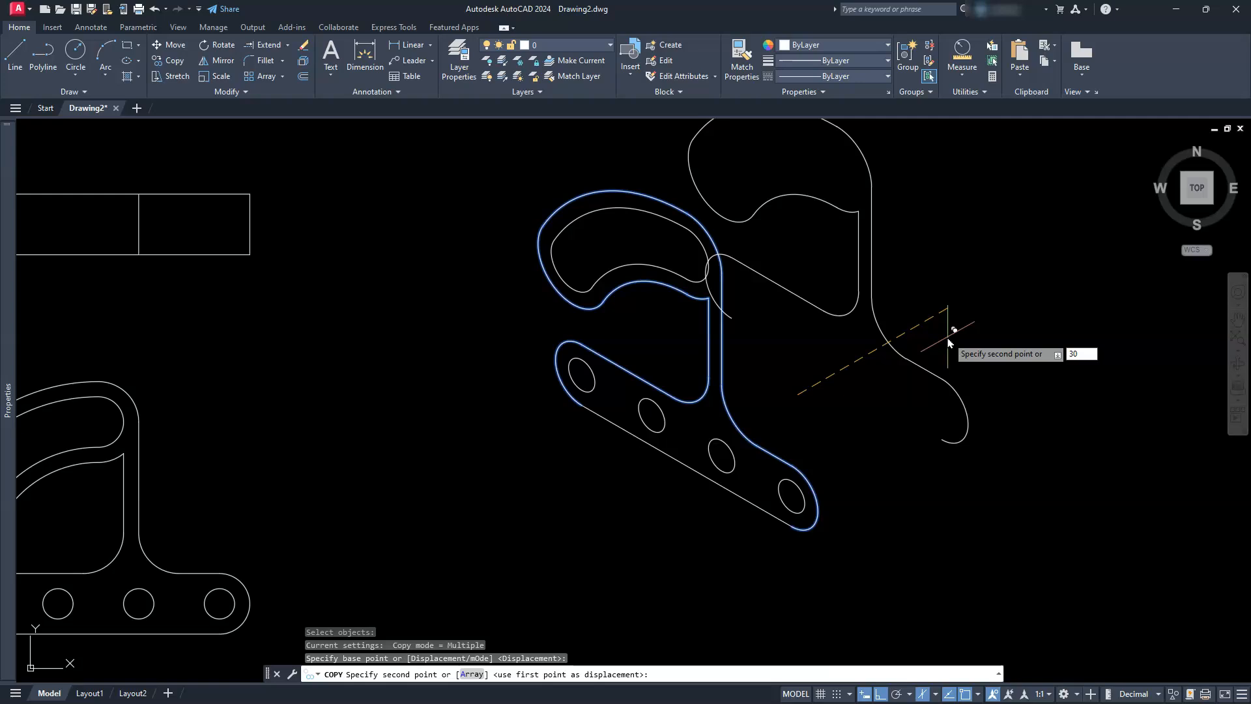
type("30")
key("Return")
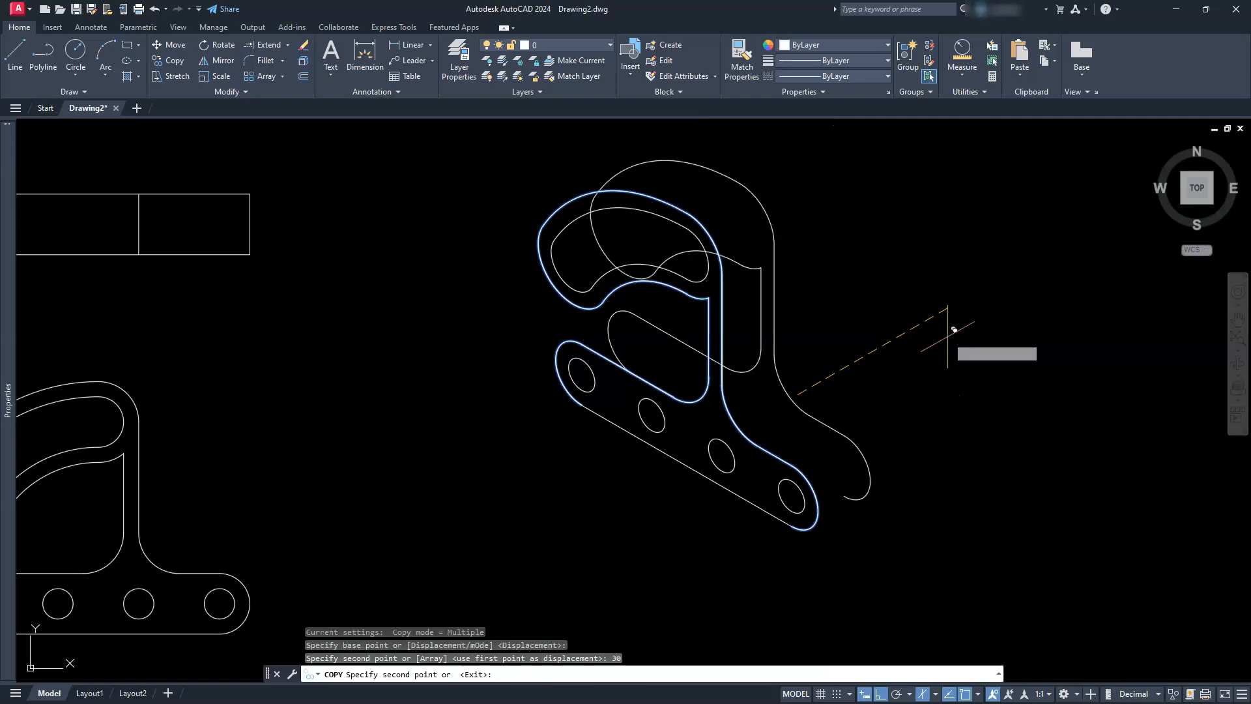
key("Escape")
key("Escape")
key("Escape")
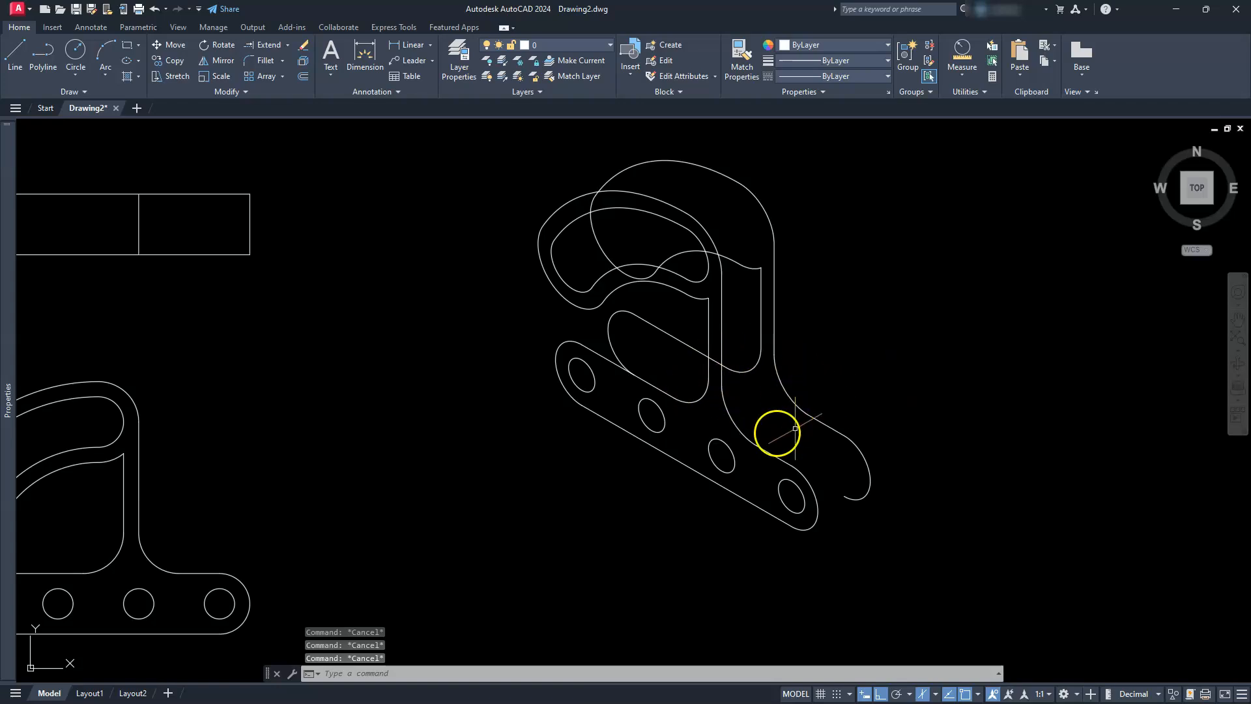
Draw a line connecting the front and rear end arcs at the bar's lower-right end, following the 30° receding direction.
left_click(687, 341)
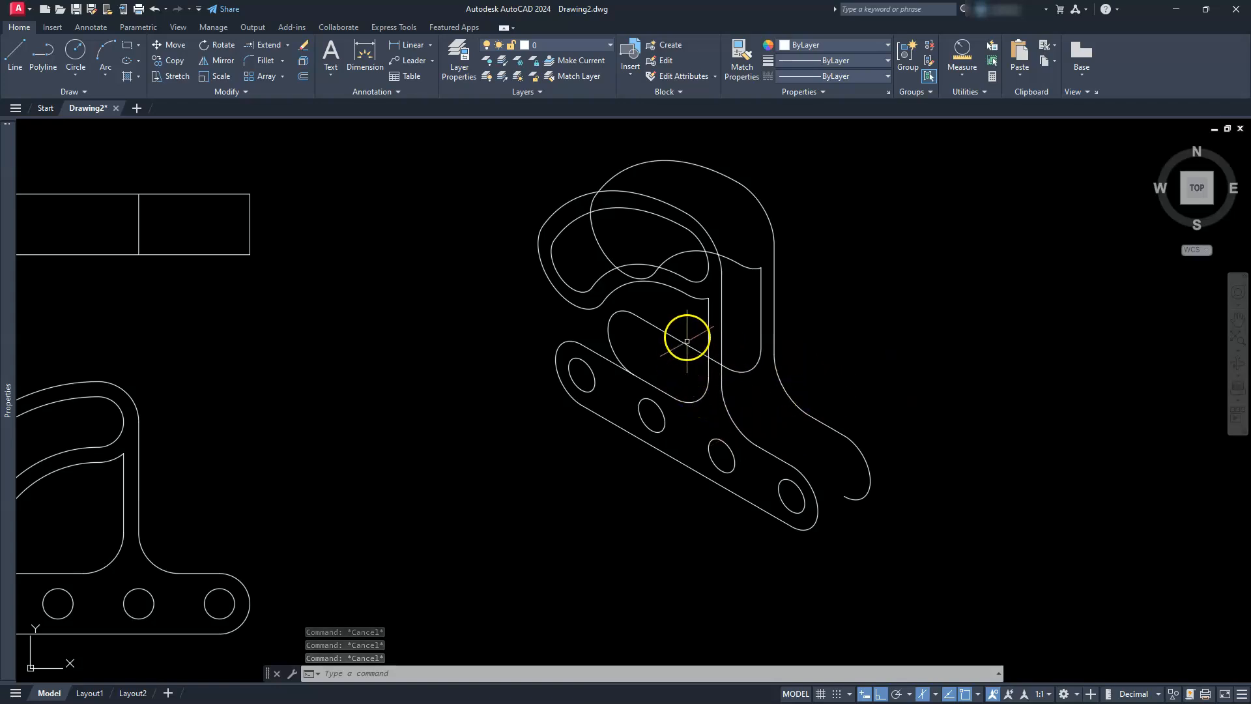
scroll(754, 440, "up", 4)
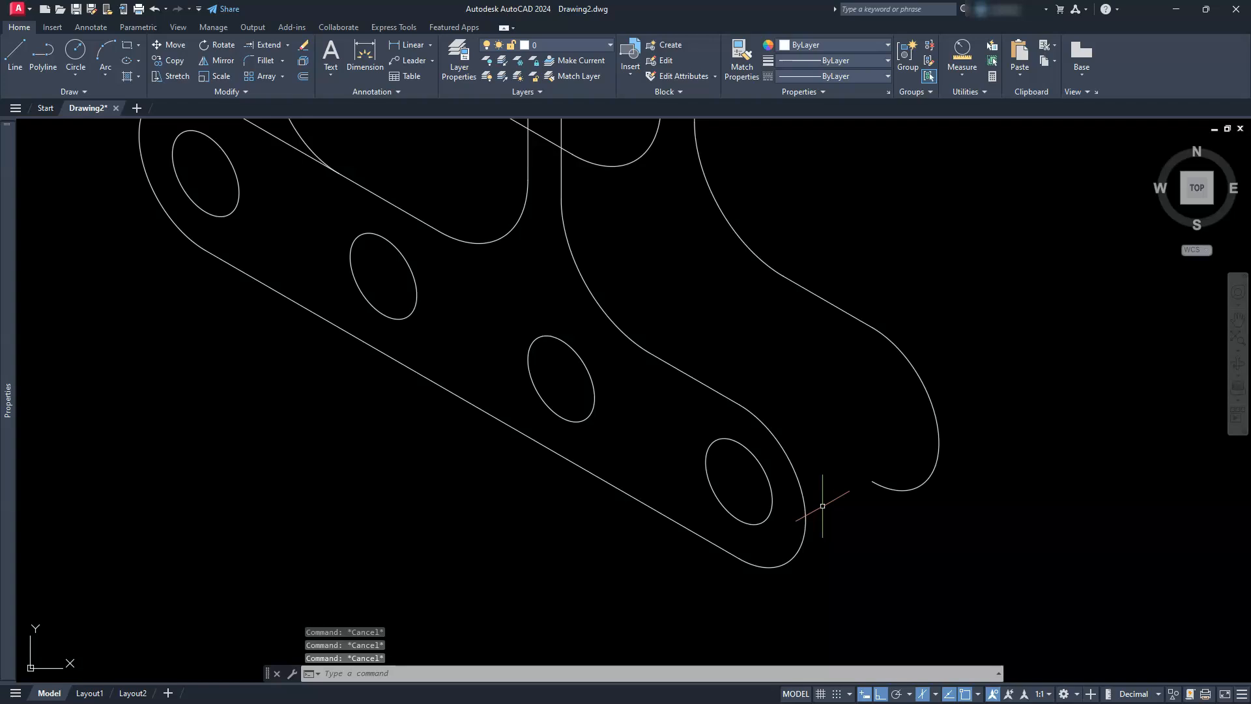
type("l")
key("Return")
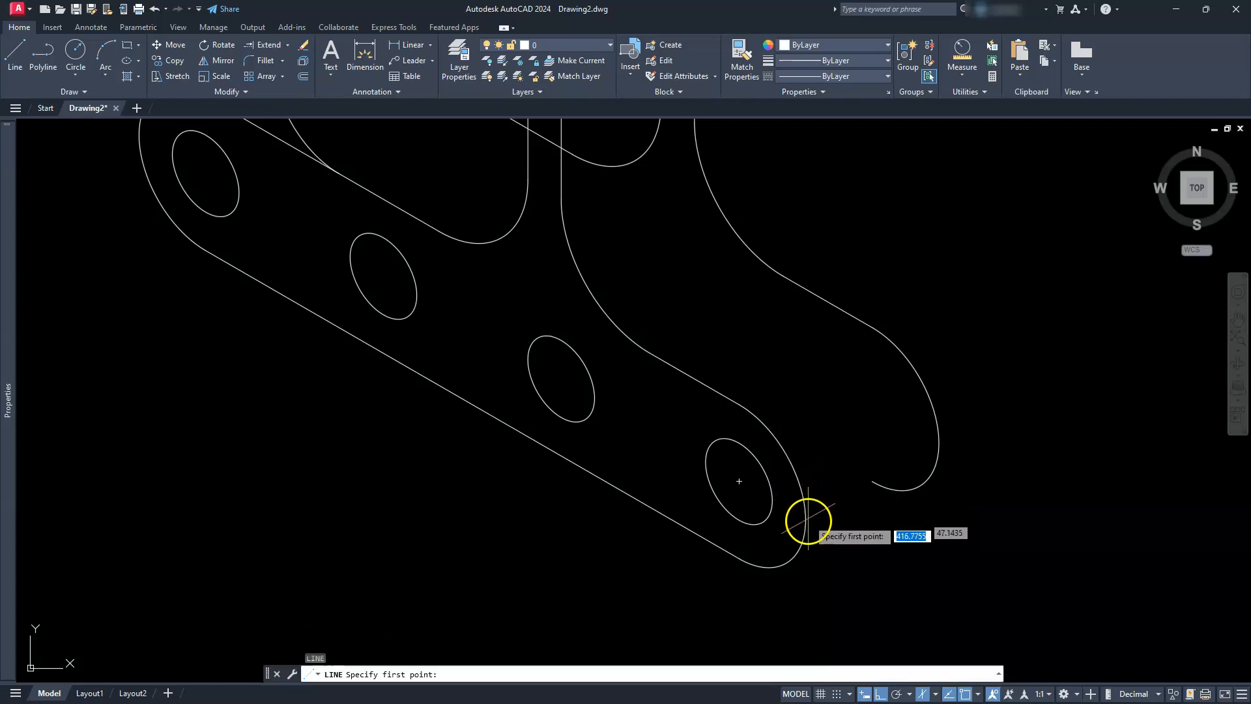
left_click(785, 562)
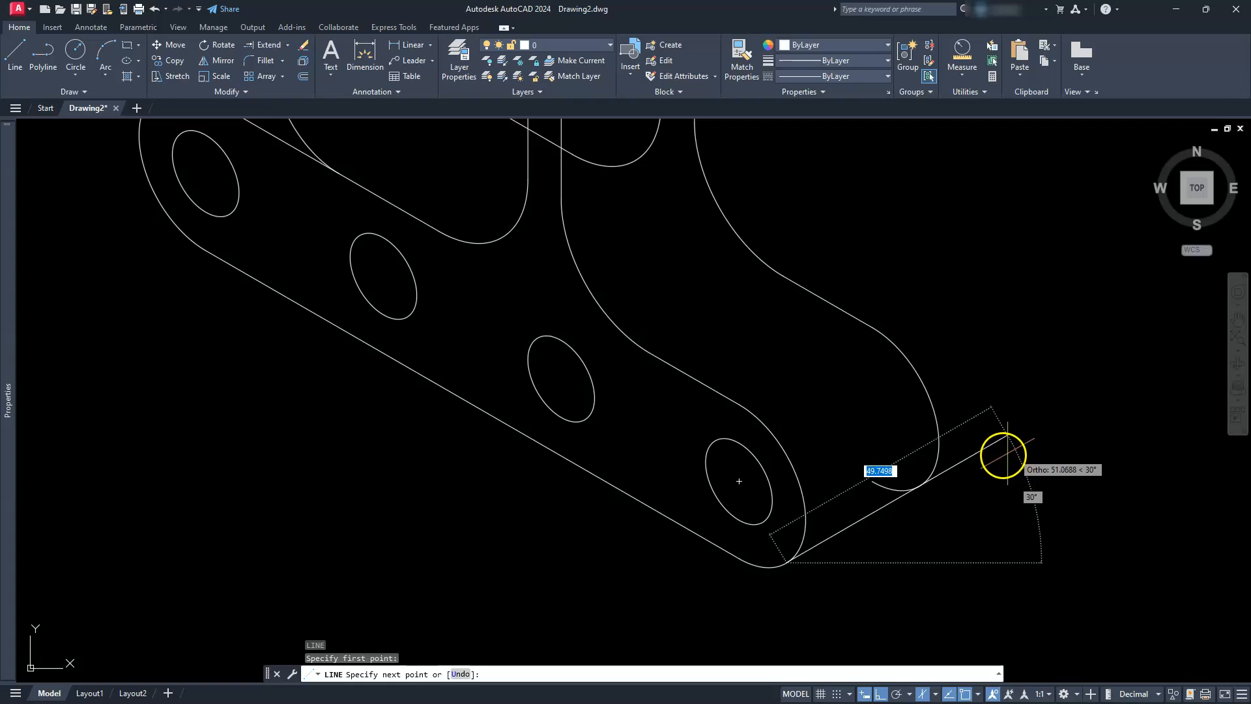
left_click(921, 483)
key("Escape")
key("Escape")
key("Escape")
key("Escape")
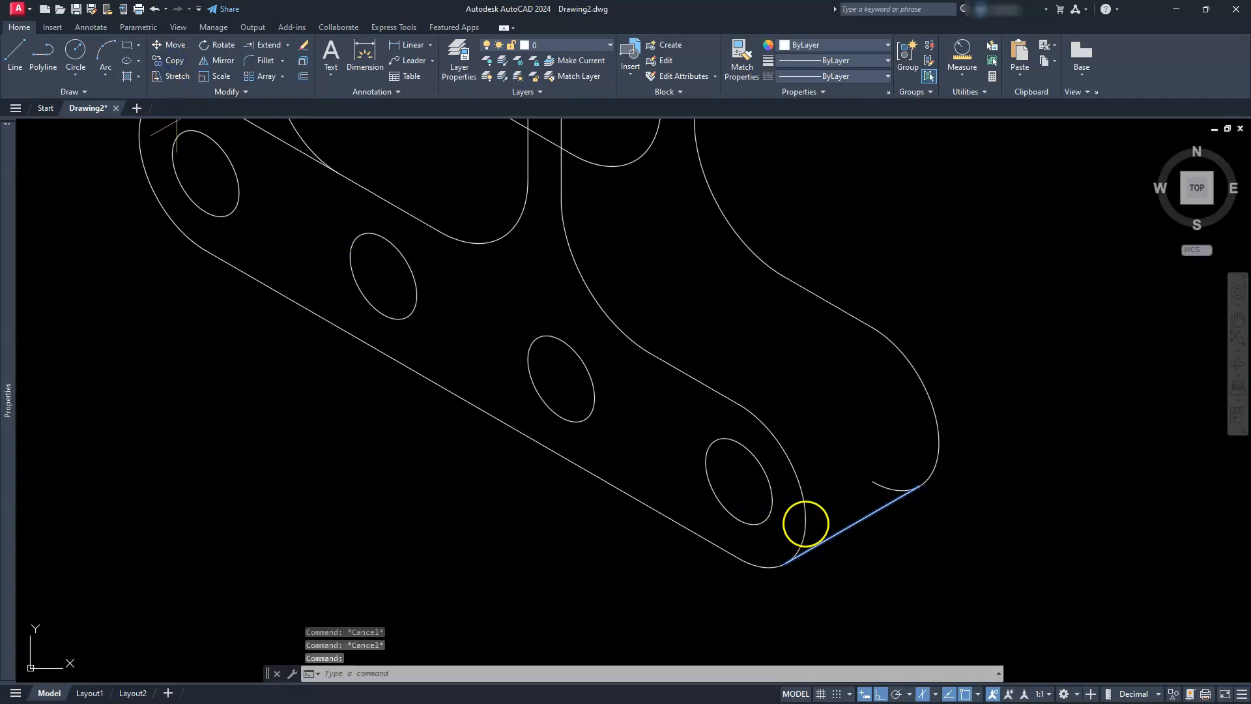
Copy the connecting line to the top endpoint of the bar's right end arc and to both endpoints of the outer corner arc.
left_click(788, 561)
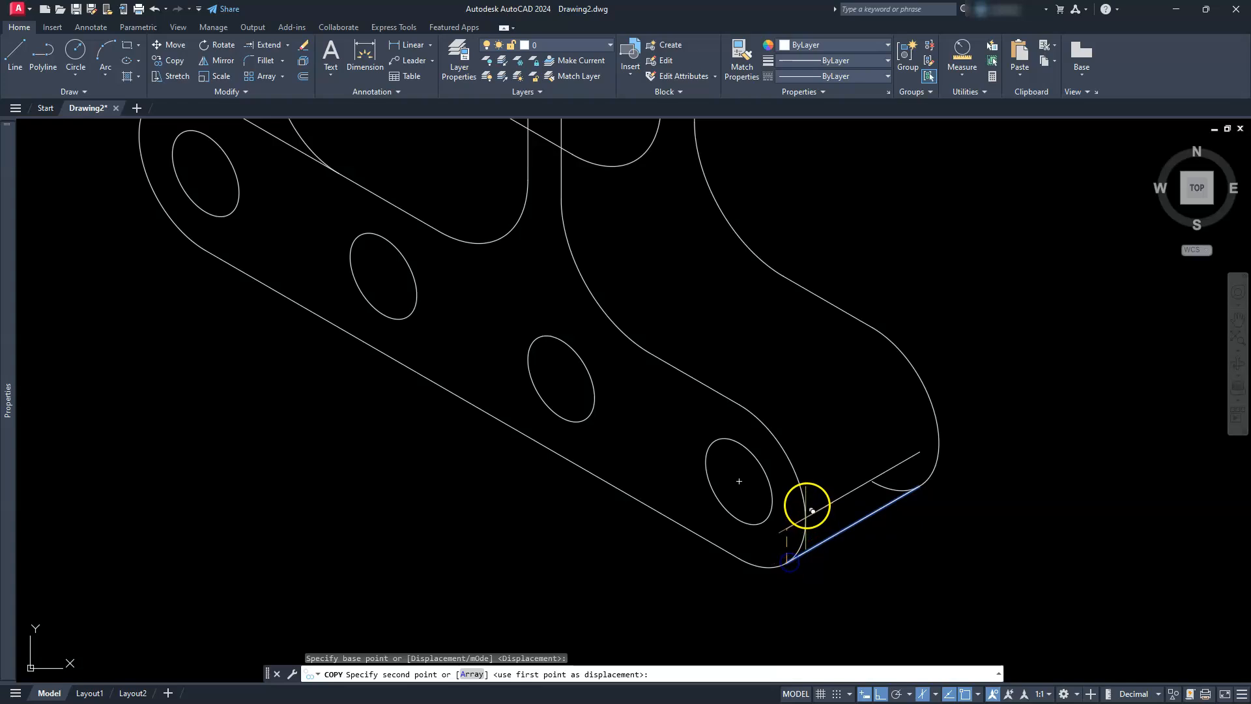
left_click(779, 424)
middle_click_drag(781, 426, 912, 570)
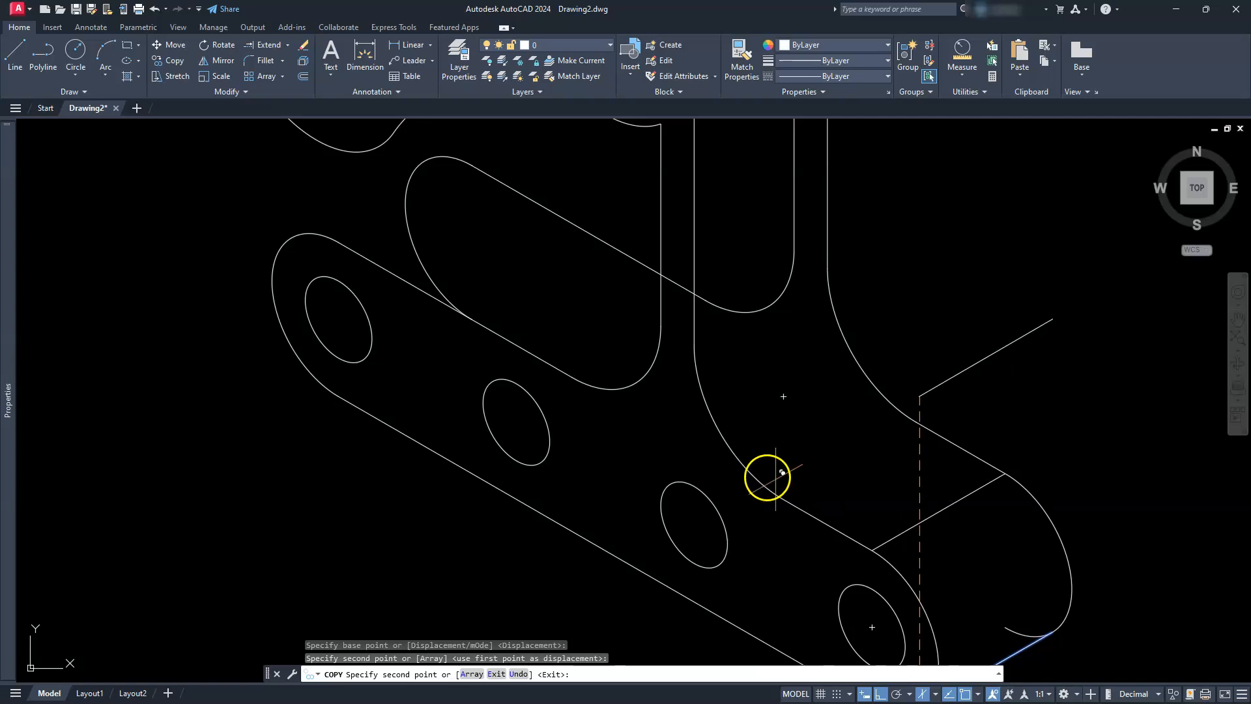
left_click(771, 470)
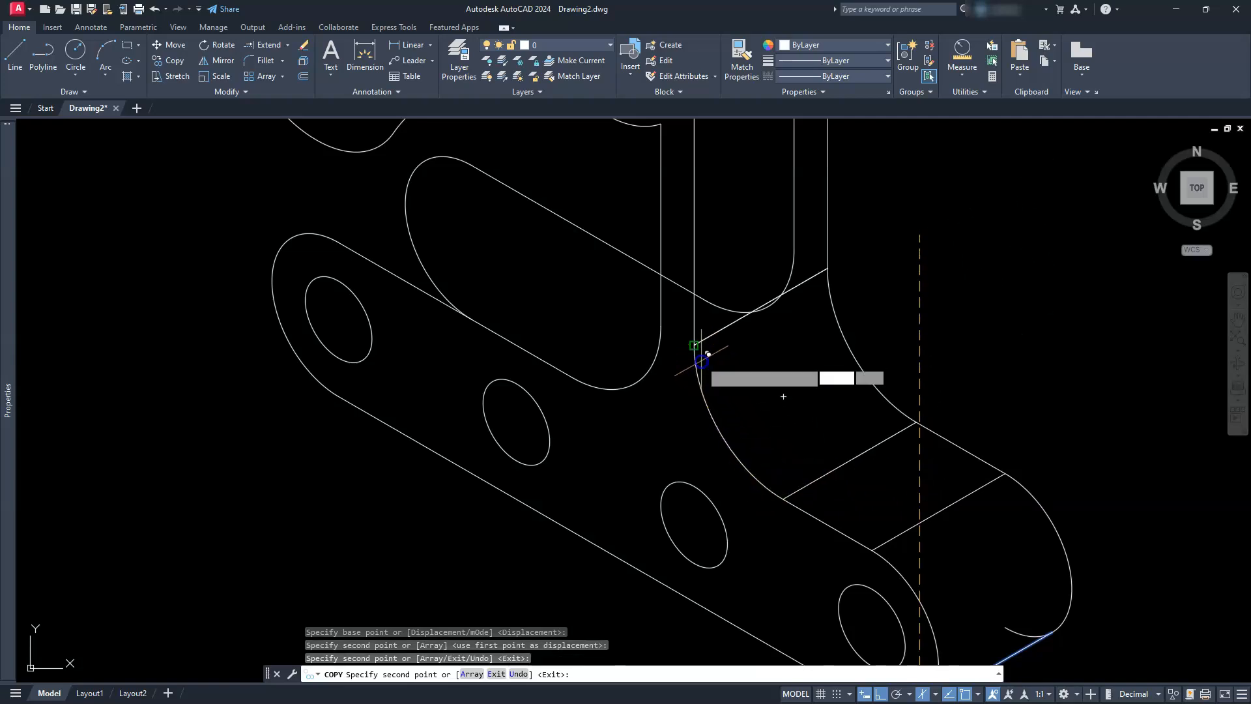
left_click(701, 361)
Place further copies of the connecting line at the bar's left end arc, its upper edge's start and the inner corner arc's lower endpoint.
mouse_move(719, 454)
middle_mouse_down()
mouse_move(858, 558)
mouse_move(908, 566)
middle_mouse_up()
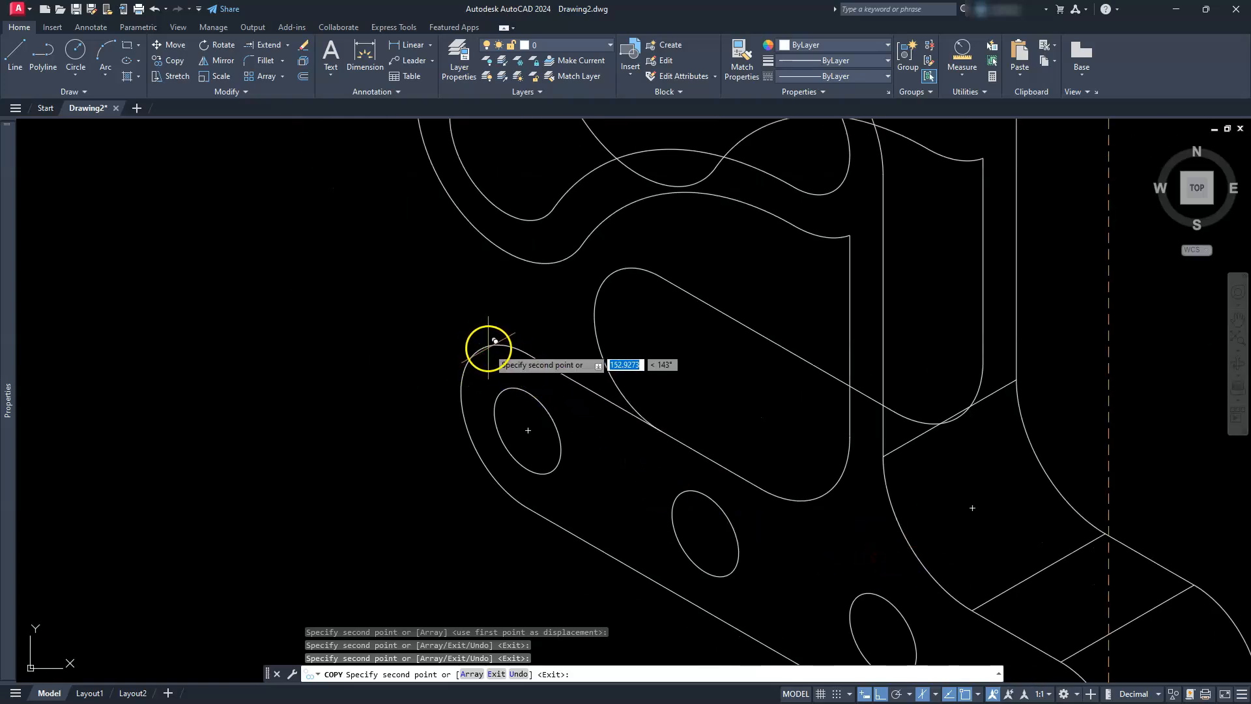
left_click(494, 340)
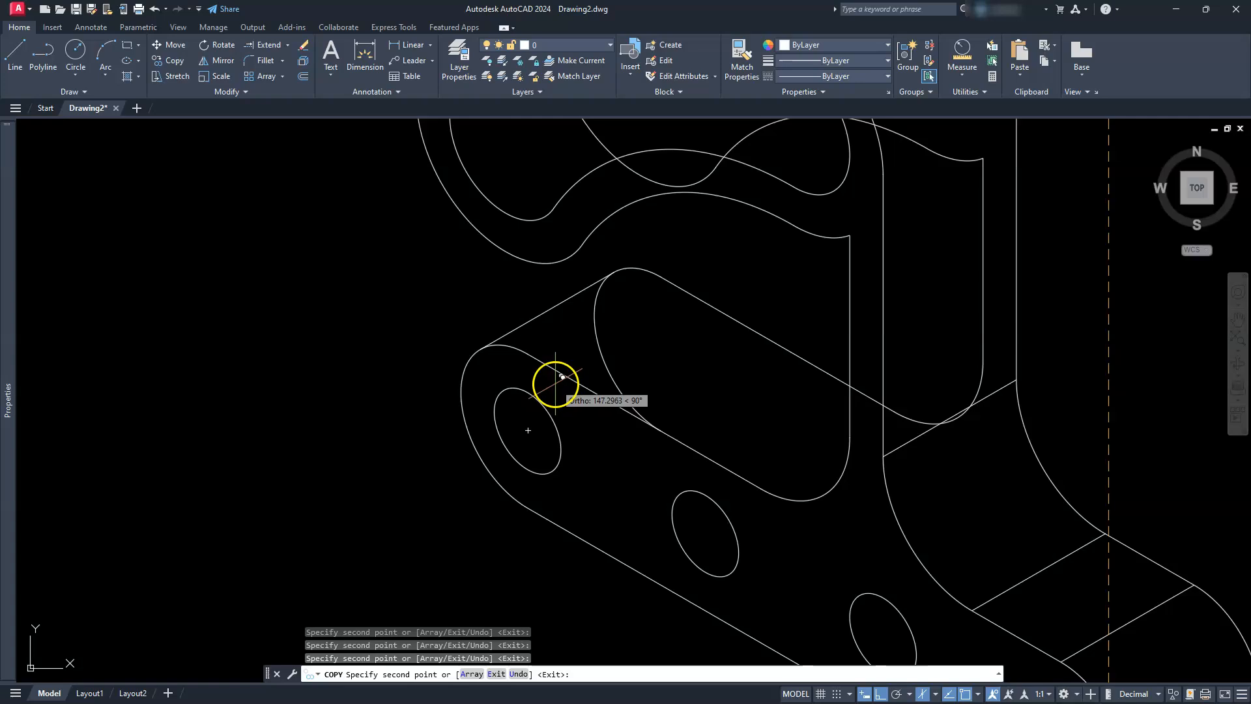
left_click(564, 367)
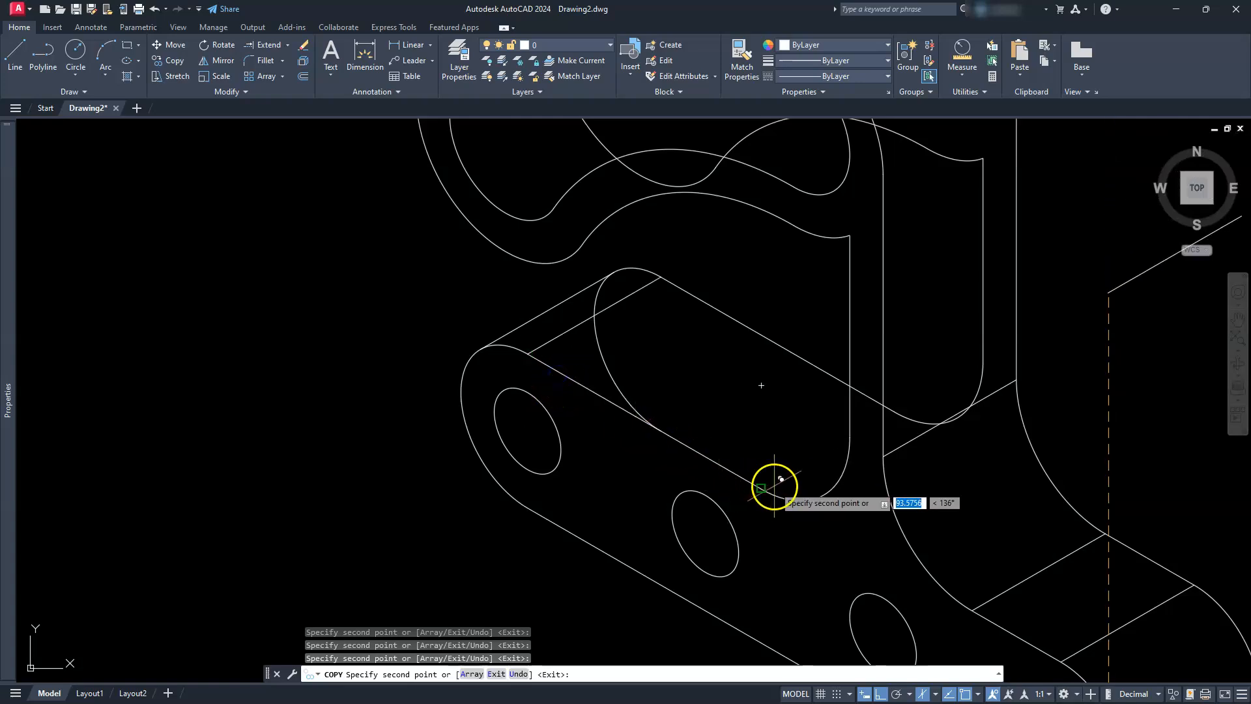
key("Escape")
key("Escape")
key("Escape")
Trim the hidden portions of the rear end arcs at both ends of the bar.
scroll(768, 490, "down", 2)
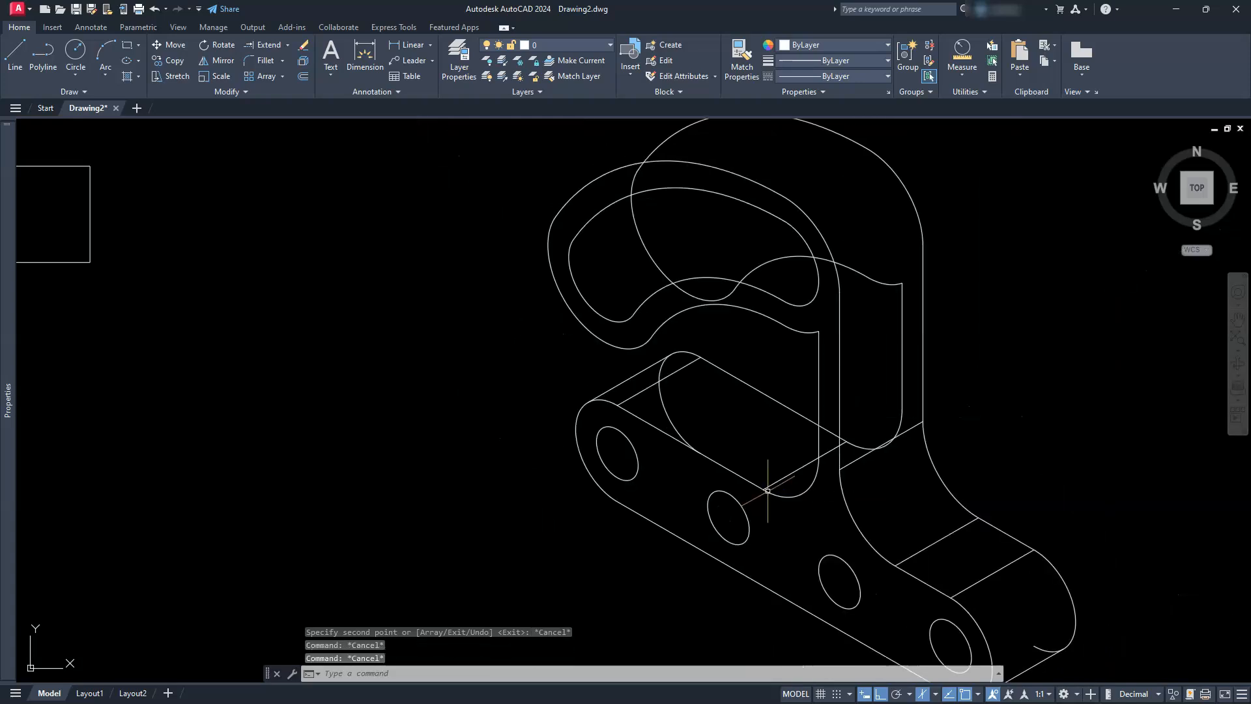
middle_click_drag(870, 436, 852, 432)
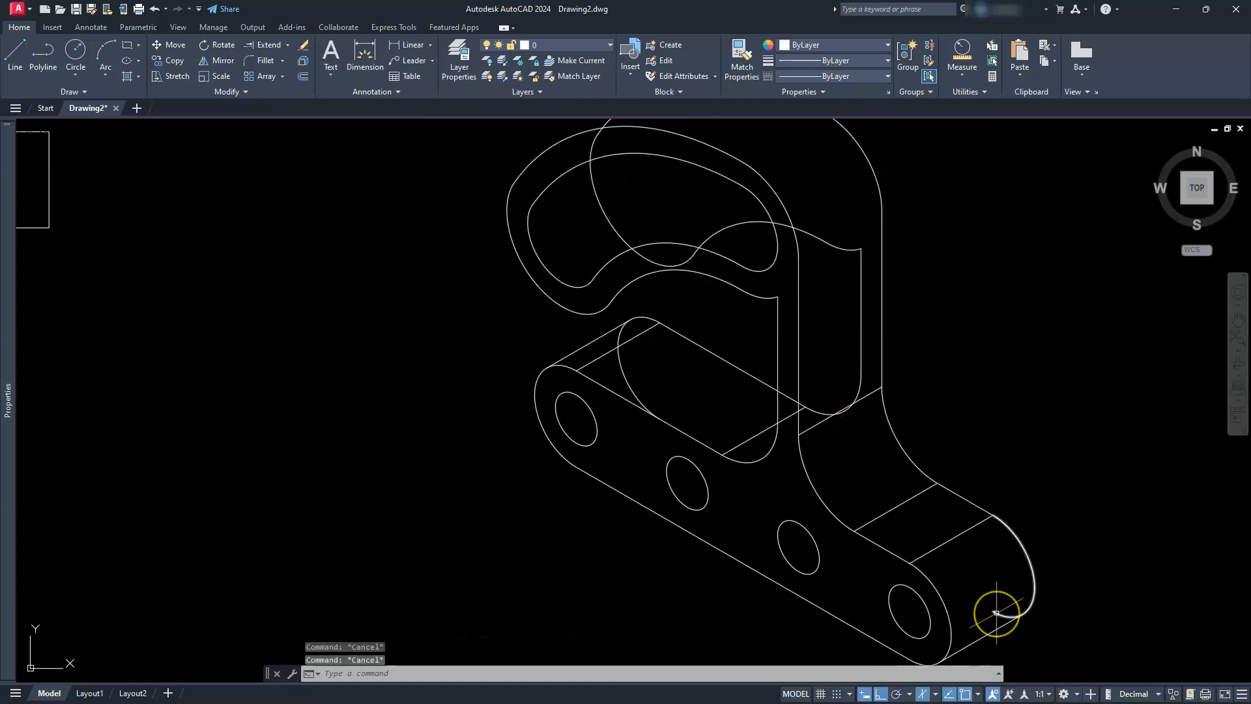
key("Escape")
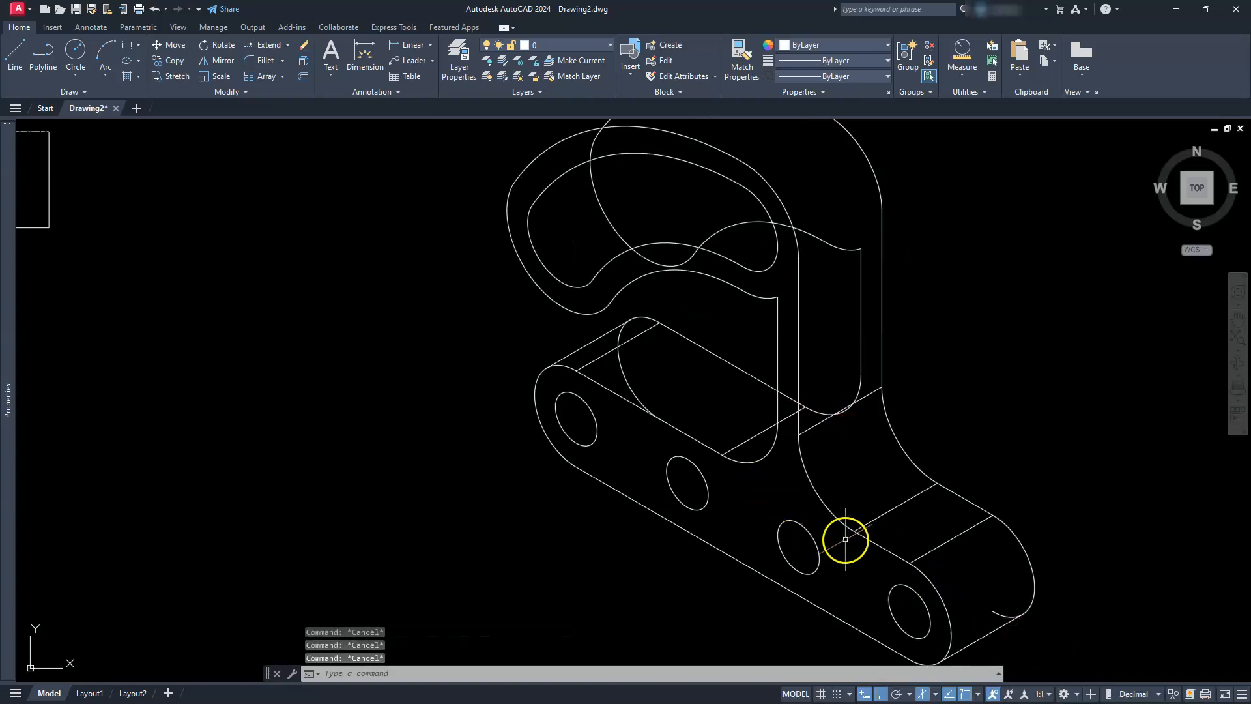
type("tr")
key("Return")
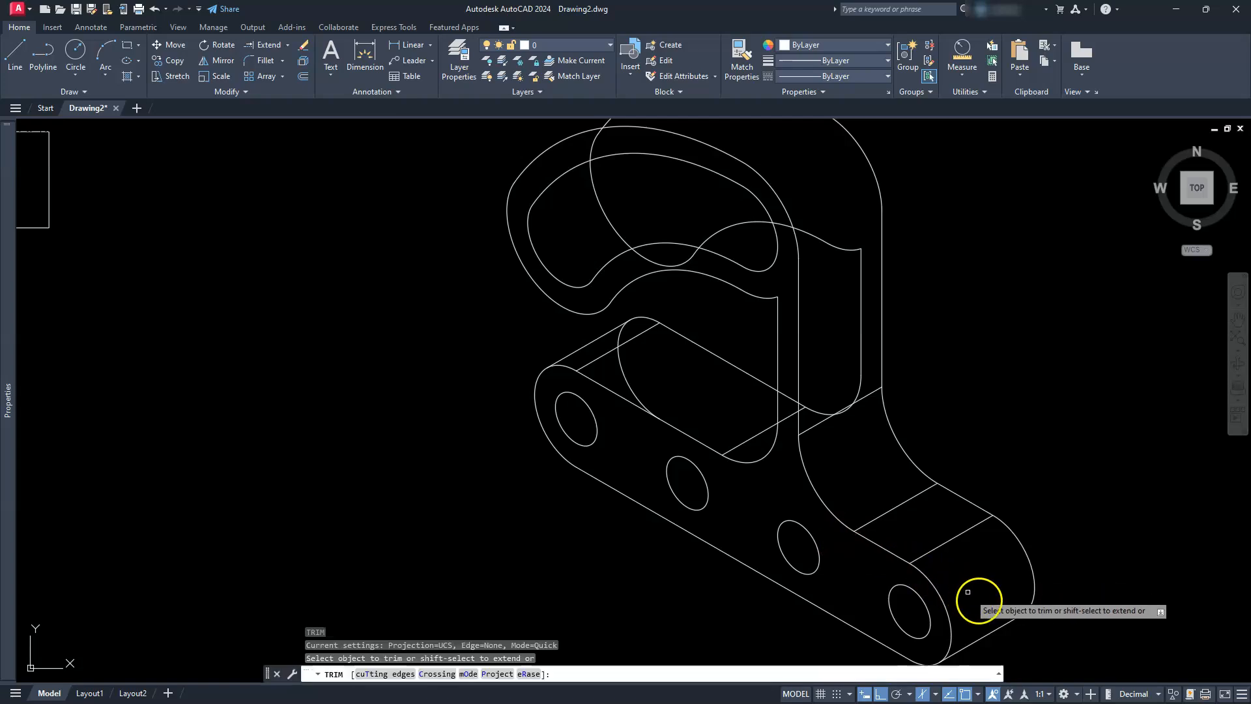
left_click(993, 611)
middle_click_drag(673, 399, 683, 441)
scroll(655, 425, "up", 2)
left_click(641, 442)
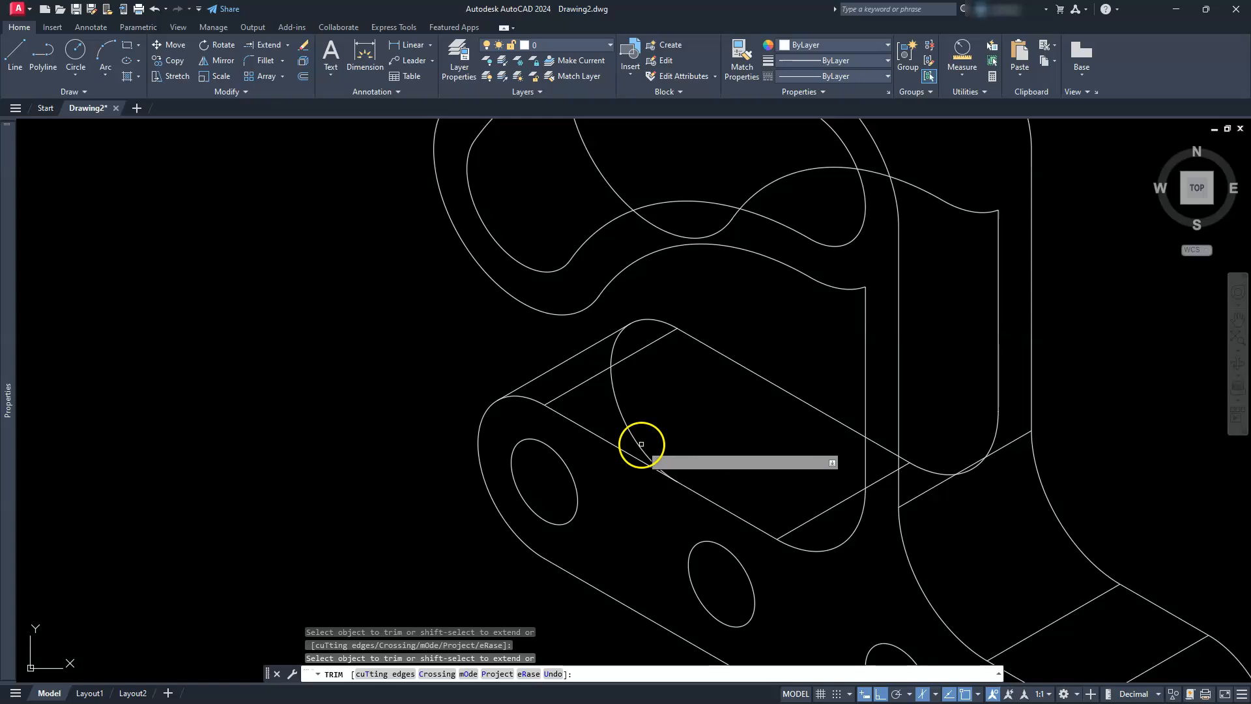
left_click(610, 349)
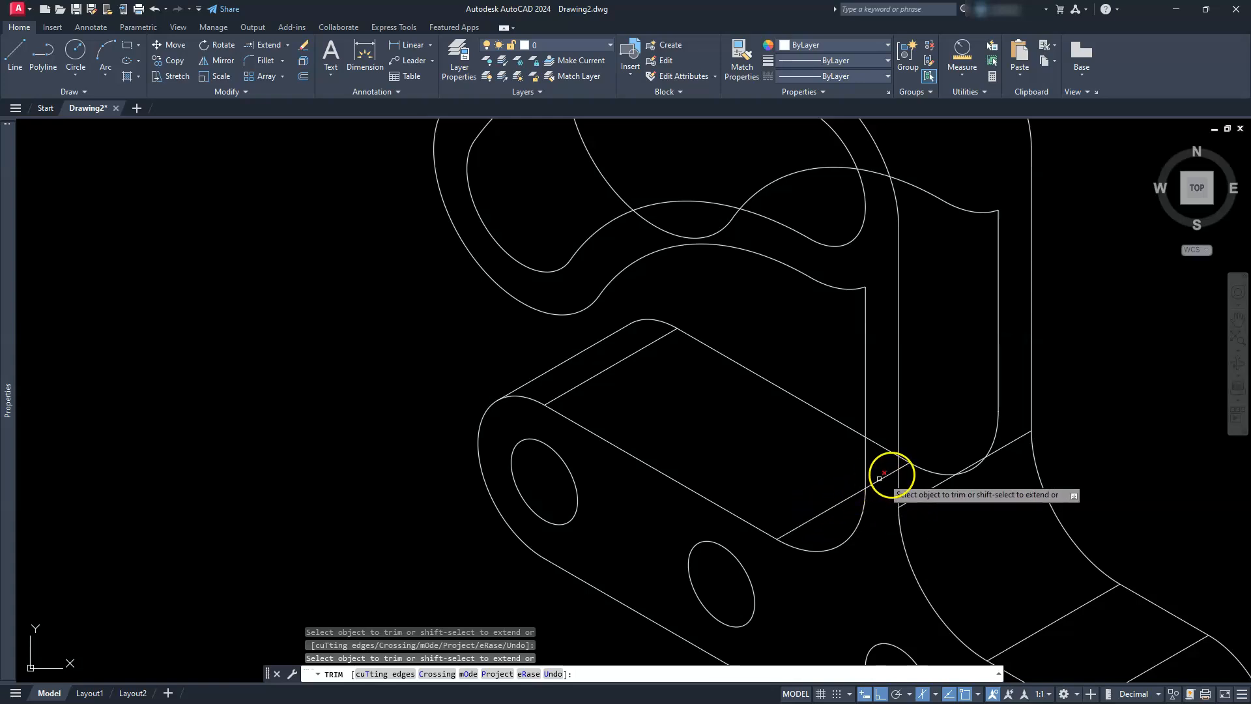
Trim the hidden rear bar edge, the rear inner corner arc and the rear inner vertical edge around the upright arm.
scroll(902, 467, "up", 4)
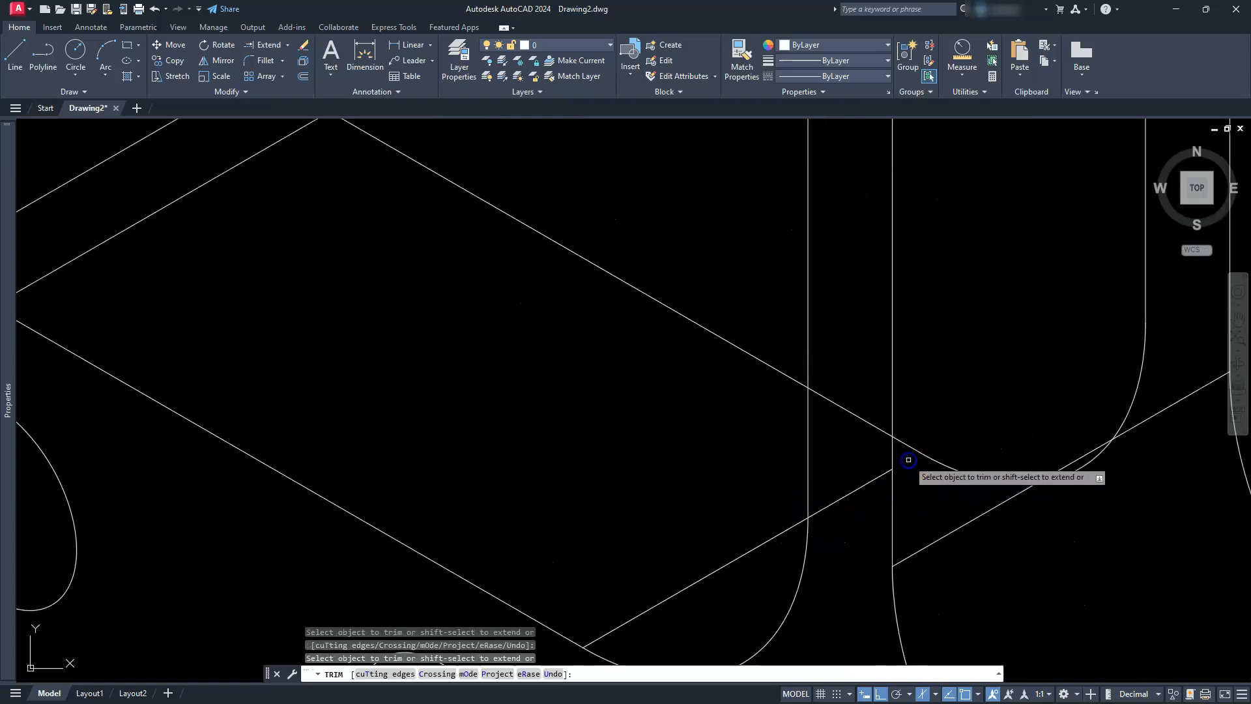
scroll(880, 474, "down", 5)
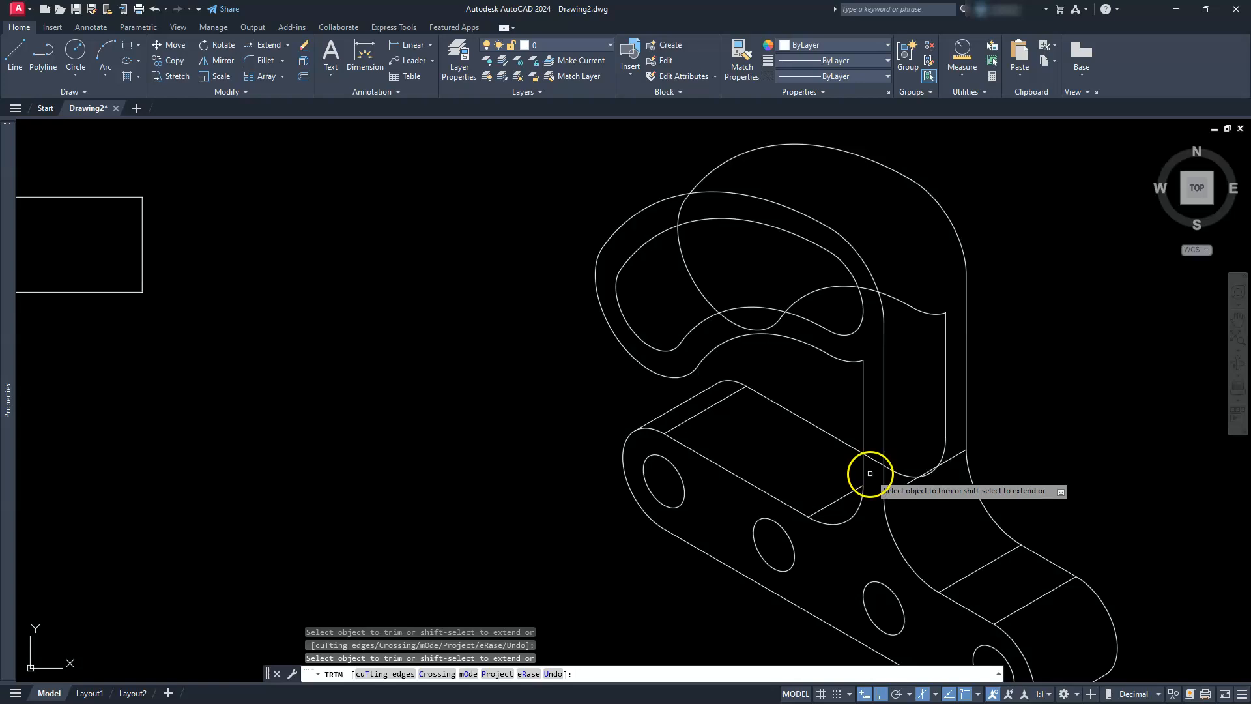
middle_click_drag(871, 475, 888, 498)
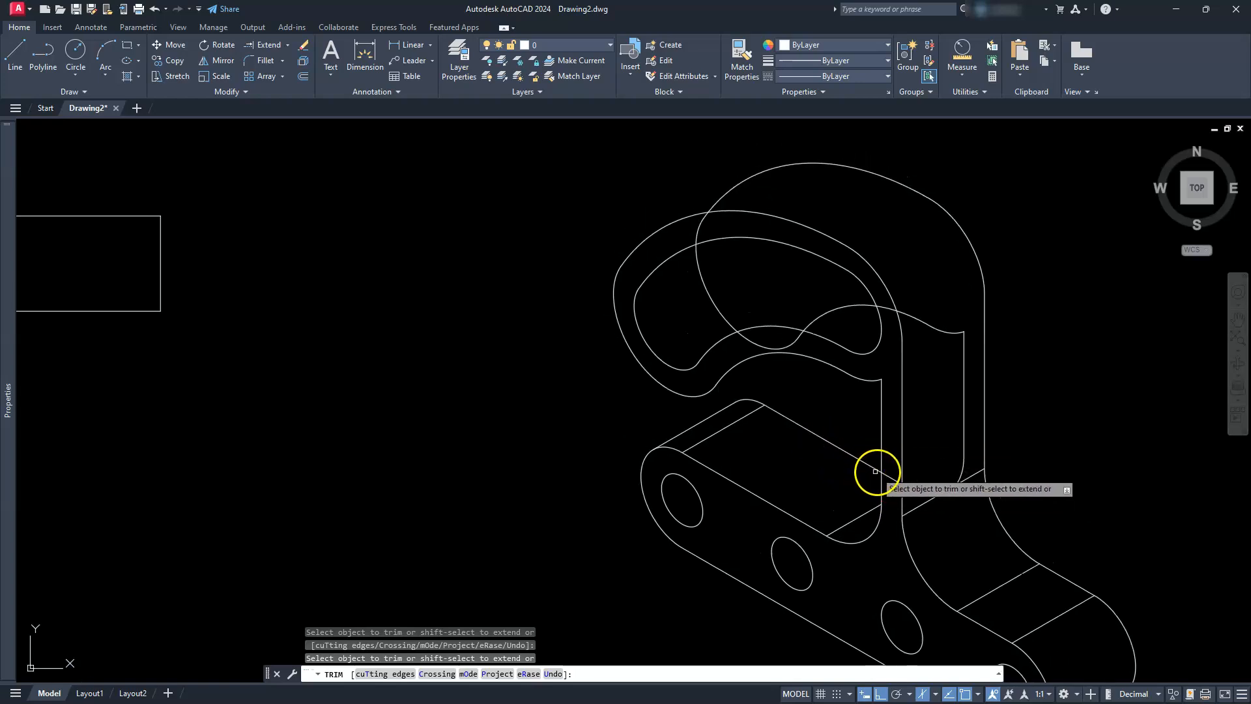
scroll(879, 477, "up", 2)
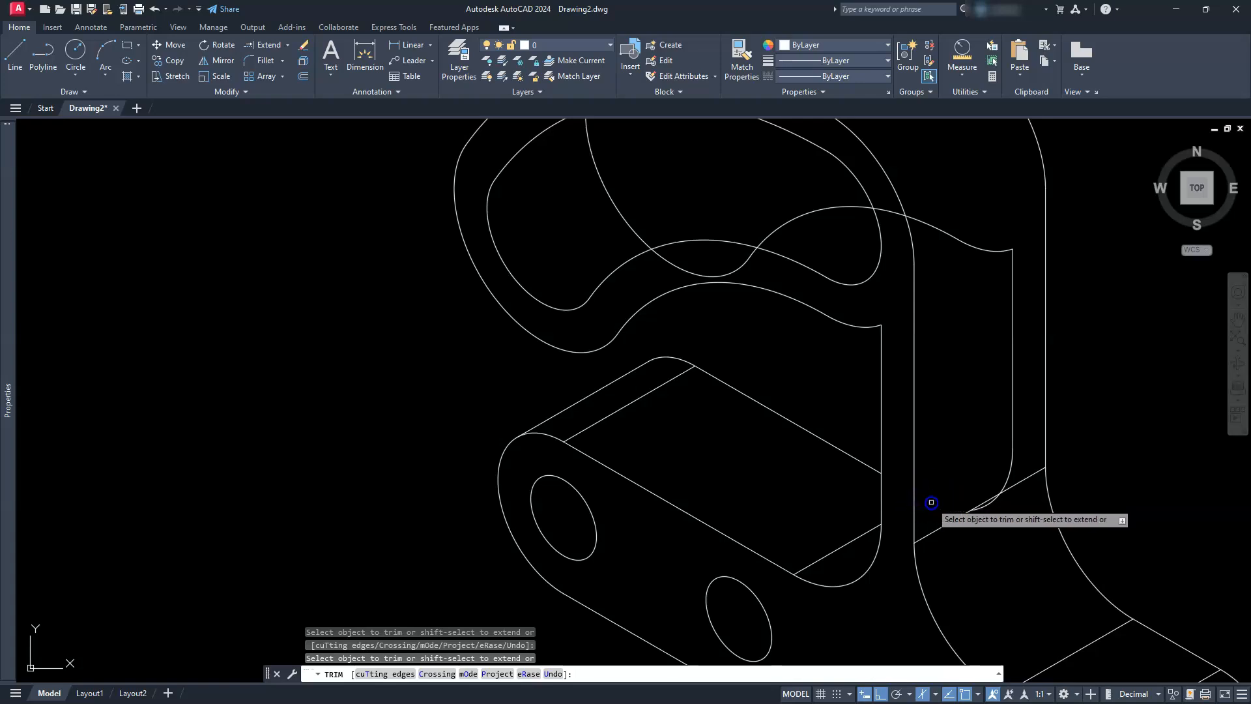
scroll(997, 499, "up", 2)
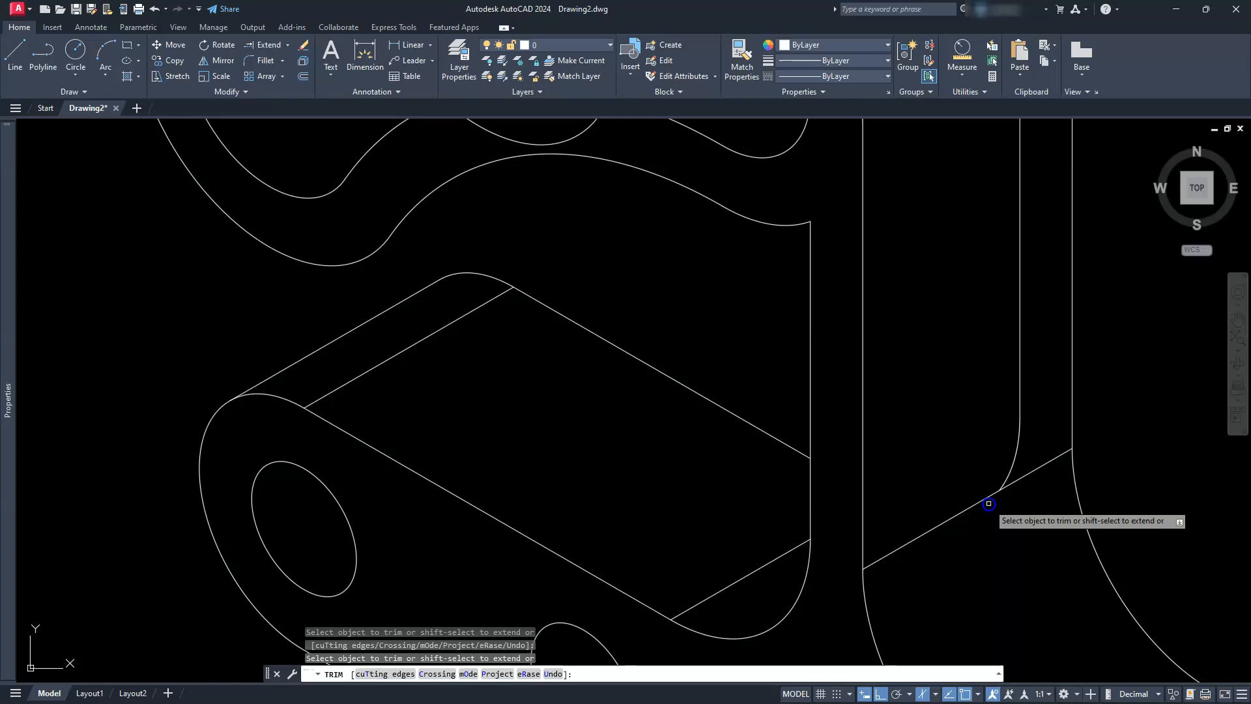
scroll(1006, 476, "down", 4)
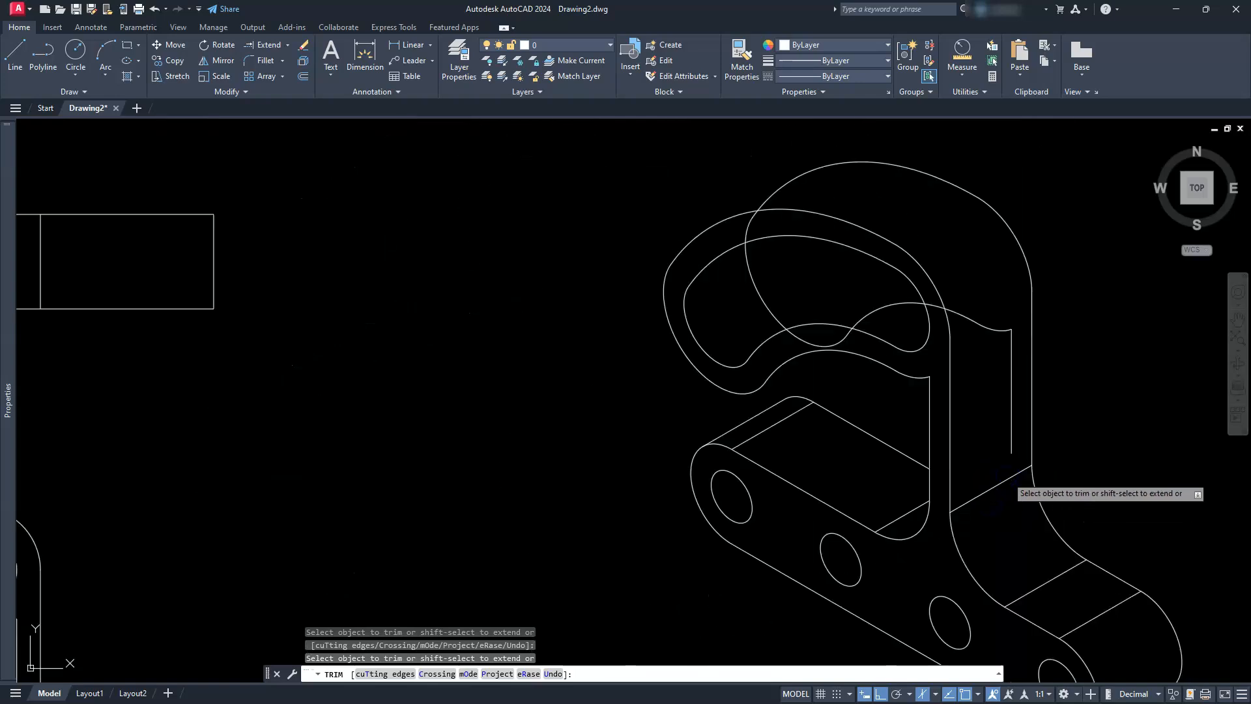
scroll(1003, 460, "down", 1)
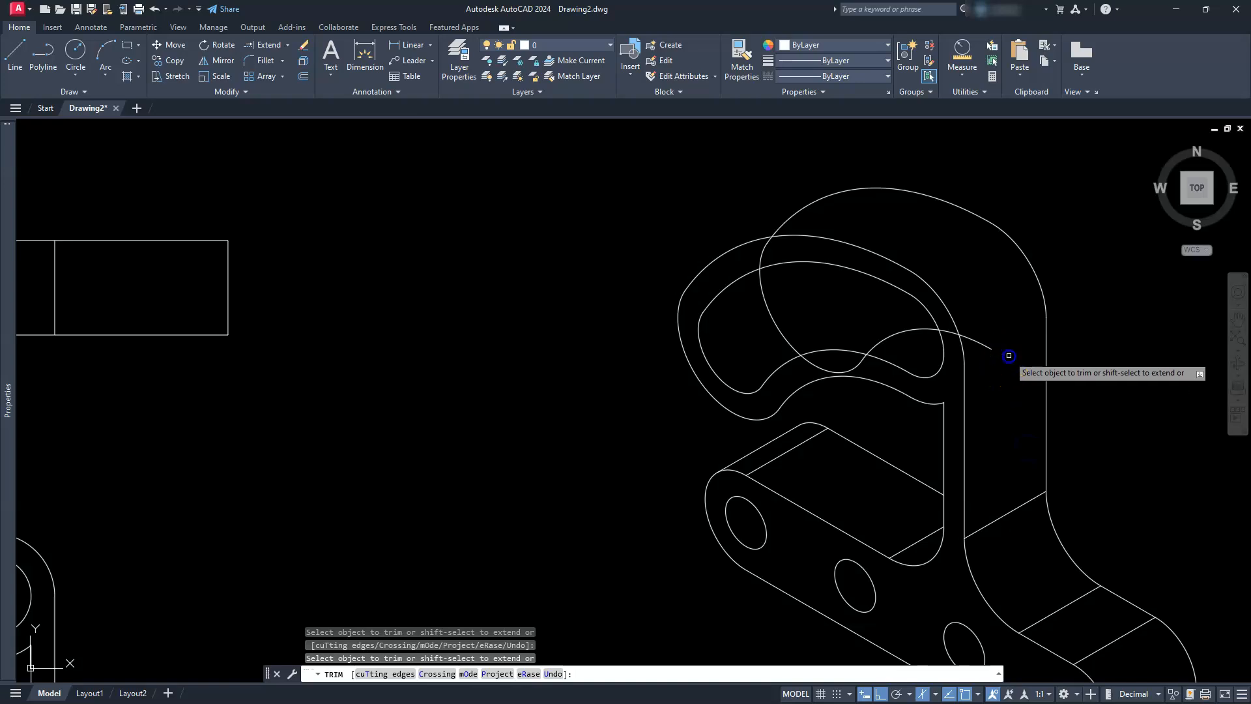
Trim the rear hook outline where it runs behind the front face and across the curved slot.
scroll(983, 346, "up", 3)
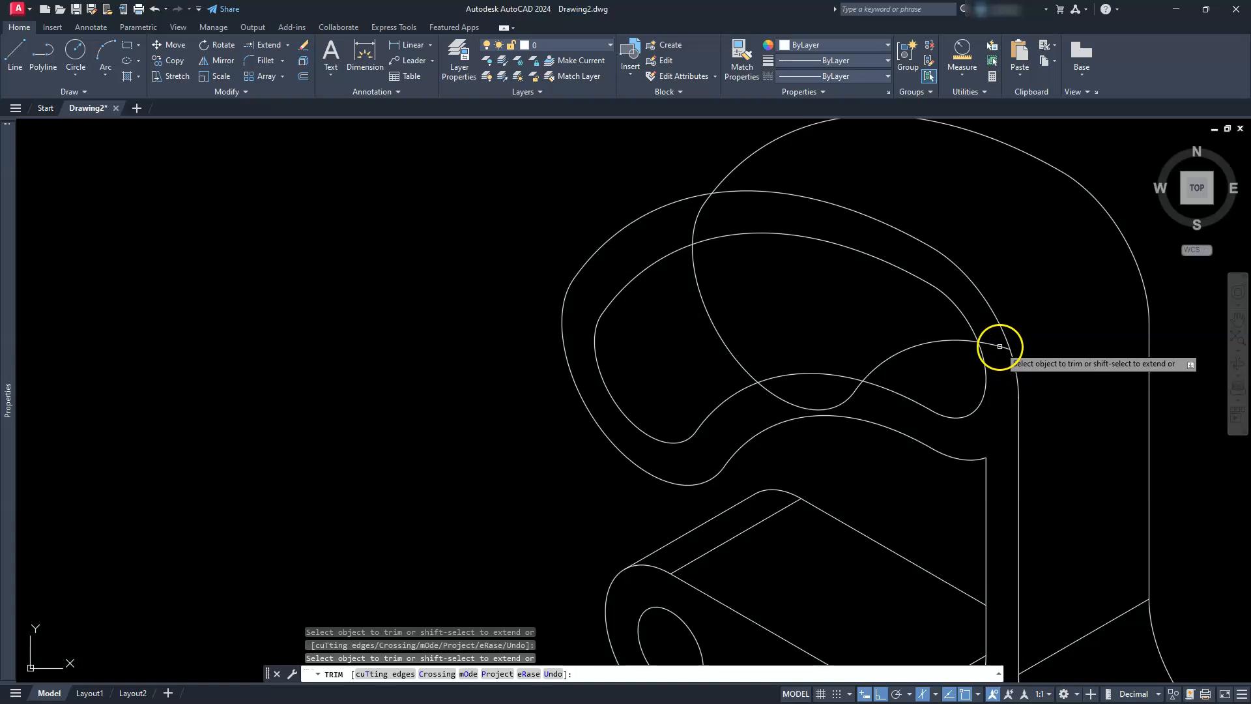
mouse_move(956, 338)
left_mouse_down()
mouse_move(851, 393)
mouse_move(757, 380)
left_mouse_up()
scroll(779, 397, "down", 2)
mouse_move(787, 399)
middle_mouse_down()
mouse_move(776, 377)
mouse_move(777, 396)
middle_mouse_up()
key("Escape")
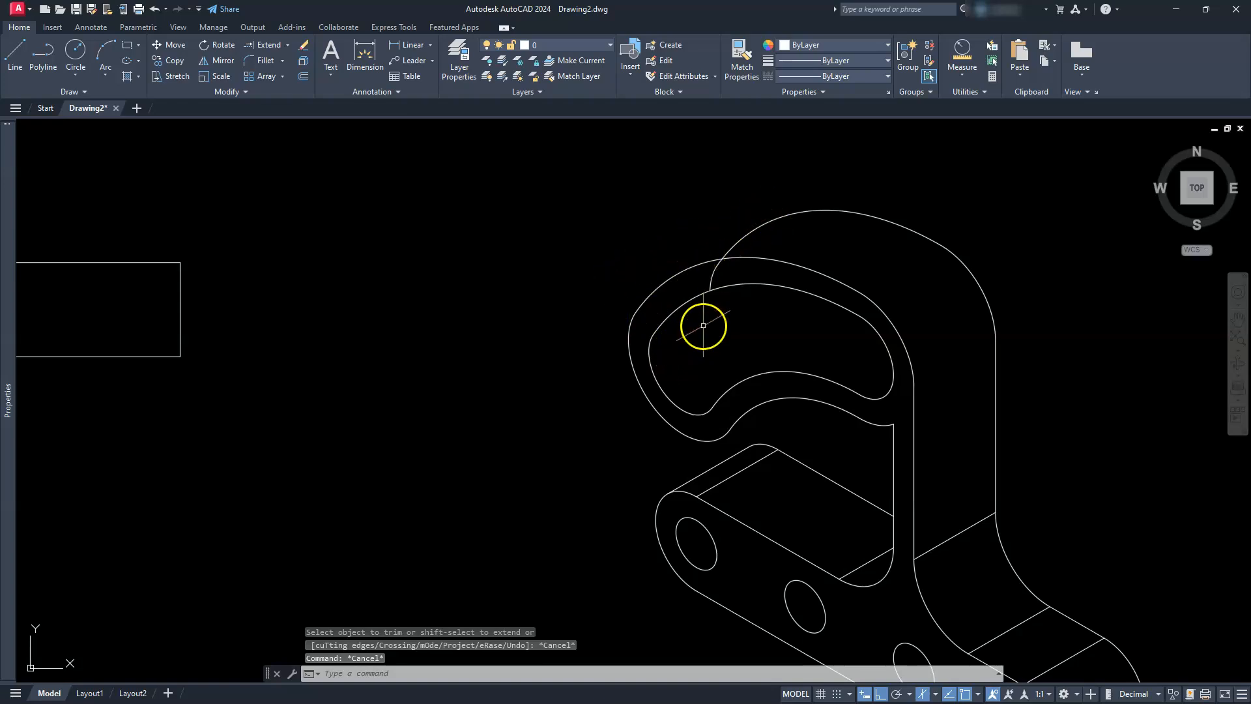
Copy the bar's connecting line to the hook's upper-left tangent point and to both endpoints of the hook's outer right arc.
left_click(741, 467)
left_click(440, 285)
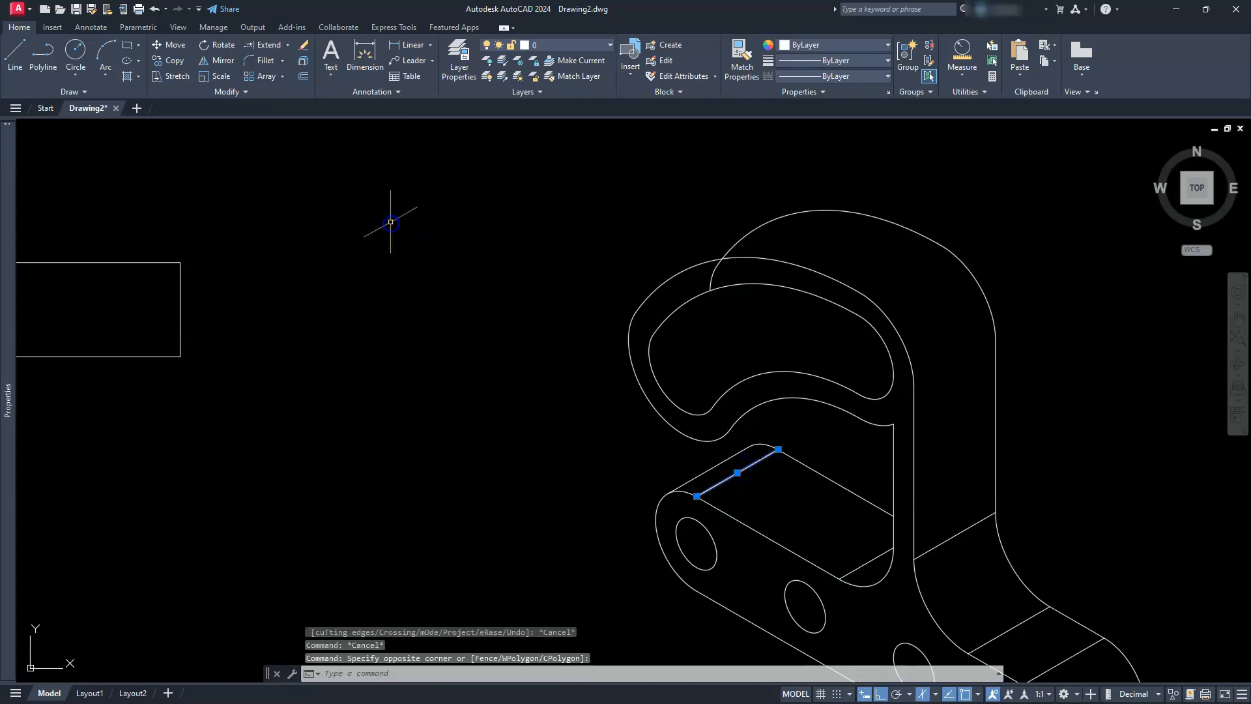
left_click(170, 62)
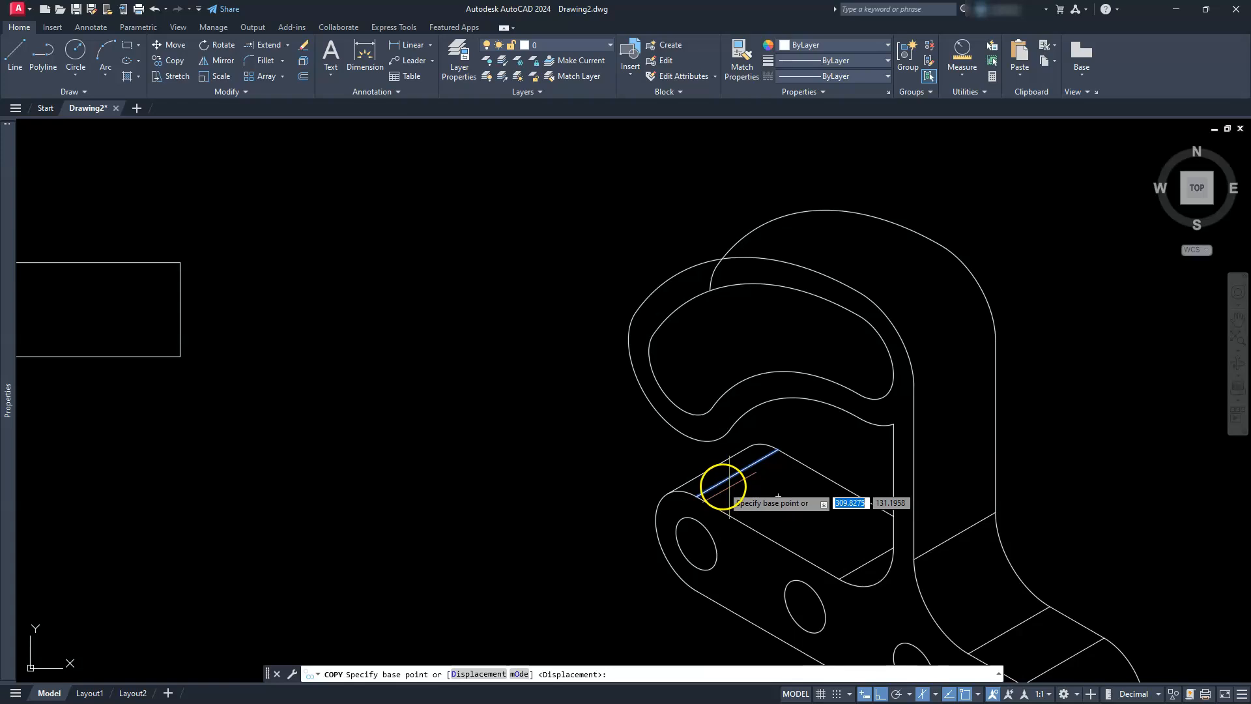
left_click(696, 496)
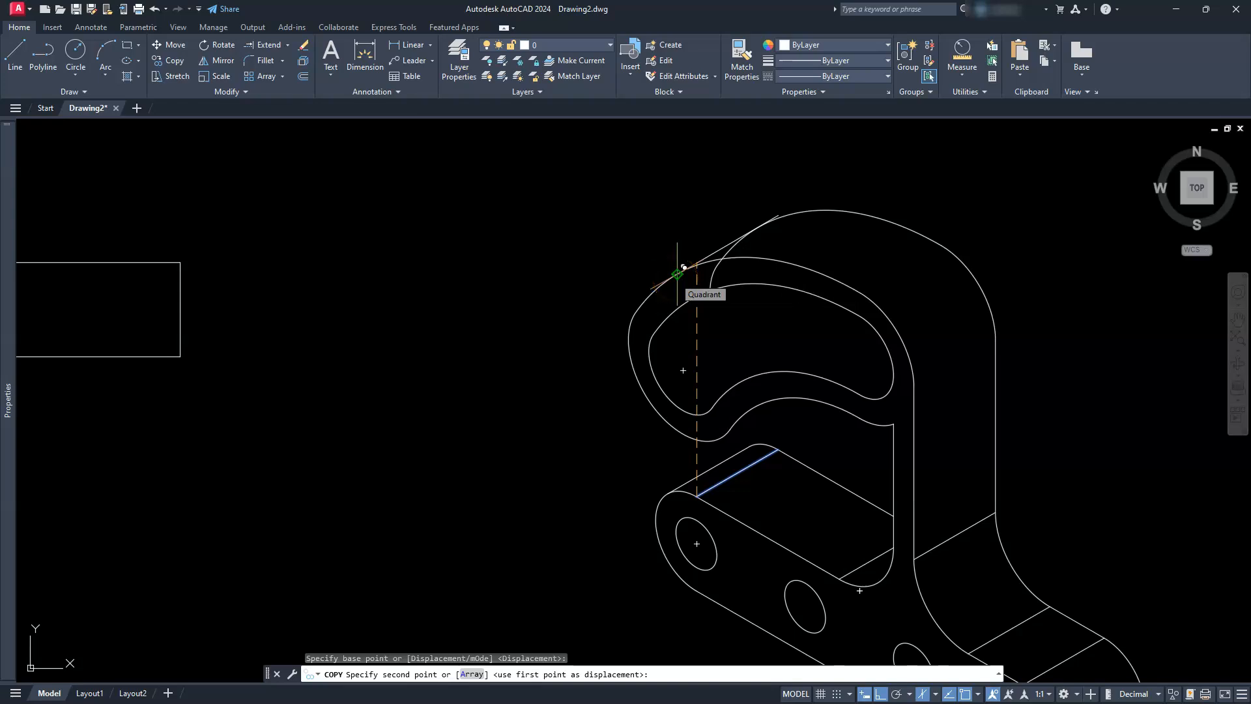
left_click(678, 273)
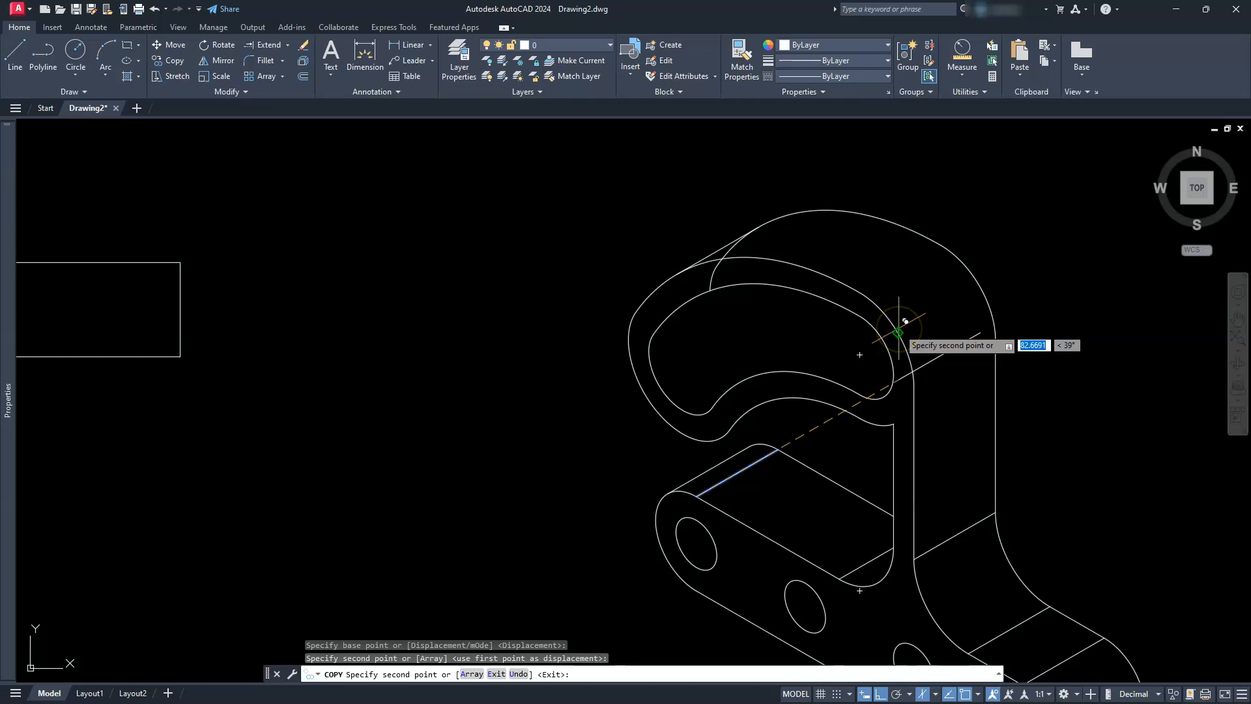
left_click(867, 285)
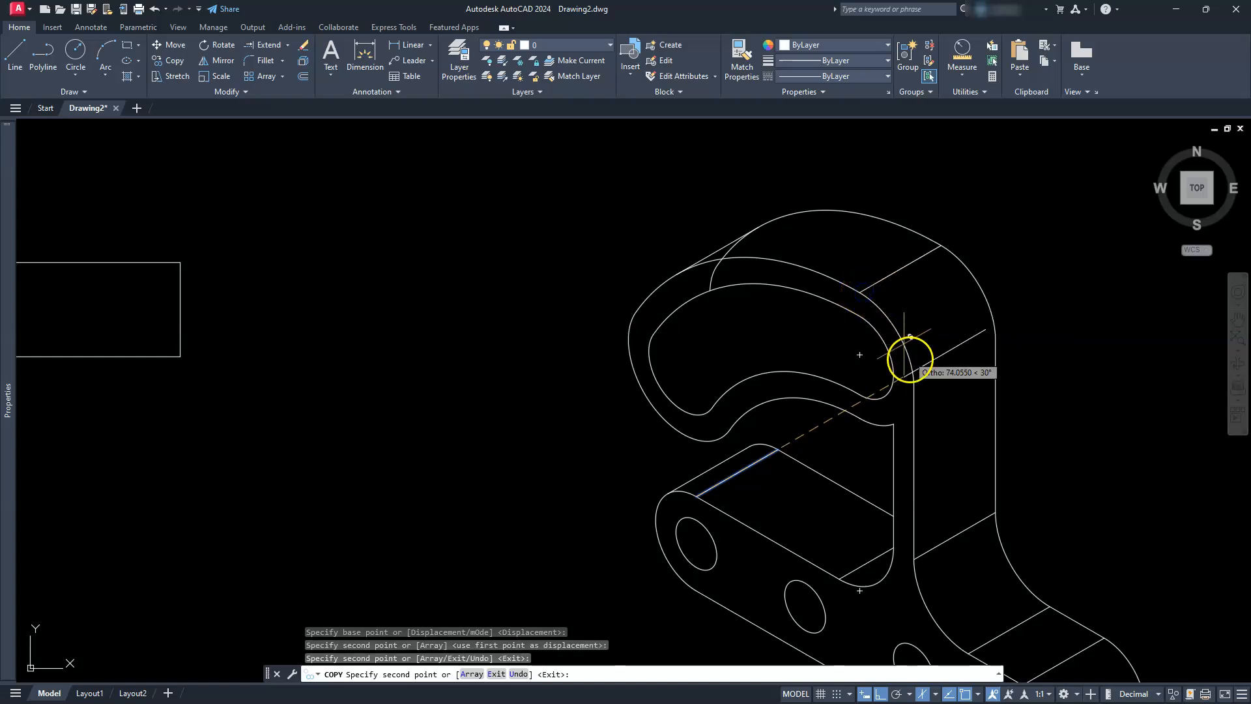
left_click(920, 378)
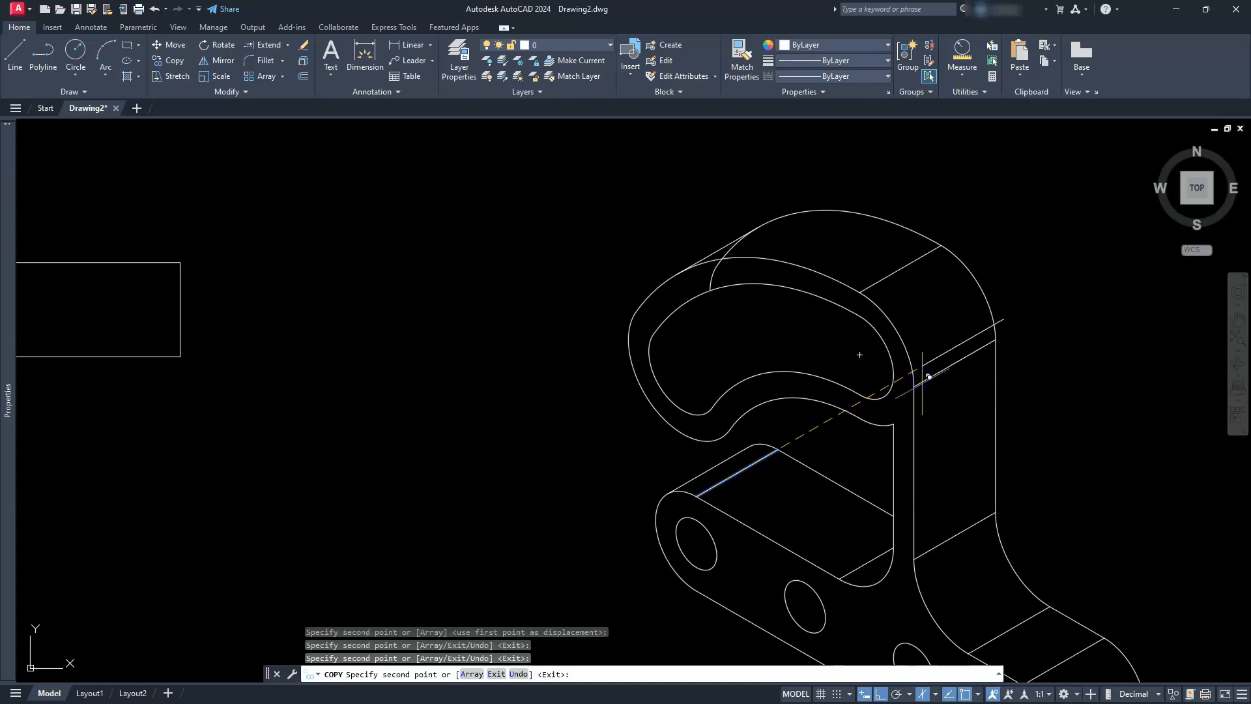
key("Escape")
key("Escape")
key("Escape")
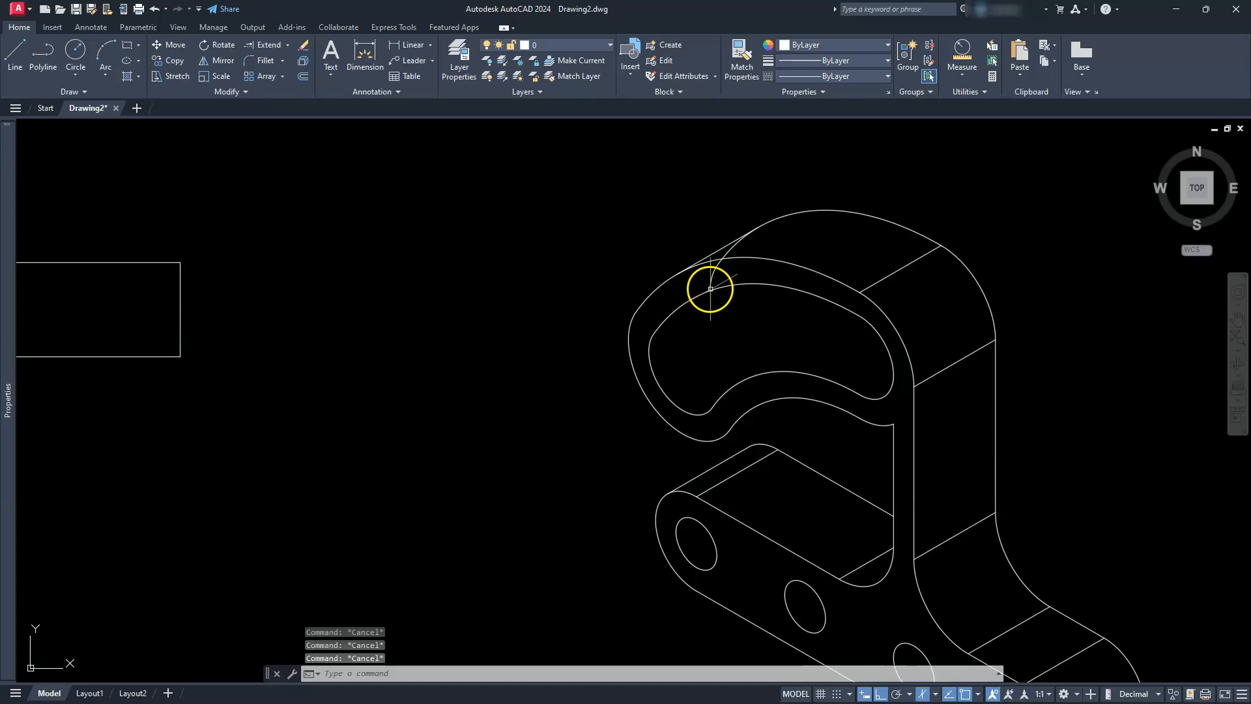
Trim the leftover rear arc at the hook's upper-left end, inside the tangent connecting line.
scroll(710, 289, "up", 2)
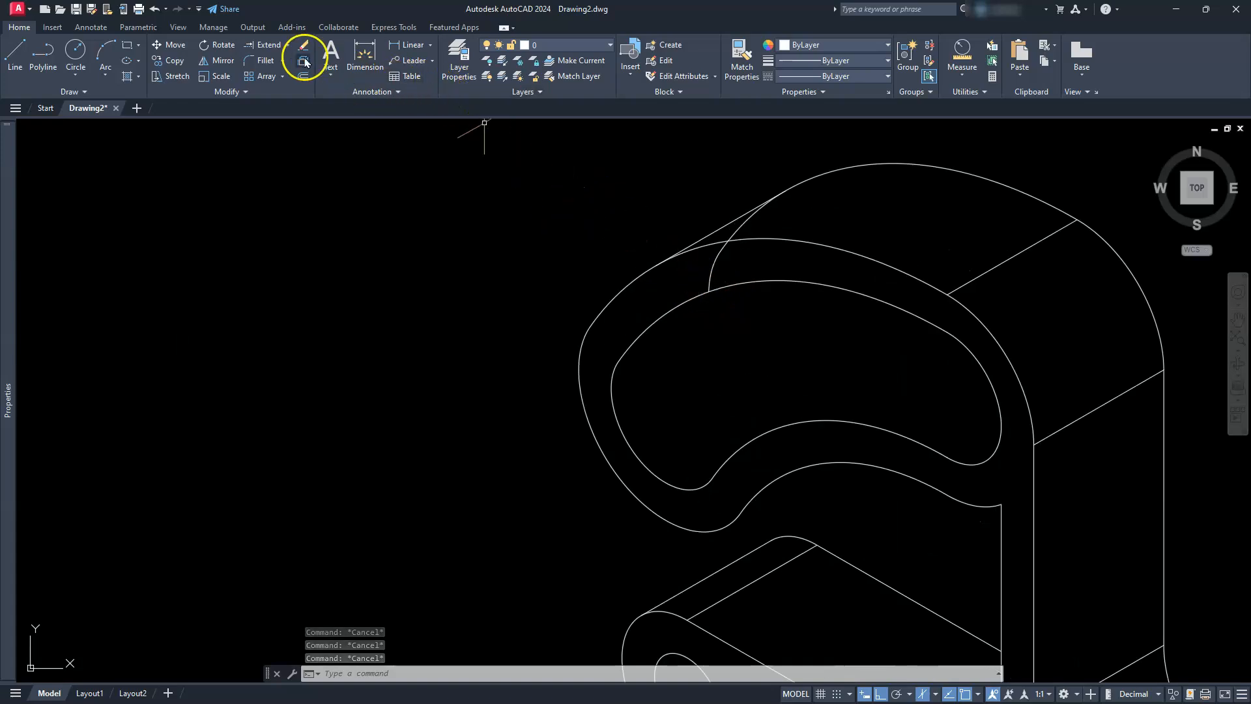
key("Escape")
type("tr")
key("Return")
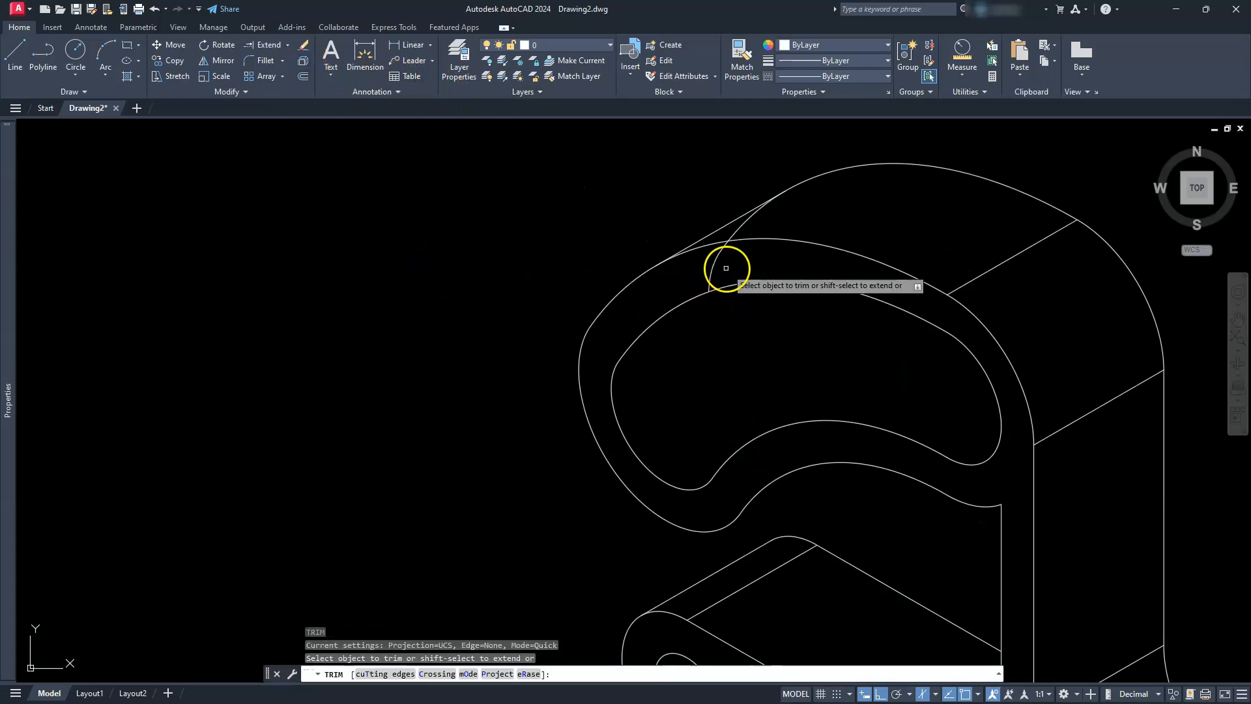
left_click(711, 277)
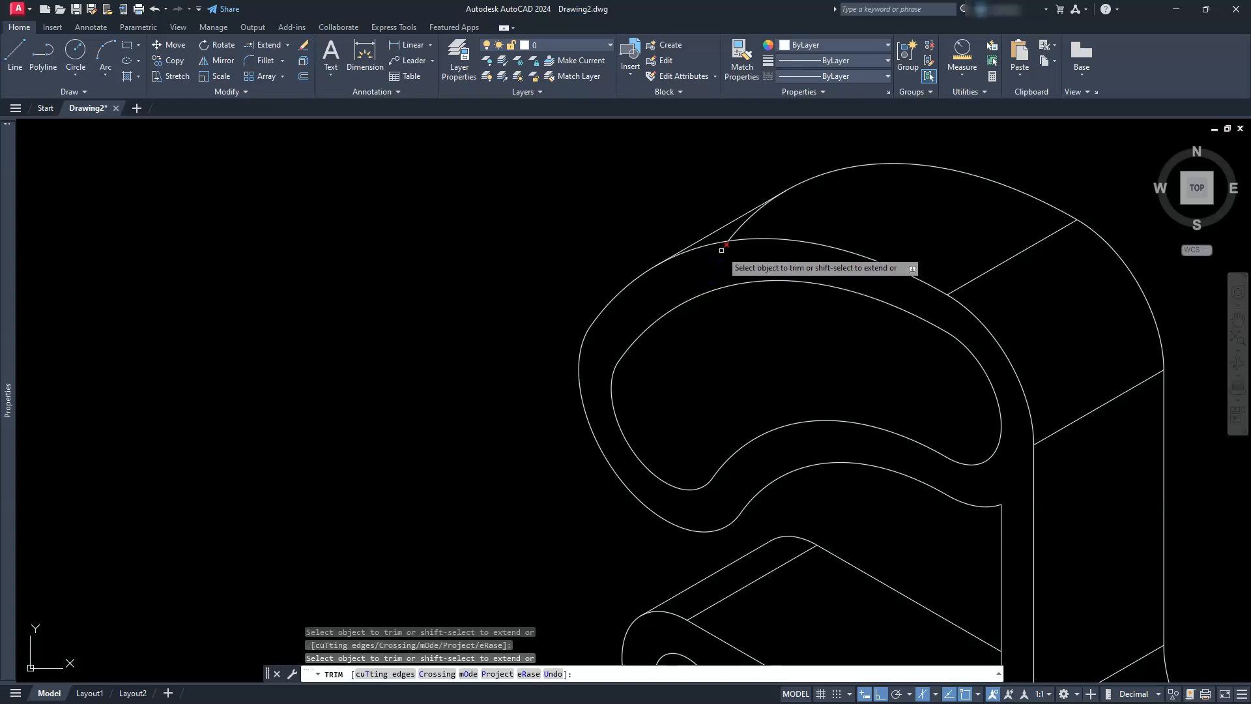
scroll(738, 213, "down", 2)
middle_click_drag(755, 261, 701, 209)
middle_click_drag(631, 265, 607, 275)
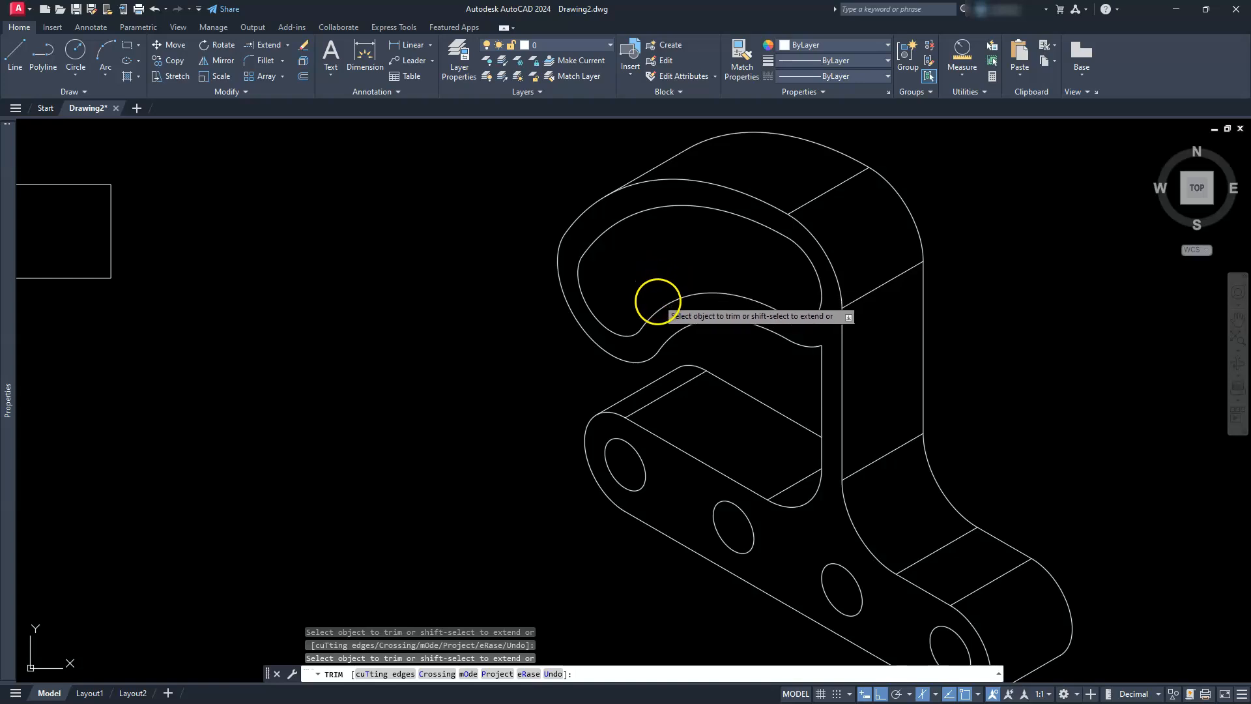
key("Escape")
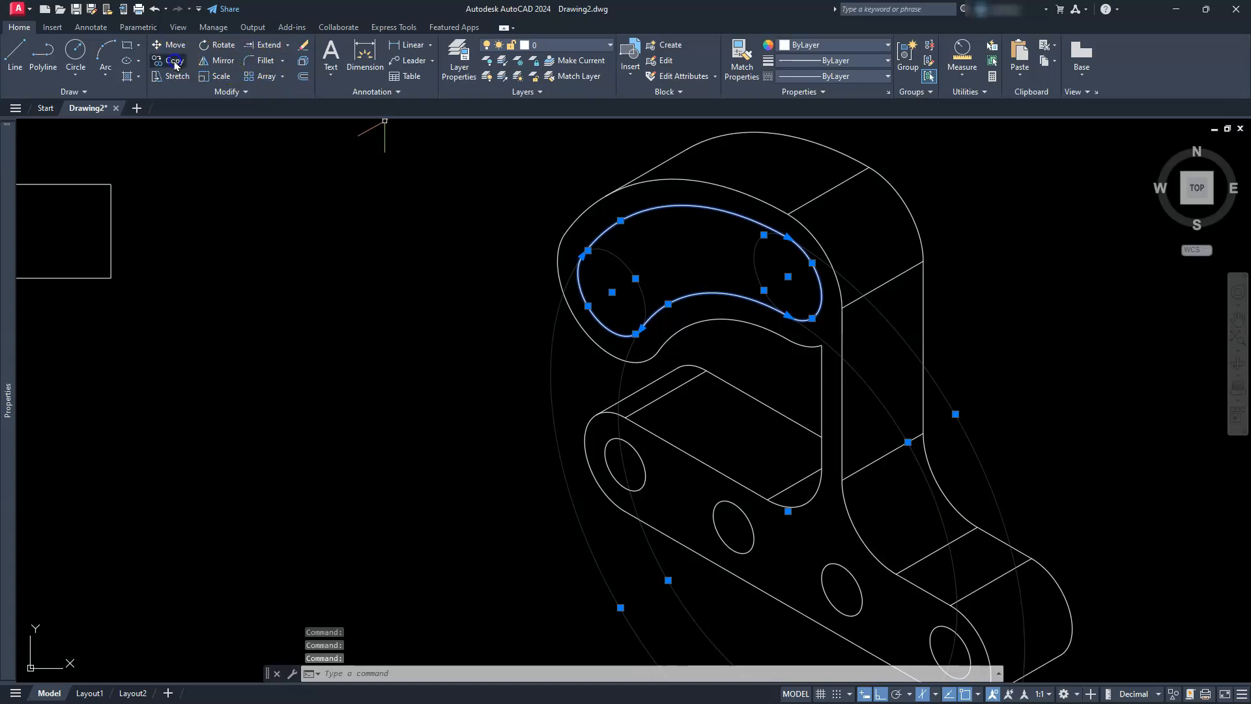
Copy the curved slot outline 30 units along the 30° receding direction.
type("co")
key("Return")
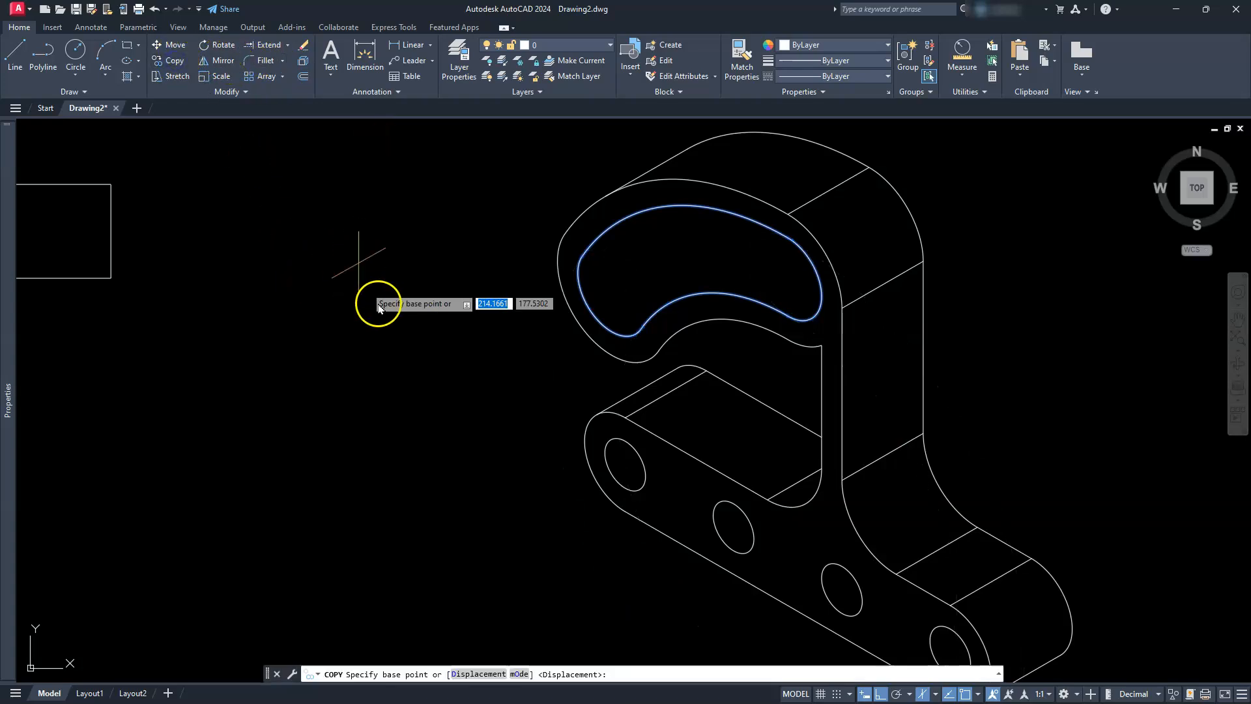
left_click(356, 349)
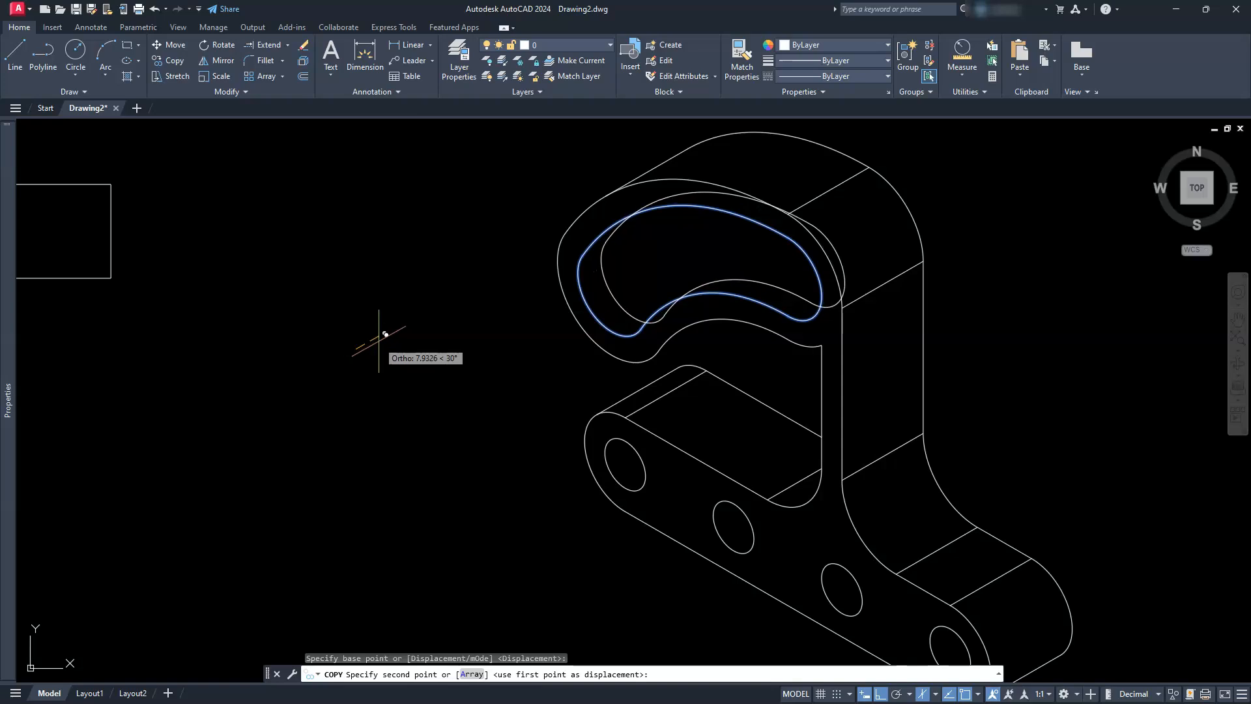
type("3")
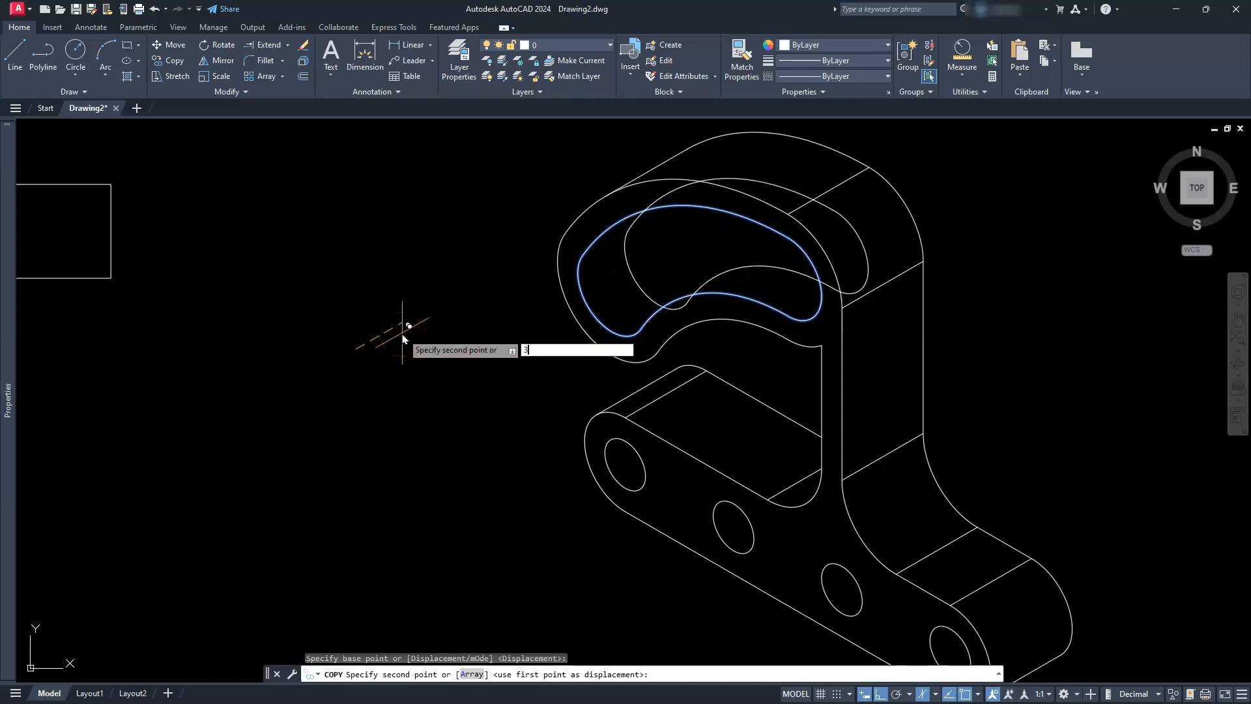
type("0")
key("Return")
key("Escape")
key("Escape")
key("Escape")
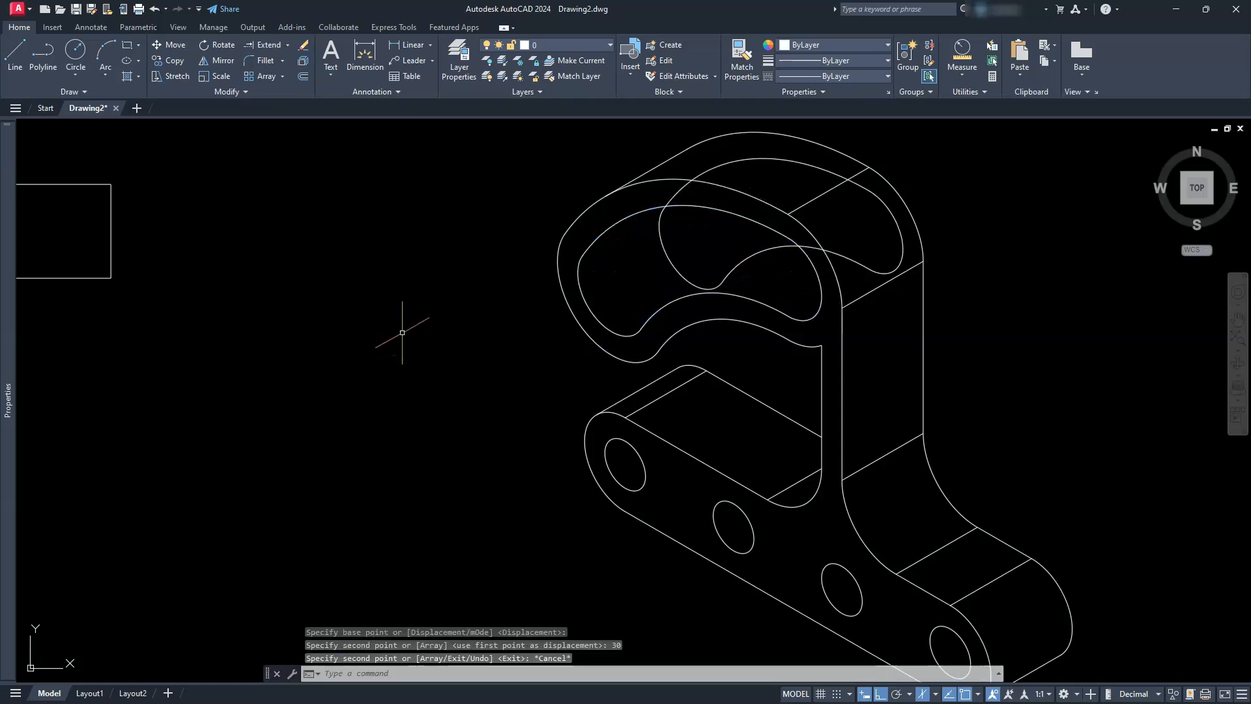
Trim the portions of the rear slot outline that lie outside the front slot opening.
middle_click_drag(549, 298, 484, 337)
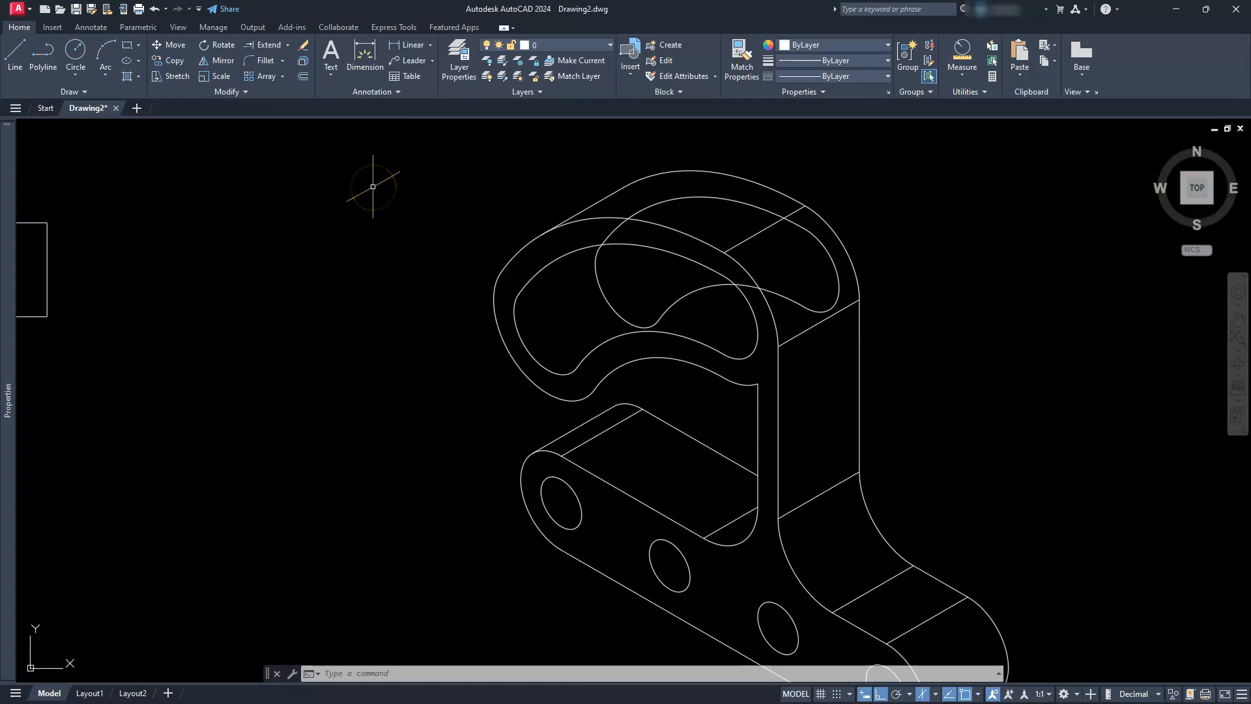
key("Return")
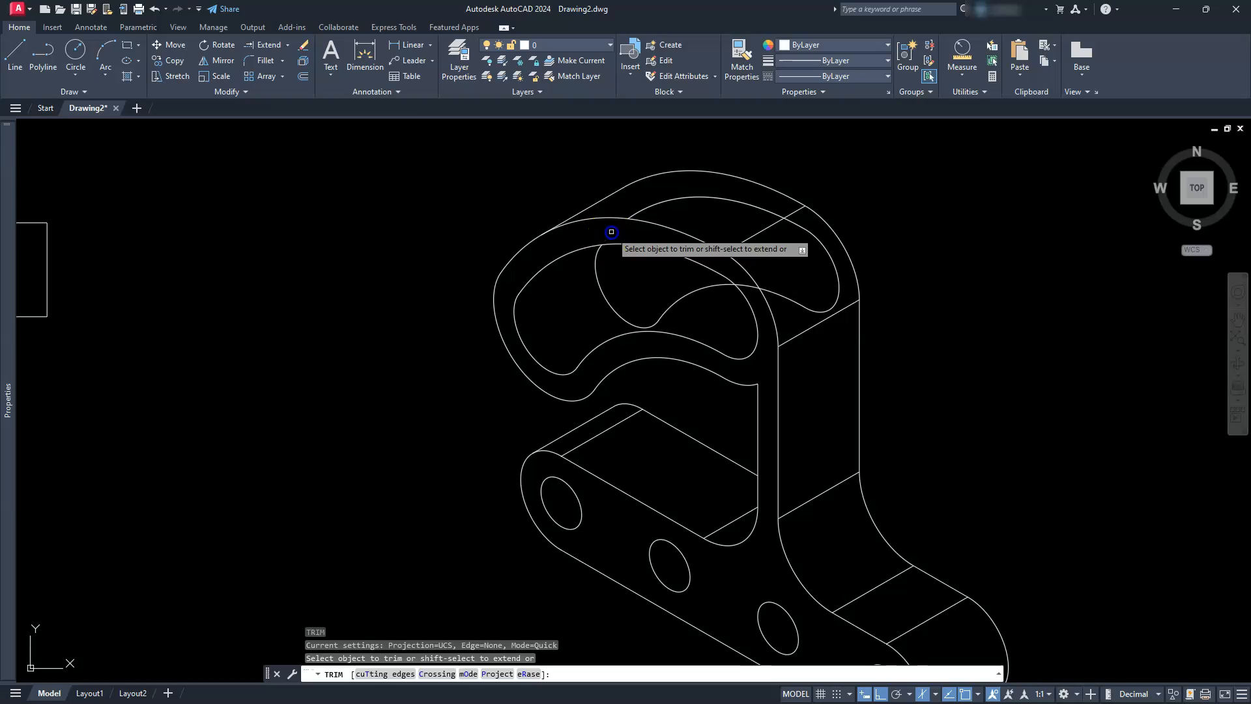
left_click(648, 207)
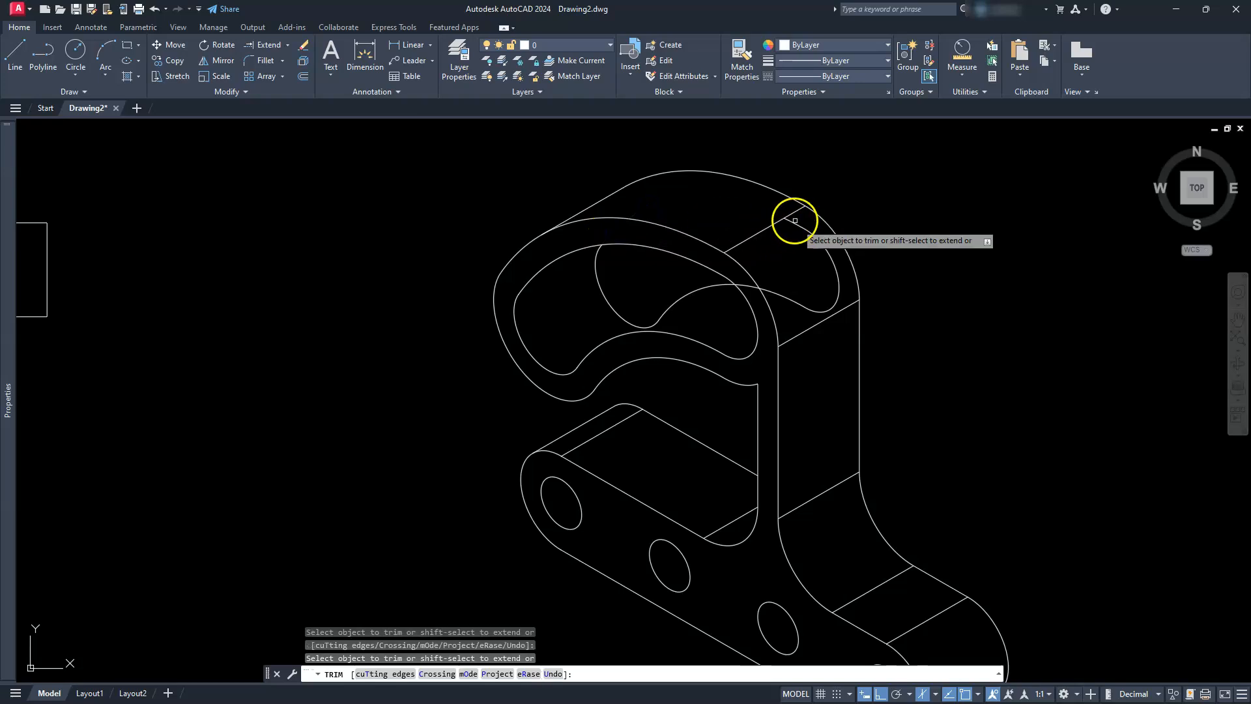
left_click(811, 233)
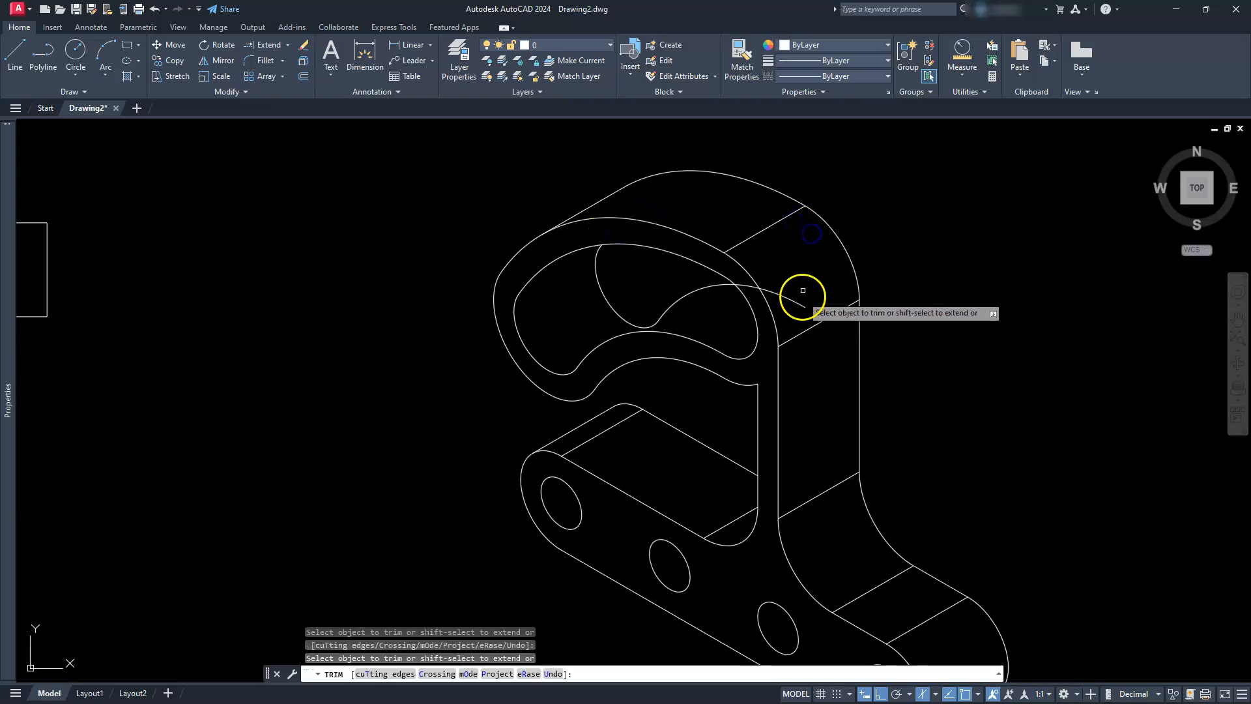
left_click(759, 288)
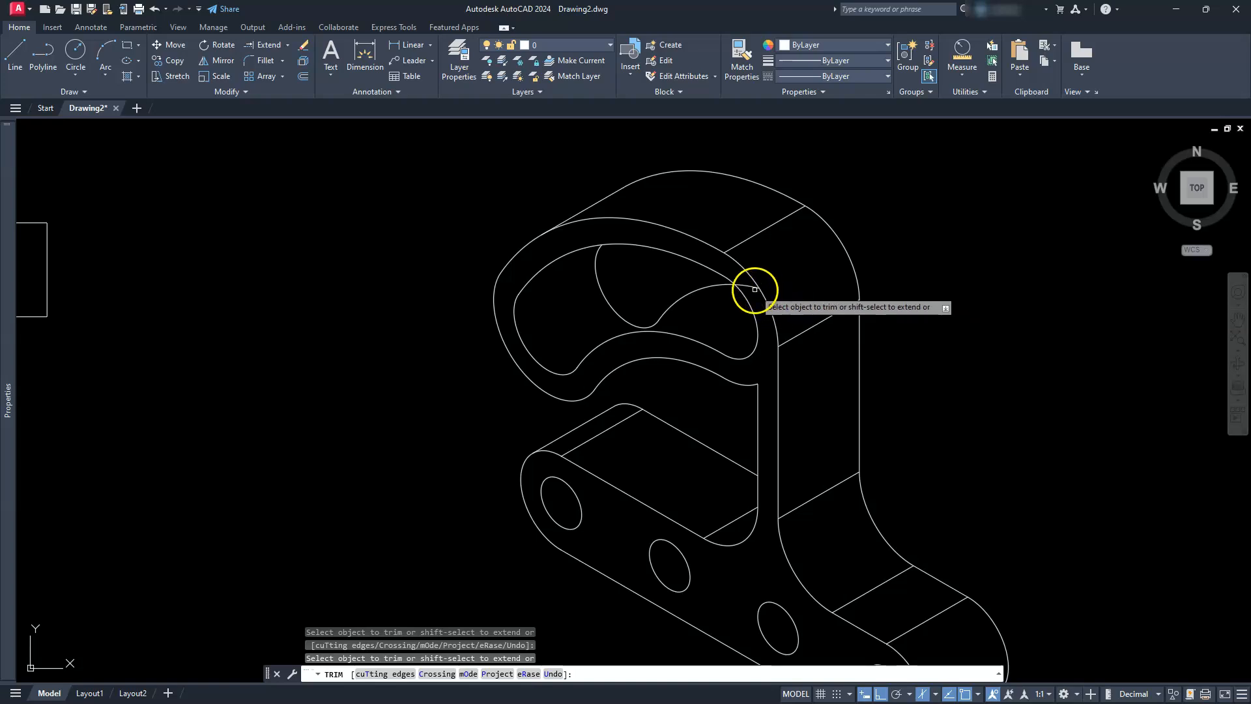
key("Escape")
key("Escape")
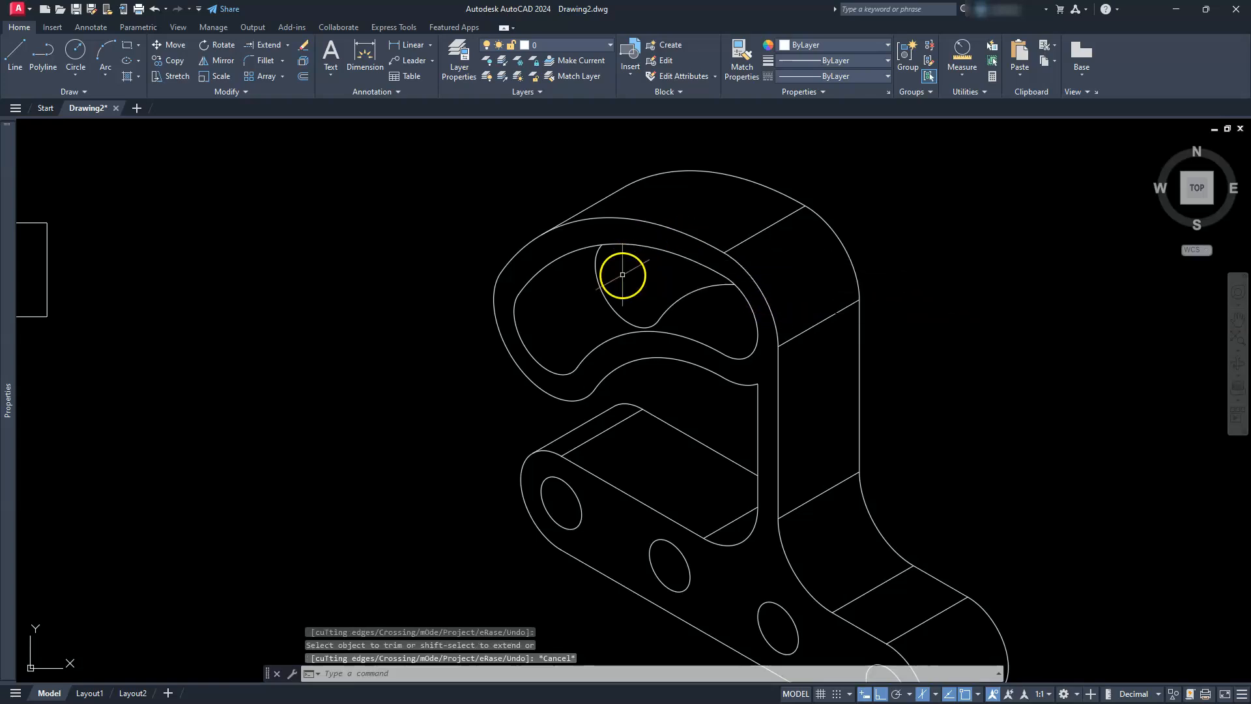
Copy the receding connecting line to the slot's lower inner arc tangent point, its upper-left arc endpoint and its lower-right arc endpoint.
scroll(602, 285, "up", 4)
middle_click_drag(601, 286, 624, 254)
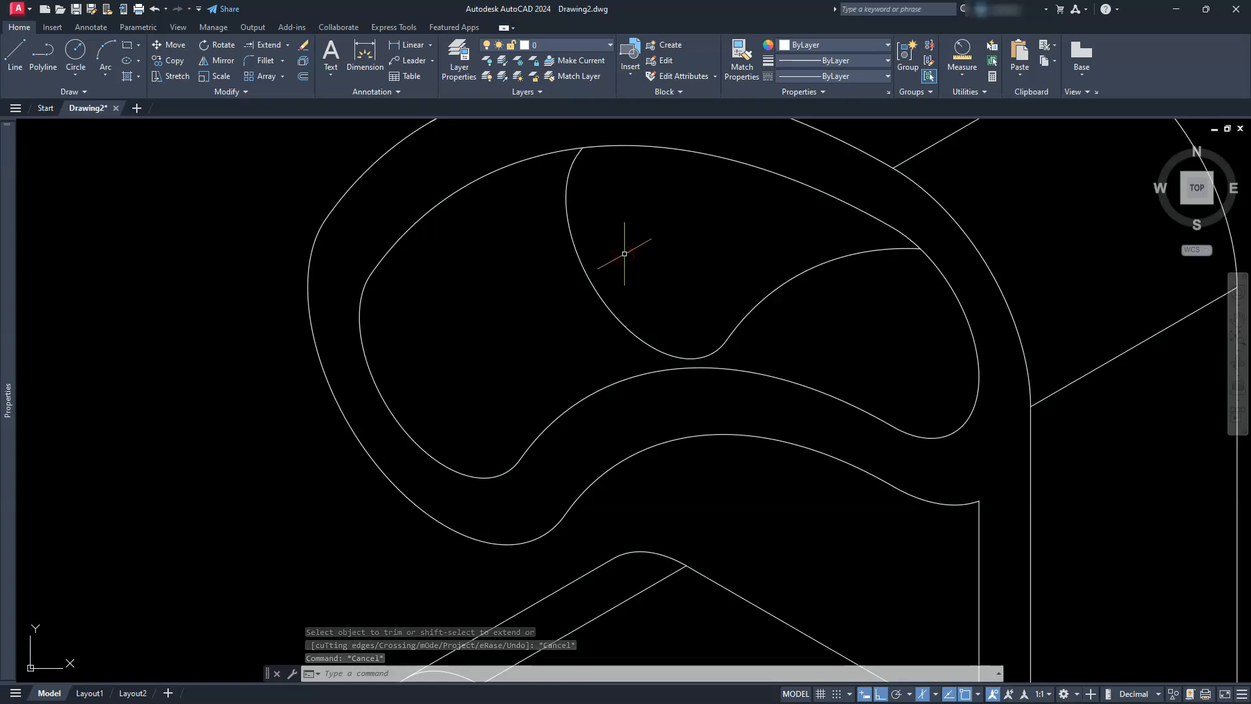
left_click(1043, 393)
left_click(1046, 398)
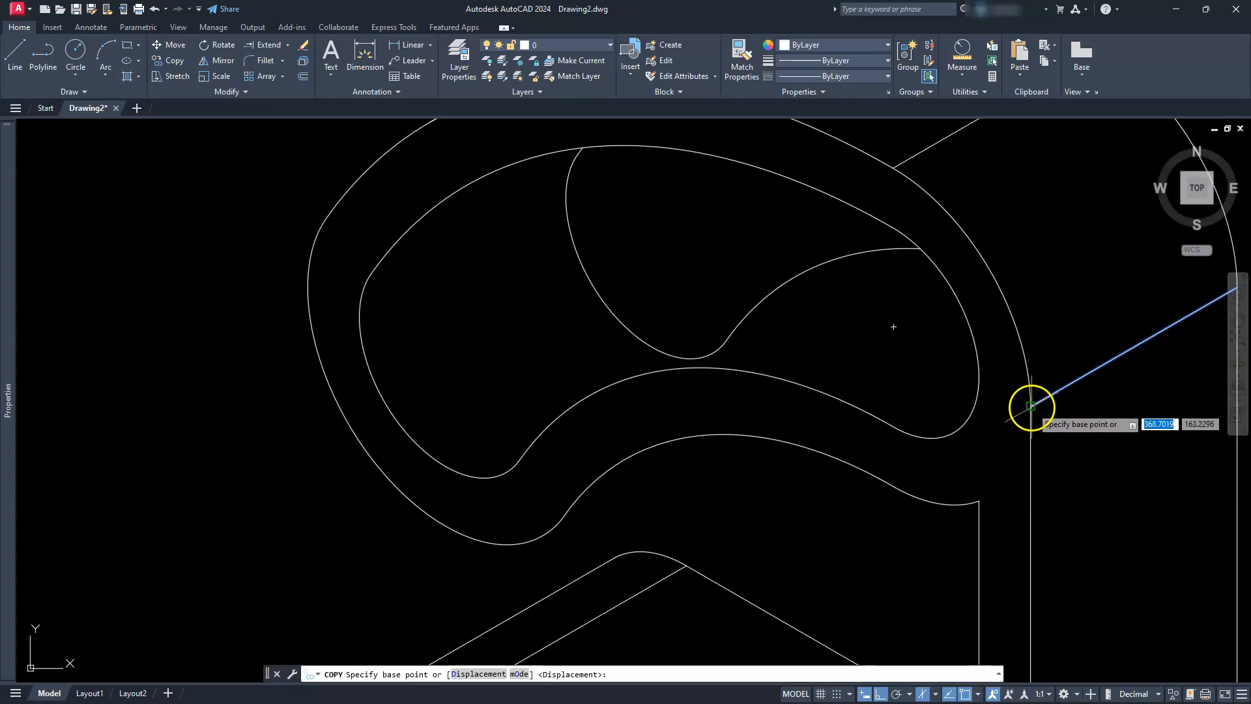
left_click(1030, 406)
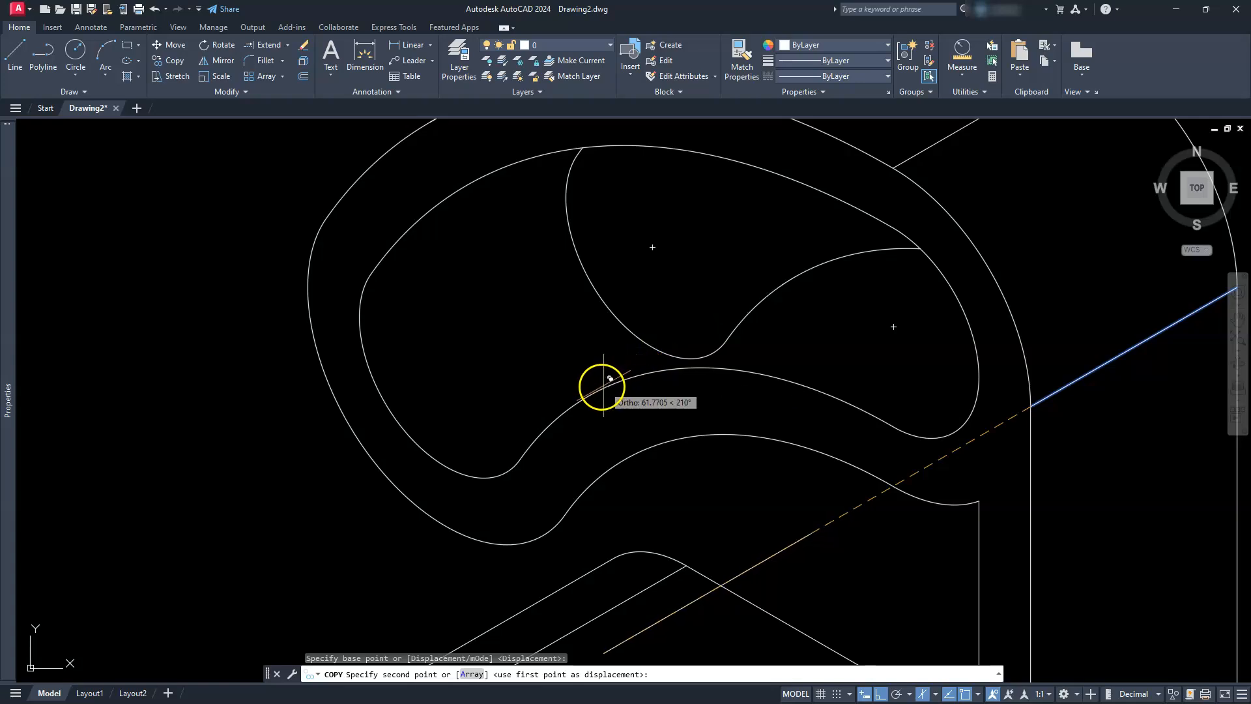
left_click(595, 388)
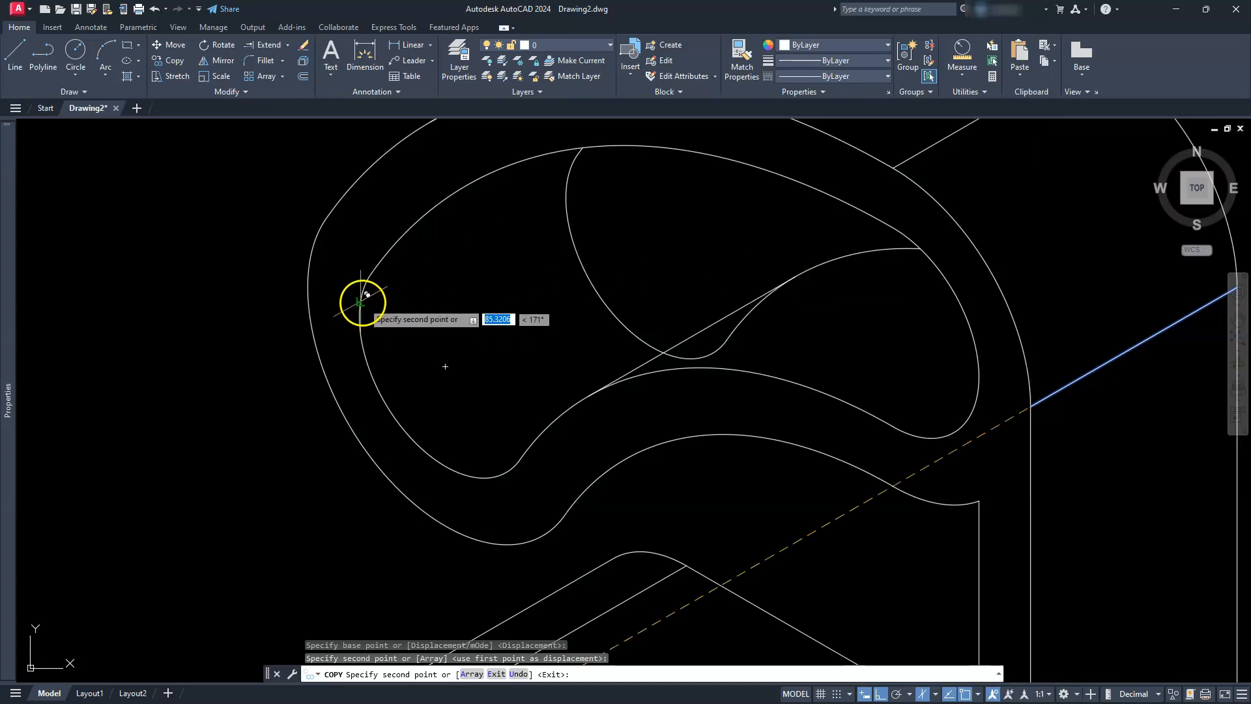
left_click(373, 273)
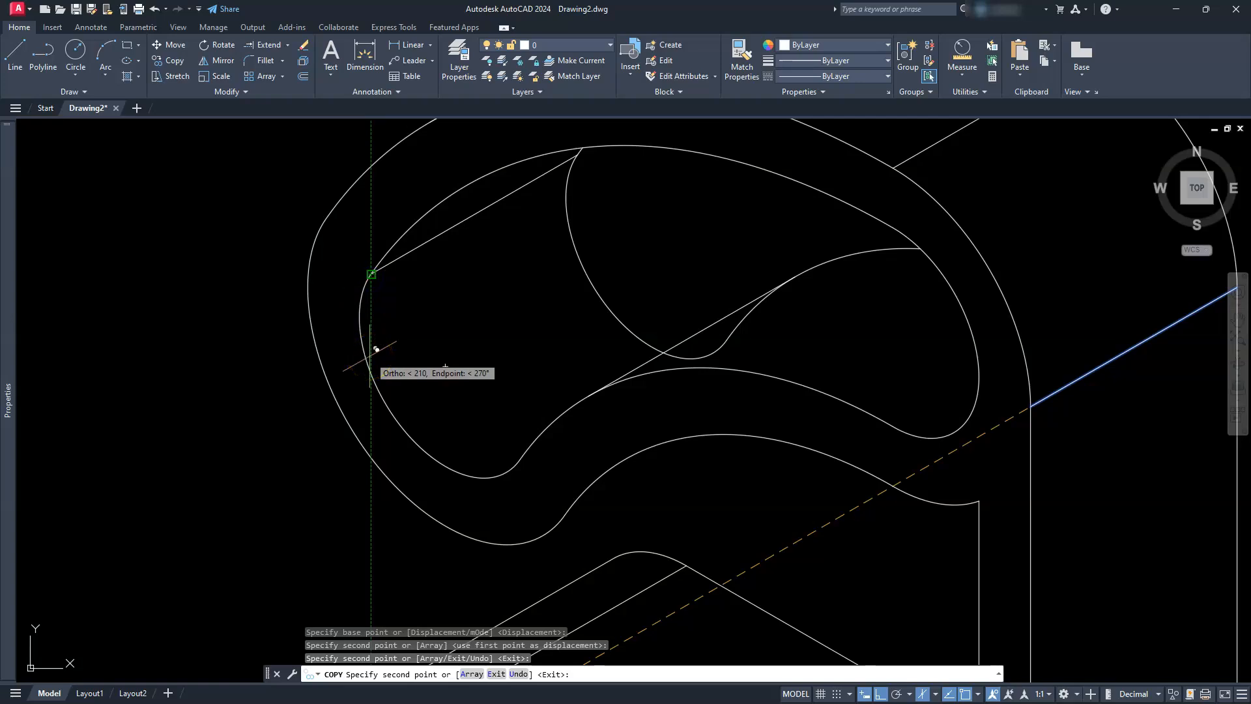
left_click(918, 417)
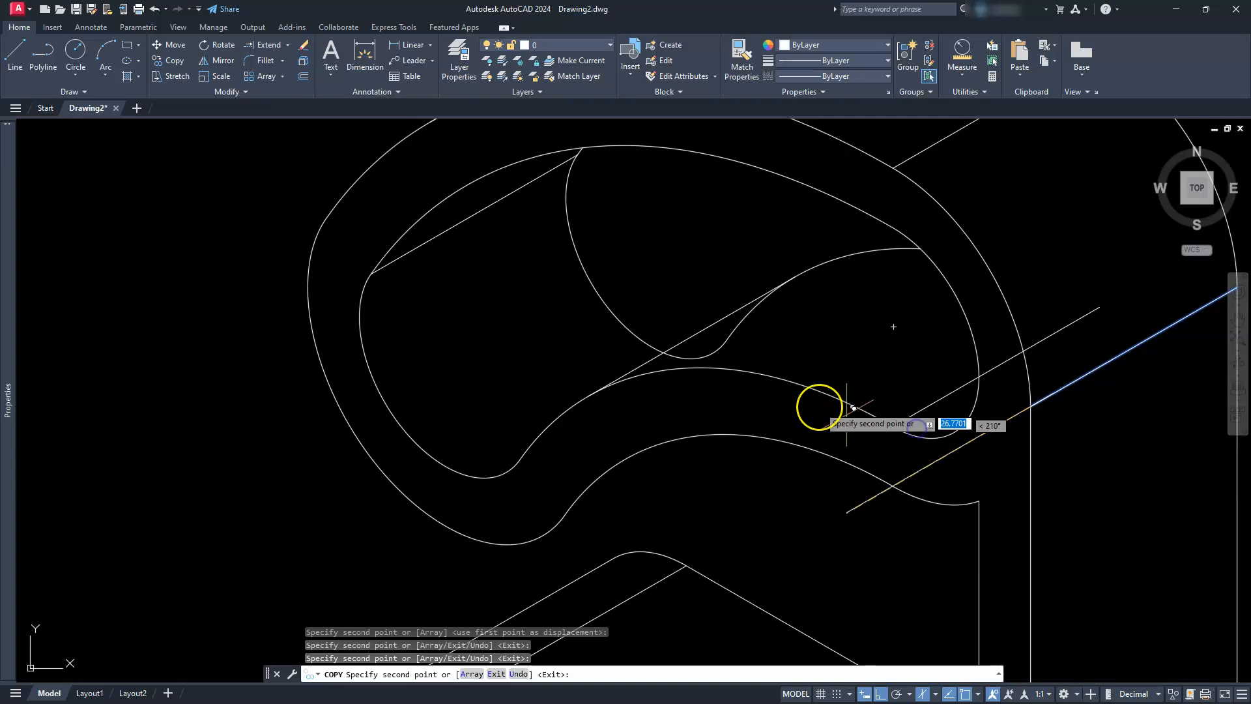
key("Escape")
key("Escape")
key("Escape")
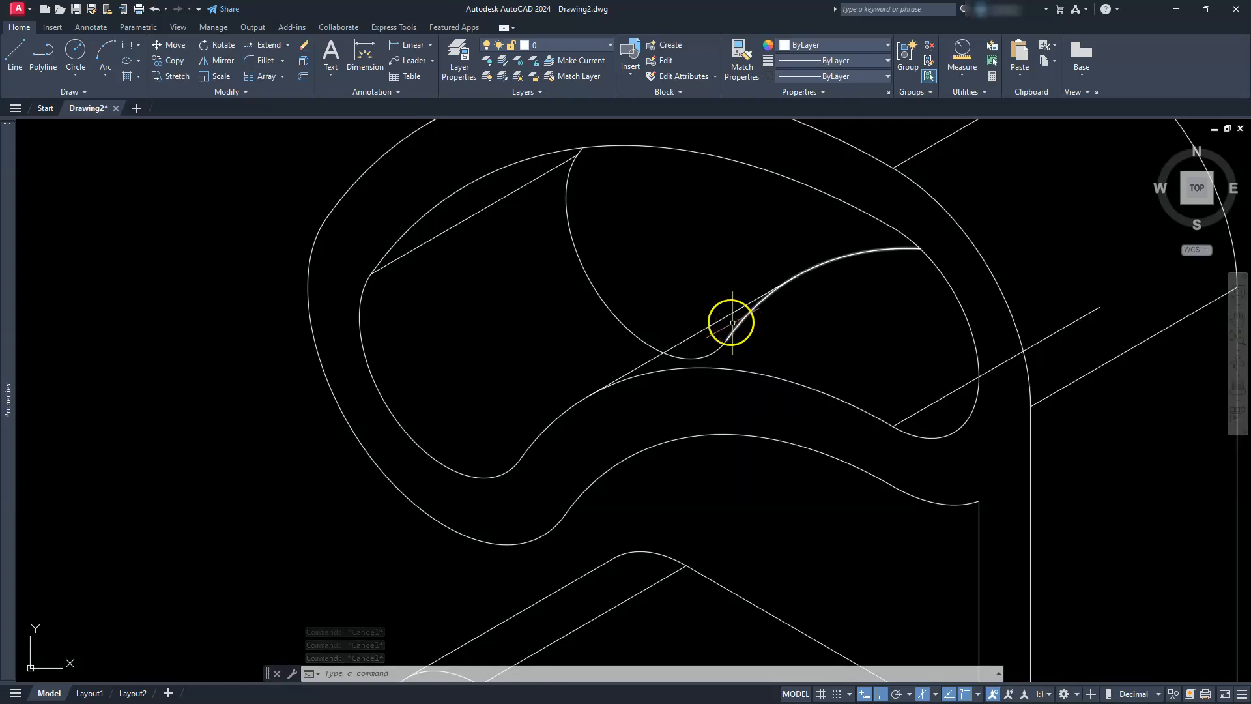
Trim the rear slot arcs below the tangent connecting line and the lower-right connecting line's excess beyond the front slot outline.
left_click(287, 46)
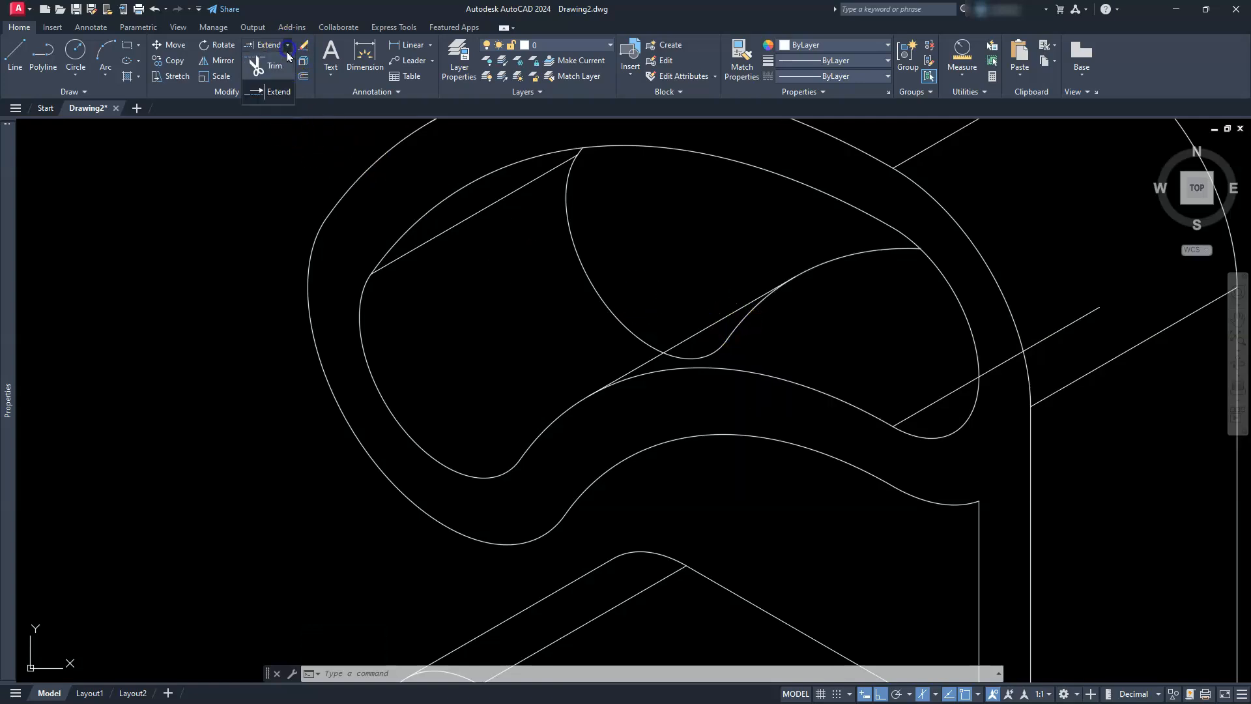
left_click(262, 65)
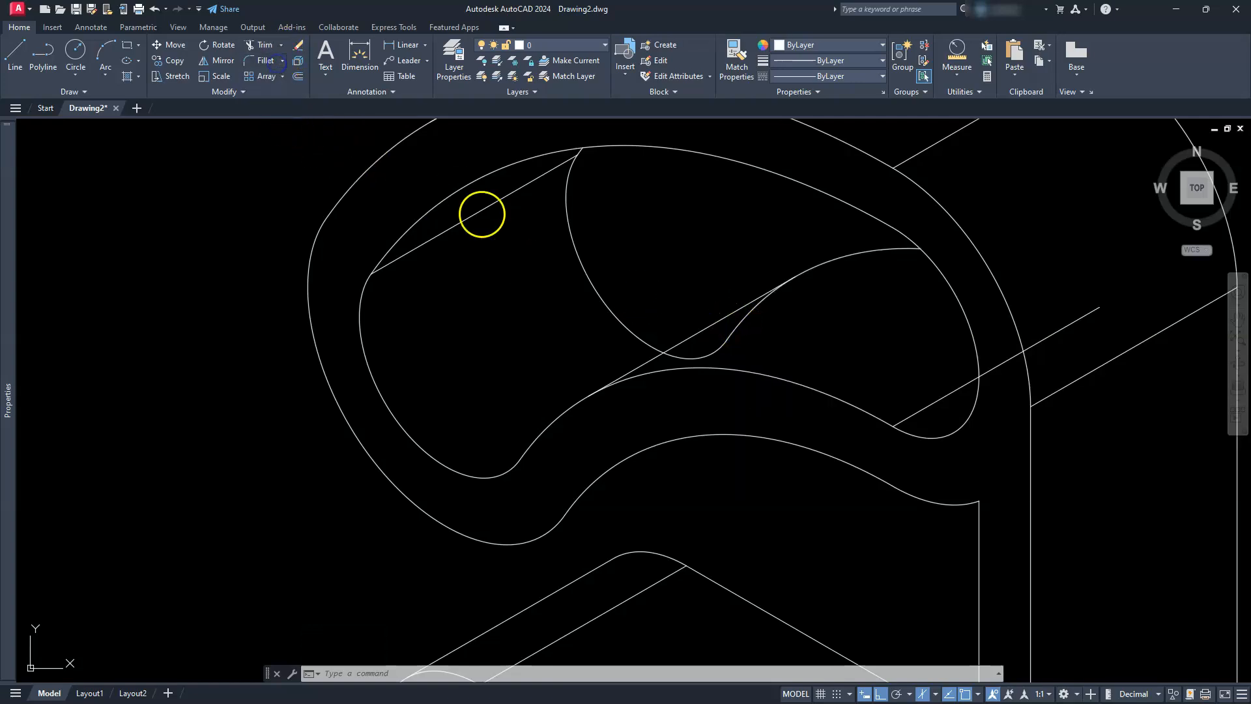
left_click(681, 357)
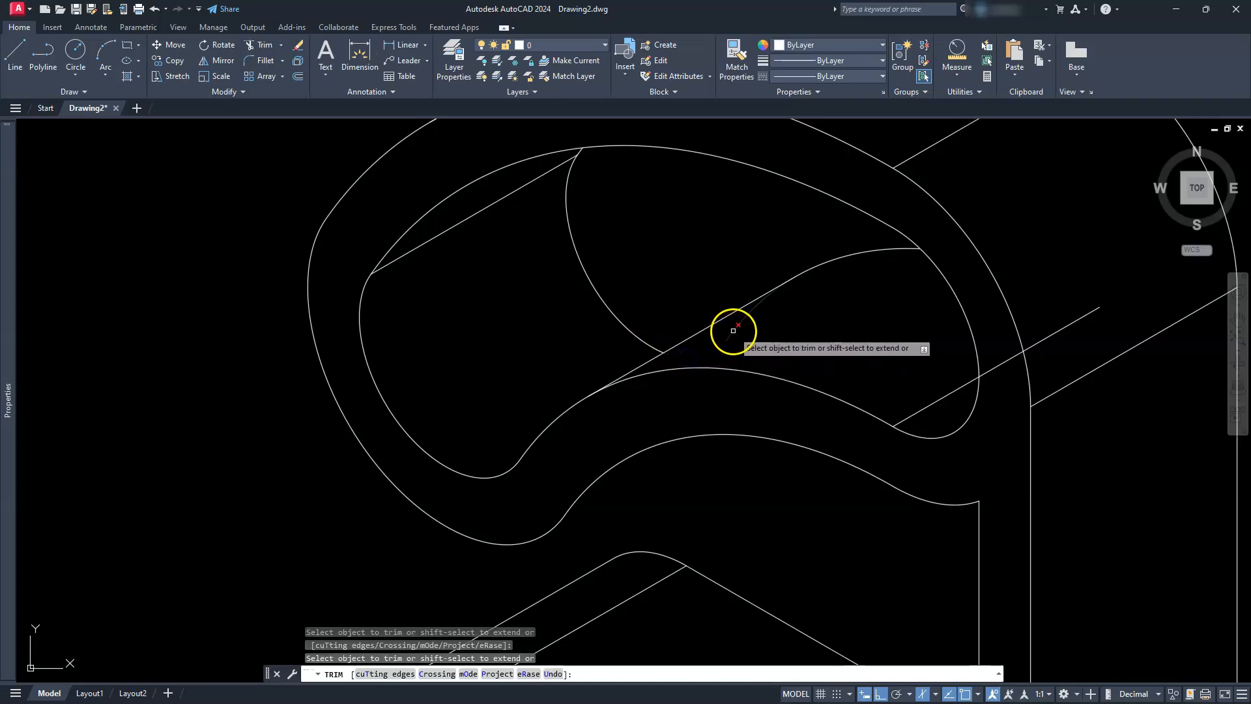
left_click(1069, 324)
key("Return")
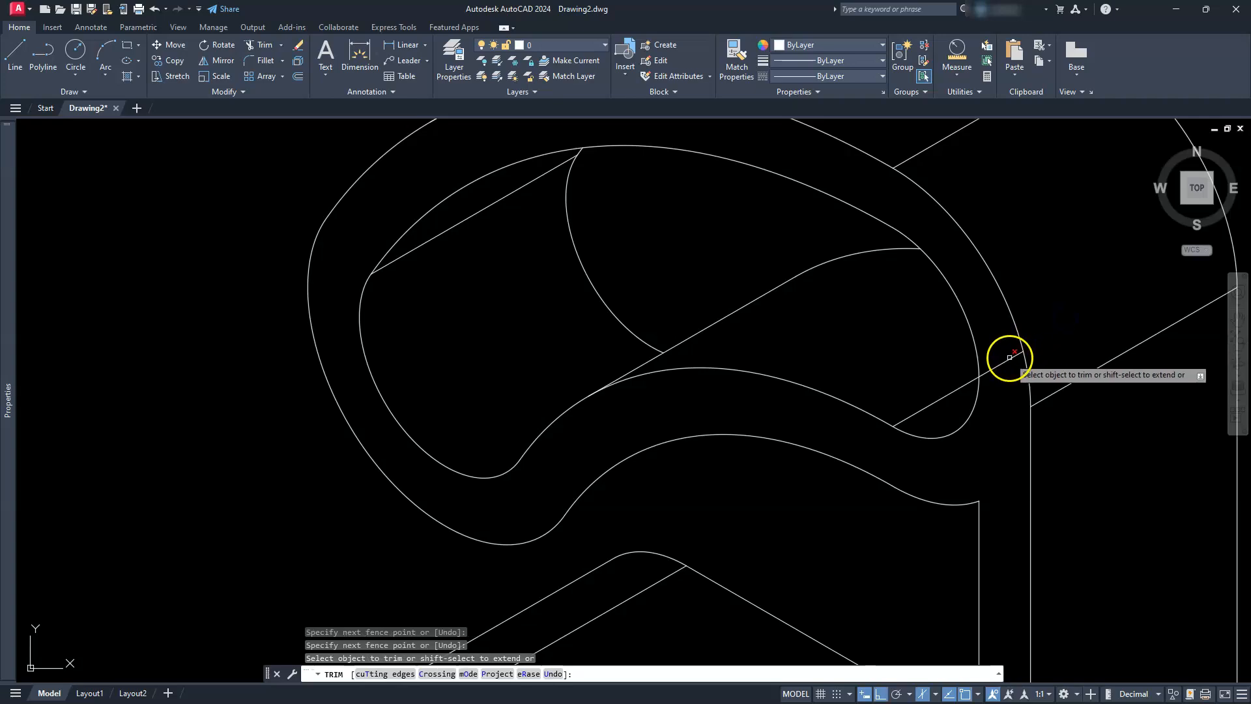
scroll(935, 316, "down", 3)
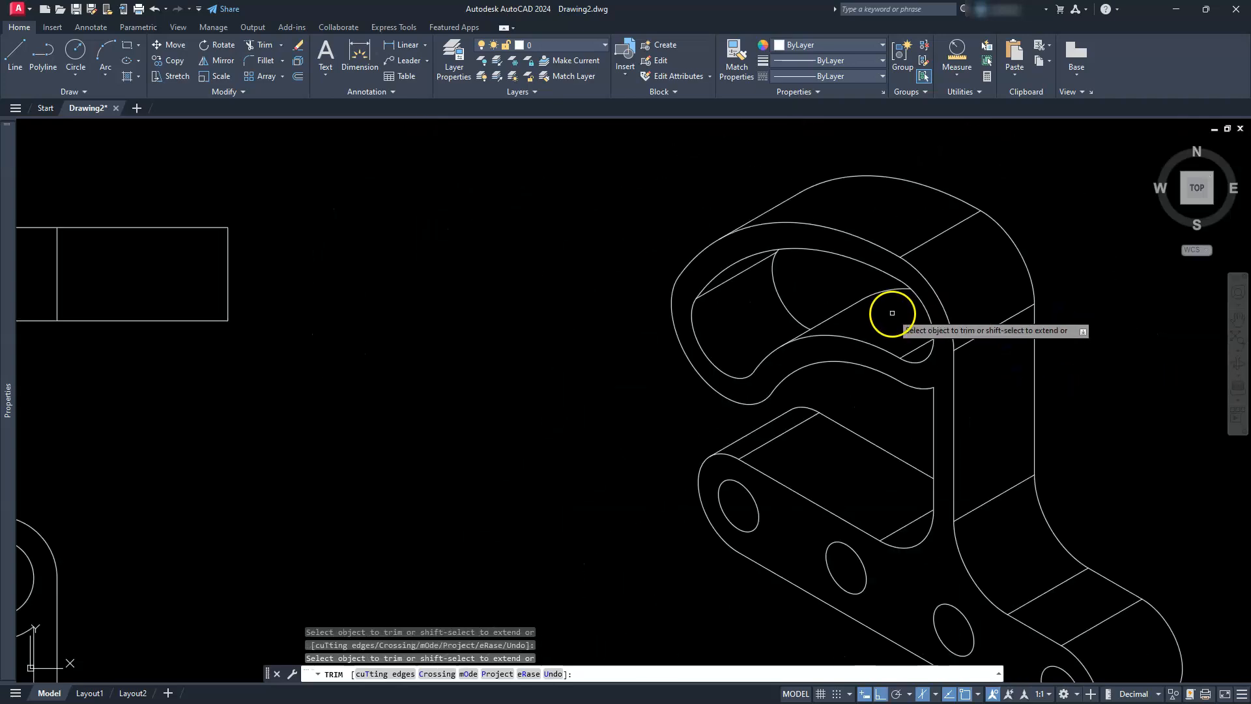
scroll(829, 310, "down", 2)
key("Escape")
key("Escape")
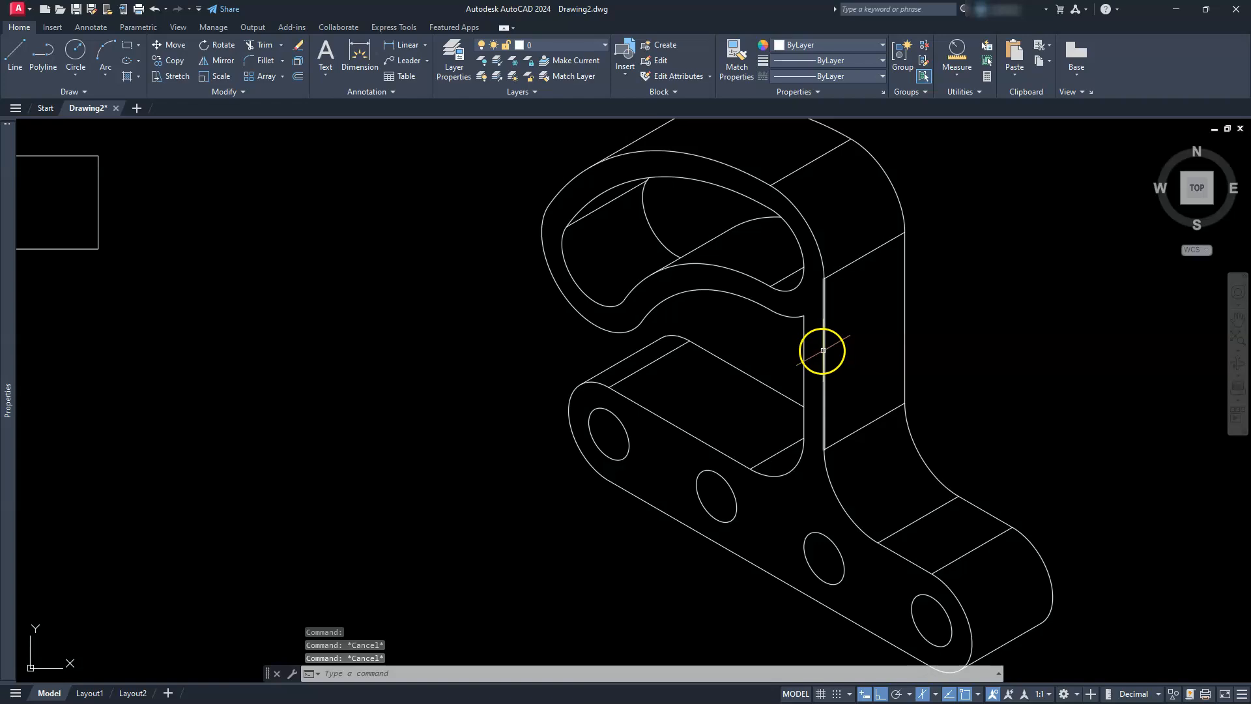
Turn off isometric drafting to return to orthographic drafting.
scroll(815, 352, "down", 2)
middle_click_drag(755, 392, 792, 366)
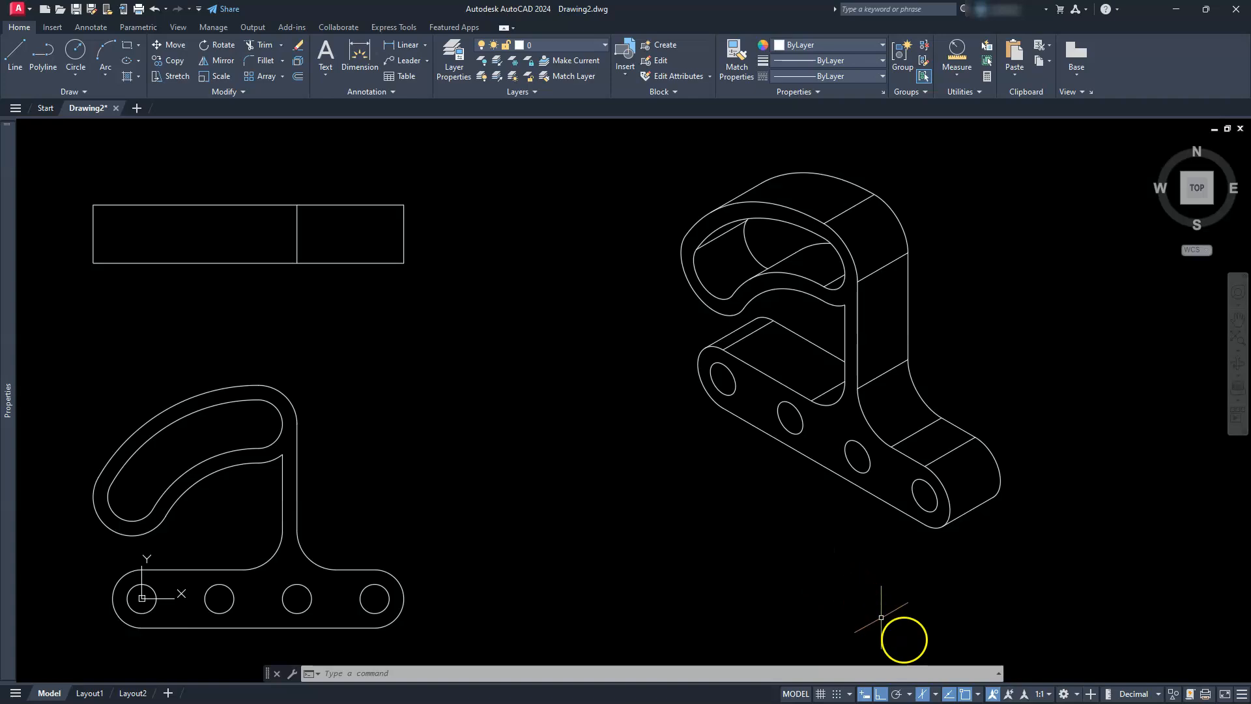
left_click(928, 695)
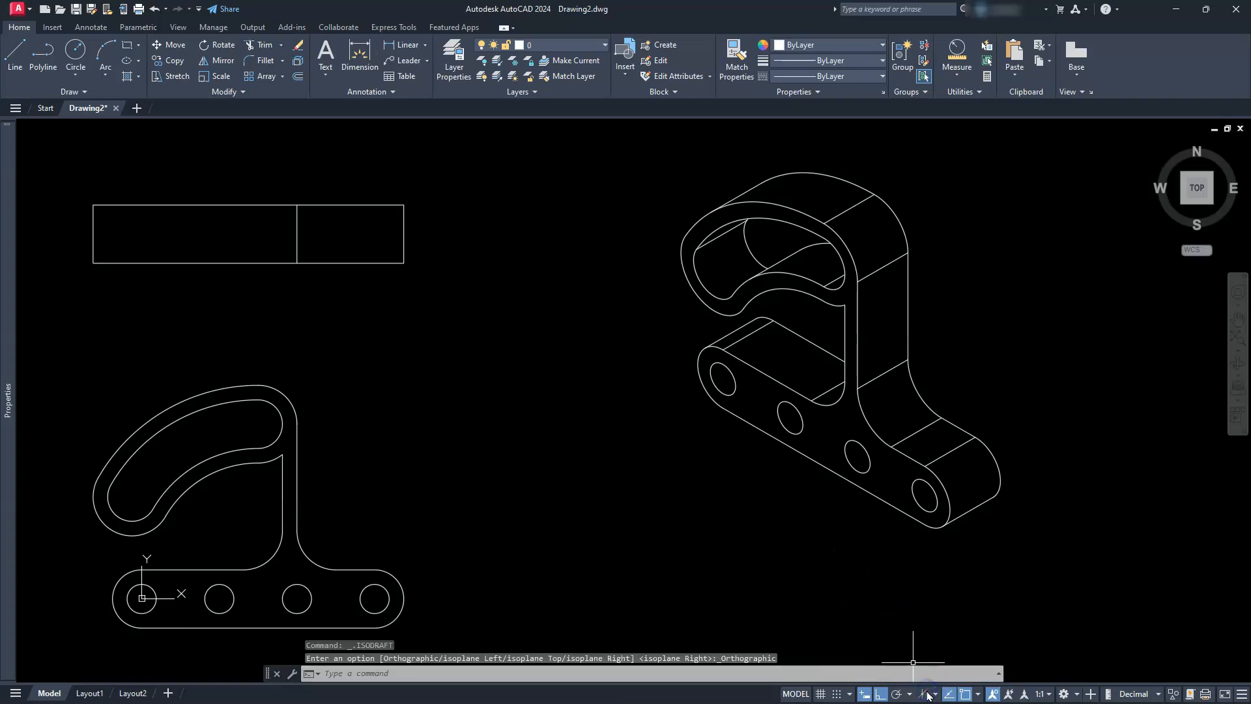
Draw a 17 by 11 rectangle with its first corner at the origin 0,0.
middle_click_drag(589, 531, 921, 430)
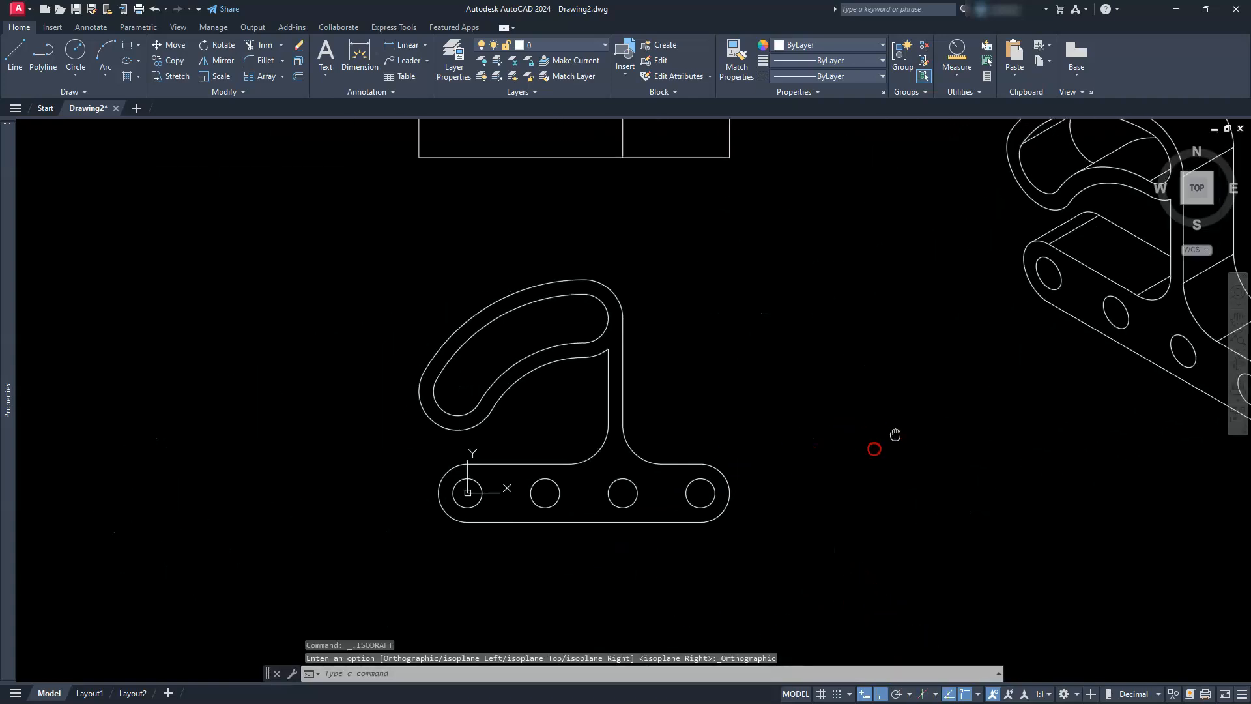
middle_click_drag(693, 493, 735, 490)
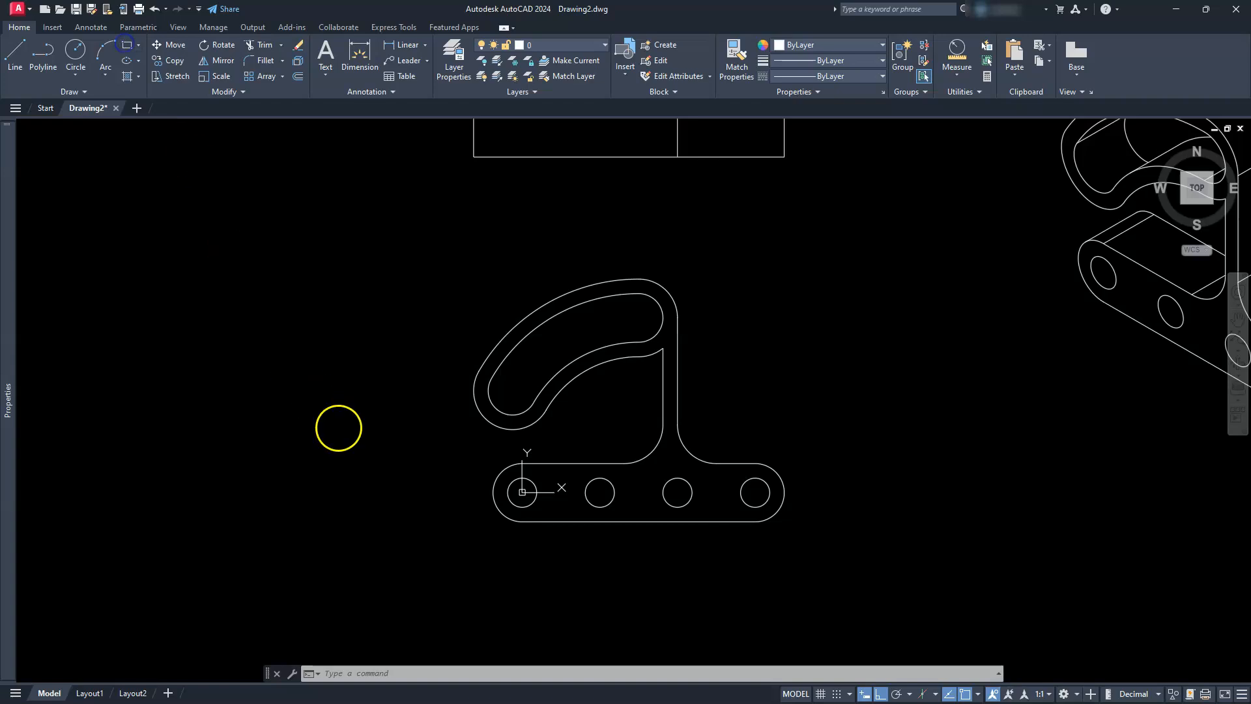
type(",0")
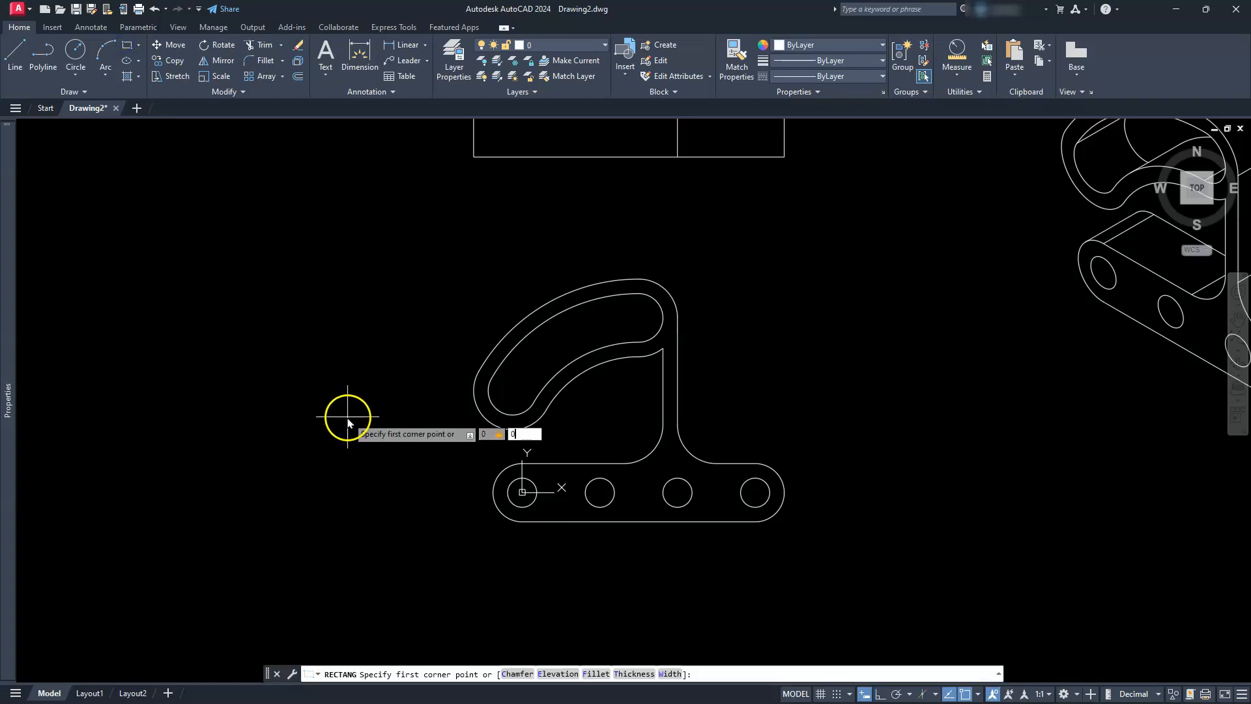
key("Return")
type("17,11")
key("Return")
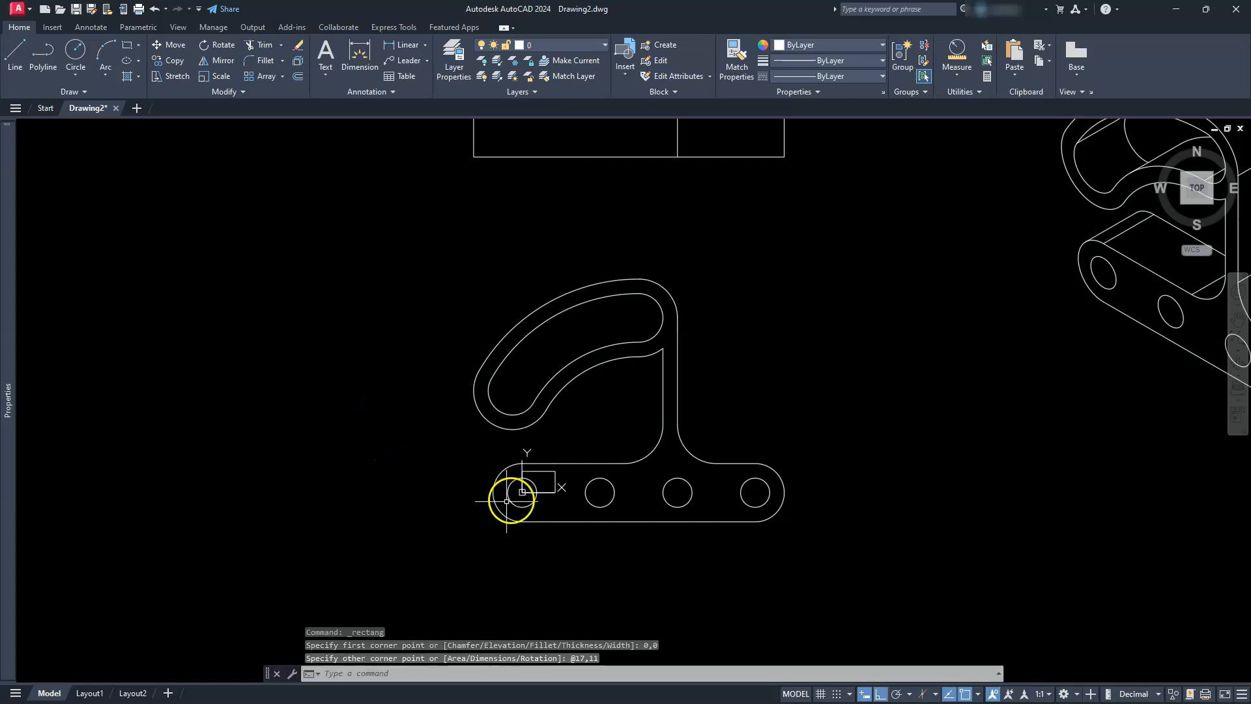
Offset the 17 by 11 rectangle inward by 0.25 to form the border's inner frame.
scroll(539, 483, "up", 10)
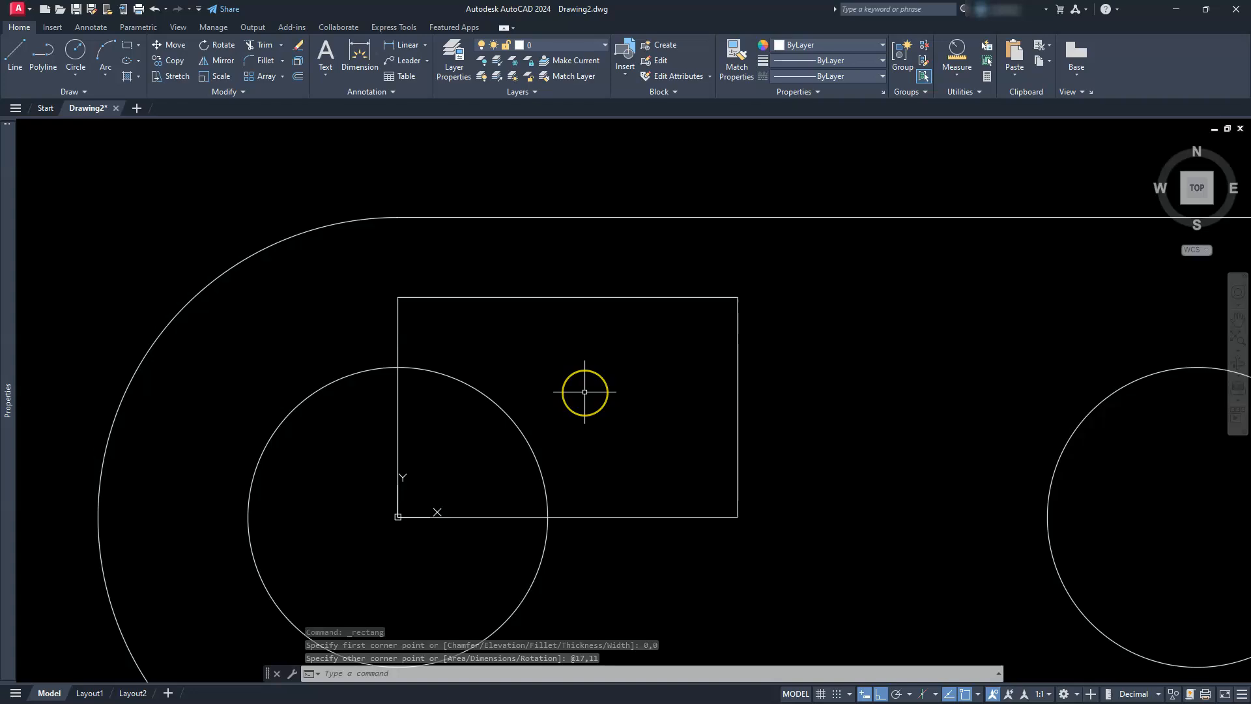
type("o")
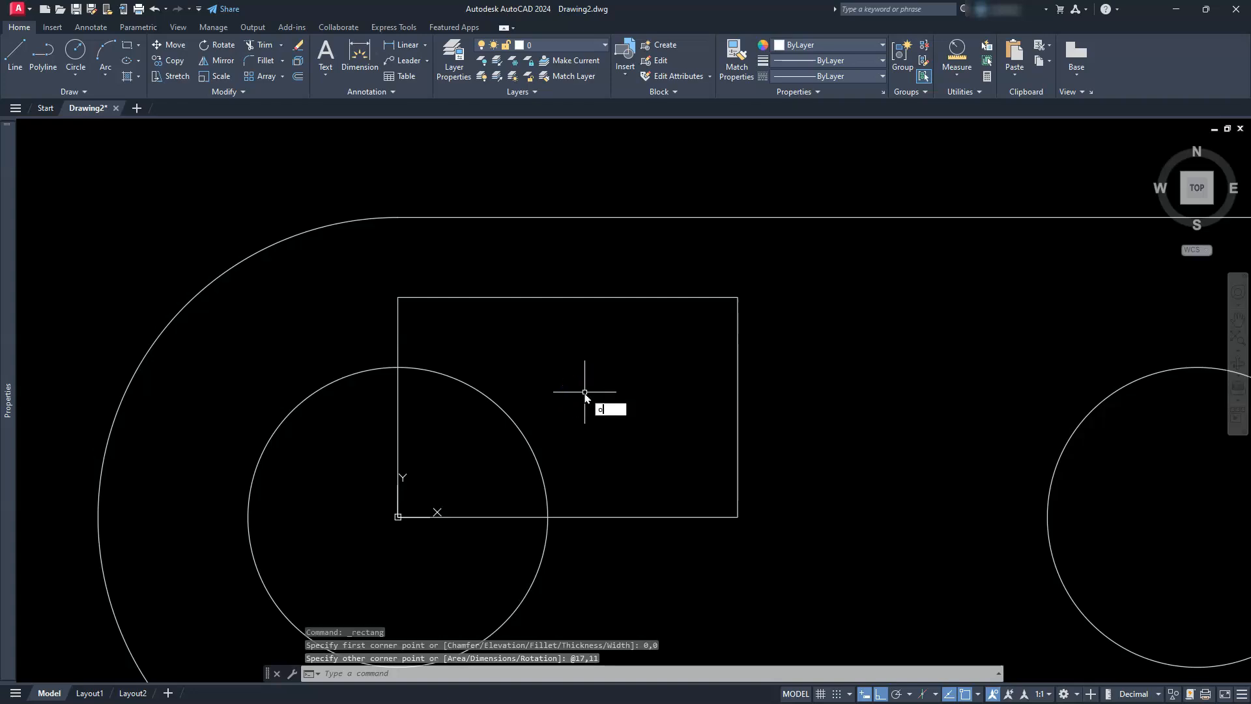
key("Return")
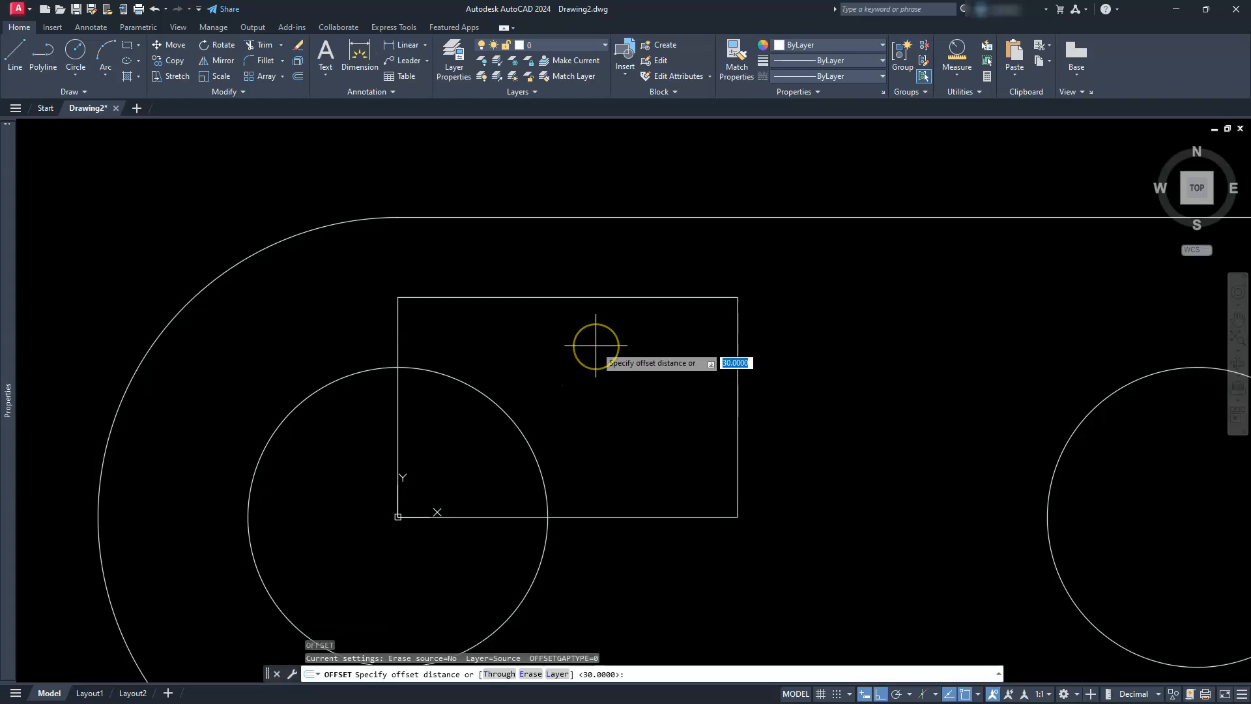
key("Return")
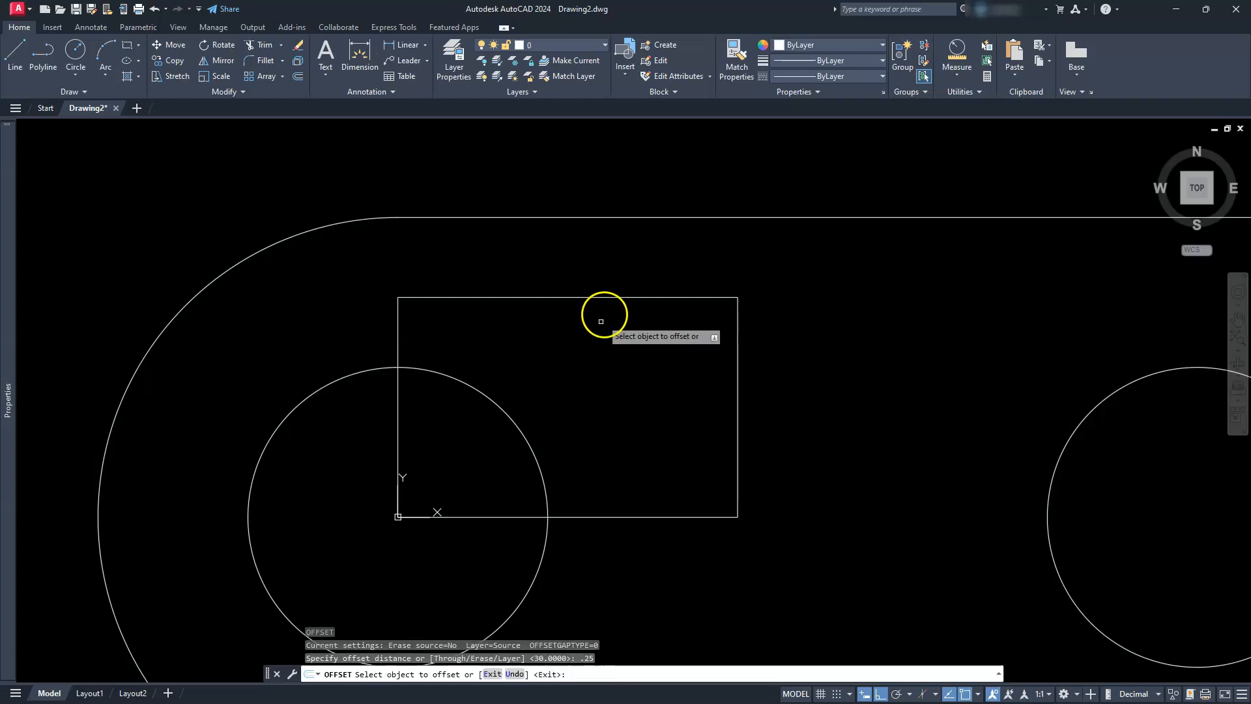
left_click(608, 297)
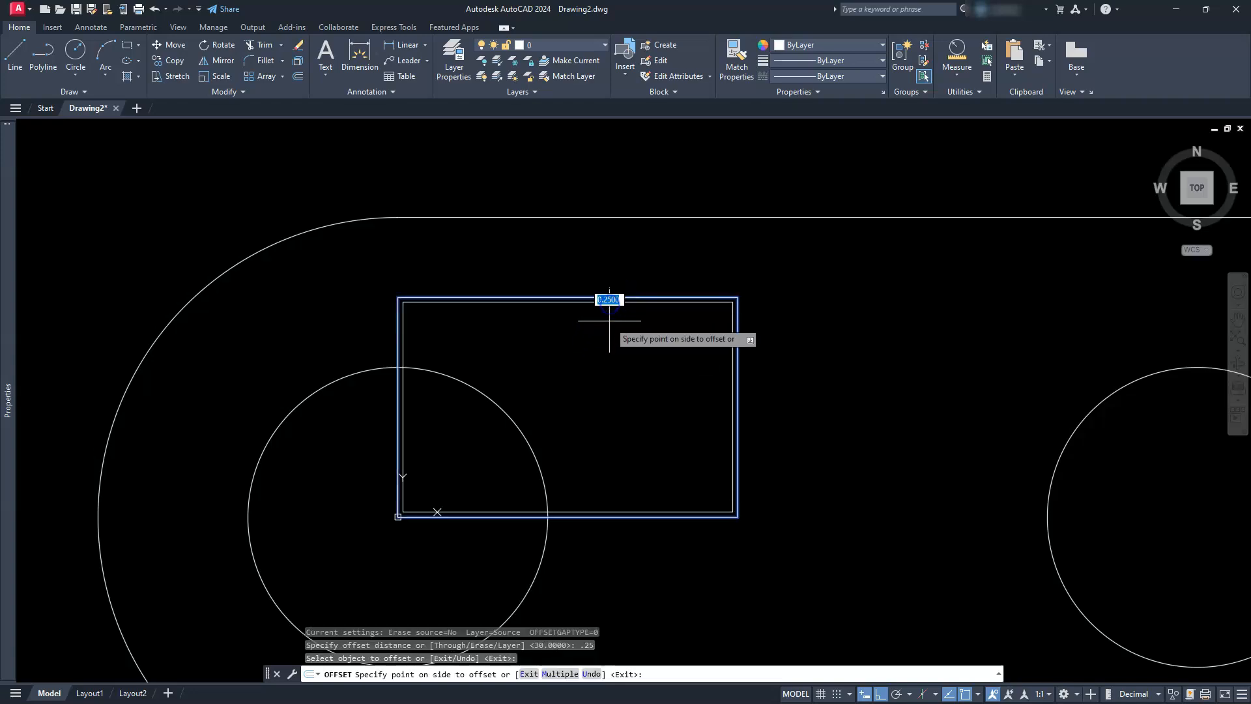
left_click(609, 324)
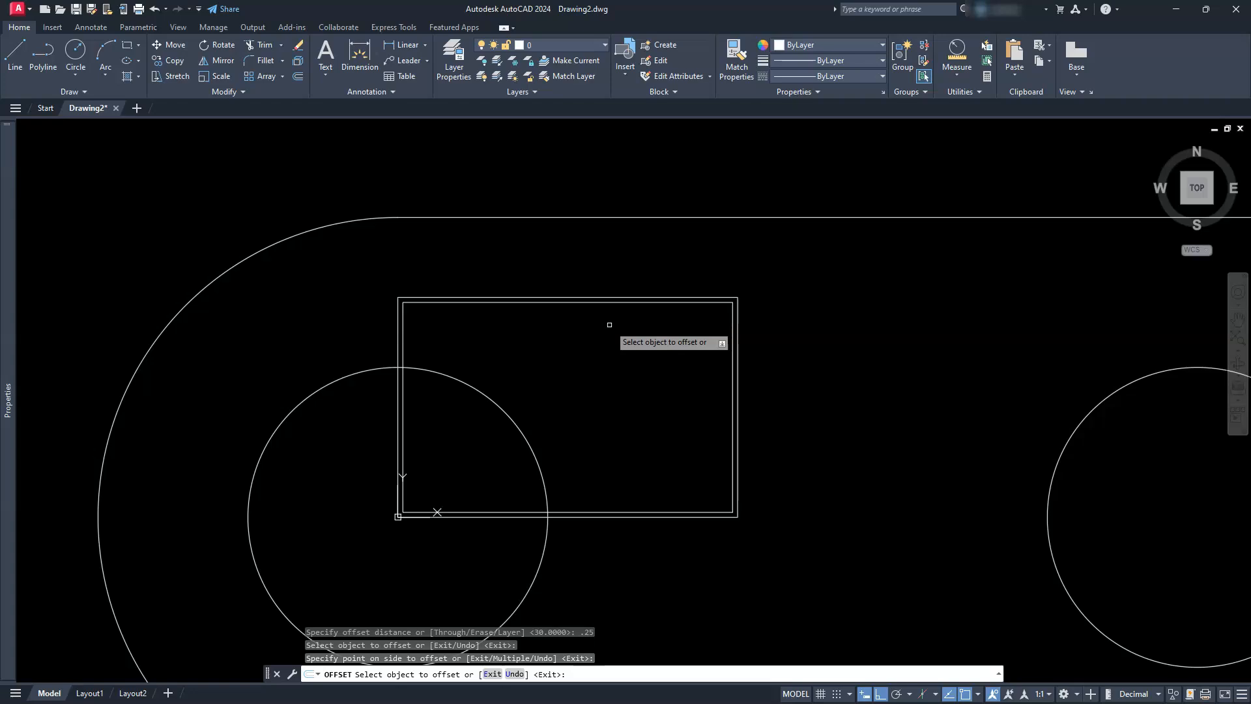
key("Escape")
key("Escape")
key("Escape")
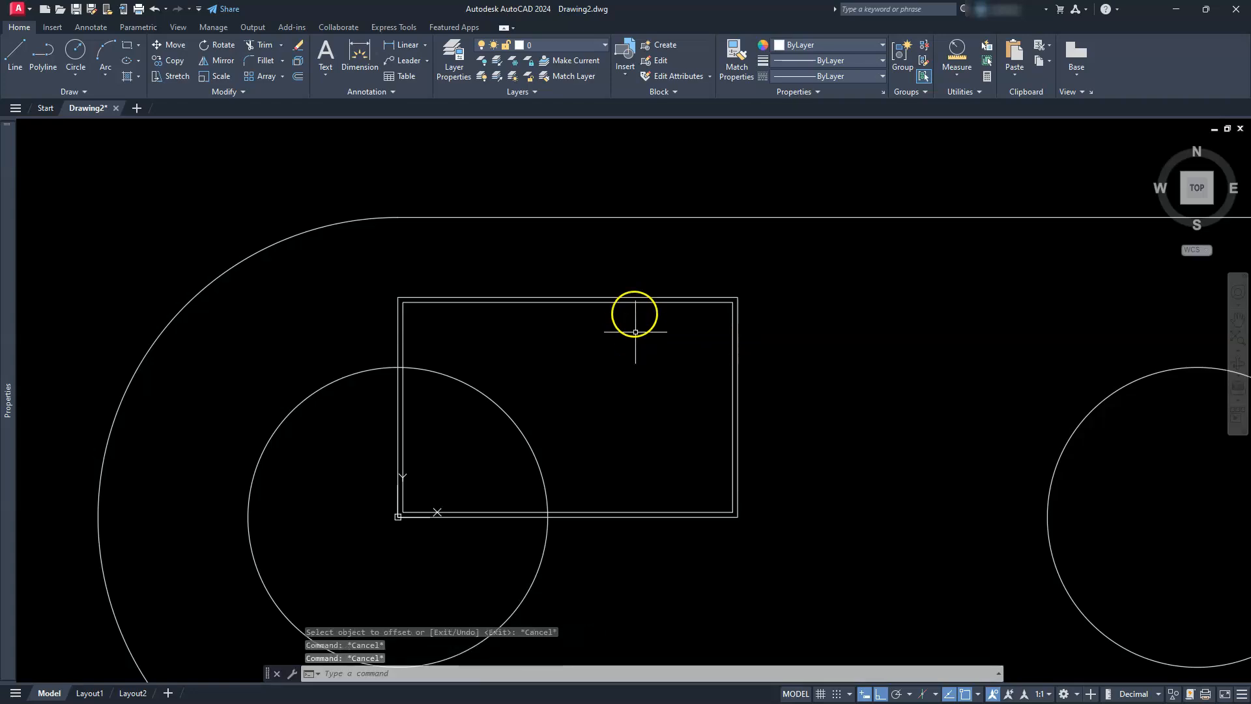
Create a block named tb from the two border rectangles, with inches as the block unit.
left_click(643, 280)
left_click(620, 319)
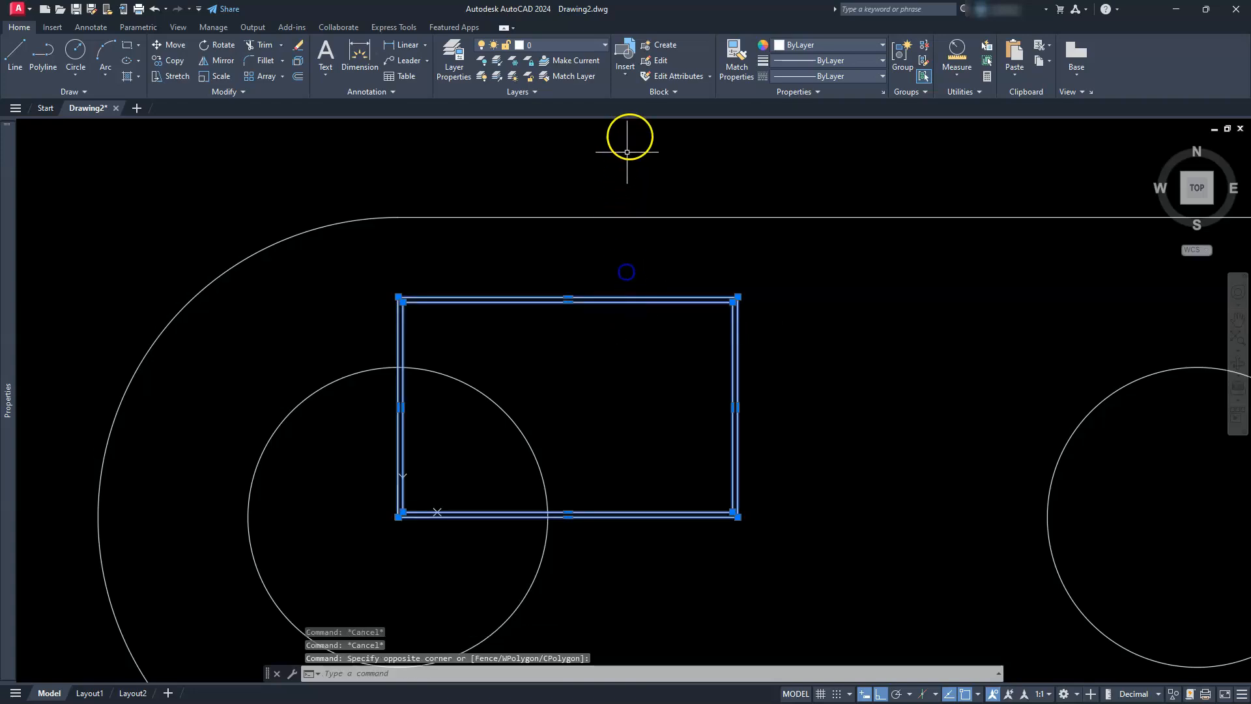
left_click(663, 44)
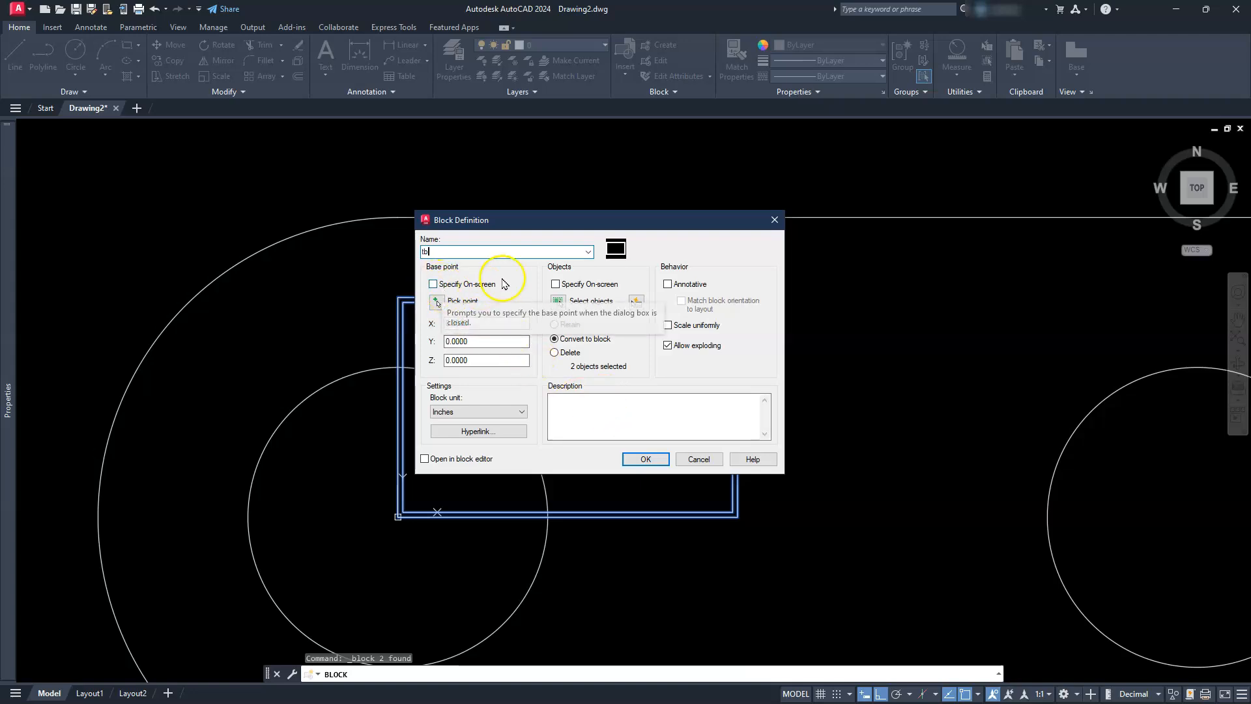
left_click(646, 459)
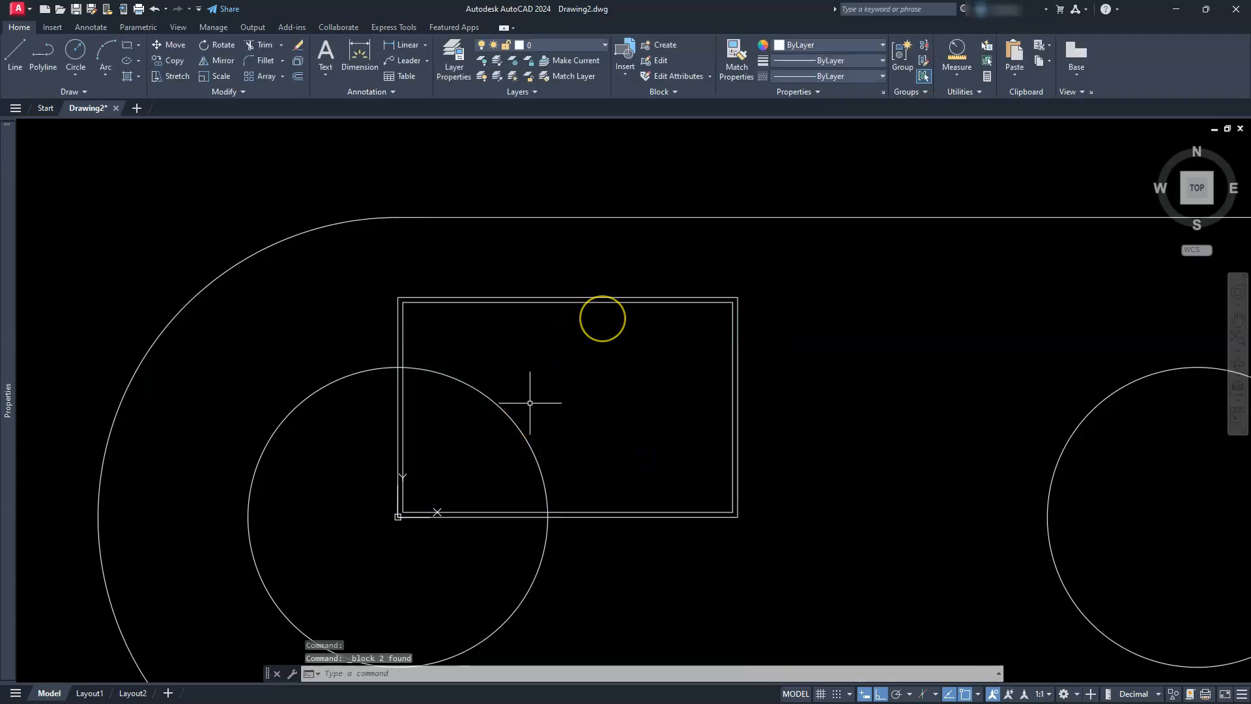
Set the border block's X and Y scale to 30.
scroll(602, 319, "down", 10)
left_click(612, 316)
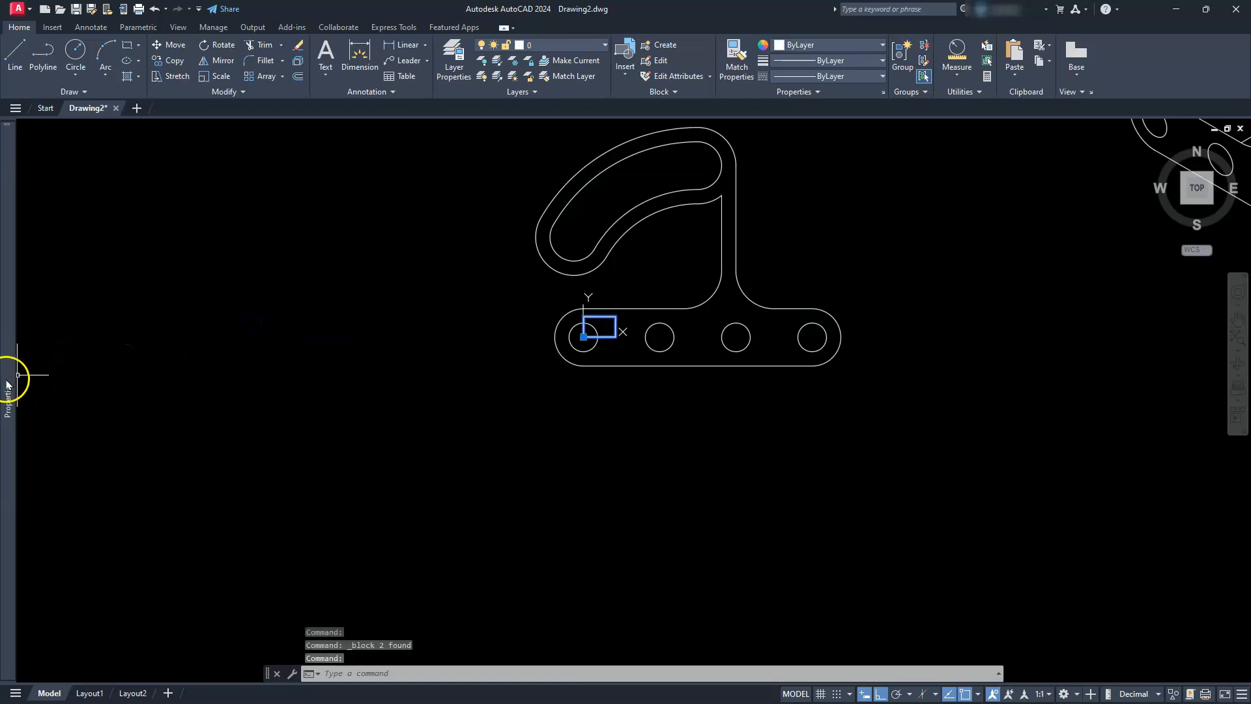
mouse_move(6, 384)
left_click(150, 344)
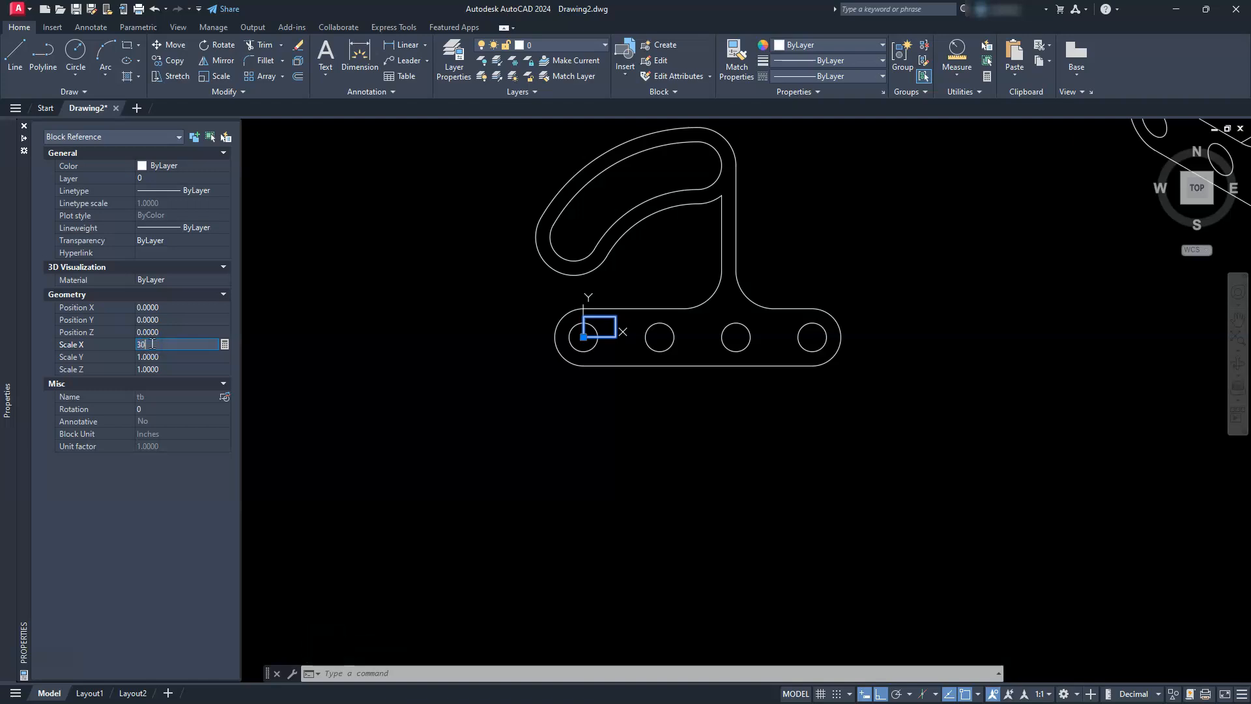
left_click(152, 356)
type("30")
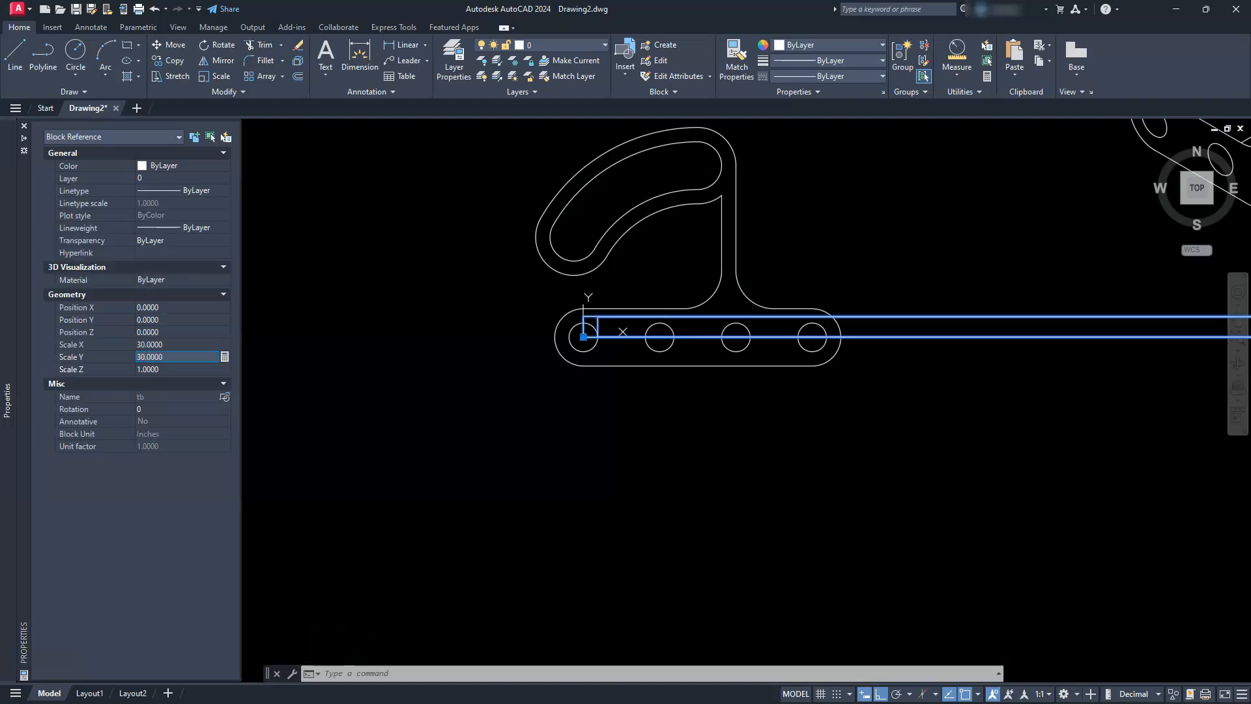
scroll(460, 321, "down", 3)
middle_click_drag(521, 313, 458, 469)
mouse_move(500, 338)
middle_mouse_down()
mouse_move(482, 402)
mouse_move(472, 376)
middle_mouse_up()
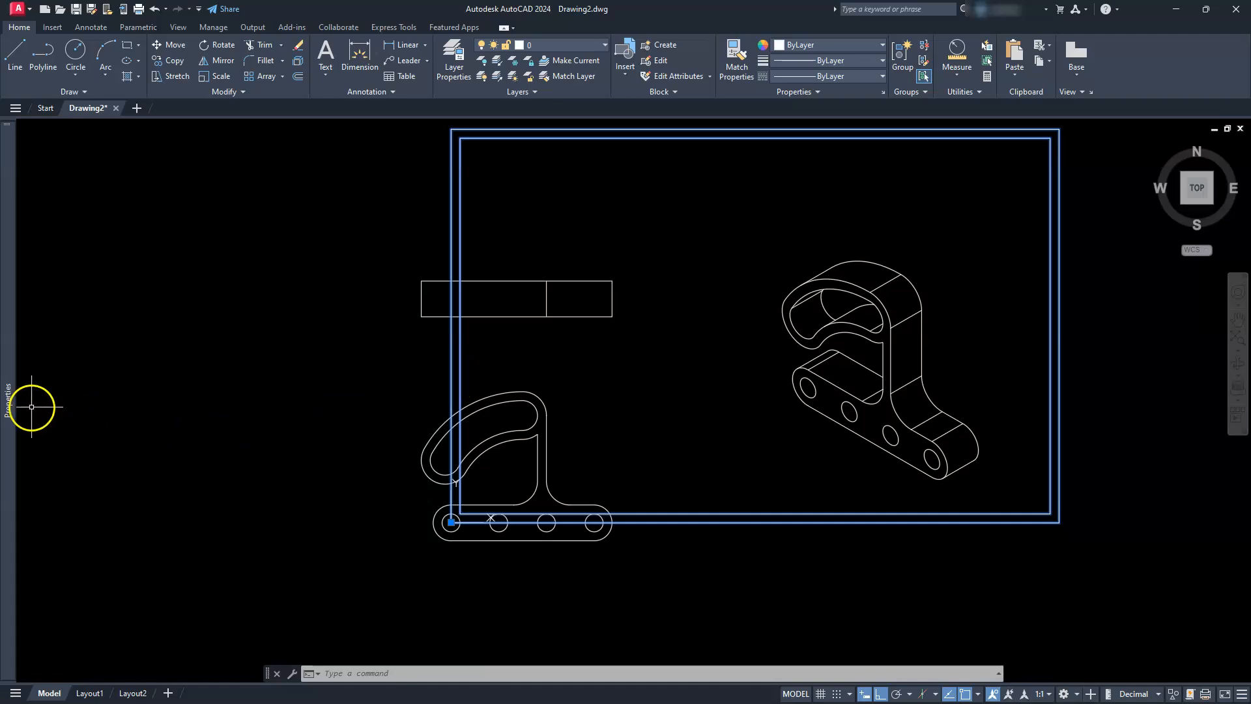
Try an X and Y scale of 20 for the border block.
mouse_move(9, 399)
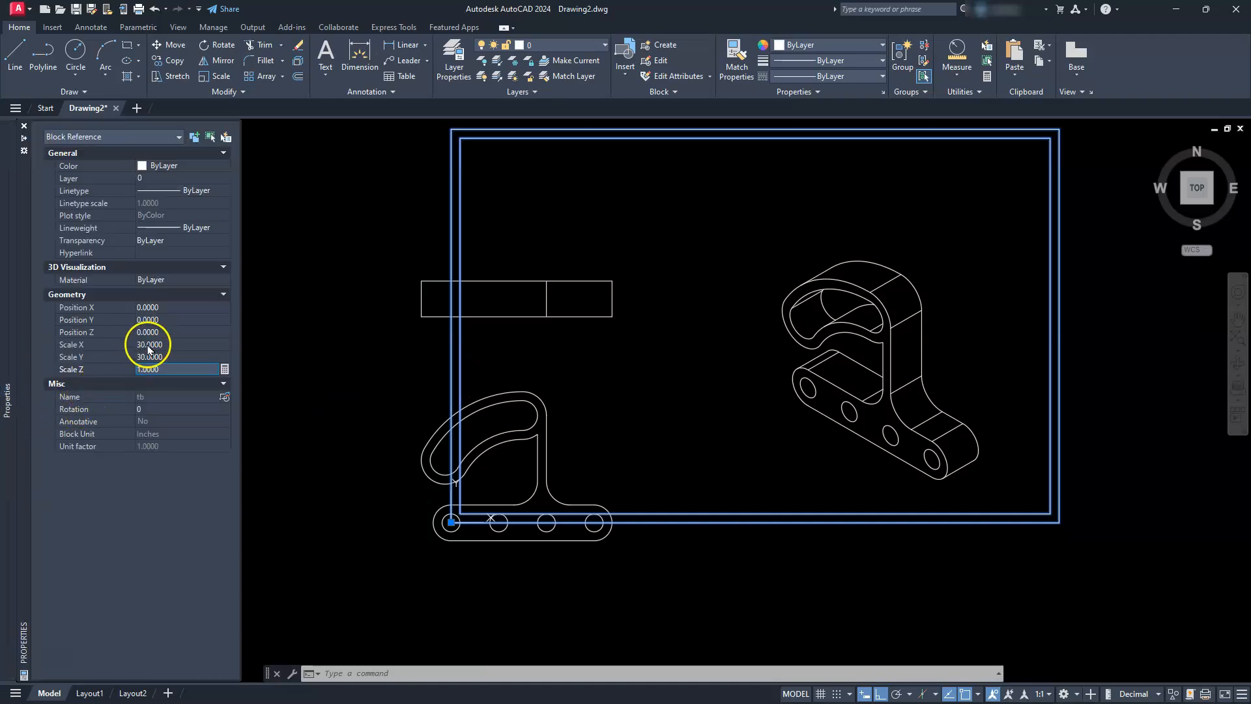
left_click(149, 345)
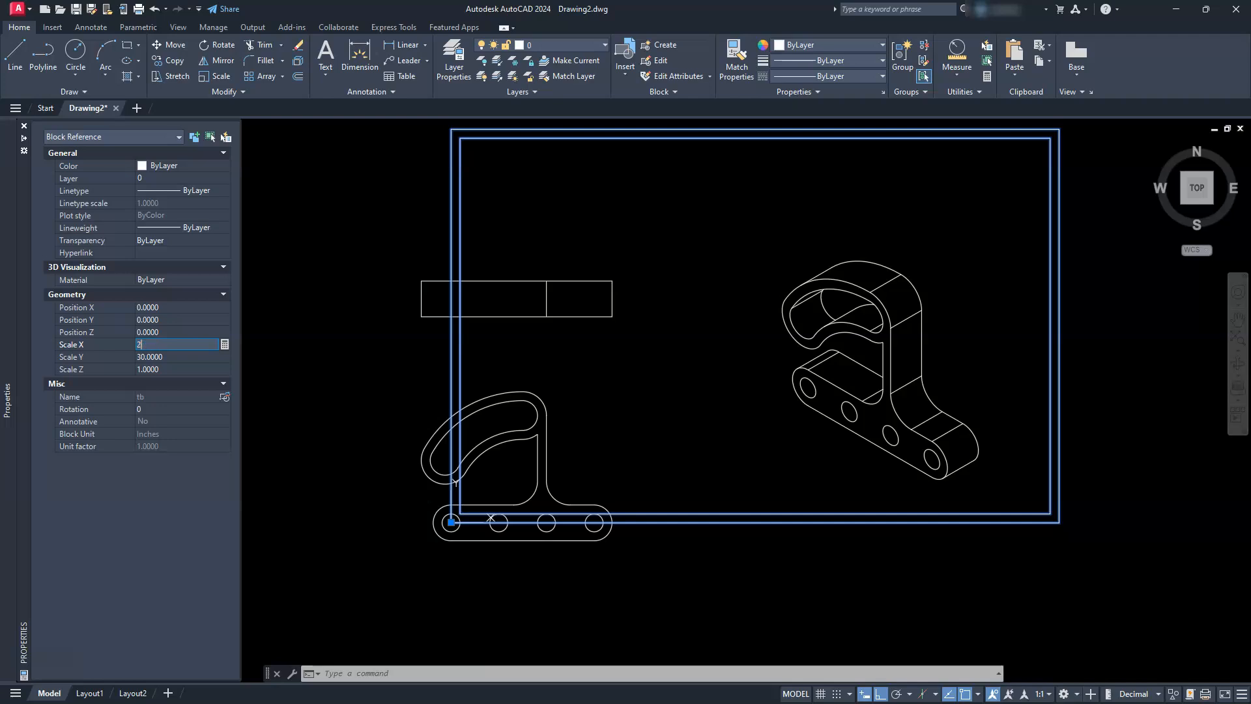
type("20")
key("Tab")
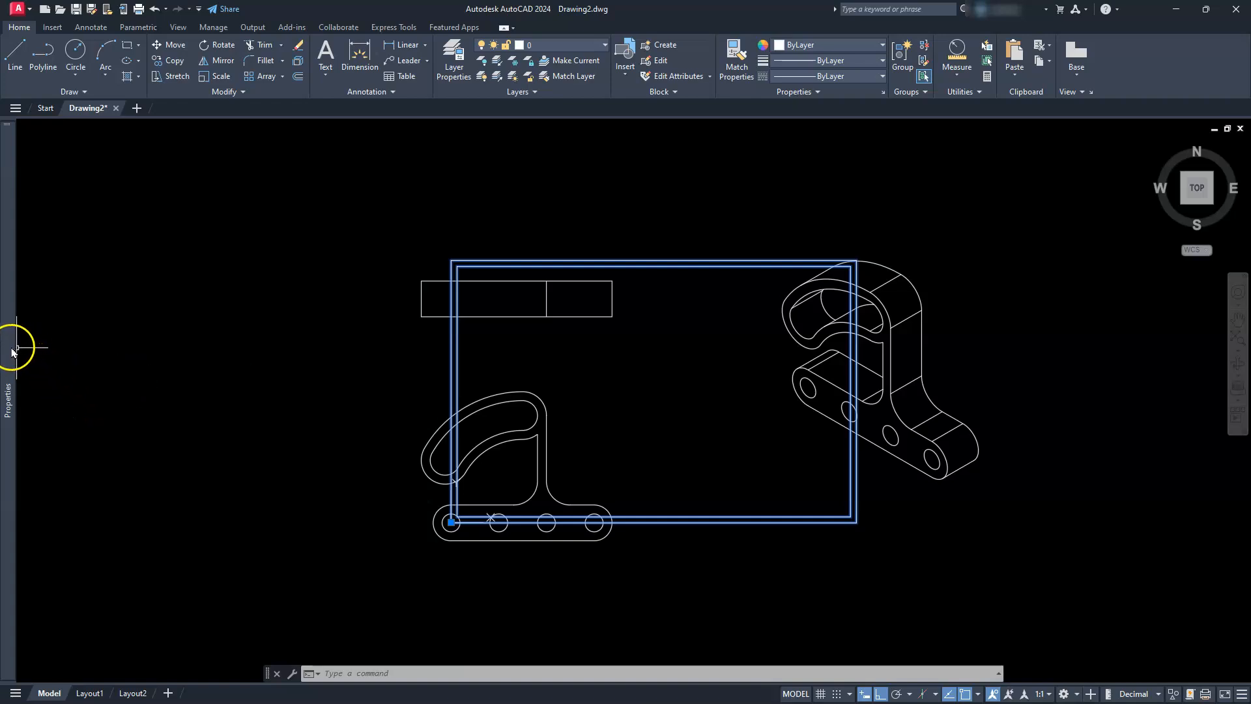
Set the border block's X and Y scale back to 30 and deselect the block.
mouse_move(12, 352)
double_click(143, 344)
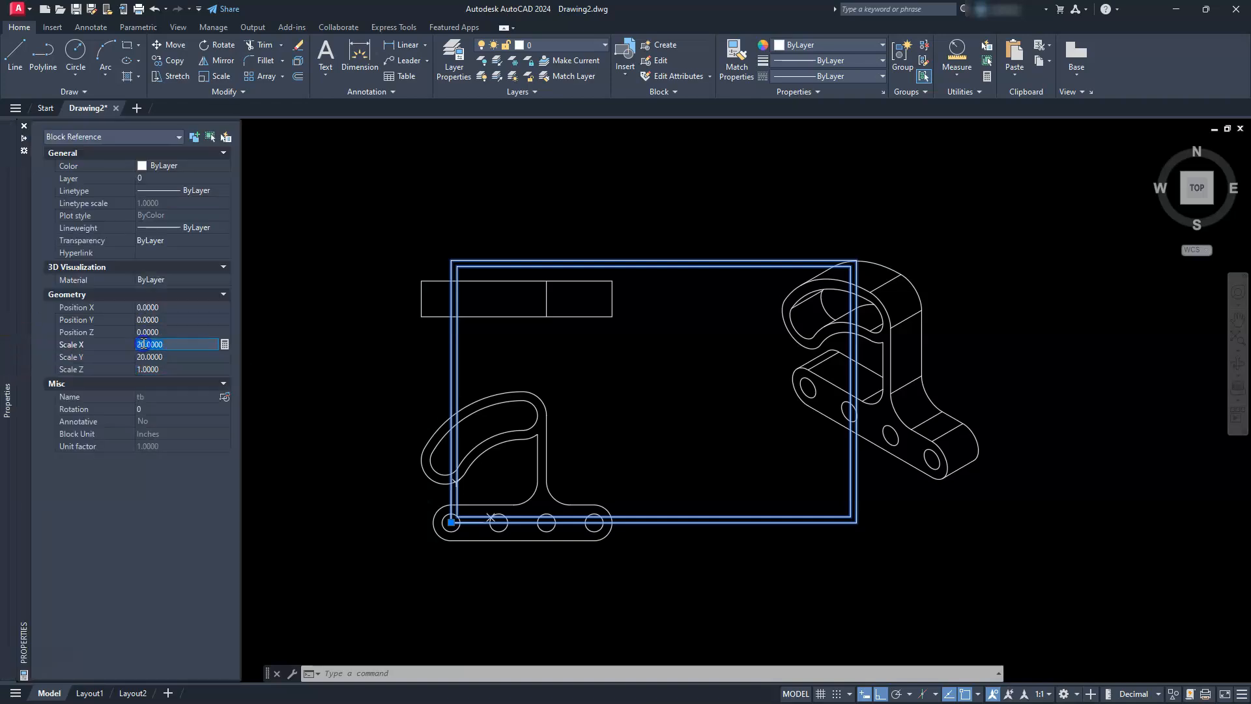
type("30")
key("Tab")
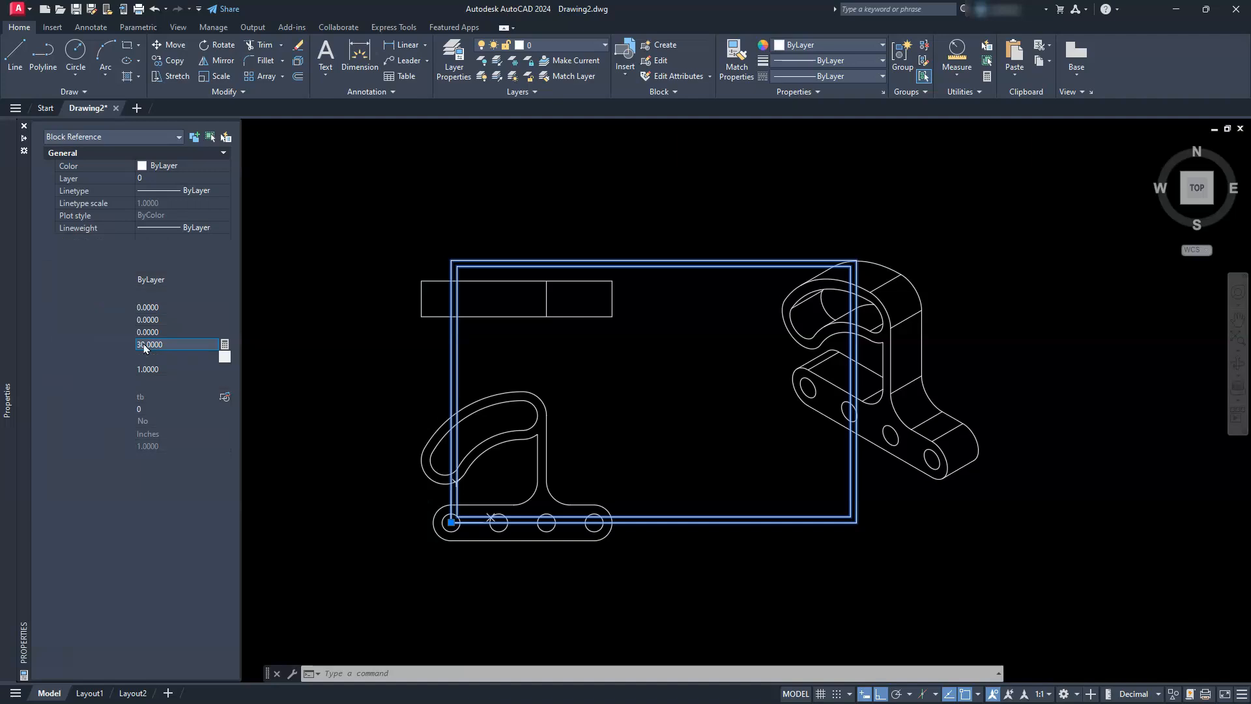
key("Tab")
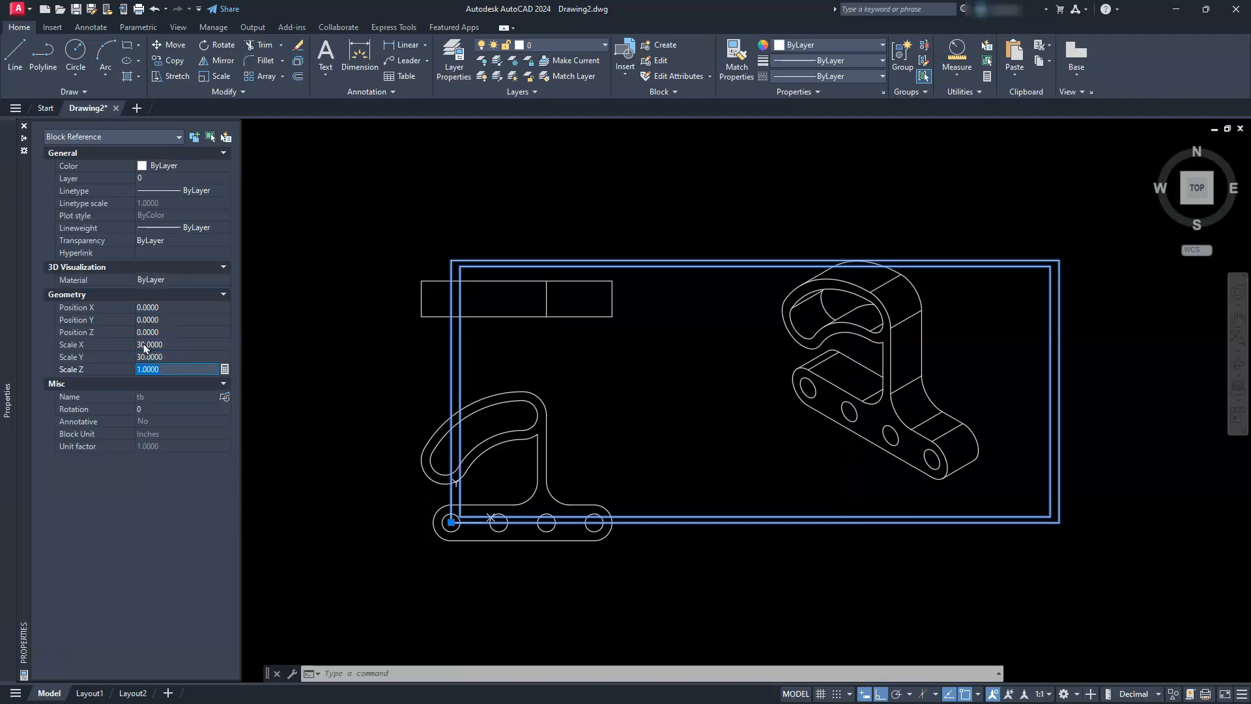
left_click(677, 399)
key("Escape")
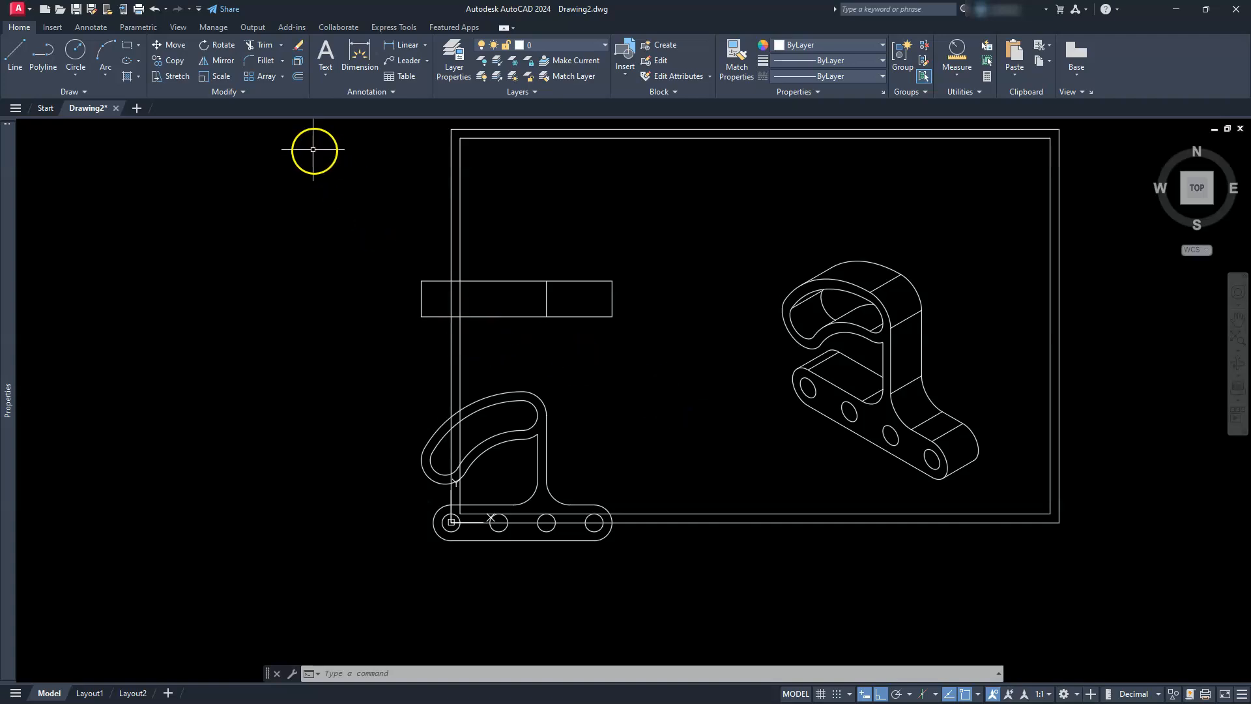
Move the top, front and isometric views together into the border frame, with Ortho turned off for free placement.
key("m")
key("Return")
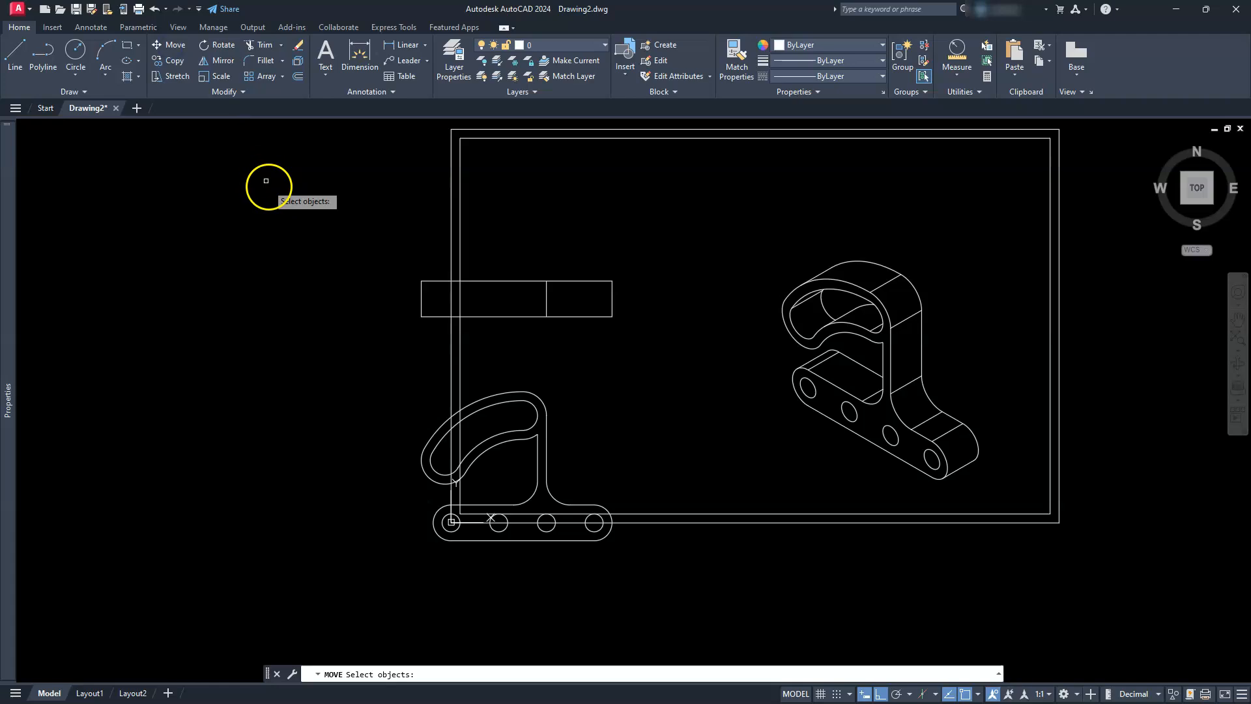
left_click(268, 184)
left_click(999, 565)
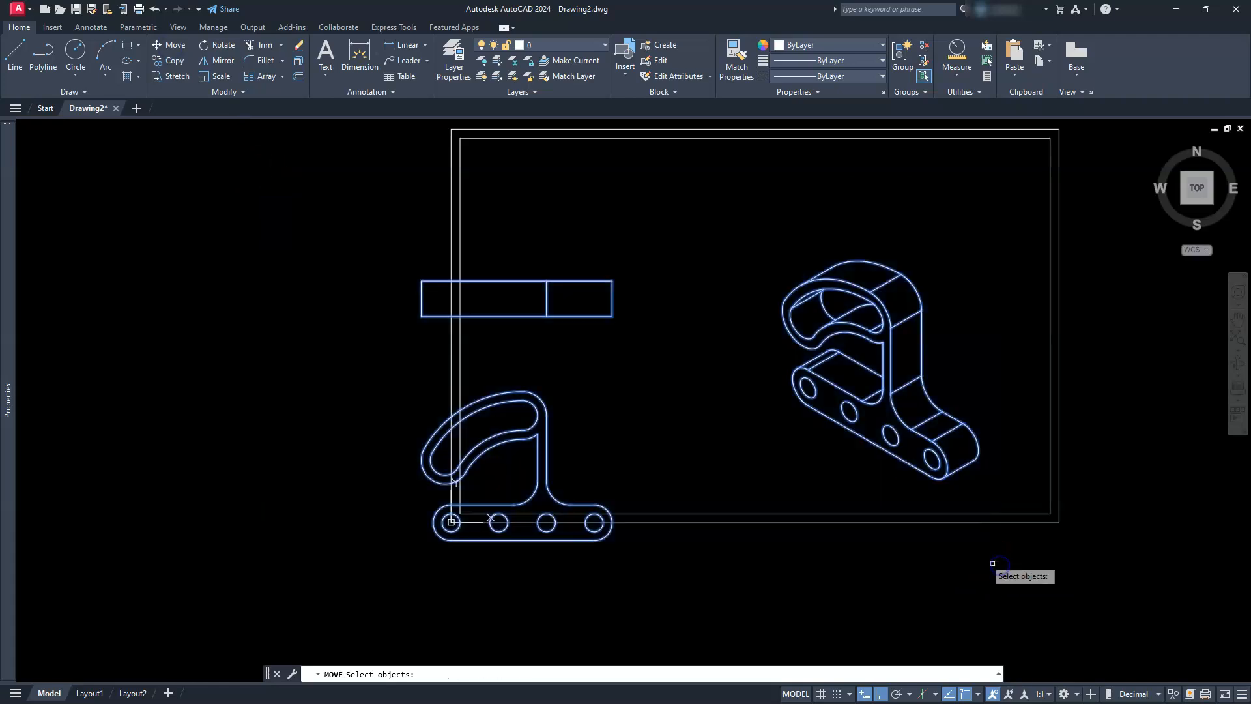
key("Return")
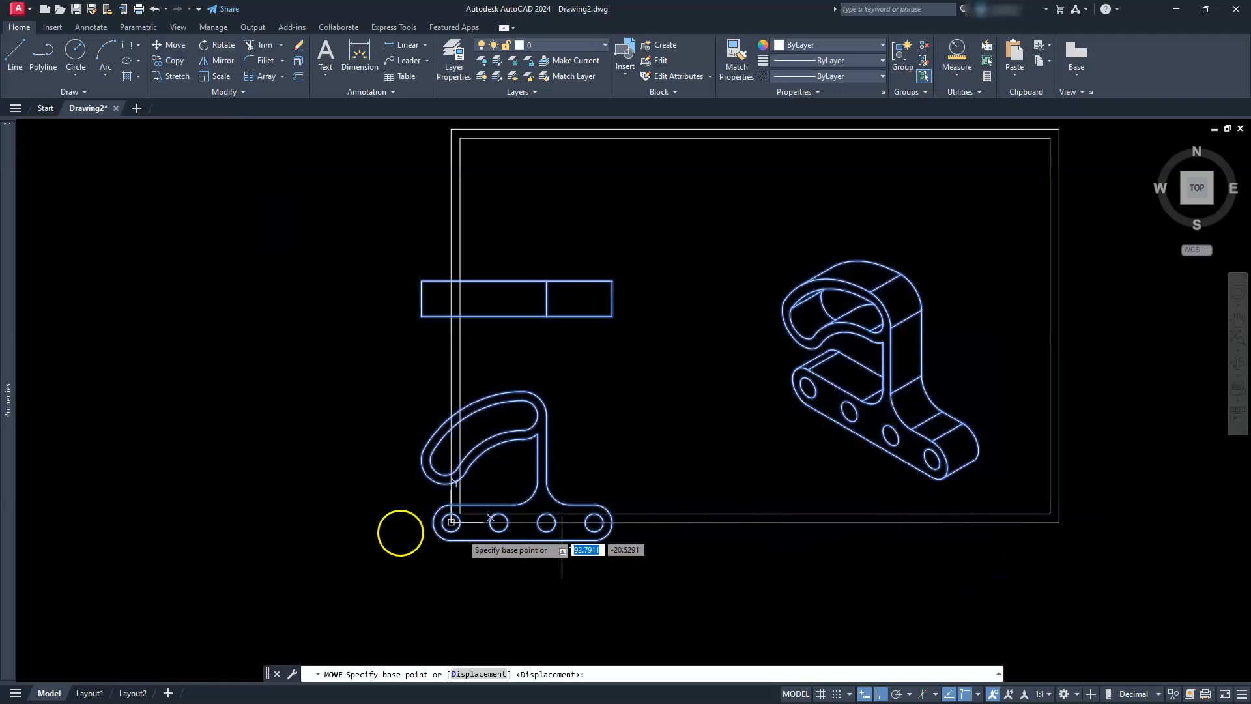
left_click(218, 565)
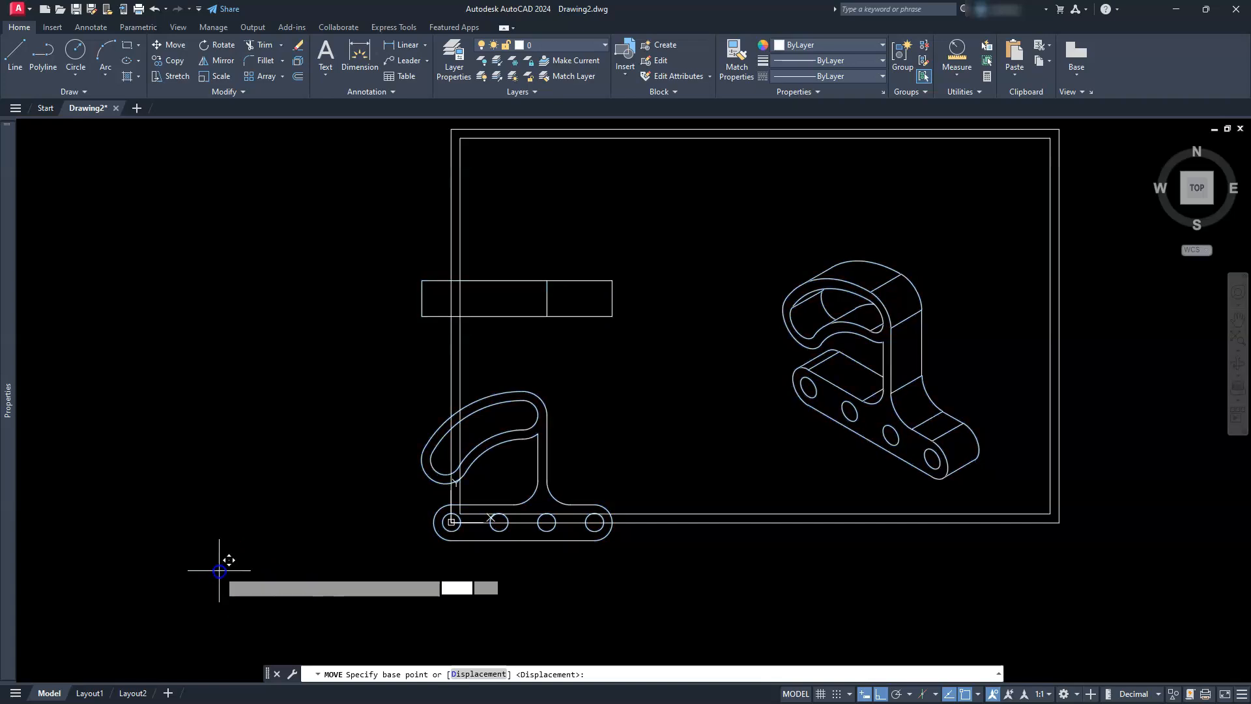
left_click(879, 693)
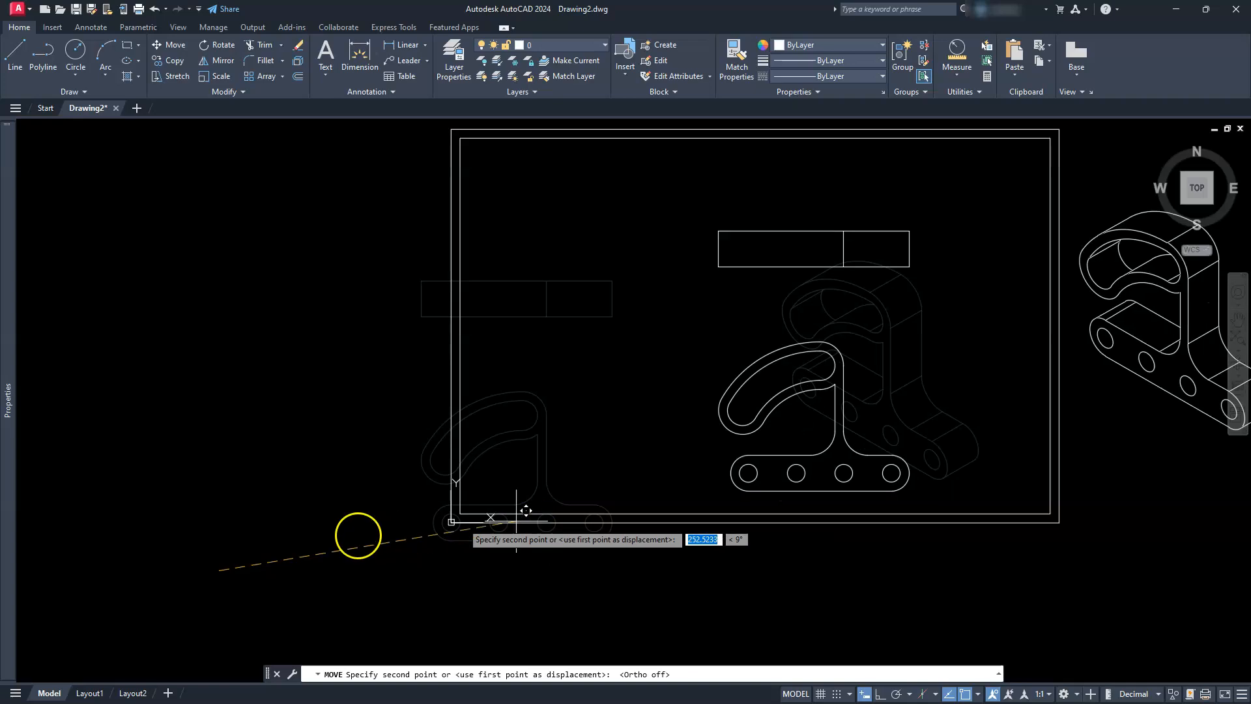
left_click(319, 489)
Move the isometric view left and slightly down so it lies fully inside the border.
middle_click_drag(559, 495, 298, 533)
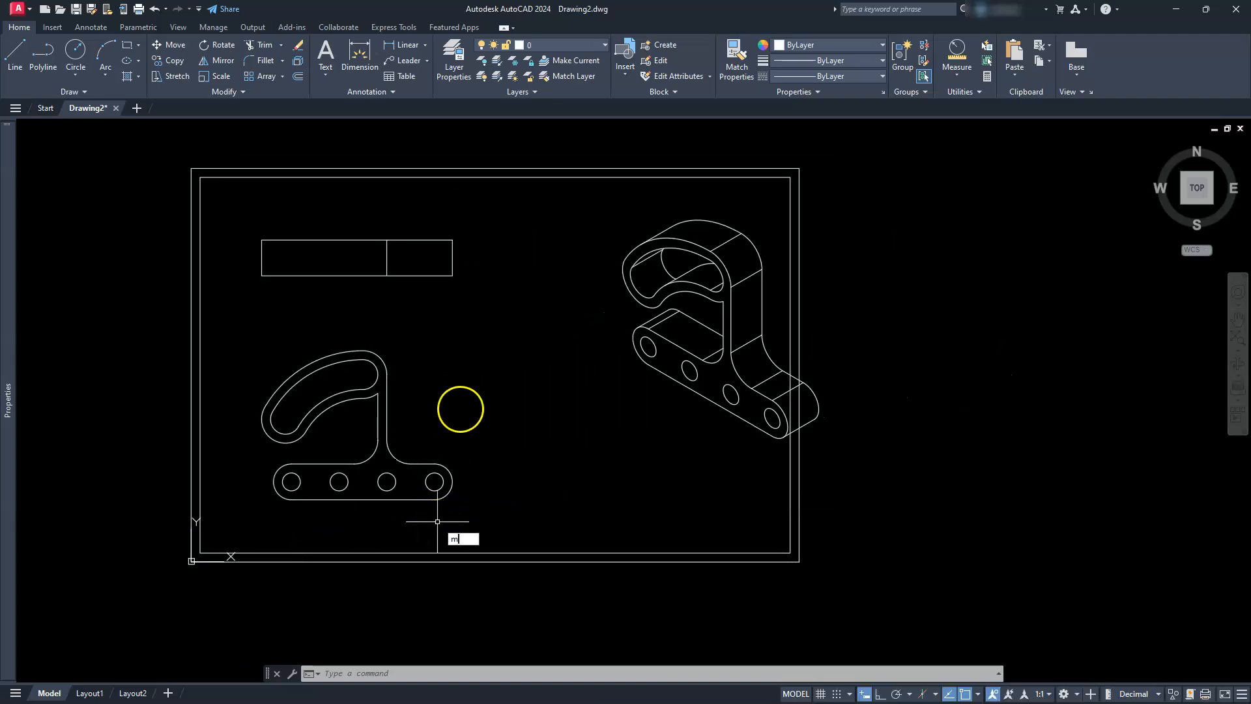
key("Return")
left_click(576, 218)
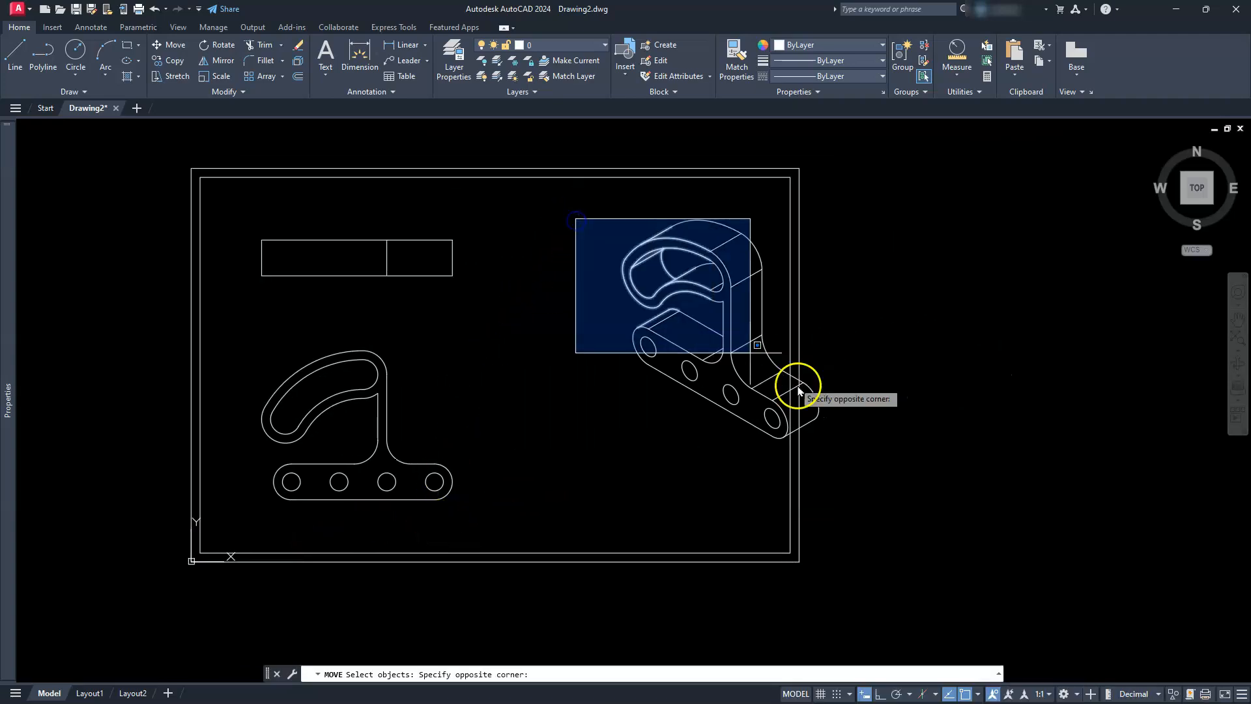
left_click(873, 446)
left_click(936, 427)
left_click(882, 358)
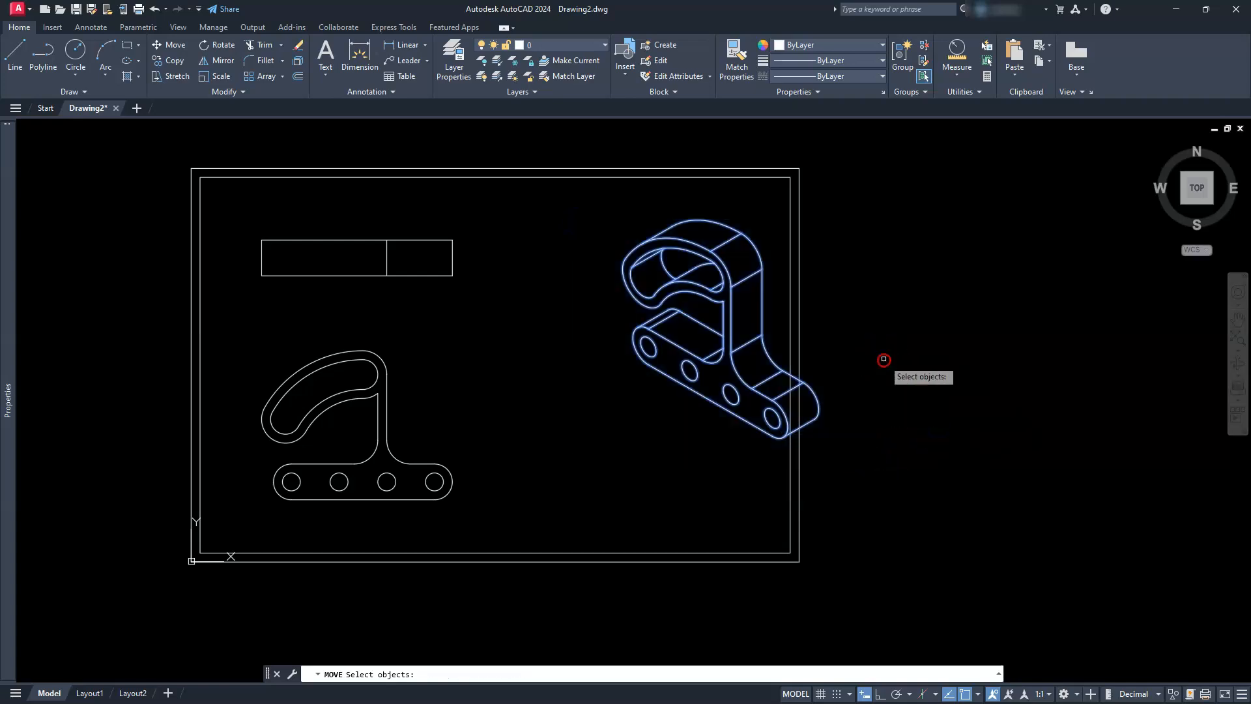
left_click(977, 396)
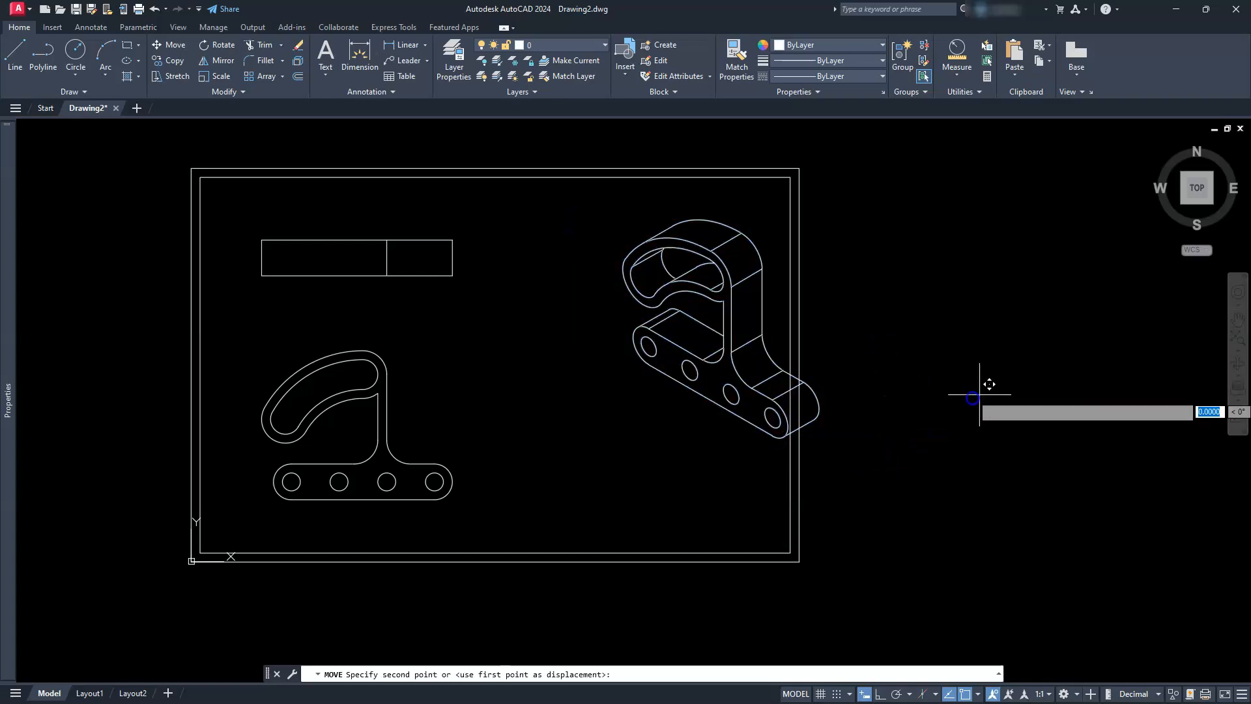
left_click(899, 427)
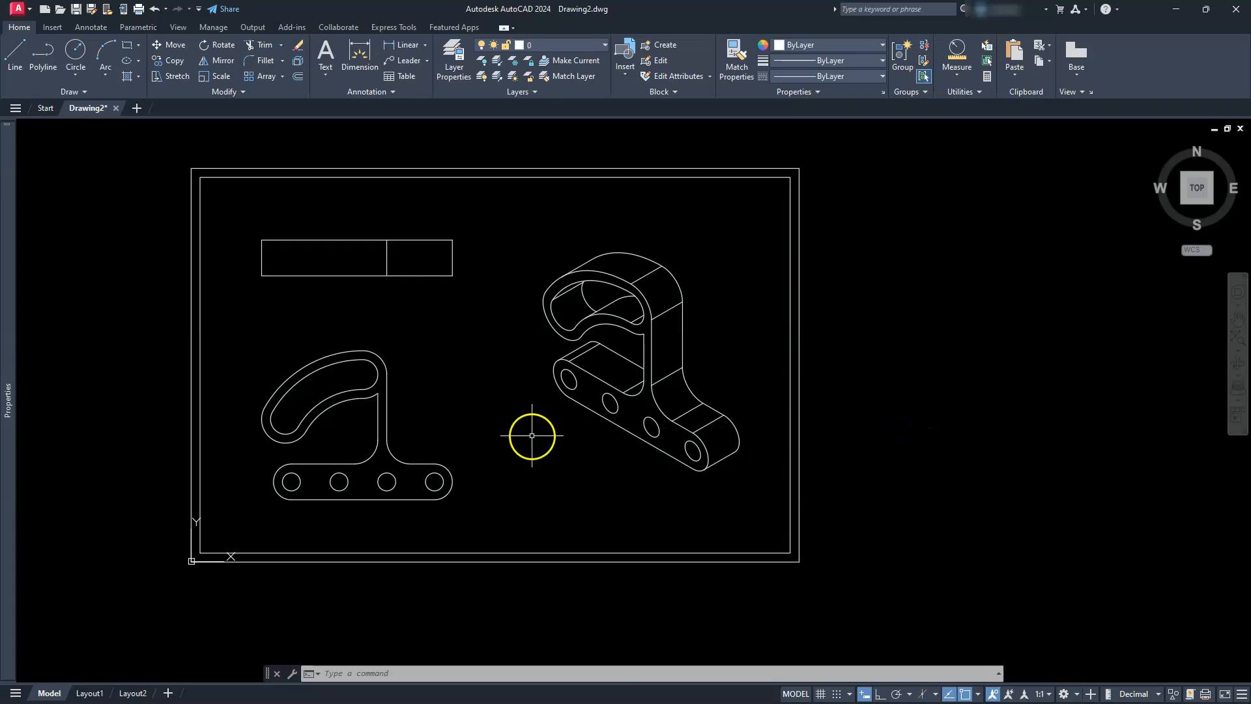
middle_click(531, 436)
middle_click(532, 436)
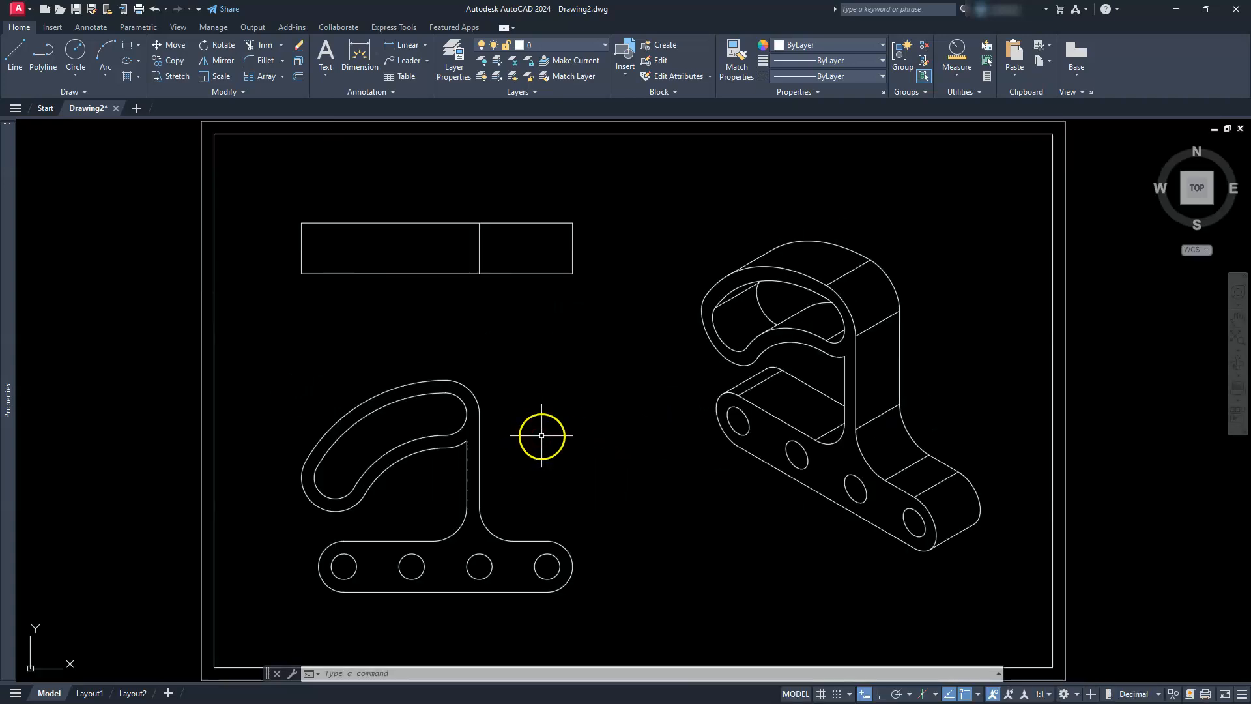
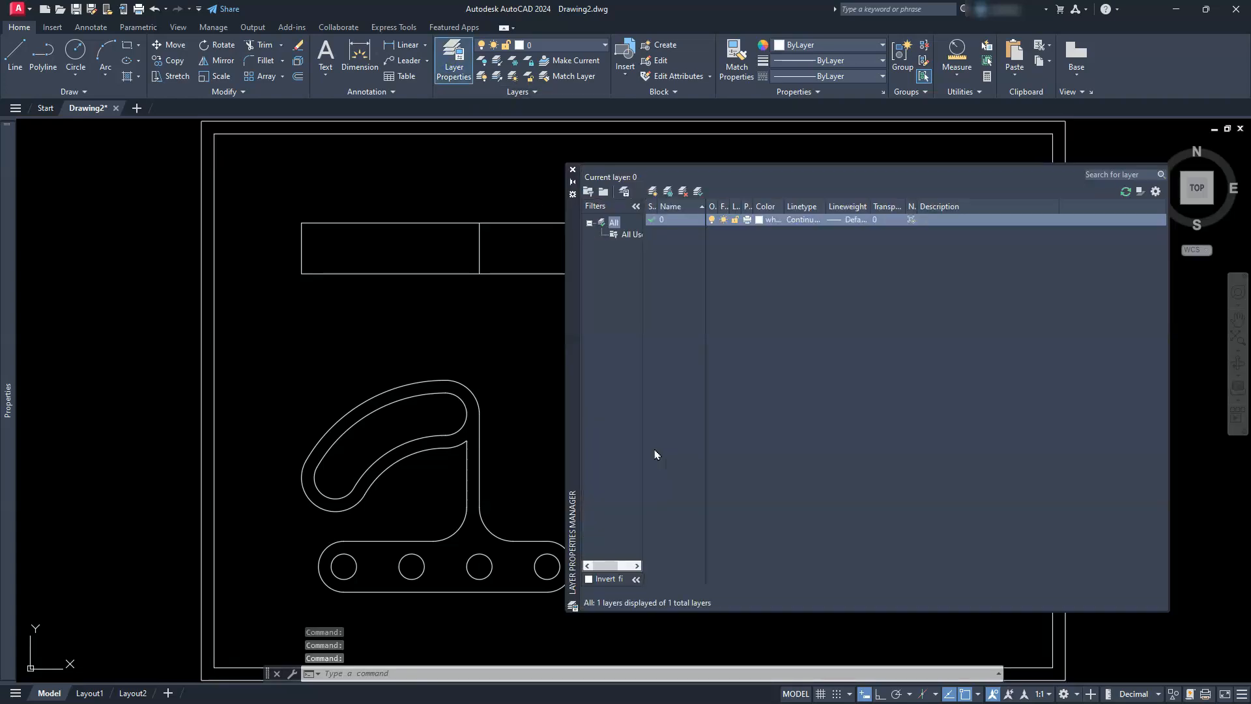
Create three new layers named cen, dim and hid.
left_click(653, 193)
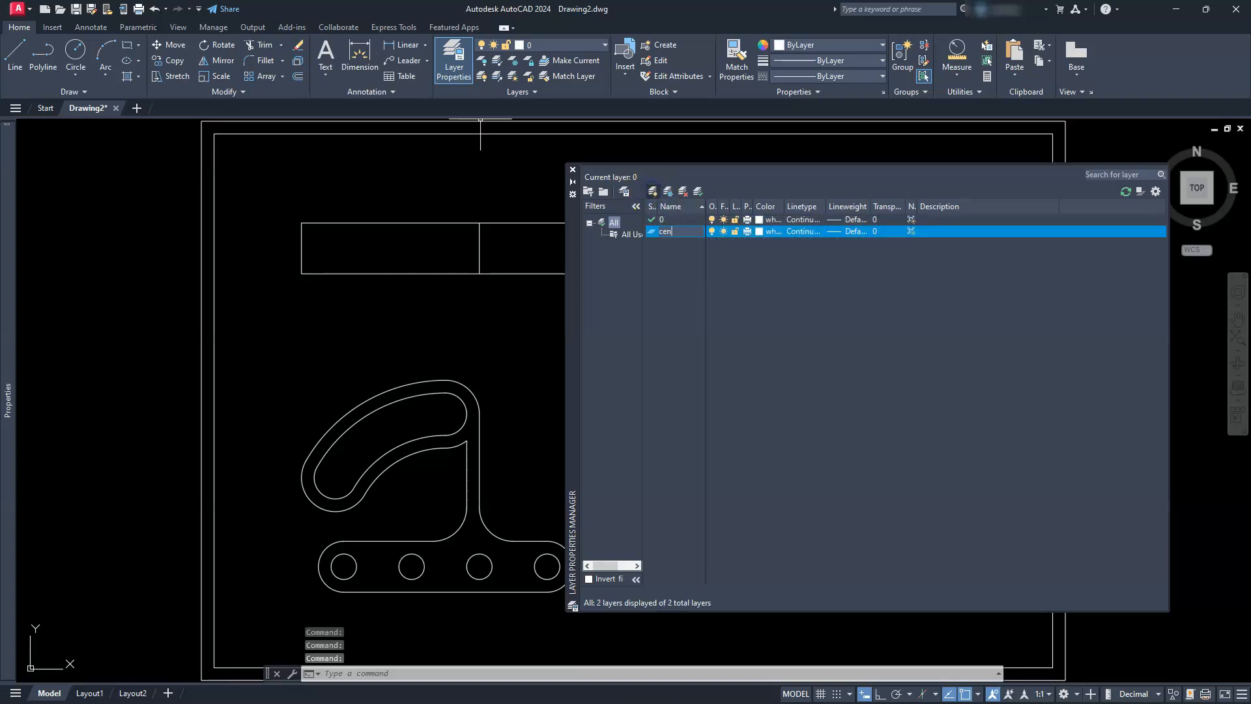
left_click(653, 192)
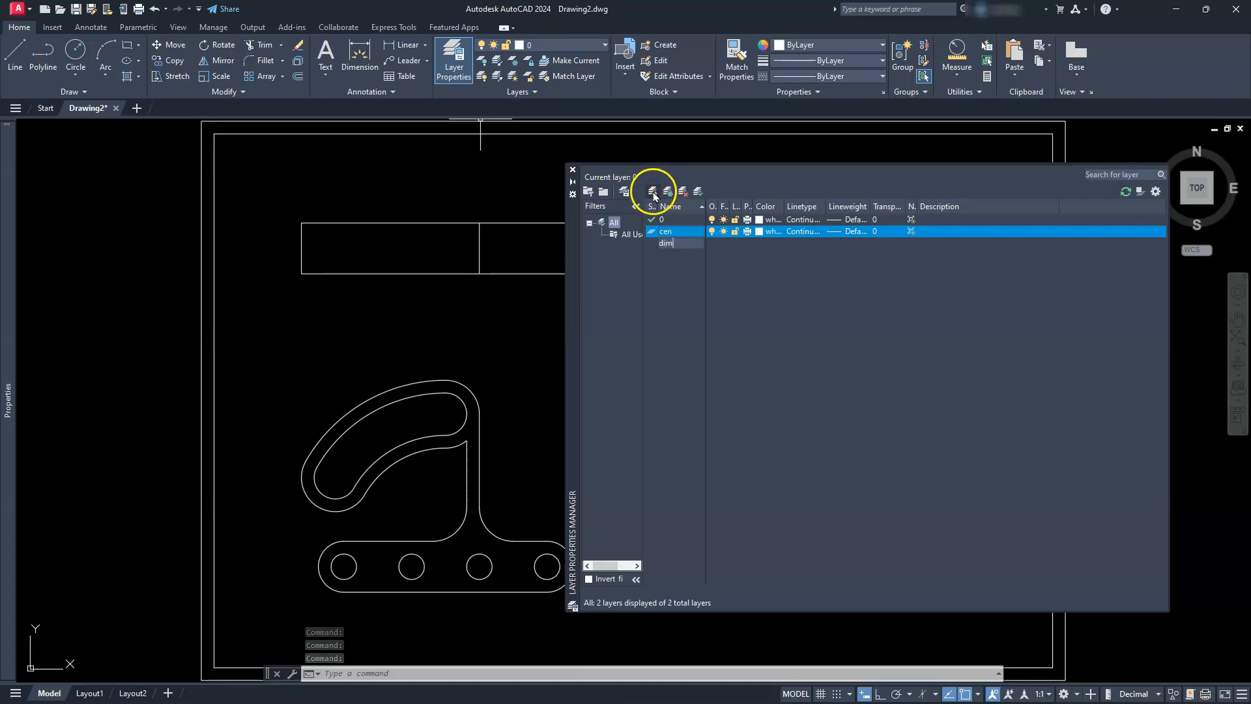
left_click(654, 246)
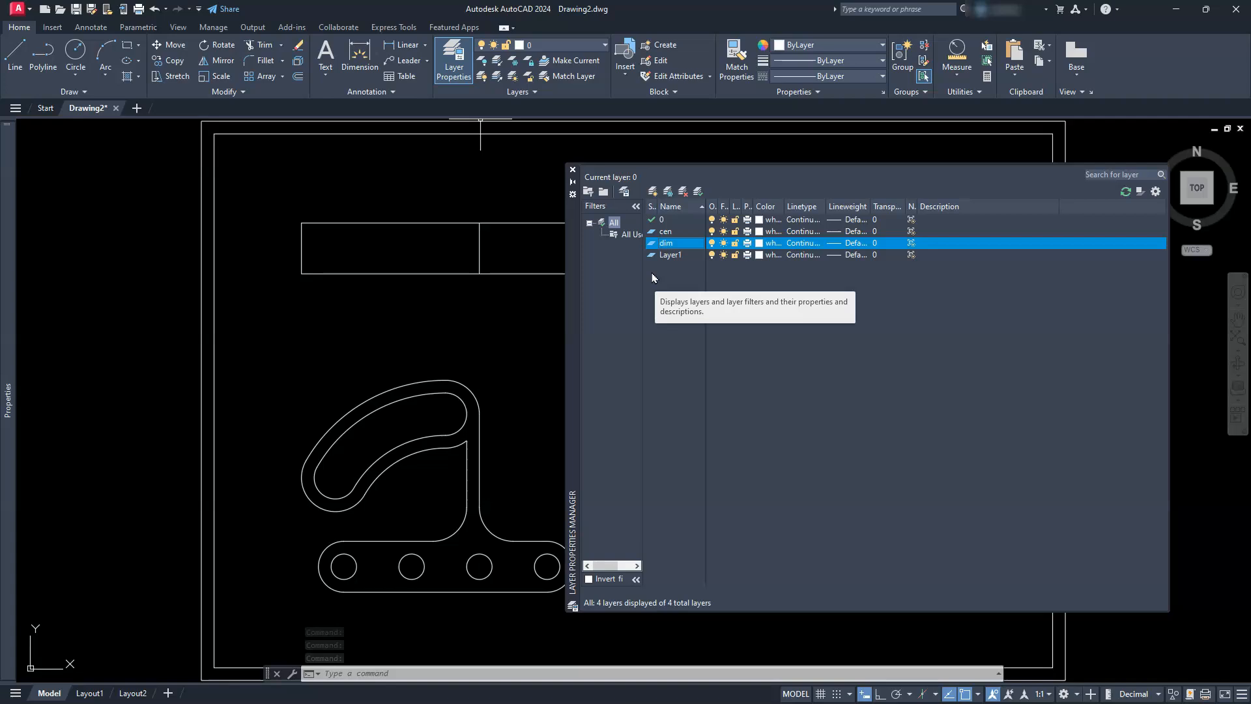
left_click(662, 256)
left_click(696, 257)
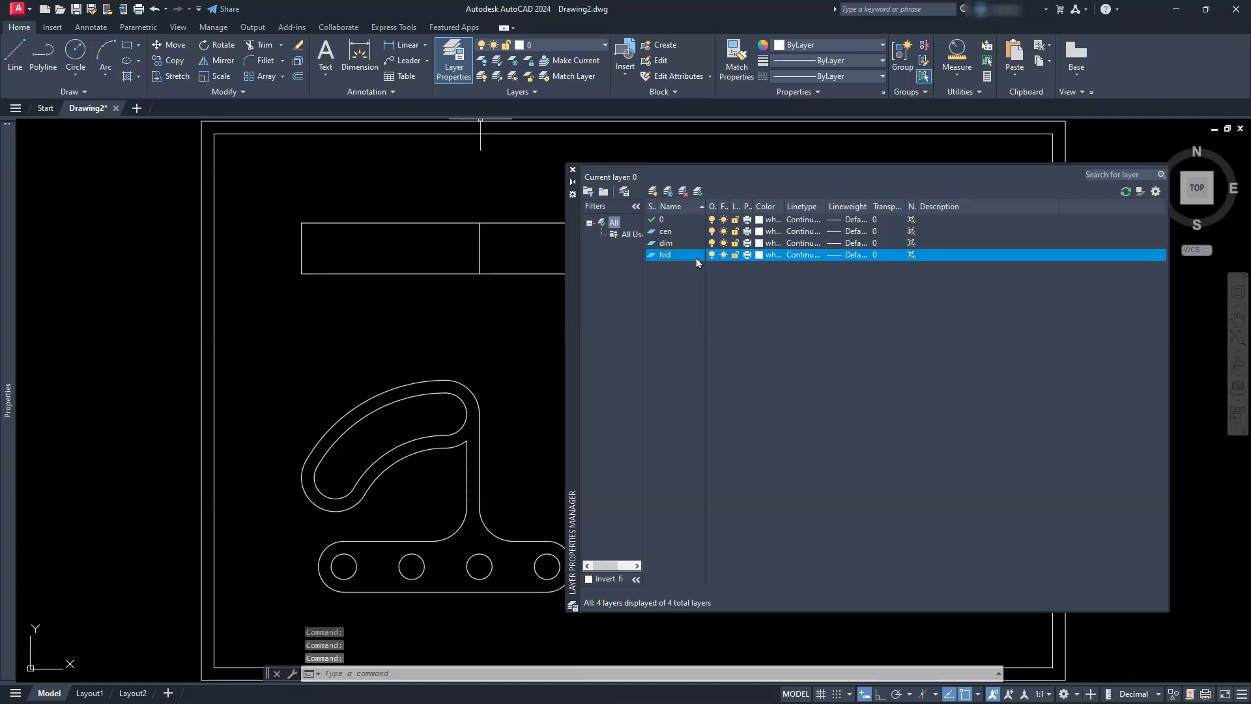
Load the HIDDEN2 linetype and assign it to the hid layer.
left_click(796, 257)
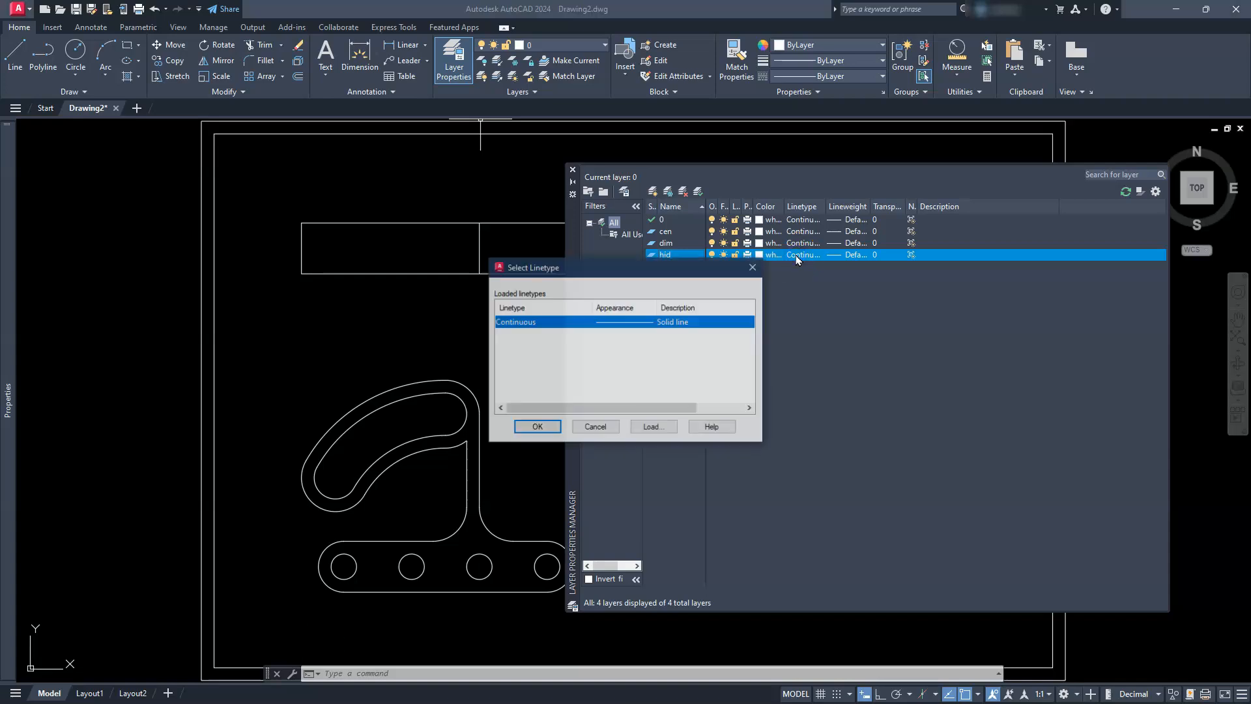
left_click(654, 426)
scroll(632, 358, "down", 12)
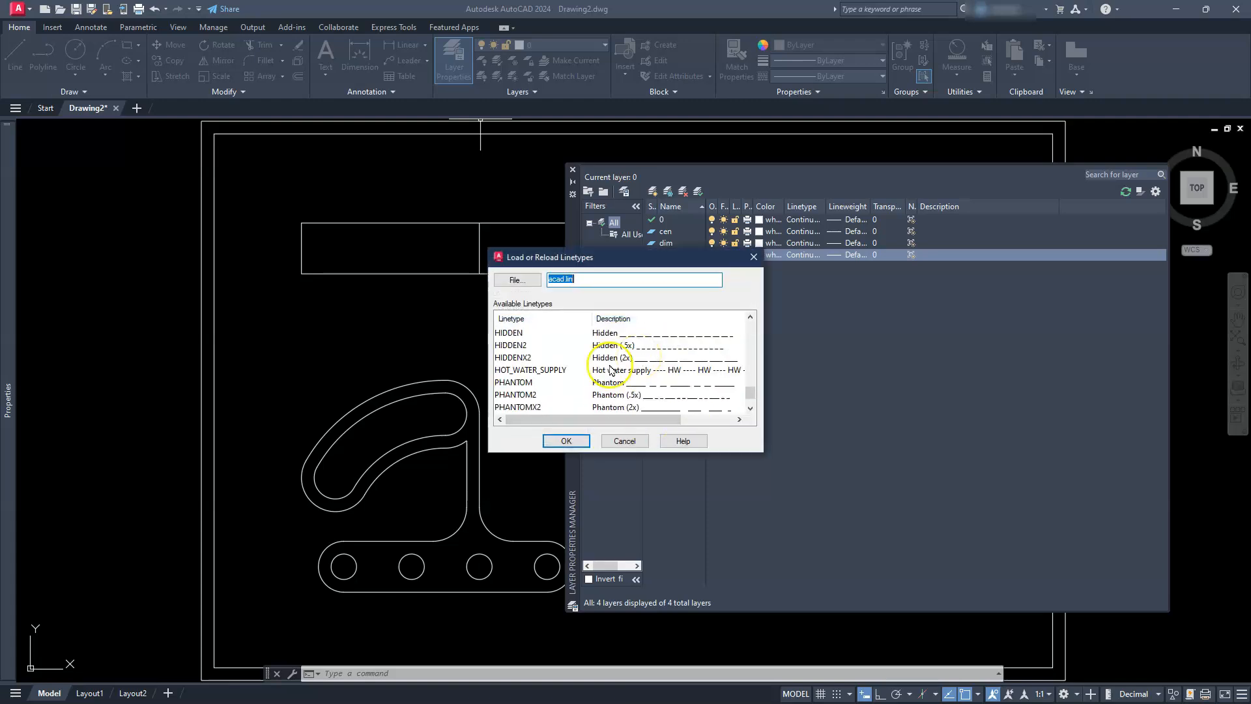
left_click(521, 345)
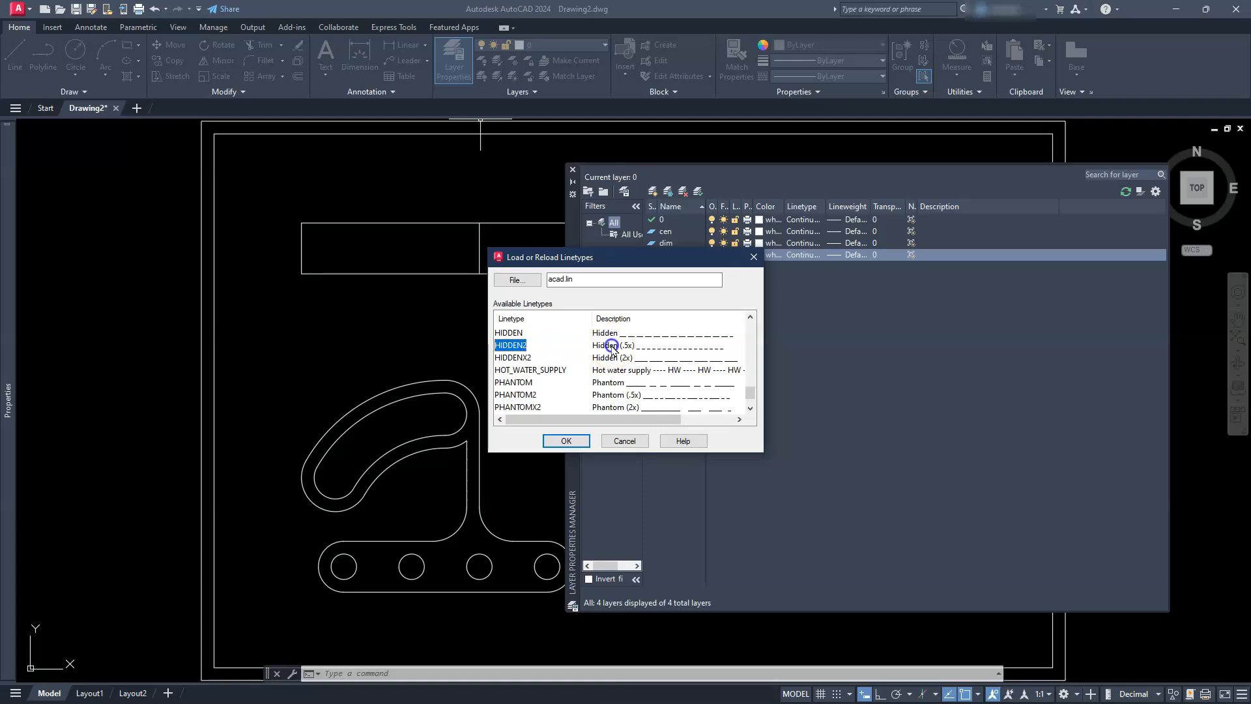
left_click(566, 441)
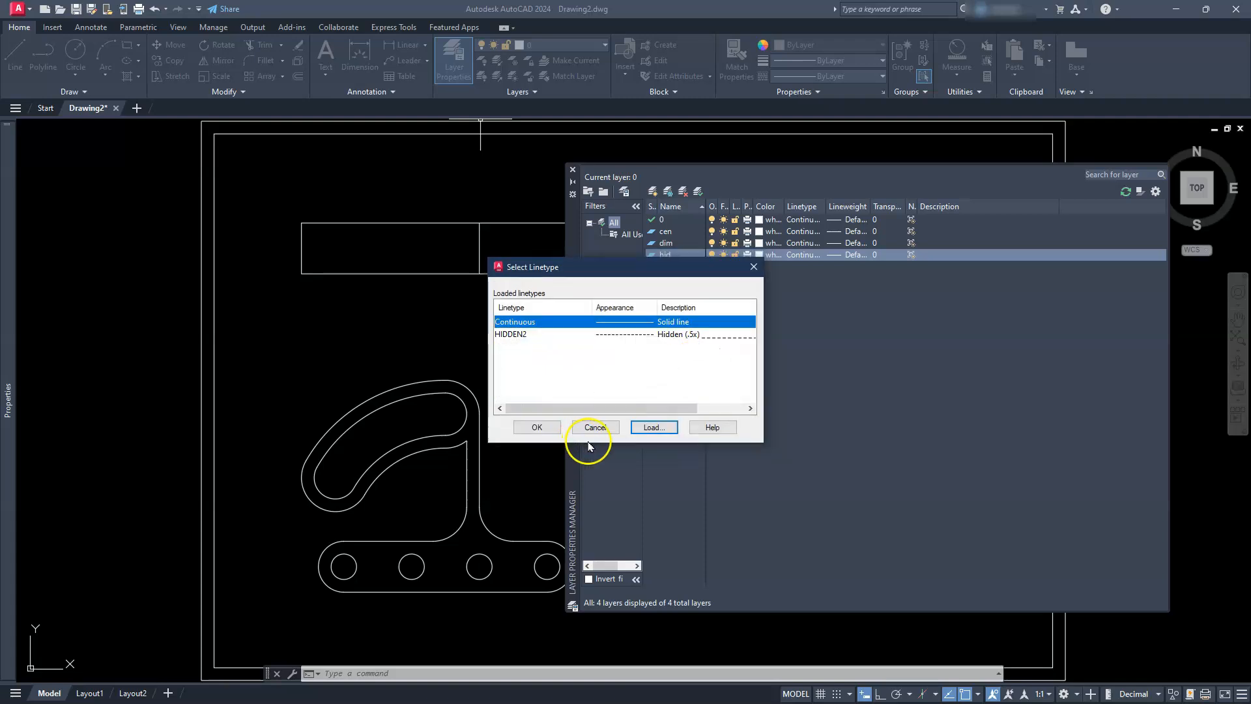
left_click(637, 334)
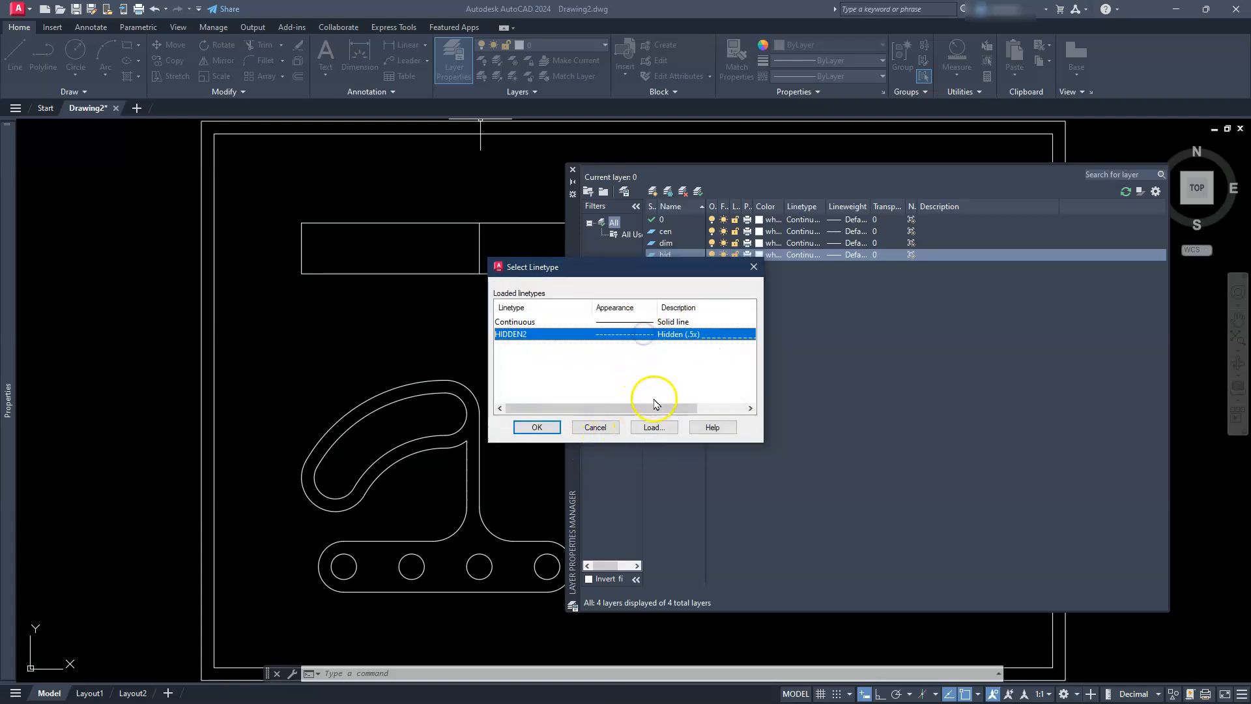
left_click(537, 426)
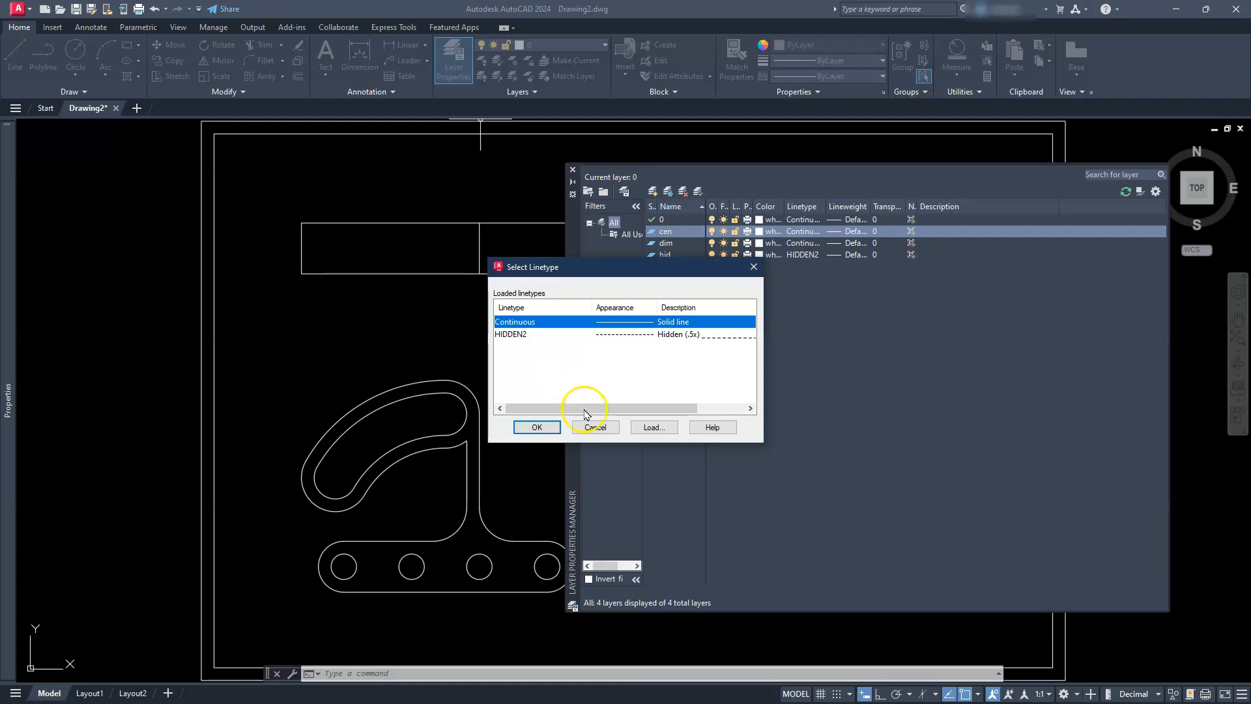
Load the CENTER2 linetype and assign it to the cen layer.
left_click(652, 427)
scroll(645, 386, "down", 6)
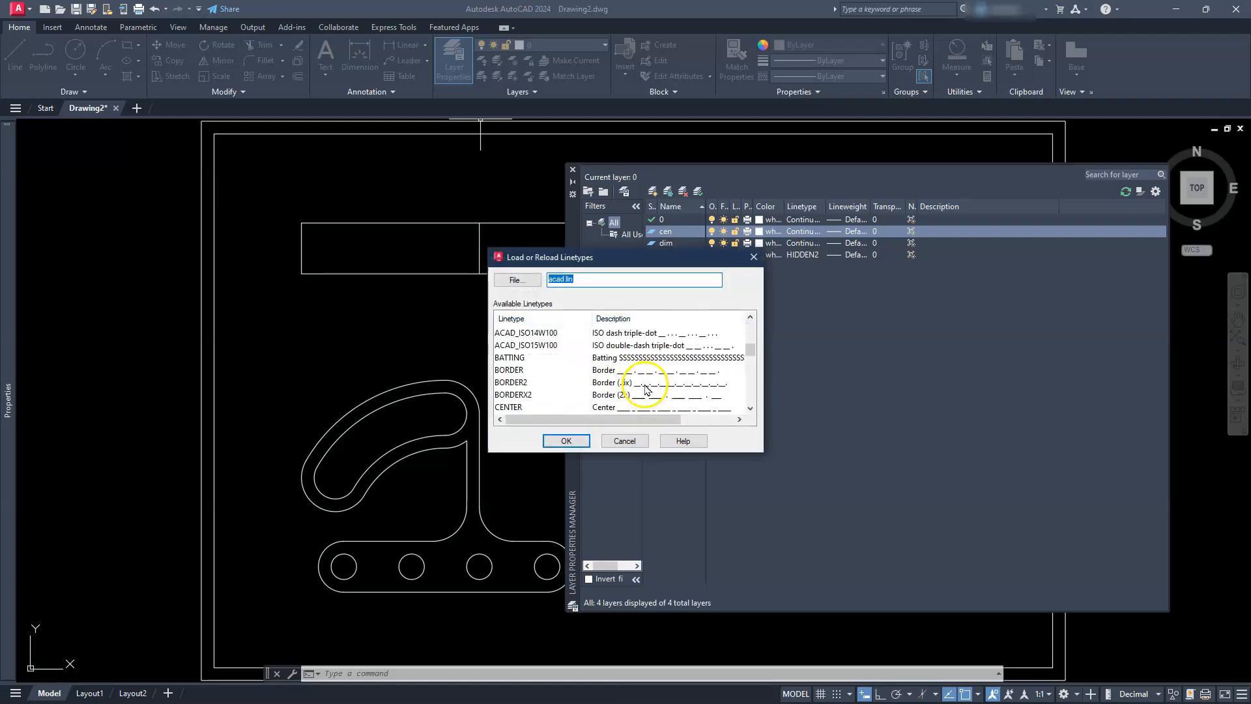
left_click(607, 346)
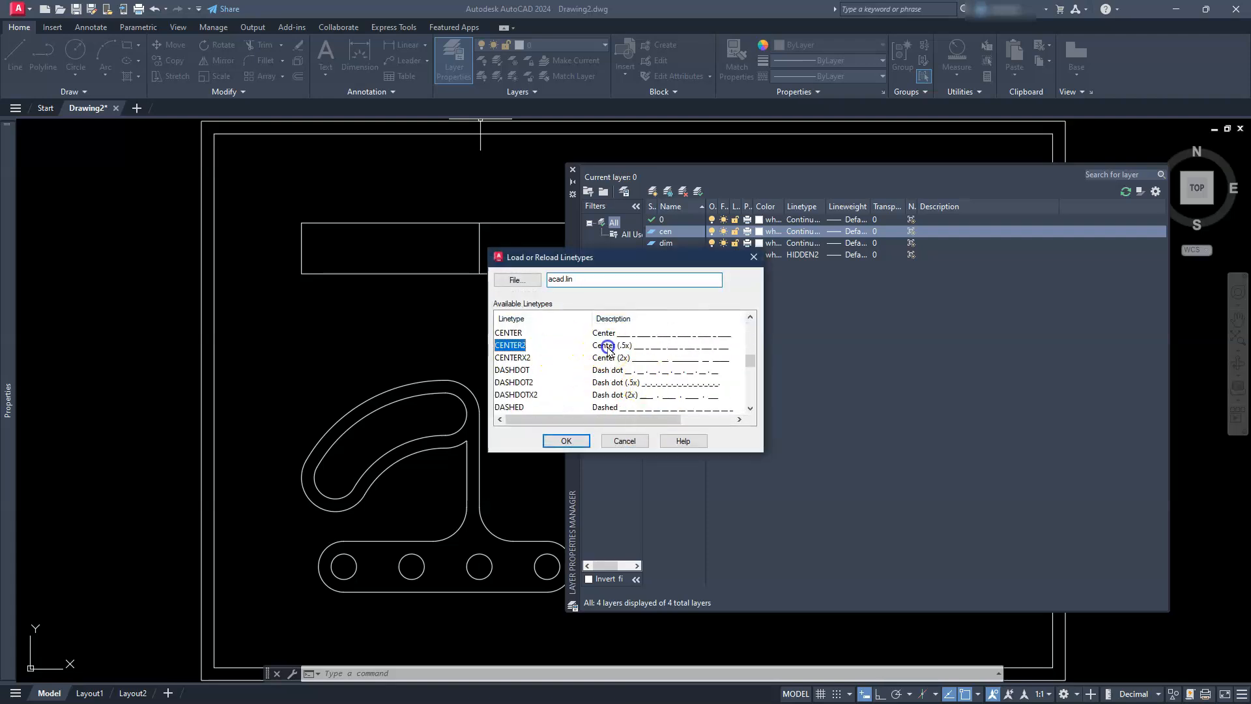
left_click(565, 440)
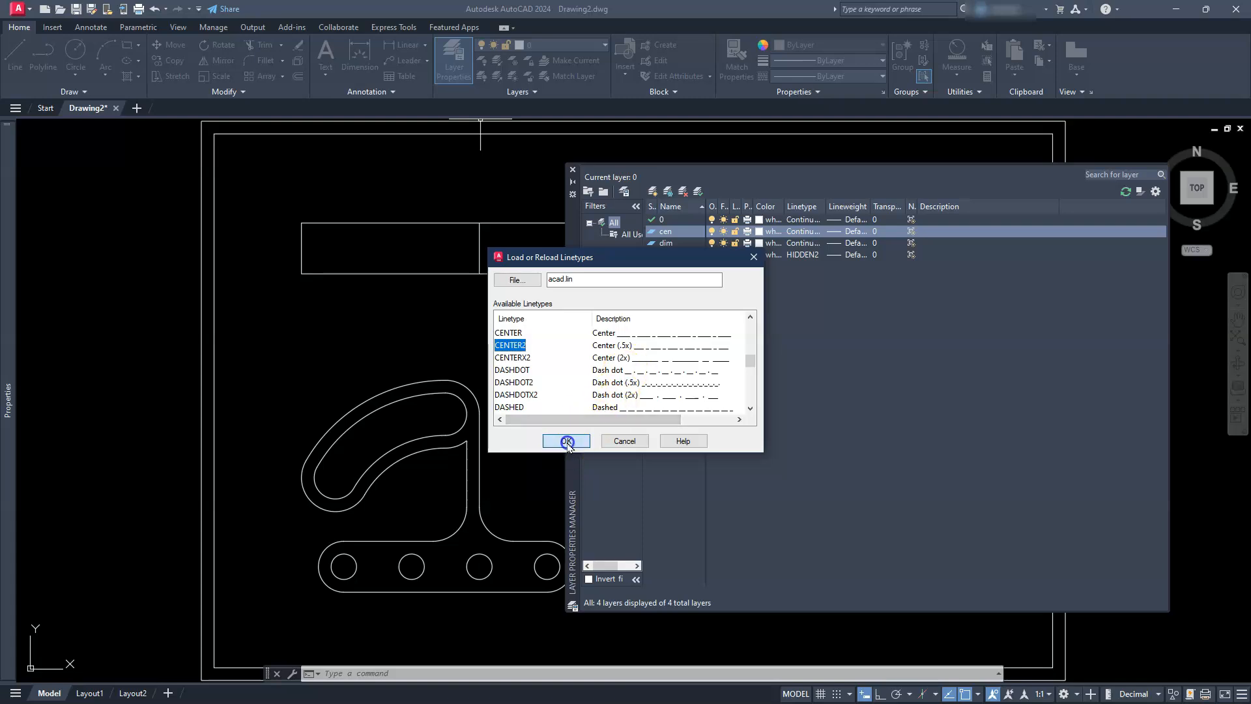
left_click(636, 322)
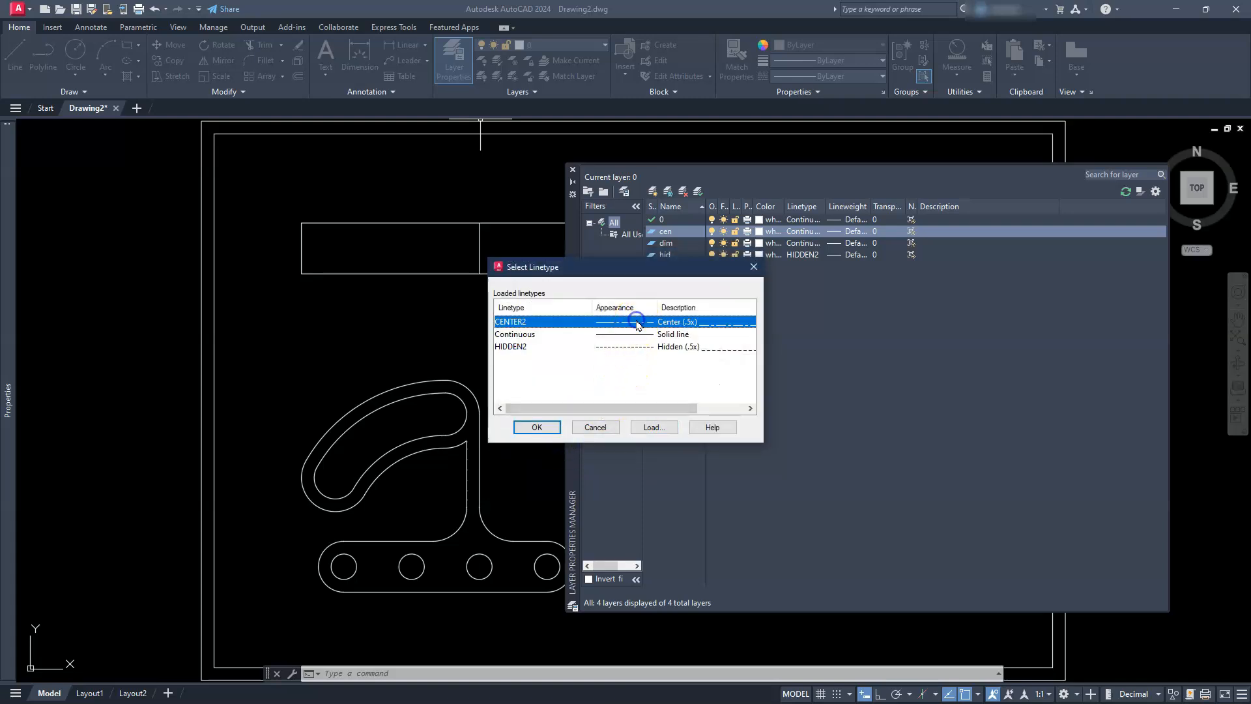
left_click(538, 428)
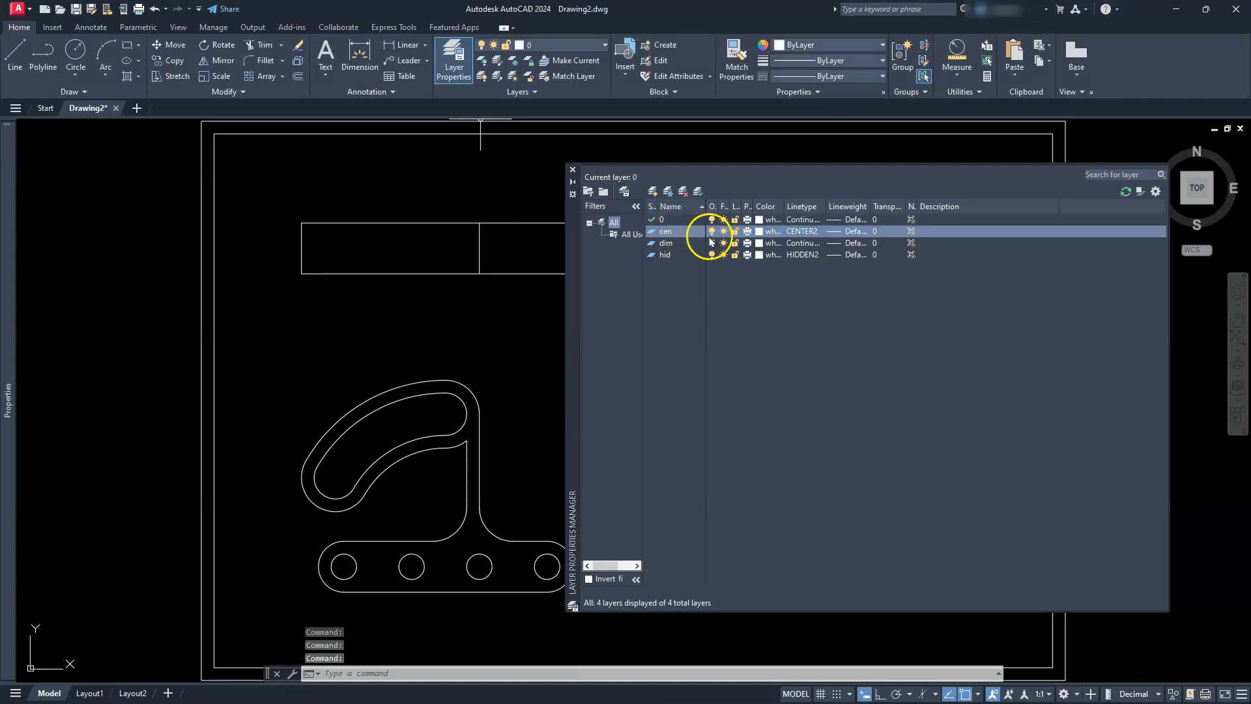
Set the cen layer's color to magenta.
left_click(757, 232)
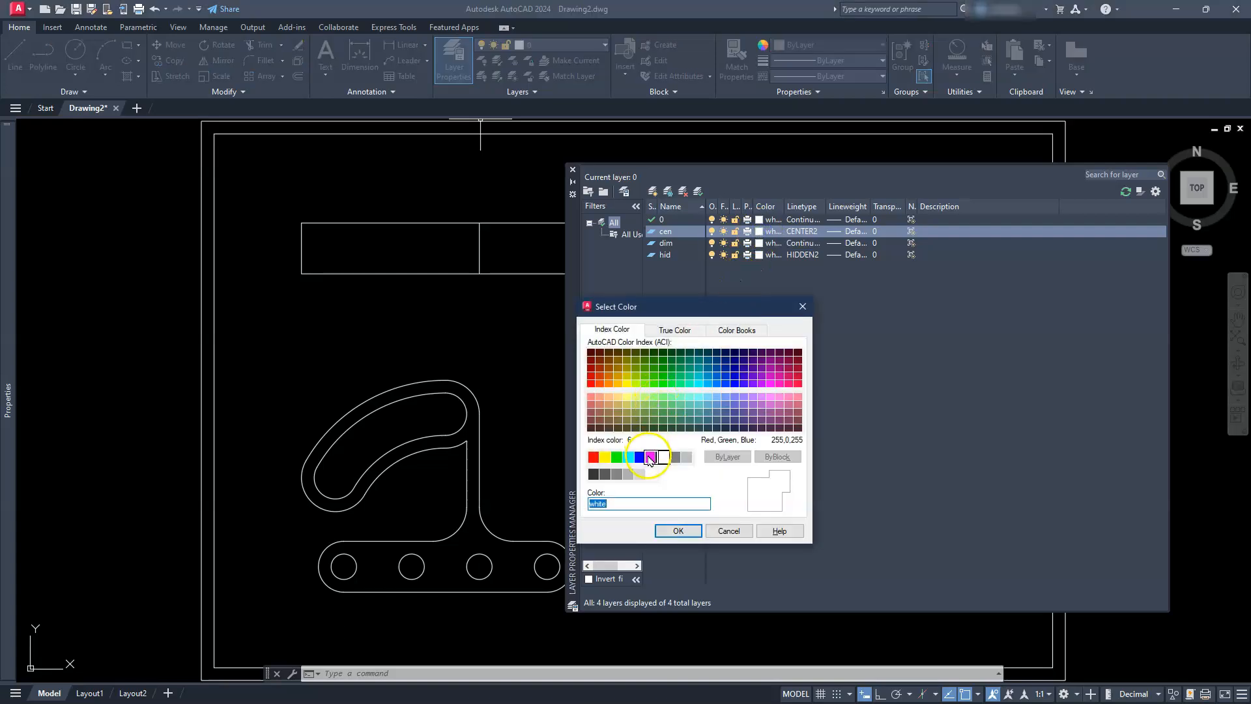
left_click(649, 457)
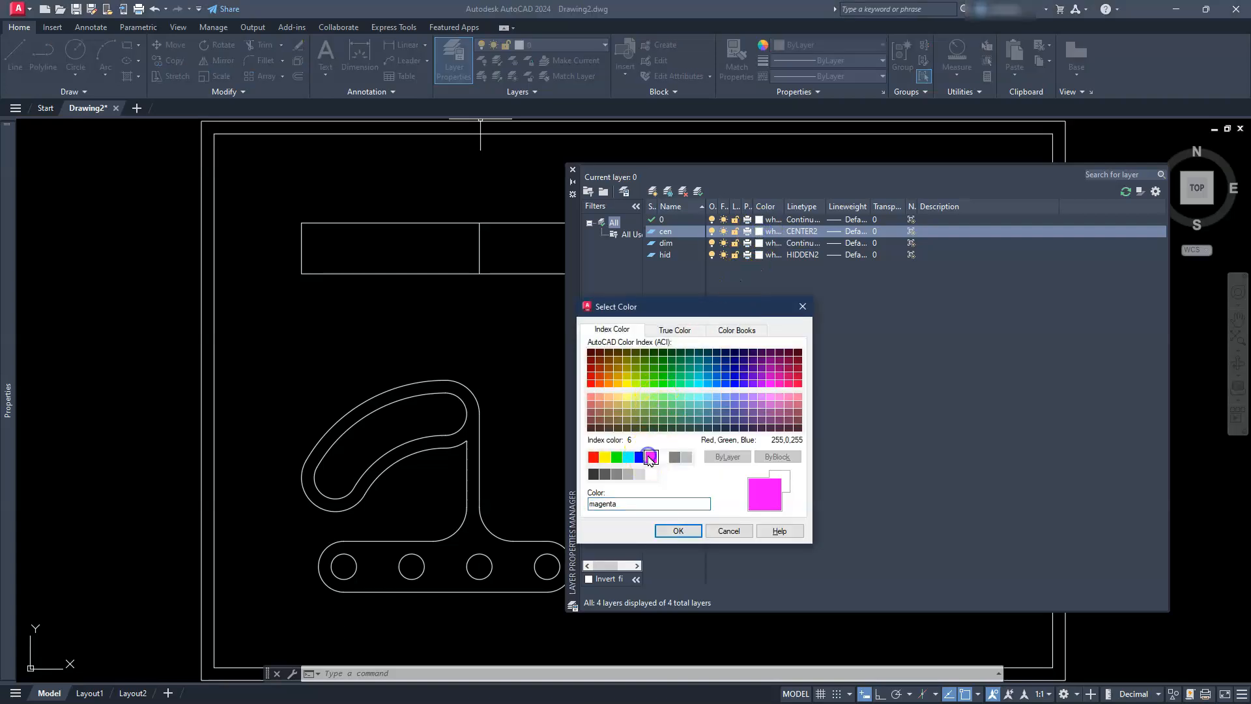
left_click(678, 530)
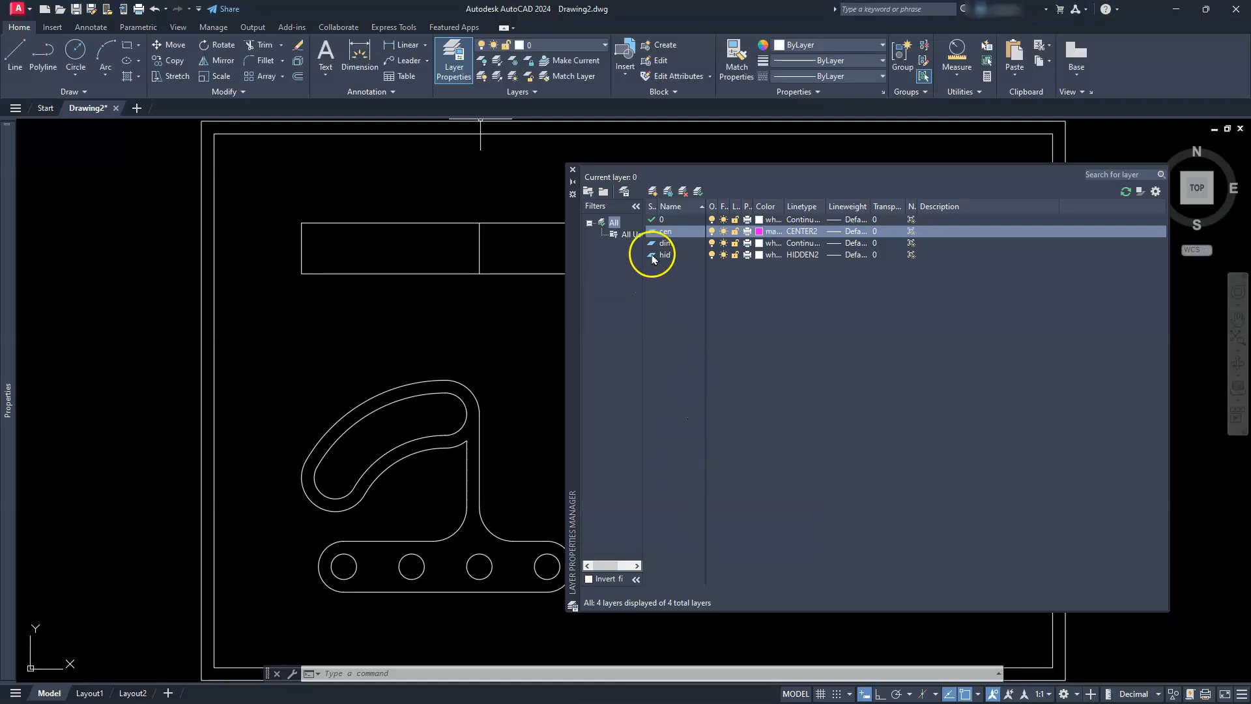
Set the dim layer's color to red and close the layer manager.
left_click(760, 244)
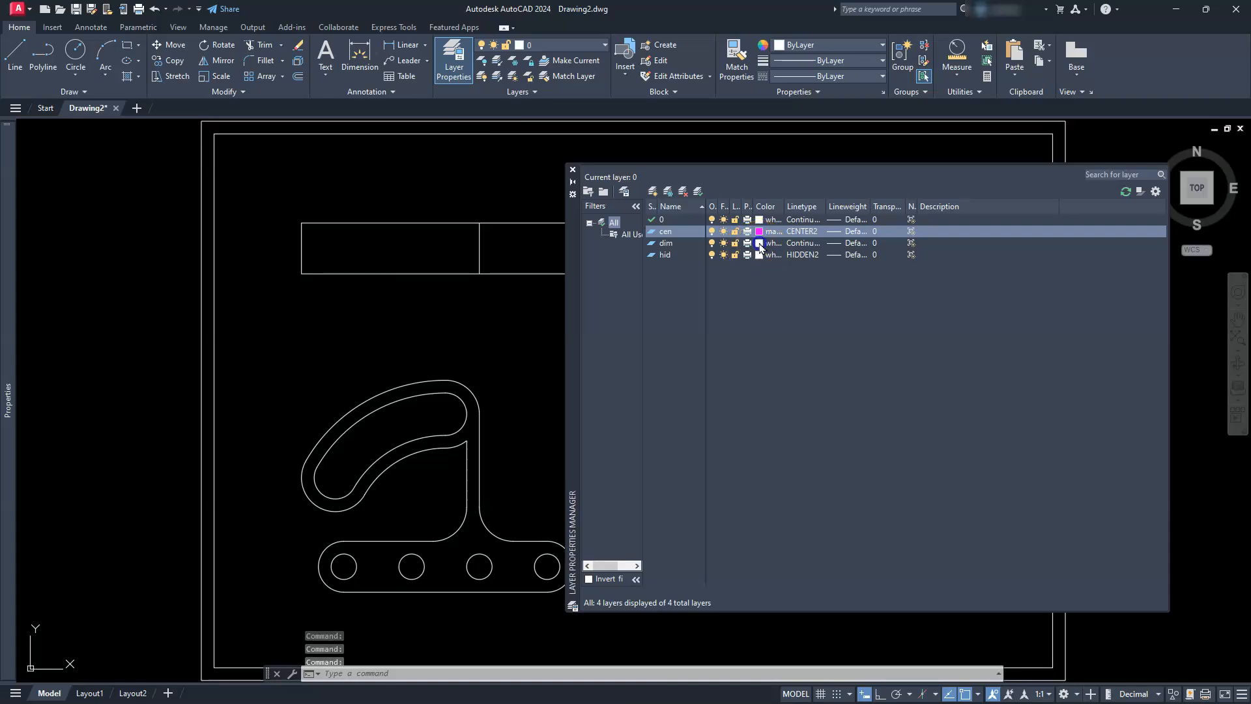
left_click(759, 244)
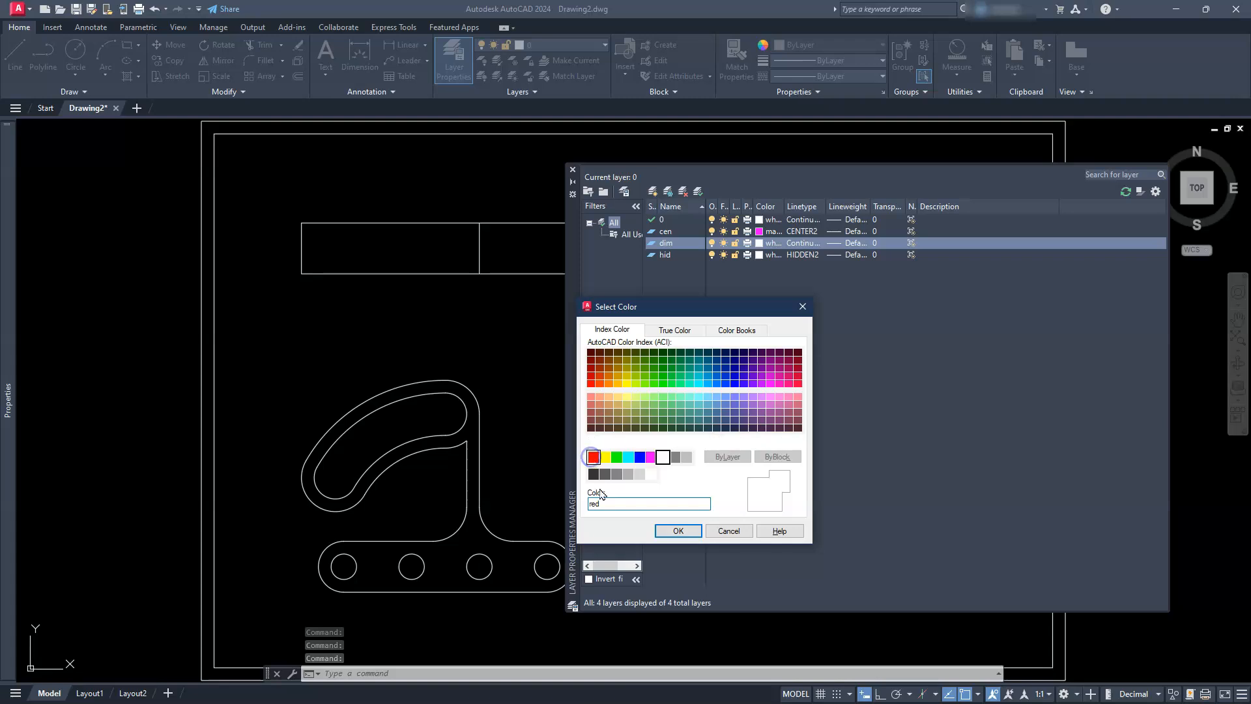
left_click(593, 457)
left_click(664, 531)
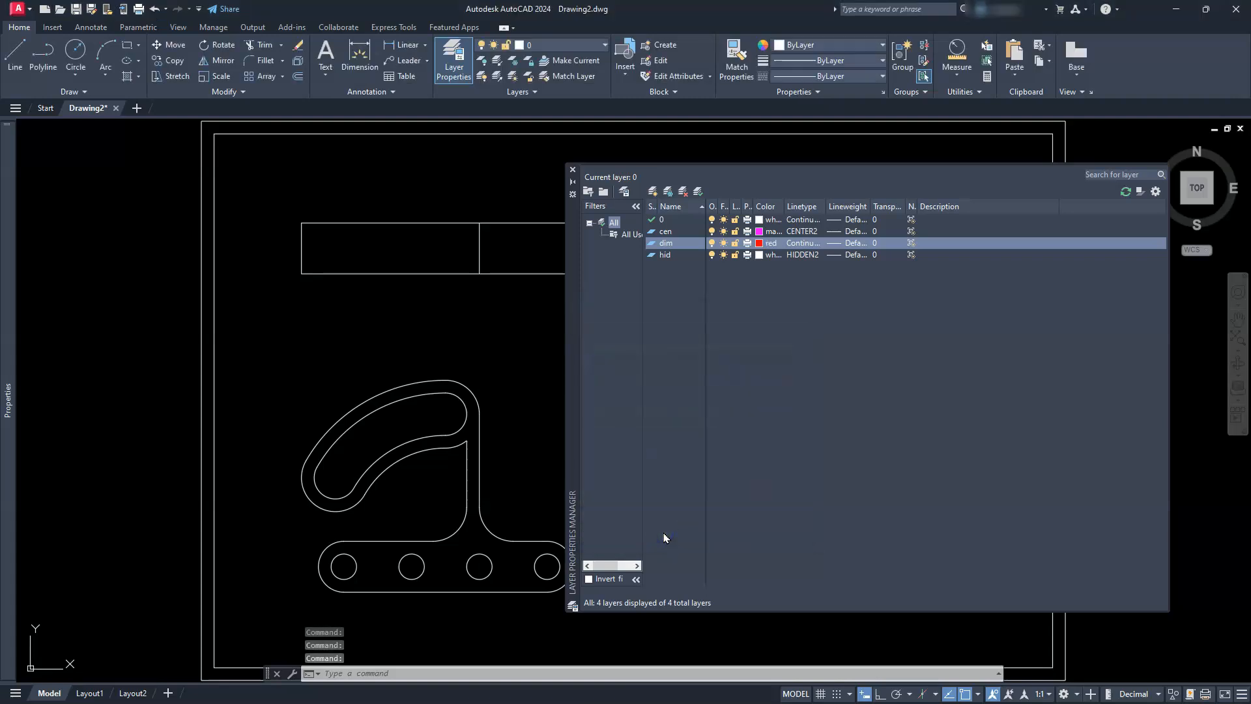
left_click(573, 173)
Set the CENTERLAYER variable to cen so center marks are placed on that layer.
scroll(580, 405, "down", 2)
middle_click_drag(580, 404, 666, 393)
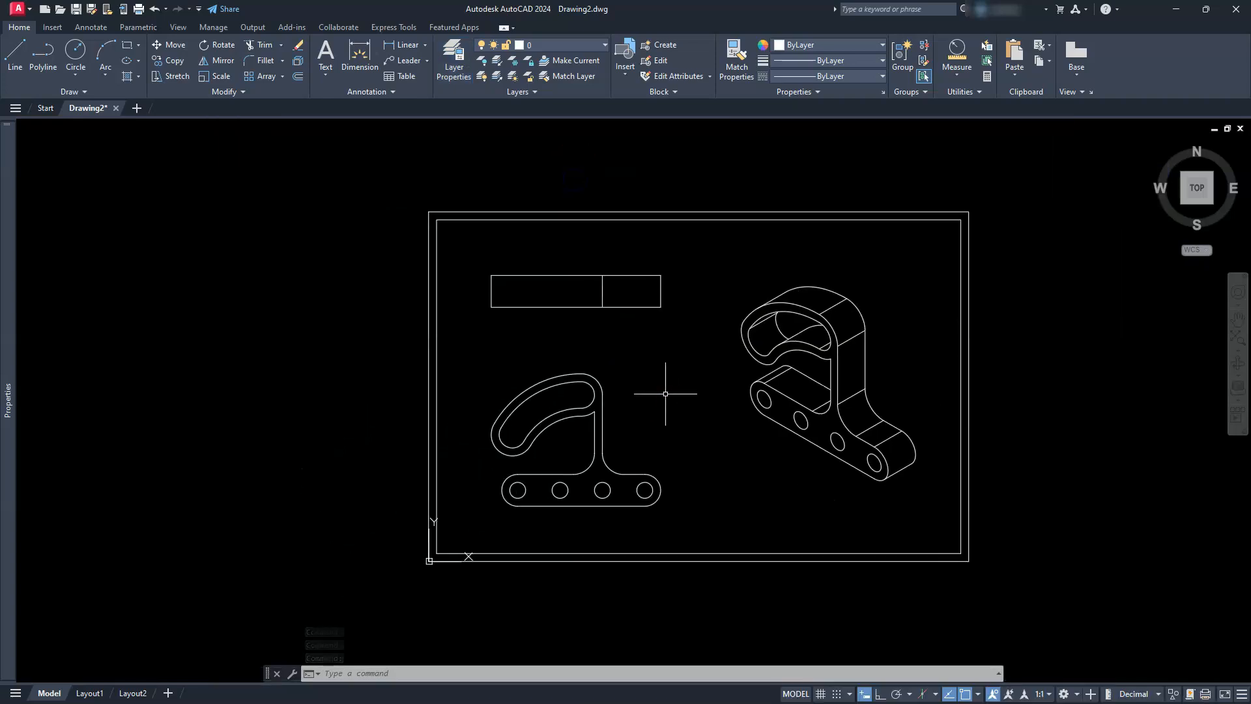
type("centerla")
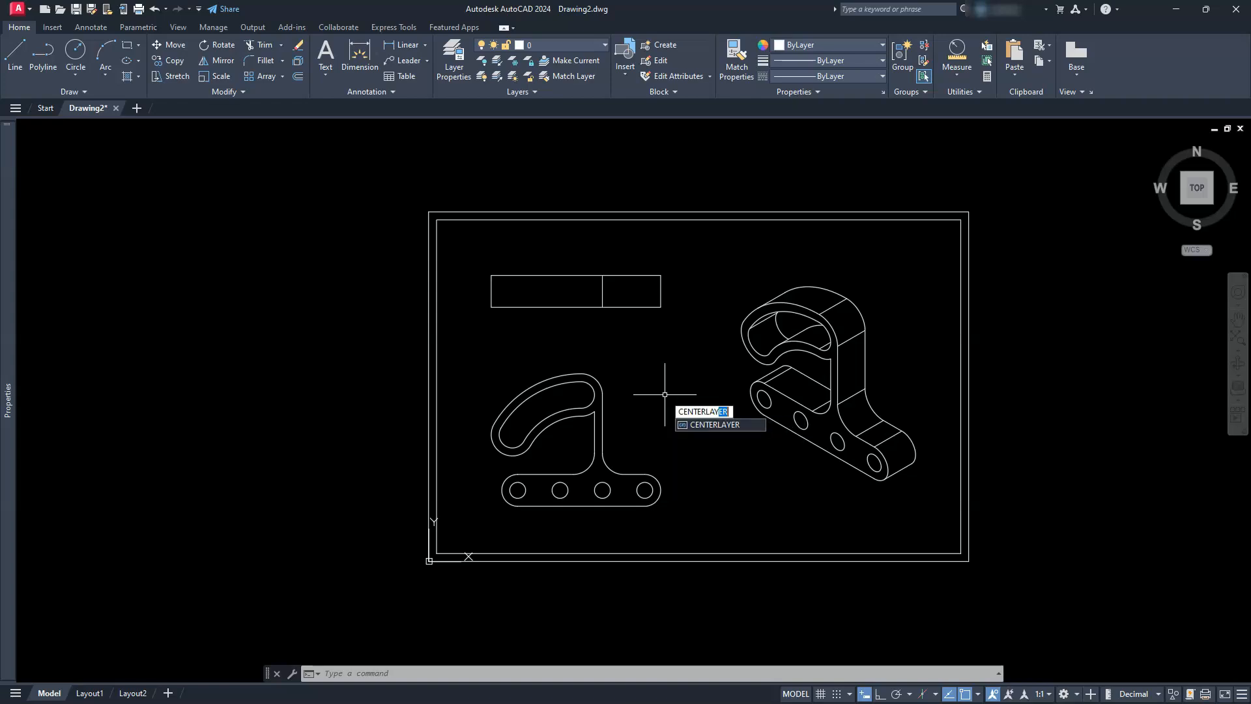
key("Return")
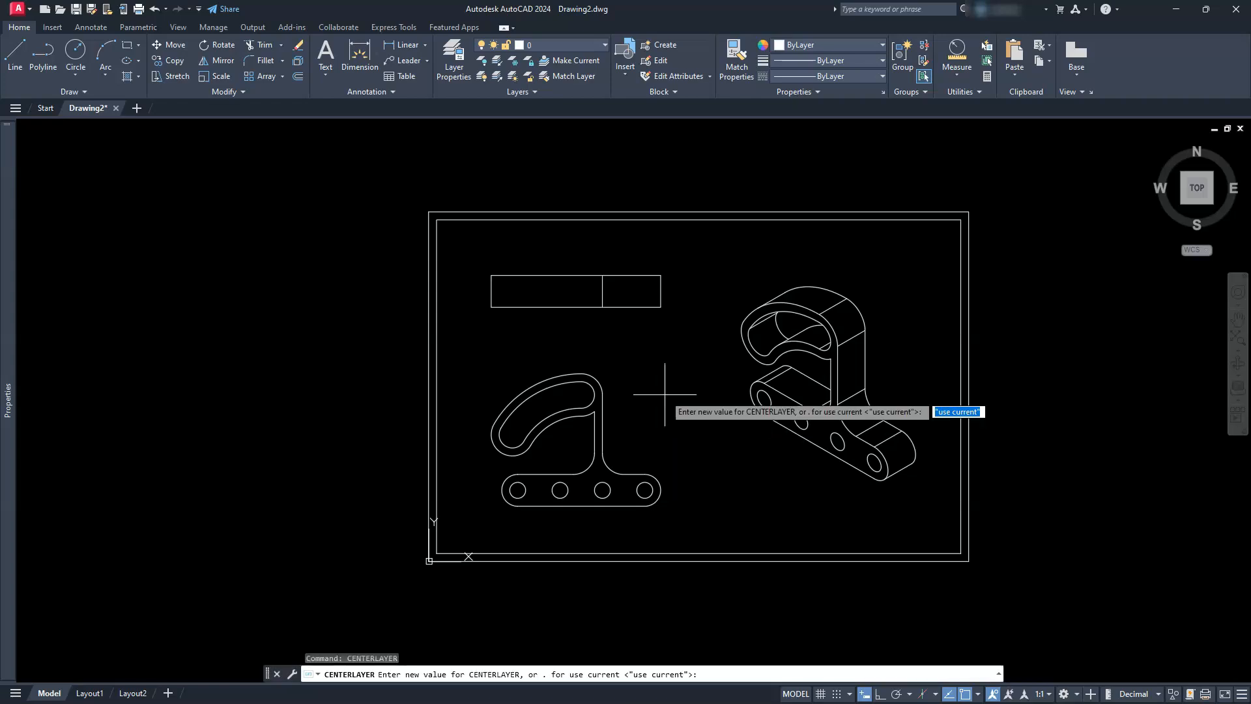
key("BackSpace")
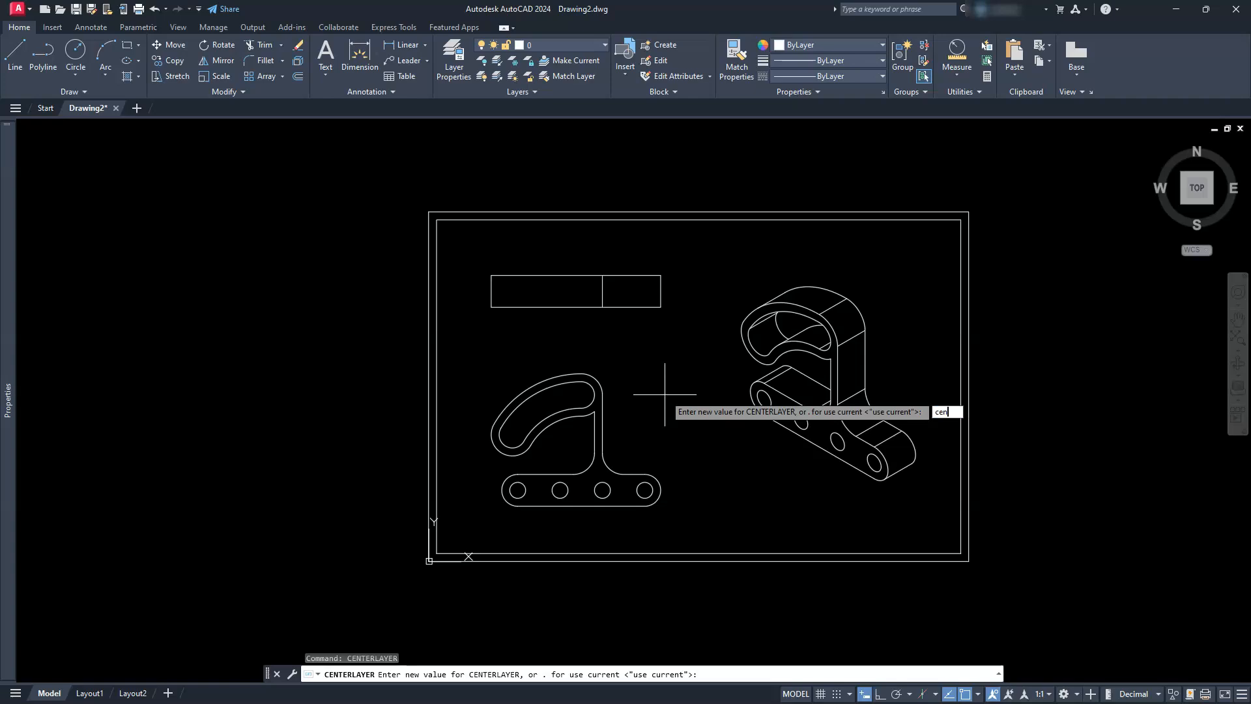
key("Return")
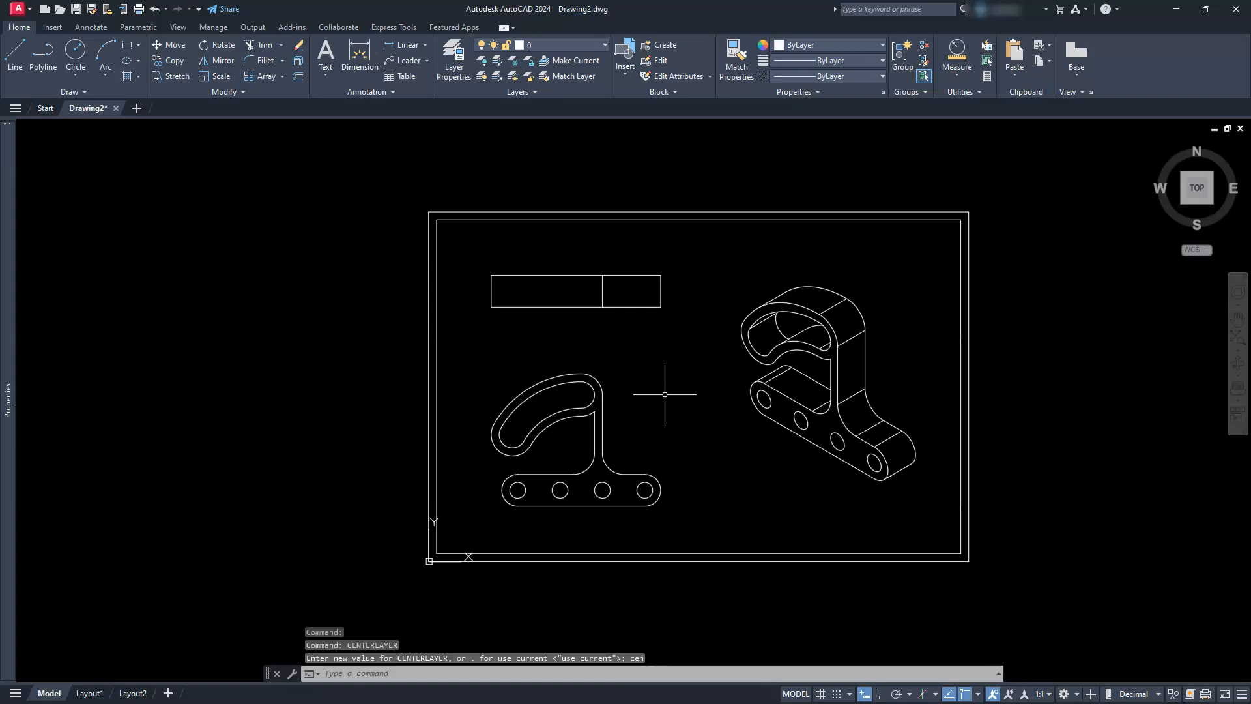
Set the CENTEREXE center mark extension variable to 3.
type("centerexe")
key("Return")
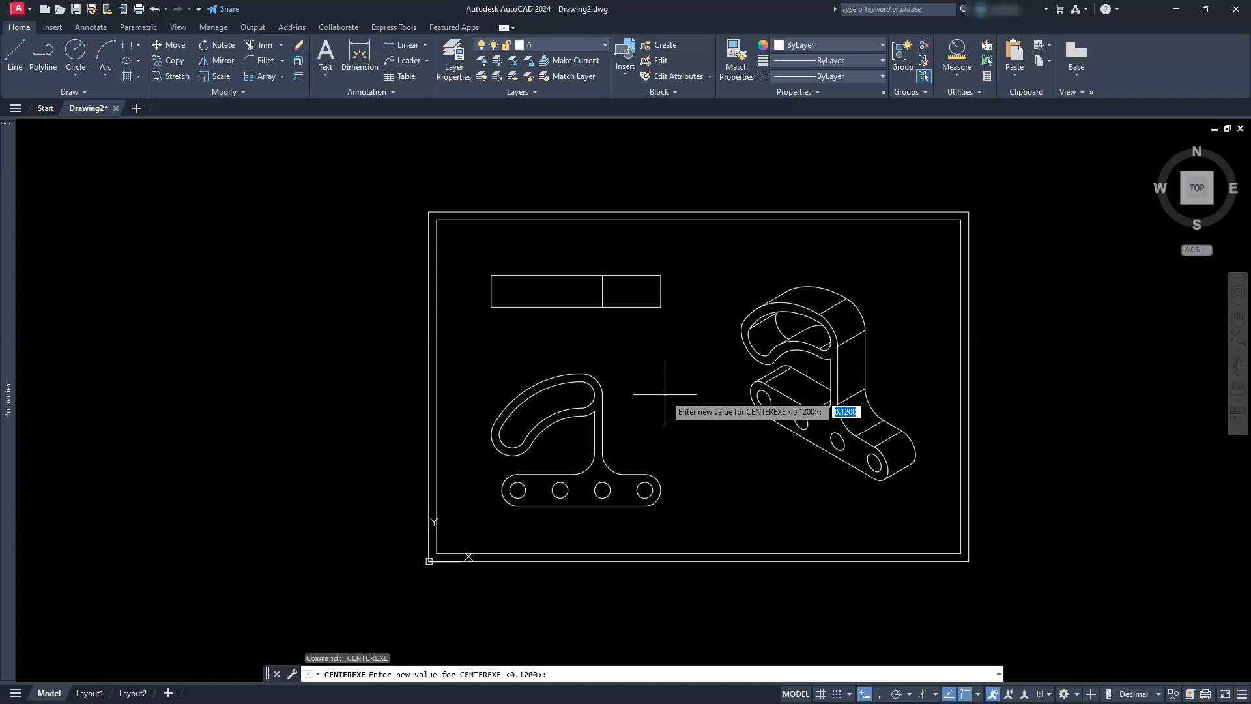
key("Return")
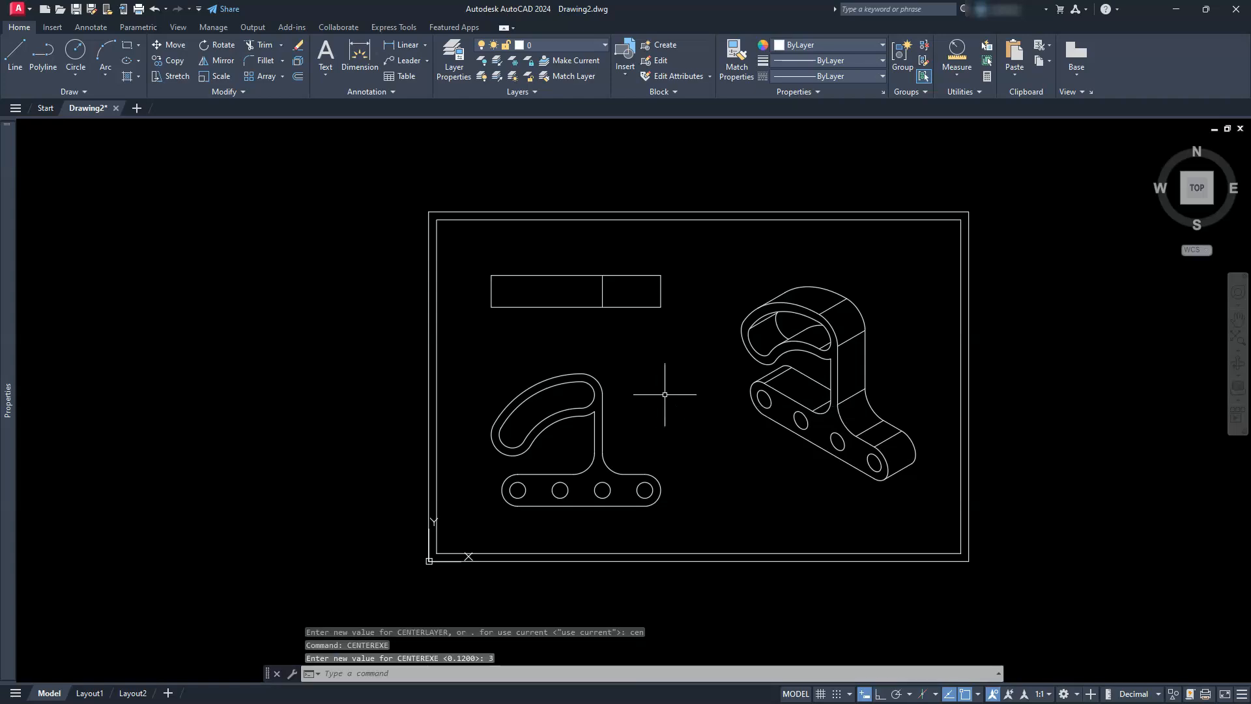
Add center marks to both rounded end arcs of the front view's base and to its two middle holes.
scroll(566, 505, "up", 4)
scroll(544, 511, "up", 3)
middle_click_drag(545, 510, 636, 438)
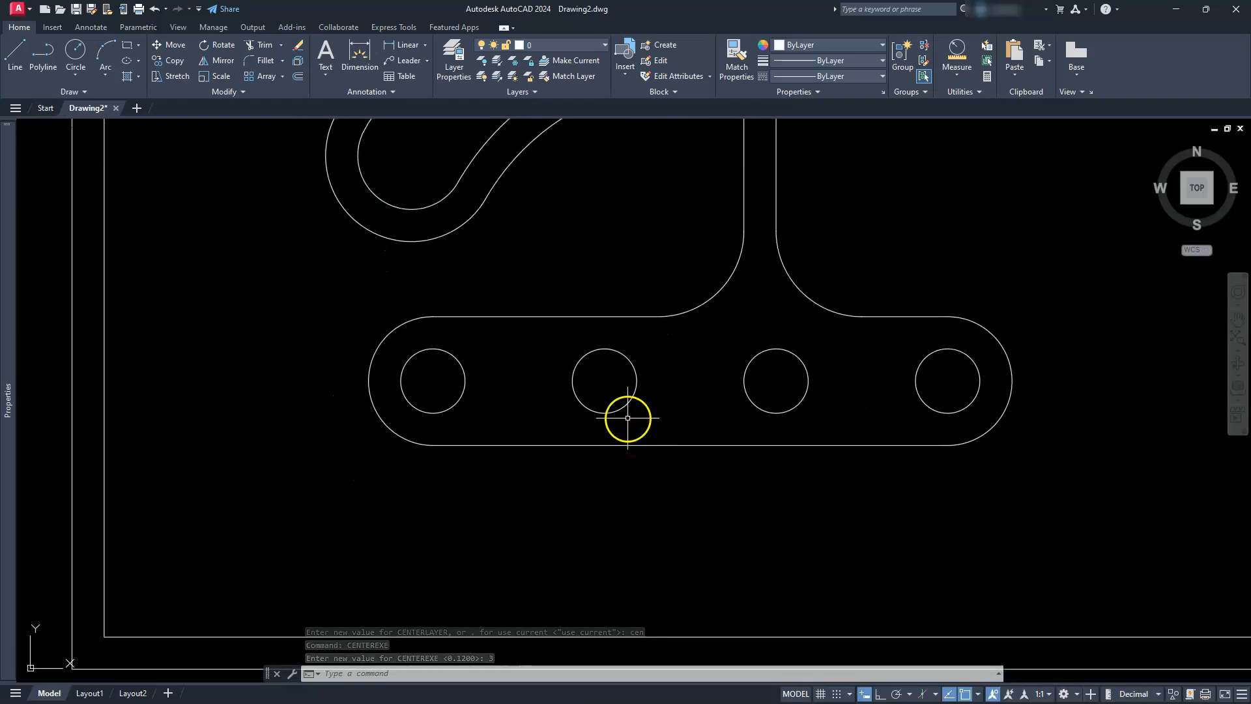
left_click(92, 29)
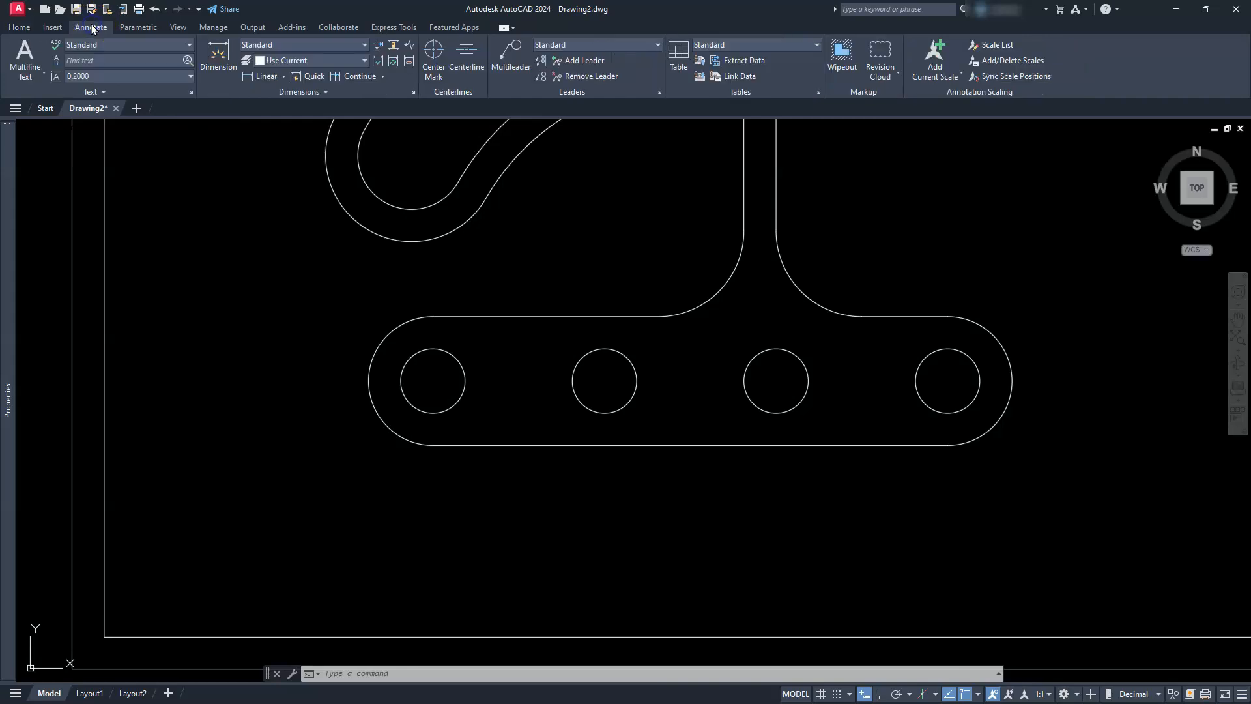
left_click(432, 51)
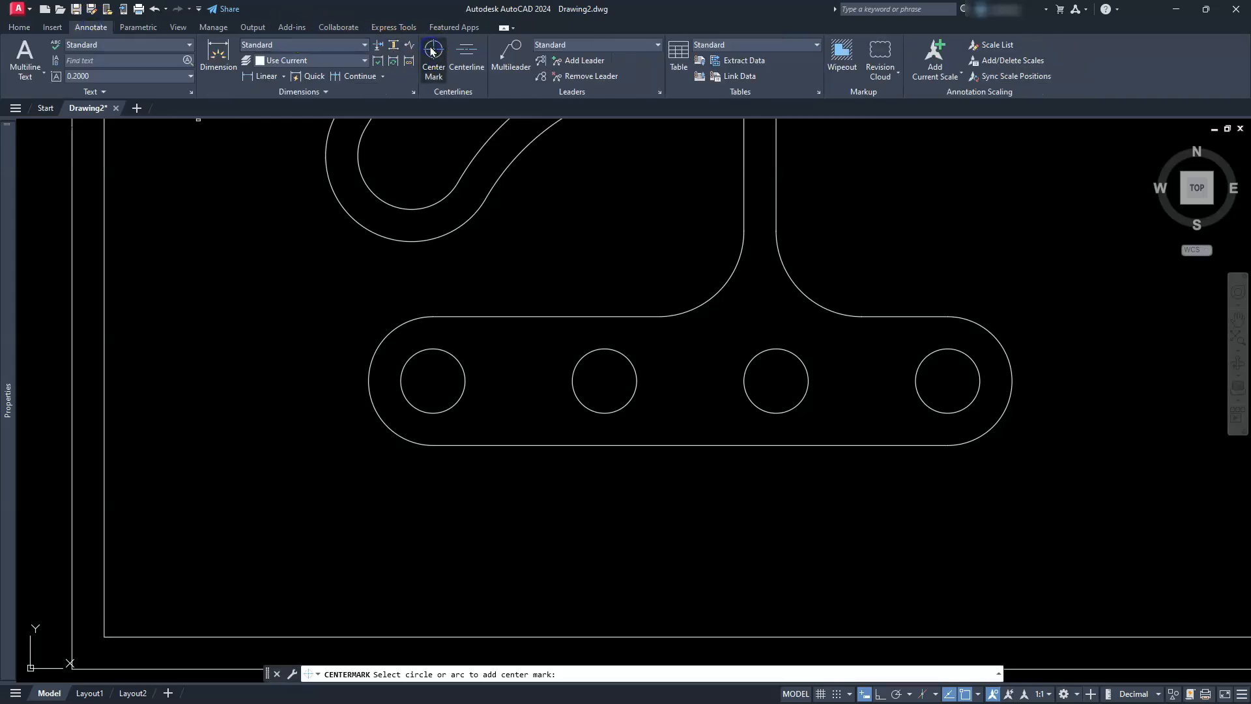
left_click(383, 340)
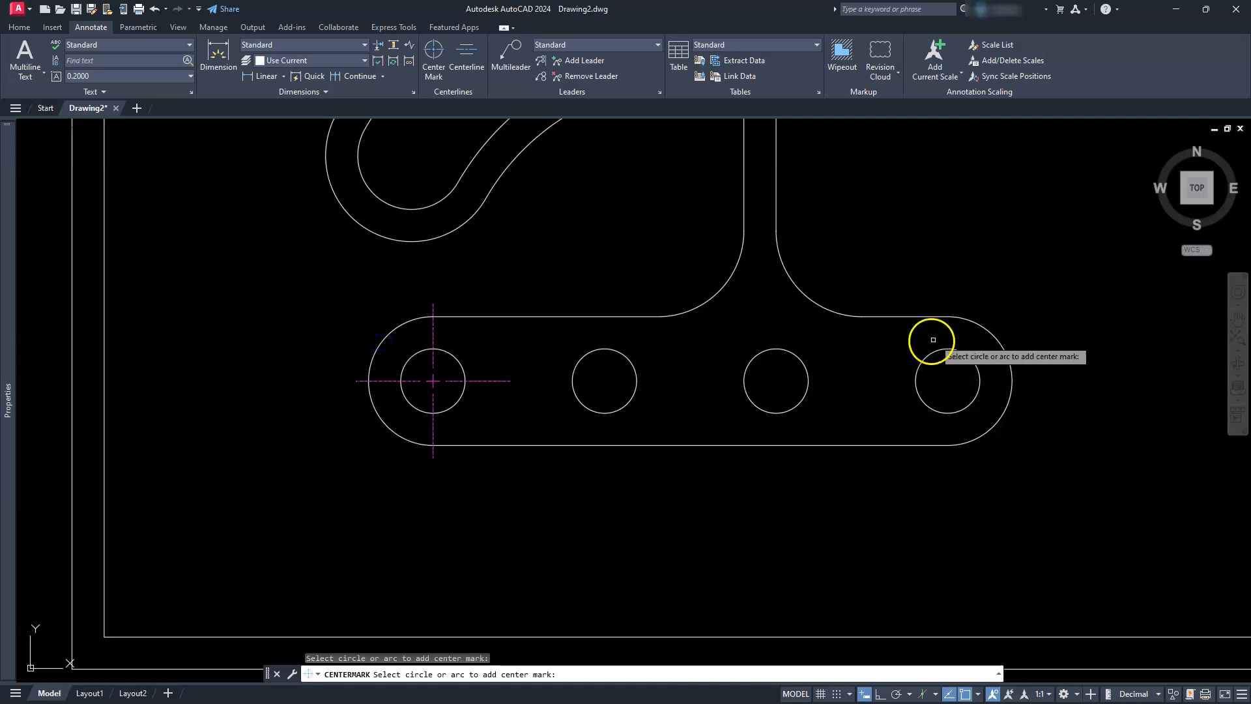
left_click(991, 334)
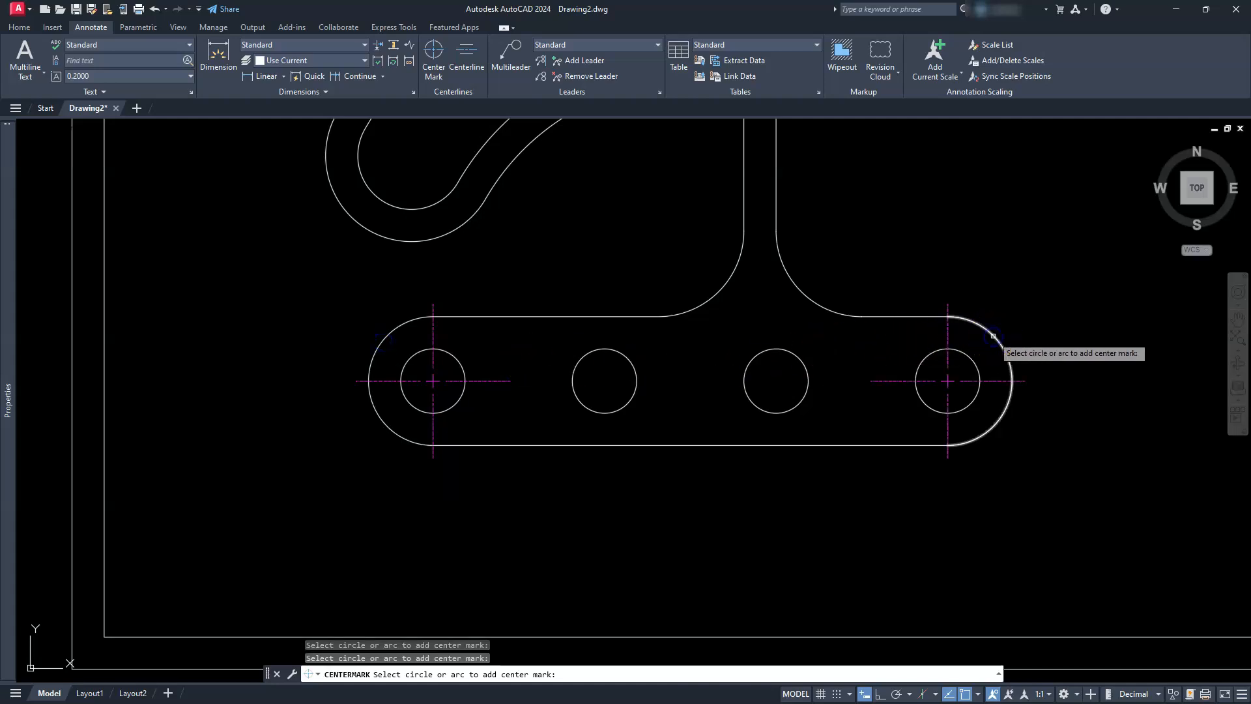
left_click(805, 367)
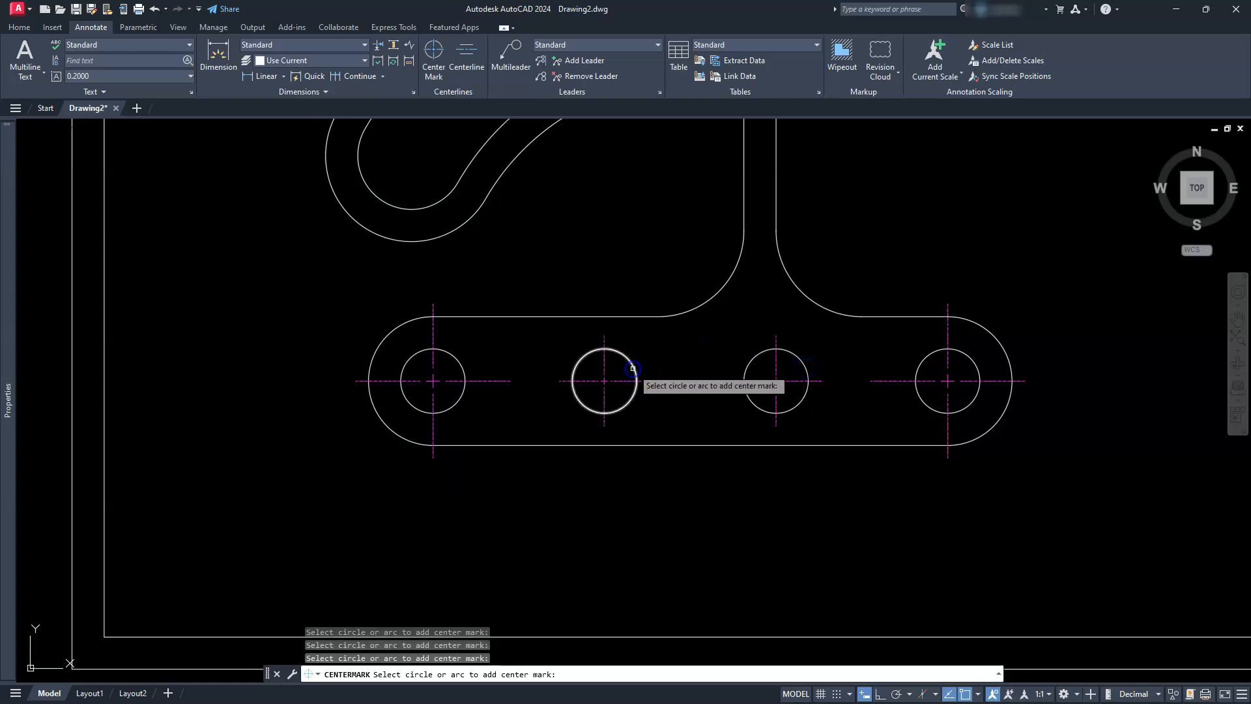
left_click(635, 370)
Add center marks to the outer arcs at both ends of the curved slotted arm and end the command.
mouse_move(582, 378)
middle_mouse_down()
mouse_move(602, 493)
mouse_move(559, 405)
mouse_move(631, 410)
mouse_move(631, 468)
middle_mouse_up()
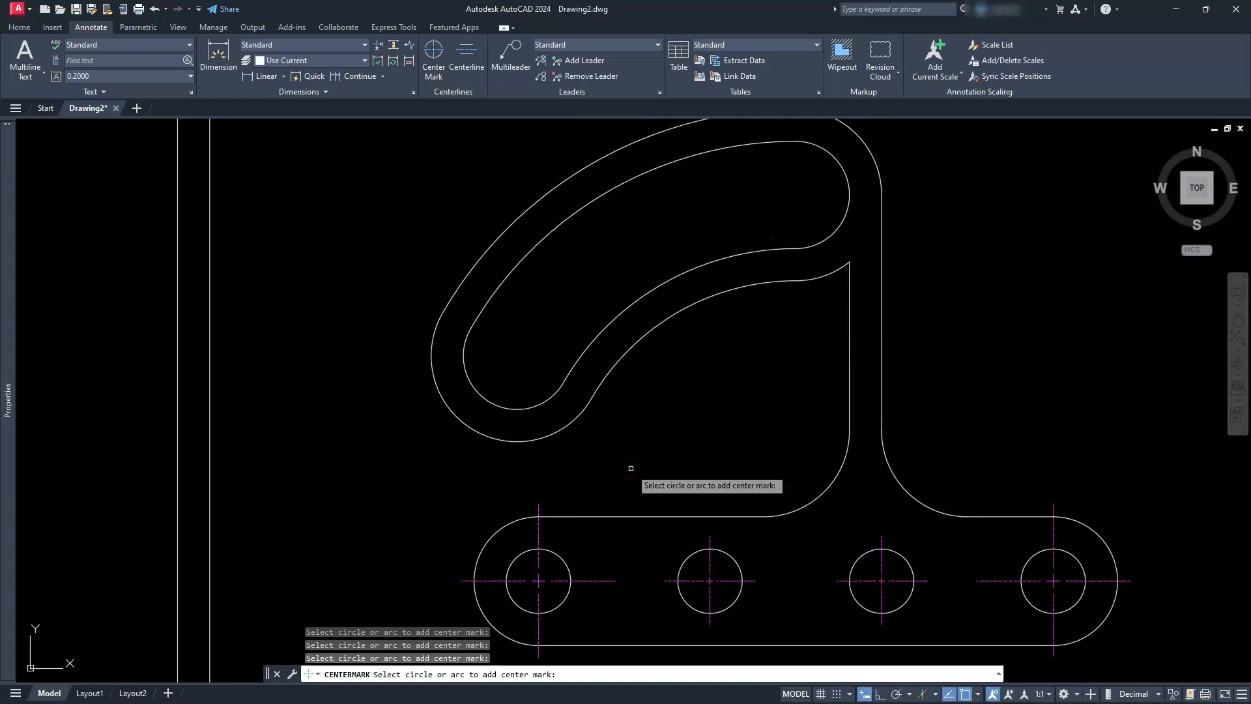
left_click(506, 439)
middle_click_drag(838, 182, 868, 292)
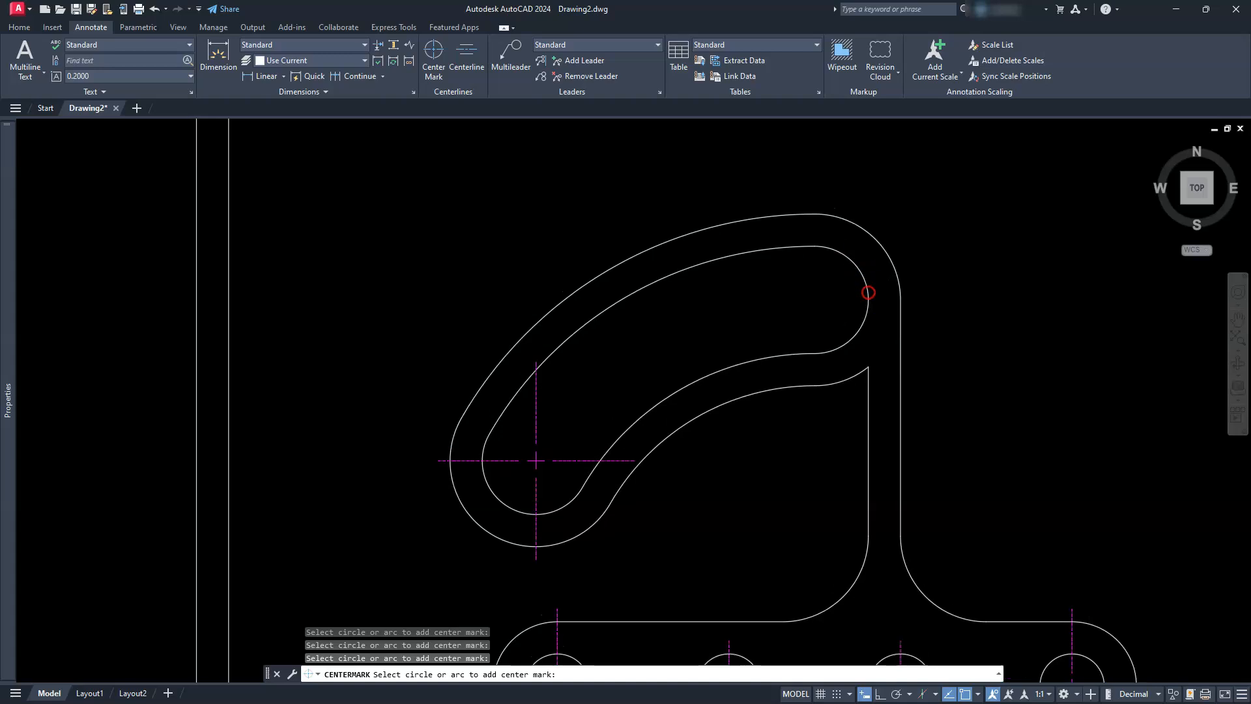
left_click(866, 228)
scroll(782, 273, "down", 2)
scroll(782, 276, "down", 2)
middle_click_drag(817, 272, 787, 398)
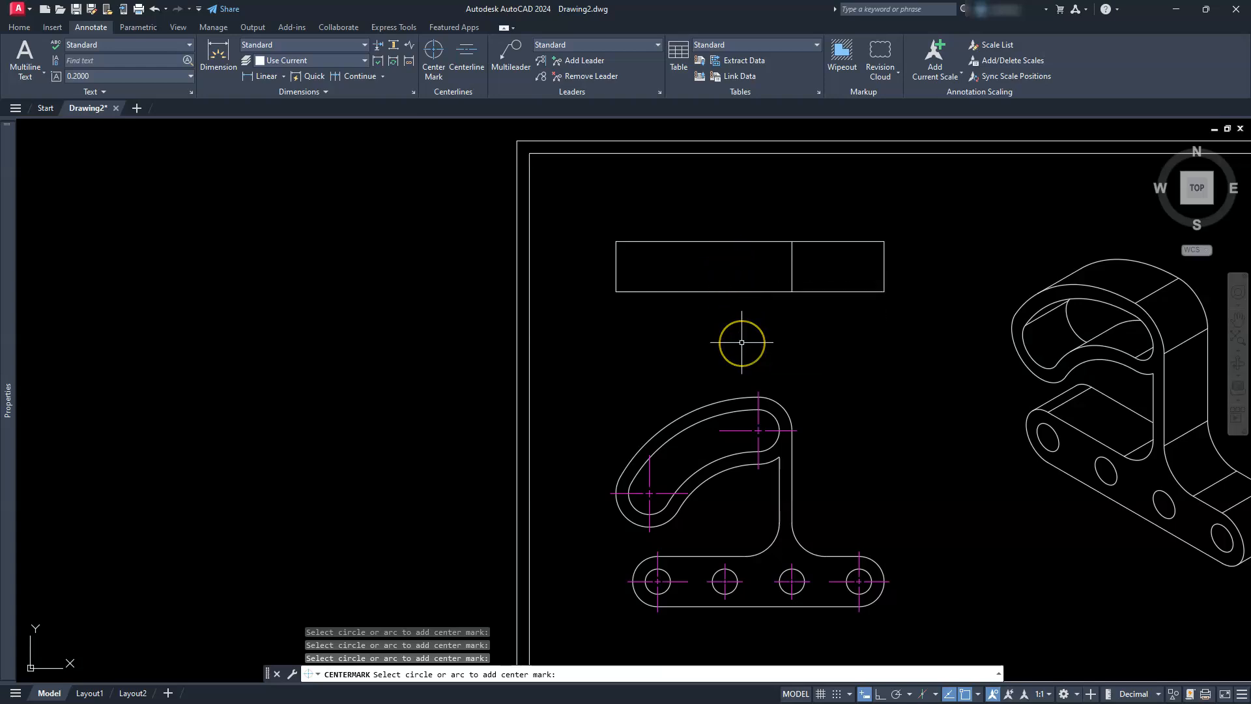
key("Escape")
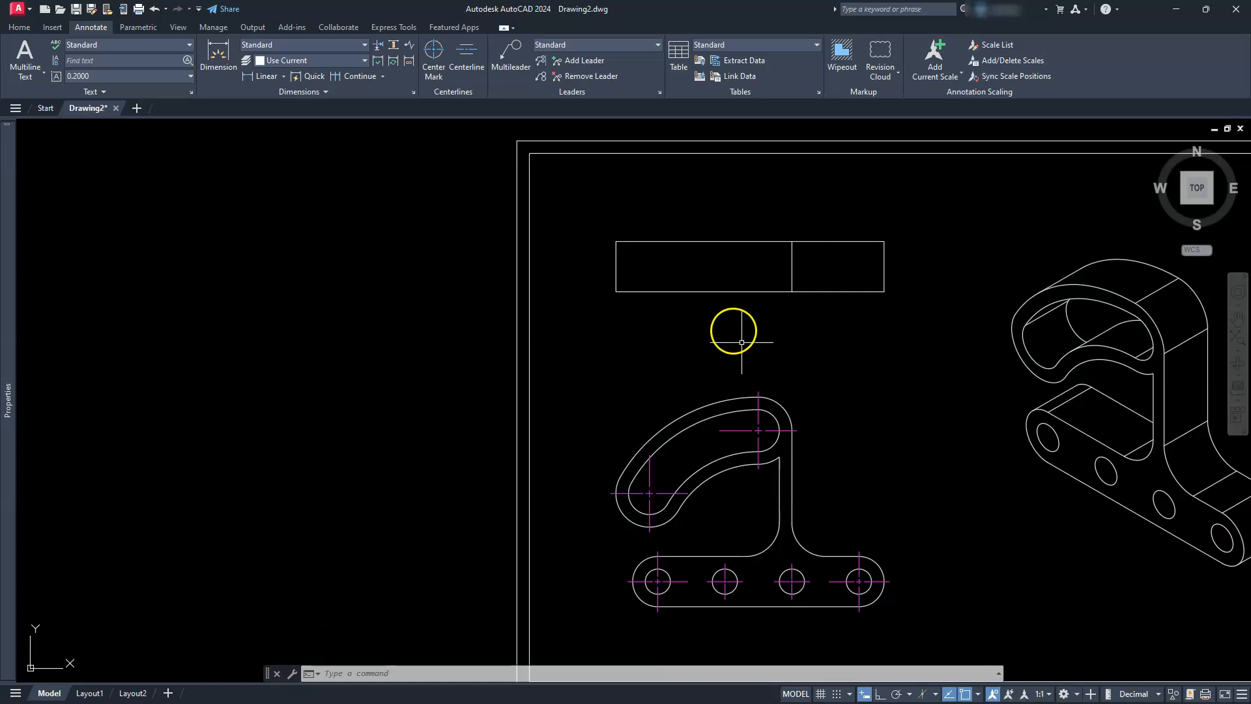
middle_click_drag(849, 416, 792, 342)
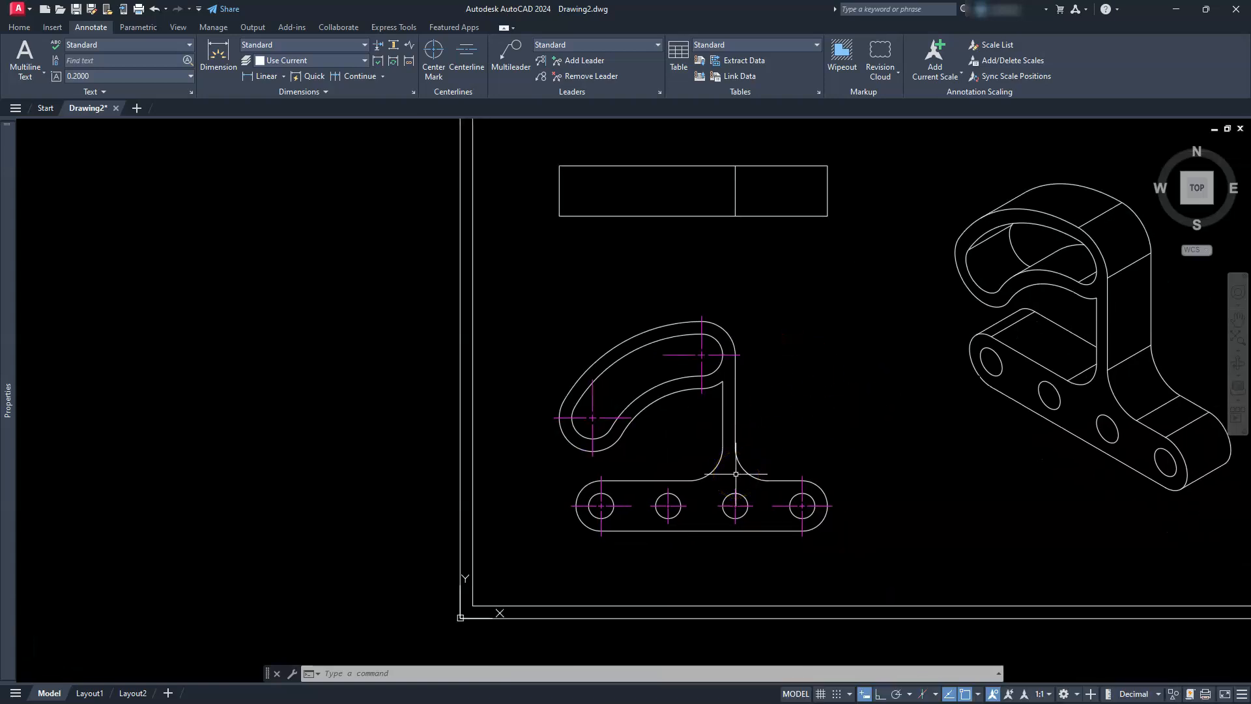
left_click(735, 475)
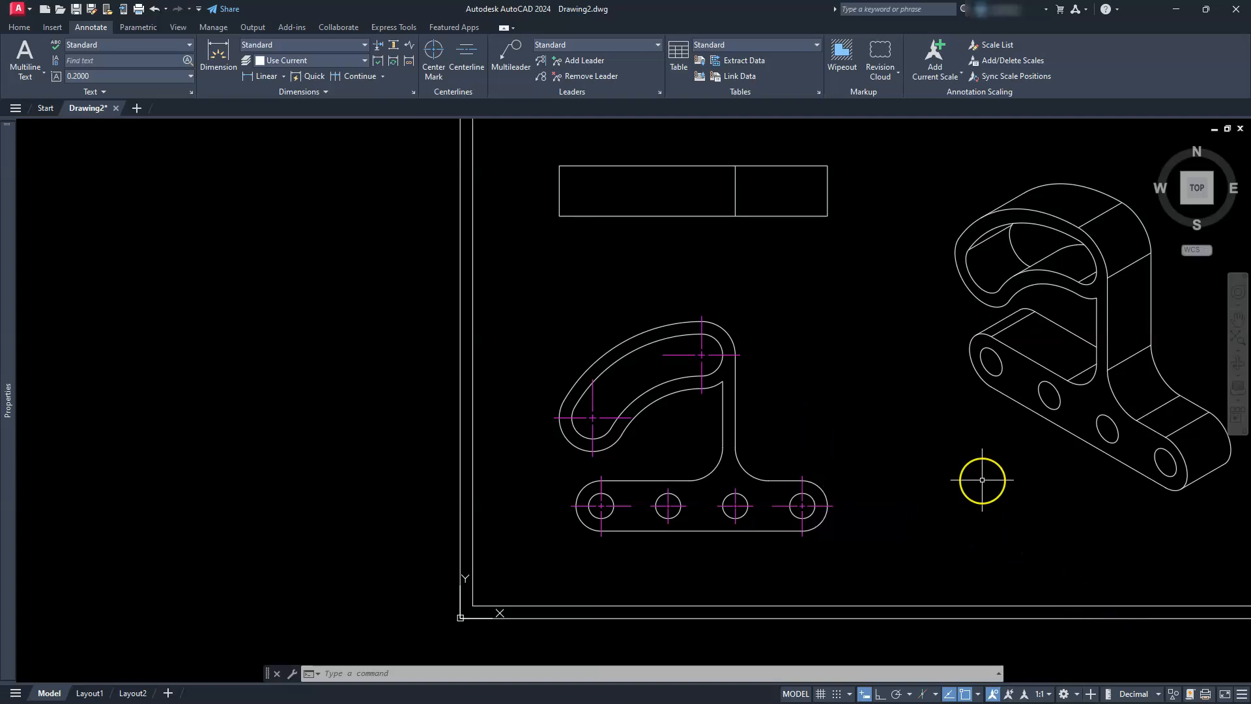
type("DIM")
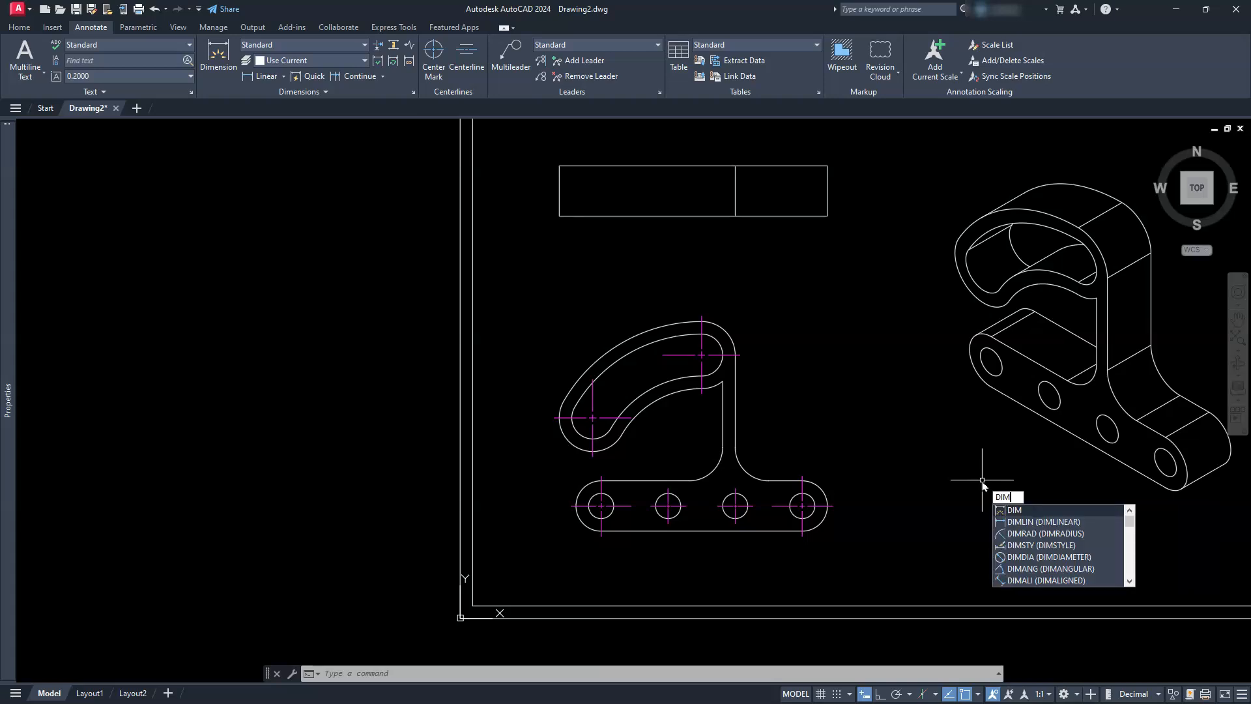
key("Escape")
key("Escape")
key("Escape")
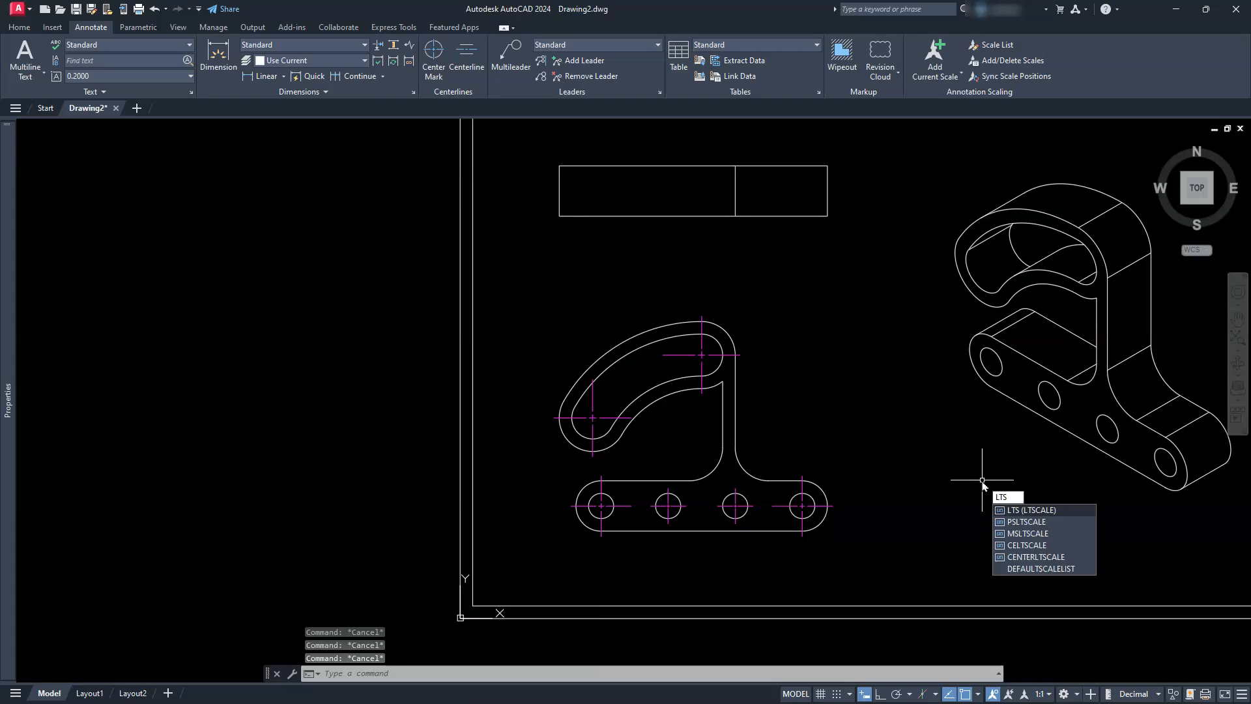
Set the global linetype scale factor to 30 with LTSCALE and check the center marks' line pattern up close.
key("Return")
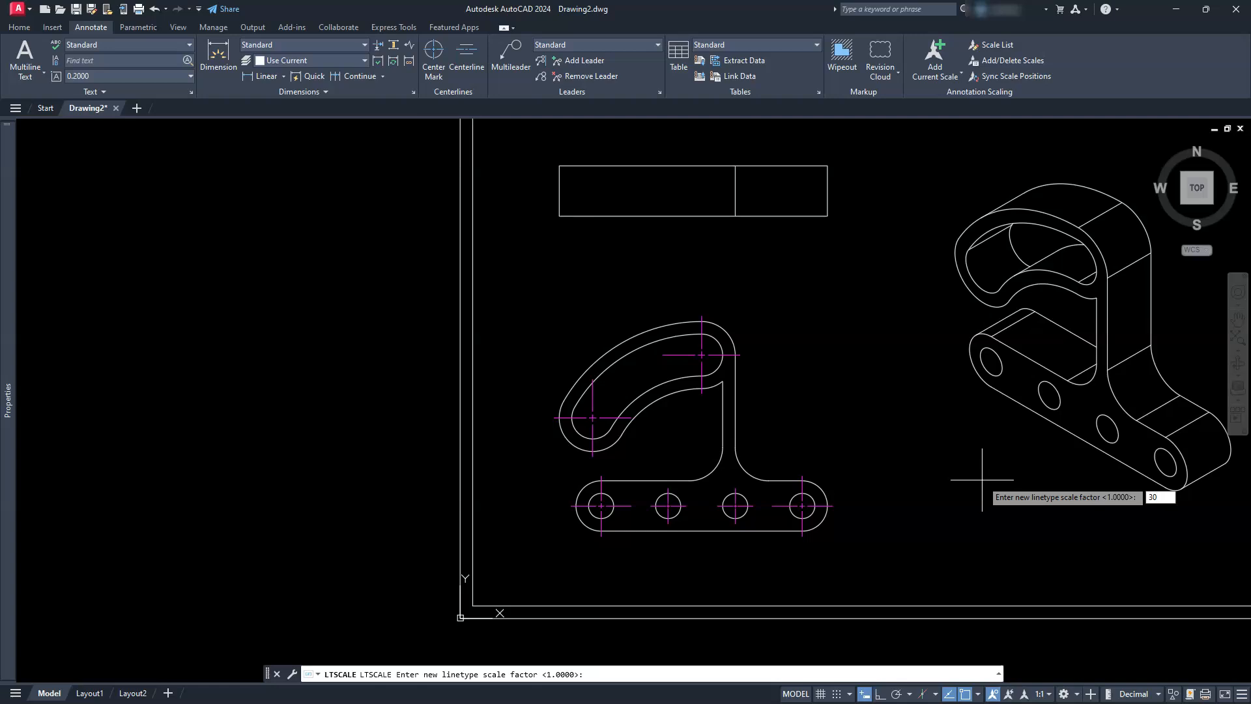
key("Return")
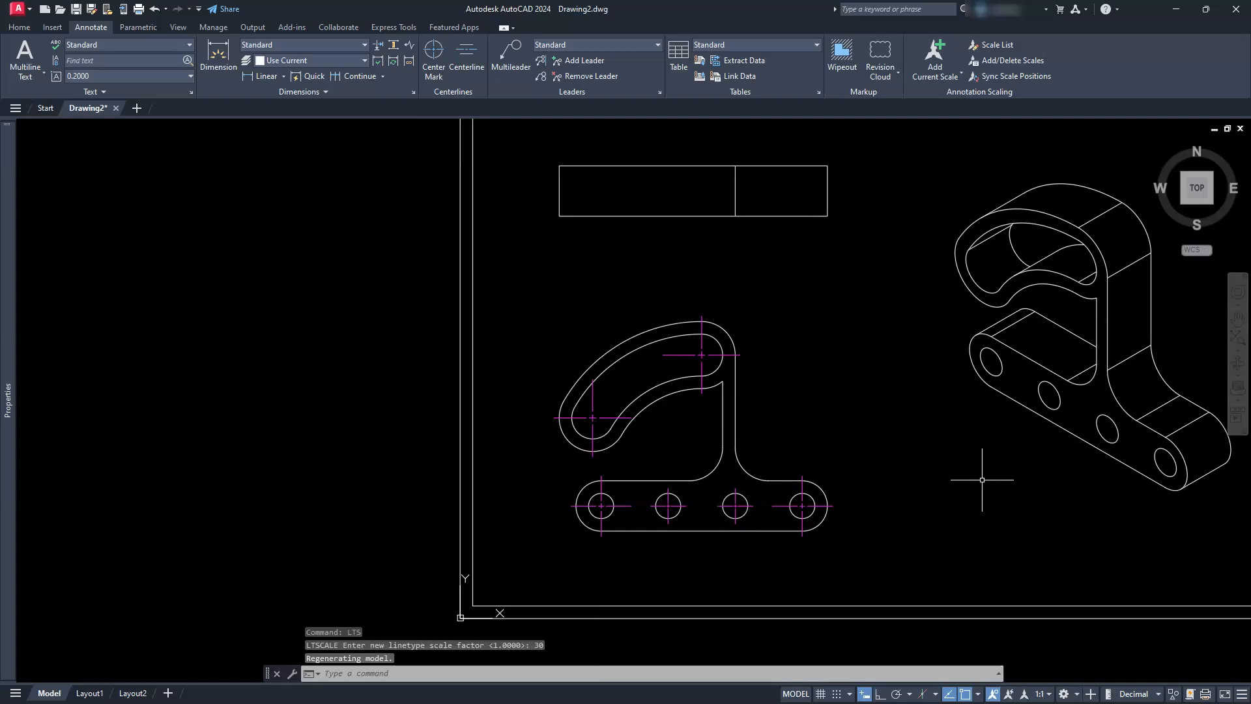
scroll(695, 514, "up", 8)
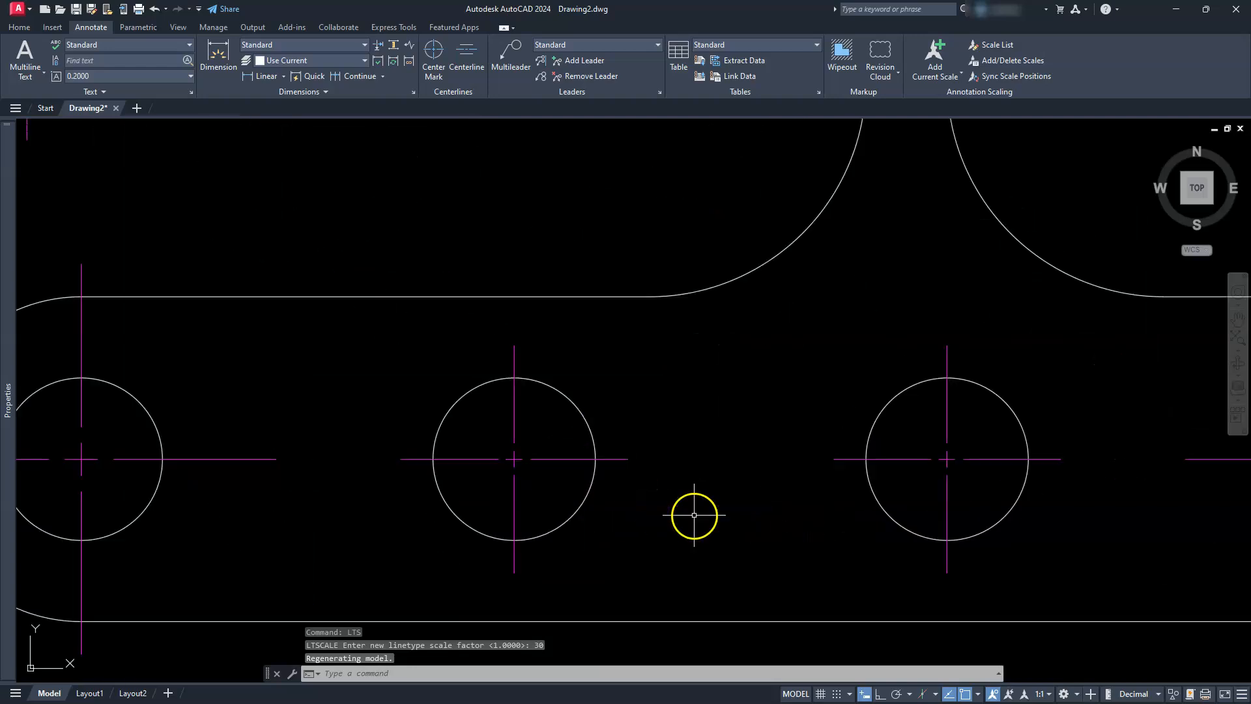
scroll(535, 460, "up", 7)
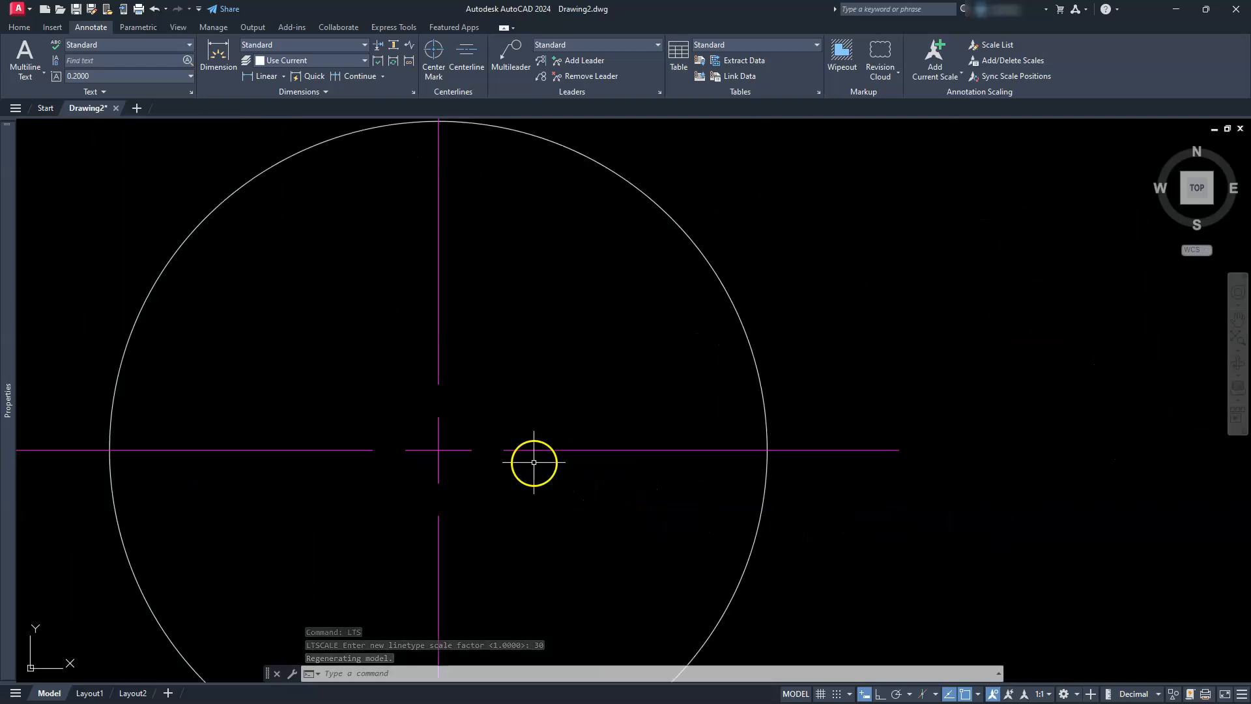
scroll(634, 450, "down", 9)
scroll(633, 449, "down", 4)
middle_click_drag(608, 377, 621, 429)
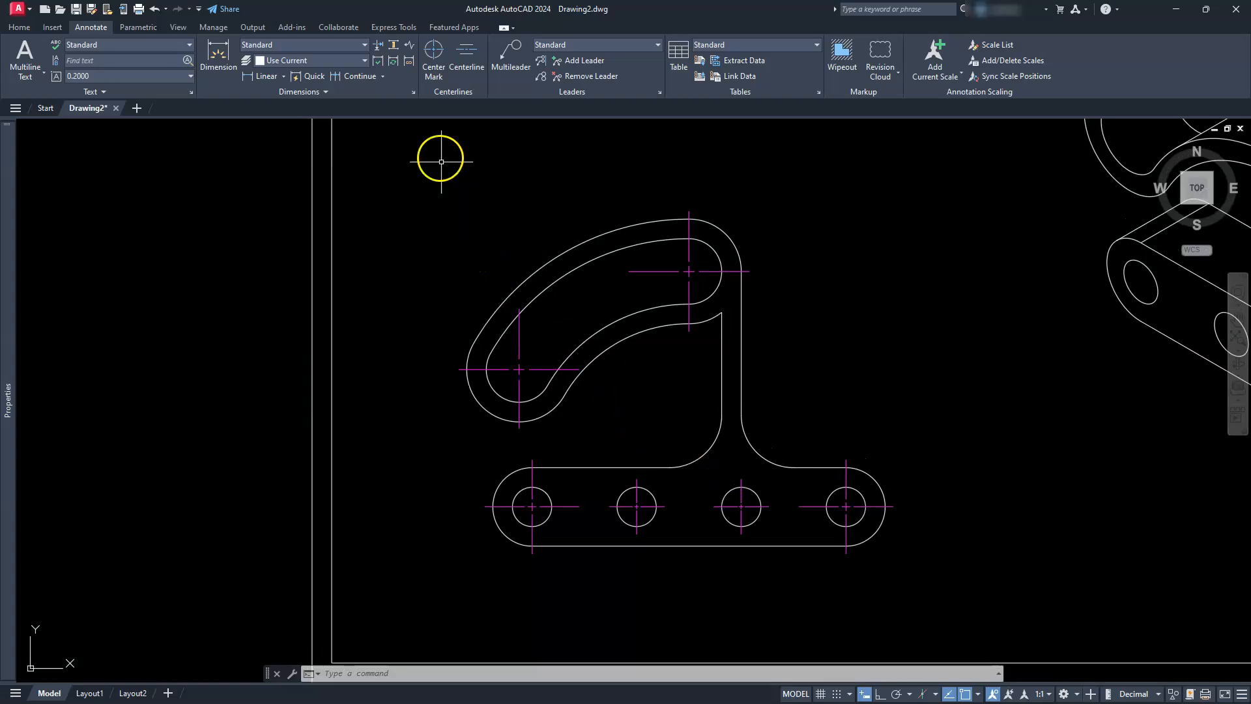
Modify the Standard dimension style to suppress trailing zeros in linear dimensions and use an overall scale of 30.
left_click(413, 94)
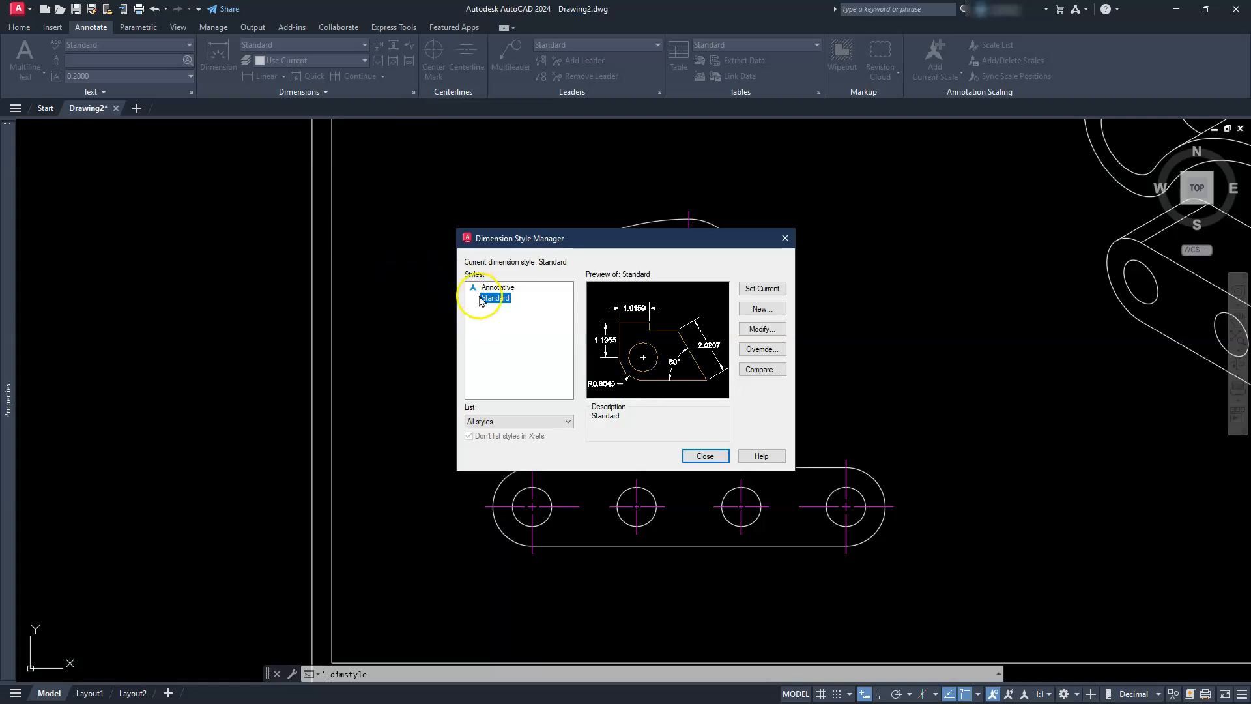
left_click(765, 331)
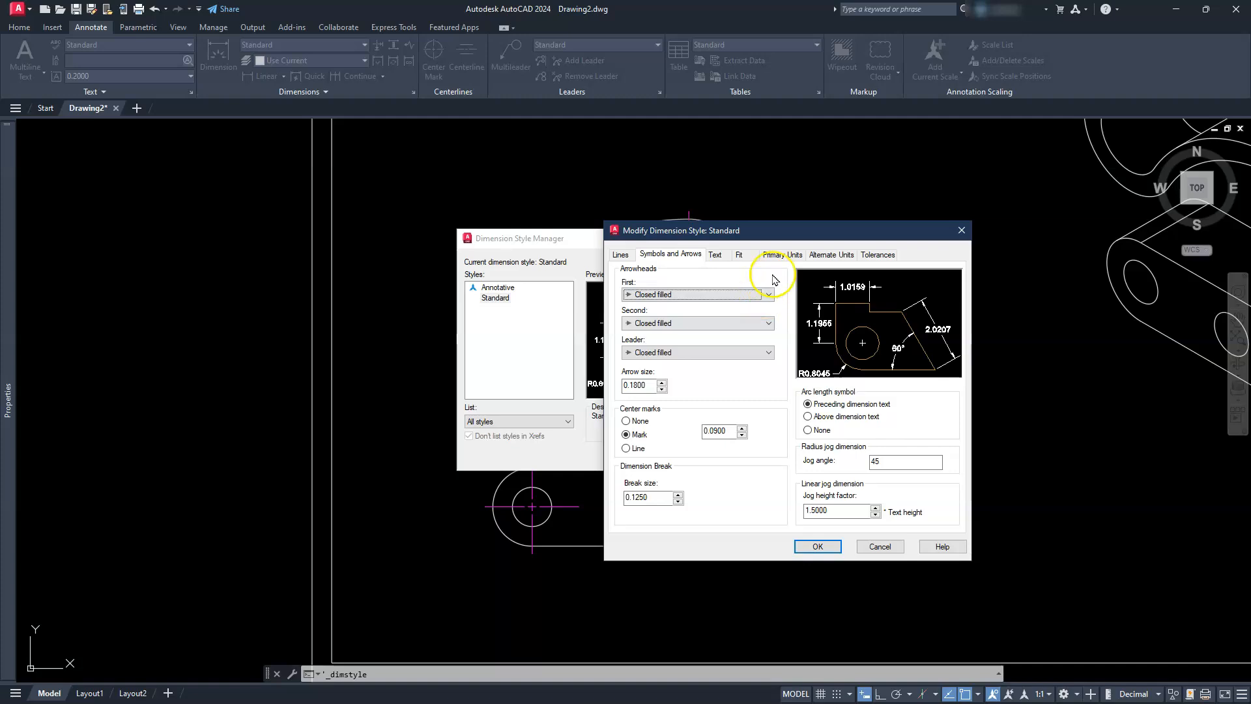
left_click(784, 255)
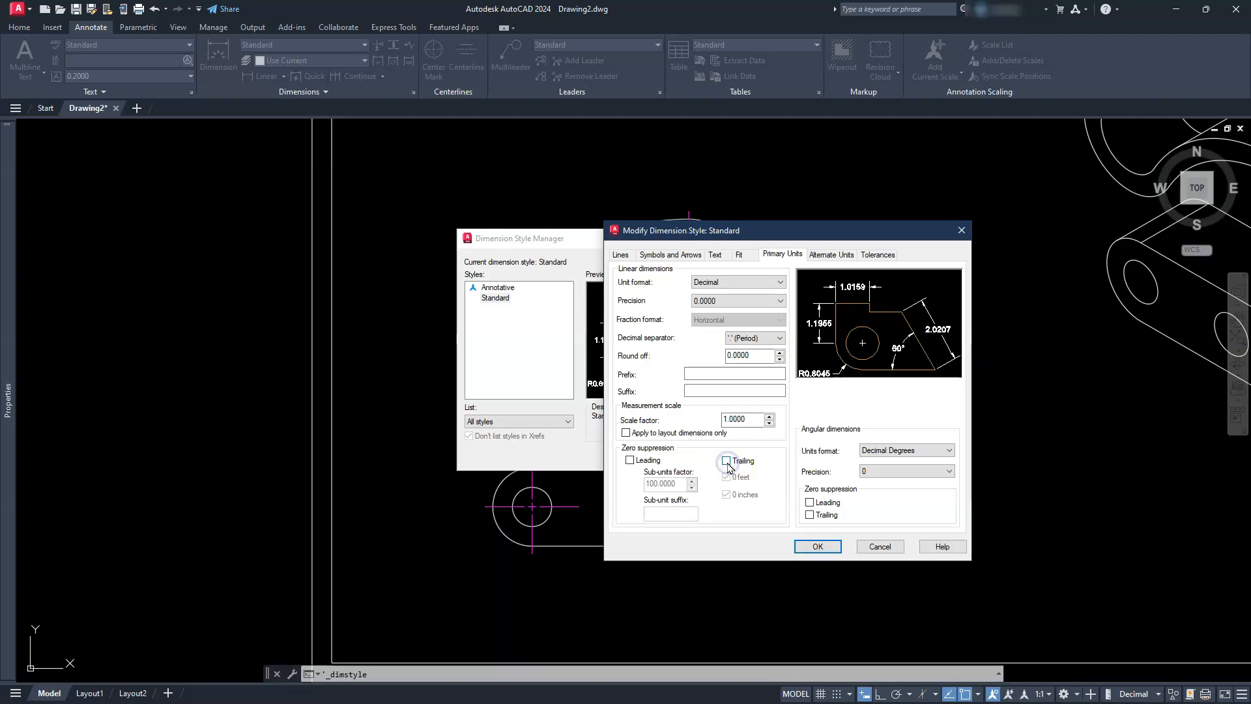
left_click(738, 254)
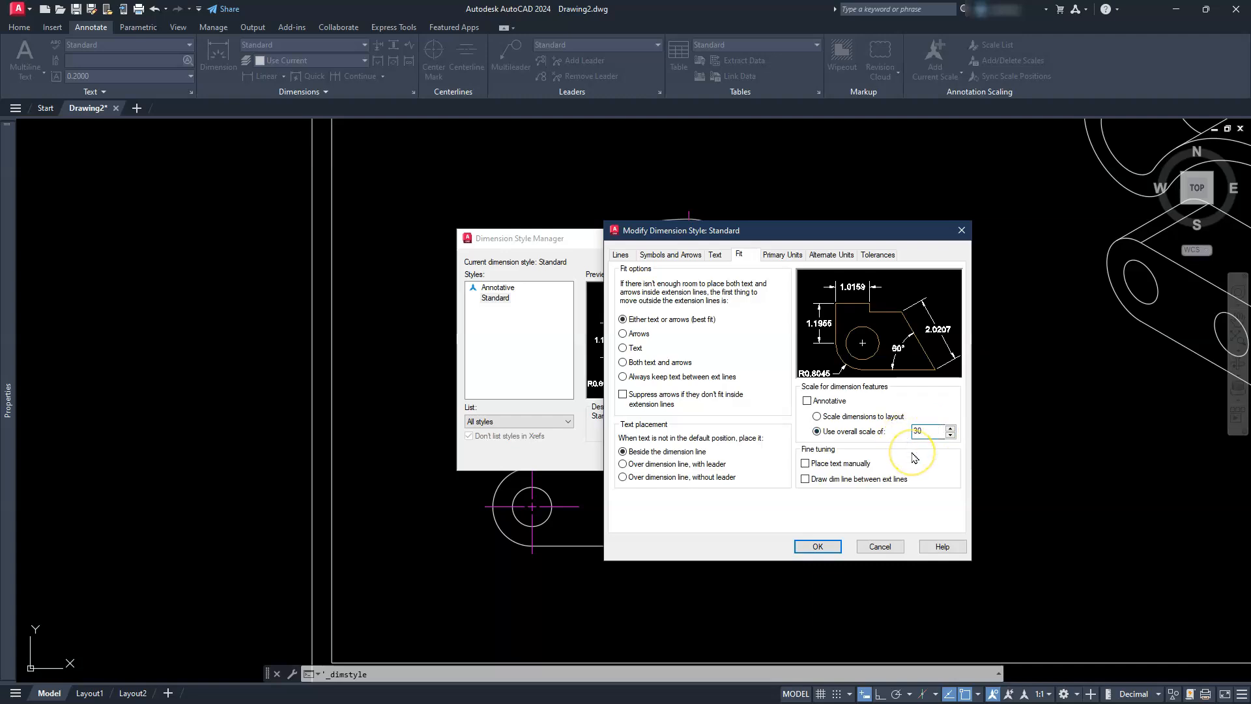
Set the Standard dimension style's text height to .125 and its center marks to None, then save the style.
left_click(716, 256)
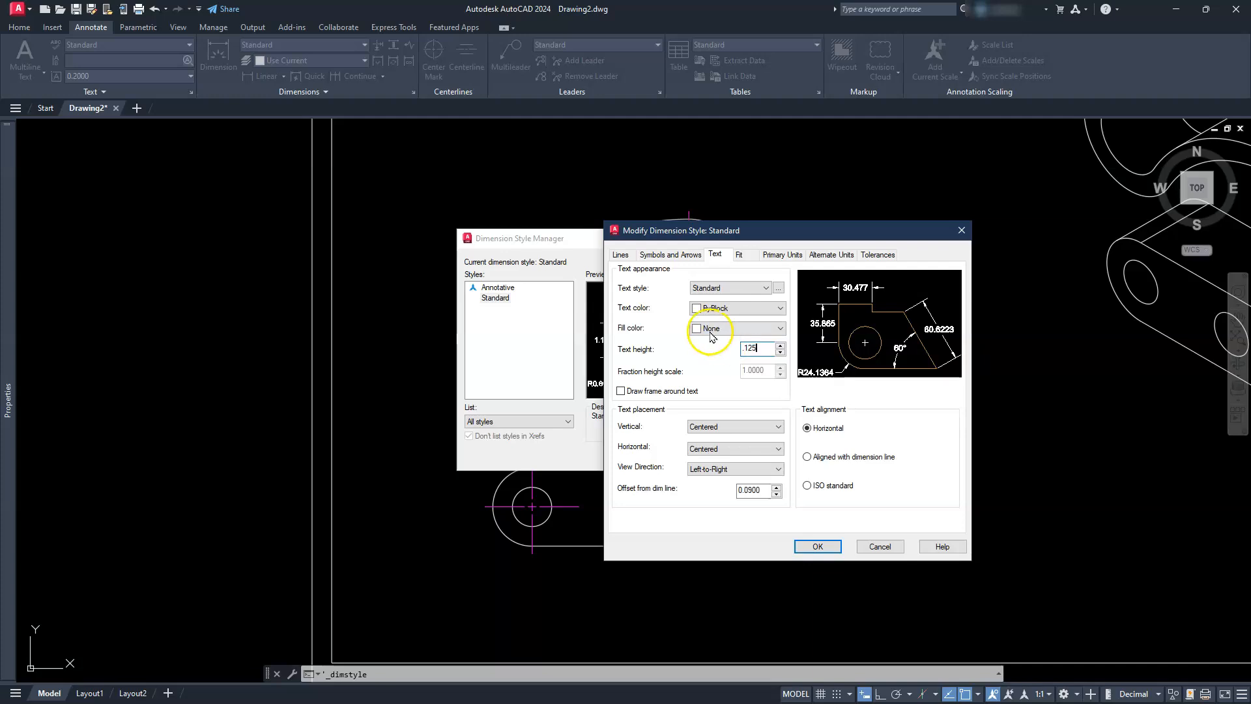
left_click(683, 259)
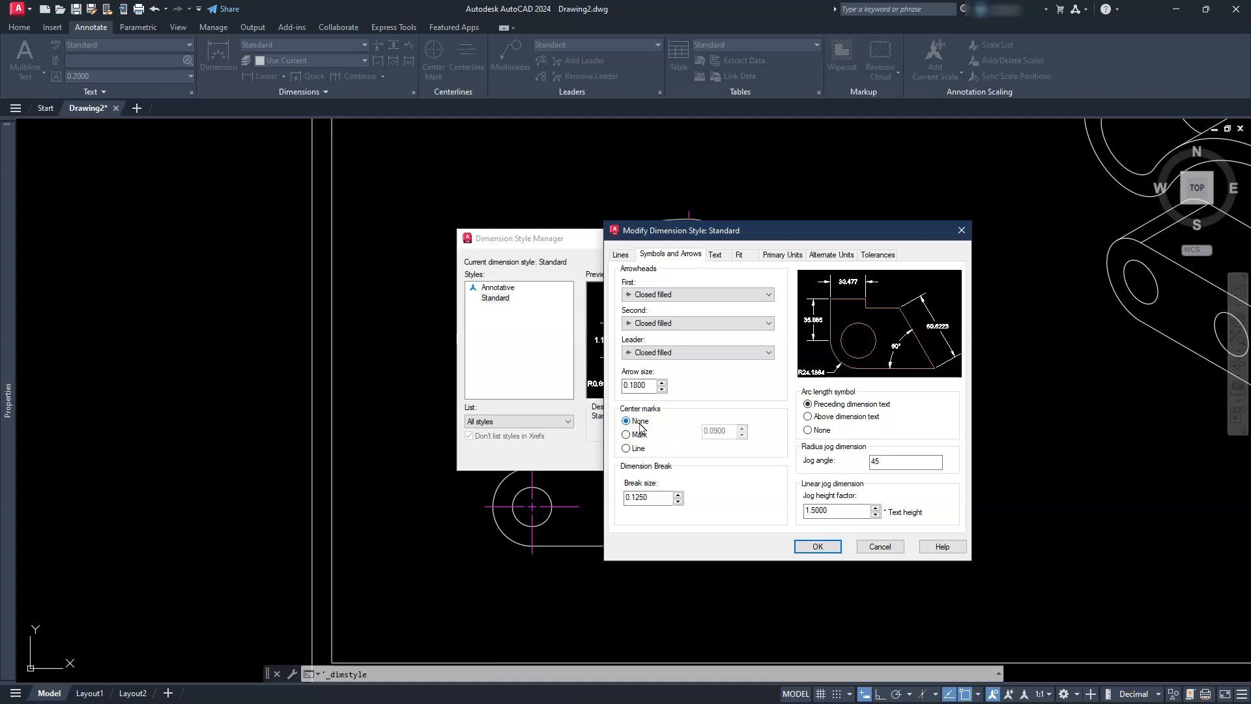
left_click(818, 545)
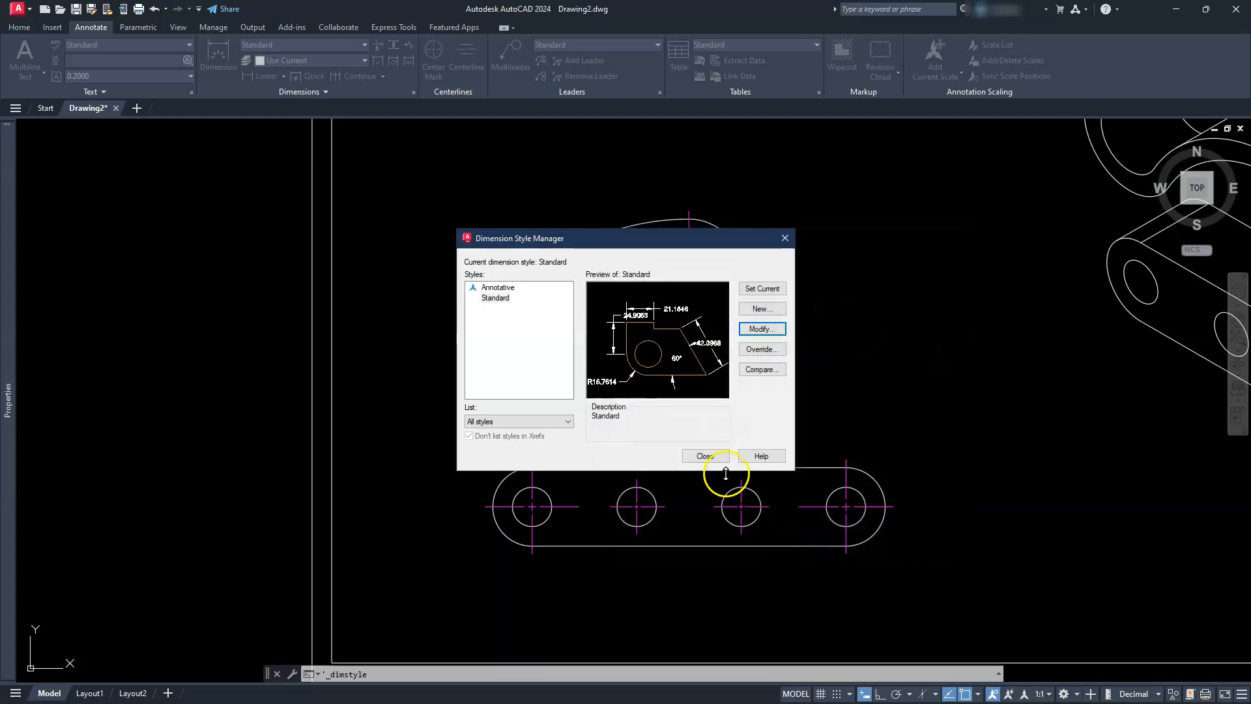
left_click(707, 456)
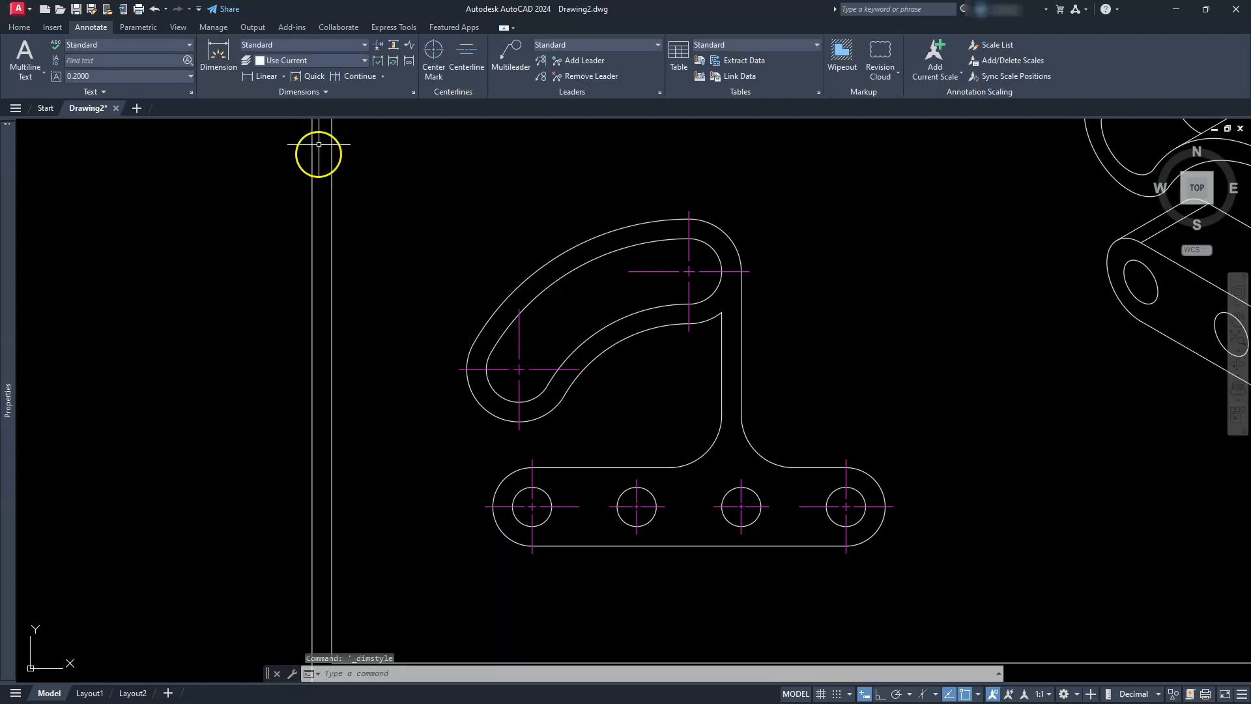
Assign new dimensions to the dim layer and dimension the vertical distance from the base's hole centerline to the arm's lower arc center.
left_click(364, 61)
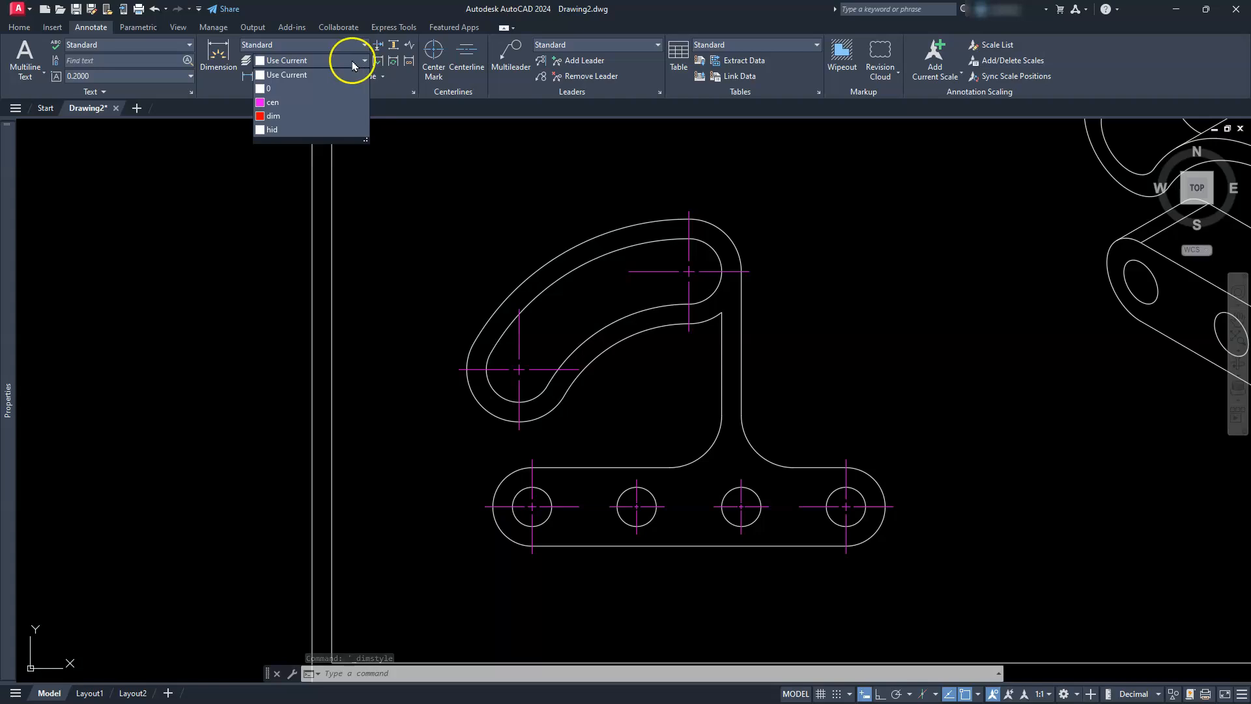
left_click(275, 116)
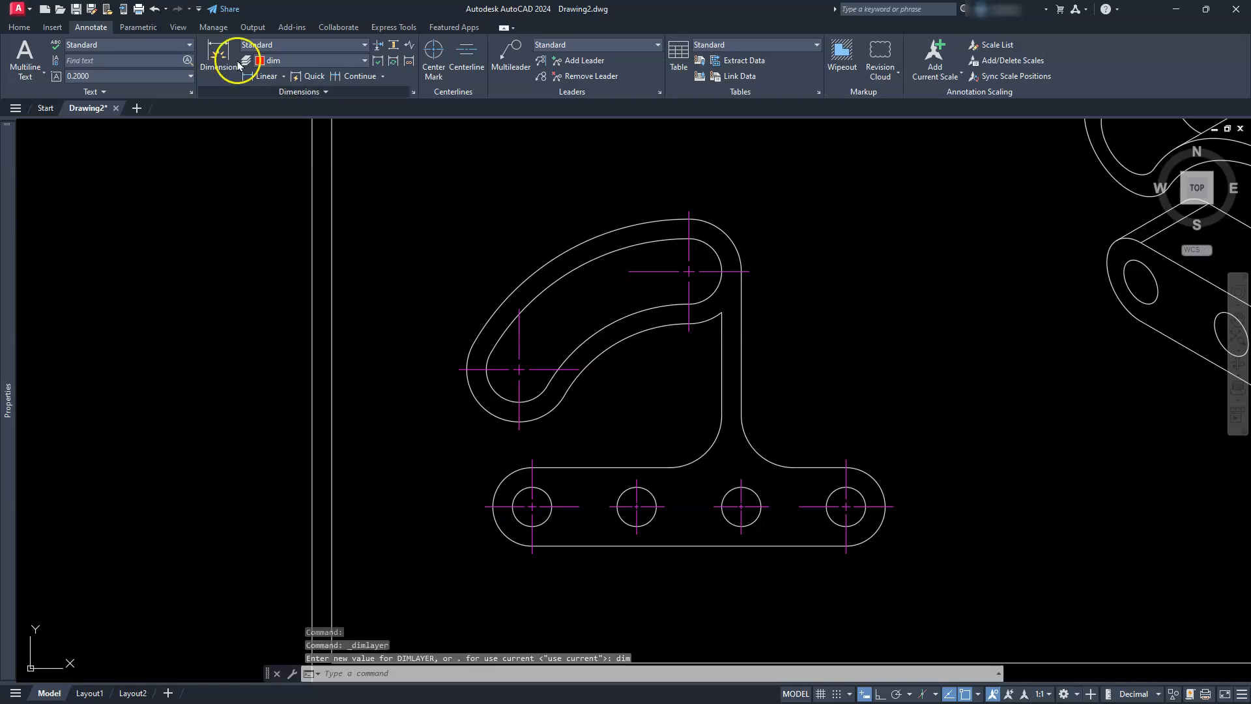
left_click(248, 78)
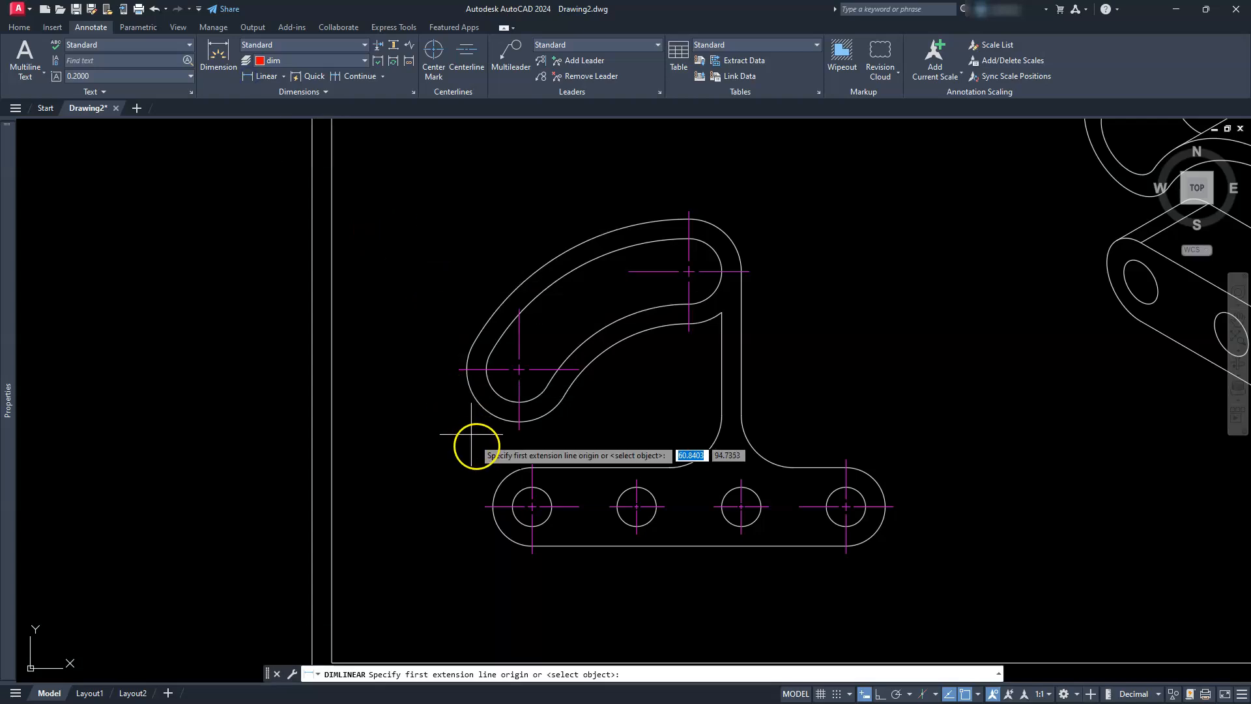
left_click(485, 506)
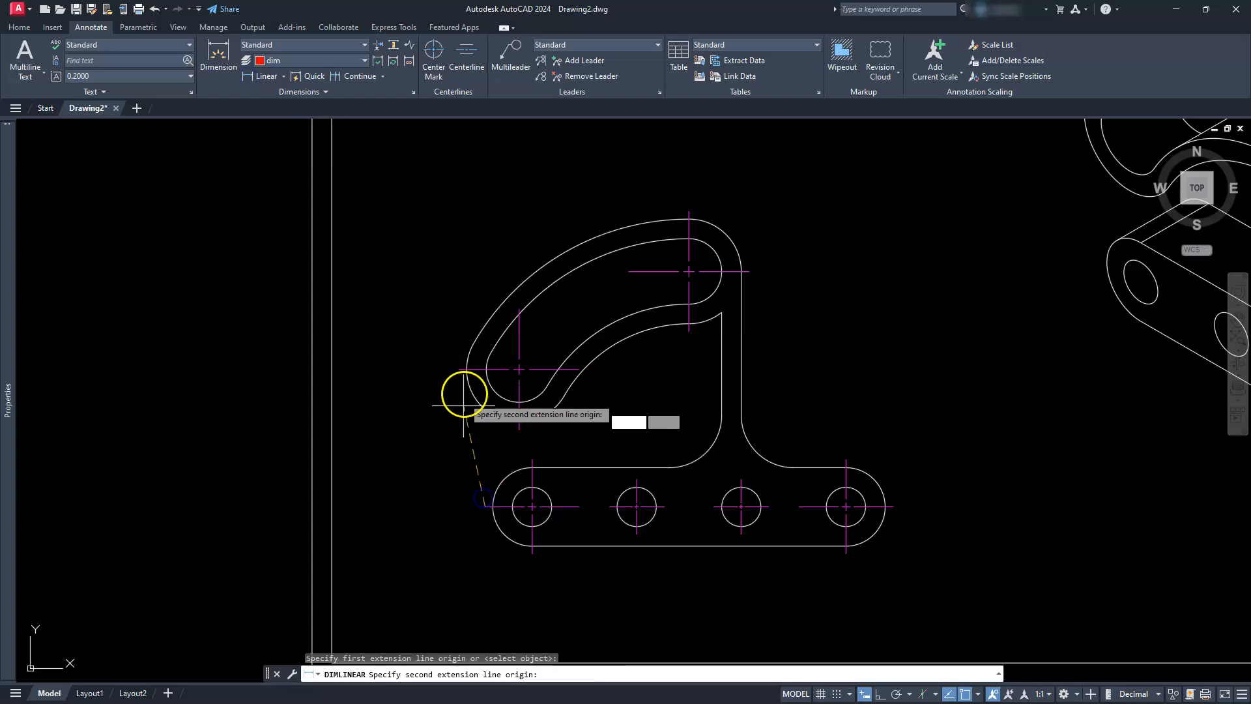
left_click(459, 370)
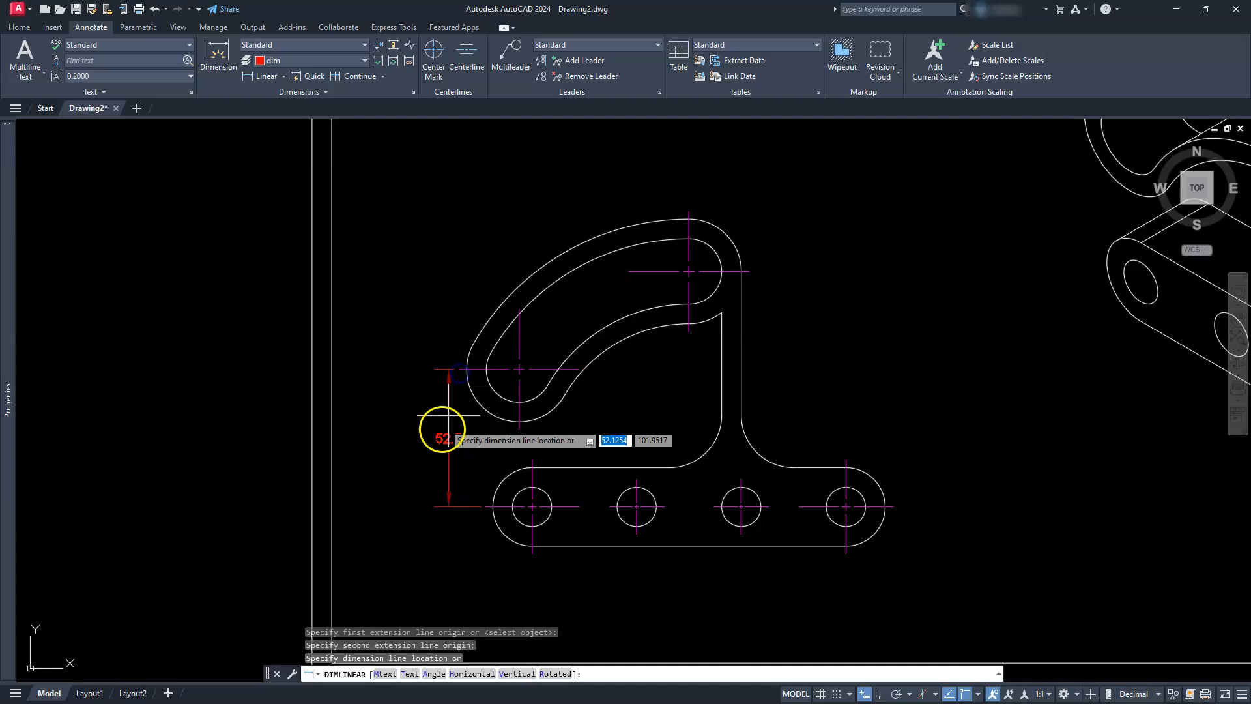
left_click(412, 438)
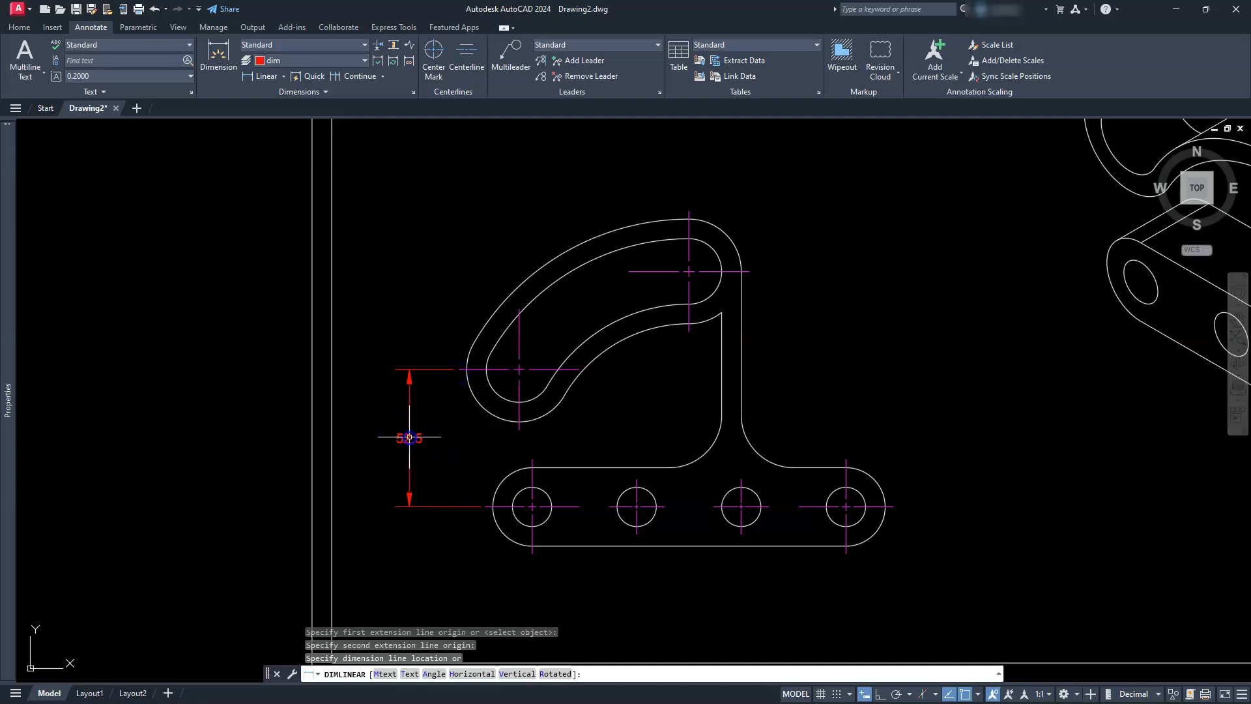
Continue the vertical dimension up to the center mark of the arm's upper arc and end the command.
left_click(349, 78)
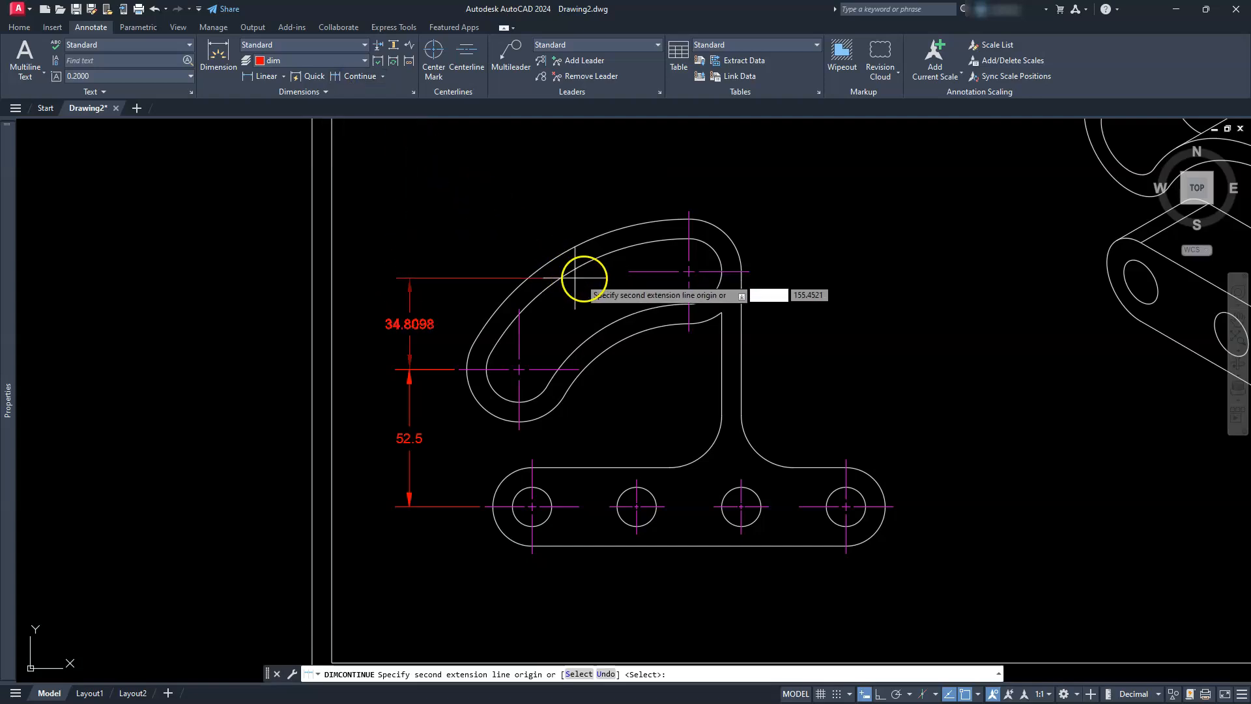
left_click(629, 270)
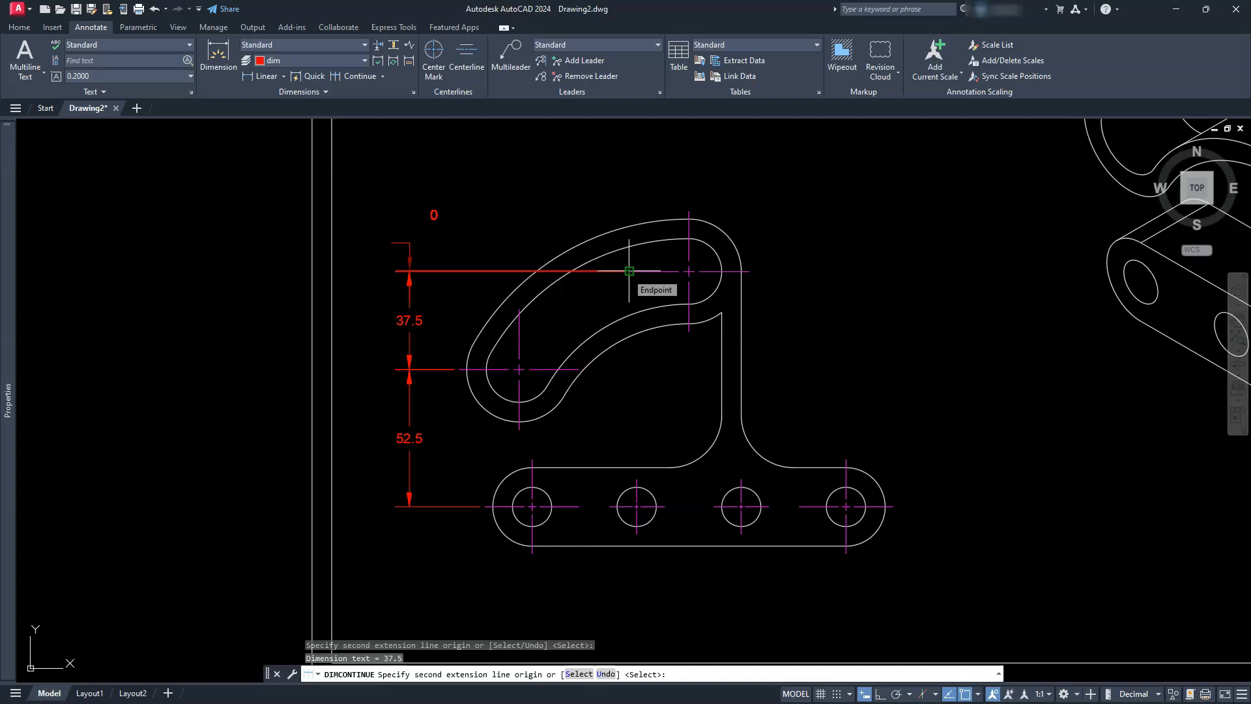
key("Escape")
key("Escape")
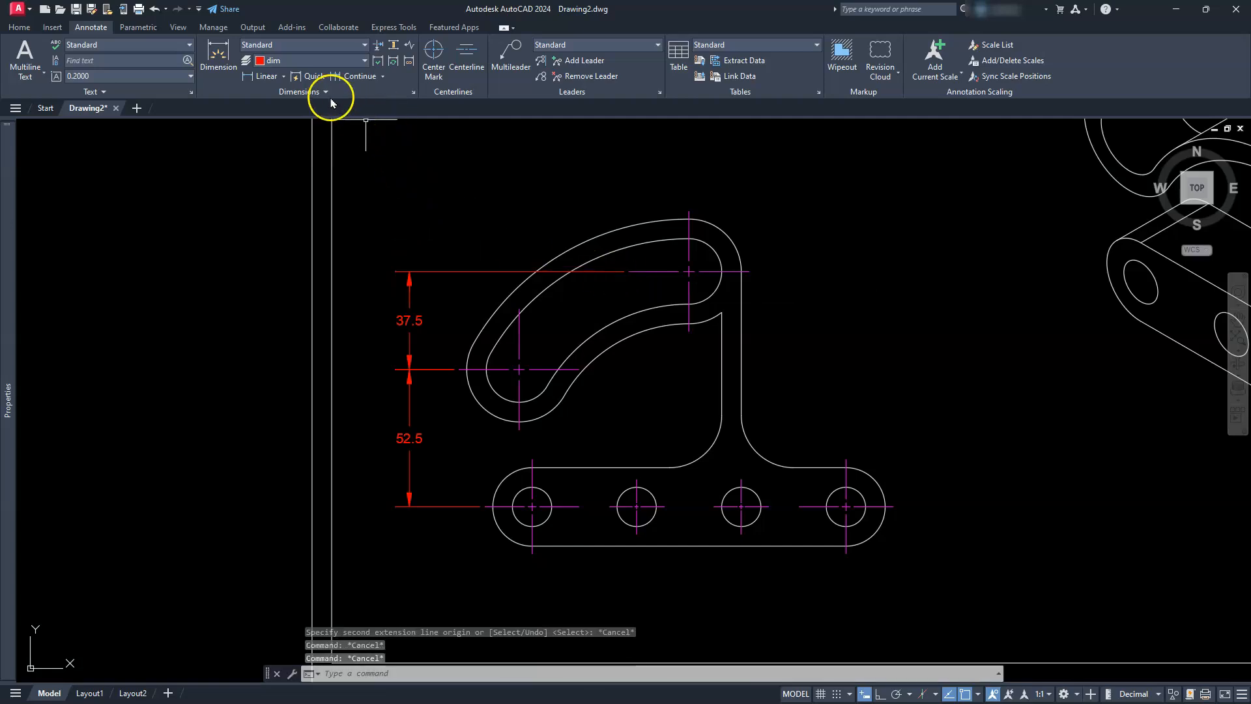
Add a horizontal linear dimension above the arm between the base's leftmost hole center and the arm's lower arc center.
left_click(264, 78)
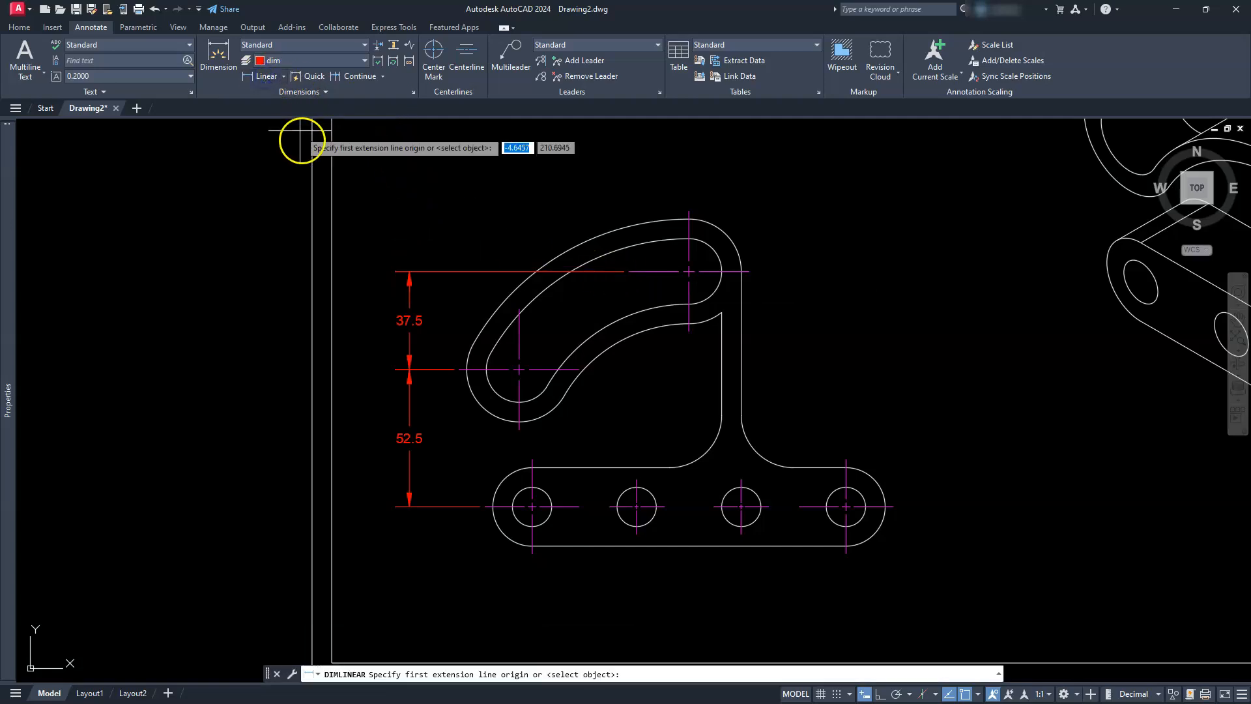
left_click(530, 457)
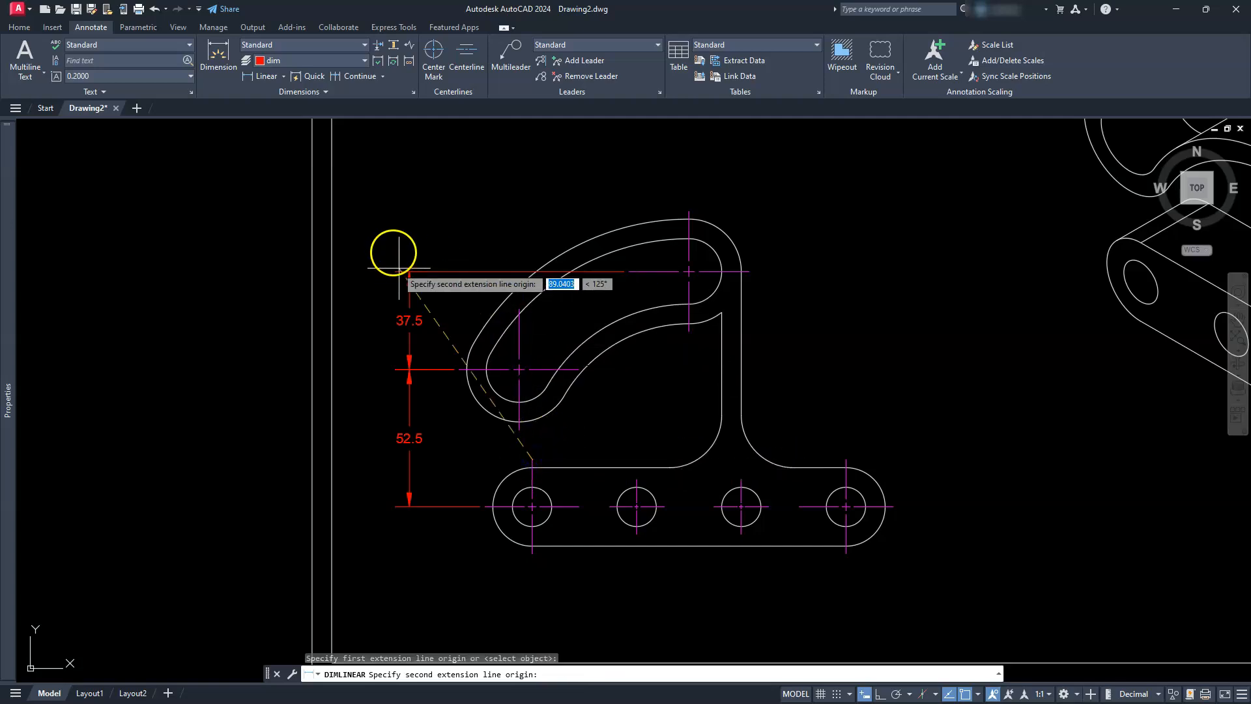
left_click(517, 291)
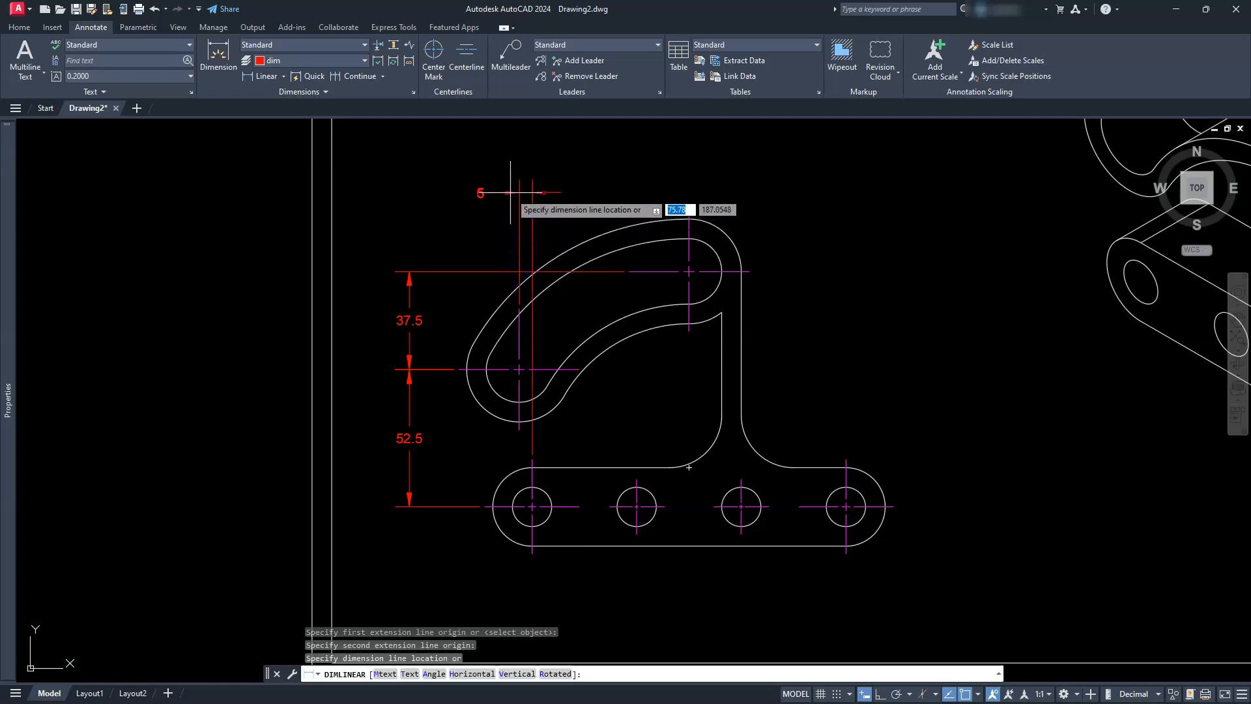
left_click(513, 194)
Dimension the horizontal distance between the arm's two end arc centers, placing it above the existing 5 dimension.
middle_click_drag(513, 193, 536, 319)
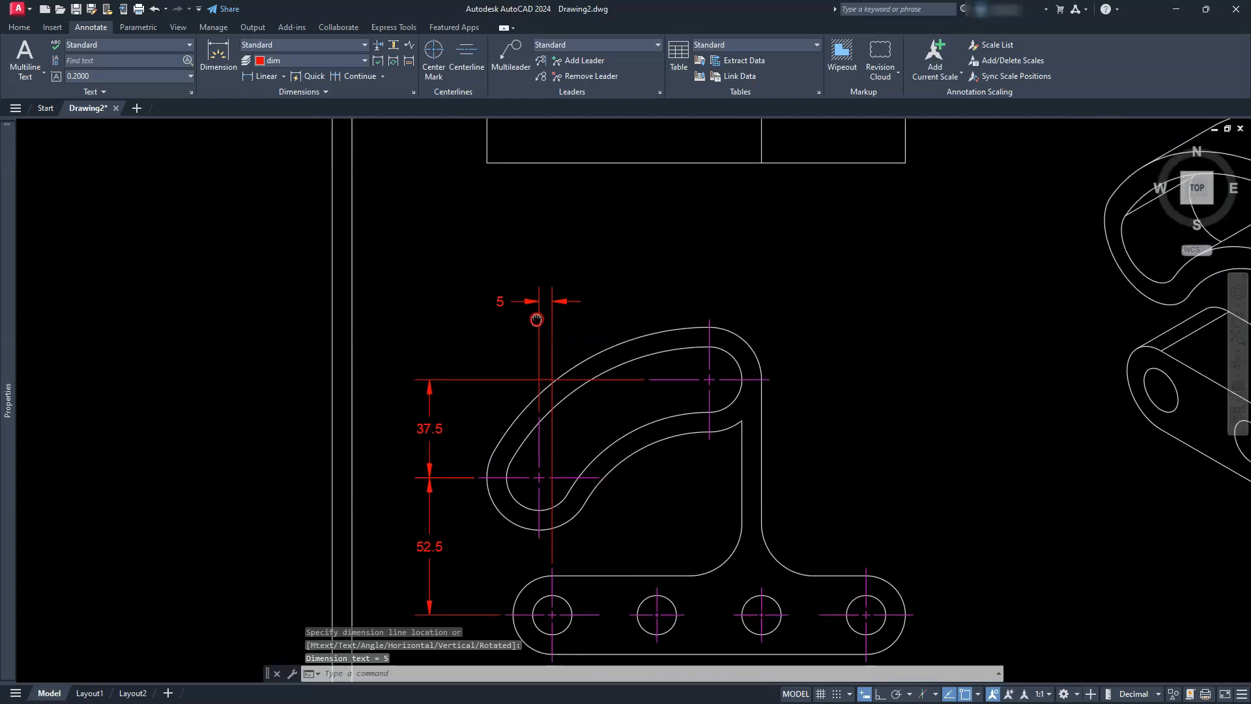
left_click(267, 76)
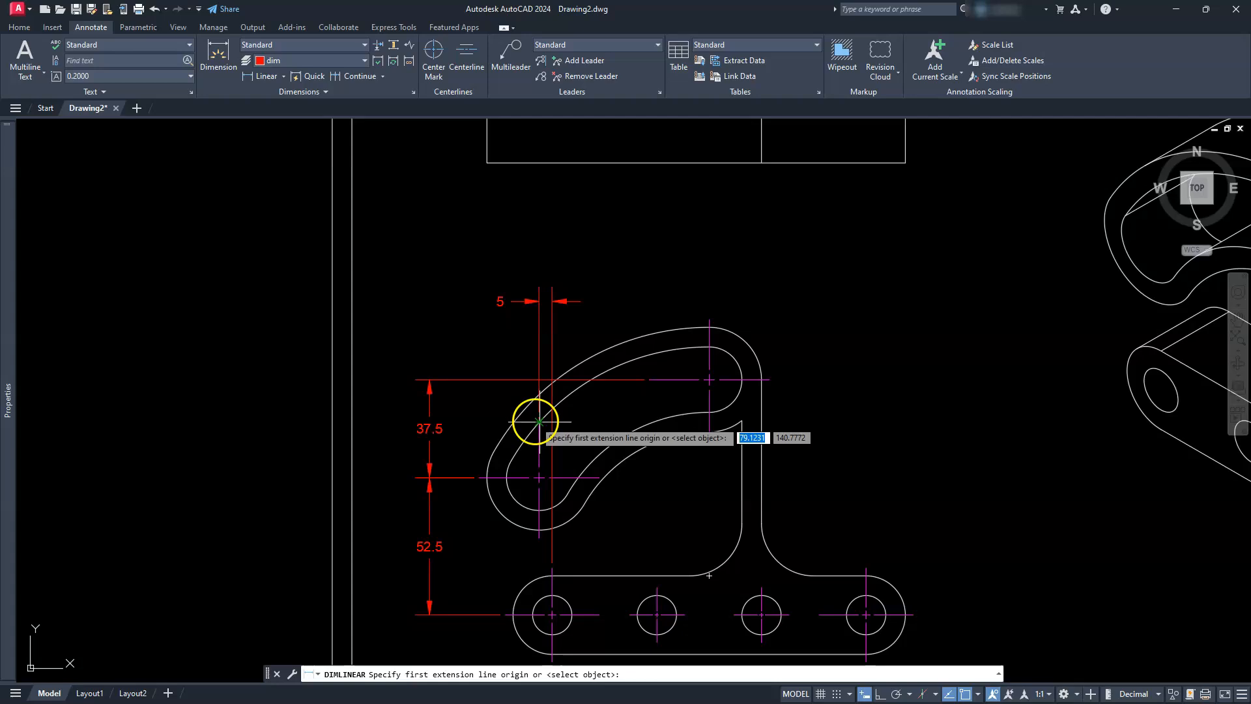
scroll(540, 421, "up", 6)
left_click(539, 443)
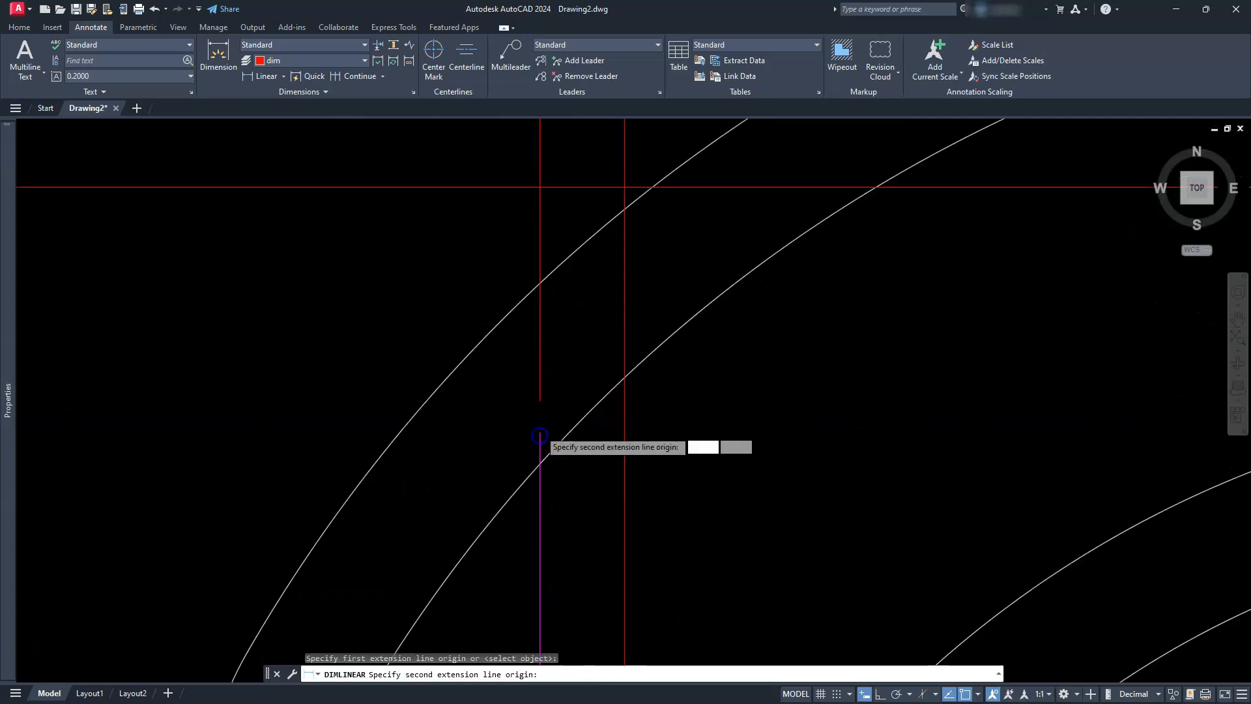
scroll(539, 432, "down", 6)
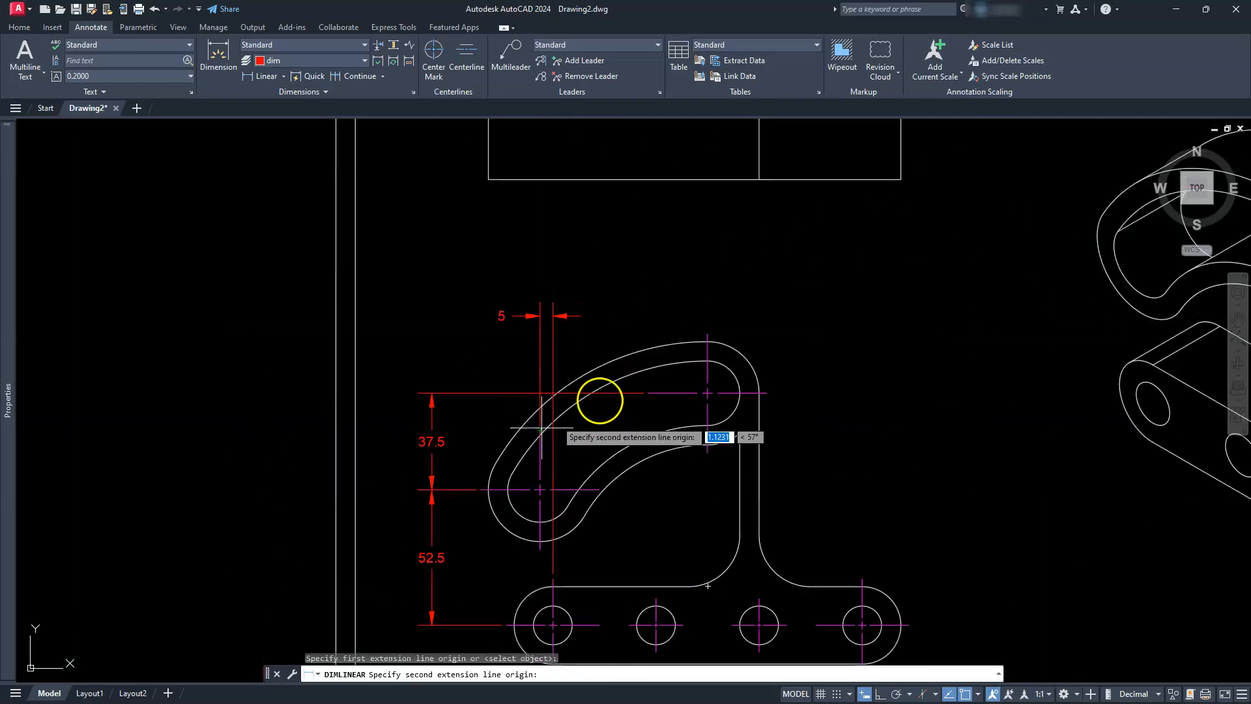
left_click(706, 340)
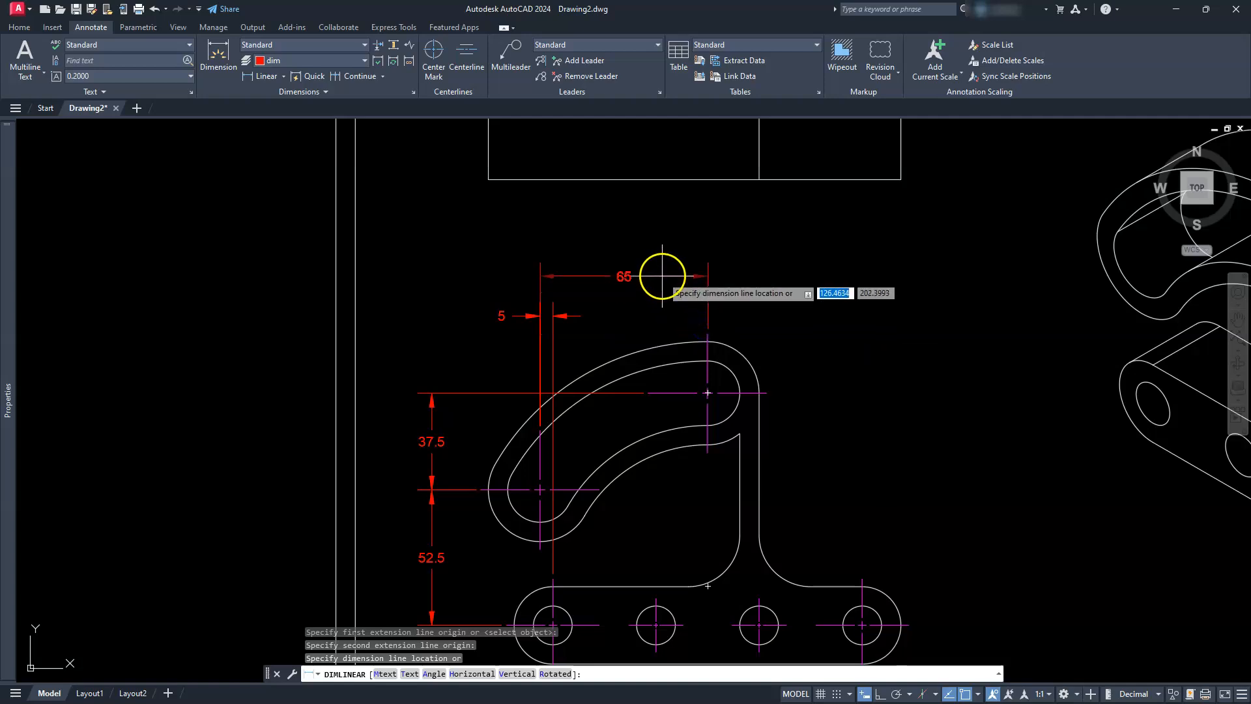
left_click(661, 276)
middle_click_drag(680, 369, 687, 336)
middle_click_drag(798, 432, 794, 392)
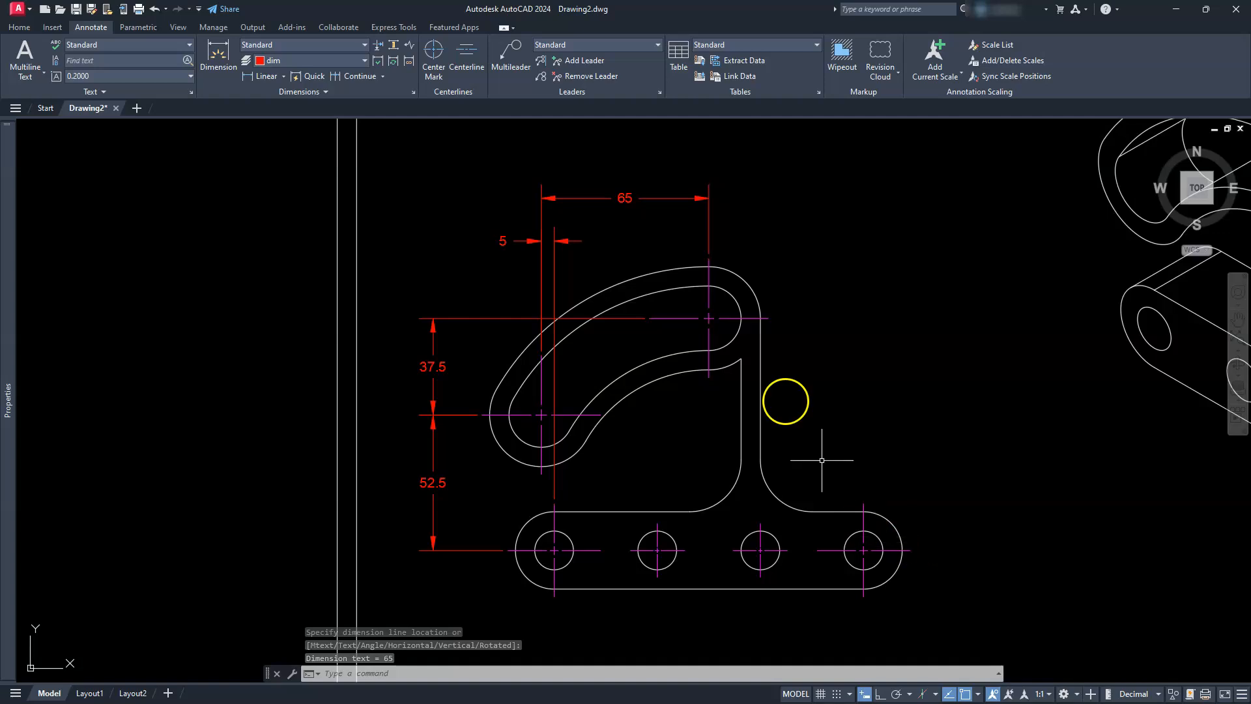
left_click(266, 78)
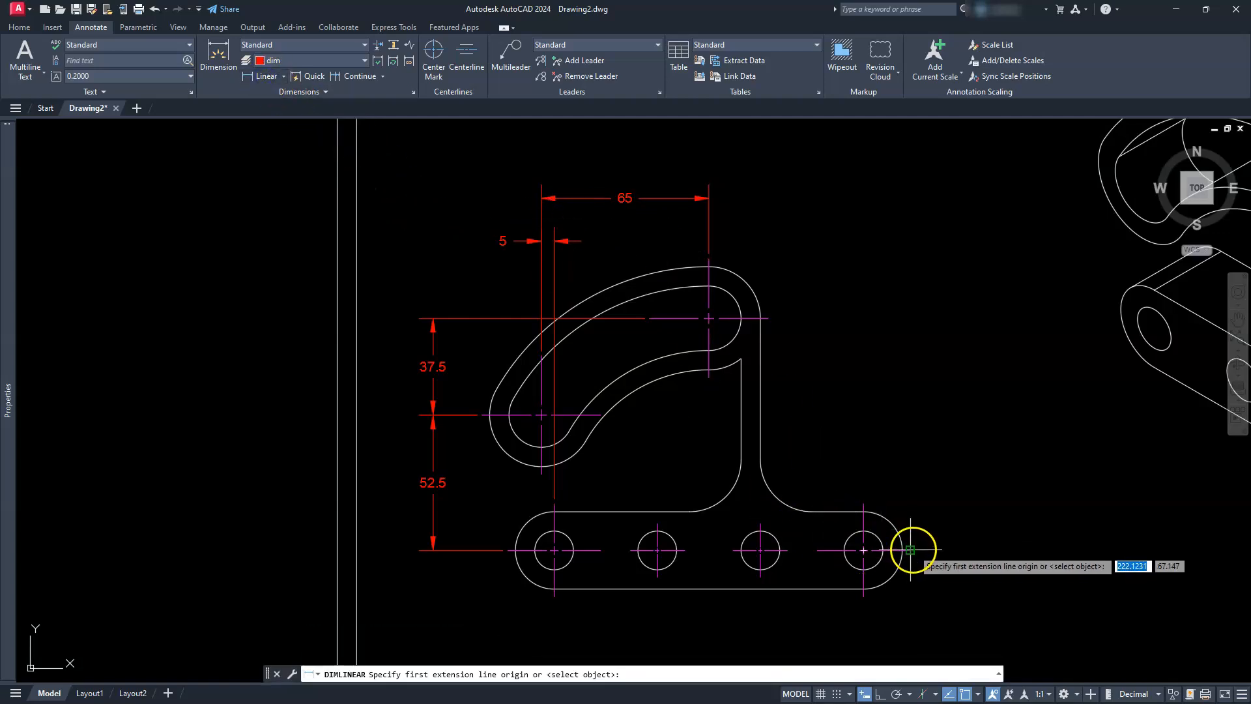
left_click(914, 550)
left_click(768, 317)
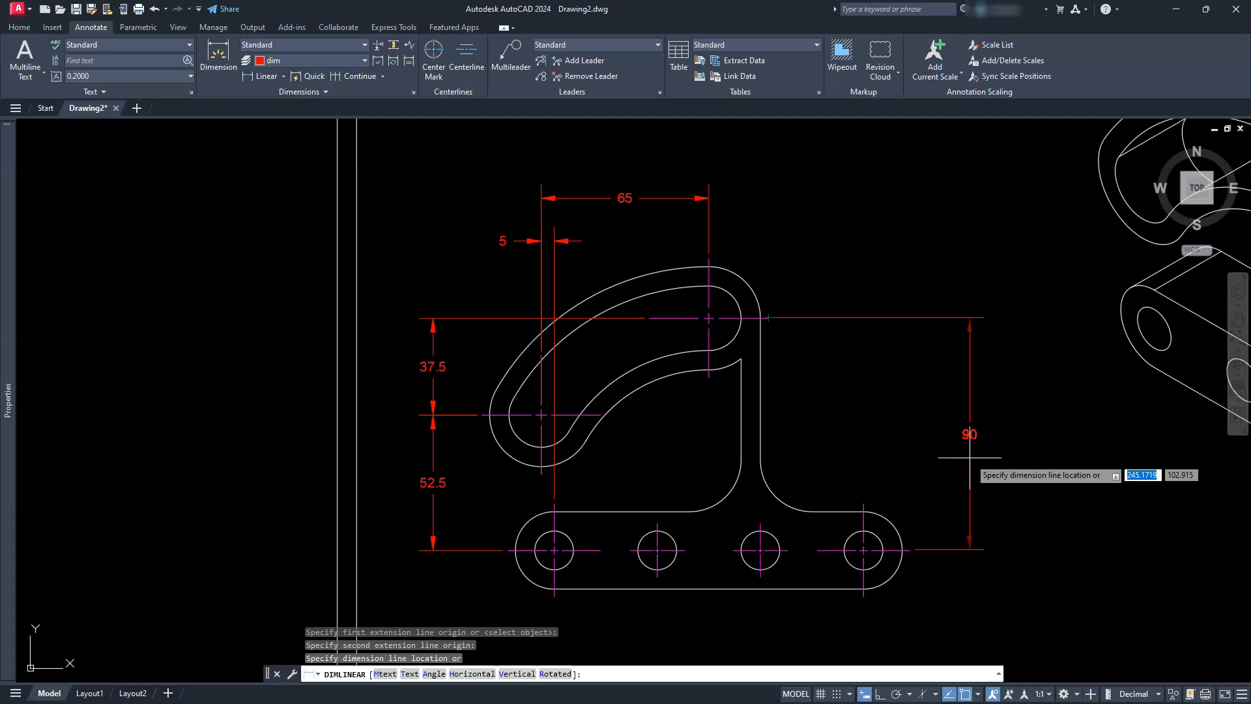
left_click(970, 457)
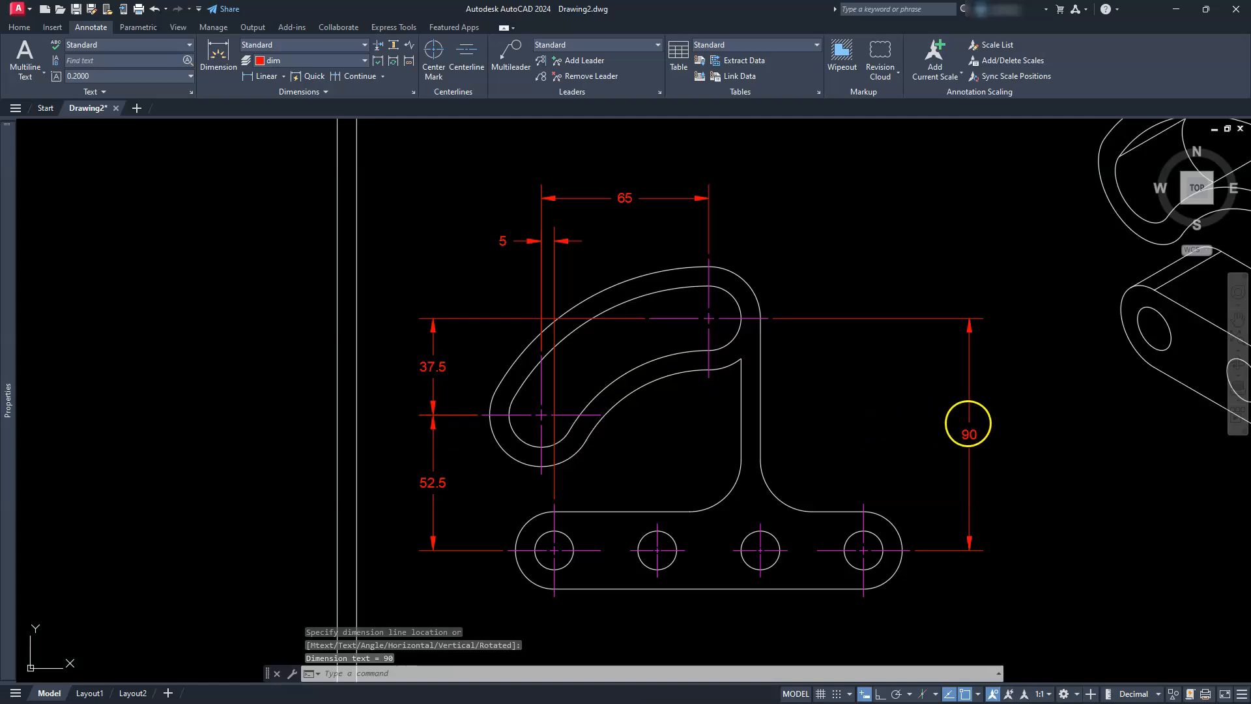
left_click(968, 423)
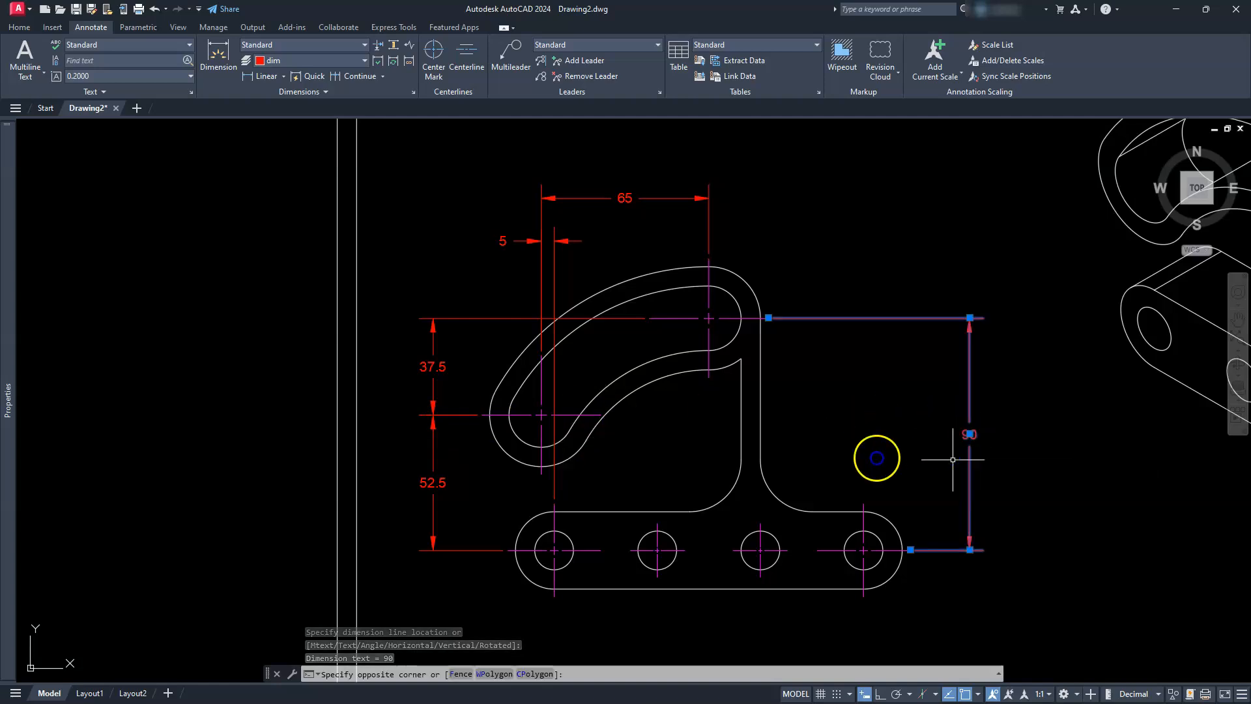
left_click(952, 459)
key("Delete")
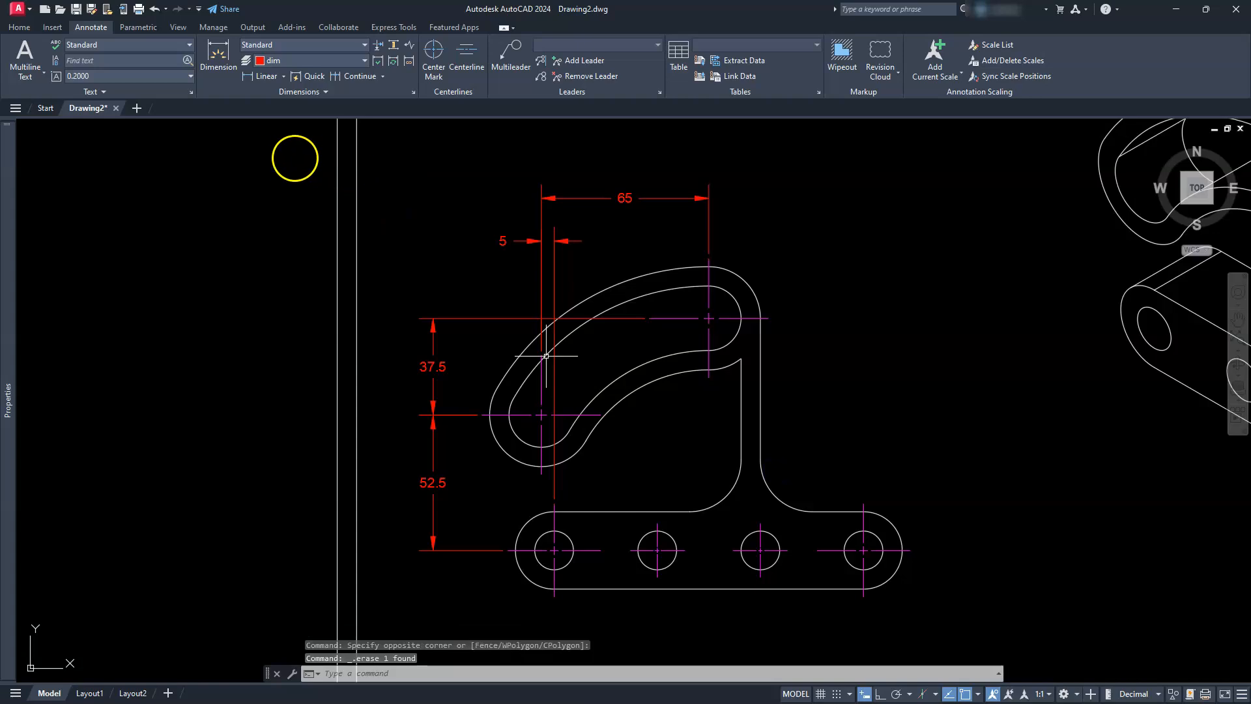
Dimension the front view's overall height from the base's bottom edge to the top of the arm, placed right of the part.
left_click(264, 76)
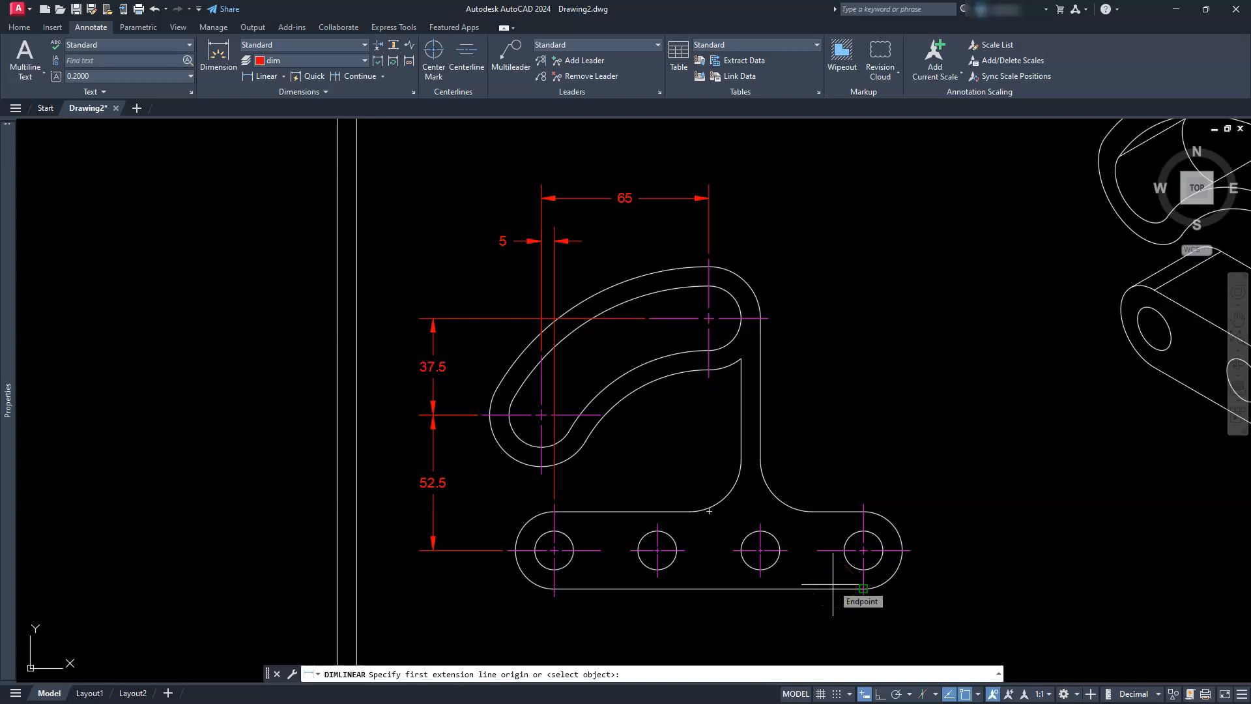
left_click(858, 586)
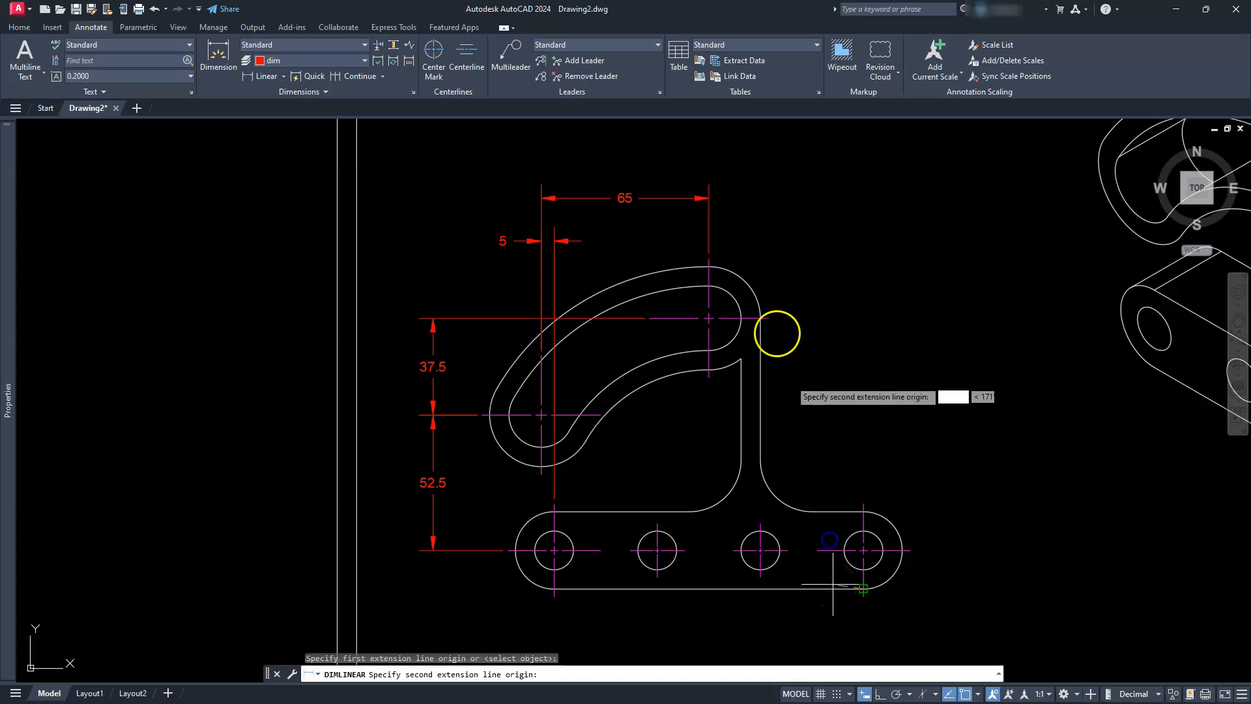
left_click(728, 267)
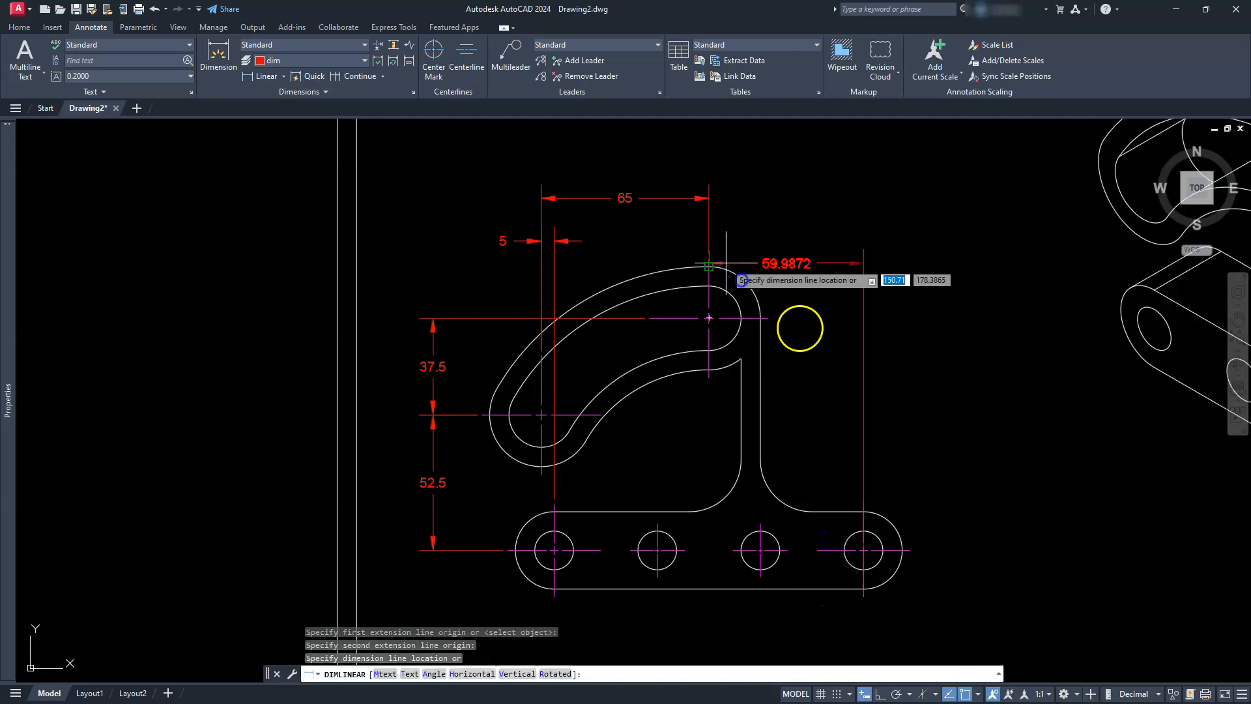
left_click(987, 410)
mouse_move(738, 433)
middle_mouse_down()
mouse_move(753, 357)
mouse_move(770, 337)
middle_mouse_up()
middle_click_drag(753, 523, 813, 451)
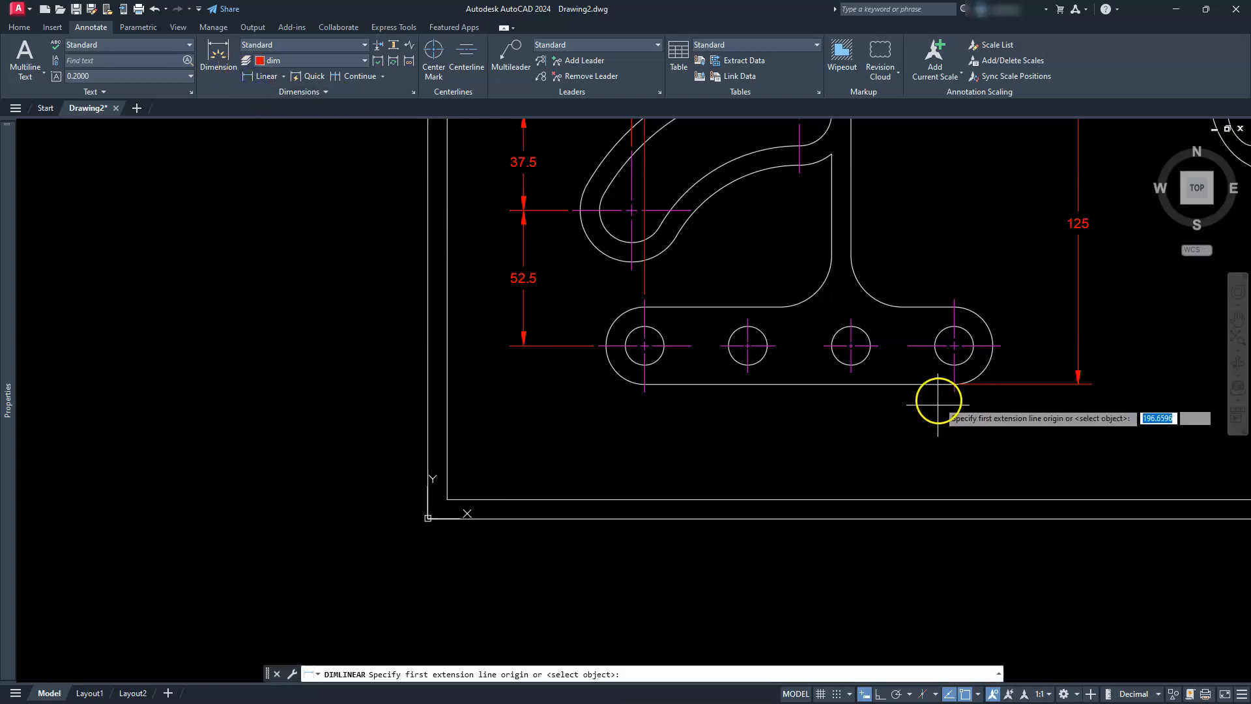
Dimension the horizontal distance between the base's leftmost and rightmost hole centers, placing it well below the base.
left_click(954, 392)
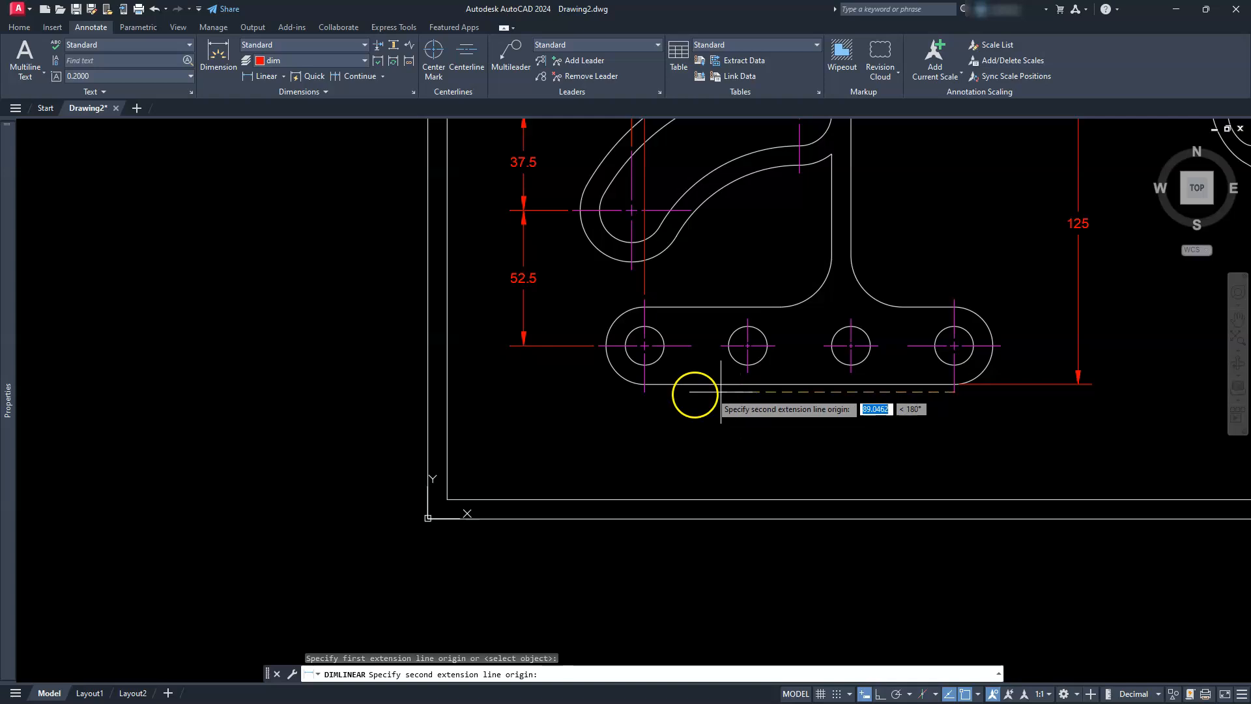
left_click(650, 391)
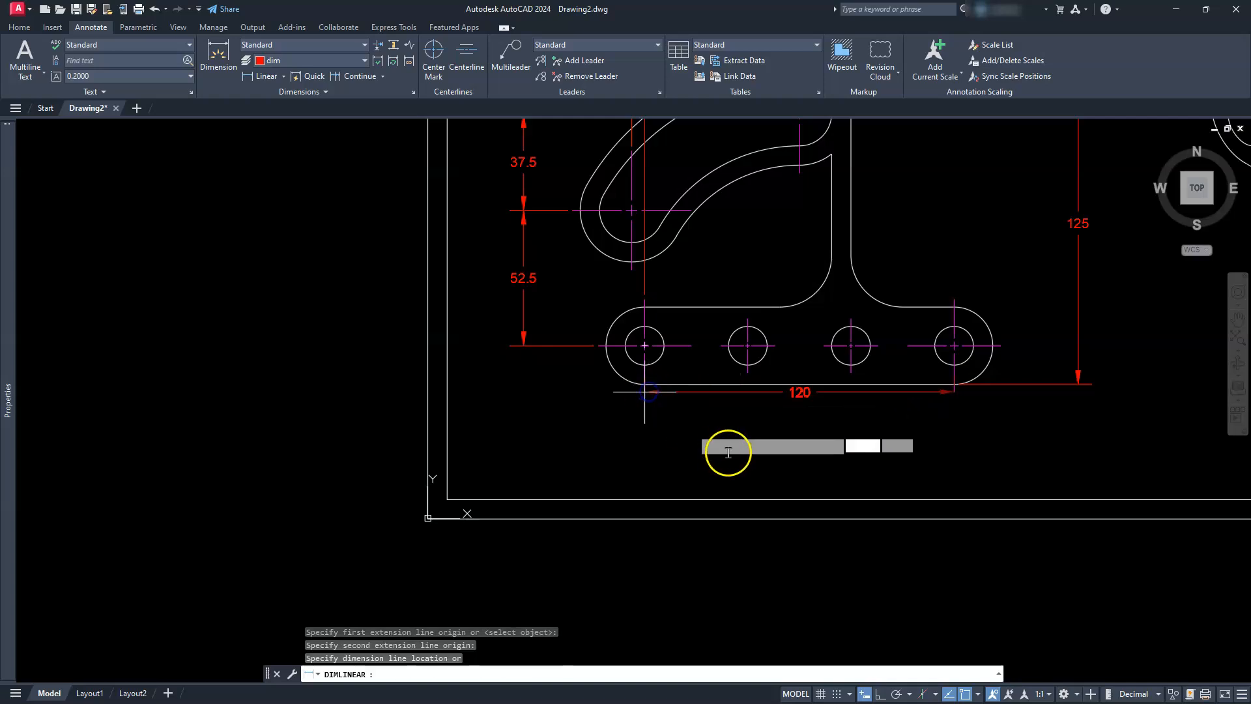
left_click(811, 462)
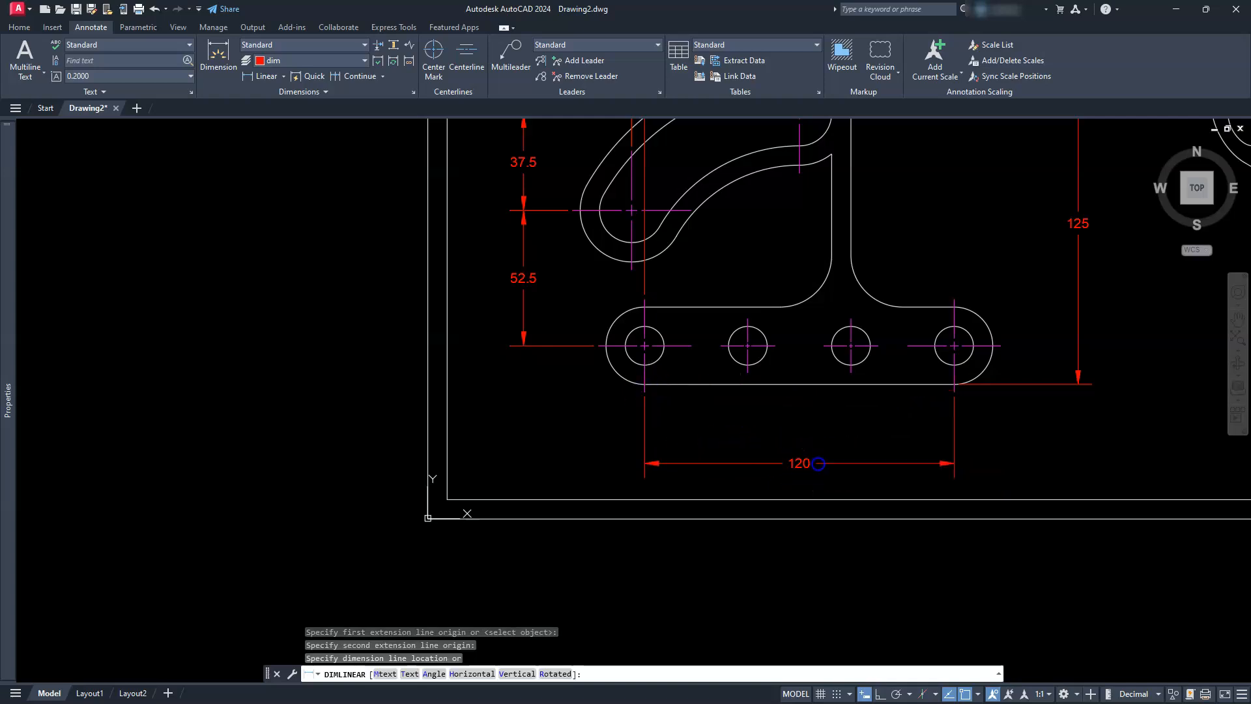
Dimension the horizontal spacing between the base's two rightmost holes, placing it between the base and the 120 dimension.
left_click(267, 76)
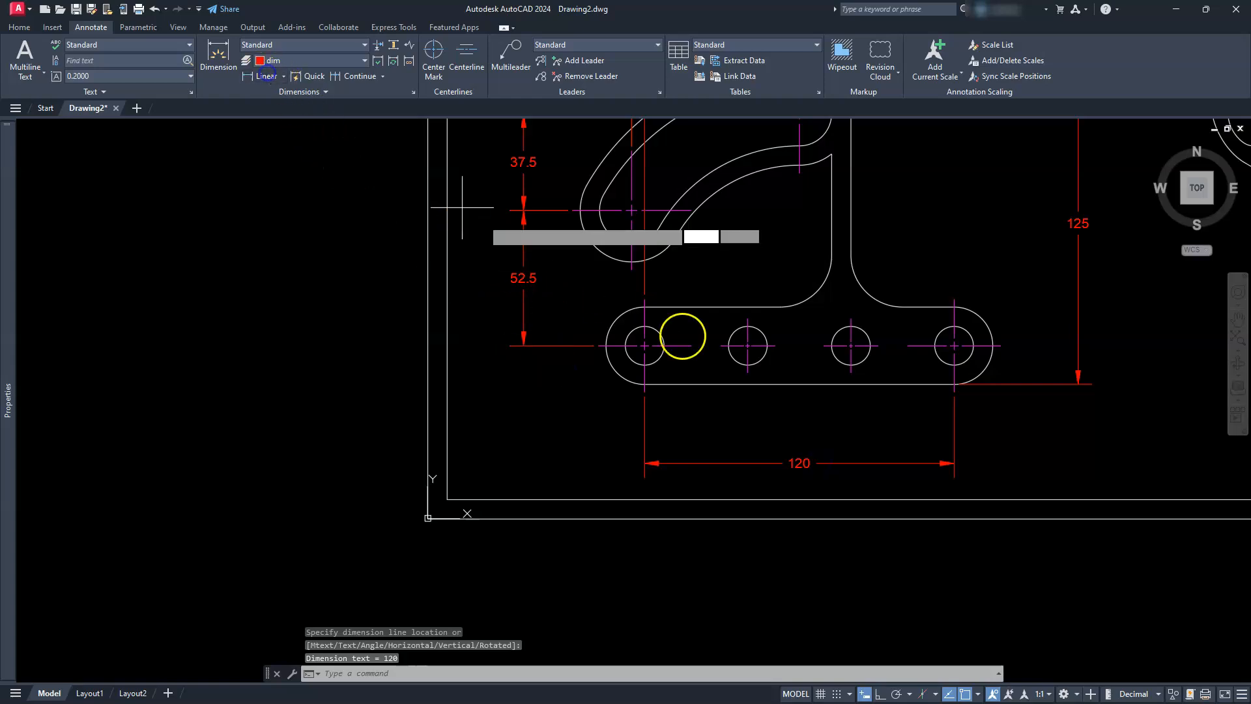
left_click(949, 395)
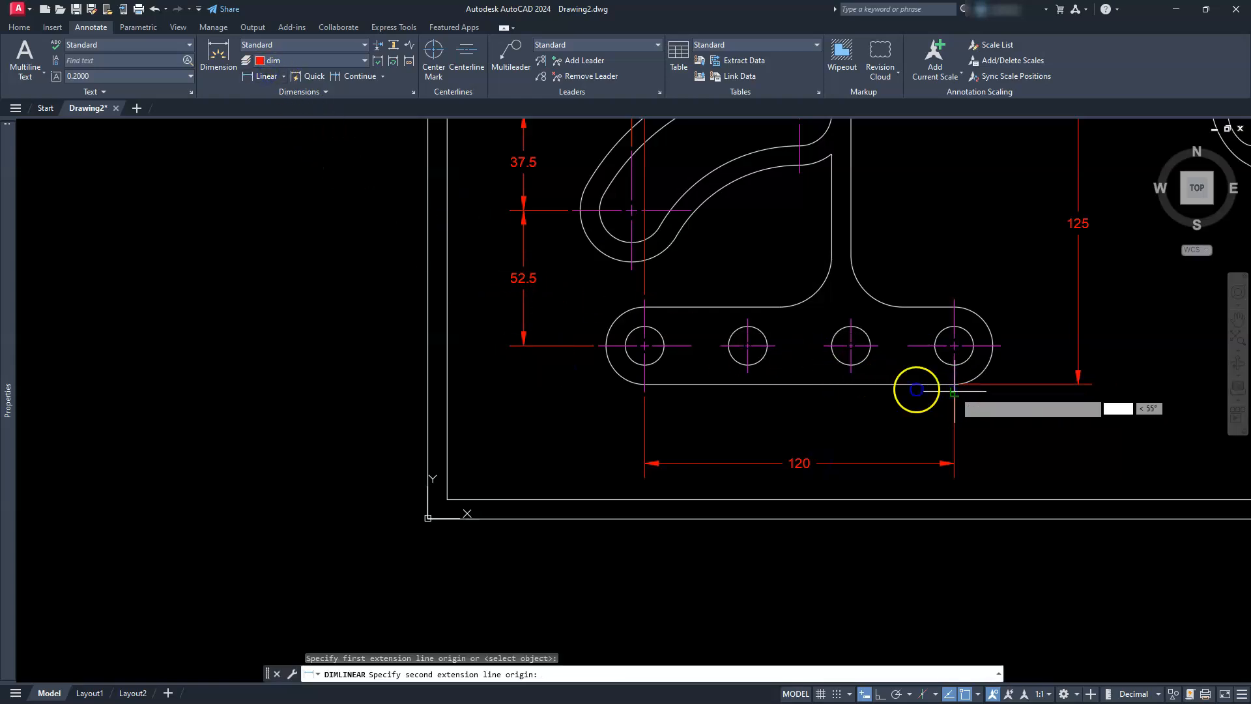
left_click(851, 372)
left_click(856, 408)
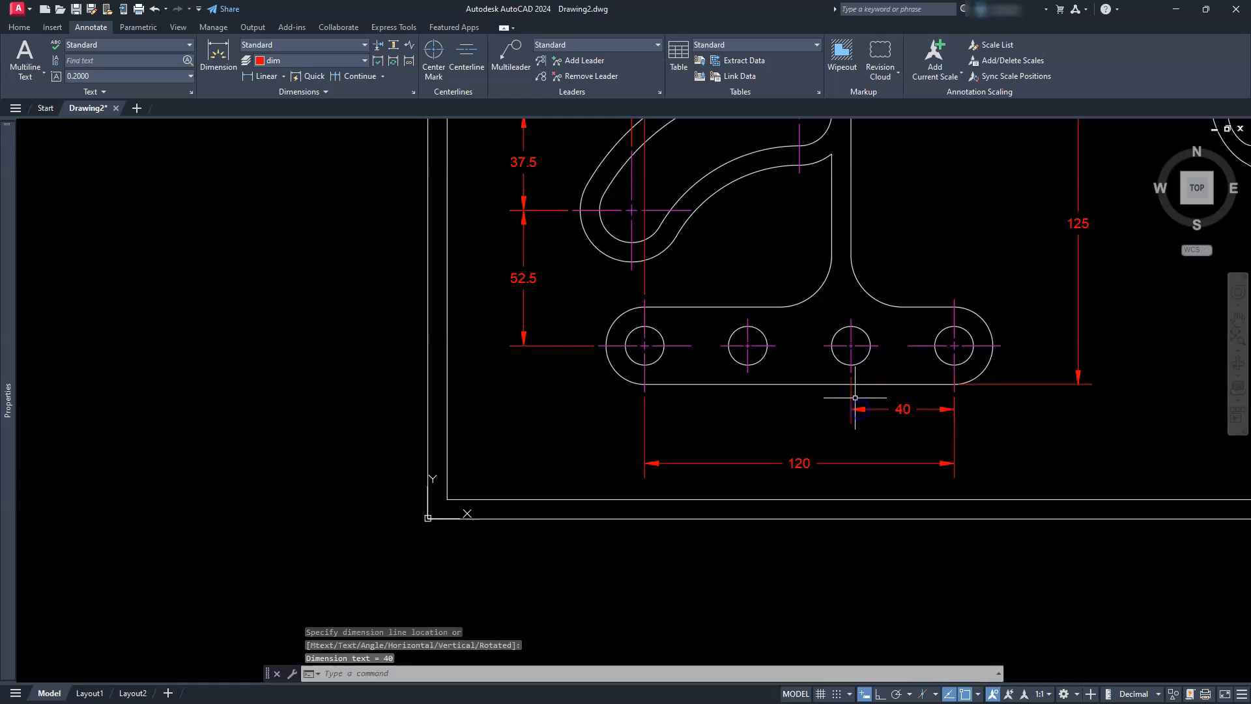
Continue the hole-spacing dimension to the center mark of the base's second hole from the left and end the command.
left_click(342, 77)
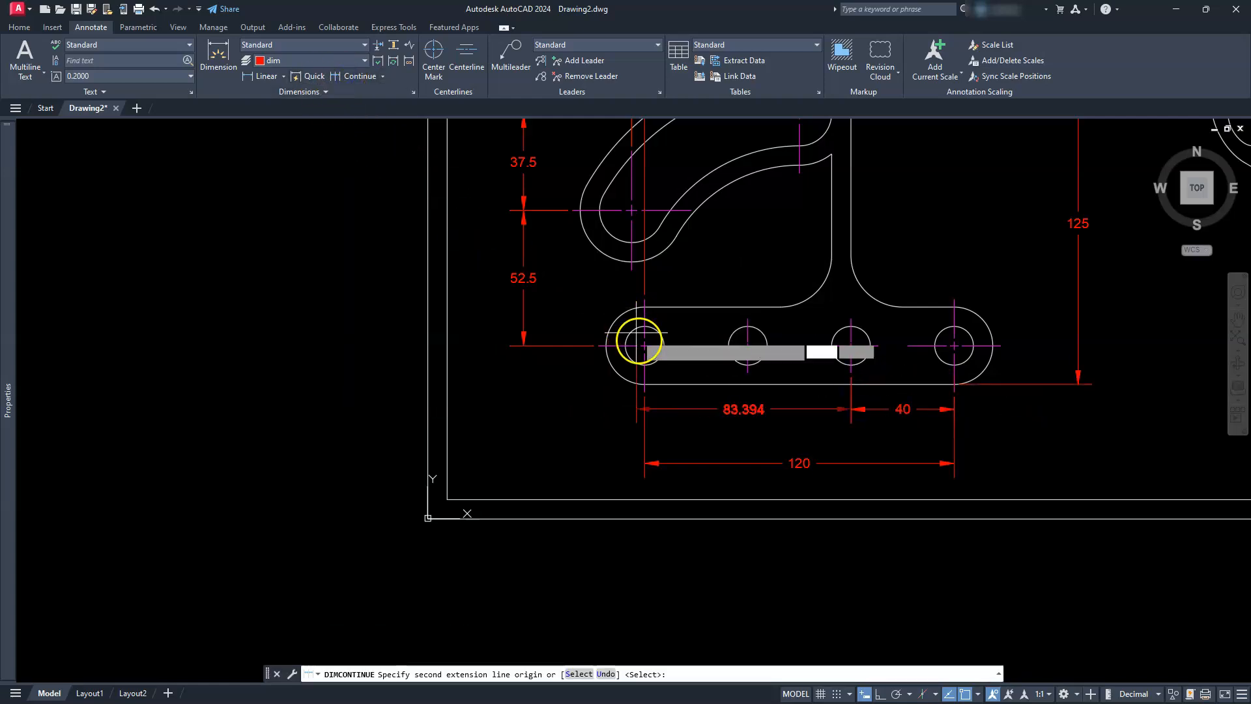
left_click(744, 374)
key("Escape")
key("Escape")
key("Escape")
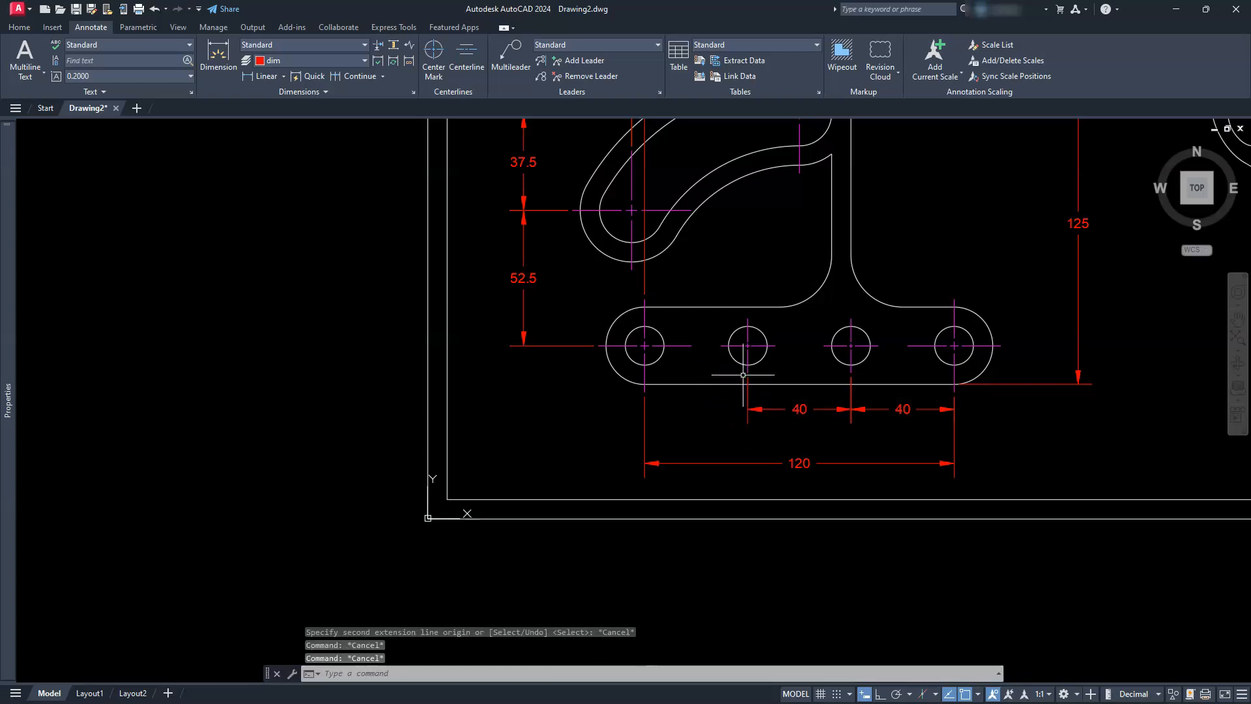
Add a vertical linear dimension along the top view's left edge, aligned with the front view's 37.5 dimension.
mouse_move(734, 352)
middle_mouse_down()
mouse_move(766, 490)
mouse_move(720, 424)
mouse_move(733, 483)
middle_mouse_up()
middle_click_drag(692, 276, 717, 441)
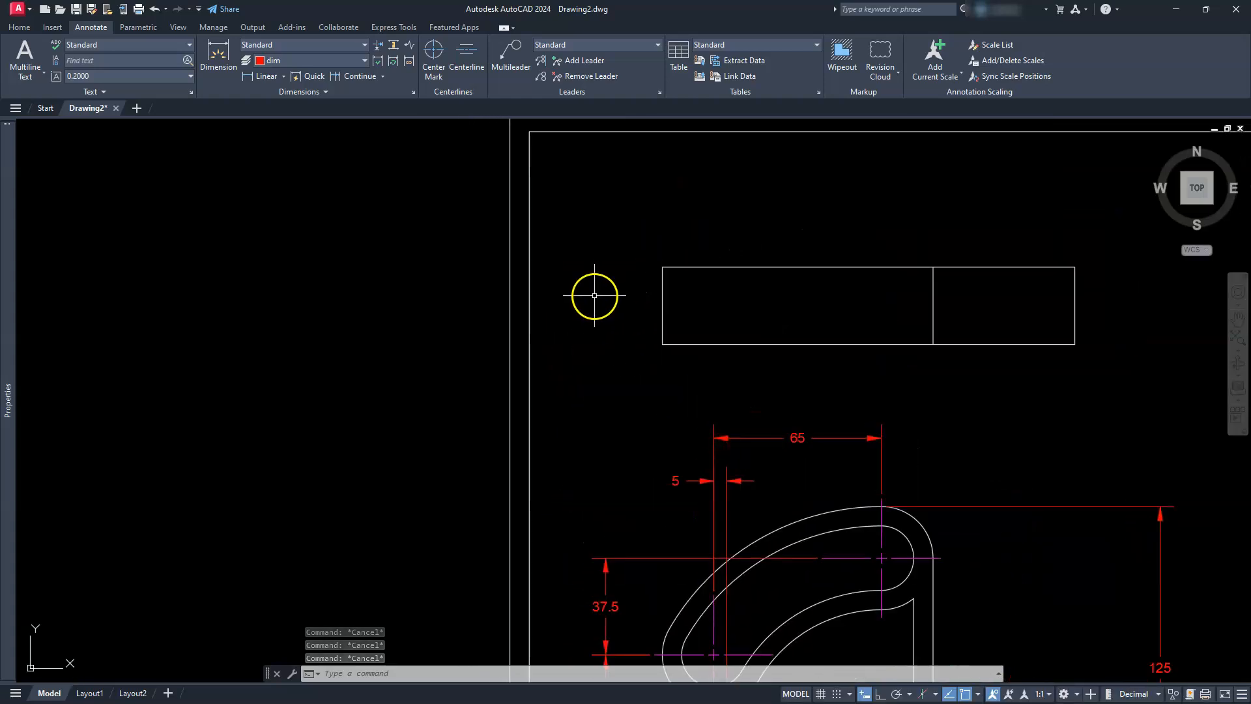
left_click(258, 76)
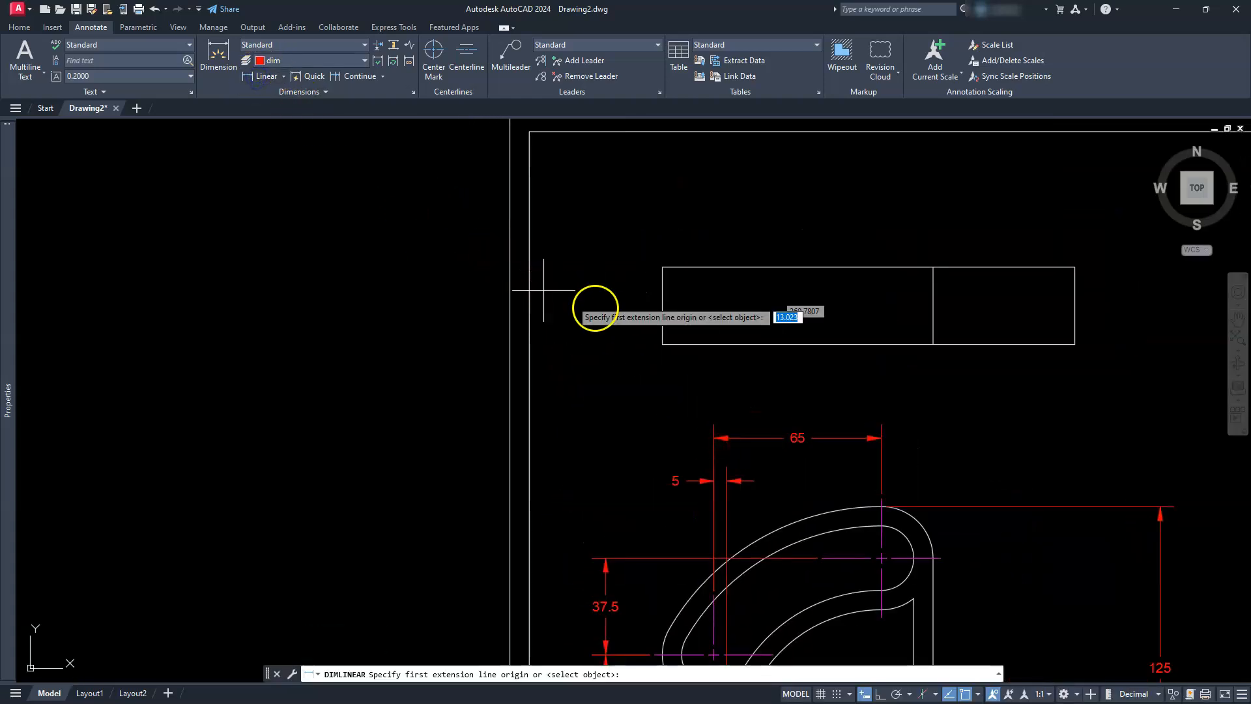
left_click(662, 267)
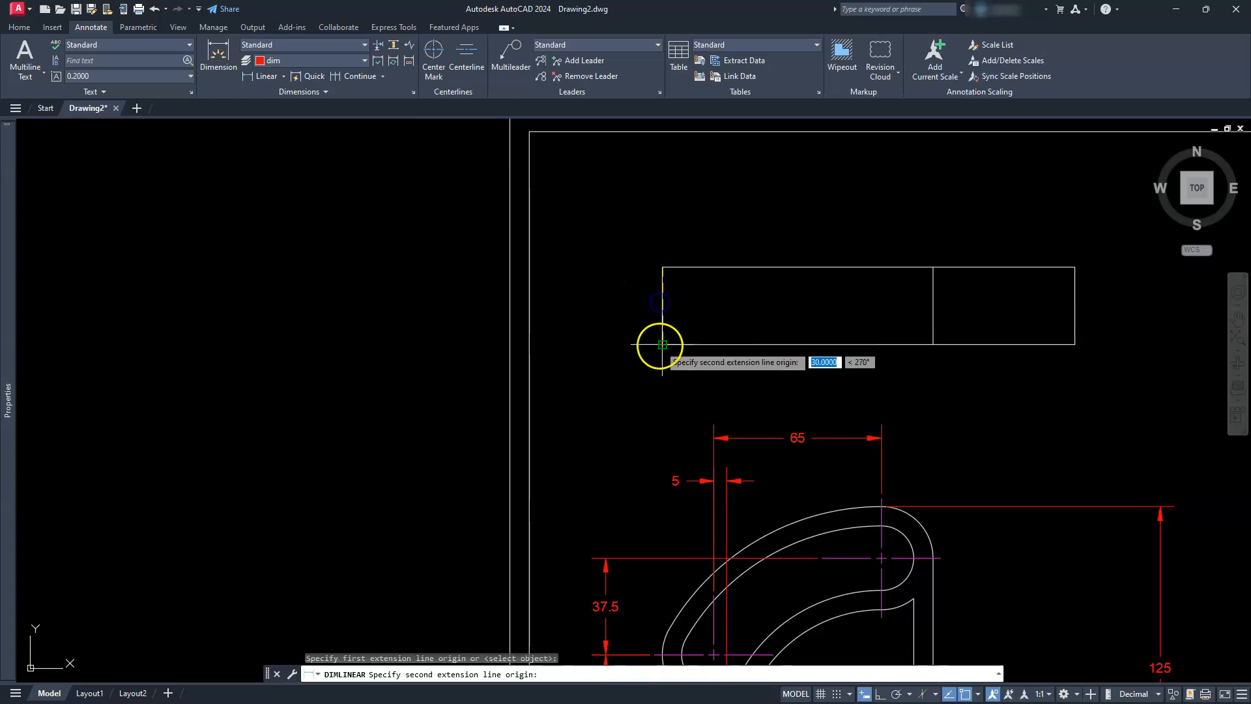
left_click(662, 344)
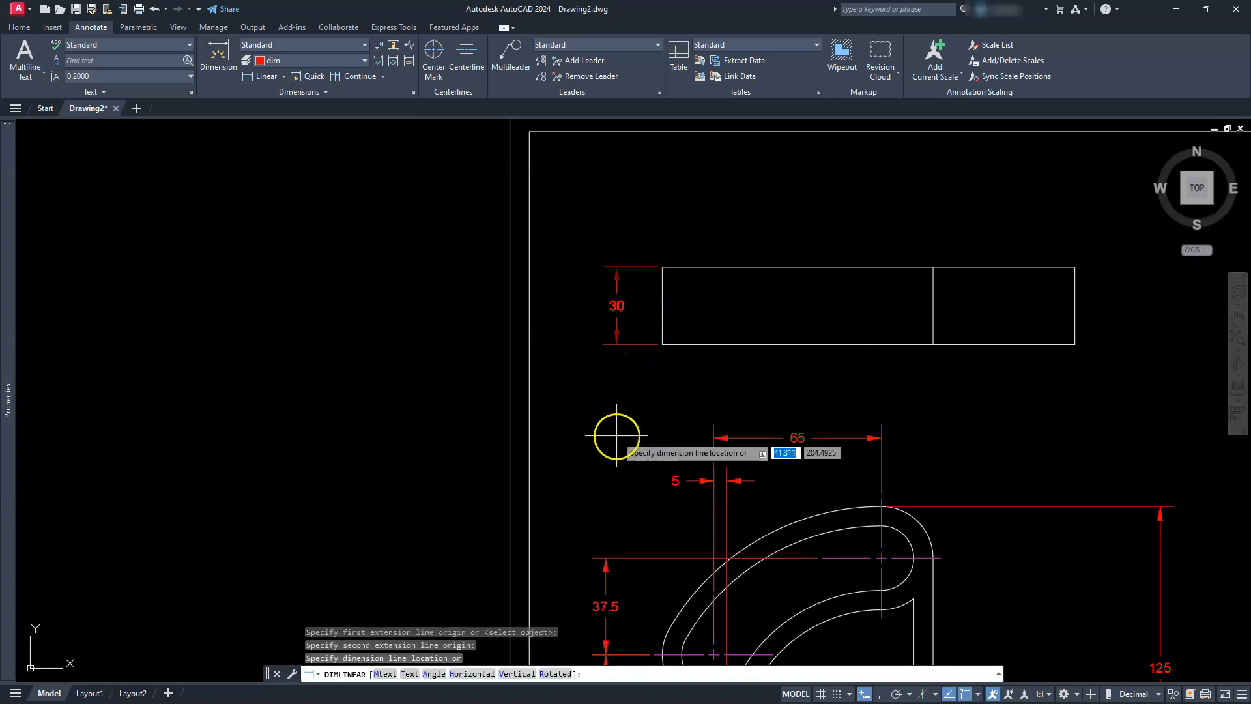
left_click(606, 558)
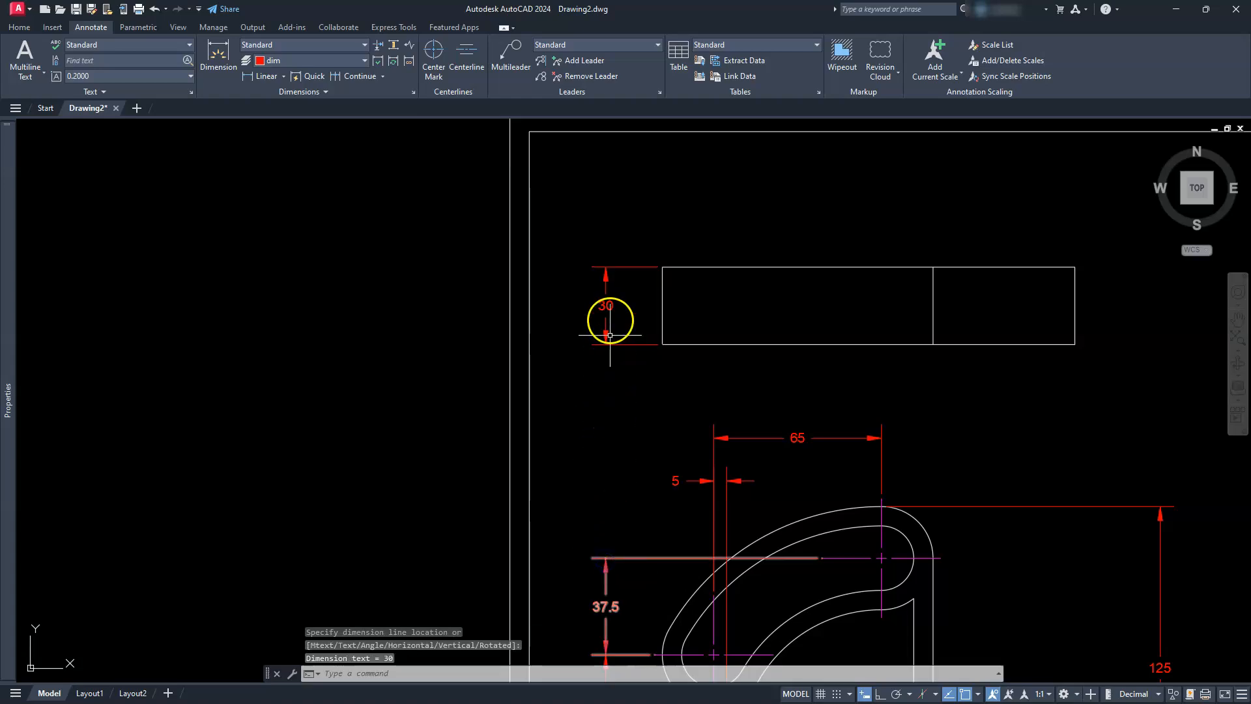
Dimension the top view's overall width between its upper corners, placing the dimension above the view.
middle_click_drag(768, 366, 729, 434)
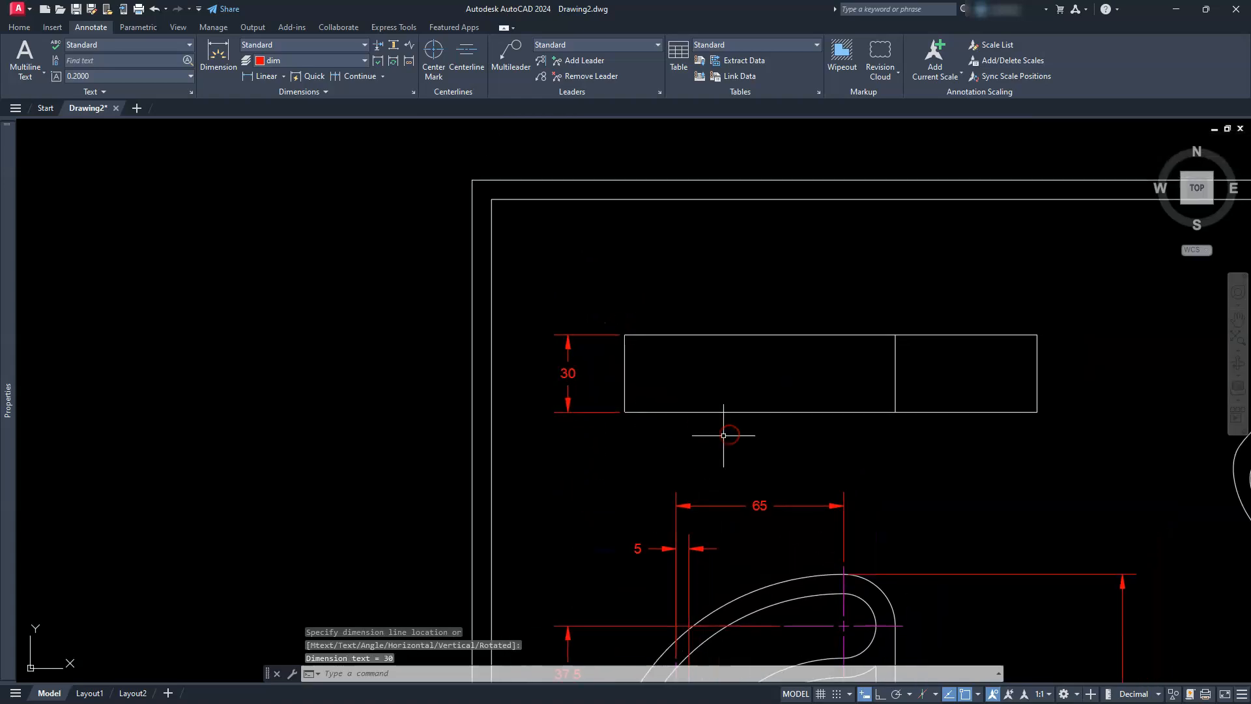
left_click(262, 76)
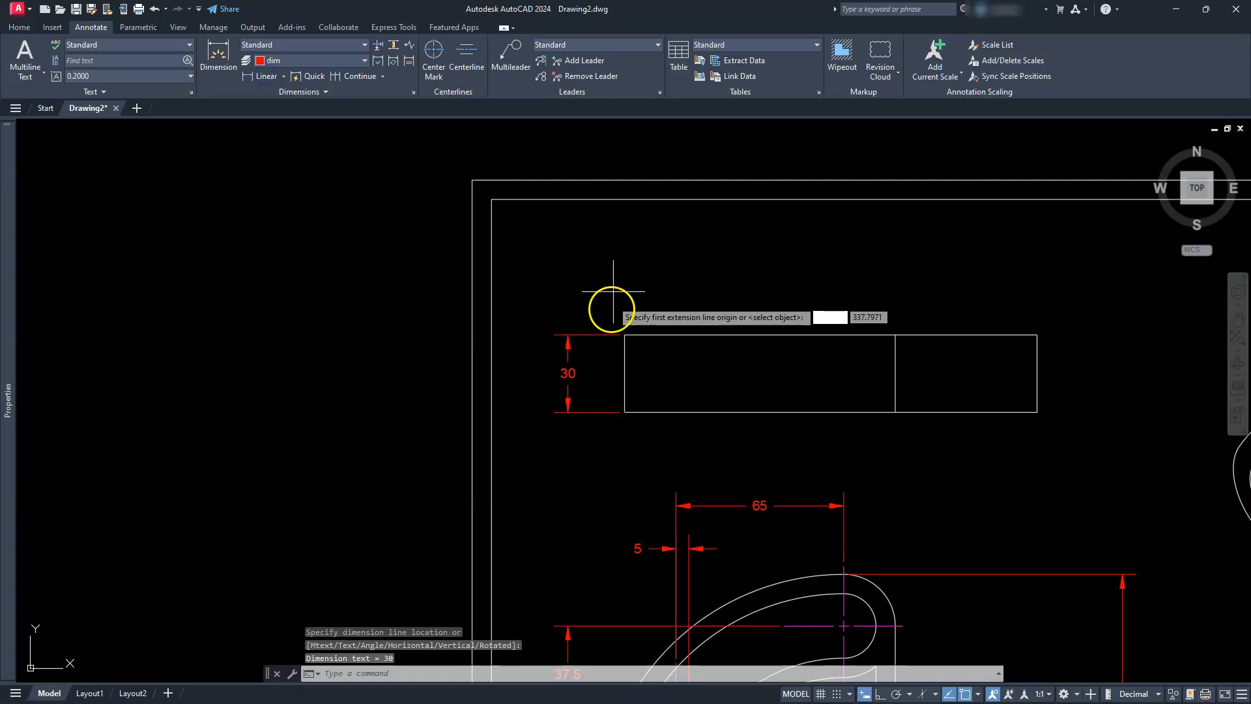
left_click(624, 334)
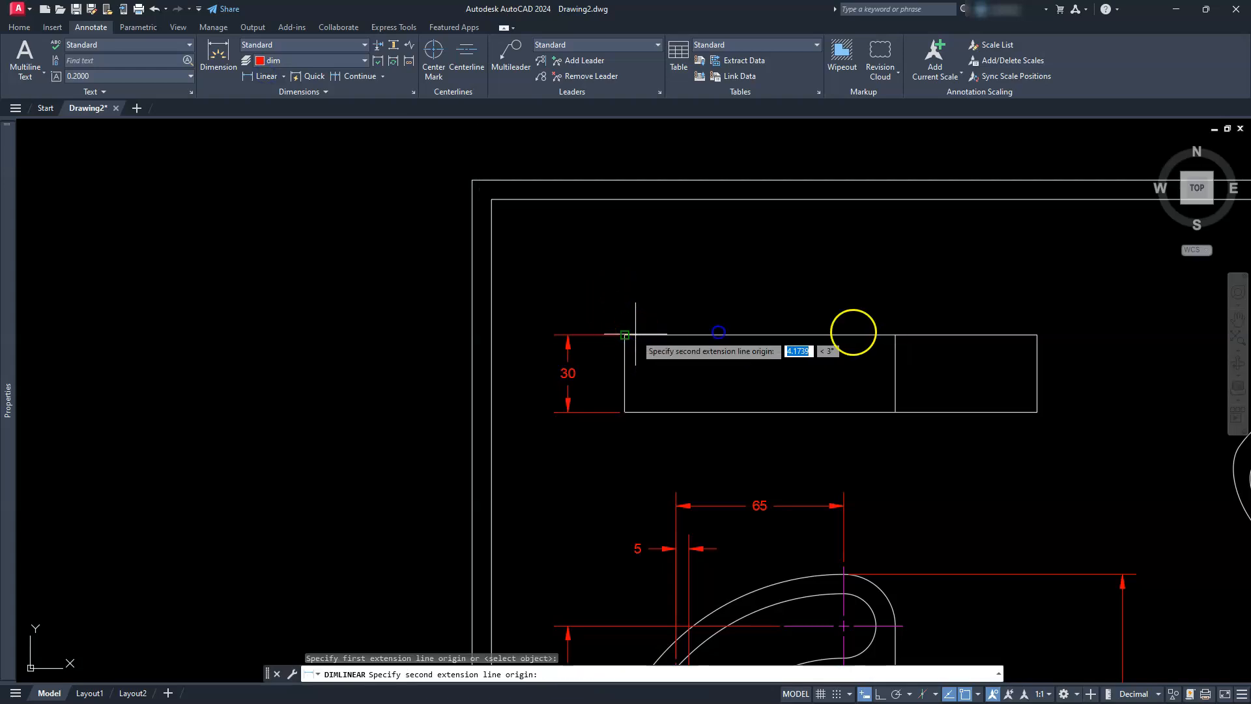
left_click(1008, 335)
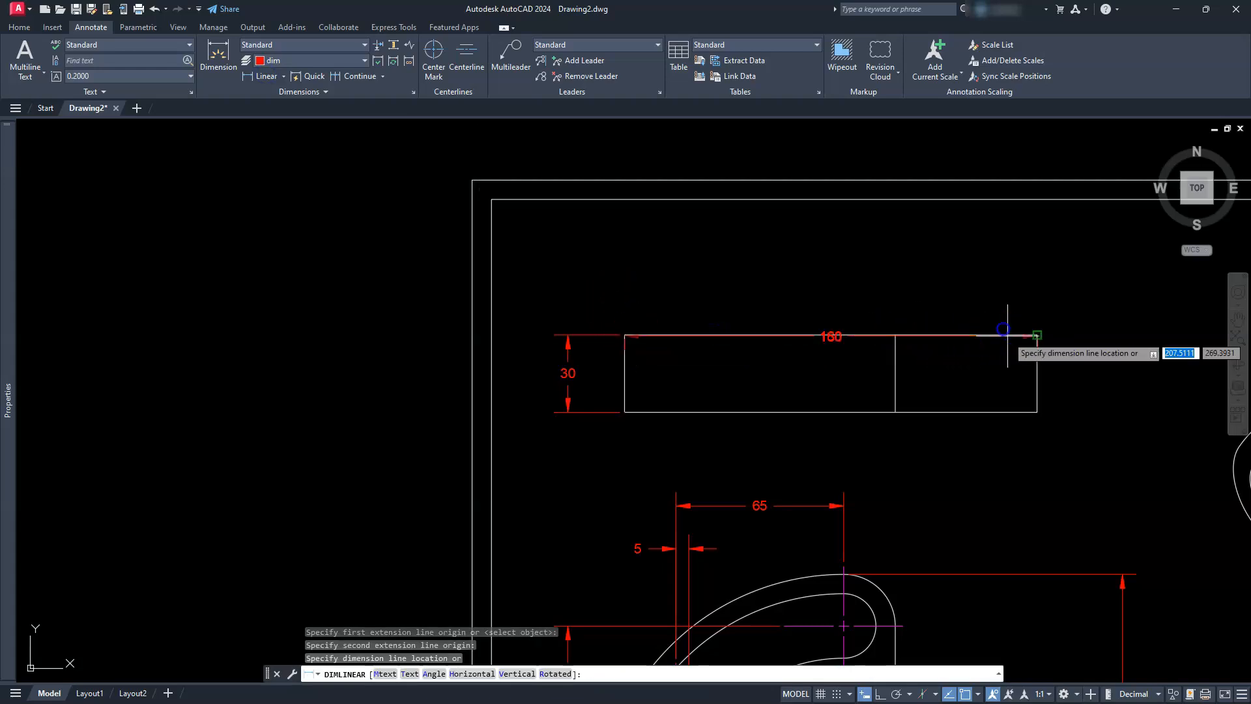
left_click(963, 284)
Add a radius dimension to the outer arc at the arm's upper right end, placed above and right of it.
middle_click_drag(903, 408, 917, 317)
middle_click_drag(897, 501, 891, 380)
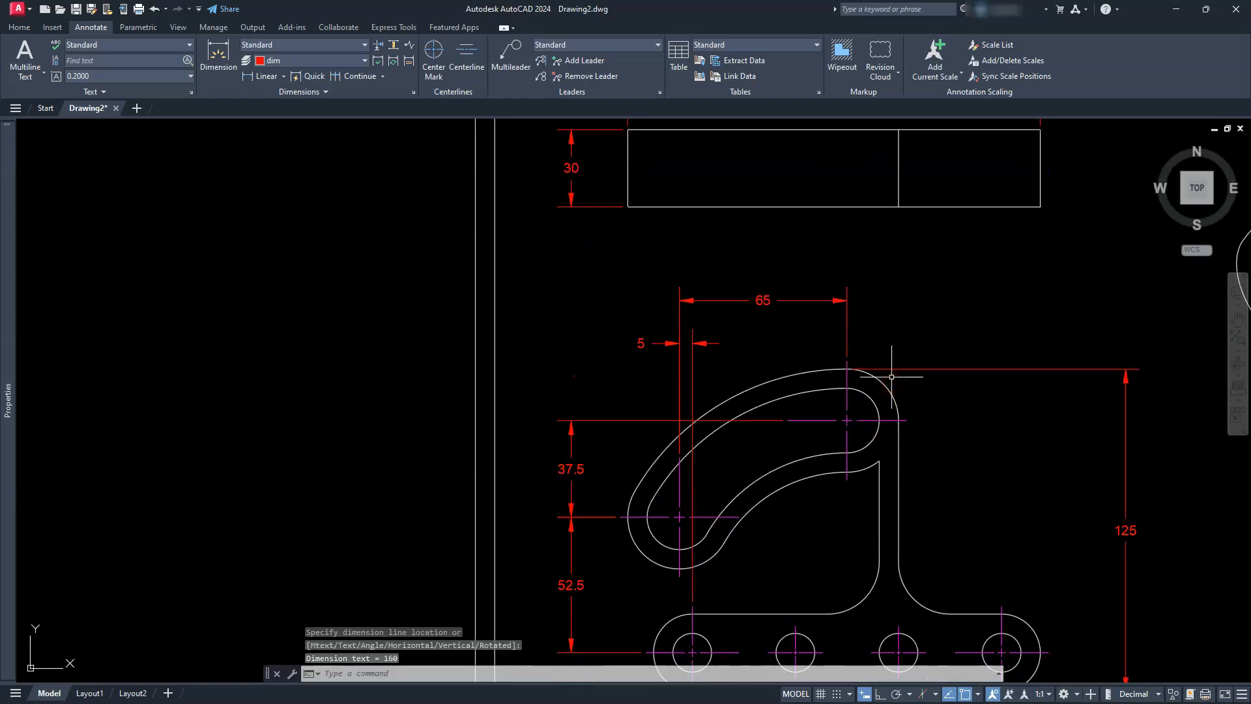
left_click(882, 377)
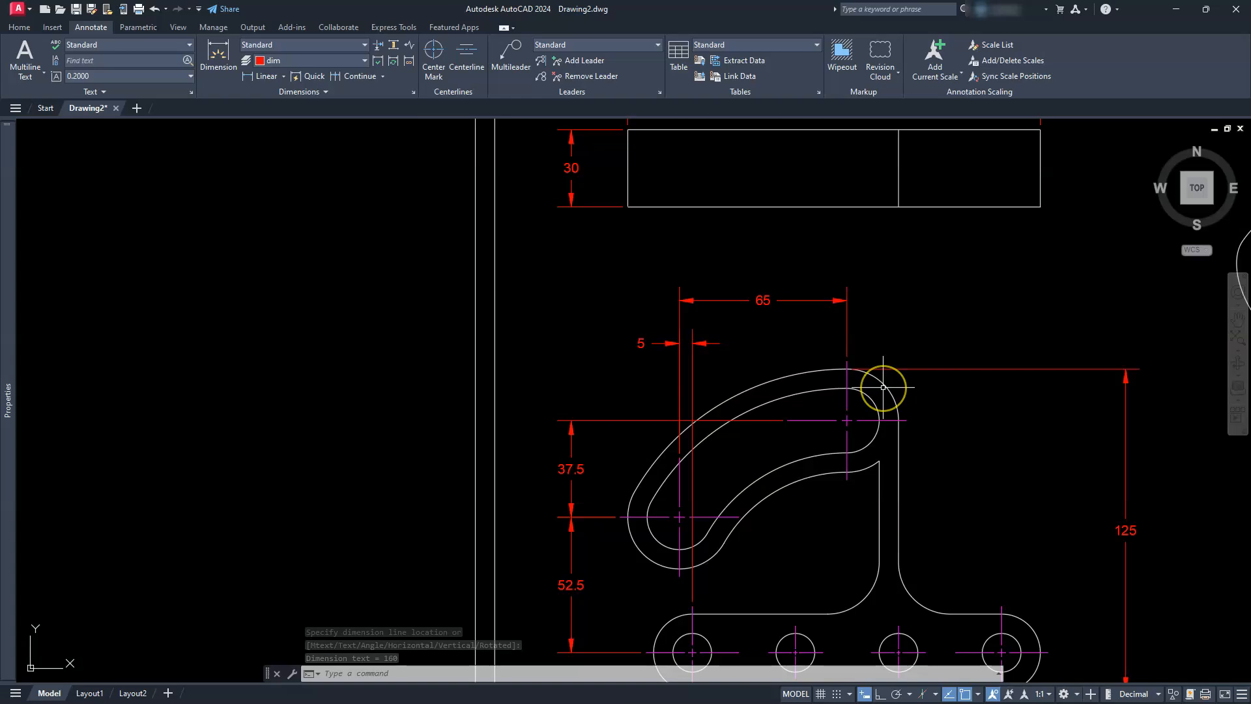
left_click(681, 382)
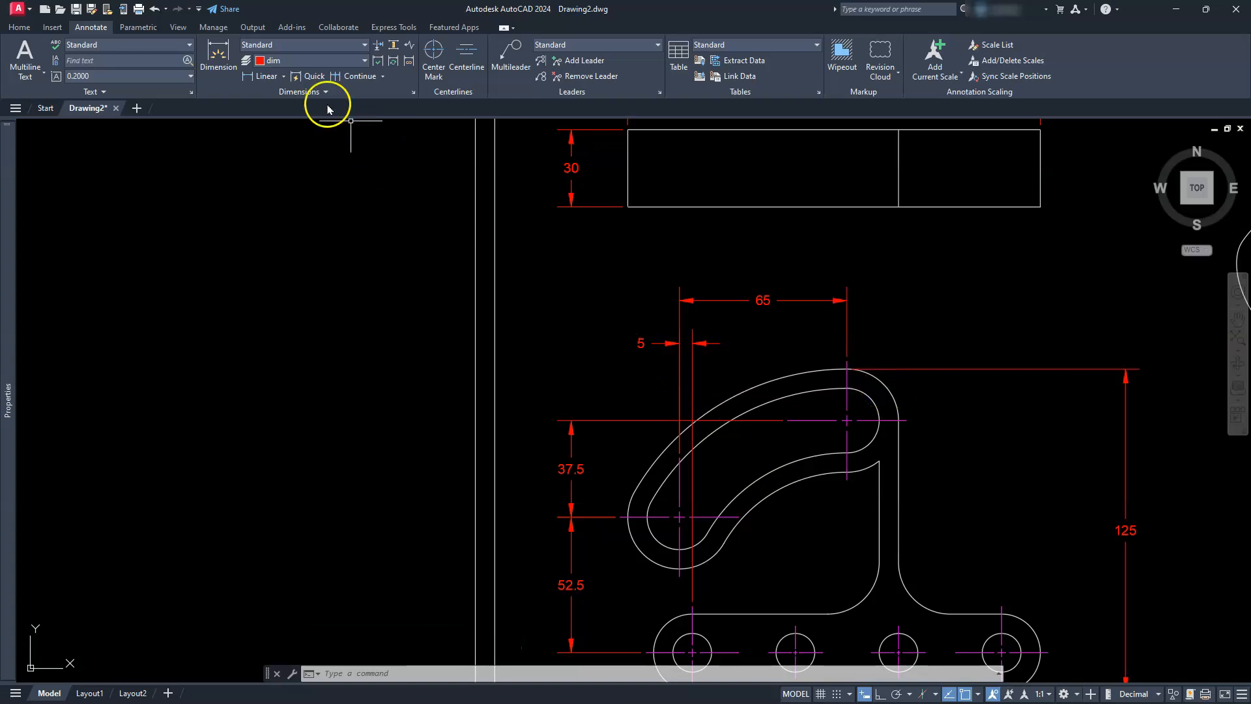
left_click(284, 77)
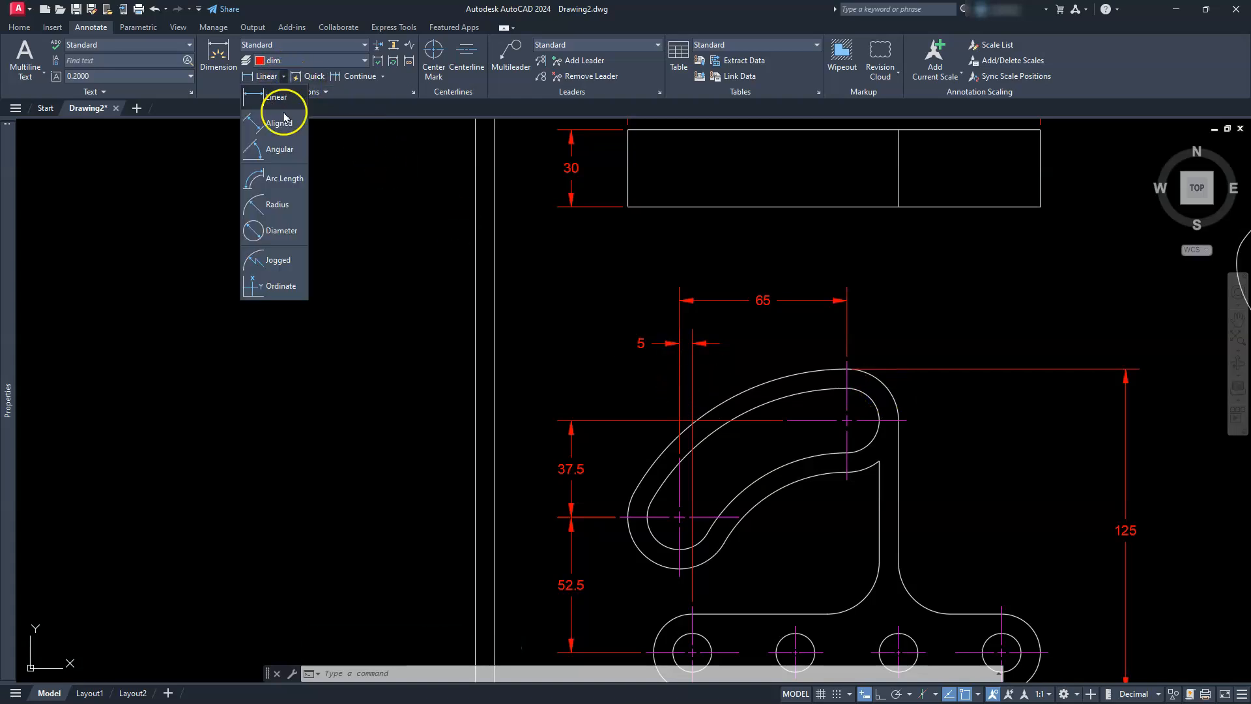
left_click(277, 202)
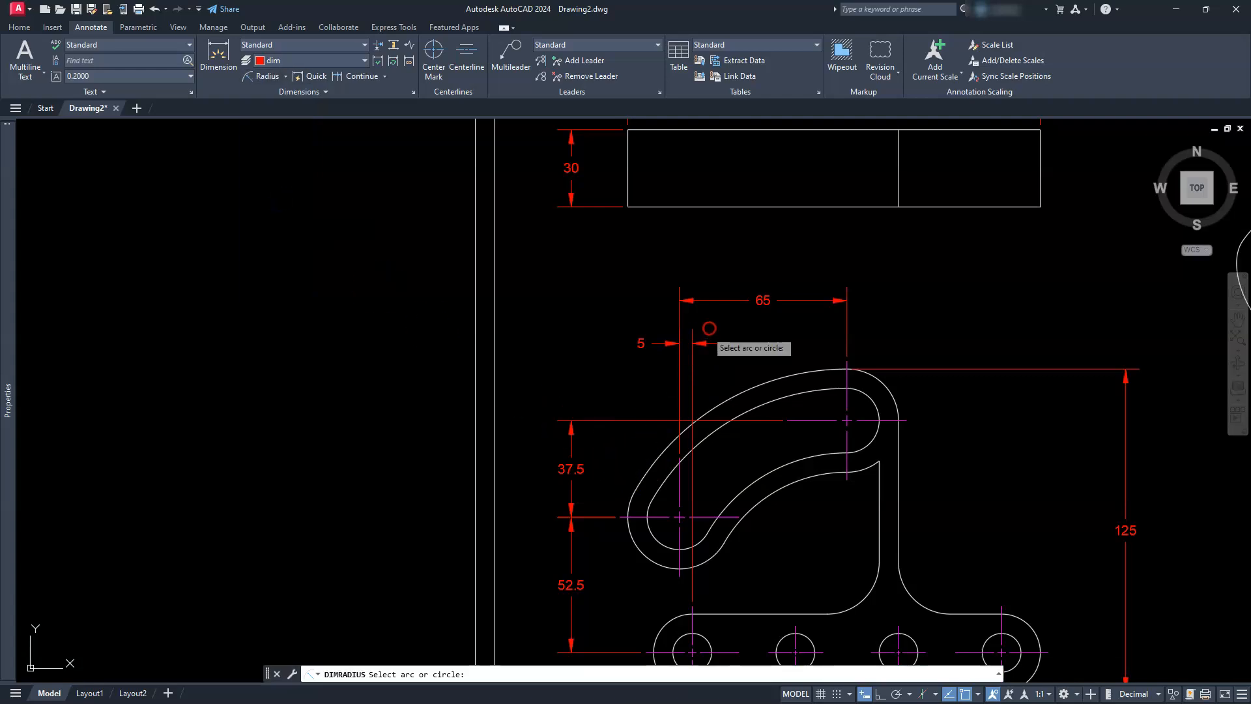
scroll(901, 399, "down", 2)
scroll(908, 404, "up", 4)
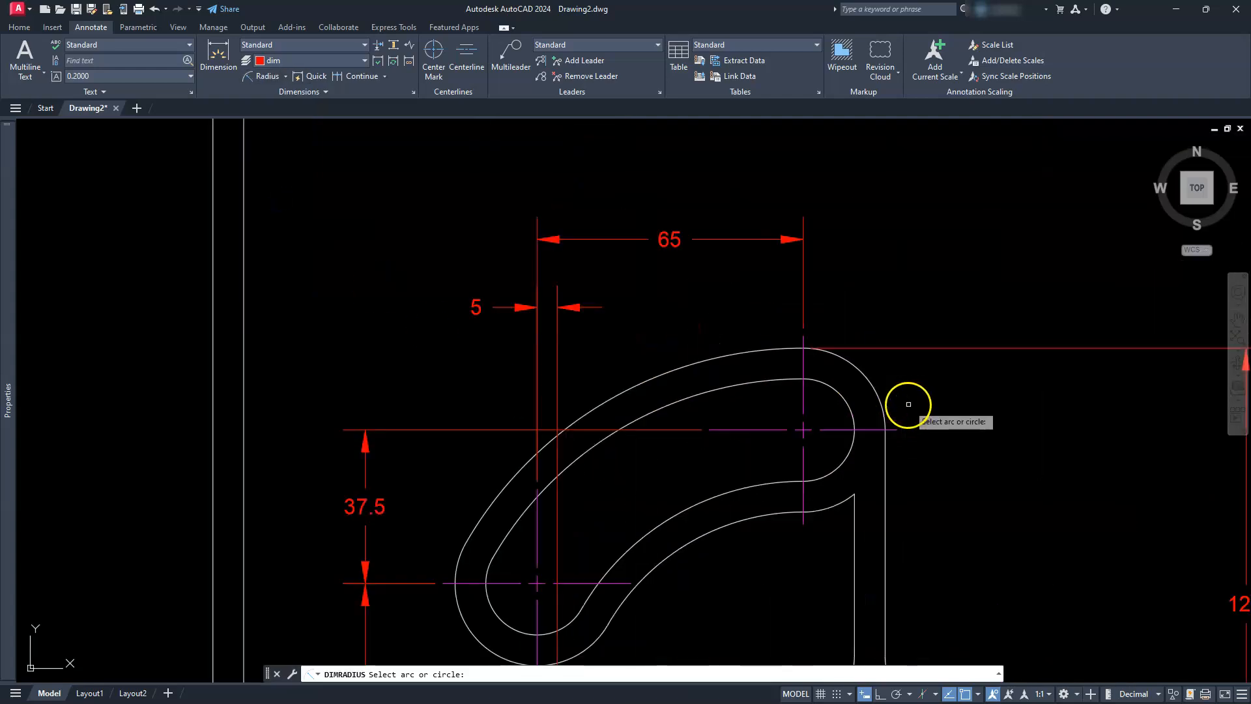
left_click(866, 372)
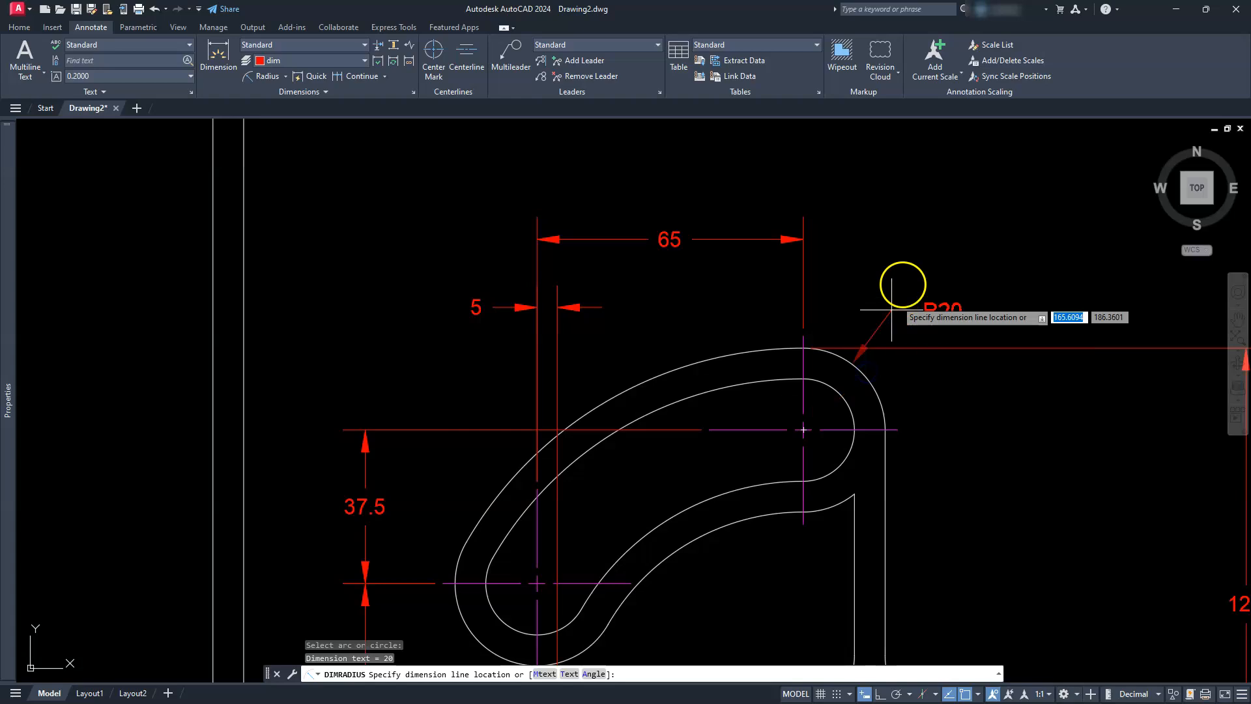
left_click(914, 242)
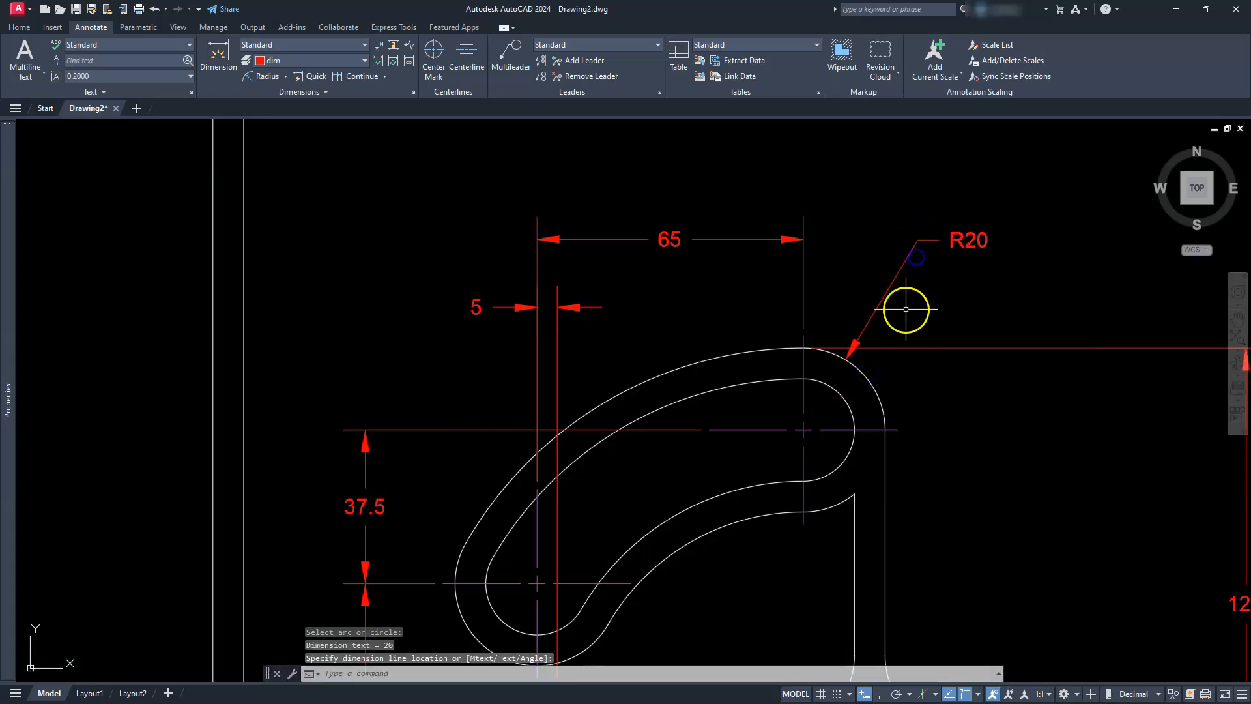
Add a radius dimension to the slot's upper right end arc, placed to the lower right outside the part.
key("Return")
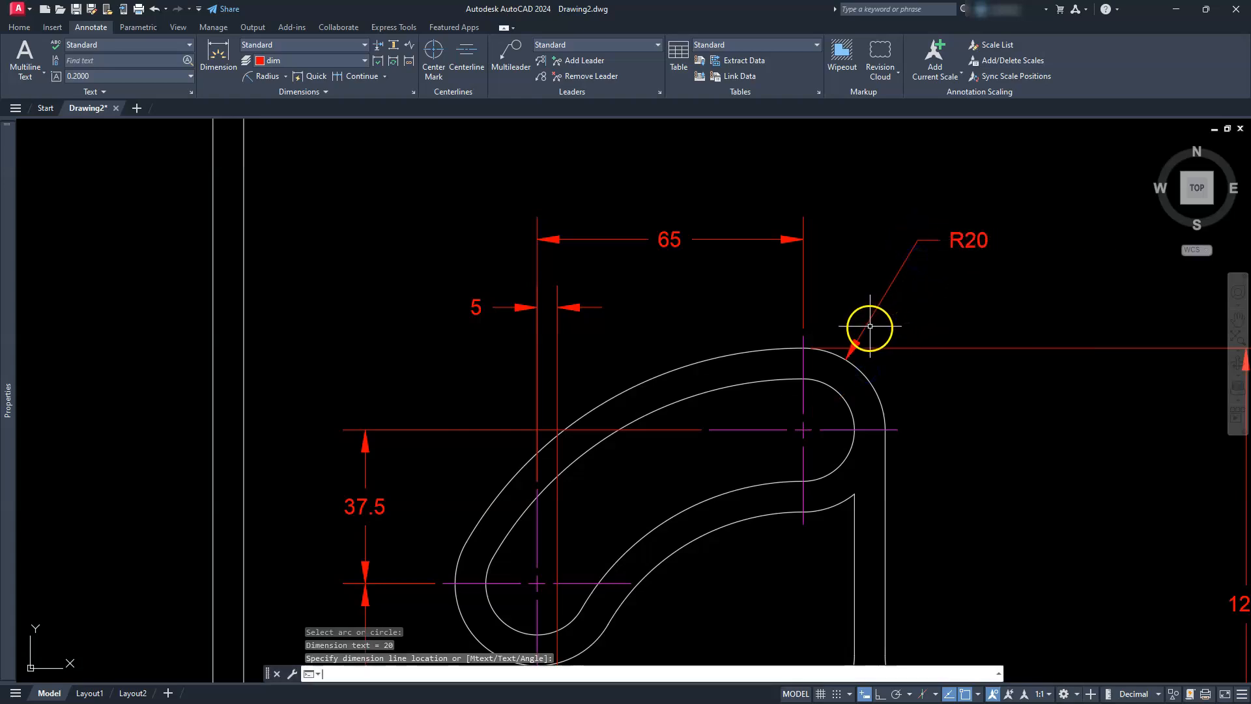
left_click(848, 456)
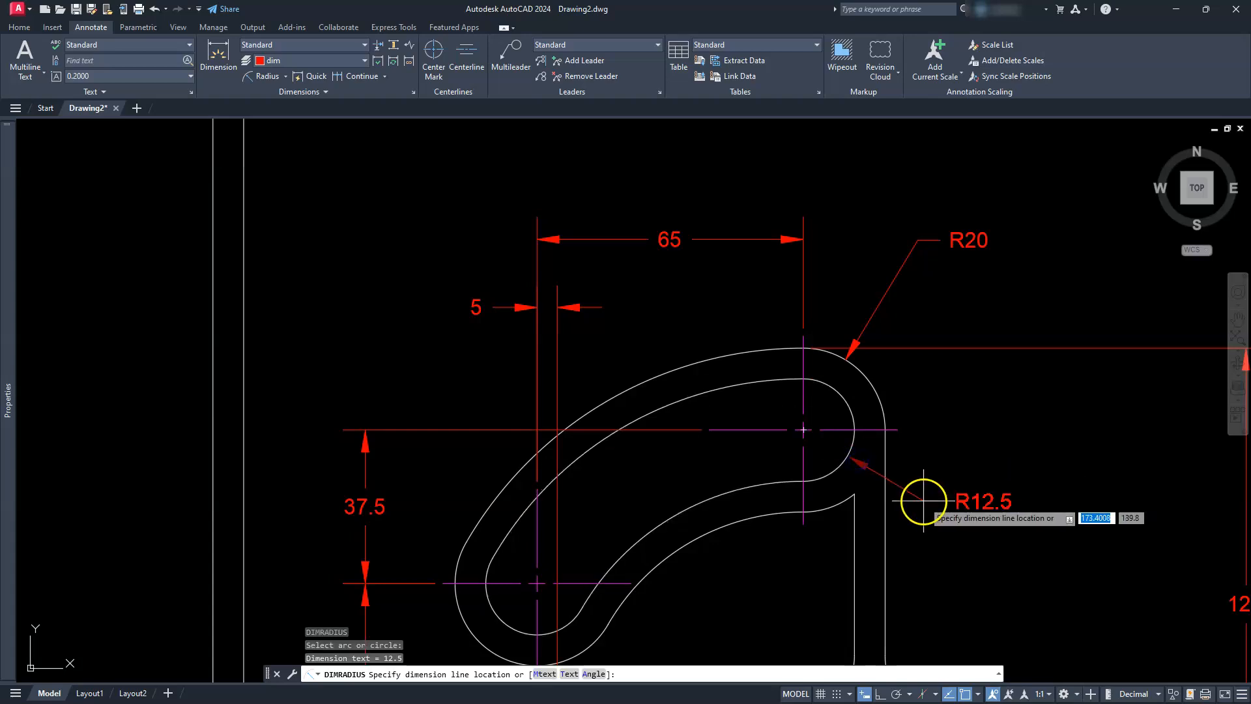
left_click(914, 477)
Add radius dimensions to the arm's large outer upper arc and the slot's upper arc, both placed to the upper left.
middle_click_drag(913, 475, 979, 314)
middle_click_drag(869, 427, 1000, 516)
key("Return")
left_click(825, 308)
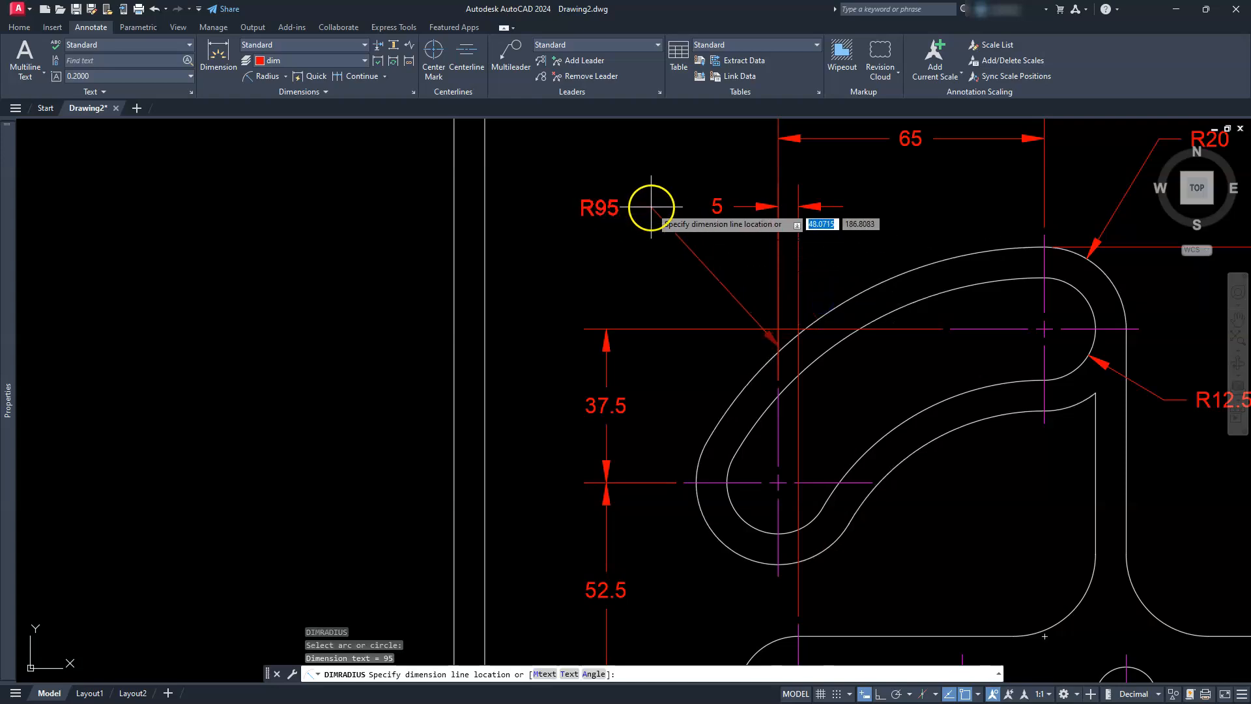
left_click(642, 214)
key("Return")
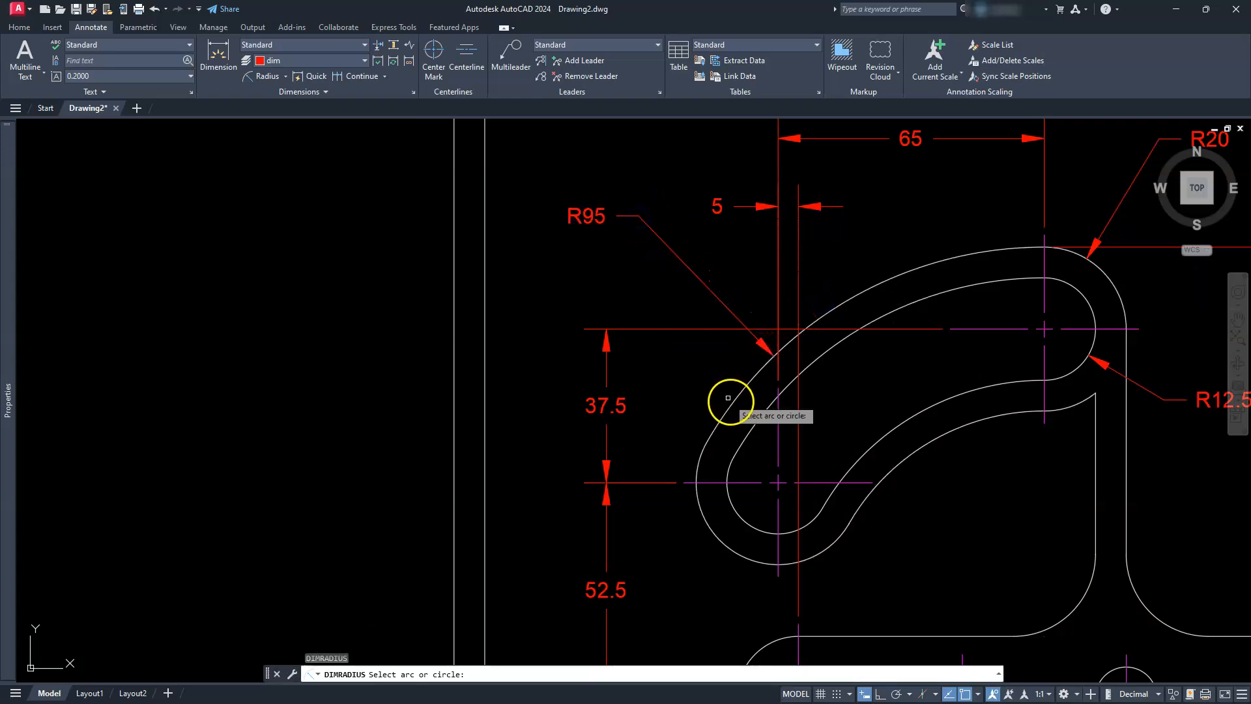
left_click(629, 276)
Add radius dimensions to the arm's outer lower arc and the slot's lower arc, both placed below the arm.
key("Return")
left_click(932, 440)
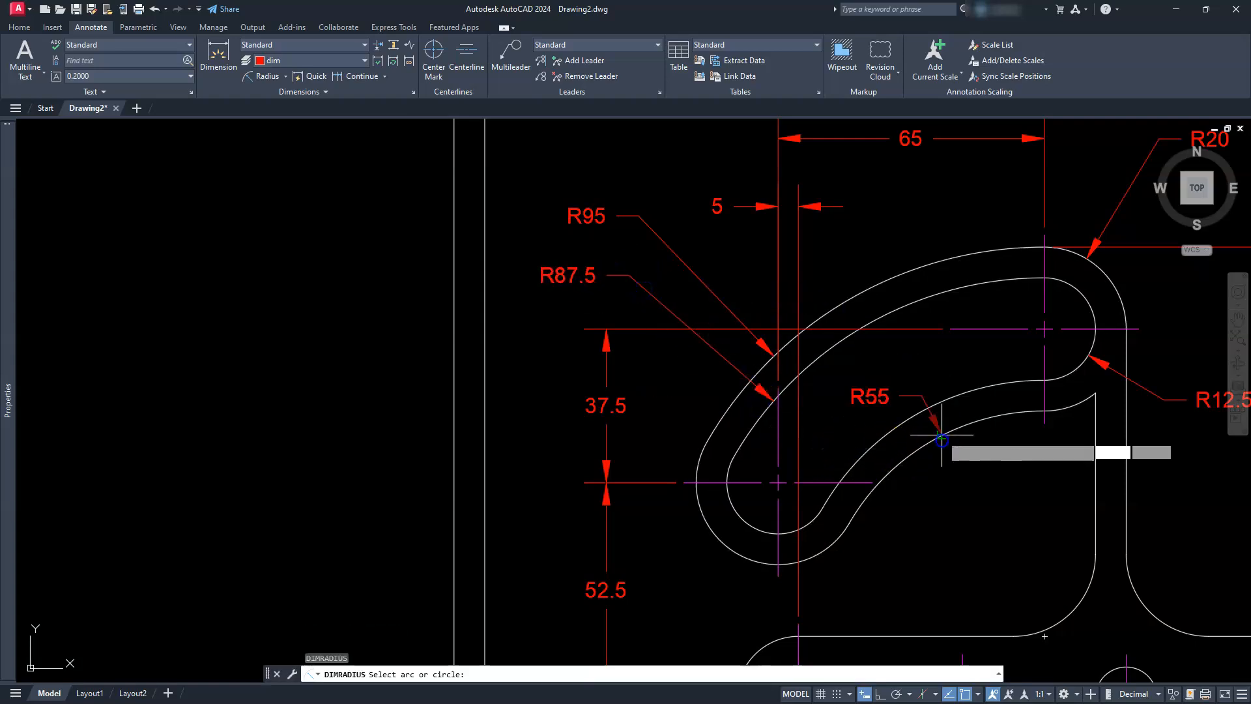
left_click(981, 478)
key("Return")
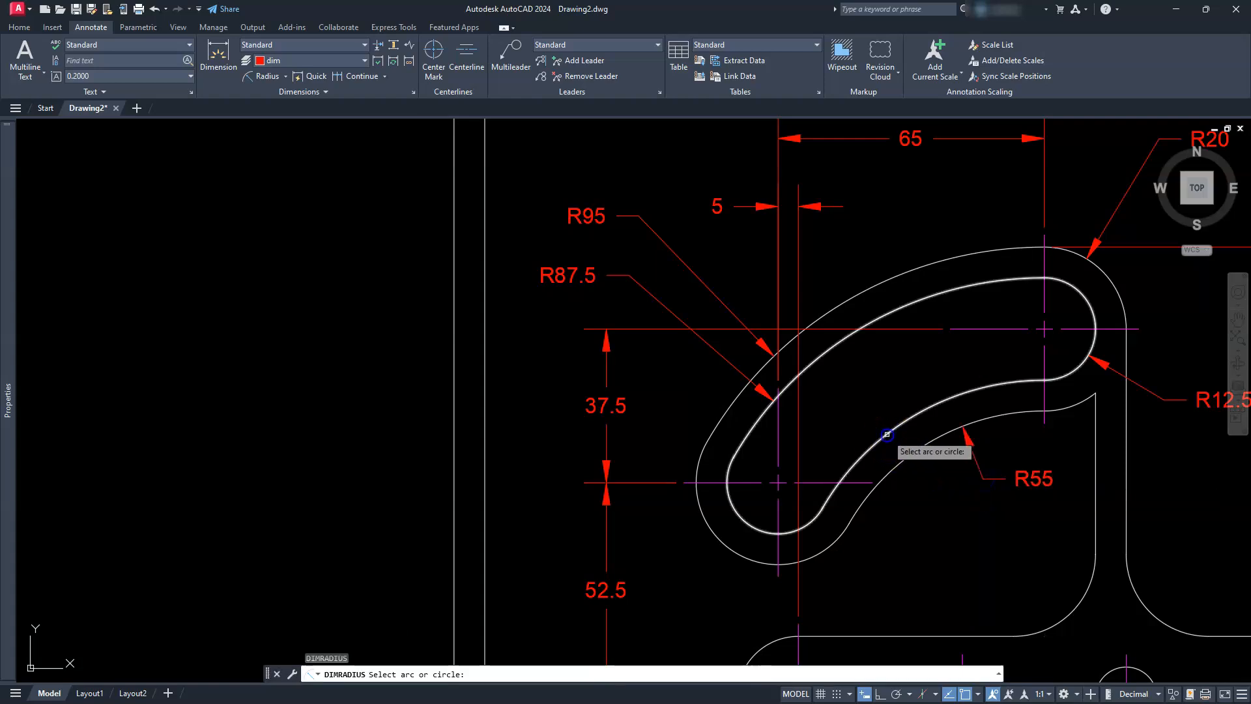
left_click(889, 437)
left_click(948, 525)
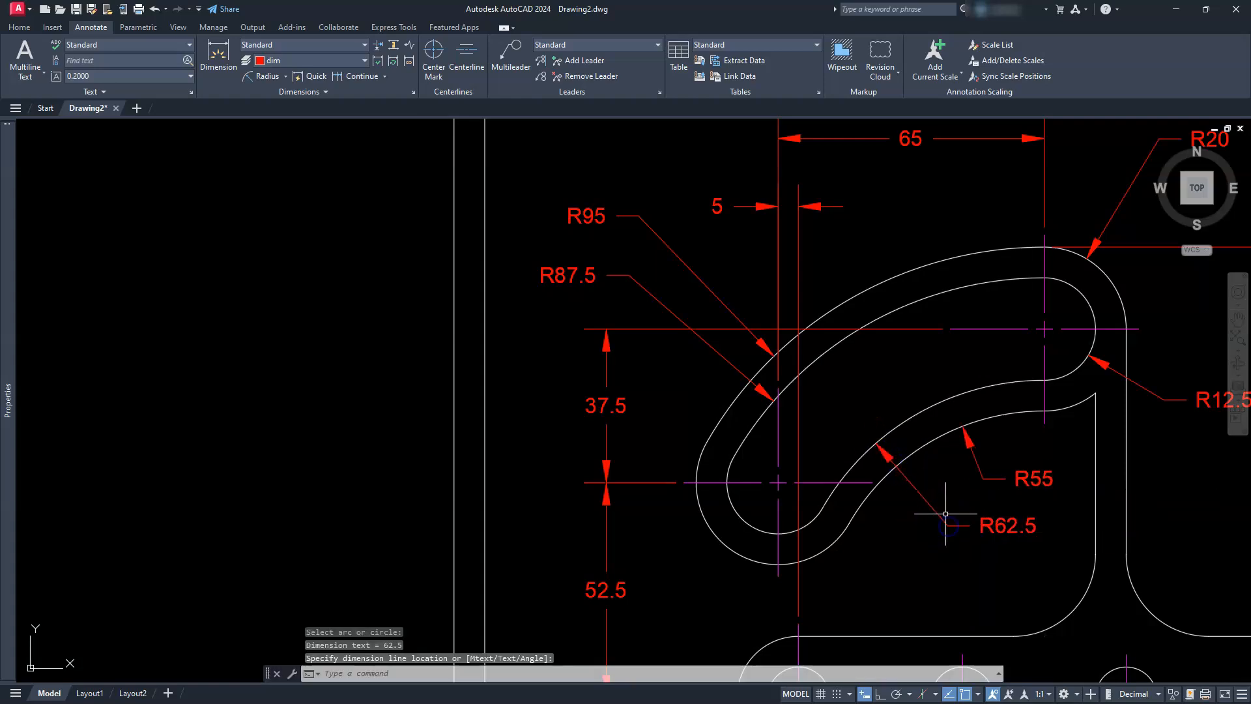
Add a radius dimension to the fillet joining the right side of the vertical web to the base, placed outside the fillet.
scroll(945, 521, "down", 2)
middle_click_drag(1028, 555, 967, 455)
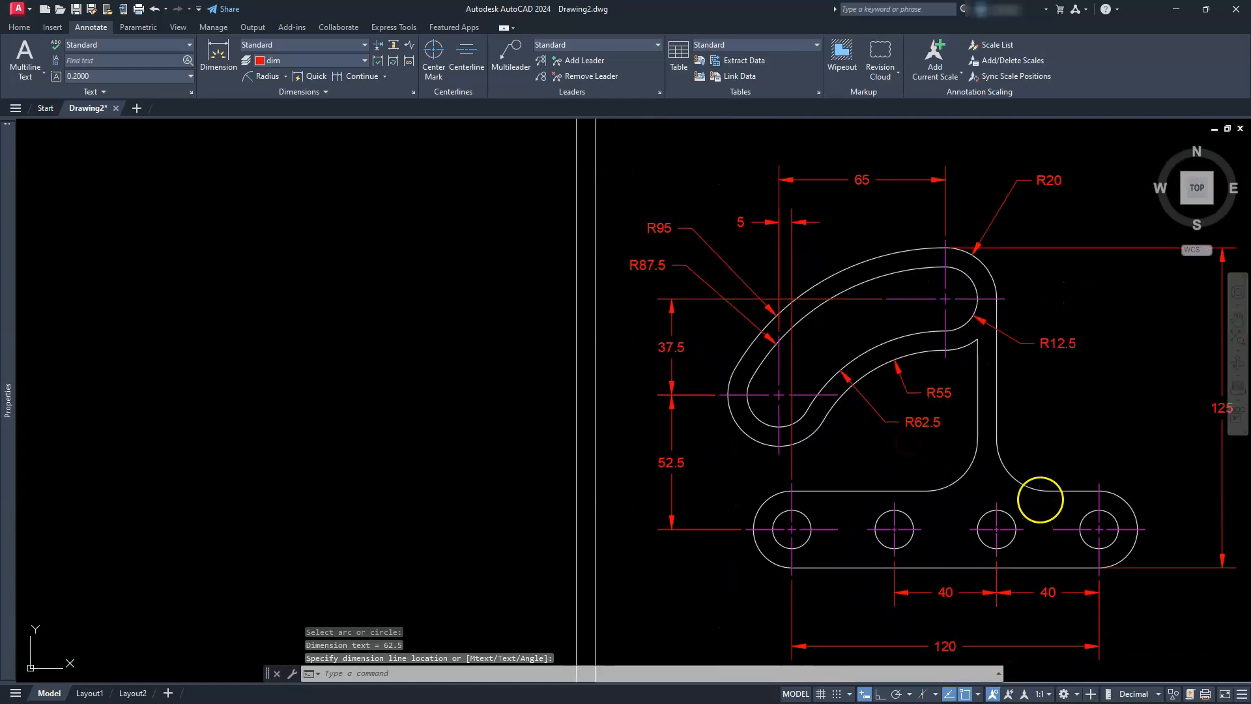
key("Return")
left_click(1008, 482)
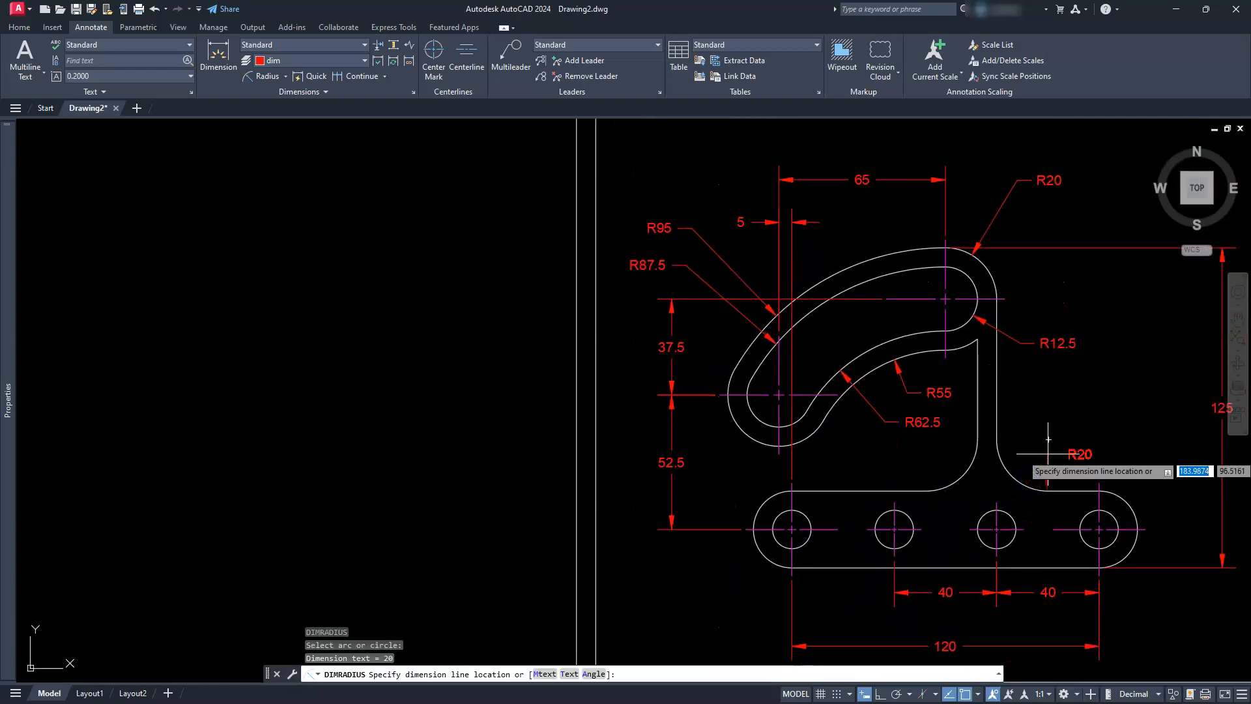
left_click(1033, 462)
middle_click_drag(1046, 506, 943, 417)
scroll(1054, 464, "up", 2)
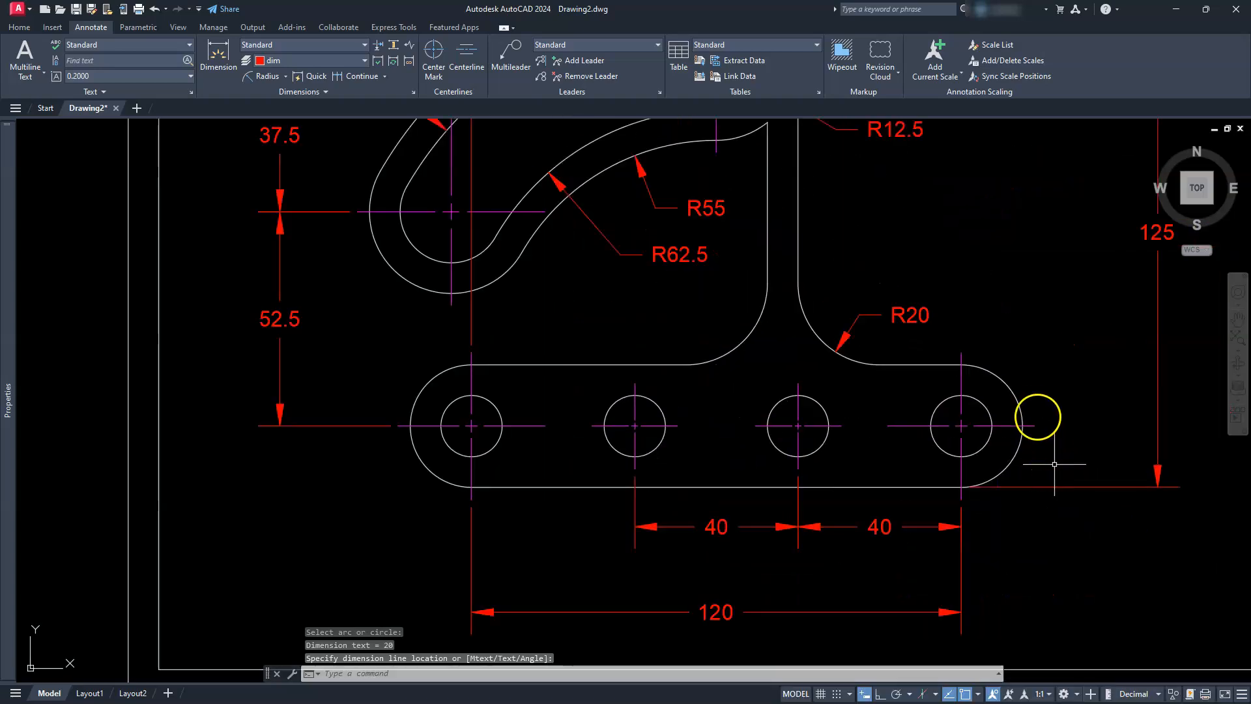
Add a radius dimension to the base's right end arc, placed to the upper right outside the part.
key("Return")
left_click(1015, 377)
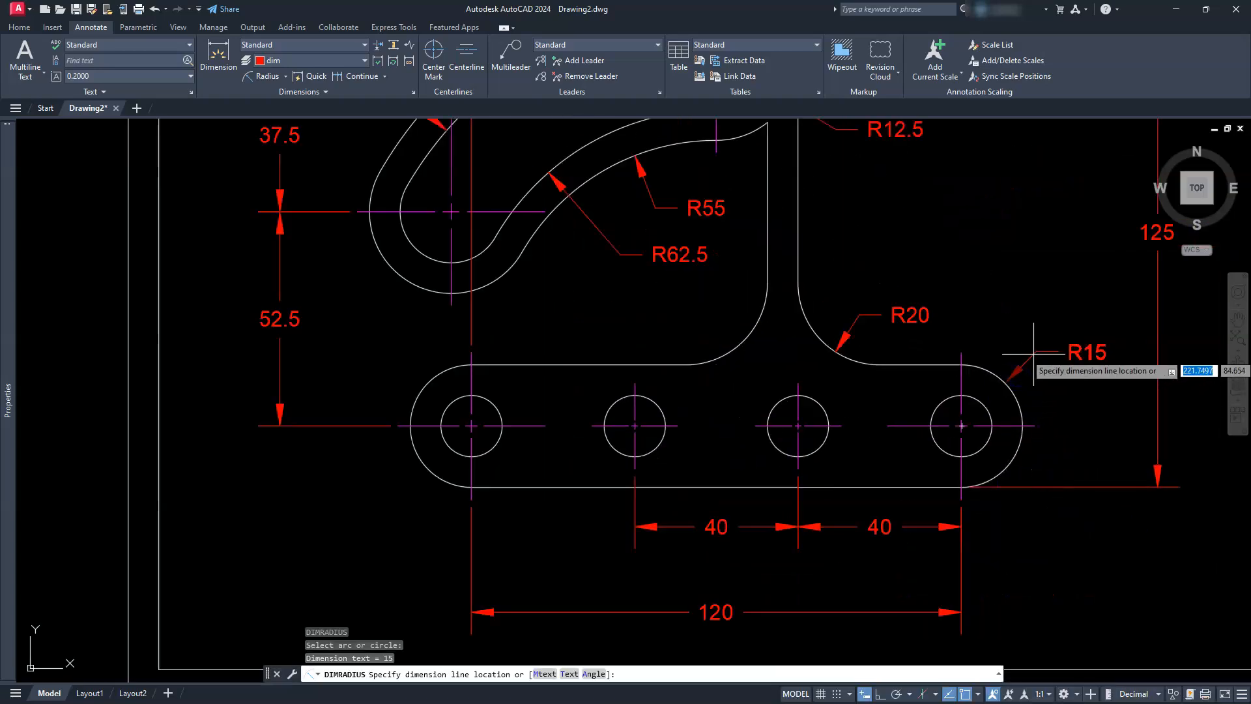
left_click(1032, 350)
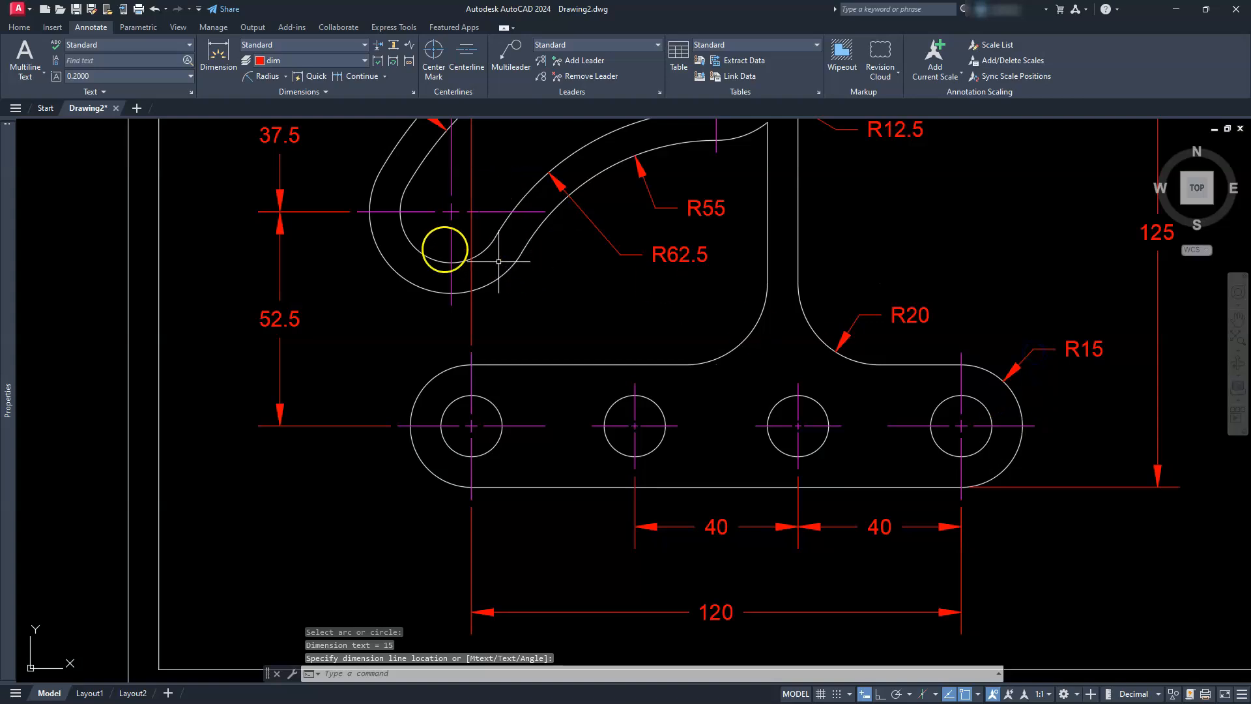
key("Escape")
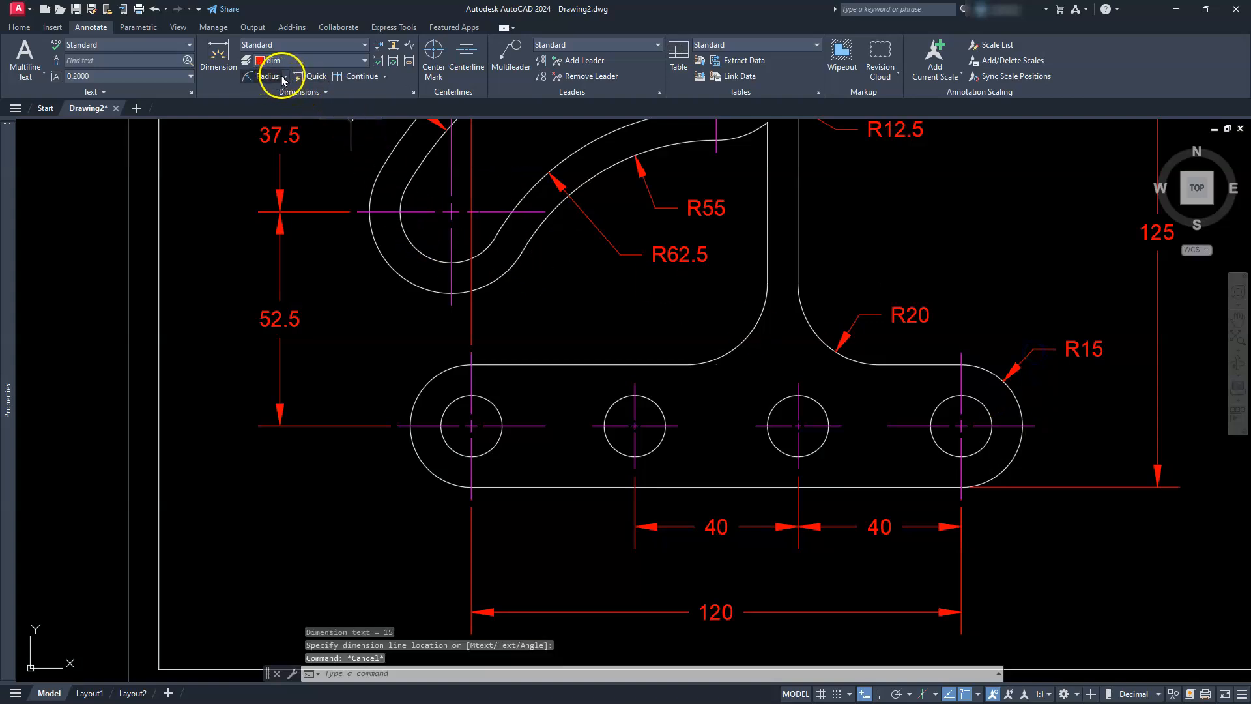
Add a diameter dimension to the base's rightmost hole, placed to the lower right outside the part.
left_click(285, 77)
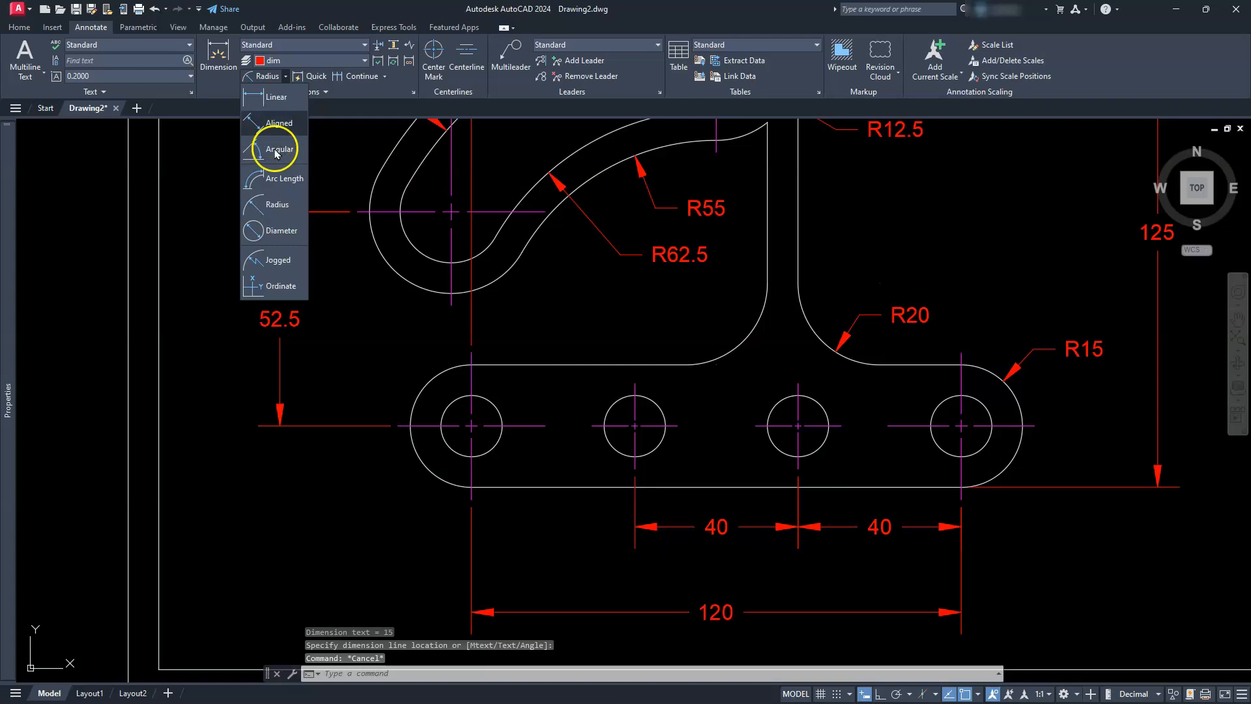
left_click(279, 230)
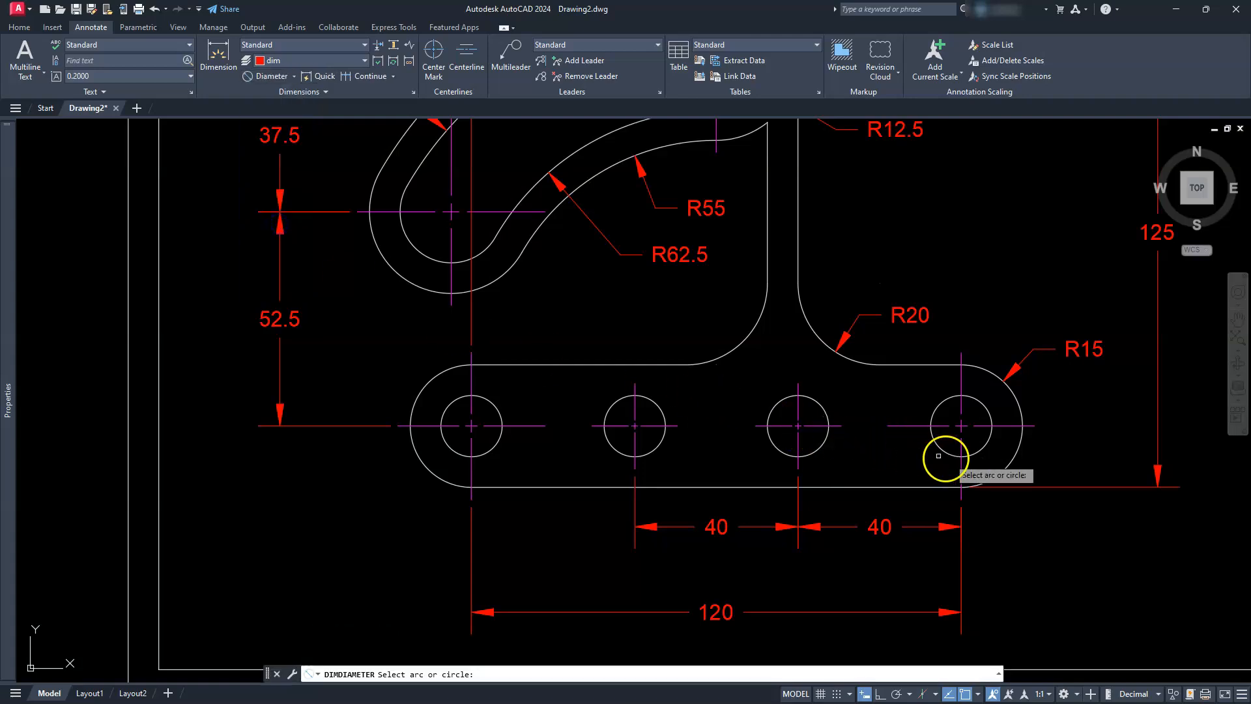
left_click(982, 449)
left_click(1063, 553)
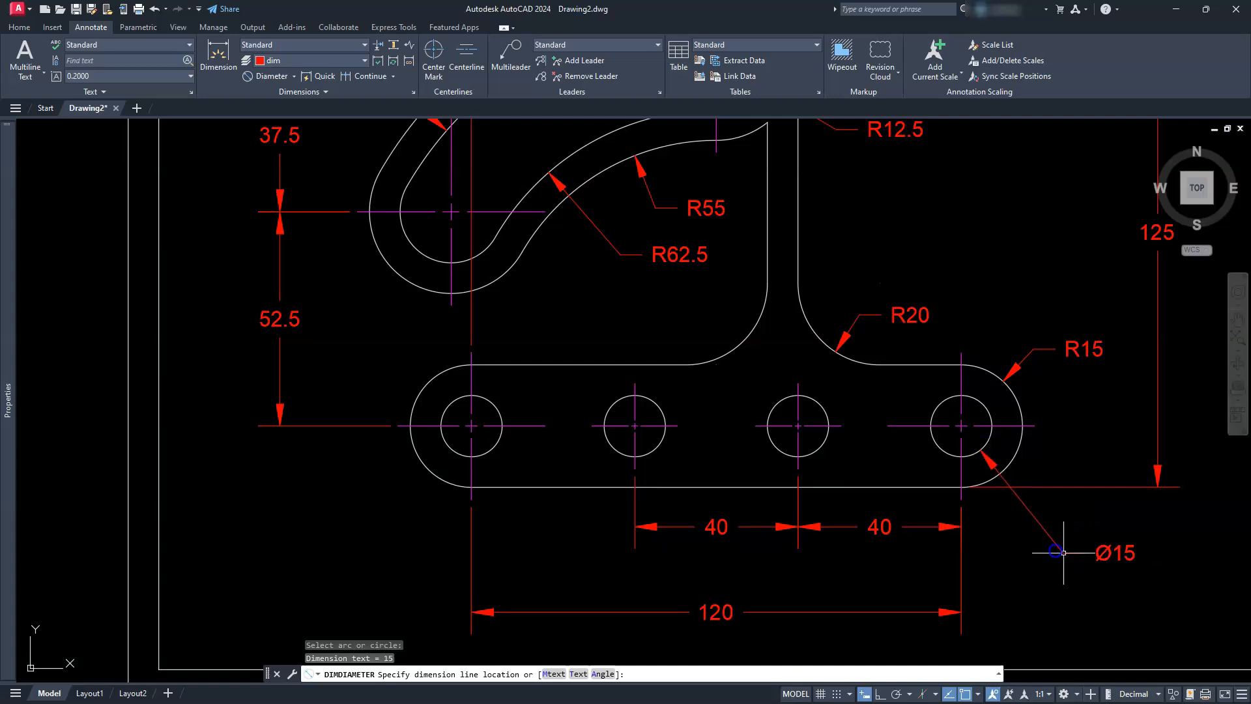
scroll(987, 481, "down", 3)
key("Escape")
key("Escape")
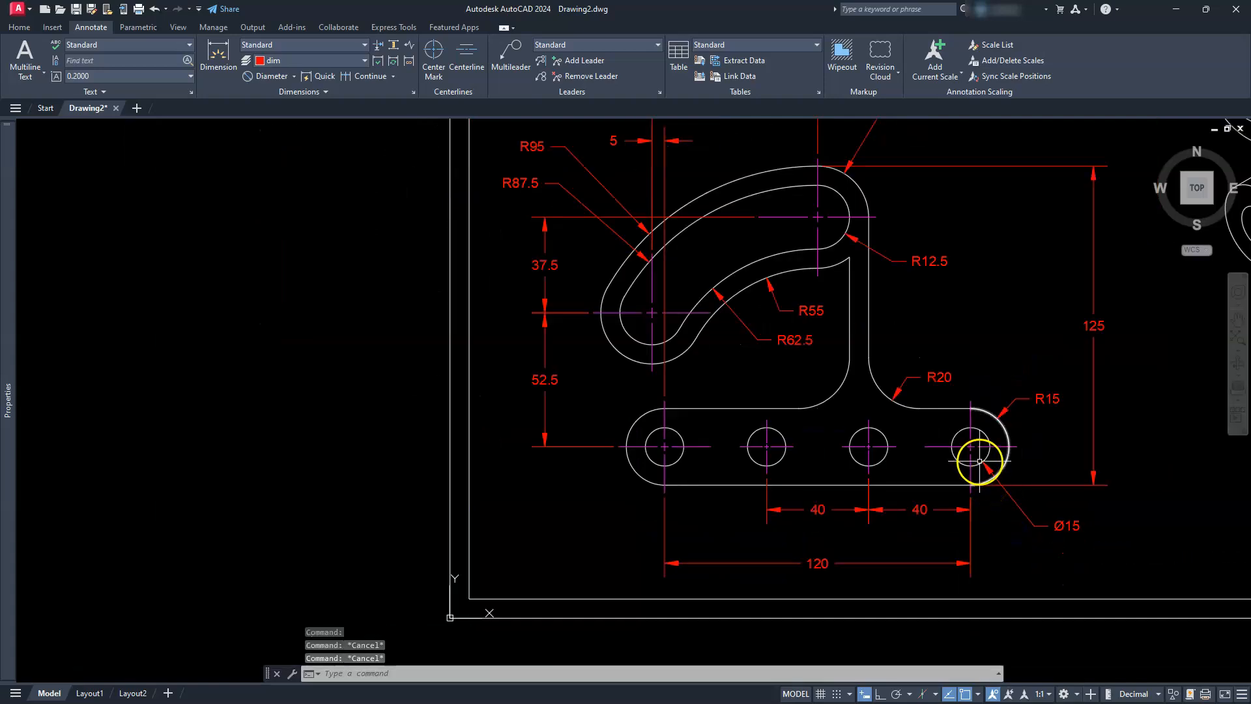
Add the prefix "4X" to the hole's diameter dimension text.
scroll(987, 481, "down", 4)
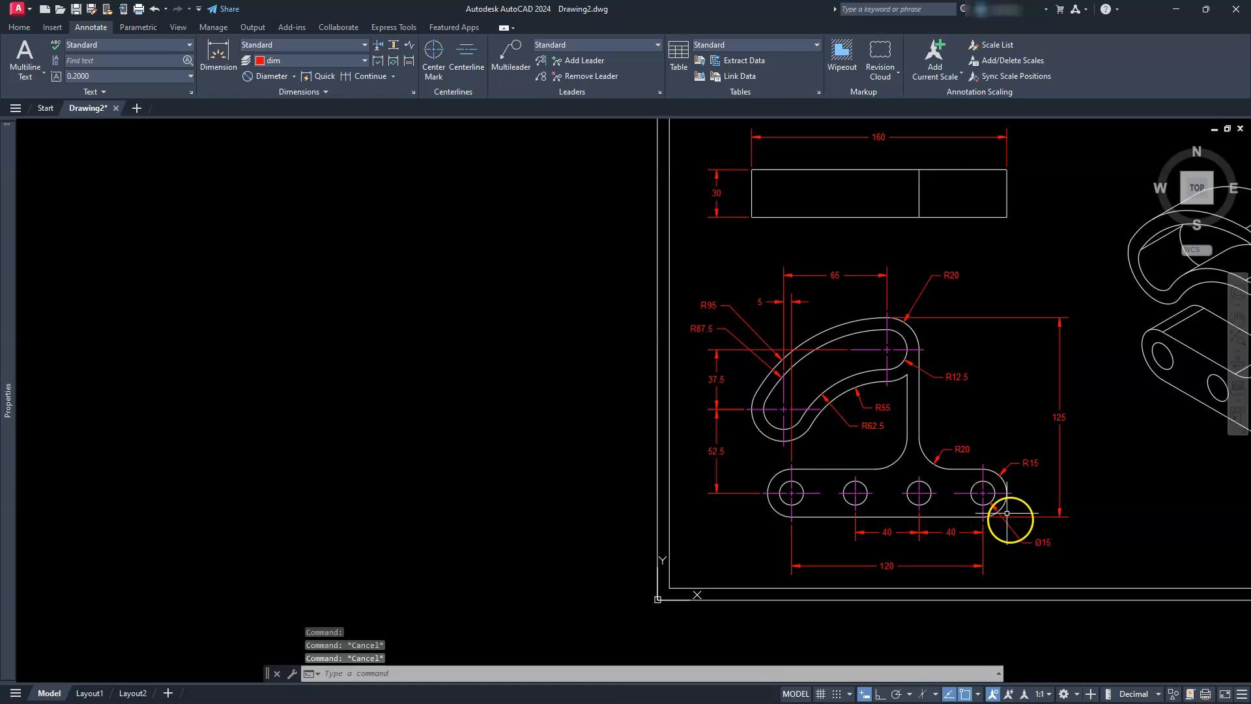
scroll(1029, 550, "up", 2)
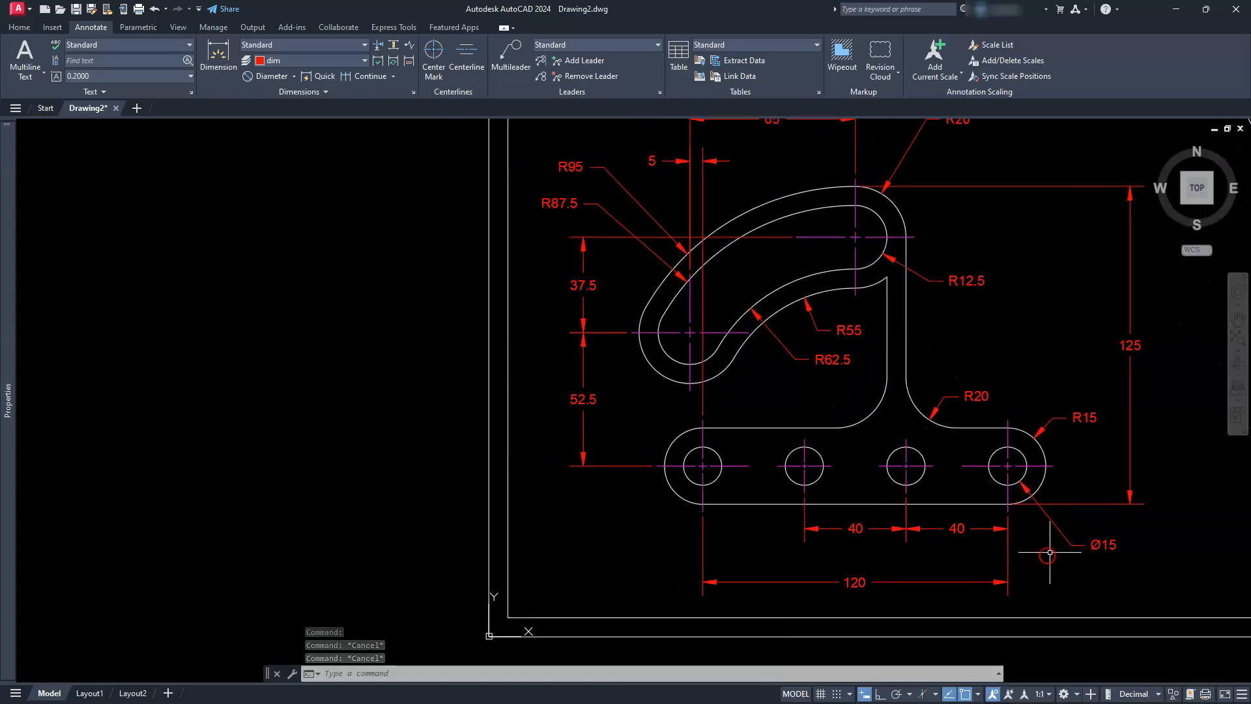
left_click(1094, 547)
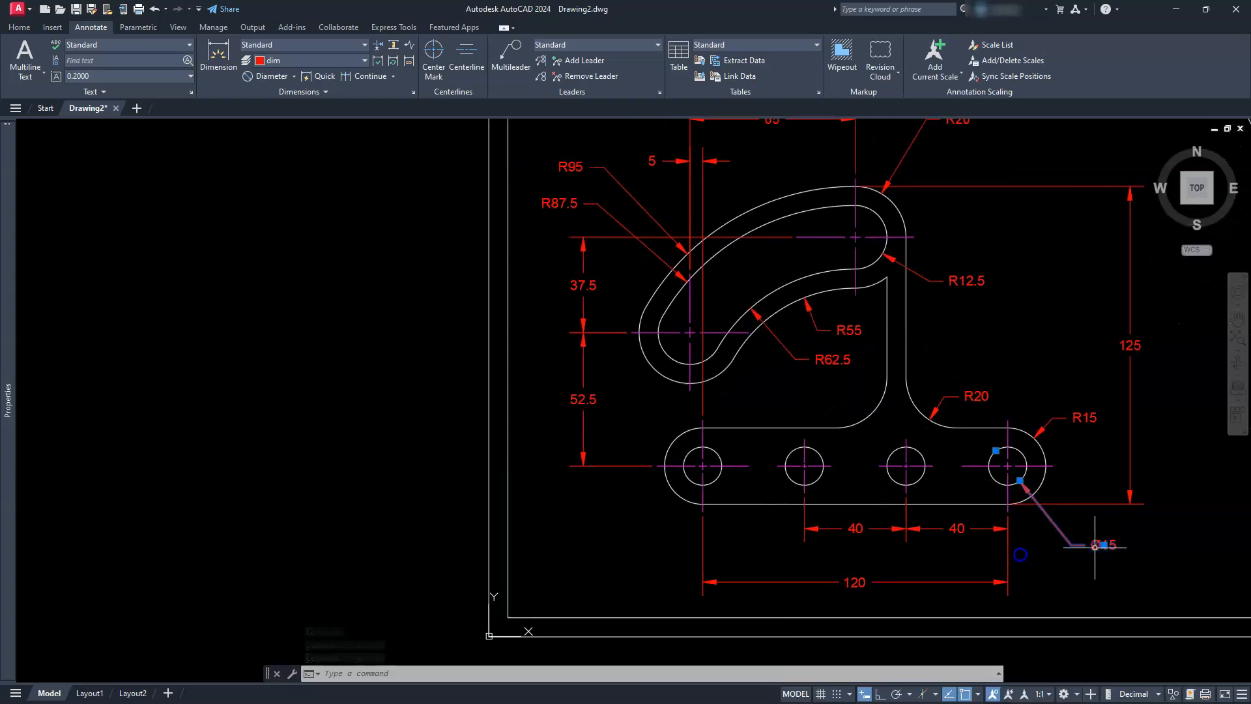
key("Escape")
key("Escape")
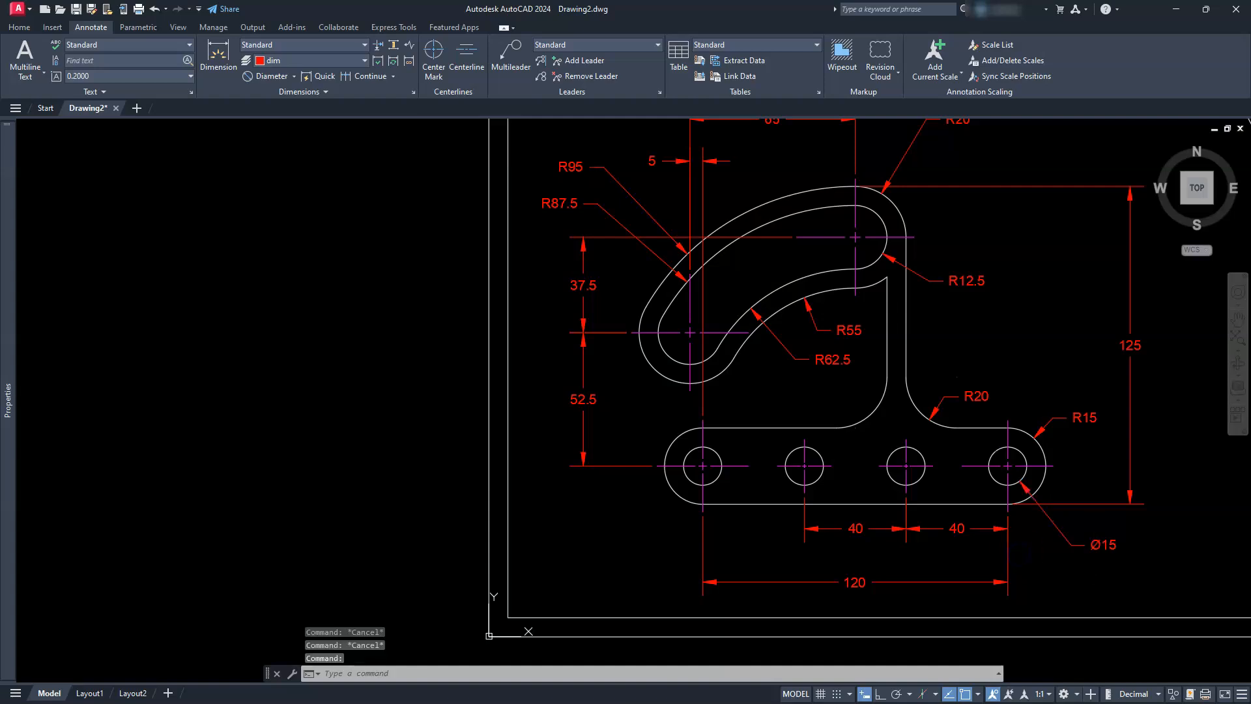
double_click(1103, 546)
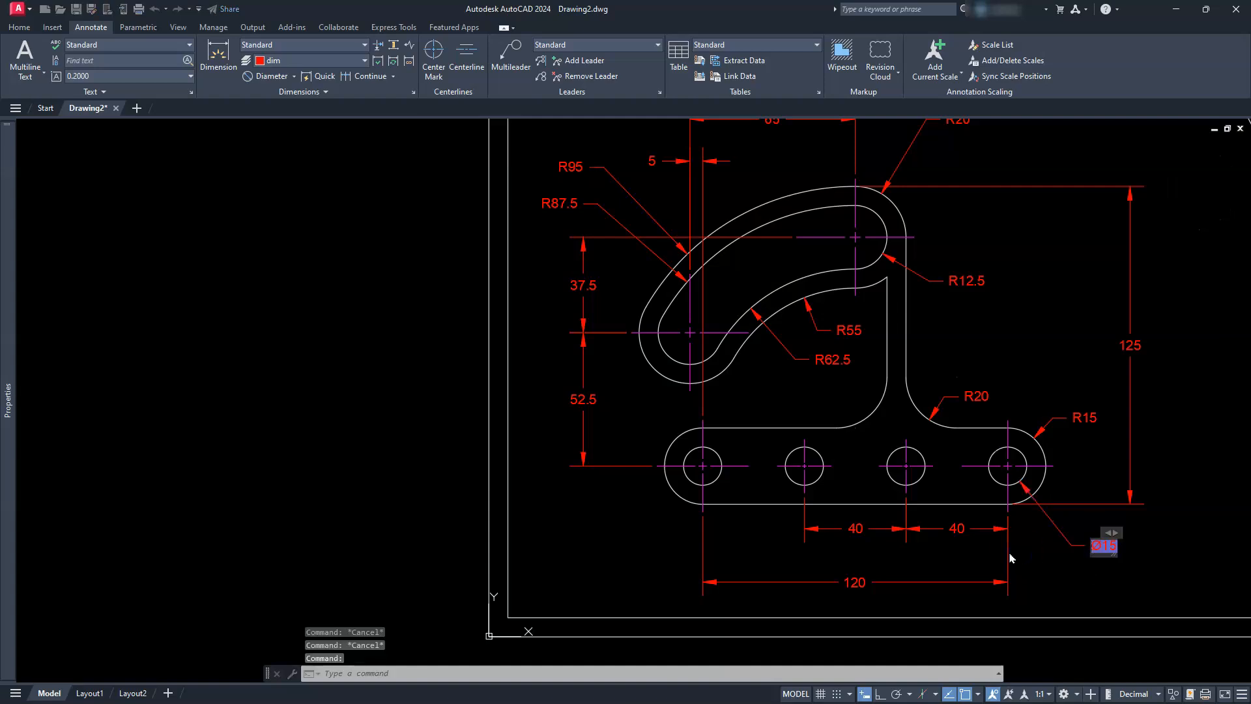
type("4X")
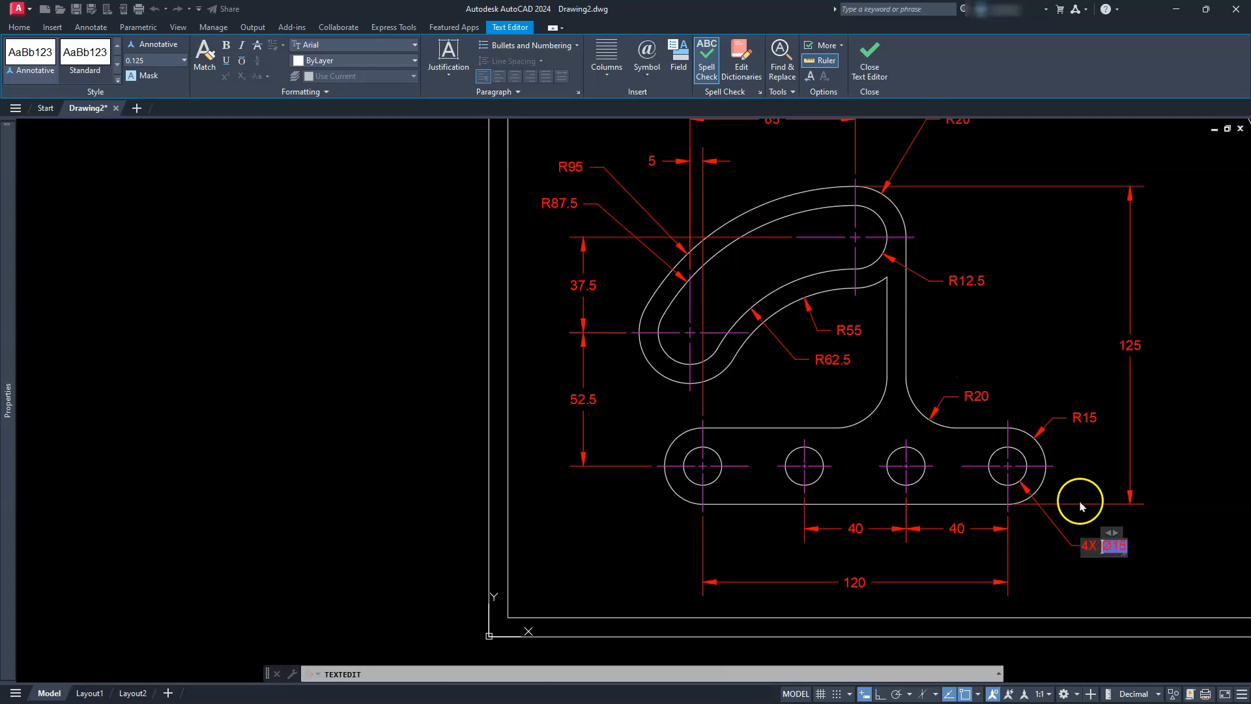
left_click(1169, 455)
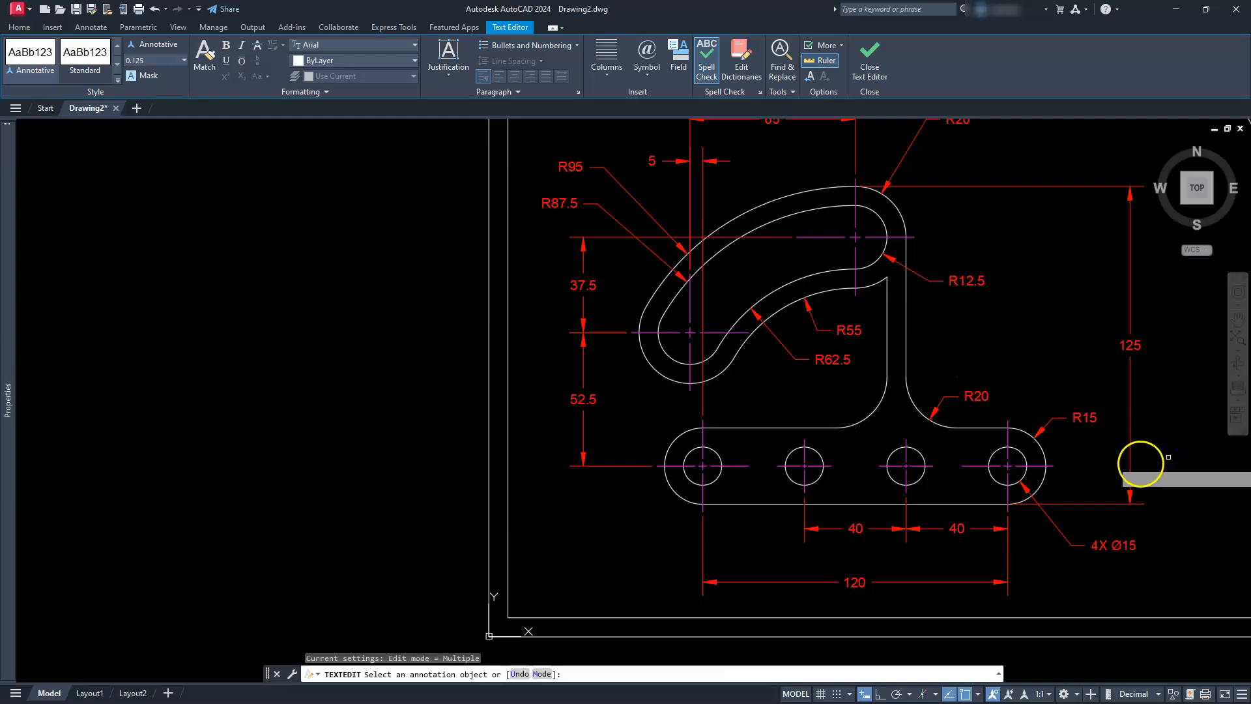
Add the prefix "2X" to the radius dimensions of the base's right end arc and the web-to-base fillet.
left_click(1091, 420)
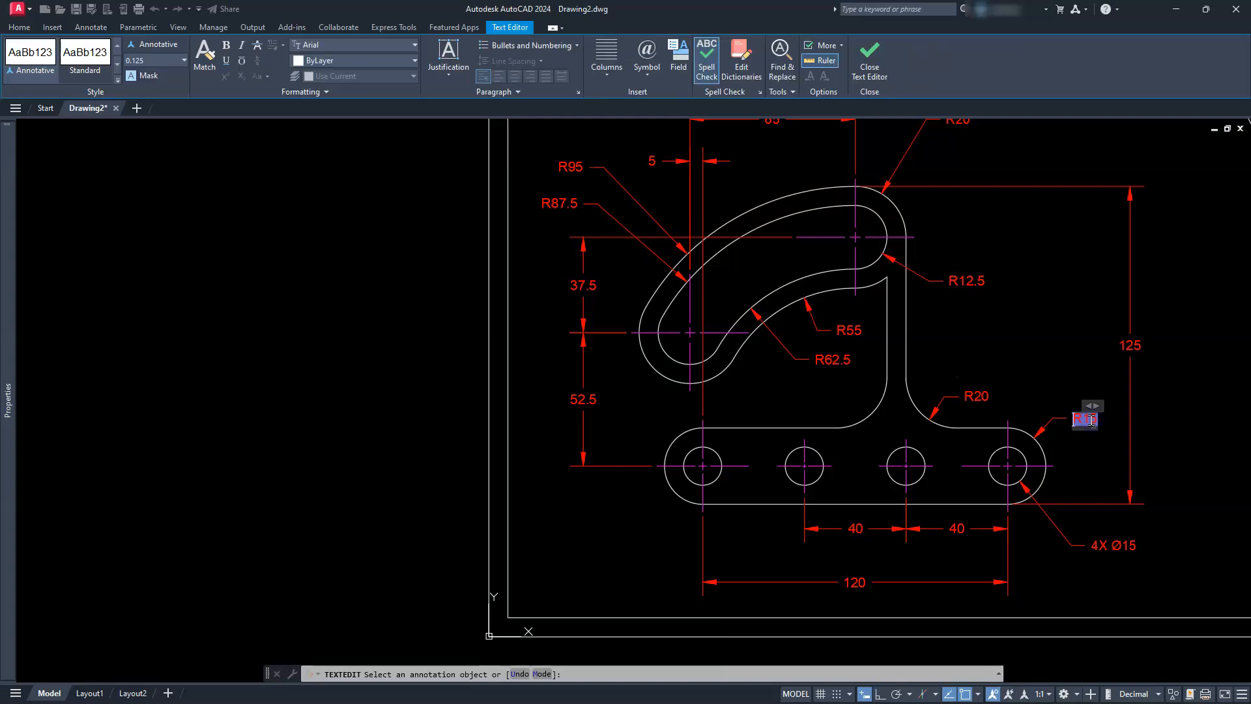
key("Home")
type("2")
left_click(1076, 392)
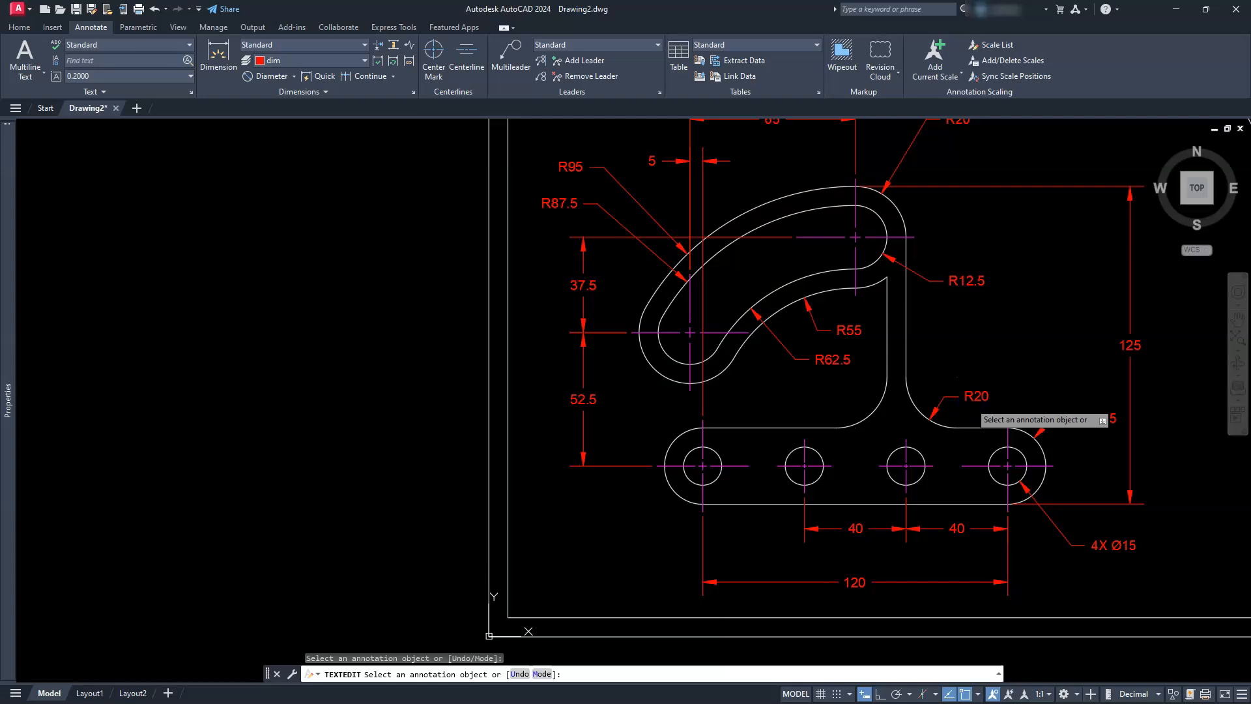
left_click(977, 397)
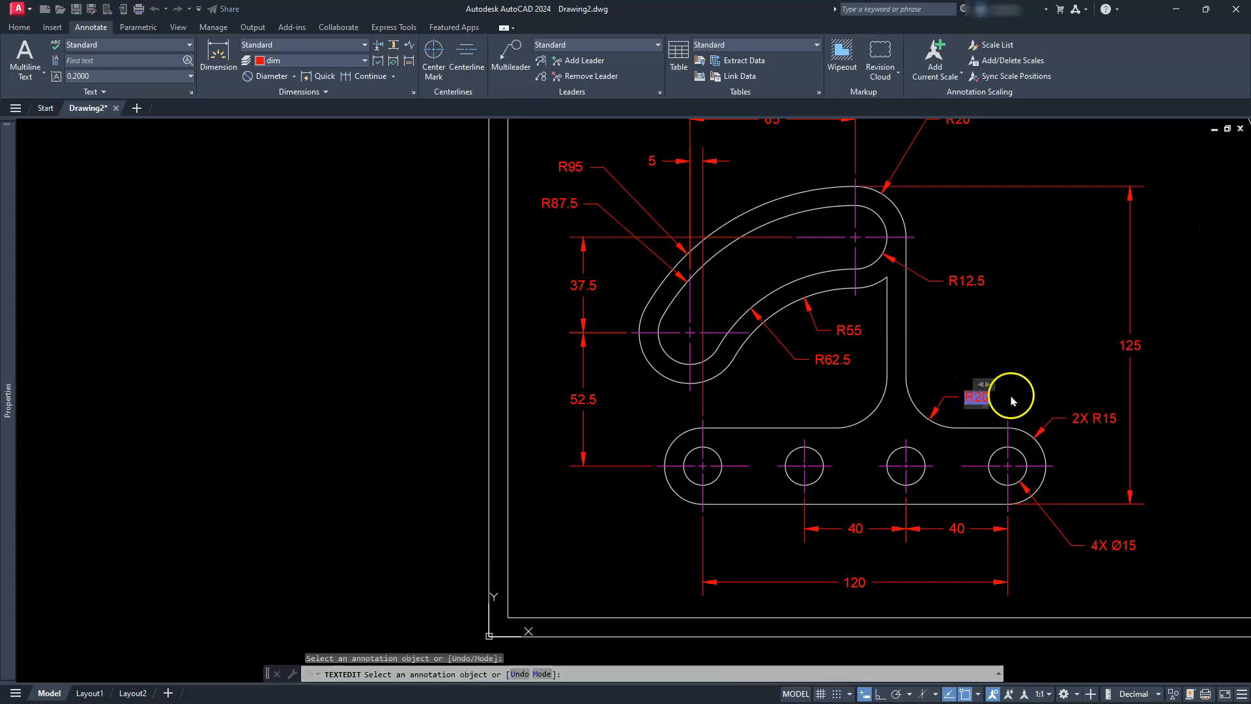
type("2X")
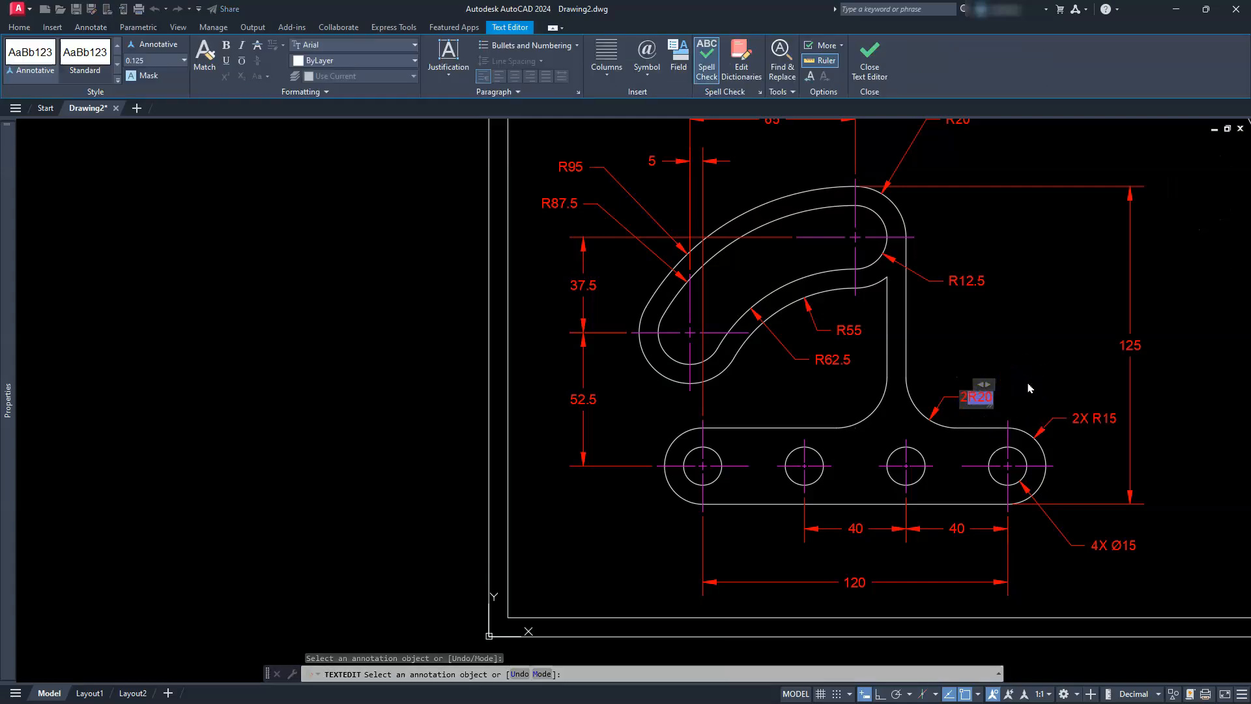
left_click(1041, 346)
Add the prefix "2X" to the radius dimension of the arm's outer upper right arc and end text editing.
mouse_move(902, 361)
middle_mouse_down()
mouse_move(870, 482)
mouse_move(959, 469)
mouse_move(960, 484)
mouse_move(945, 413)
middle_mouse_up()
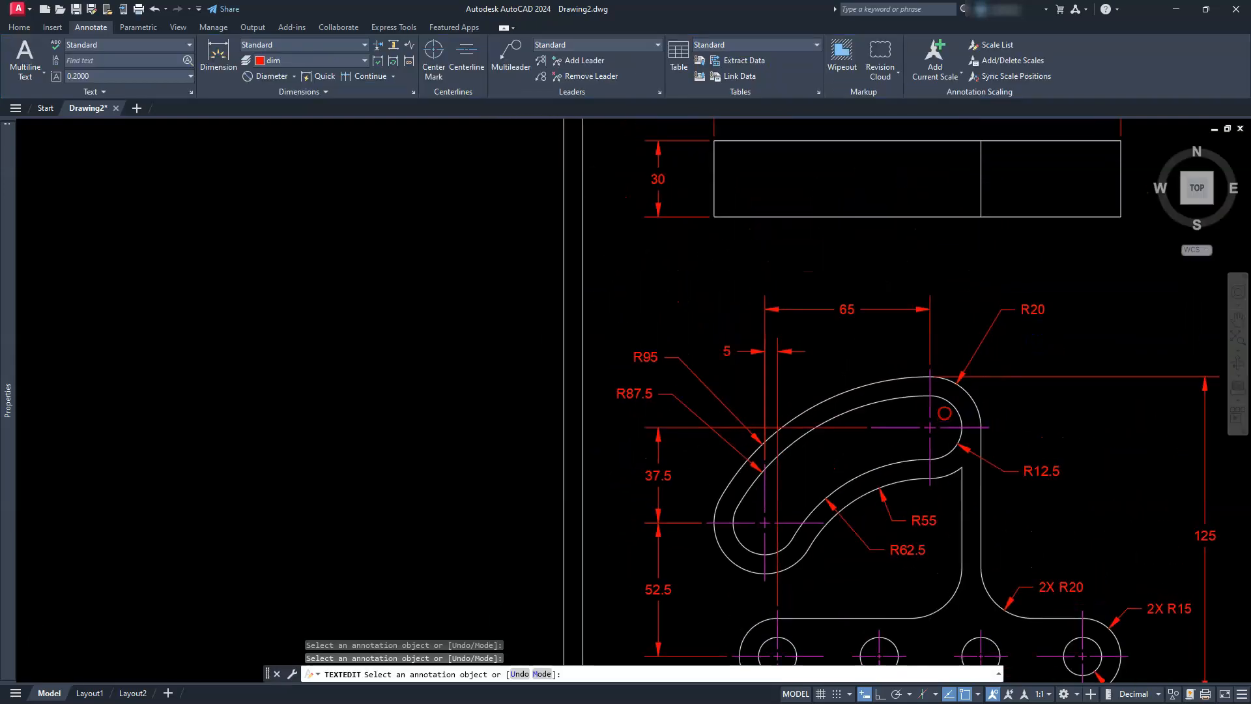
left_click(1027, 310)
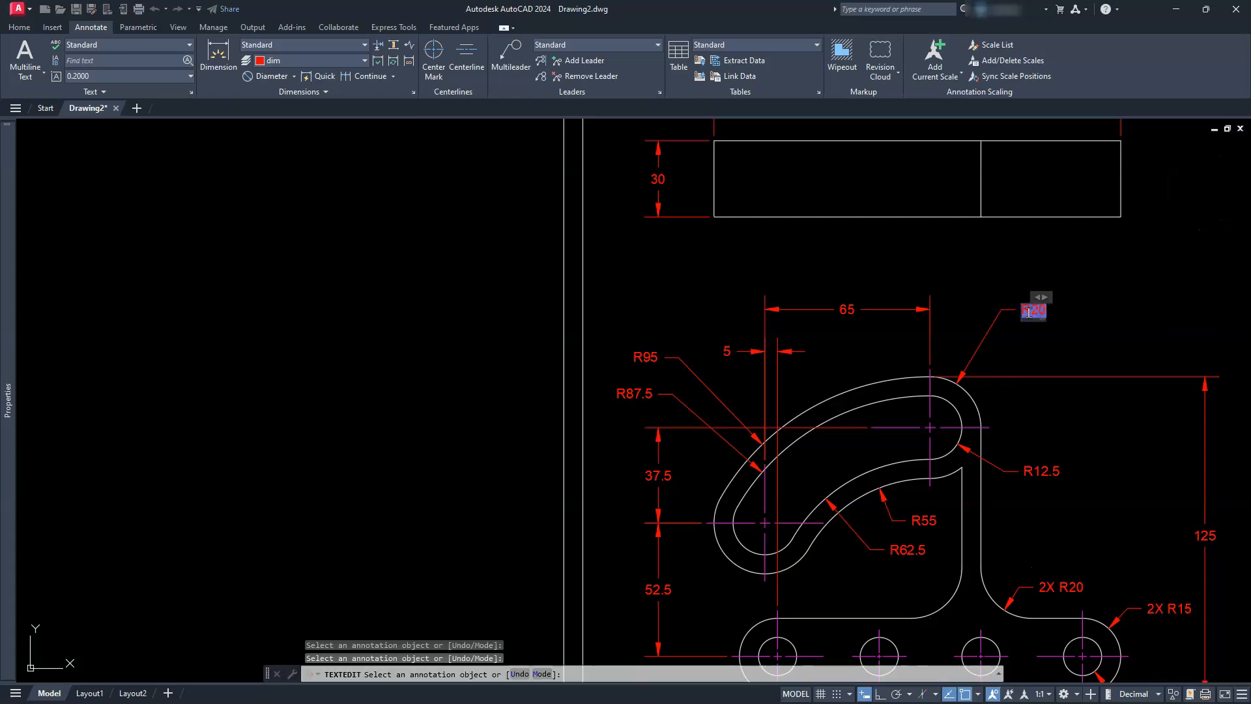
type("2X")
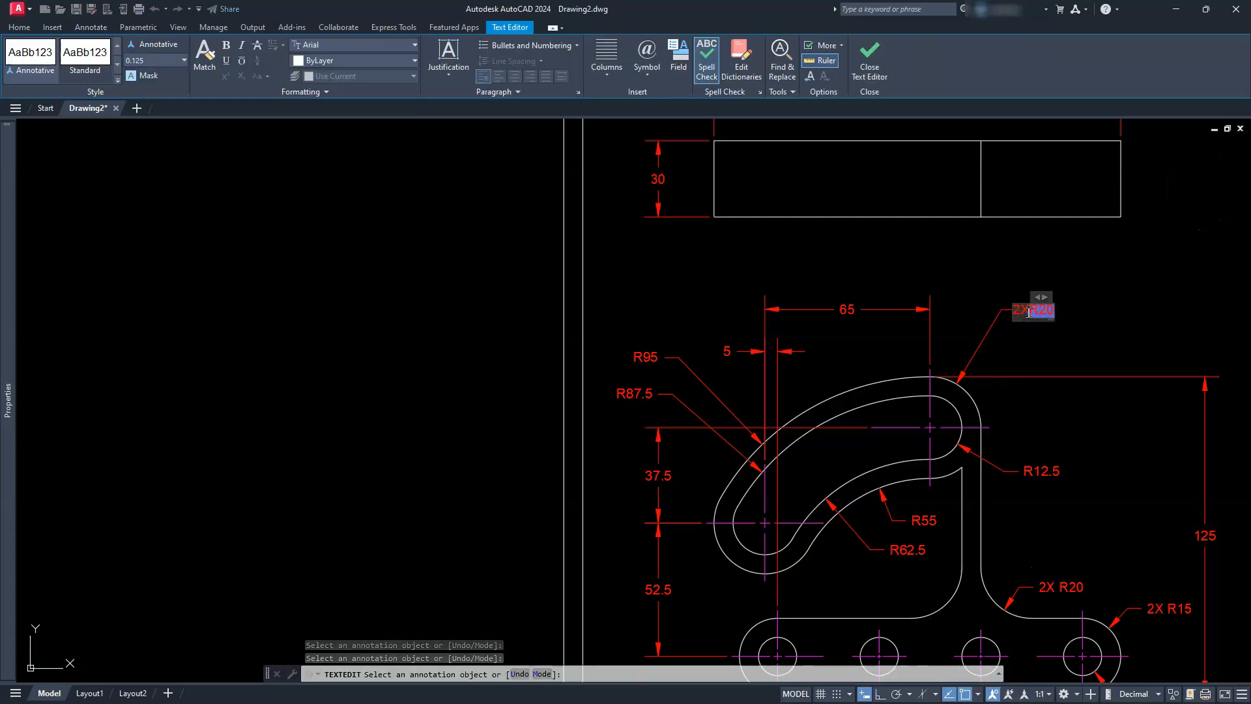
left_click(1082, 301)
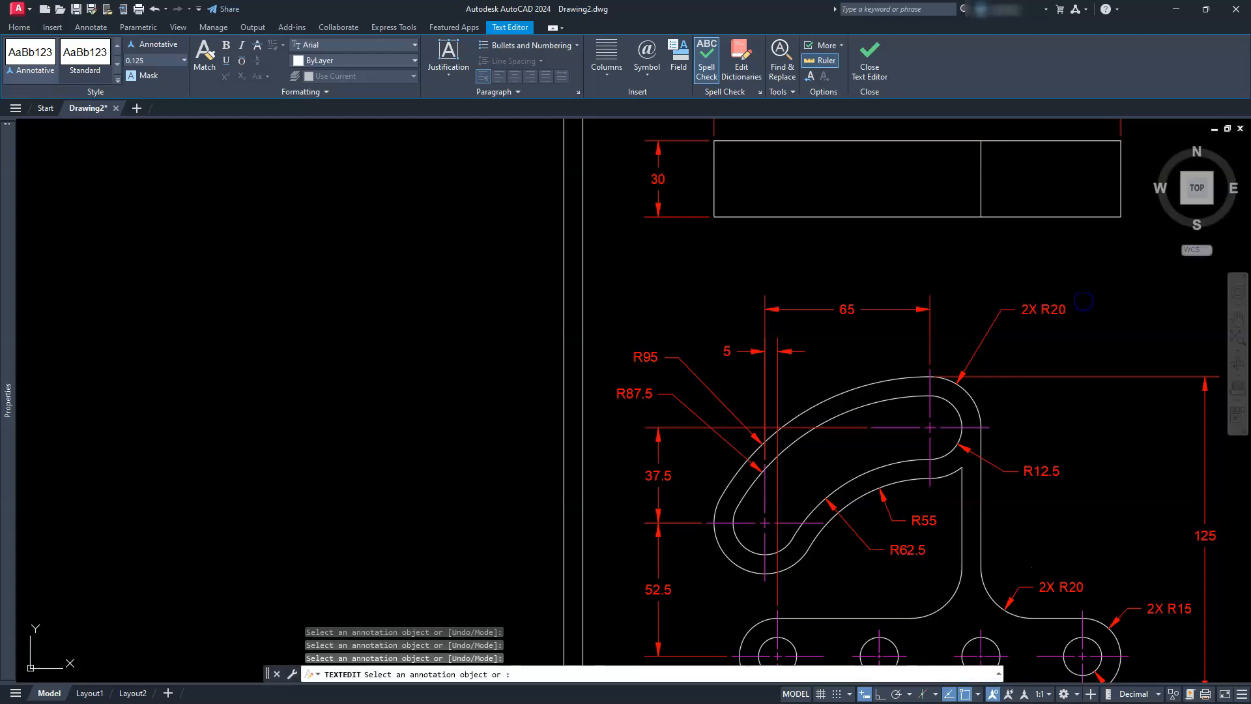
middle_click_drag(803, 301, 820, 435)
mouse_move(932, 444)
middle_mouse_down()
mouse_move(905, 379)
mouse_move(933, 426)
mouse_move(875, 414)
middle_mouse_up()
middle_click_drag(958, 491, 851, 412)
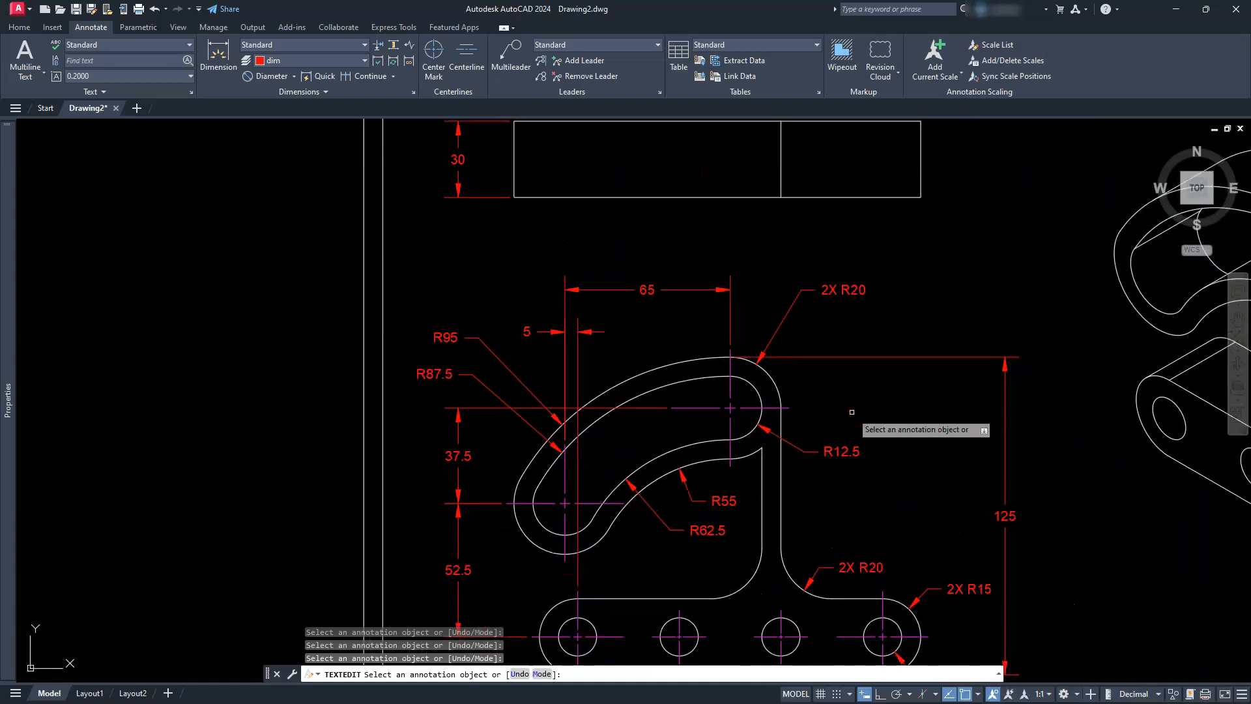
scroll(850, 409, "down", 2)
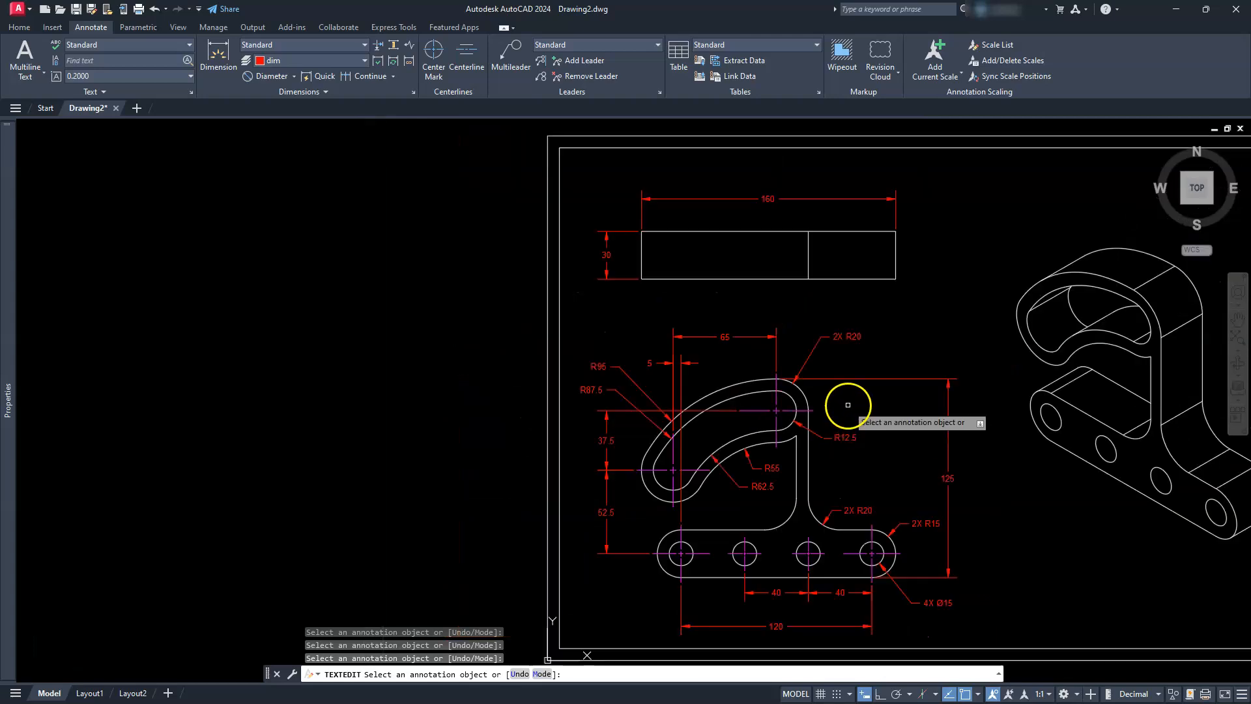
key("Escape")
key("Escape")
key("Escape")
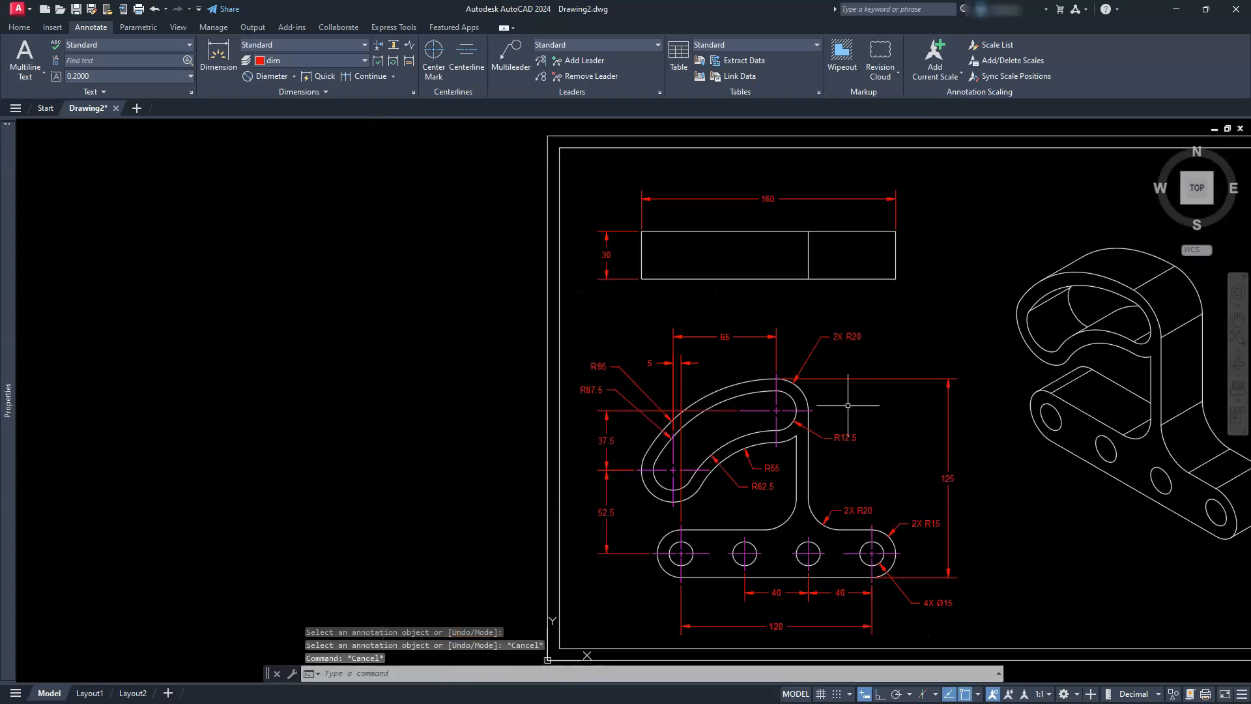
Enclose the front view's overall height dimension text in parentheses as a reference dimension, "(125)".
left_click(948, 477)
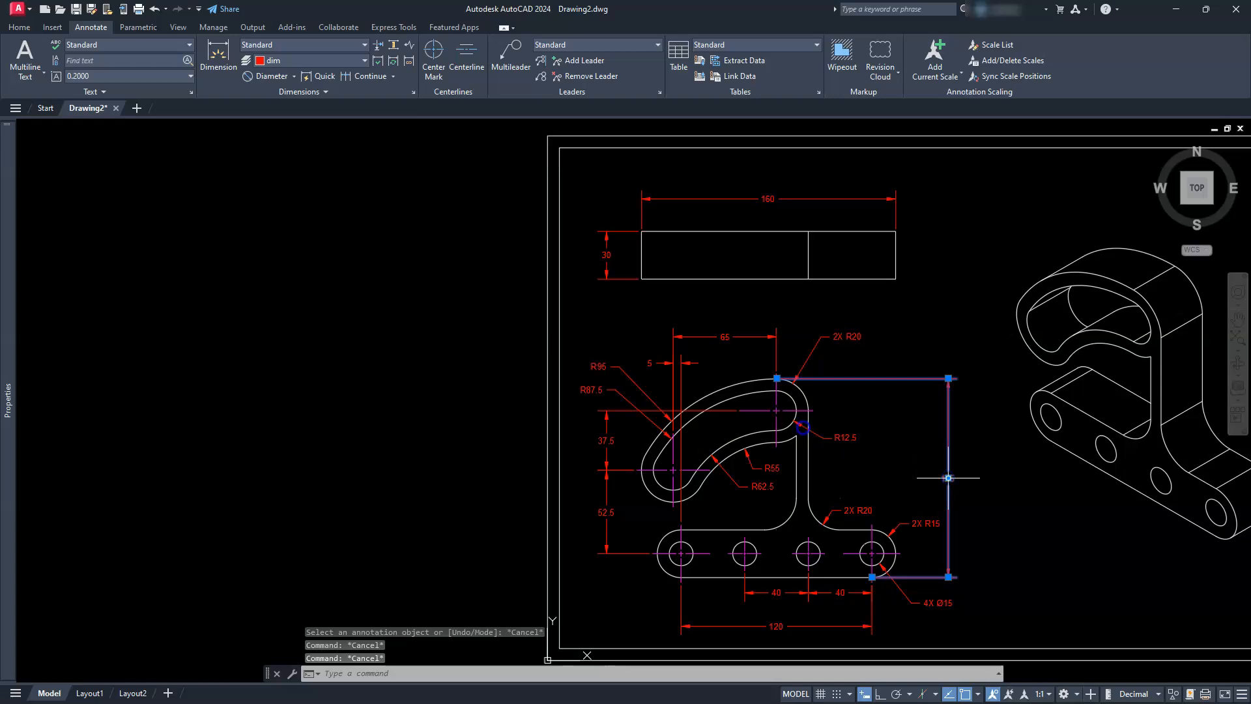
key("Escape")
double_click(947, 477)
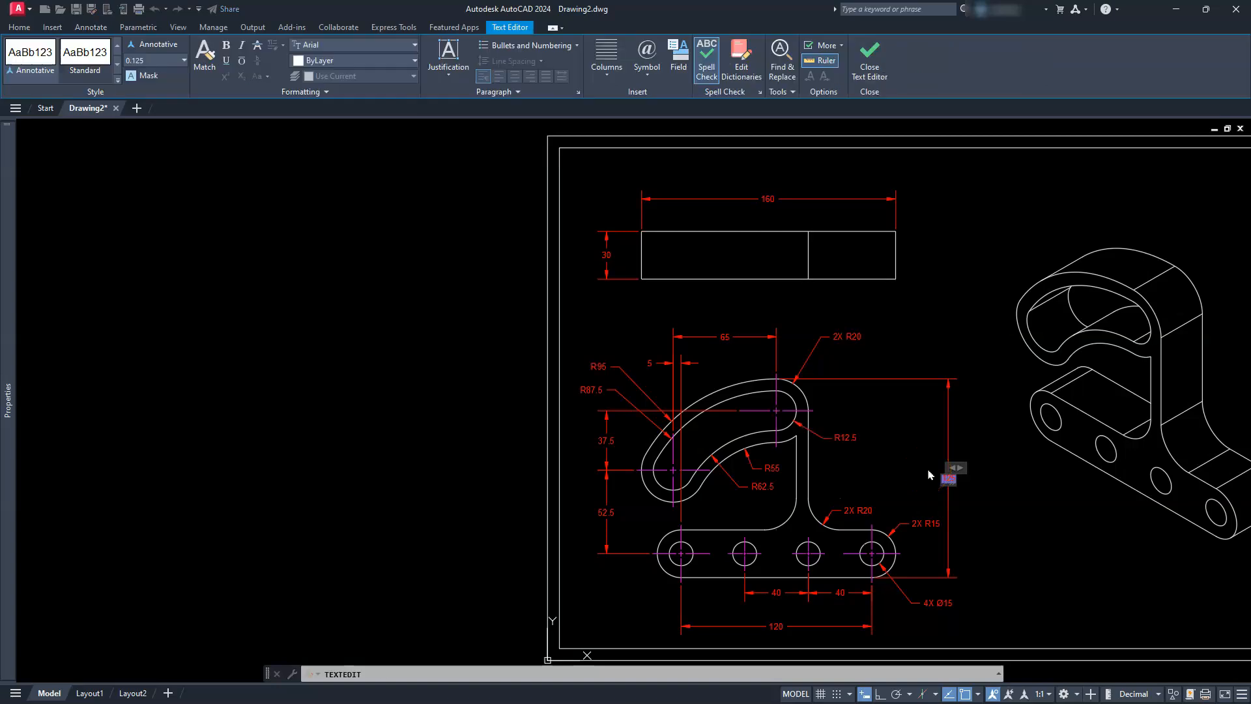
scroll(966, 489, "up", 4)
scroll(966, 490, "up", 2)
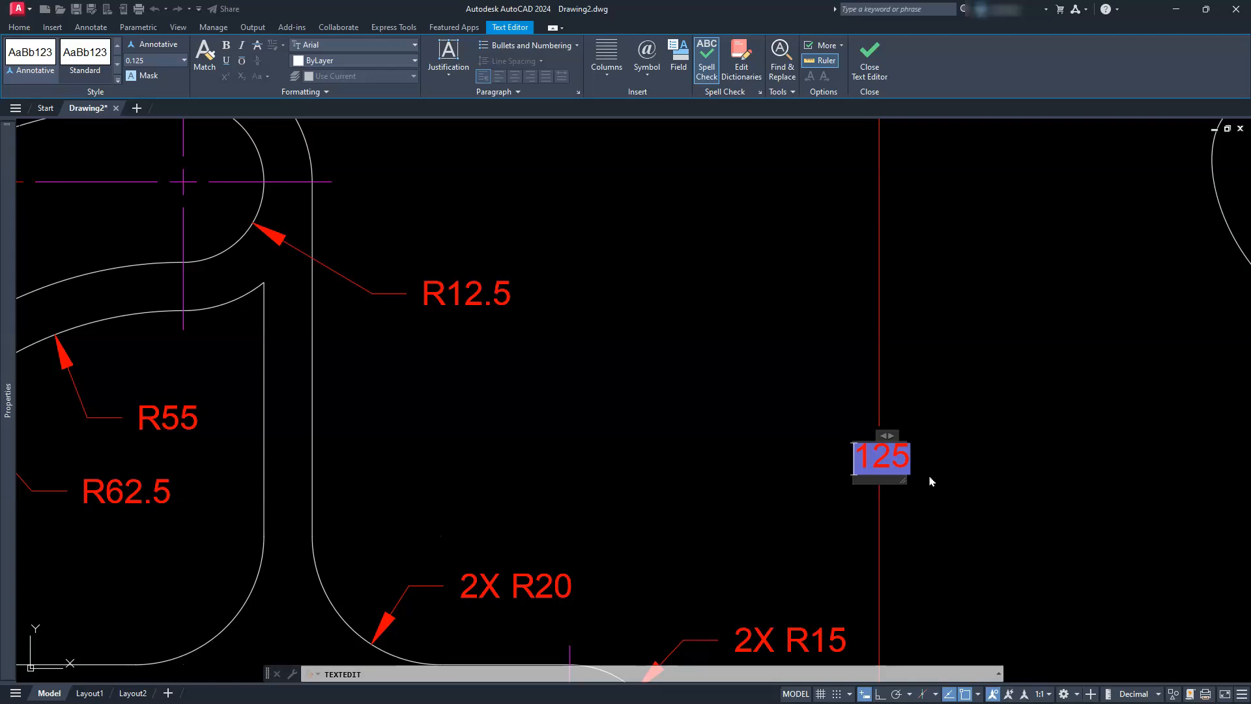
type("(125")
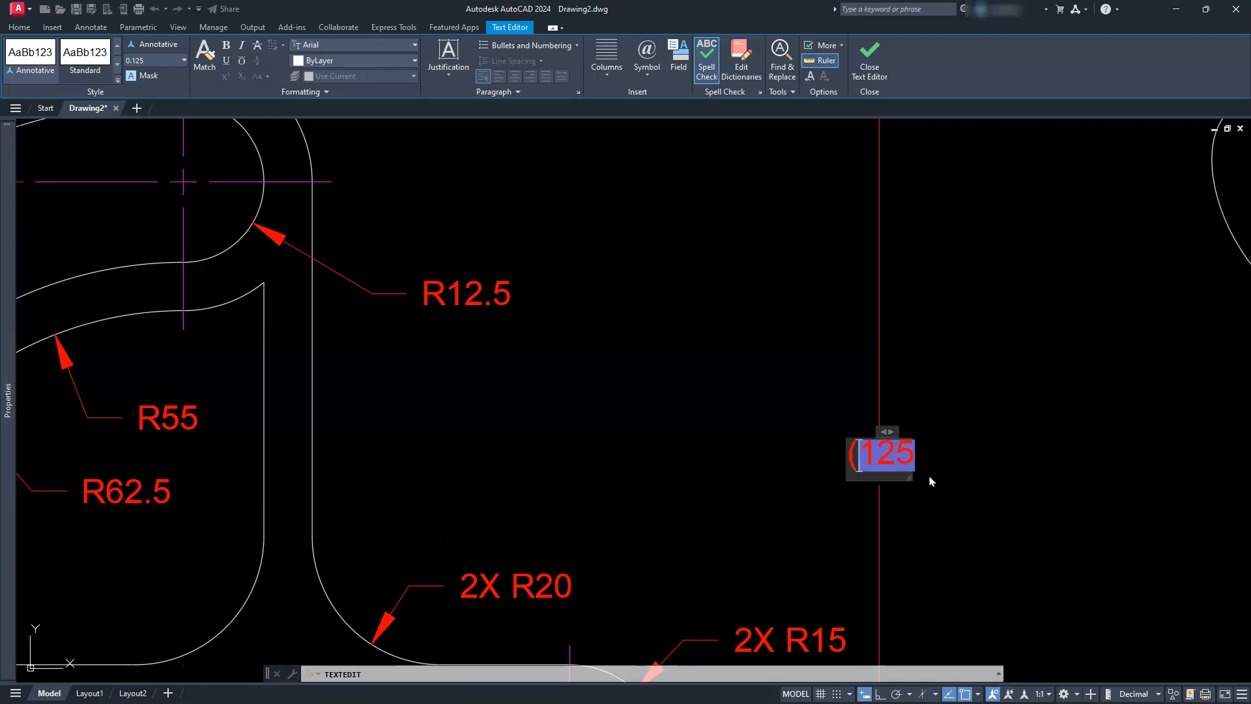
type(")")
left_click(912, 371)
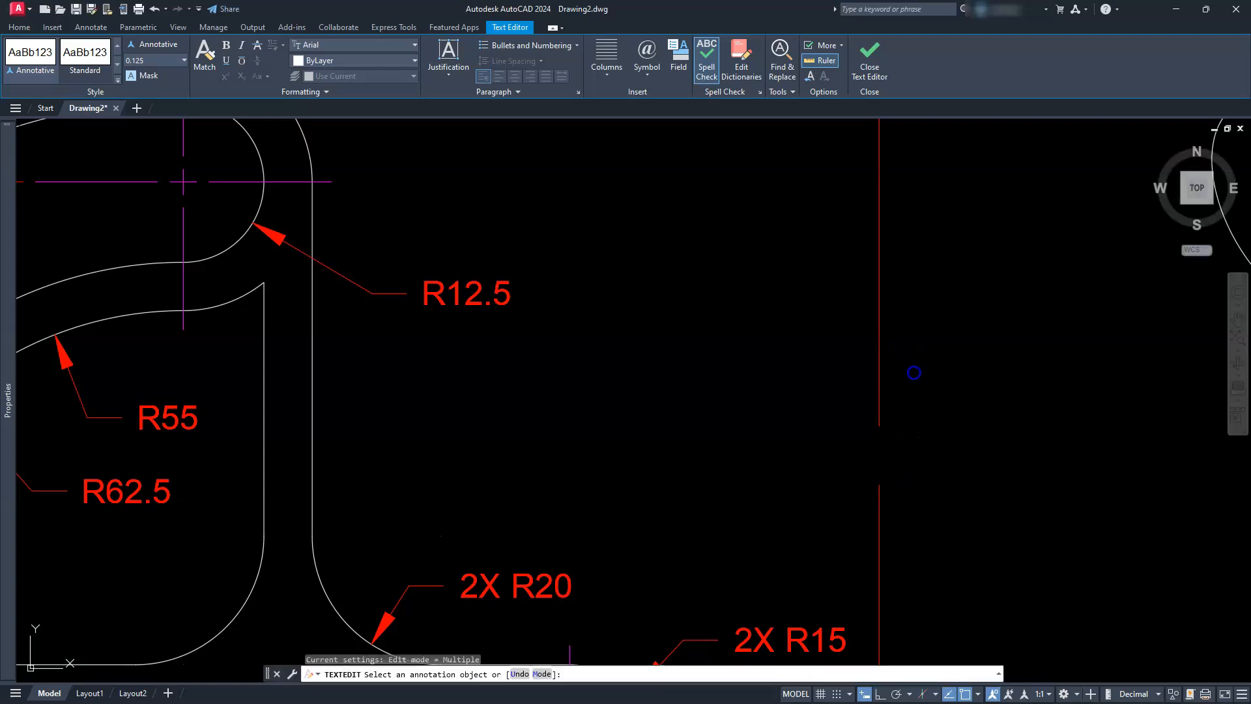
scroll(913, 372, "down", 3)
key("Escape")
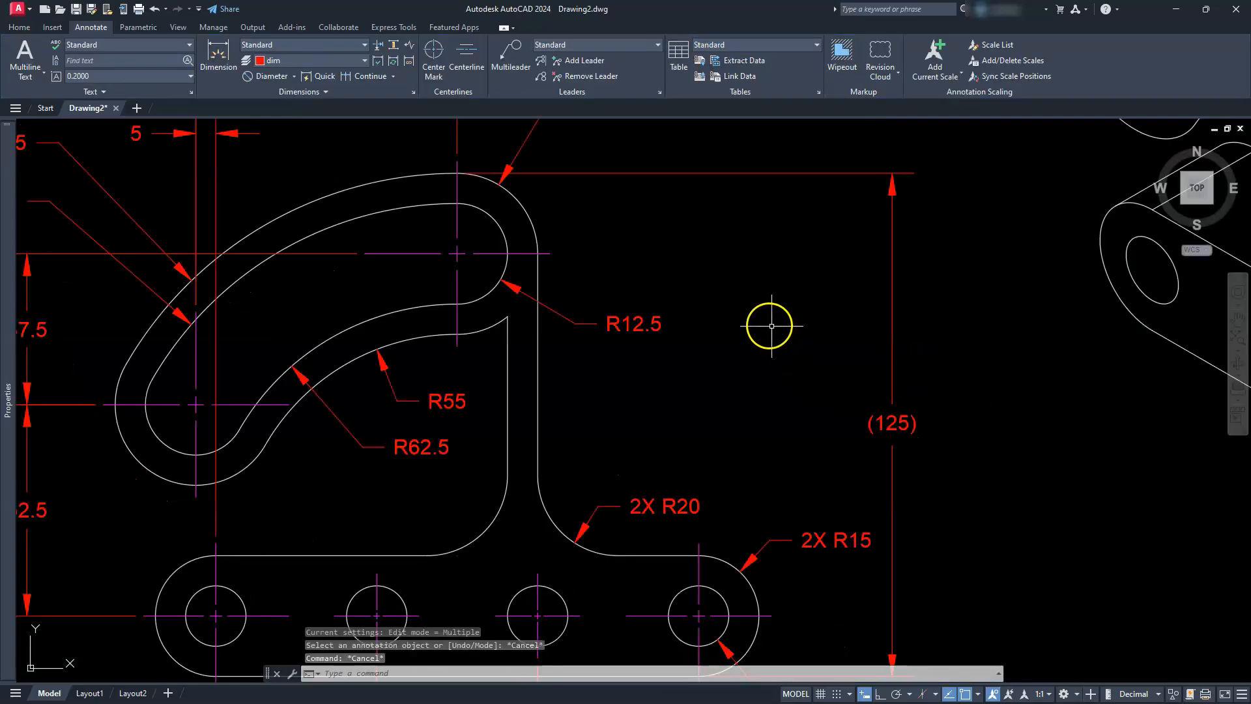
Enclose the top view's overall width dimension text in parentheses, "(160)", and show the whole drawing.
middle_click_drag(690, 299, 759, 466)
middle_click_drag(667, 327, 731, 496)
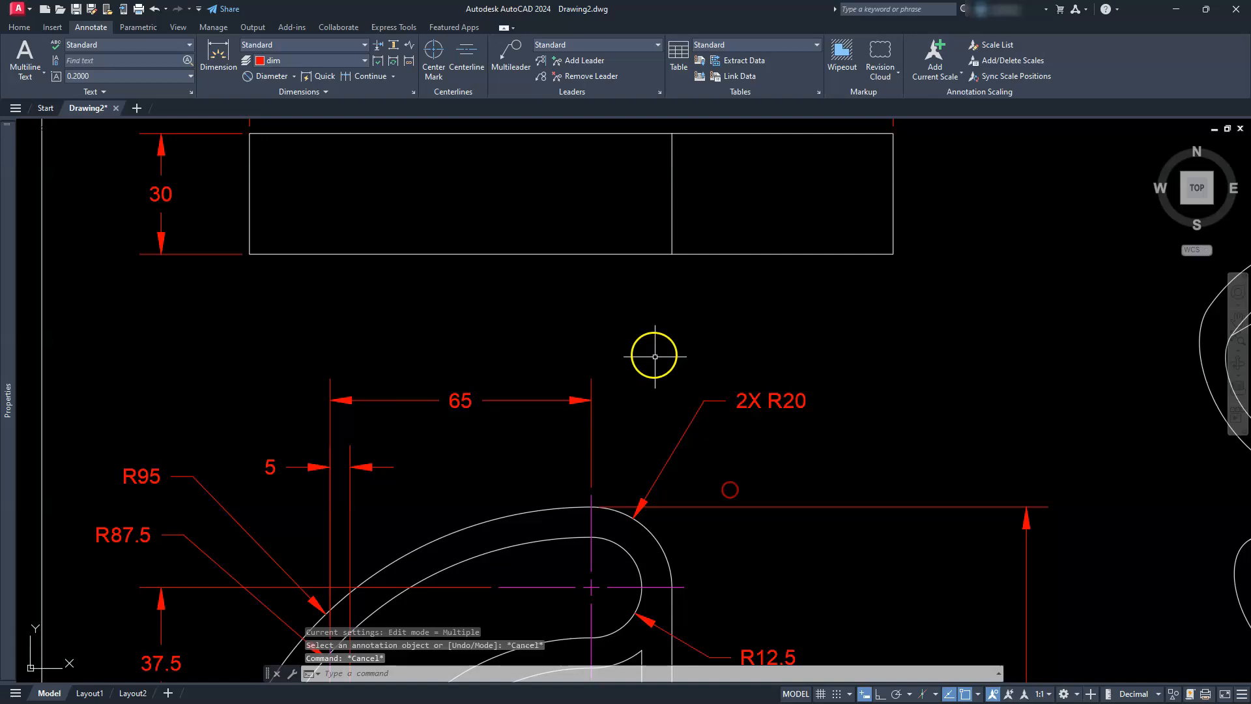
middle_click_drag(653, 354, 717, 483)
middle_click_drag(608, 321, 648, 477)
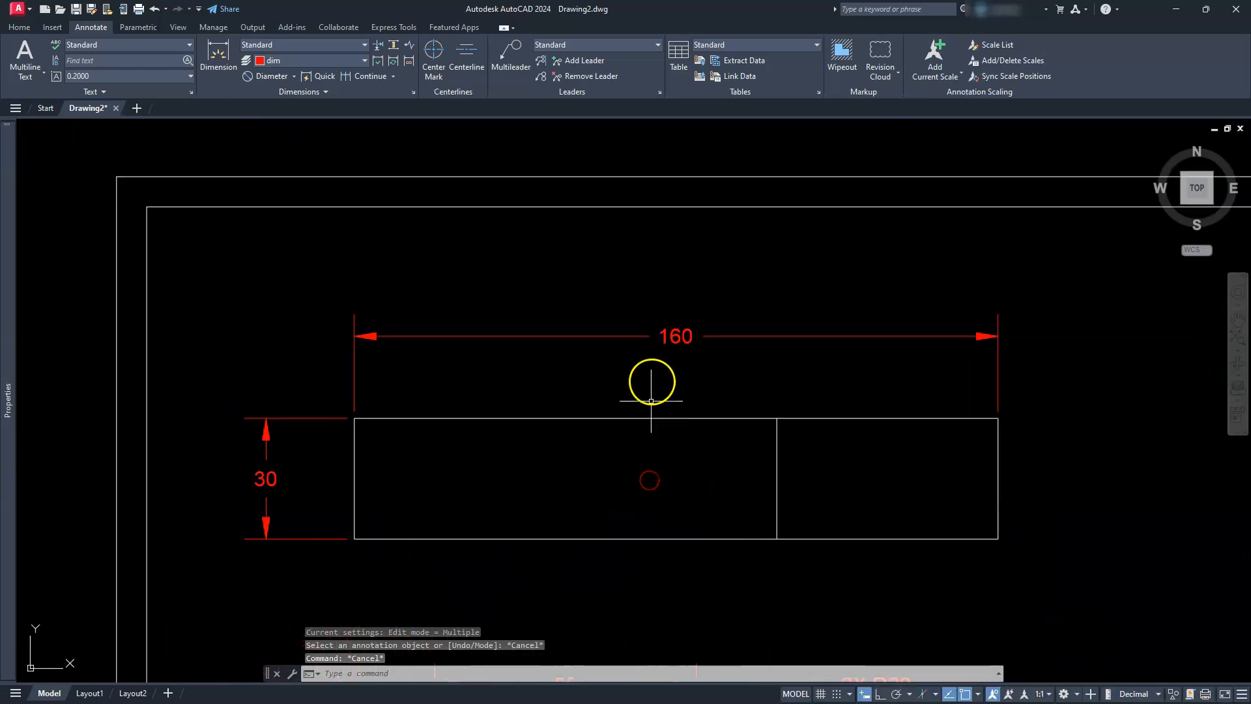
left_click(675, 332)
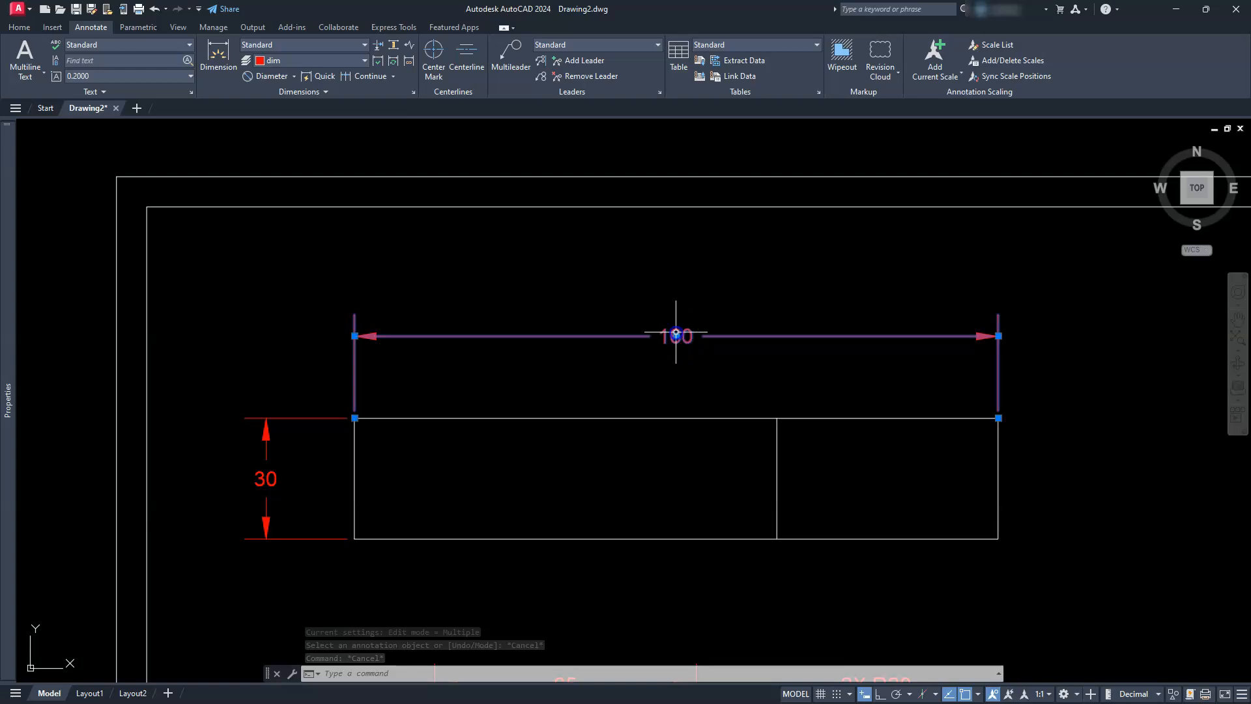
key("Escape")
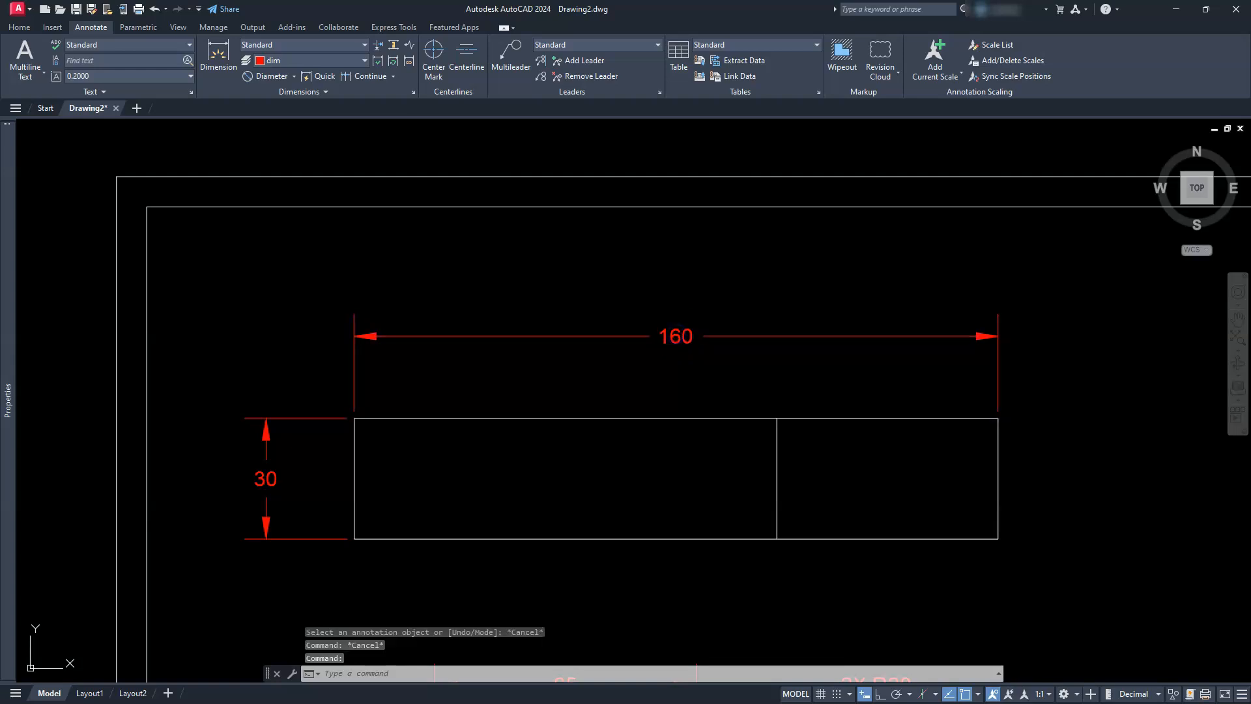
double_click(676, 336)
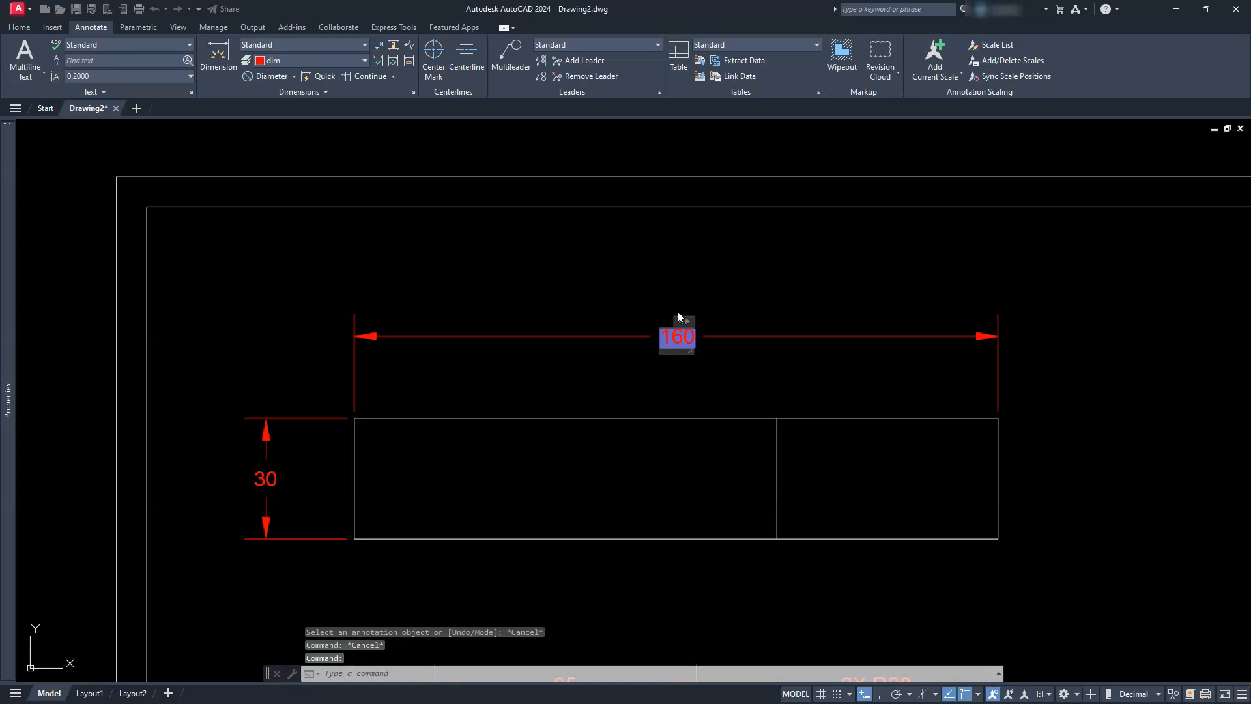
type("(")
key("End")
type(")")
left_click(679, 299)
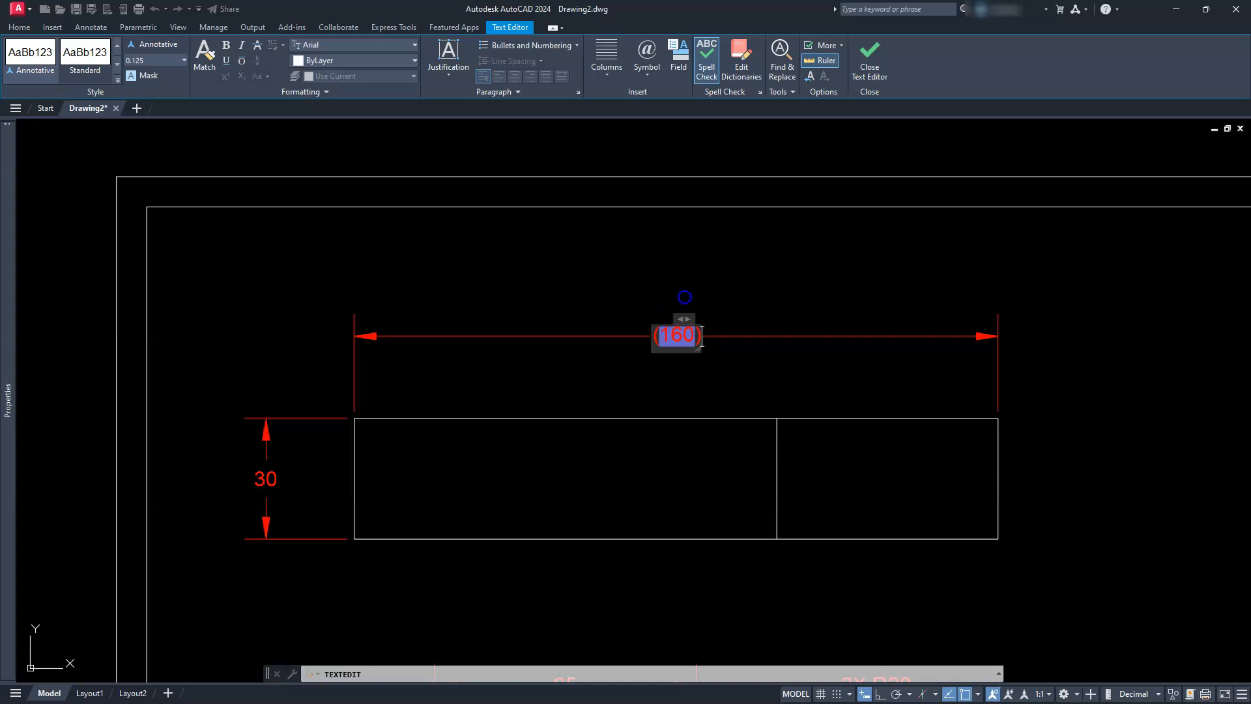
key("Escape")
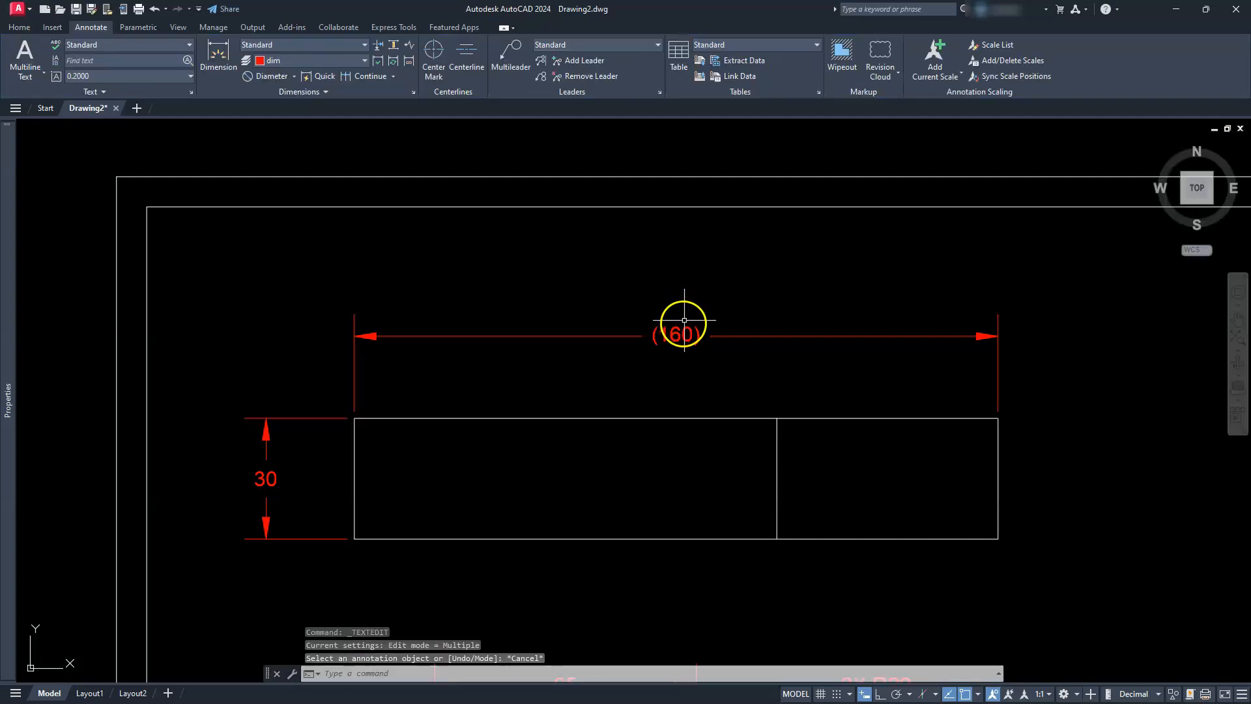
scroll(684, 320, "down", 3)
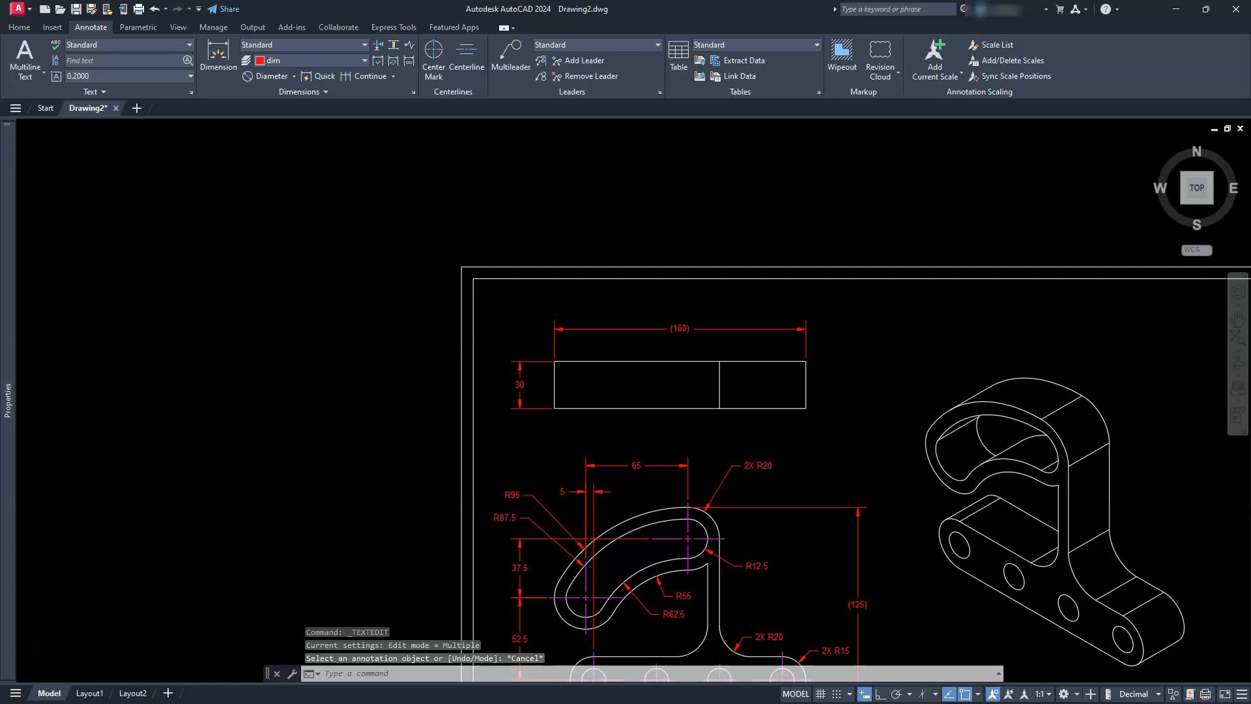
middle_click(907, 424)
middle_click(907, 423)
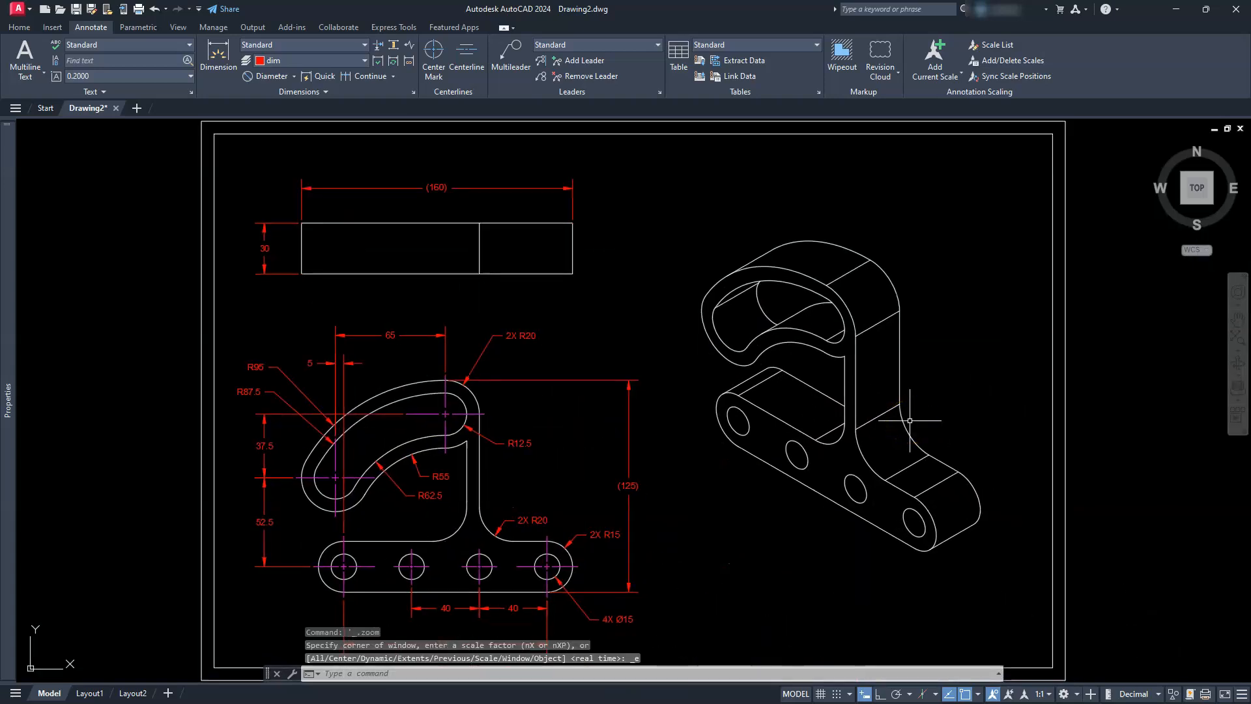